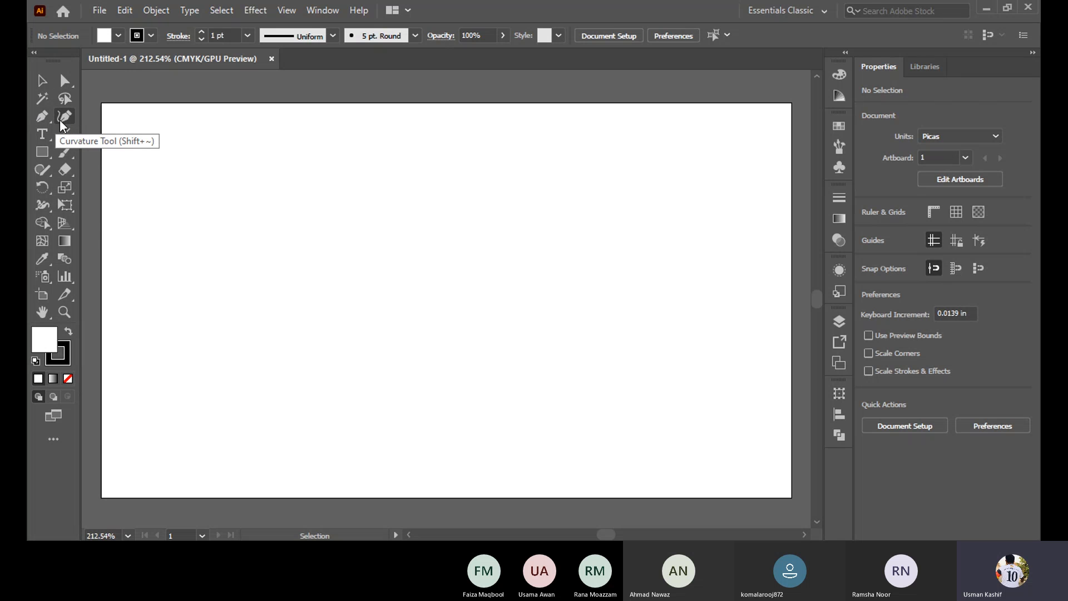
pyautogui.click(50, 222)
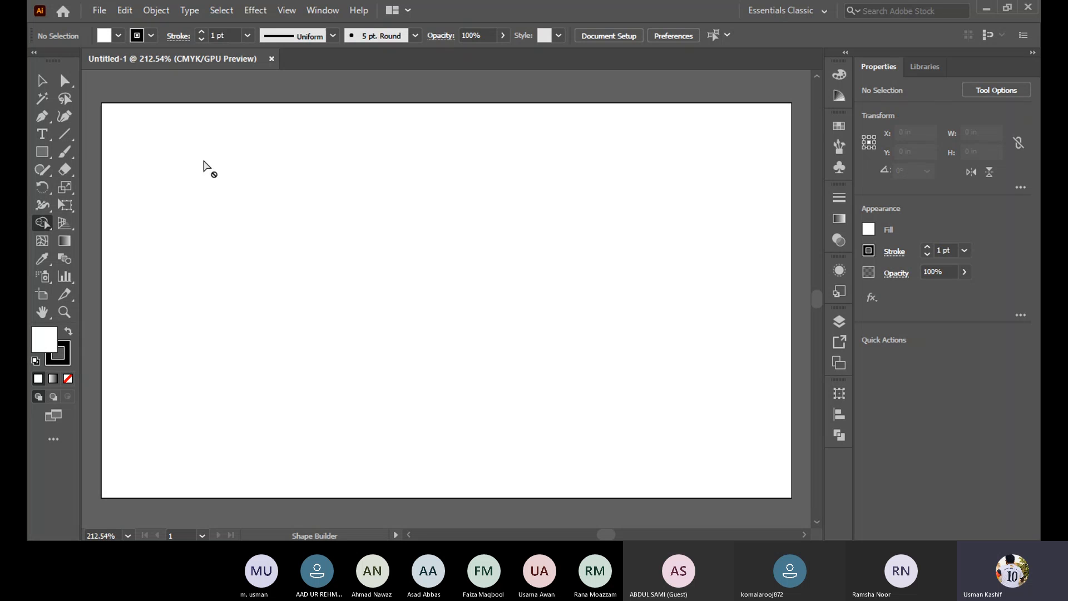
pyautogui.click(42, 81)
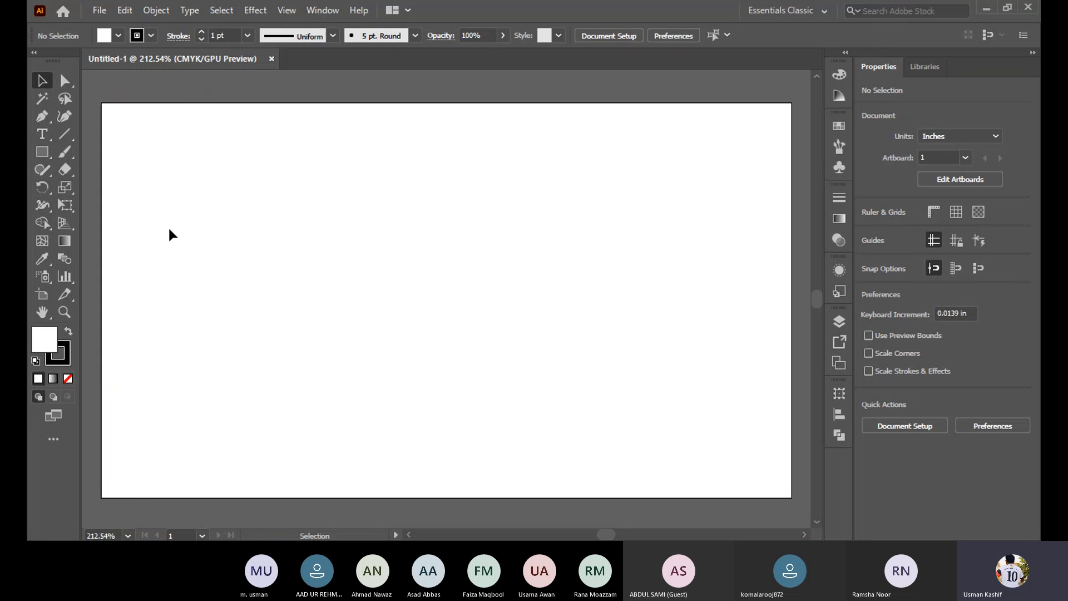
pyautogui.click(60, 101)
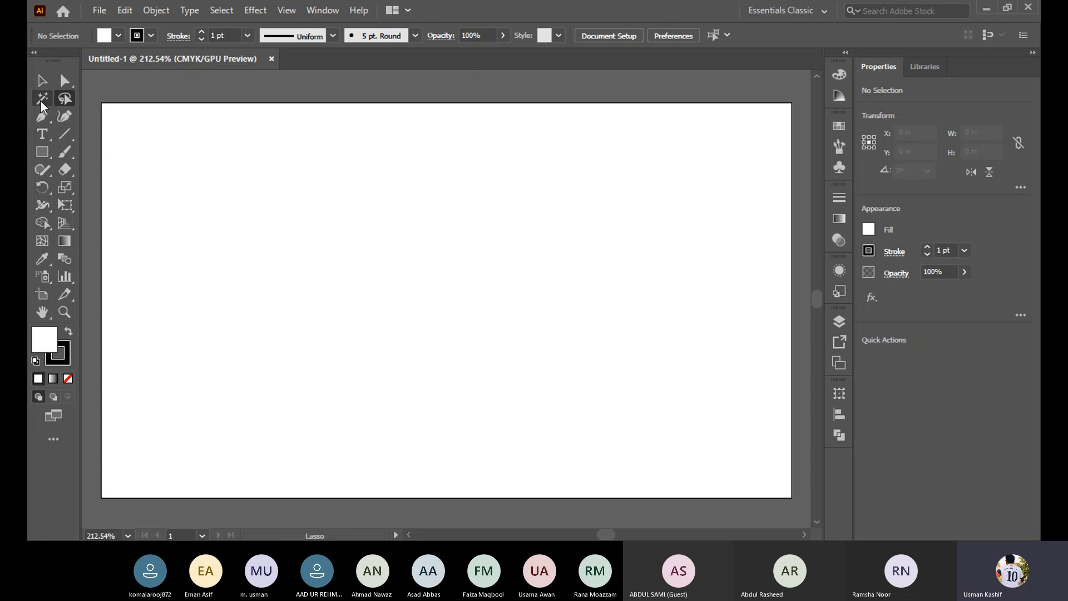
# Draw seven separate rectangles of varying sizes, about 0.3 to 1 in wide, spread across the blank artboard
pyautogui.click(41, 156)
pyautogui.moveTo(212, 167); pyautogui.dragTo(319, 269)
pyautogui.moveTo(438, 196)
pyautogui.mouseDown()
pyautogui.moveTo(512, 303)
pyautogui.moveTo(544, 323)
pyautogui.mouseUp()
pyautogui.moveTo(290, 335); pyautogui.dragTo(408, 416)
pyautogui.moveTo(641, 156); pyautogui.dragTo(731, 280)
pyautogui.moveTo(509, 368); pyautogui.dragTo(706, 456)
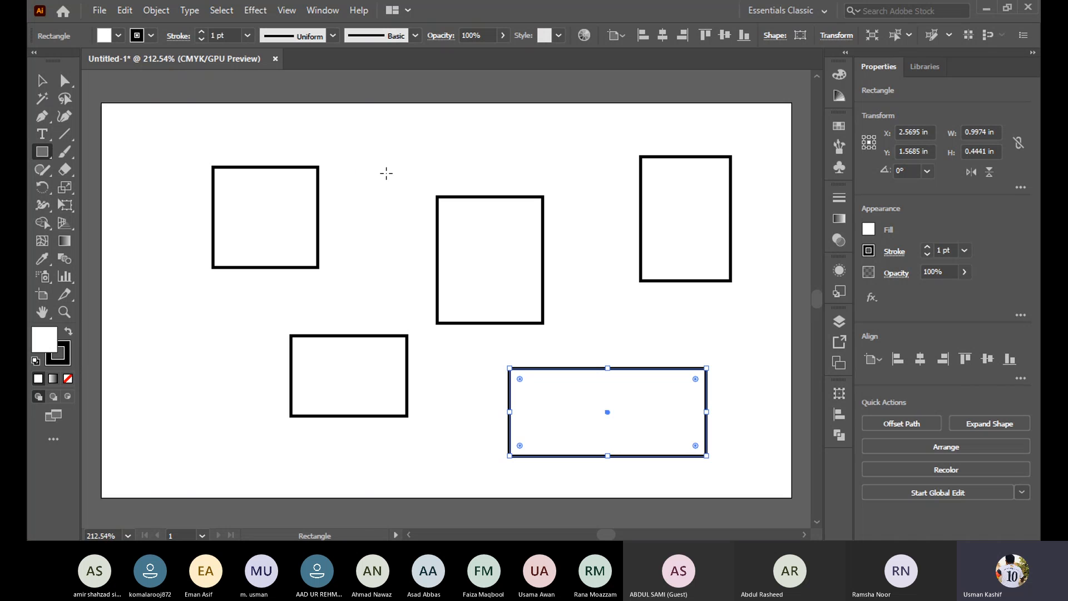
pyautogui.moveTo(359, 119); pyautogui.dragTo(468, 176)
pyautogui.moveTo(146, 299); pyautogui.dragTo(210, 430)
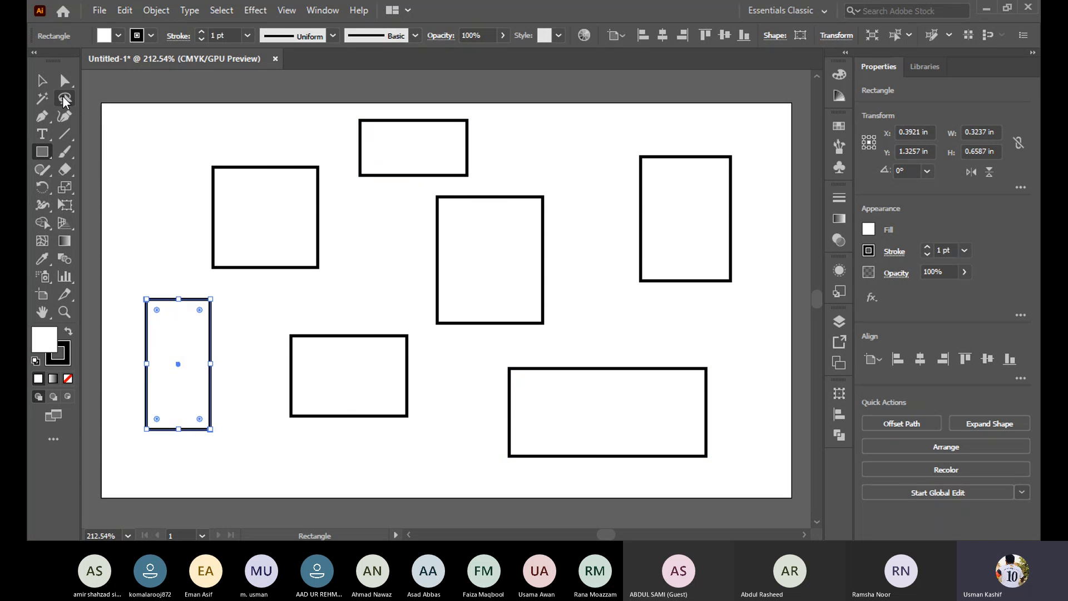
# Lasso-select the three leftmost rectangles, the far-right one, the center one, and finally the upper-left and lower-middle pair
pyautogui.click(64, 99)
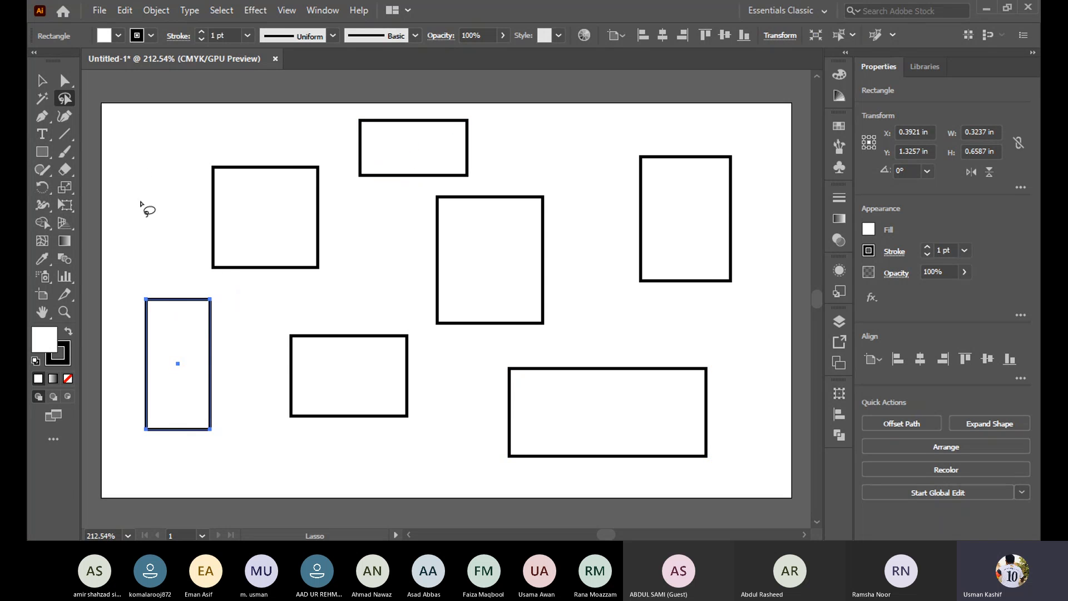
pyautogui.moveTo(146, 167)
pyautogui.mouseDown()
pyautogui.moveTo(170, 136)
pyautogui.moveTo(304, 154)
pyautogui.moveTo(366, 223)
pyautogui.moveTo(425, 357)
pyautogui.moveTo(227, 492)
pyautogui.moveTo(195, 215)
pyautogui.moveTo(215, 143)
pyautogui.moveTo(148, 244)
pyautogui.mouseUp()
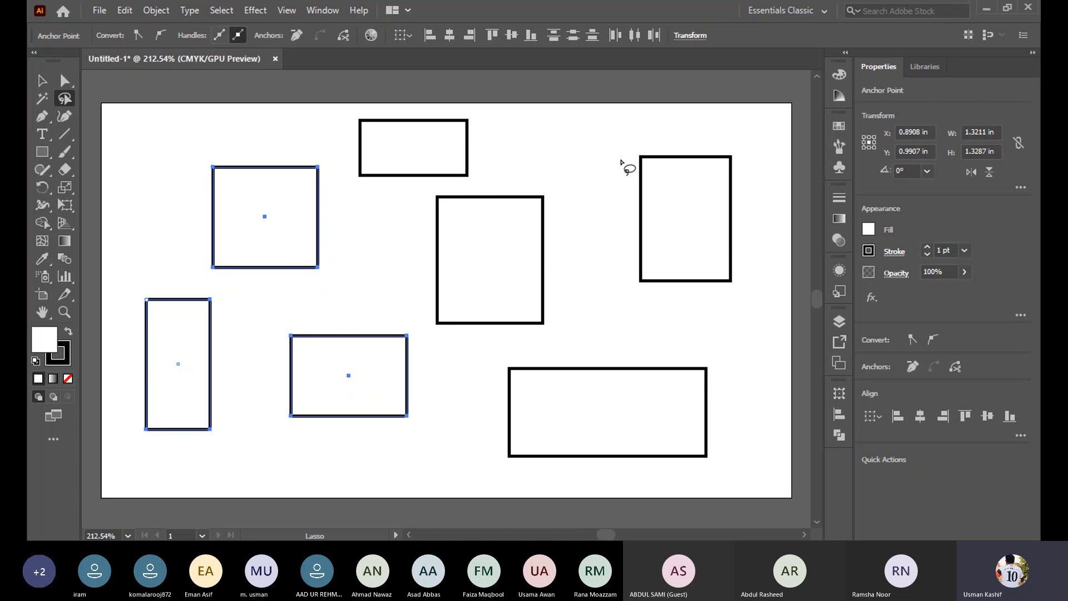
pyautogui.moveTo(622, 165)
pyautogui.mouseDown()
pyautogui.moveTo(762, 203)
pyautogui.moveTo(628, 136)
pyautogui.mouseUp()
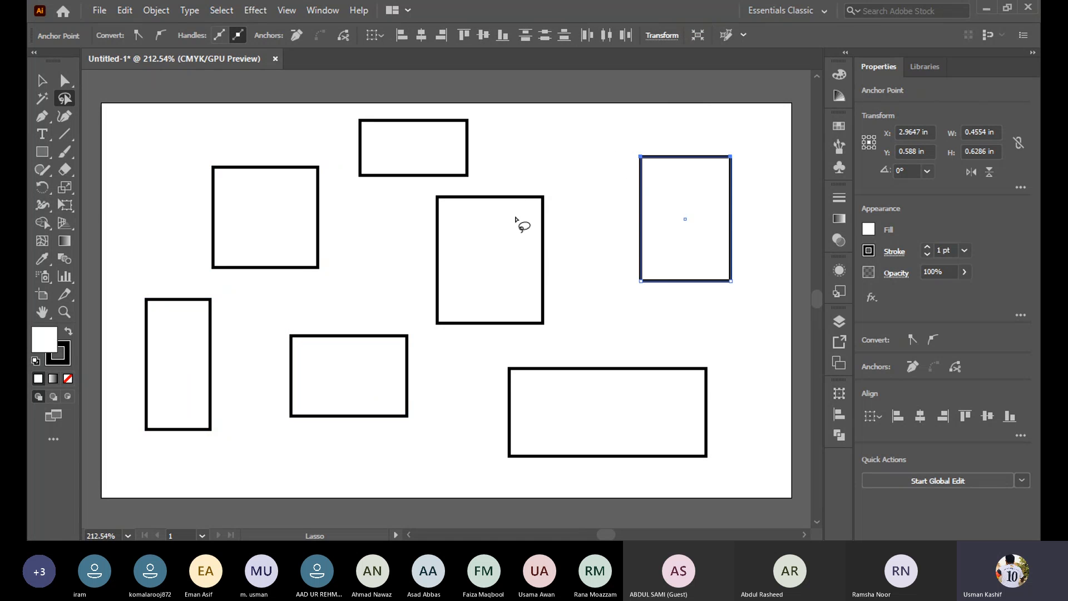
pyautogui.moveTo(549, 169)
pyautogui.mouseDown()
pyautogui.moveTo(516, 197)
pyautogui.moveTo(551, 234)
pyautogui.moveTo(583, 215)
pyautogui.moveTo(577, 184)
pyautogui.moveTo(557, 160)
pyautogui.moveTo(549, 189)
pyautogui.mouseUp()
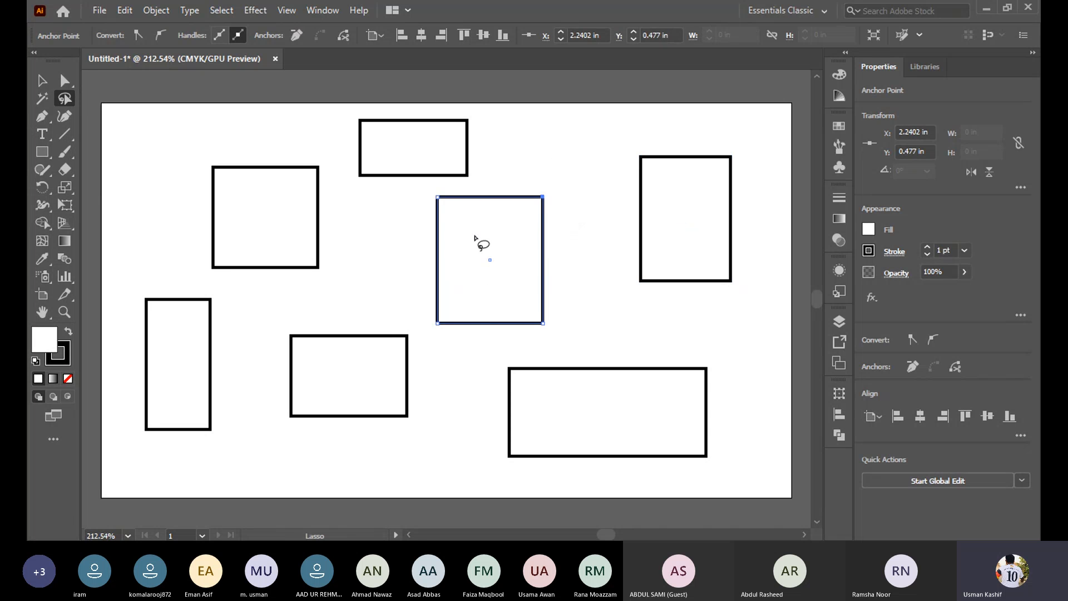
pyautogui.moveTo(285, 101)
pyautogui.mouseDown()
pyautogui.moveTo(352, 201)
pyautogui.moveTo(423, 362)
pyautogui.moveTo(368, 470)
pyautogui.moveTo(245, 350)
pyautogui.moveTo(210, 284)
pyautogui.moveTo(226, 167)
pyautogui.moveTo(288, 112)
pyautogui.mouseUp()
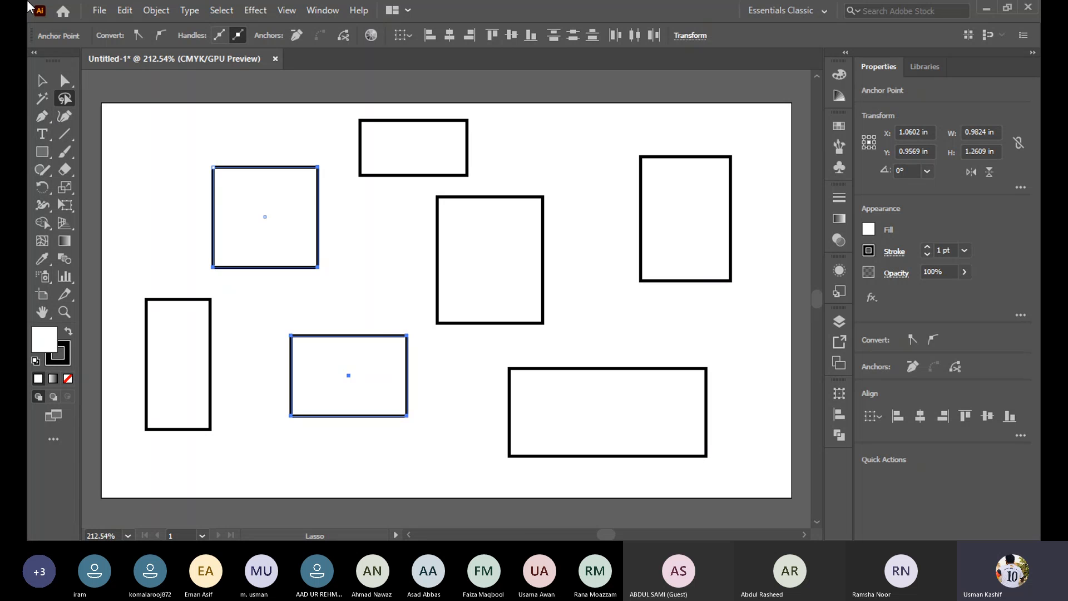
# Fill only the upper-left rectangle with red, using hex color ff0000
pyautogui.click(41, 81)
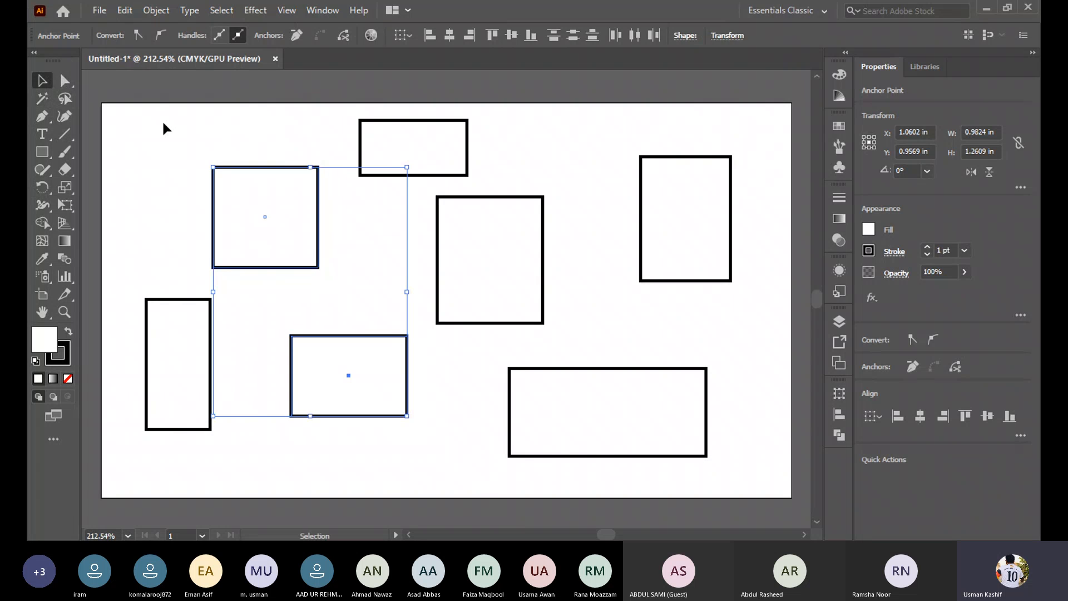
pyautogui.click(167, 131)
pyautogui.click(256, 200)
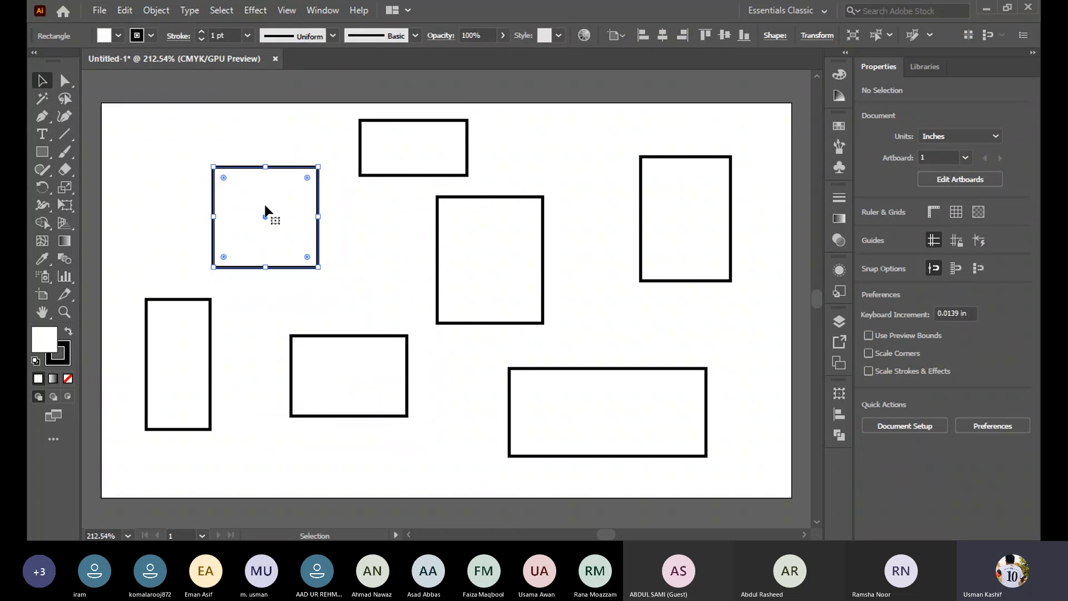
pyautogui.doubleClick(44, 340)
pyautogui.write('ff0000')
pyautogui.click(822, 160)
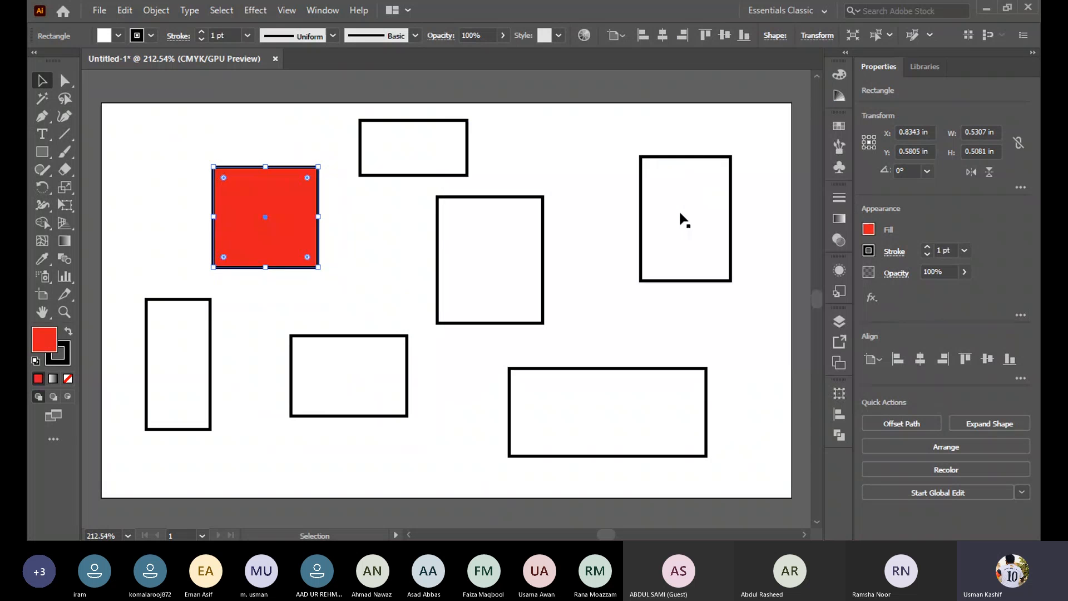
# Copy the upper-left rectangle's red fill onto the lower-middle rectangle with the Eyedropper
pyautogui.click(337, 409)
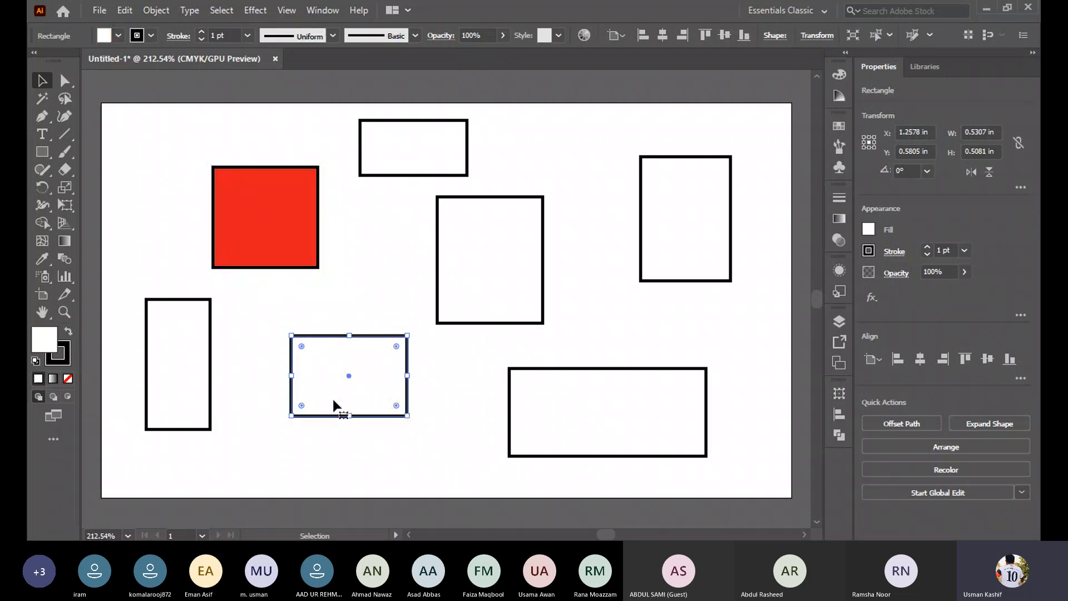
pyautogui.click(43, 259)
pyautogui.click(231, 229)
pyautogui.click(643, 414)
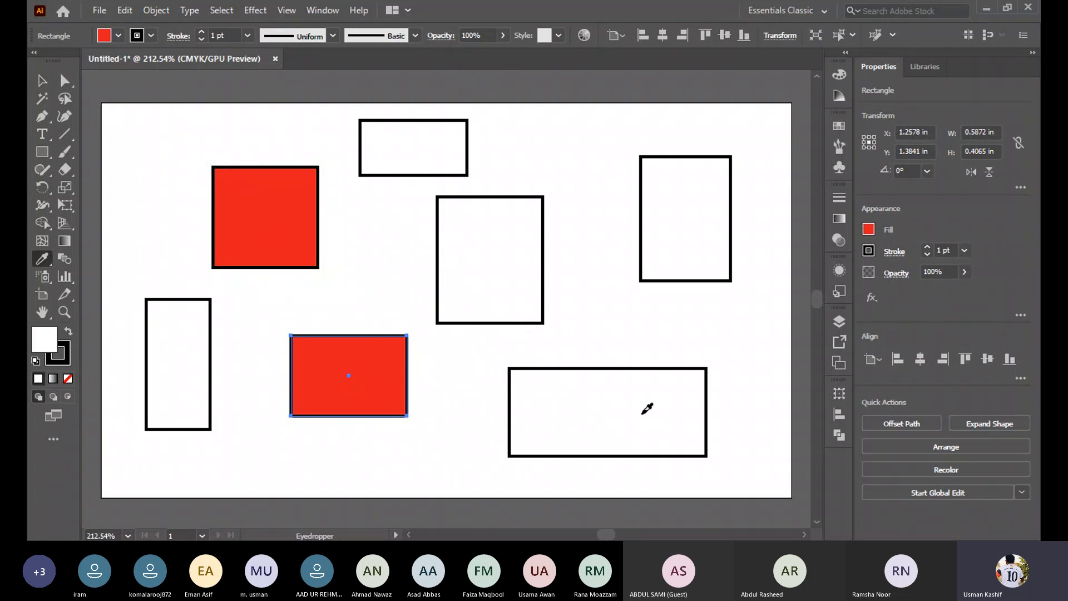
pyautogui.click(273, 231)
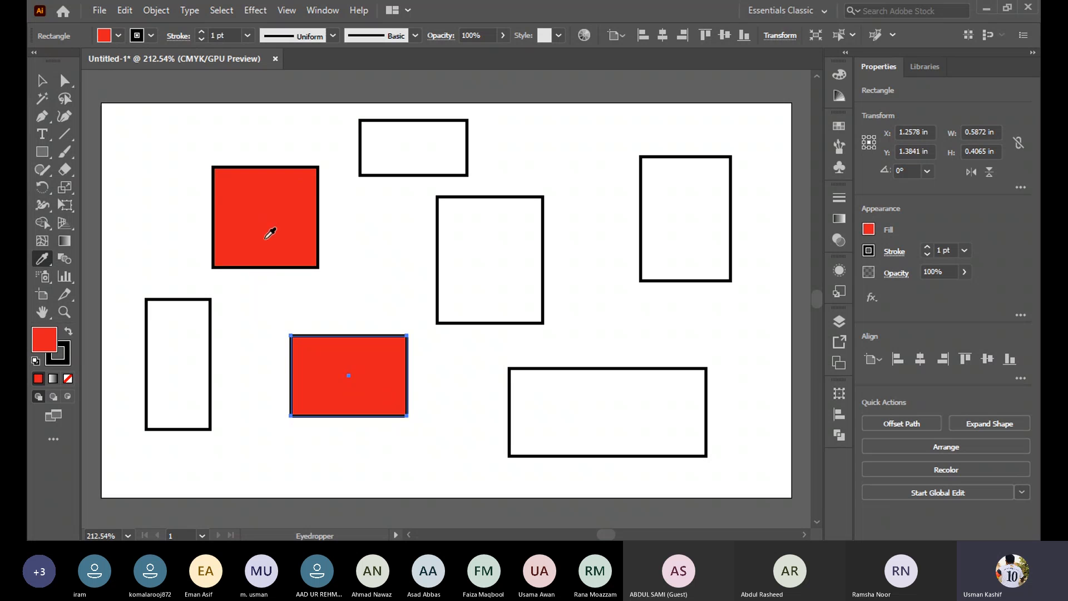
# Sample the red fill with the Eyedropper to color the upper-right rectangle too, and clear the selection
pyautogui.click(42, 82)
pyautogui.click(673, 221)
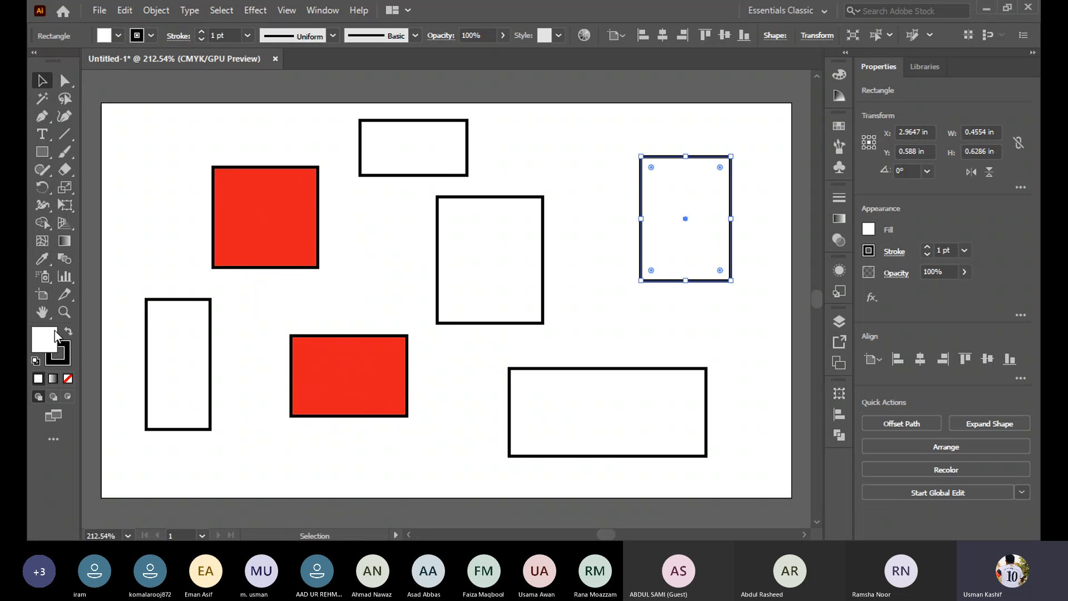
pyautogui.click(42, 258)
pyautogui.click(269, 203)
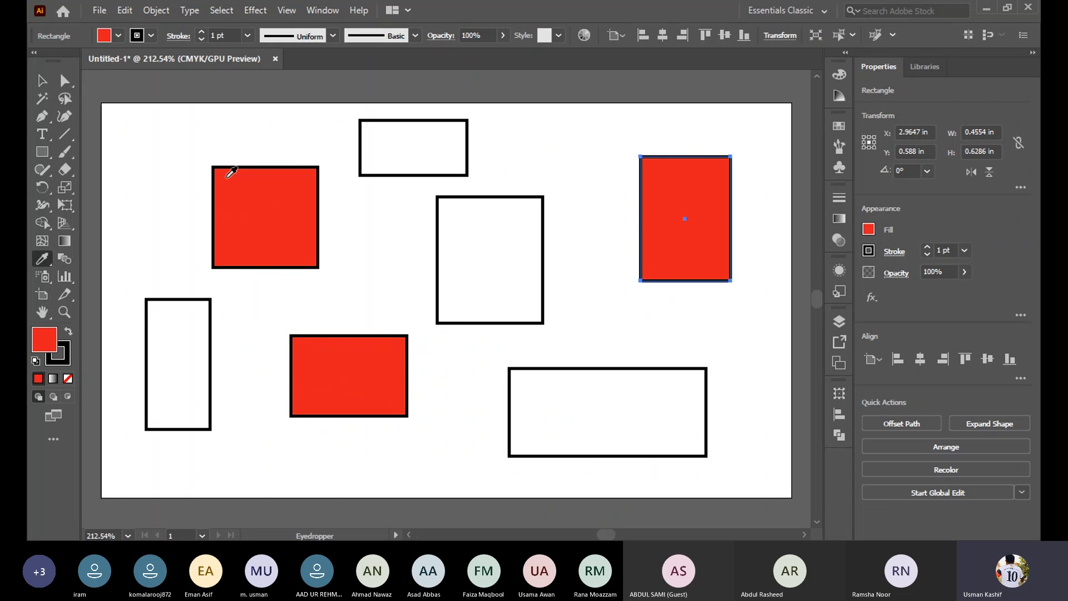
pyautogui.press('v')
pyautogui.click(268, 111)
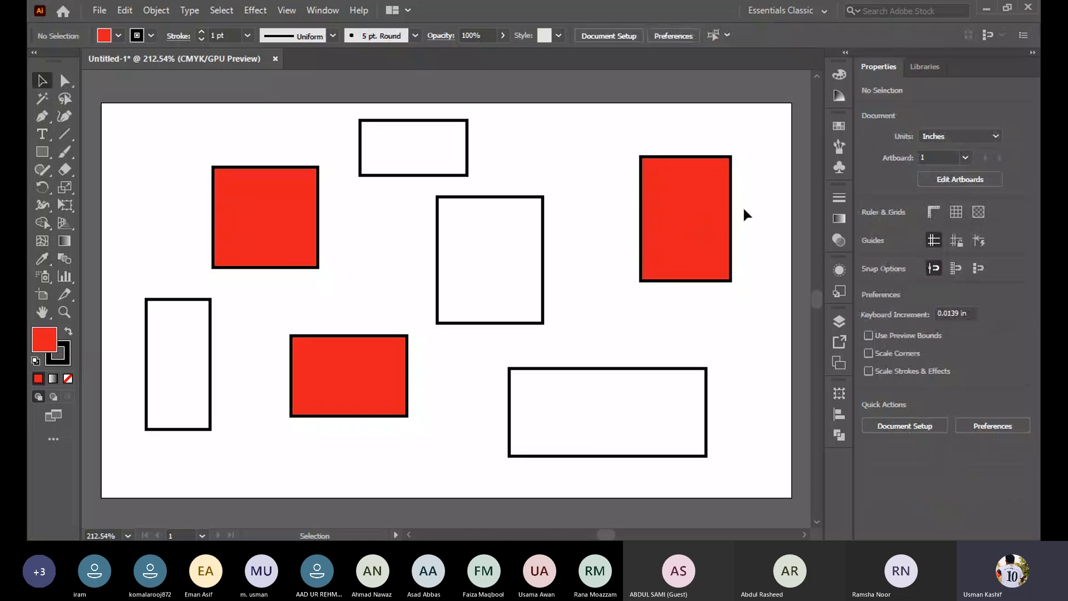
# Select all red rectangles with the Magic Wand, shift them together slightly right and down, and deselect them
pyautogui.click(34, 101)
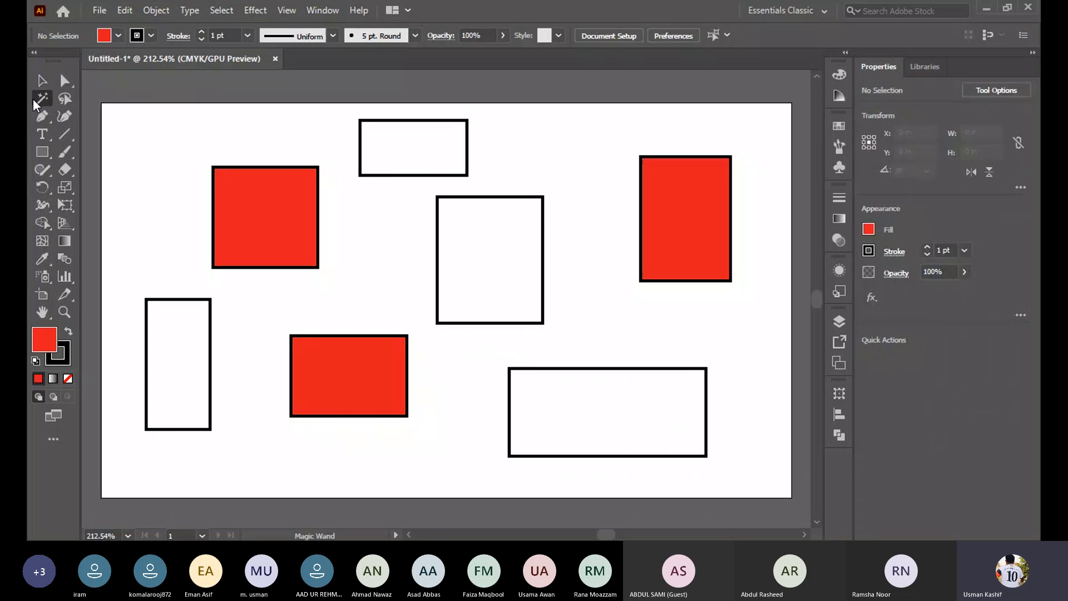
pyautogui.click(283, 230)
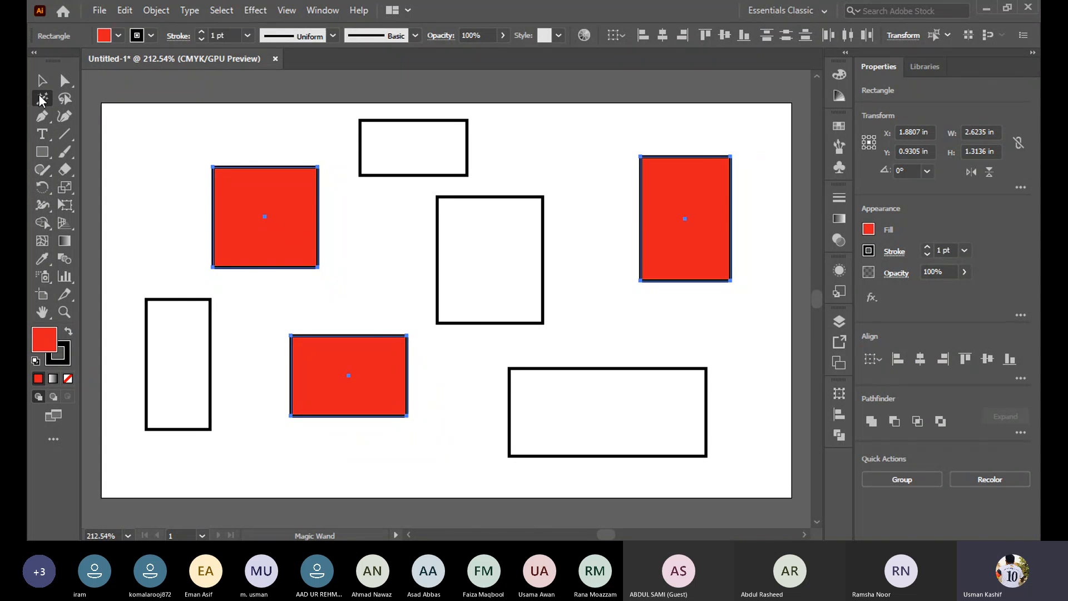
pyautogui.click(42, 82)
pyautogui.moveTo(244, 178); pyautogui.dragTo(270, 210)
pyautogui.moveTo(275, 219); pyautogui.dragTo(254, 191)
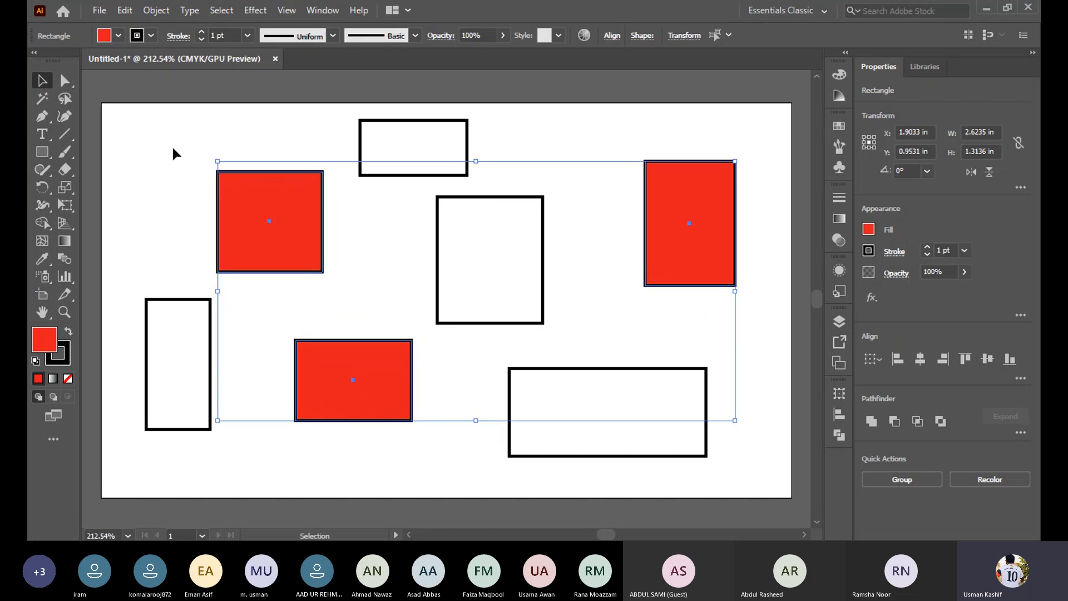
pyautogui.click(173, 149)
# Reselect every red rectangle by sampling the right one with the Magic Wand, and move the set slightly left and down
pyautogui.click(44, 98)
pyautogui.click(691, 217)
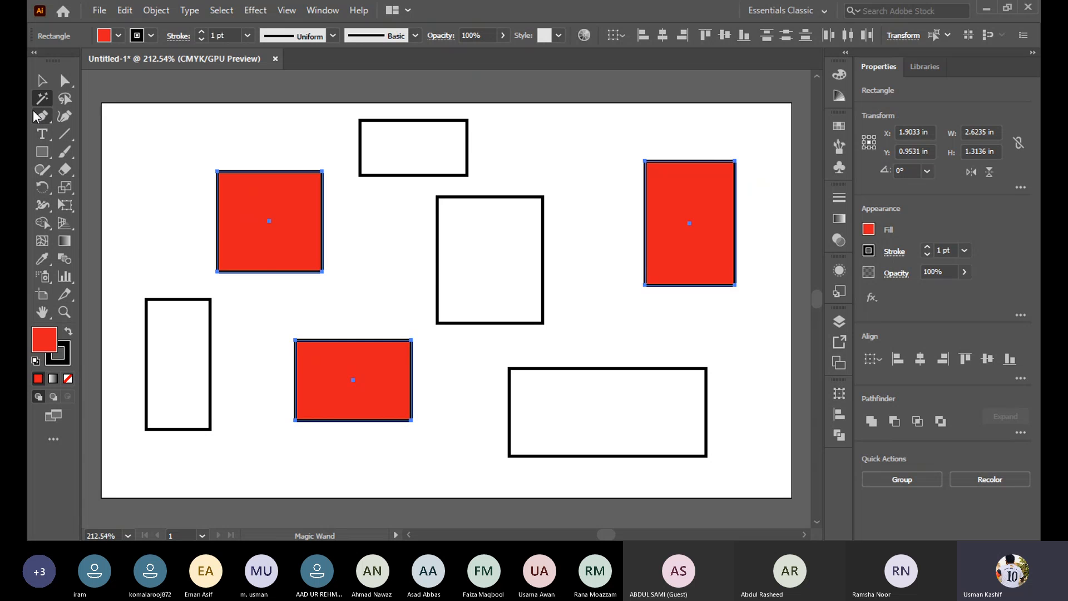
pyautogui.click(42, 81)
pyautogui.moveTo(278, 204)
pyautogui.mouseDown()
pyautogui.moveTo(268, 178)
pyautogui.moveTo(275, 214)
pyautogui.moveTo(292, 206)
pyautogui.moveTo(280, 215)
pyautogui.mouseUp()
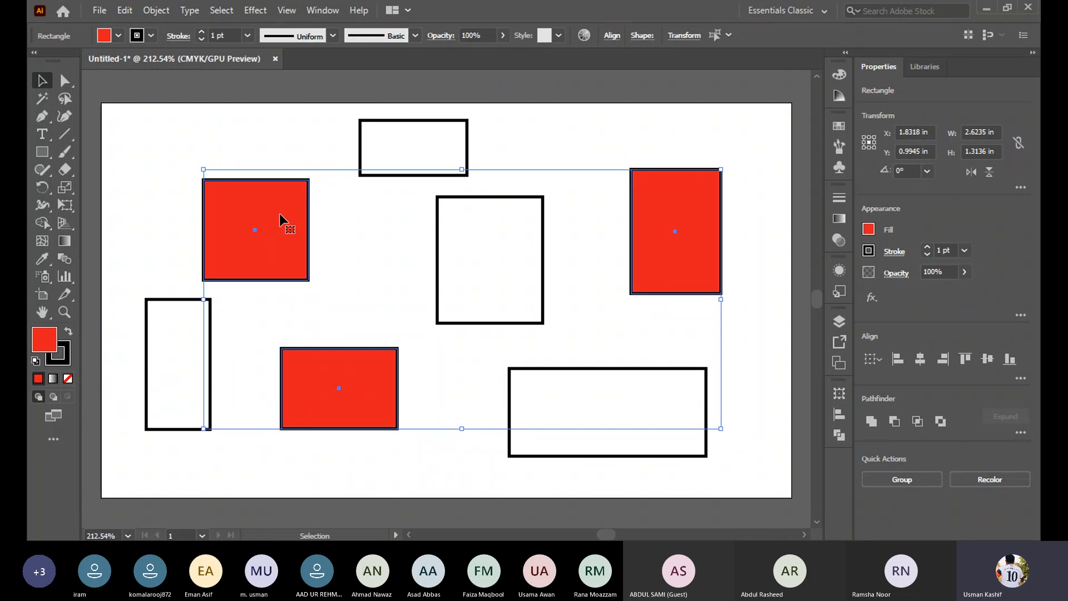
# Delete the selected red rectangles and all the remaining white ones from the artboard
pyautogui.press('Delete')
pyautogui.hotkey('ctrl', 'a')
pyautogui.press('Delete')
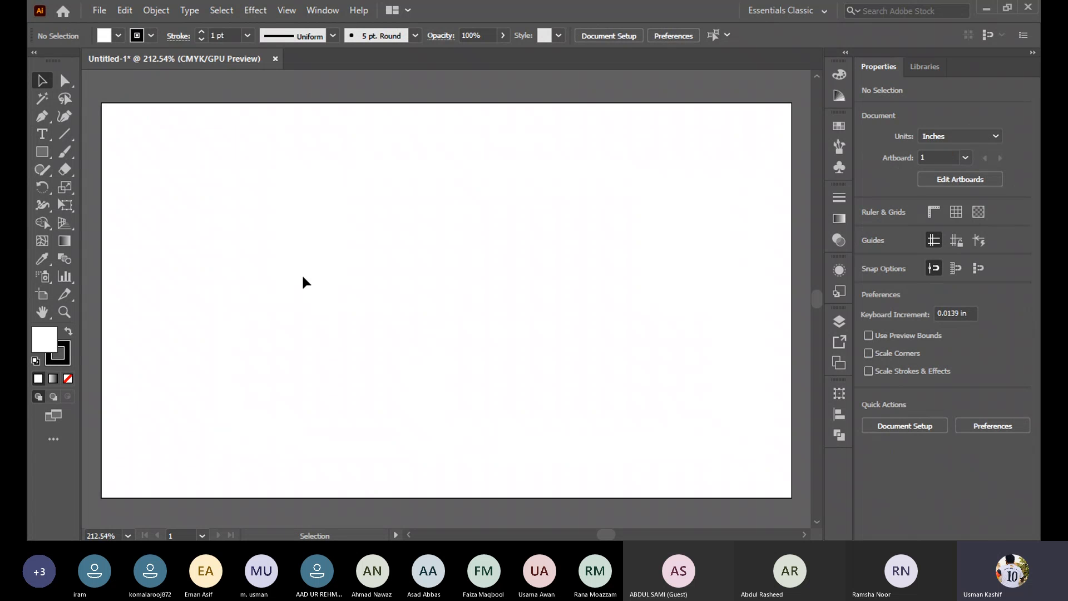
# Undo both deletions of the red and white rectangles, and leave nothing selected
pyautogui.click(73, 81)
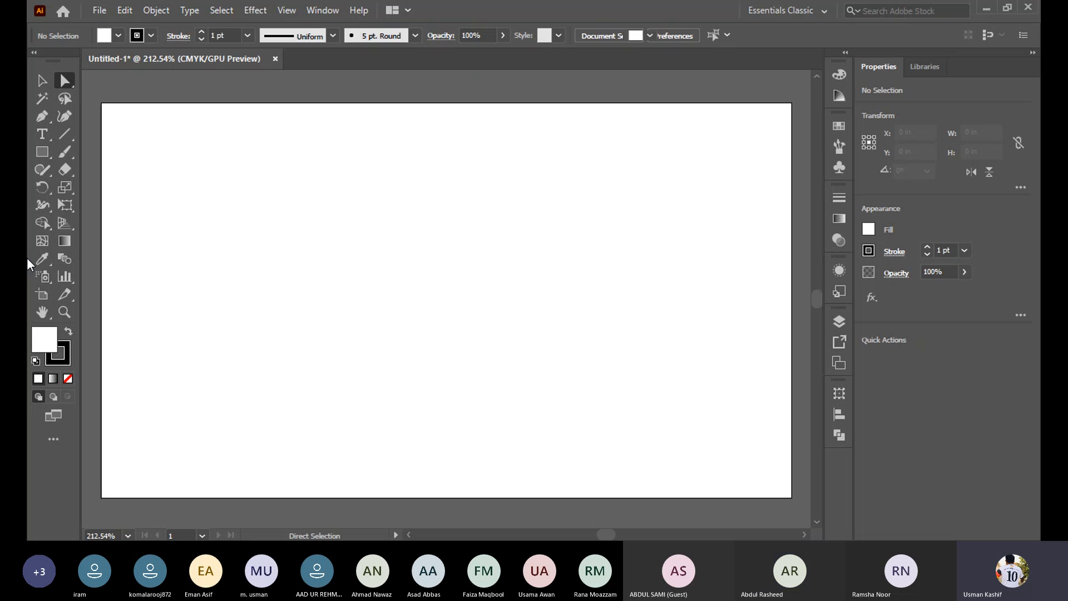
pyautogui.hotkey('ctrl', 'z')
pyautogui.hotkey('ctrl', 'z')
pyautogui.click(617, 287)
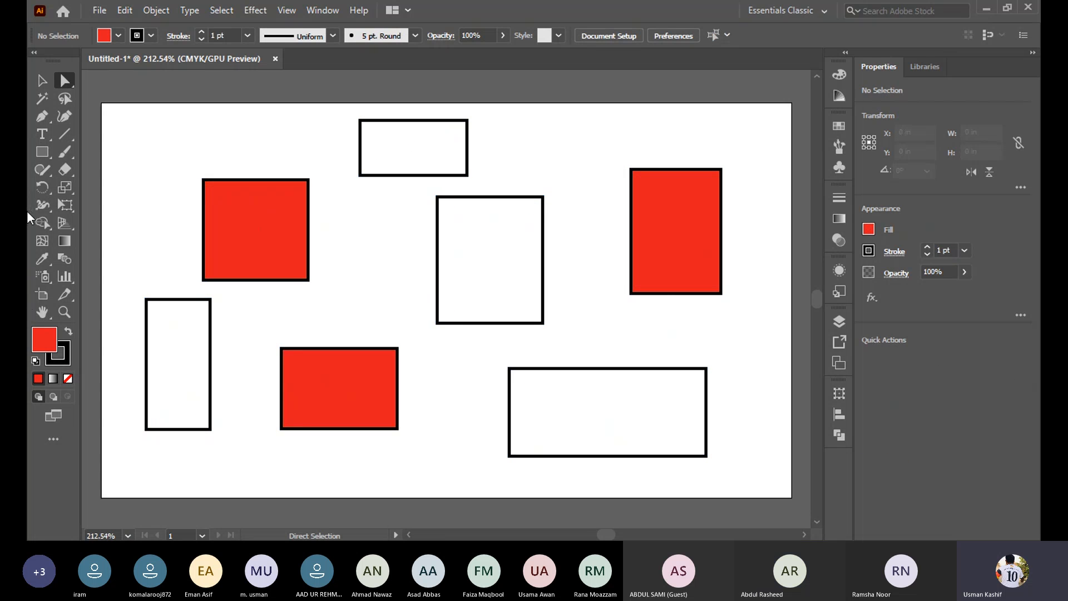
# Select all red rectangles at once with the Magic Wand and delete them
pyautogui.click(42, 99)
pyautogui.click(239, 249)
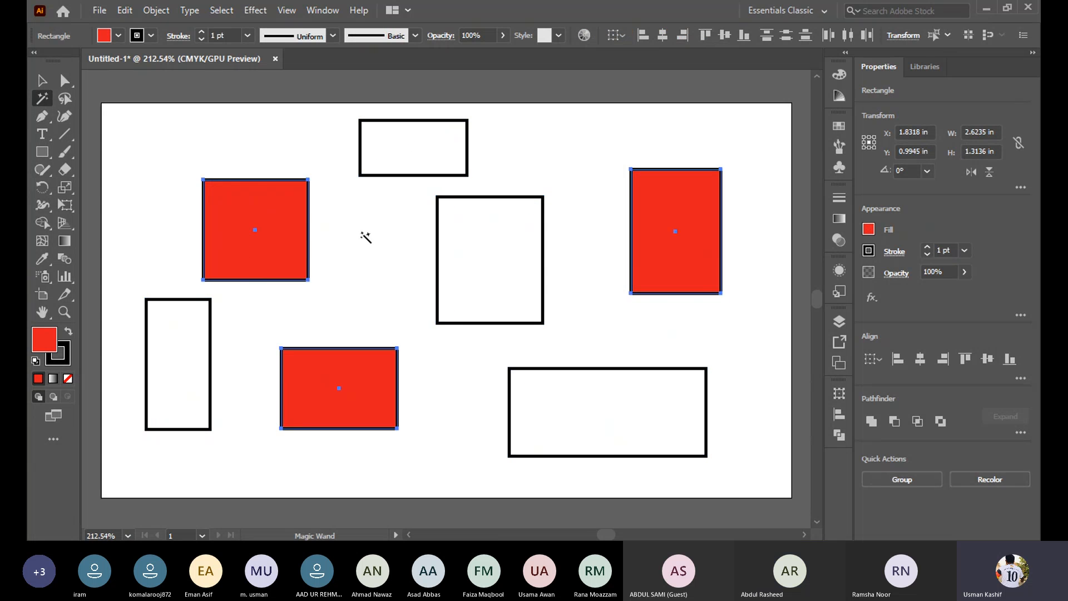
pyautogui.press('Delete')
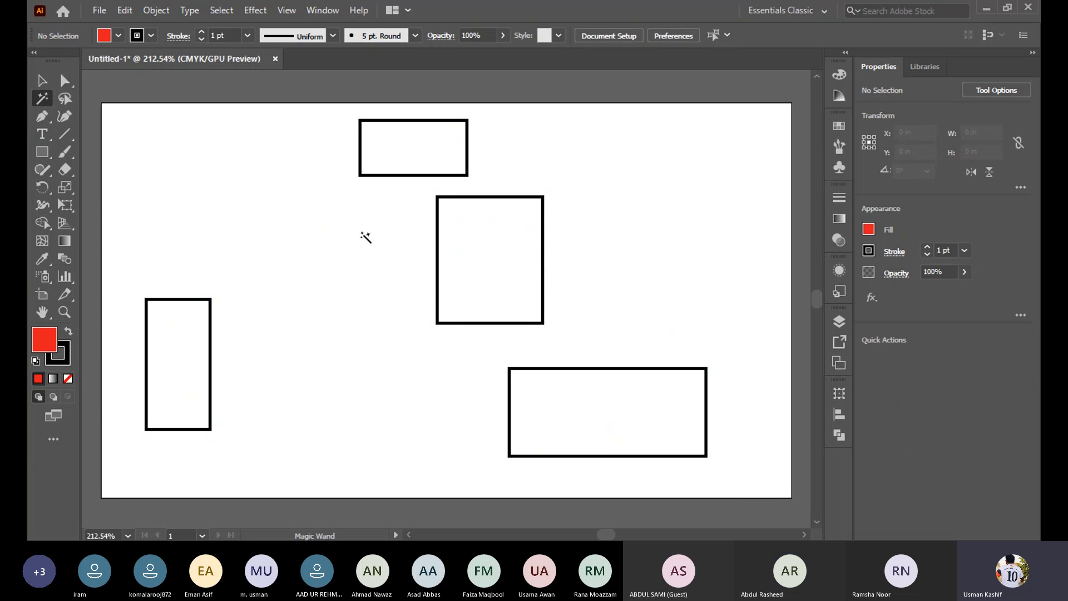
# Delete the four remaining white rectangles to clear the artboard
pyautogui.click(43, 81)
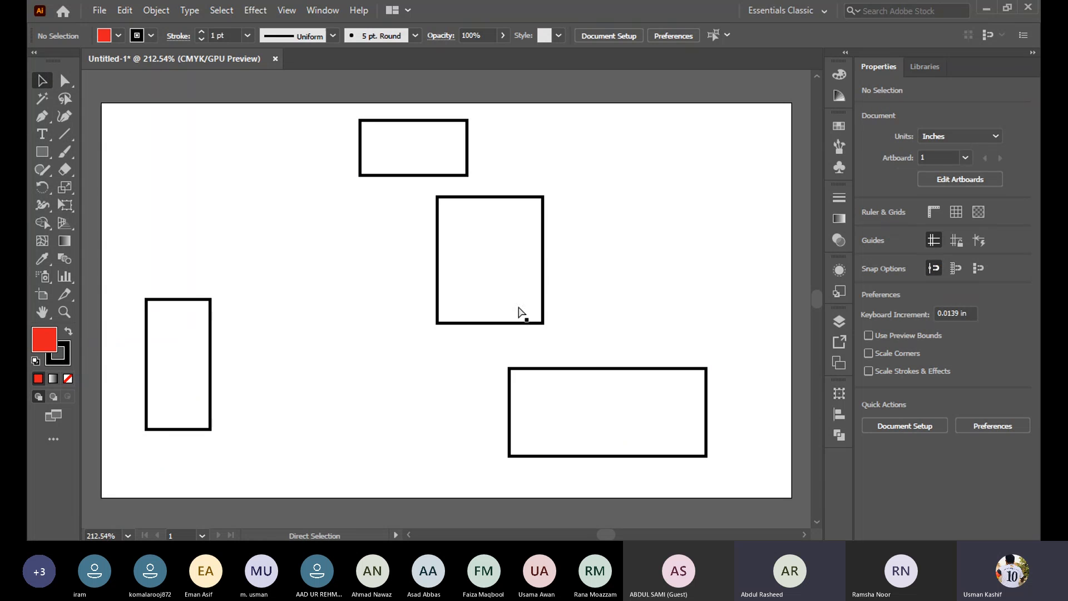
pyautogui.hotkey('ctrl', 'a')
pyautogui.click(766, 197)
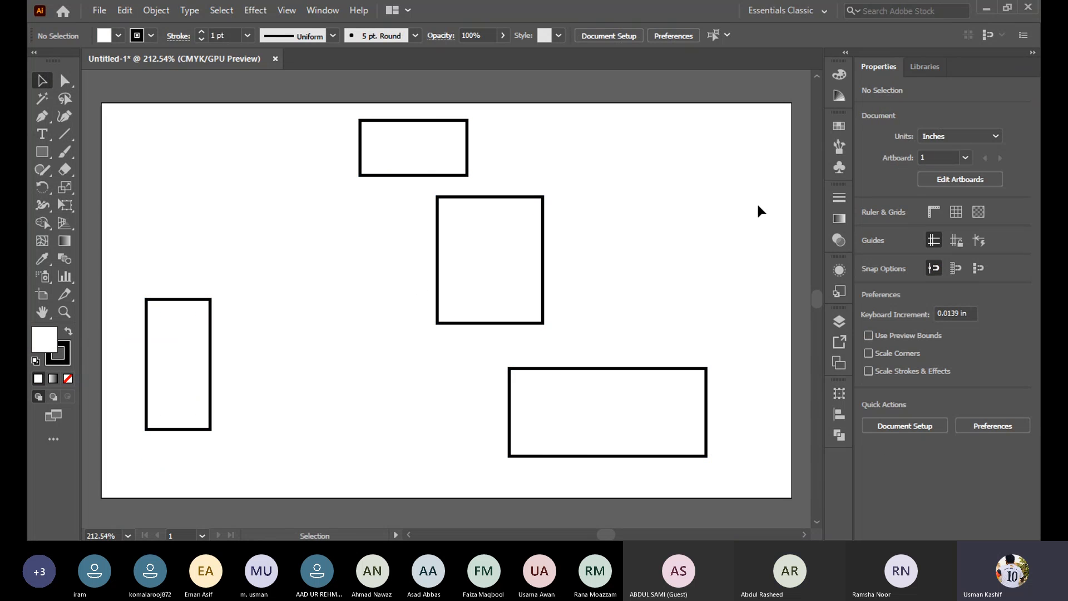
pyautogui.hotkey('ctrl', 'a')
pyautogui.press('Delete')
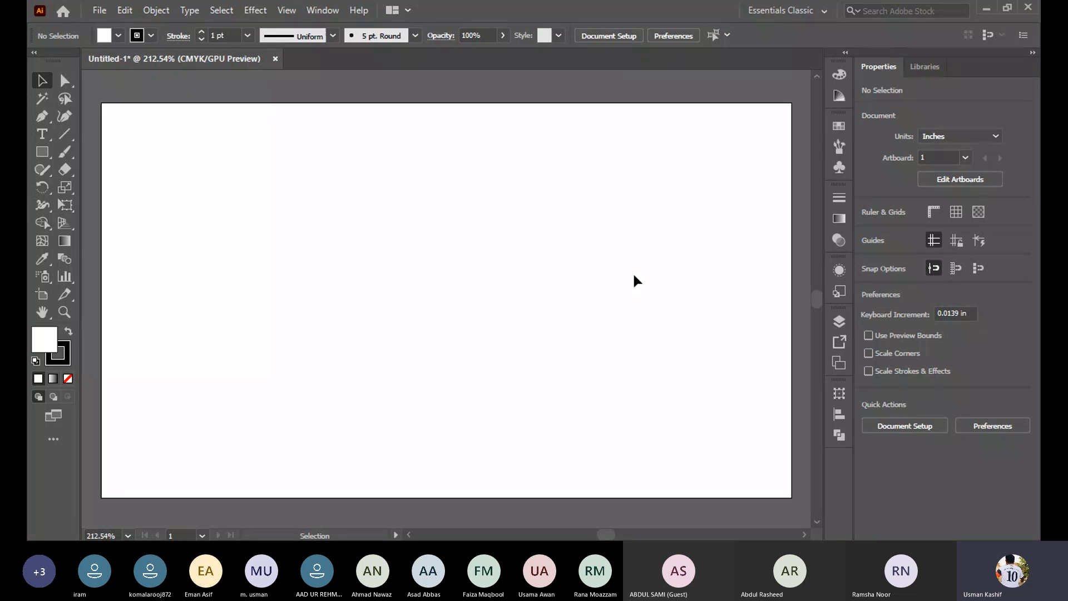
# Draw a straight horizontal line across the middle of the artboard with the Line Segment tool and deselect it
pyautogui.click(64, 134)
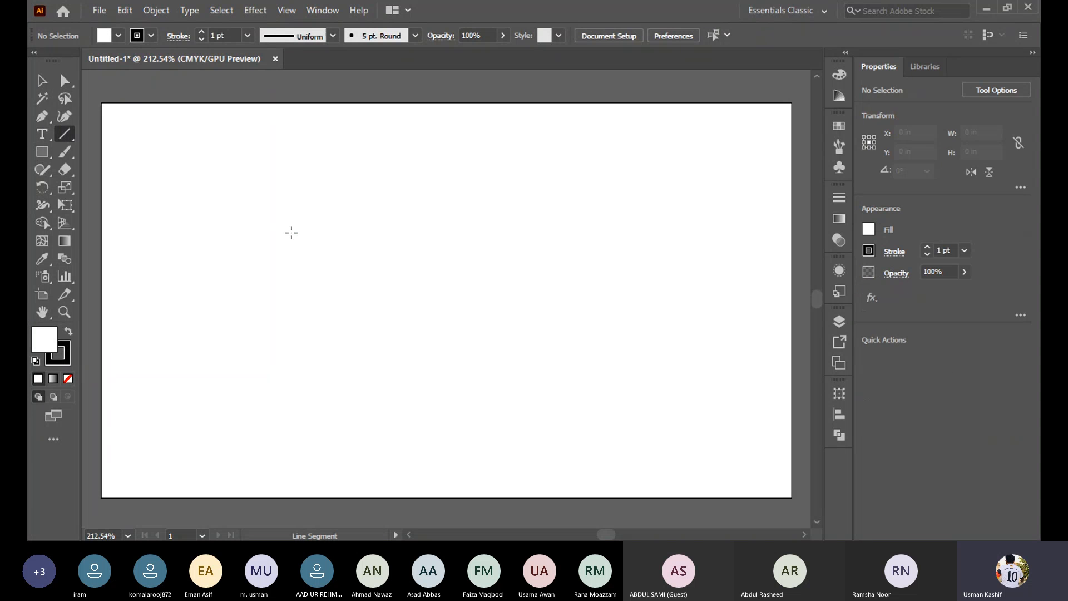
pyautogui.moveTo(291, 233); pyautogui.dragTo(616, 233)
pyautogui.press('a')
pyautogui.click(233, 251)
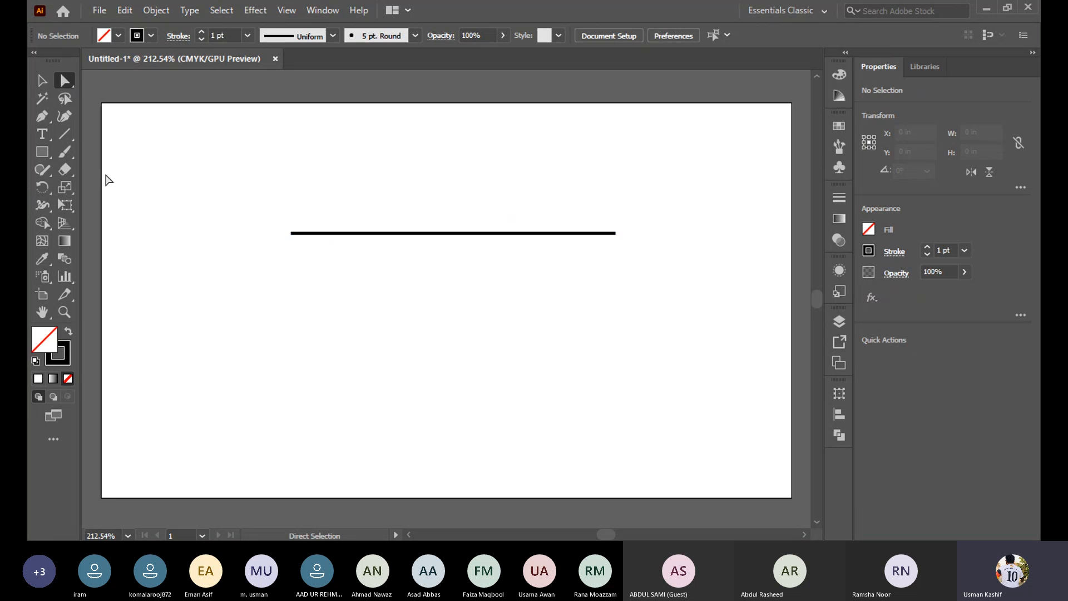
pyautogui.click(43, 81)
pyautogui.scroll(2, 377, 227)
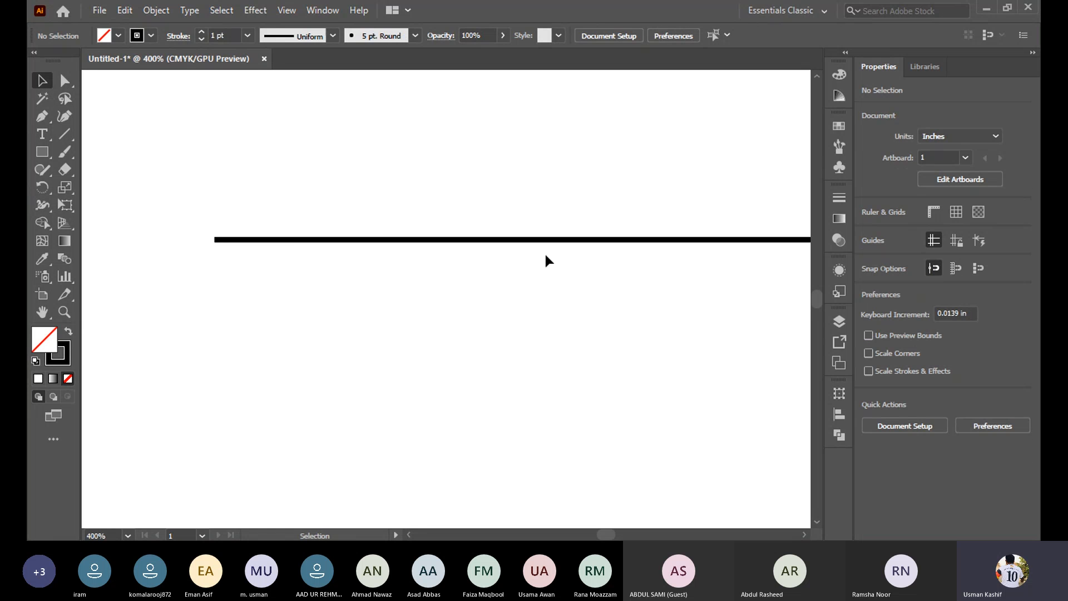
# Select the horizontal line with the Selection tool, move it up and to the left on the artboard, and deselect it
pyautogui.scroll(-2, 548, 256)
pyautogui.scroll(1, 549, 262)
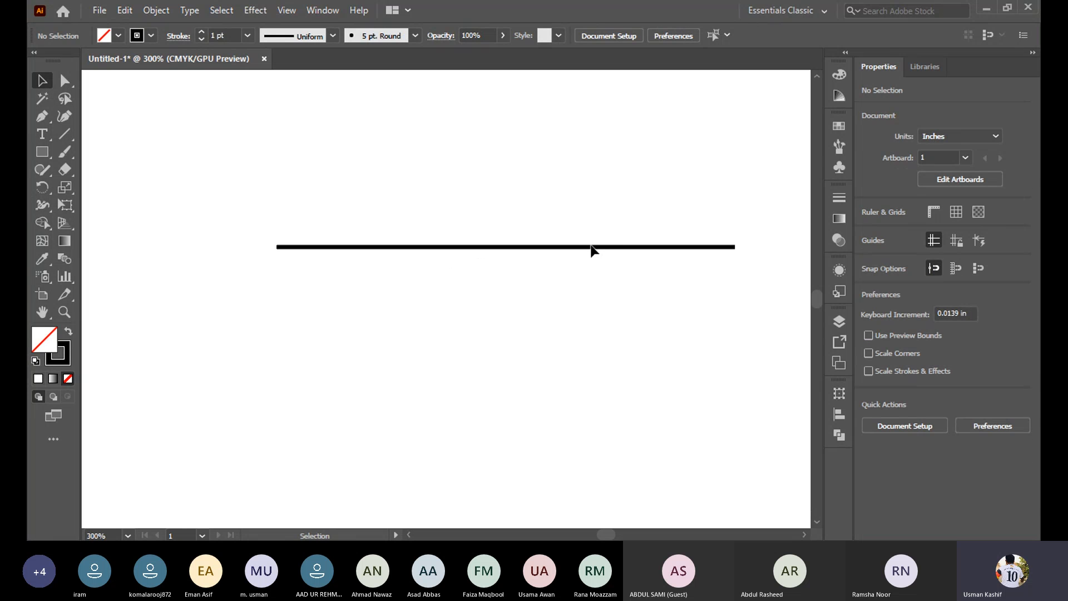
pyautogui.click(536, 248)
pyautogui.moveTo(536, 249); pyautogui.dragTo(469, 214)
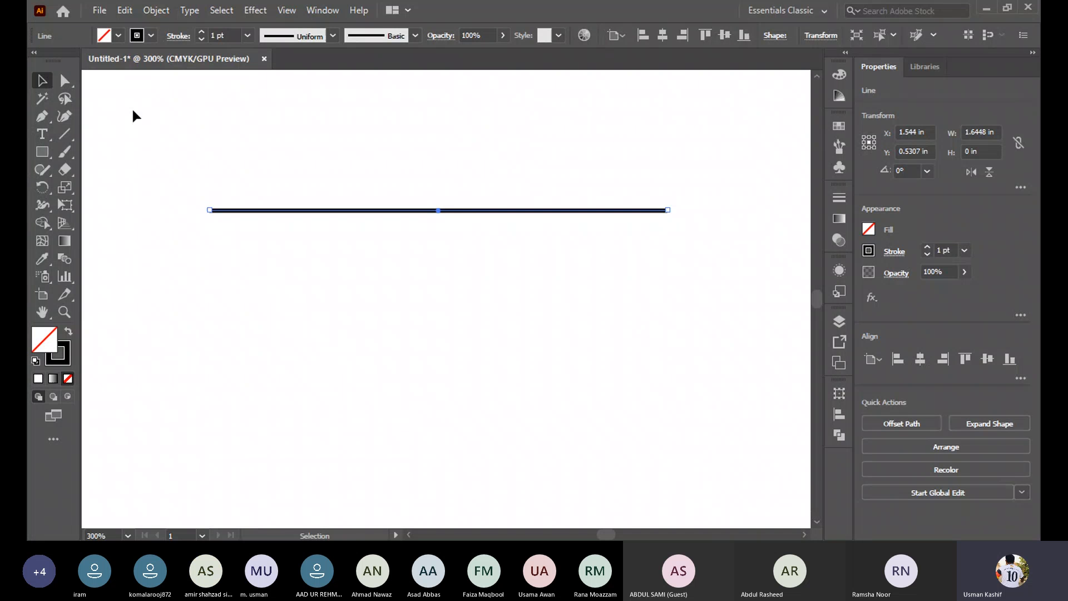
pyautogui.click(149, 133)
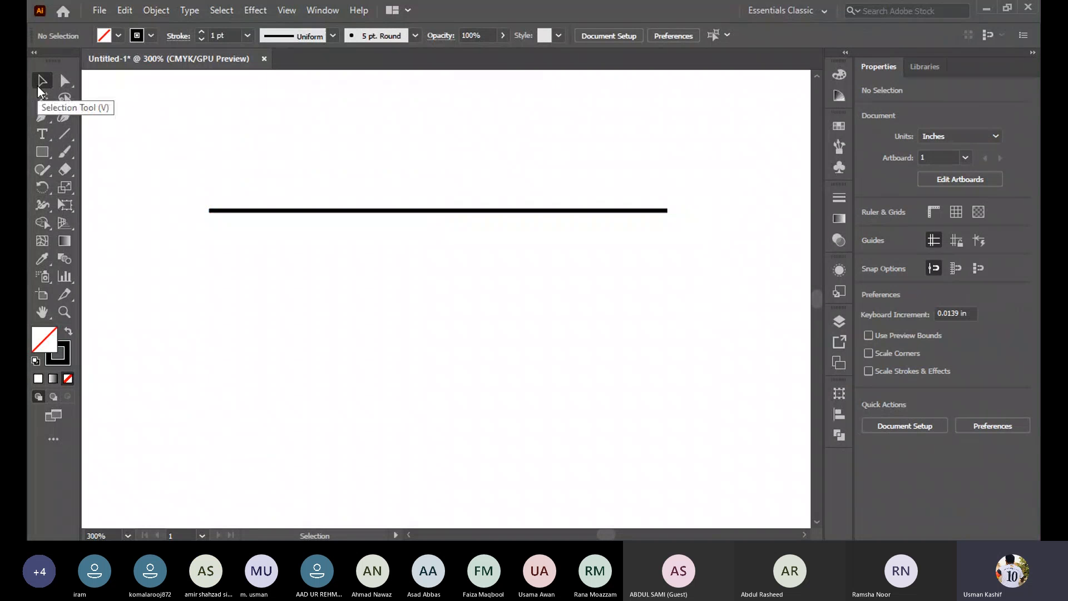
# Reselect the line and reposition it, first downward and finally near the top of the artboard at about X 1.66 in, Y 0.41 in
pyautogui.click(508, 210)
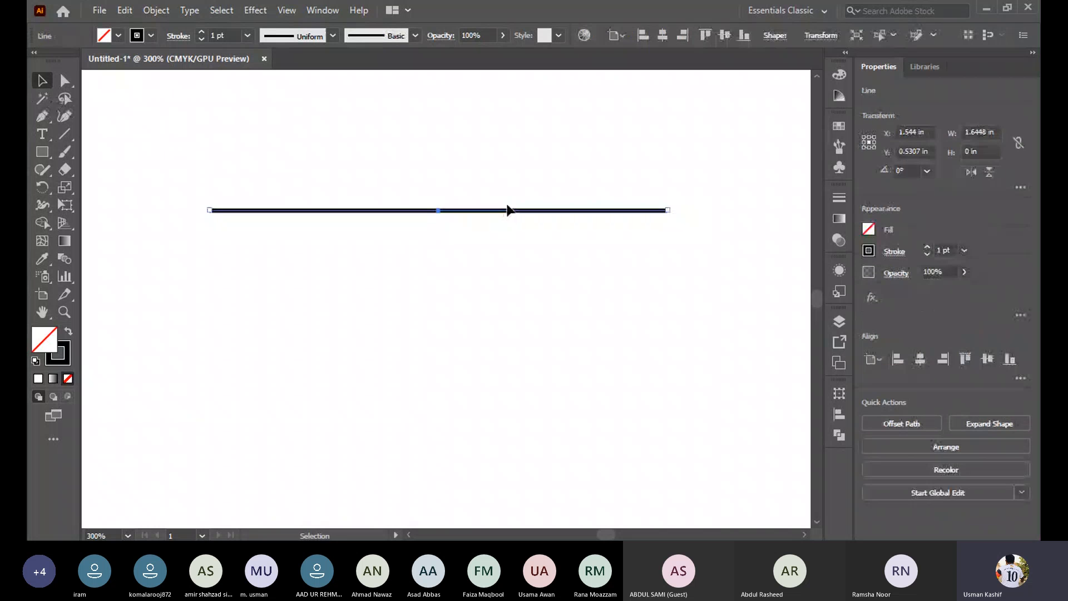
pyautogui.moveTo(513, 215); pyautogui.dragTo(528, 316)
pyautogui.moveTo(537, 299); pyautogui.dragTo(556, 180)
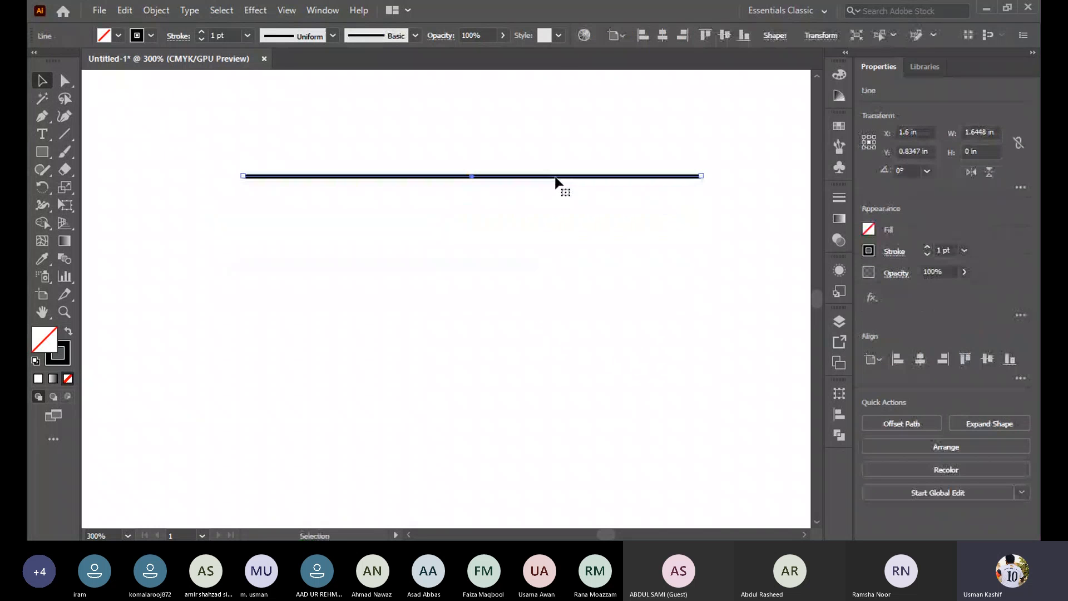
# Below the line, draw a rectangle about 0.44 by 0.46 in and, to its right, a rounded rectangle about 0.47 in square
pyautogui.click(41, 151)
pyautogui.moveTo(190, 230); pyautogui.dragTo(313, 358)
pyautogui.moveTo(43, 154); pyautogui.dragTo(91, 172)
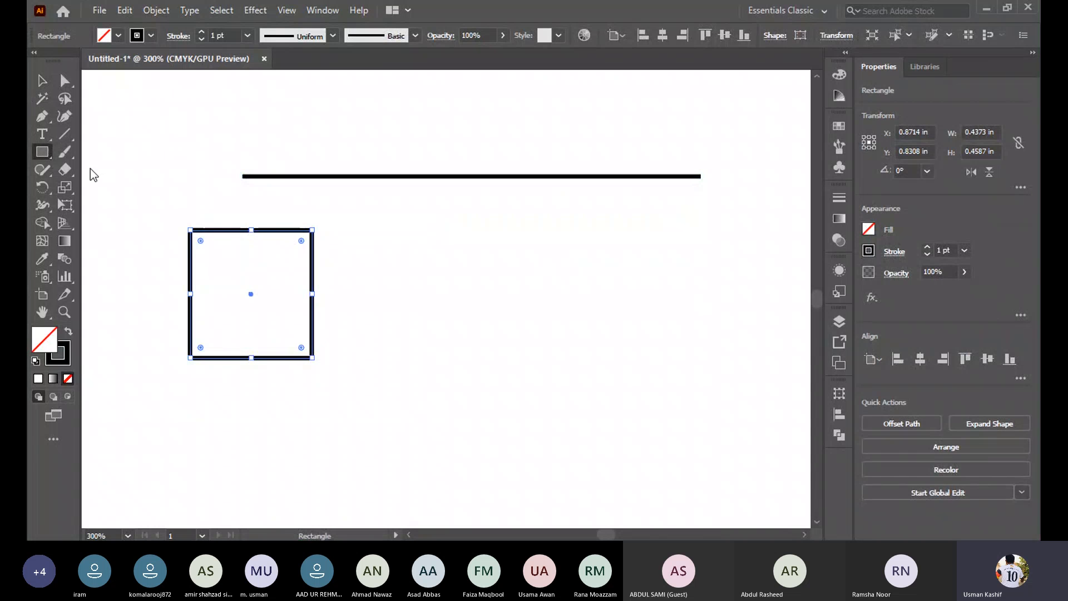
pyautogui.moveTo(417, 241); pyautogui.dragTo(549, 373)
# Draw a circle about 0.5 in across to the right of the rounded rectangle with the Ellipse tool and deselect it
pyautogui.moveTo(38, 153); pyautogui.dragTo(146, 203)
pyautogui.moveTo(643, 230); pyautogui.dragTo(781, 370)
pyautogui.click(52, 81)
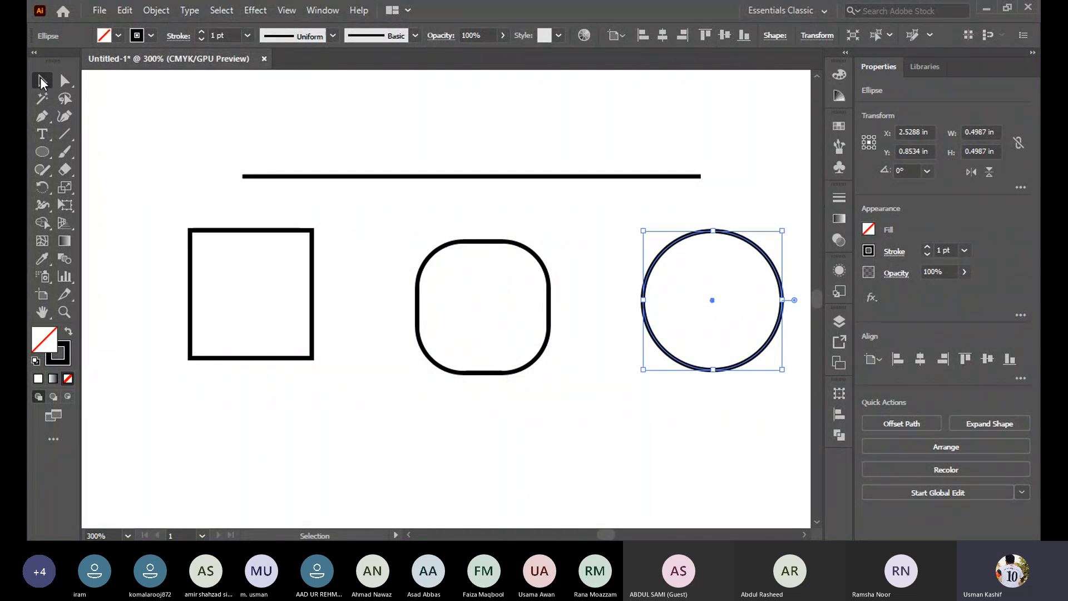
pyautogui.hotkey('ctrl', 'shift', 'a')
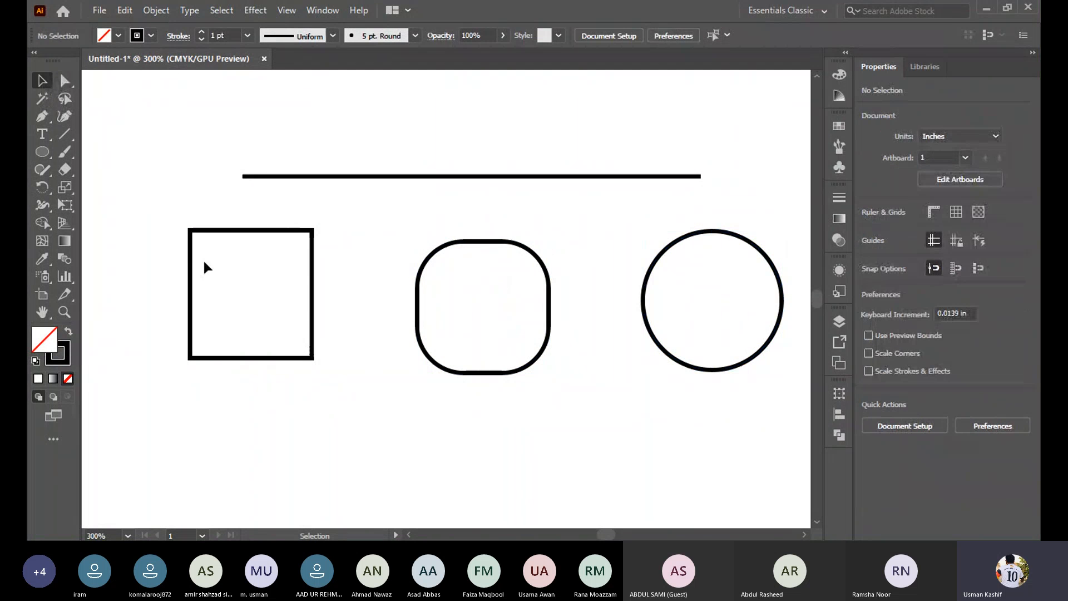
# Select the rectangle, the rounded rectangle, the circle and the line one after another with the Selection tool
pyautogui.click(289, 231)
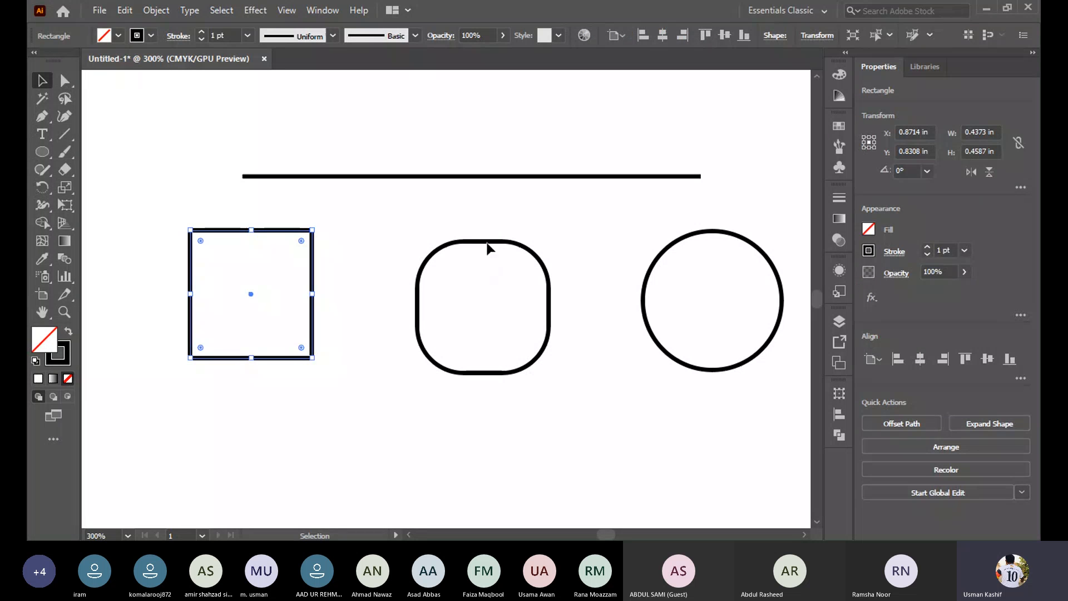
pyautogui.click(488, 244)
pyautogui.click(722, 235)
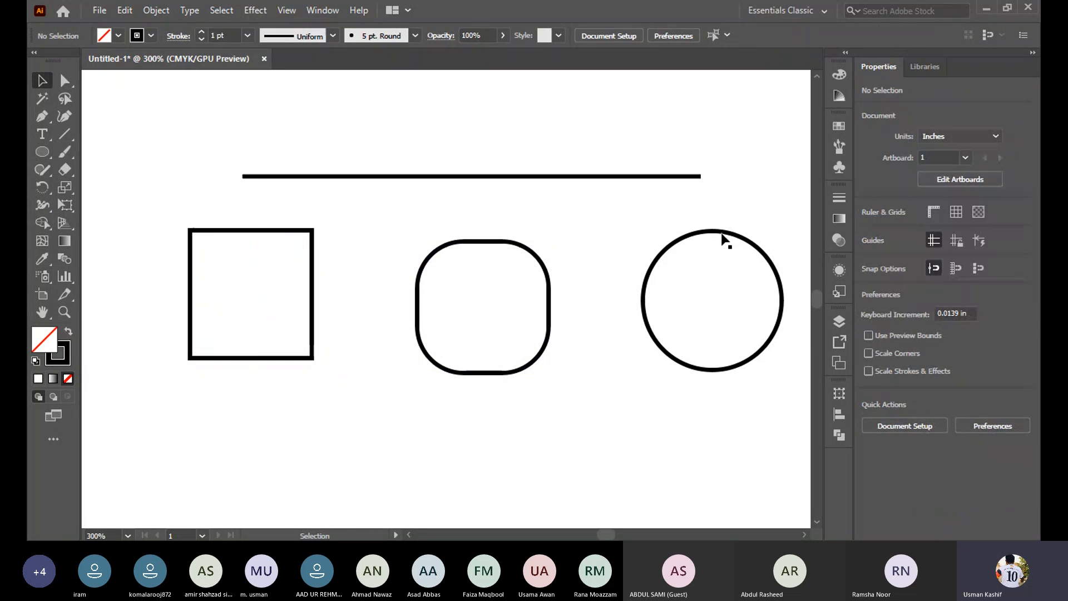
pyautogui.click(723, 235)
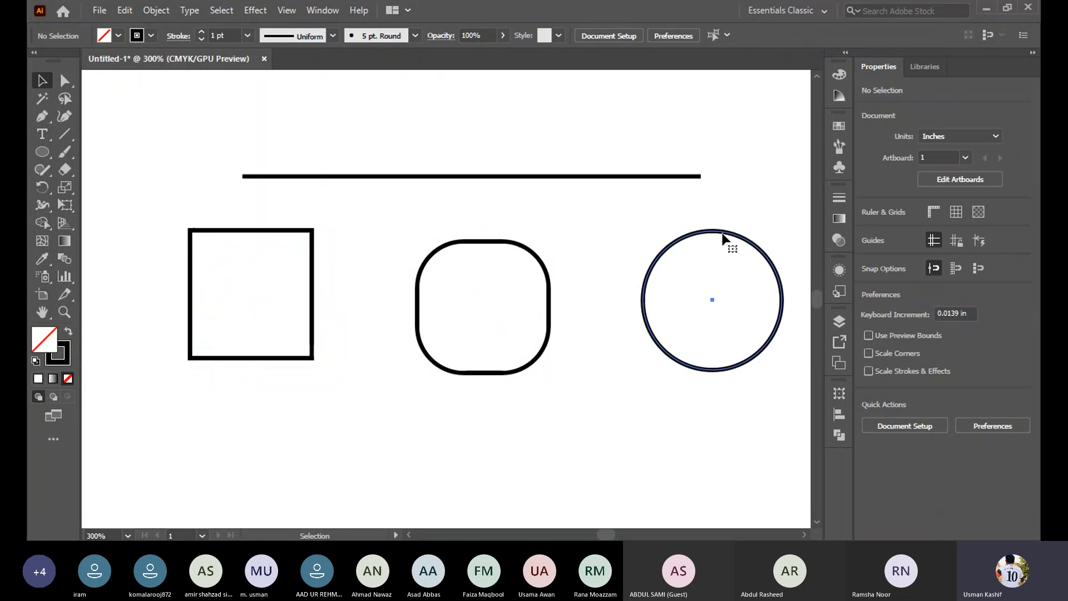
pyautogui.click(479, 177)
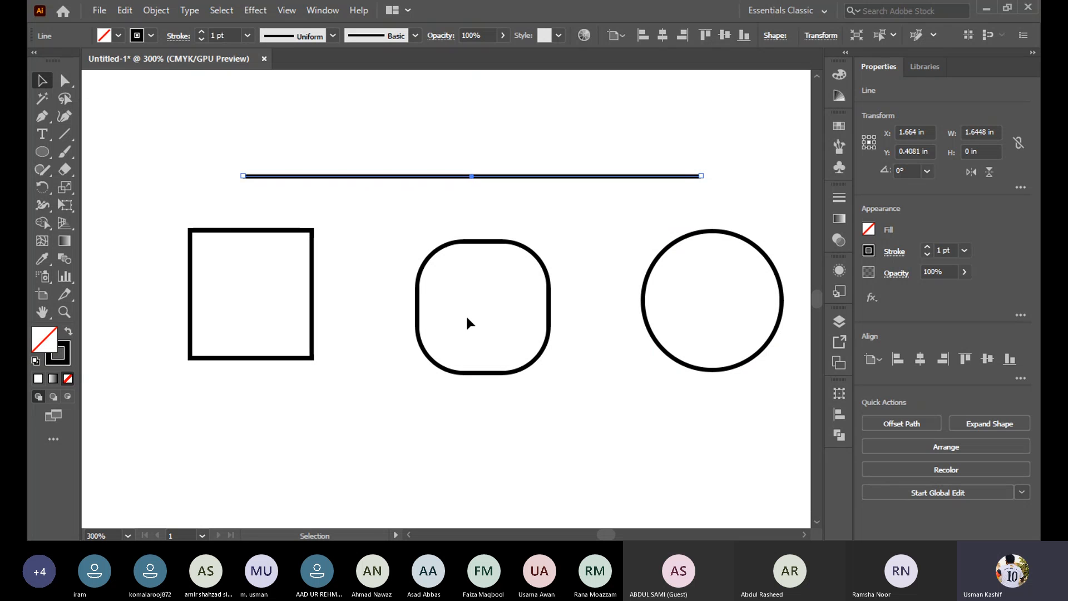
# Select the horizontal line as a whole and switch to the Direct Selection tool to show its end anchor points
pyautogui.scroll(-5, 471, 322)
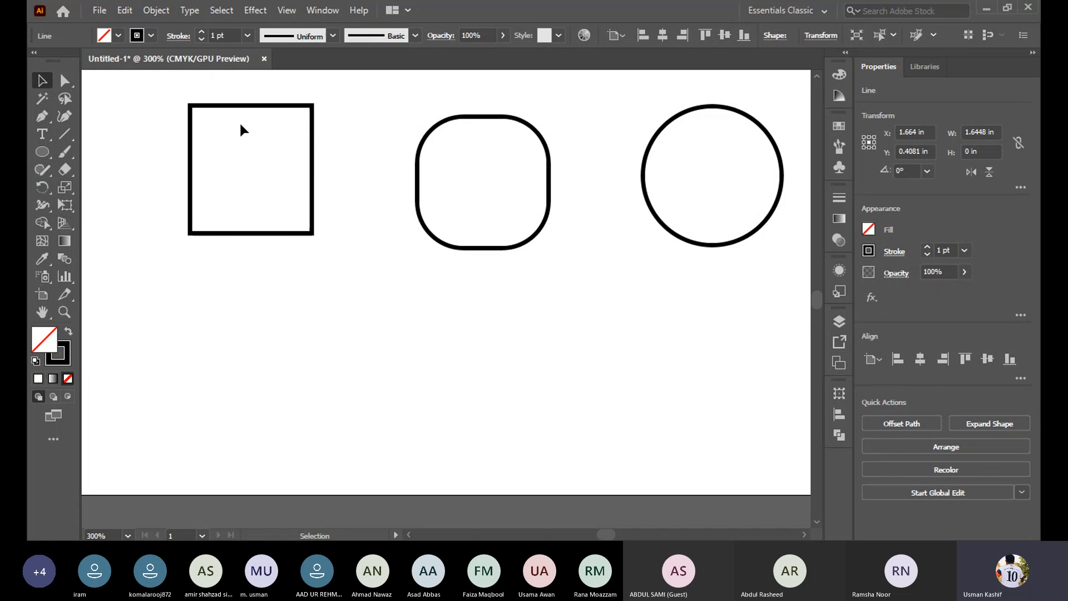
pyautogui.scroll(3, 410, 104)
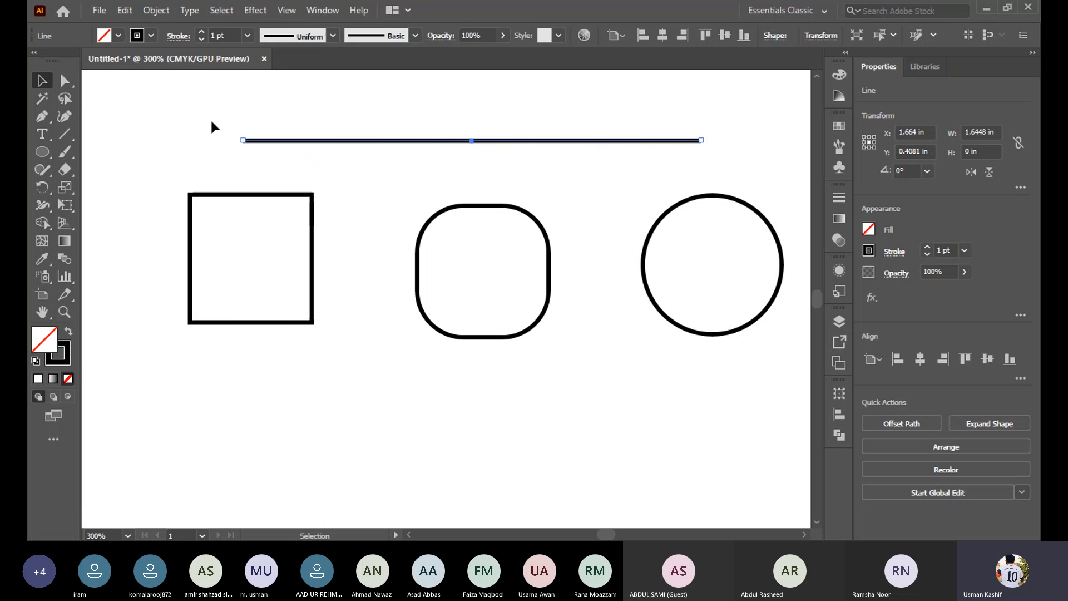
pyautogui.moveTo(212, 127); pyautogui.dragTo(728, 178)
pyautogui.click(728, 178)
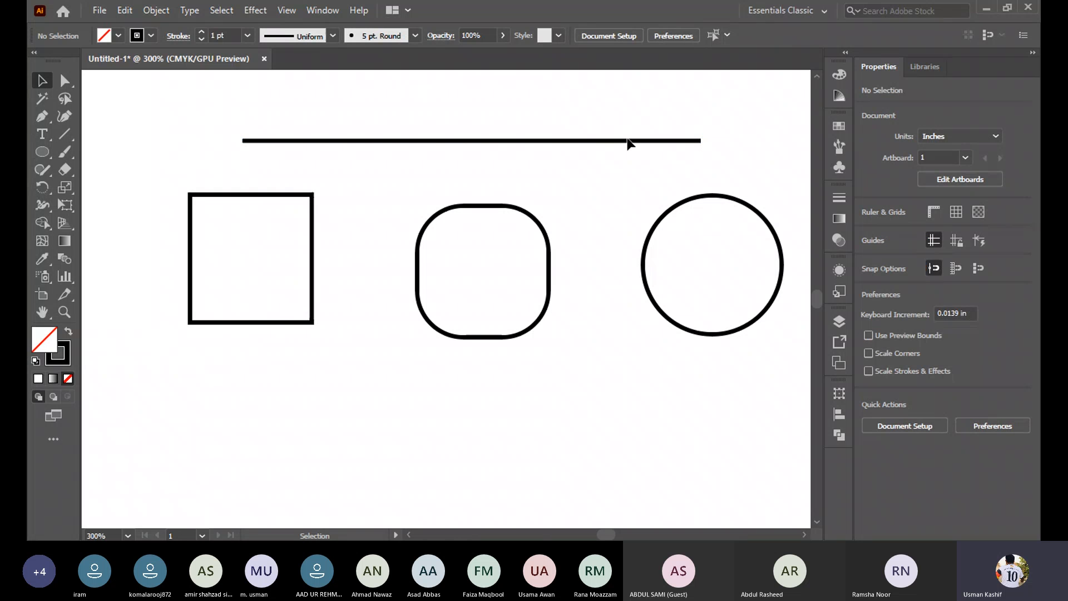
pyautogui.click(630, 142)
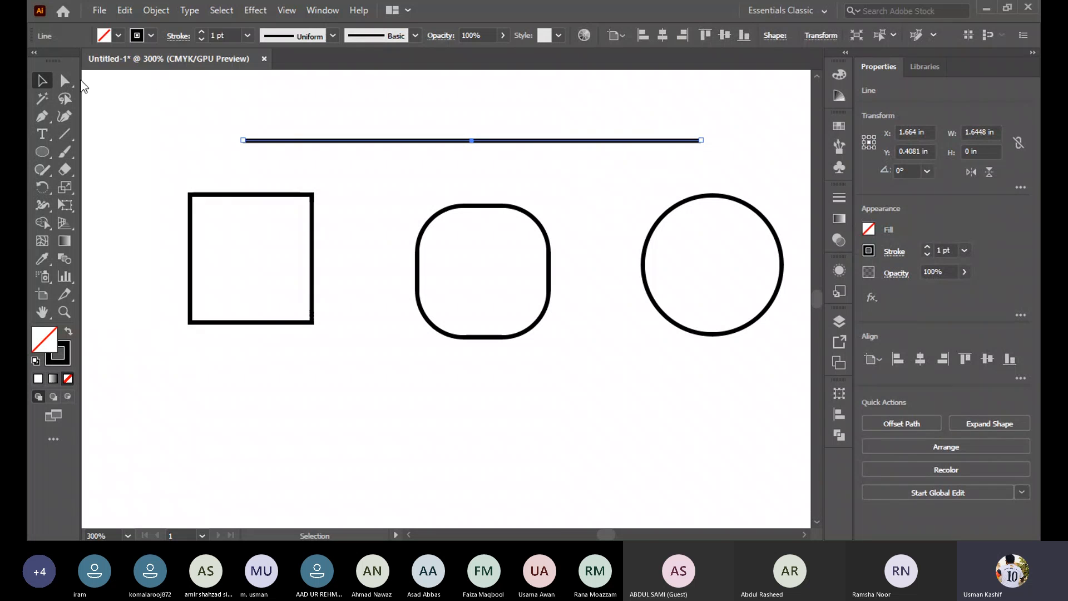
pyautogui.click(65, 80)
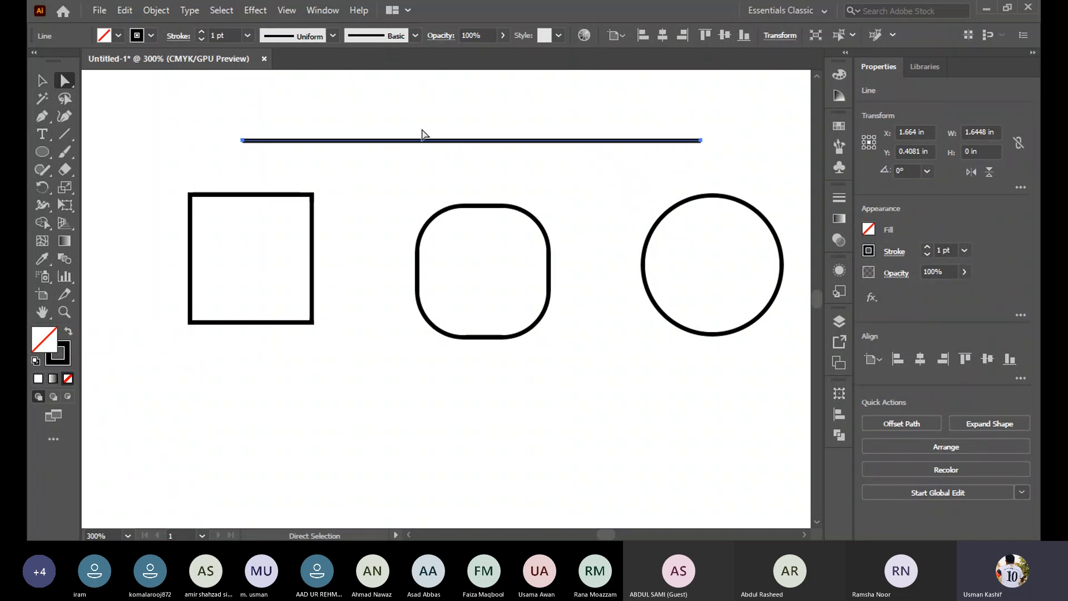
pyautogui.scroll(1, 422, 133)
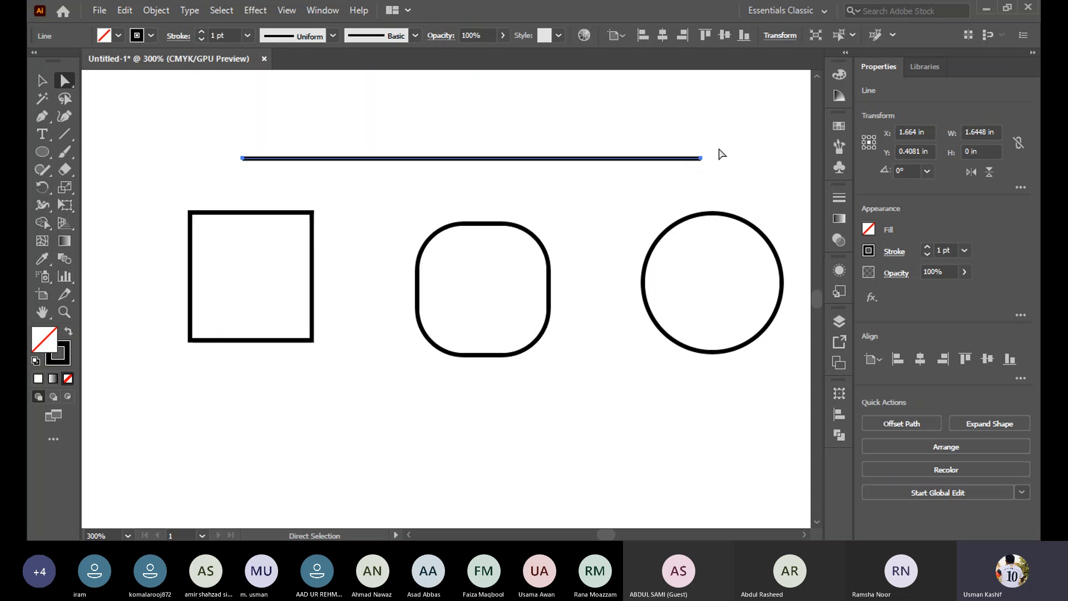
# Select the rectangle's corner anchor points one at a time with the Direct Selection tool
pyautogui.click(312, 214)
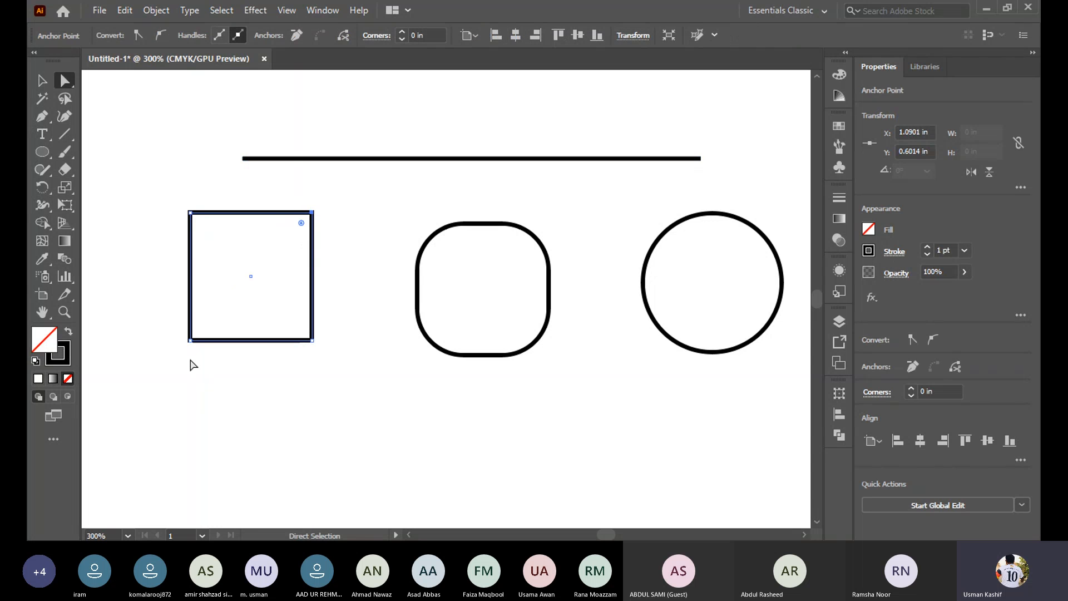
pyautogui.moveTo(169, 192); pyautogui.dragTo(196, 240)
pyautogui.moveTo(328, 363); pyautogui.dragTo(281, 338)
pyautogui.moveTo(175, 326); pyautogui.dragTo(210, 372)
# Select the anchor points around the rounded rectangle one after another with the Direct Selection tool
pyautogui.moveTo(418, 202); pyautogui.dragTo(485, 278)
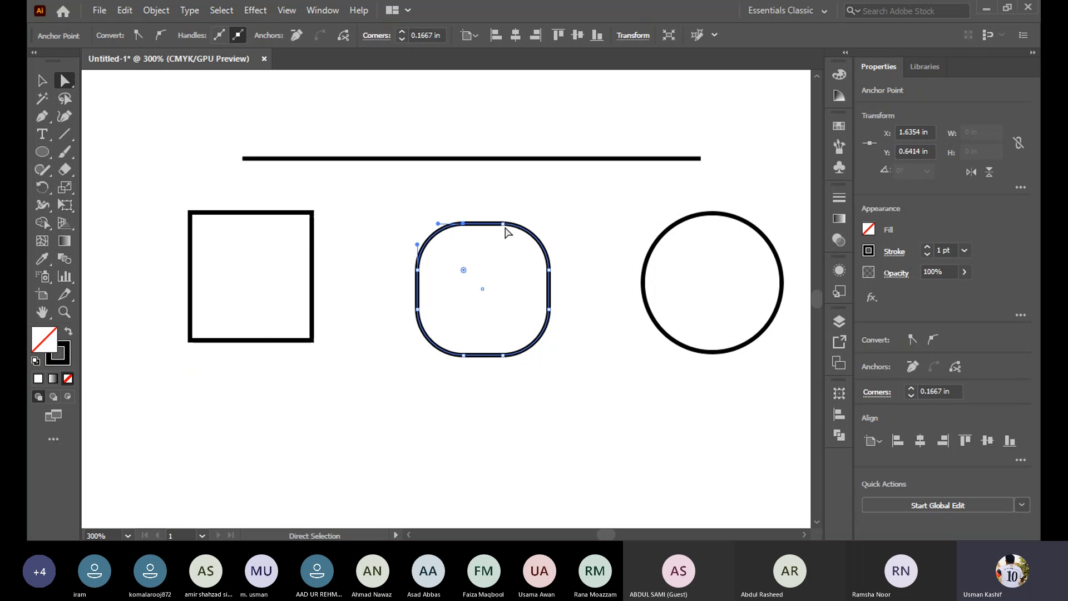
pyautogui.moveTo(498, 218); pyautogui.dragTo(563, 282)
pyautogui.click(551, 317)
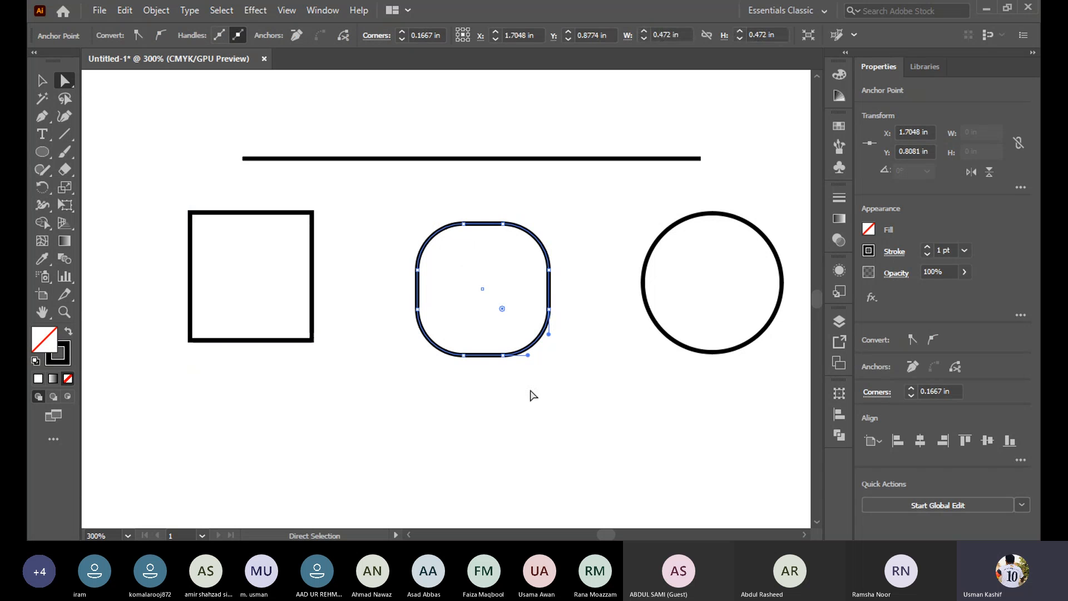
pyautogui.moveTo(530, 391); pyautogui.dragTo(493, 331)
pyautogui.moveTo(472, 380); pyautogui.dragTo(447, 331)
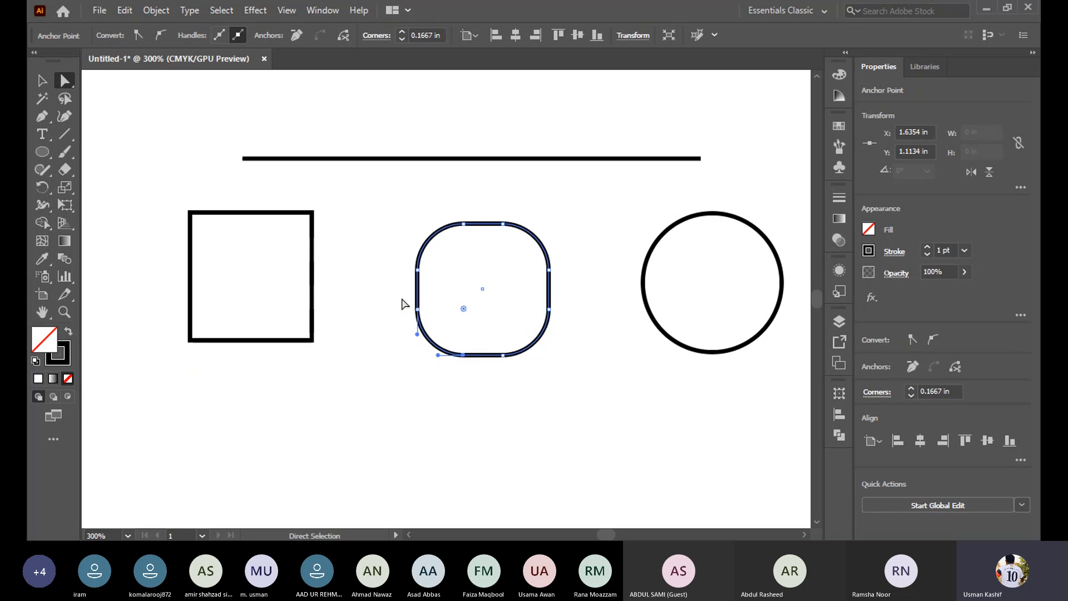
pyautogui.moveTo(401, 295); pyautogui.dragTo(432, 319)
pyautogui.moveTo(397, 260); pyautogui.dragTo(433, 284)
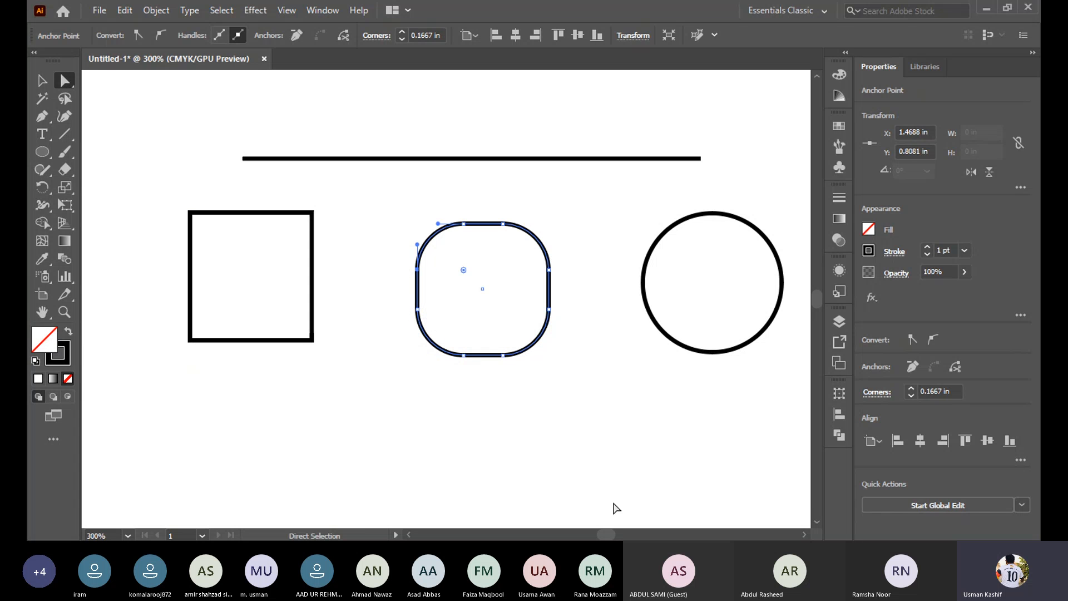
# Select the circle's upper, lower and left anchor points in turn with the Direct Selection tool
pyautogui.moveTo(606, 535); pyautogui.dragTo(607, 535)
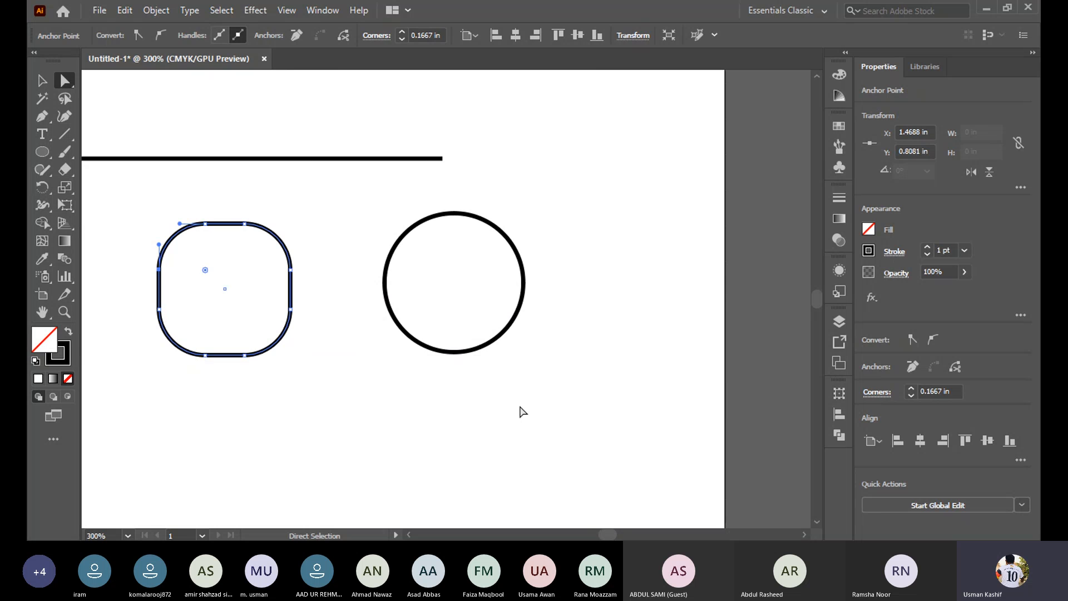
pyautogui.moveTo(426, 202); pyautogui.dragTo(484, 260)
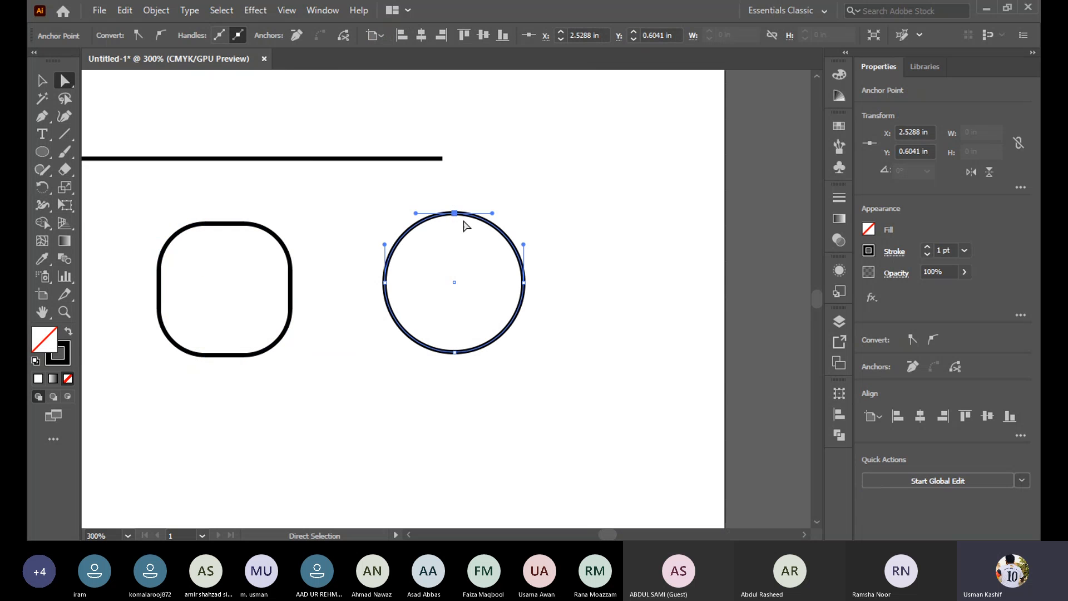
pyautogui.moveTo(489, 386); pyautogui.dragTo(444, 348)
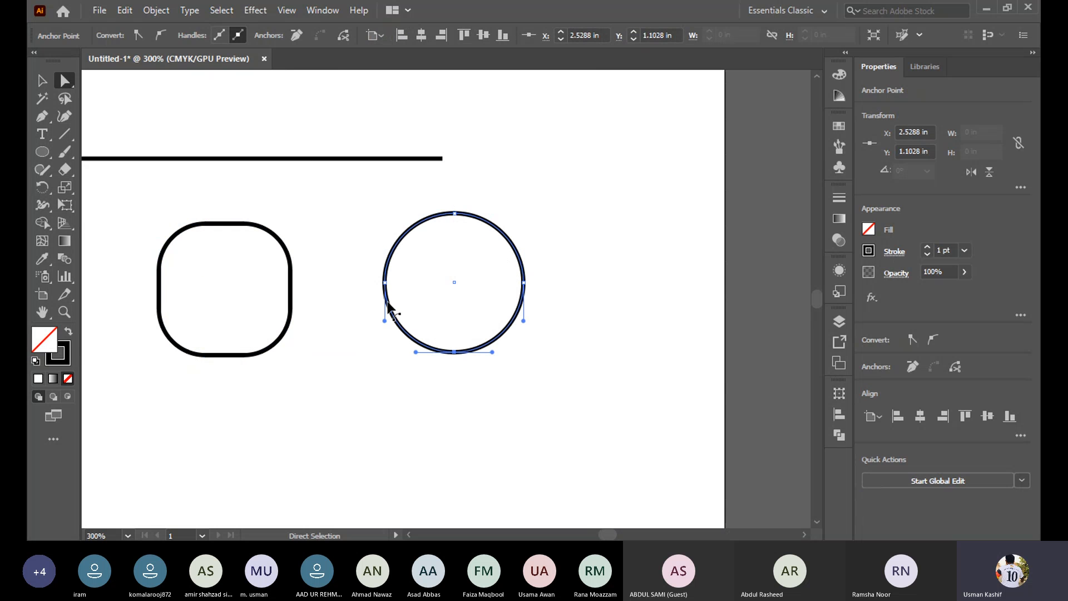
pyautogui.moveTo(365, 259); pyautogui.dragTo(413, 316)
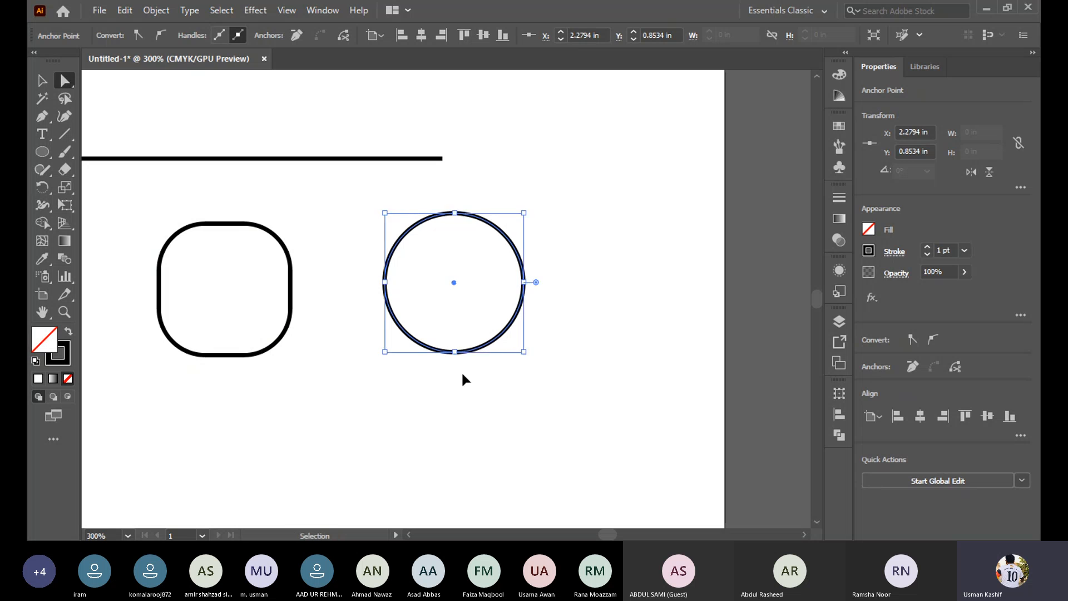
# Try moving the rectangle's upper edge with the Direct Selection tool, undo the change, and deselect the shape
pyautogui.hscroll(-3, 462, 371)
pyautogui.hscroll(-2, 456, 349)
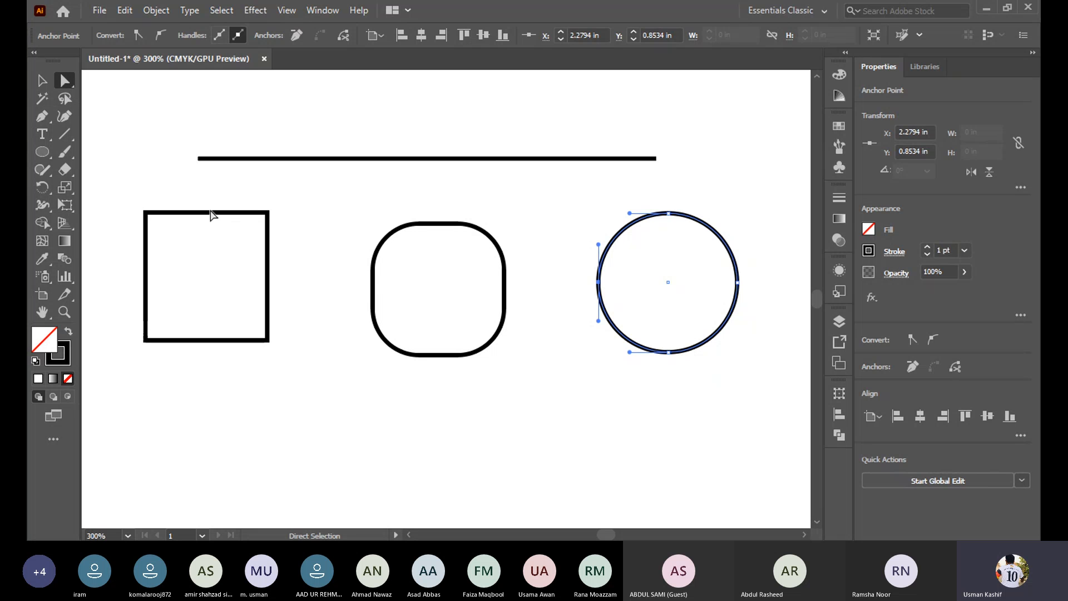
pyautogui.click(211, 218)
pyautogui.click(204, 213)
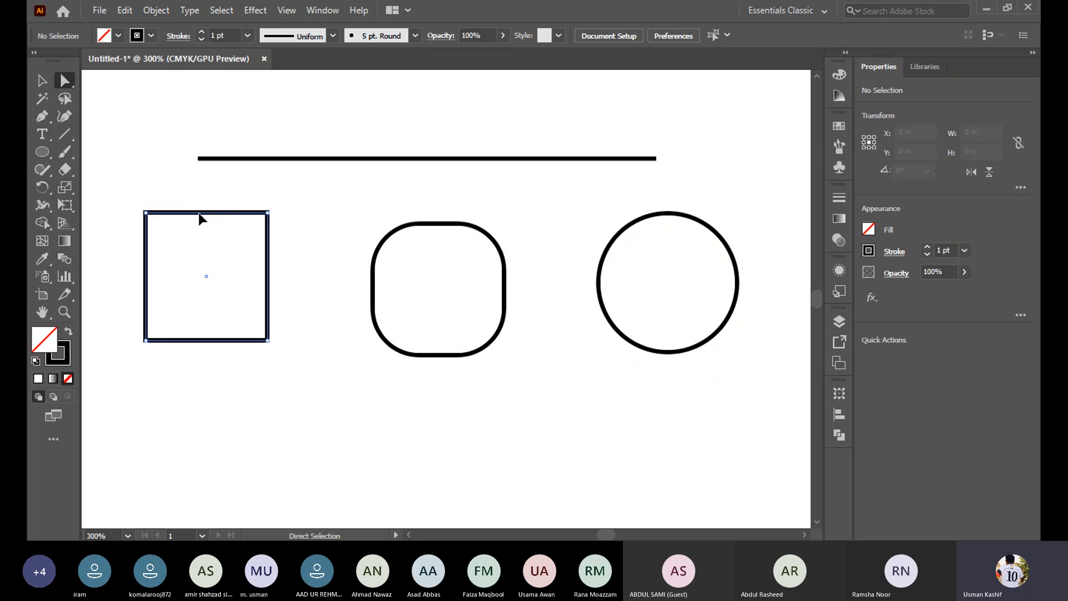
pyautogui.click(243, 223)
pyautogui.click(239, 216)
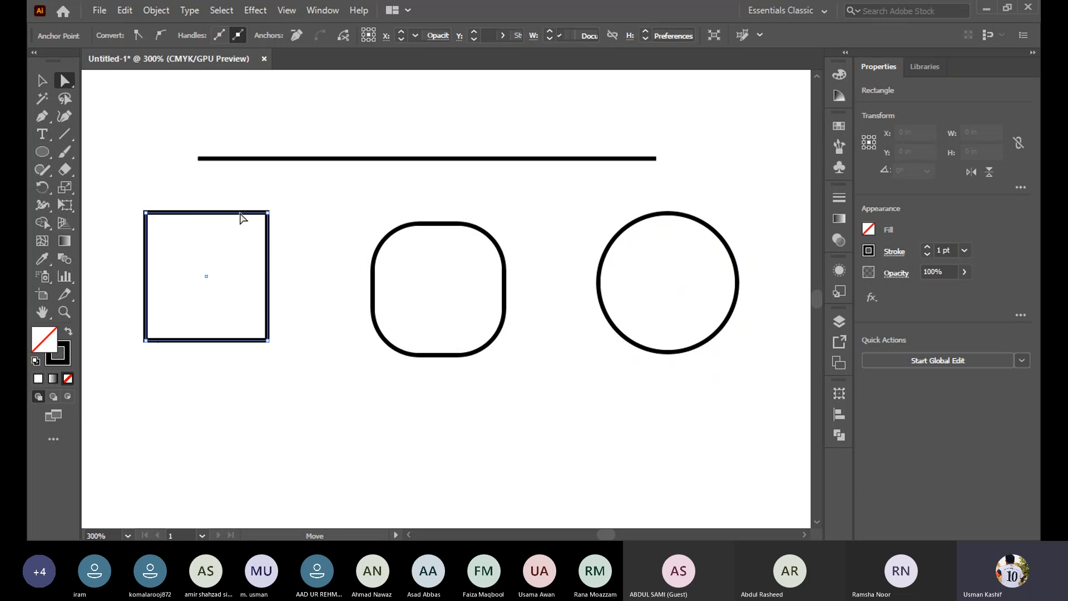
pyautogui.moveTo(234, 218); pyautogui.dragTo(215, 201)
pyautogui.hotkey('ctrl', 'z')
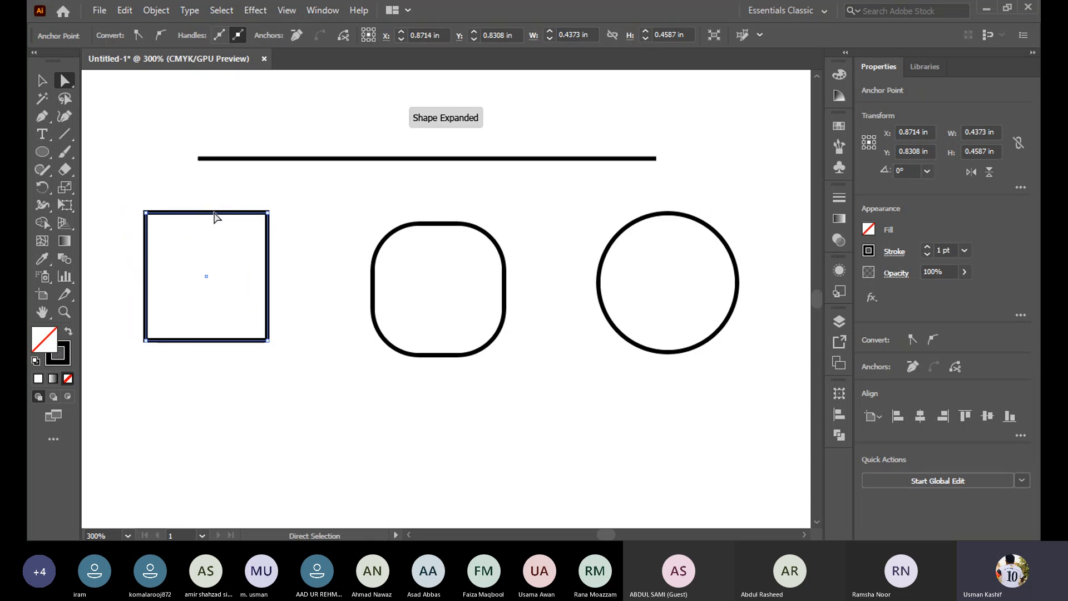
pyautogui.press('alt')
pyautogui.click(316, 199)
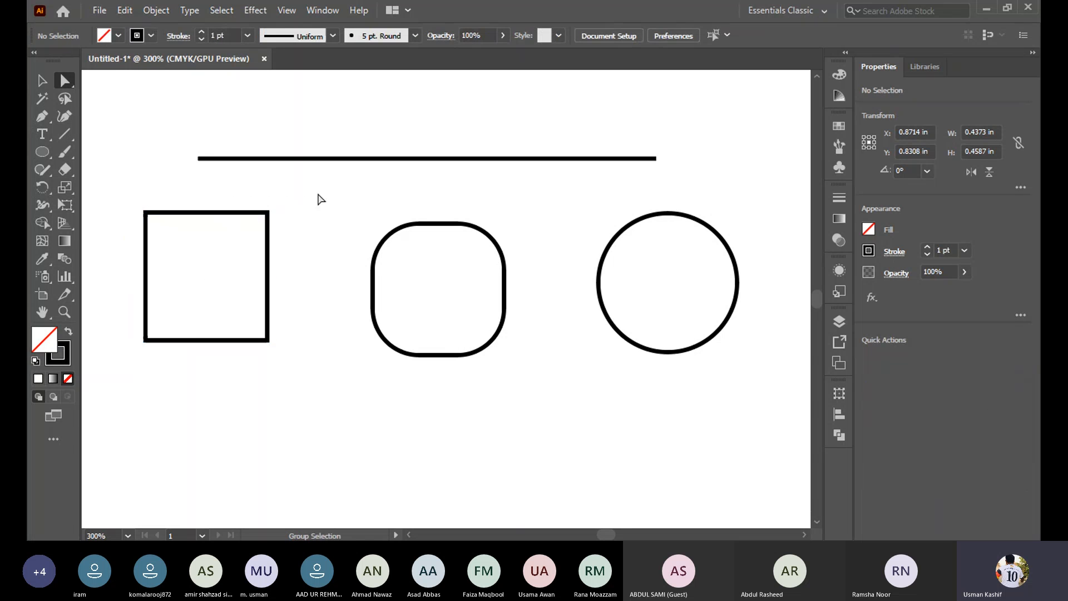
# Move the line slightly down with the Selection tool, then deselect it and select the whole rectangle
pyautogui.click(42, 81)
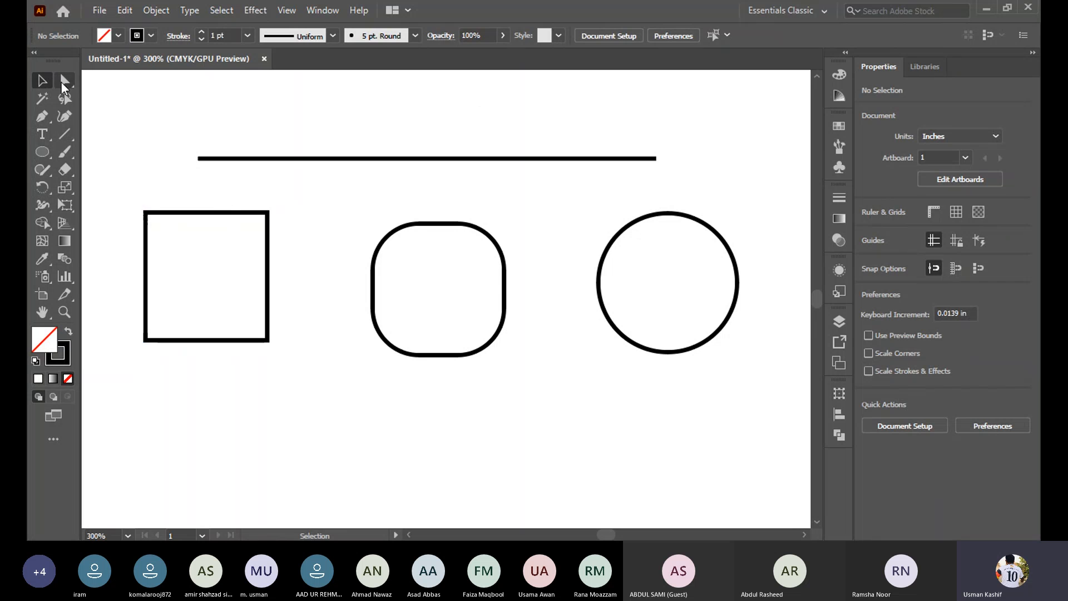
pyautogui.moveTo(322, 161)
pyautogui.mouseDown()
pyautogui.moveTo(329, 183)
pyautogui.moveTo(324, 166)
pyautogui.mouseUp()
pyautogui.click(315, 210)
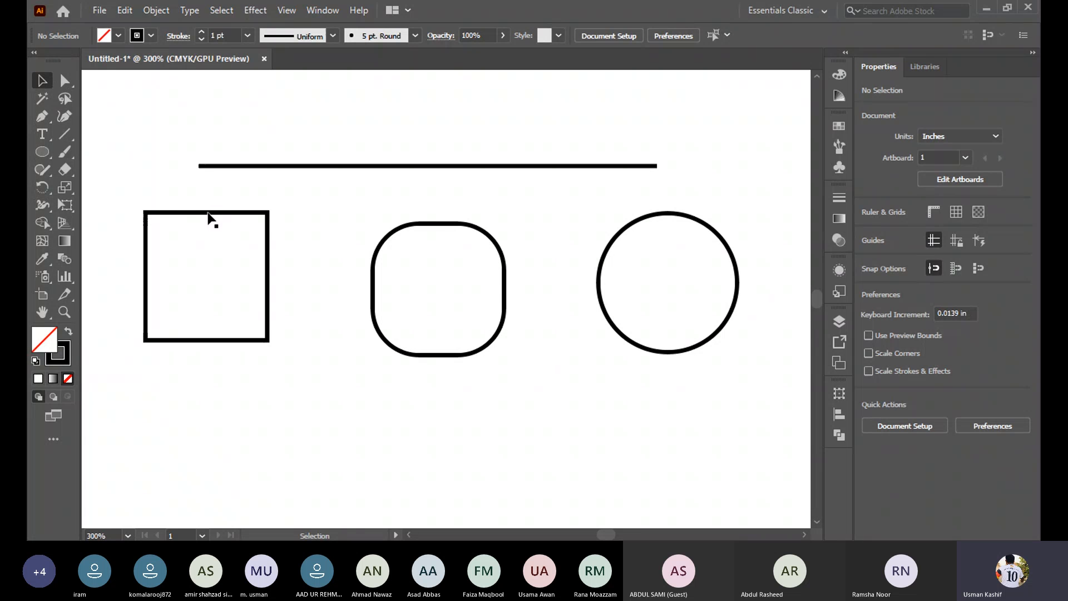
pyautogui.click(212, 213)
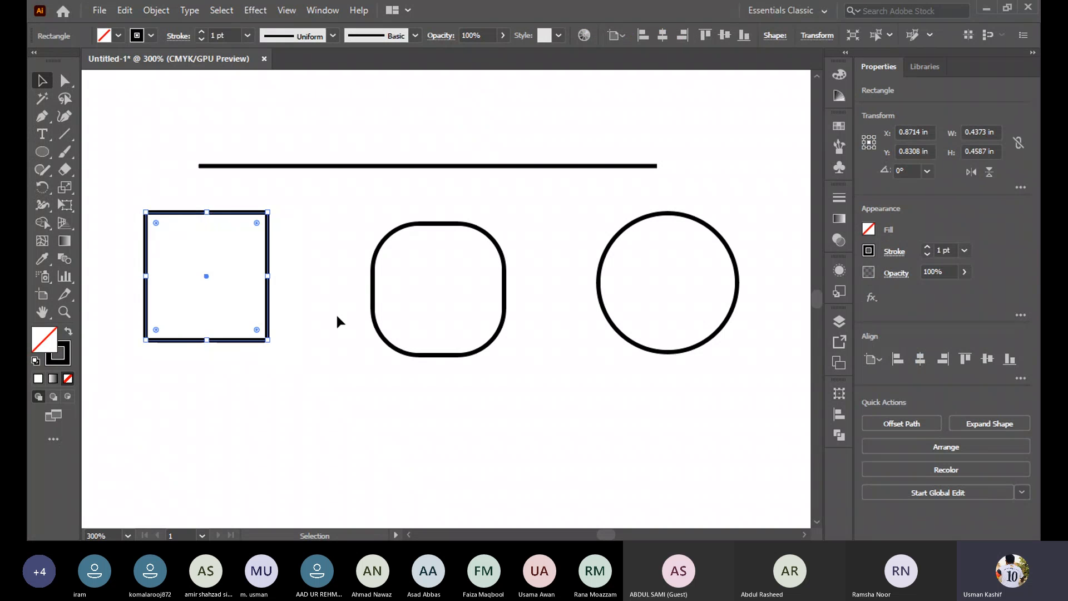
# Select the rounded rectangle with the Selection tool, then move the line slightly up with the Direct Selection tool
pyautogui.click(506, 283)
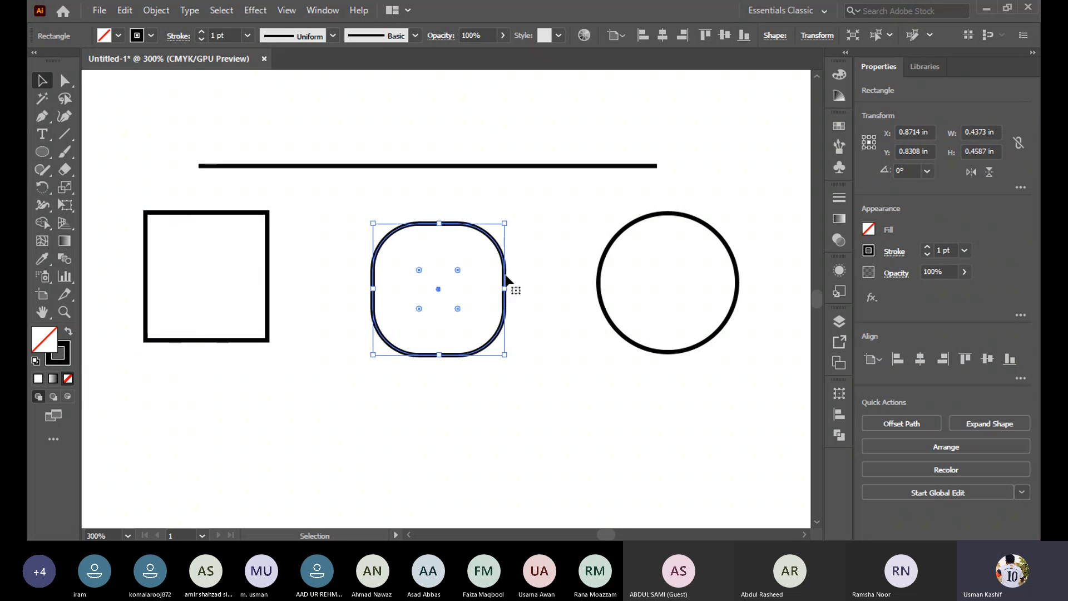
pyautogui.click(65, 81)
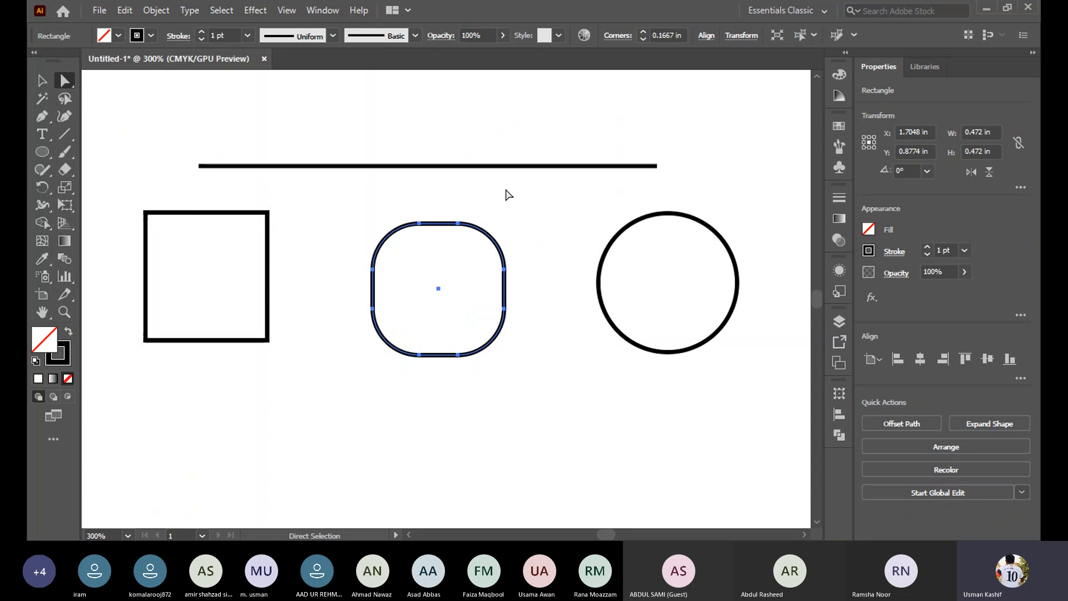
pyautogui.click(487, 178)
pyautogui.click(486, 167)
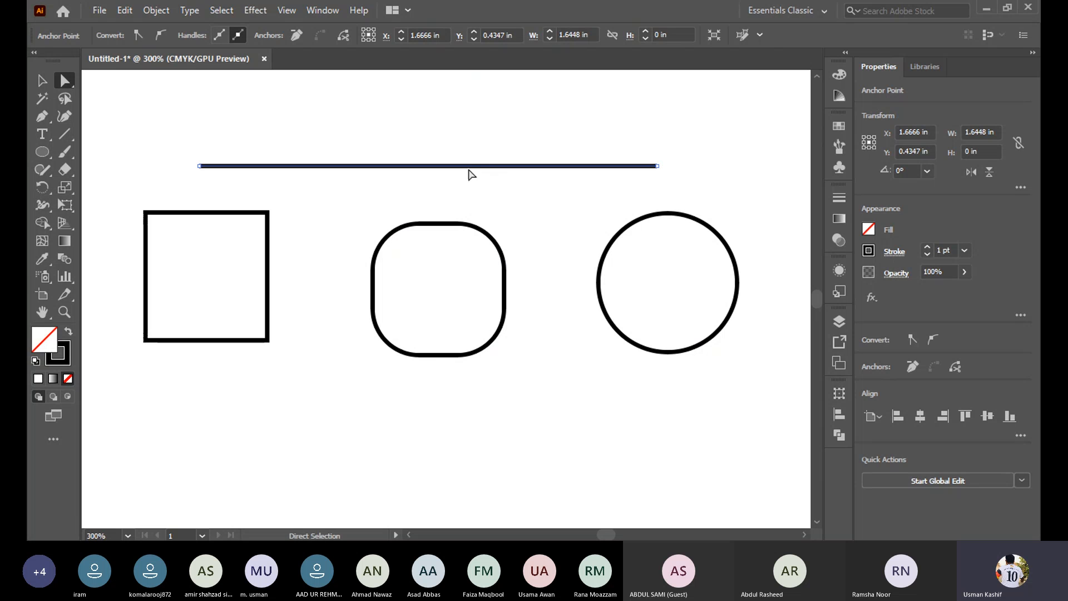
pyautogui.moveTo(473, 172)
pyautogui.mouseDown()
pyautogui.moveTo(474, 140)
pyautogui.moveTo(472, 161)
pyautogui.mouseUp()
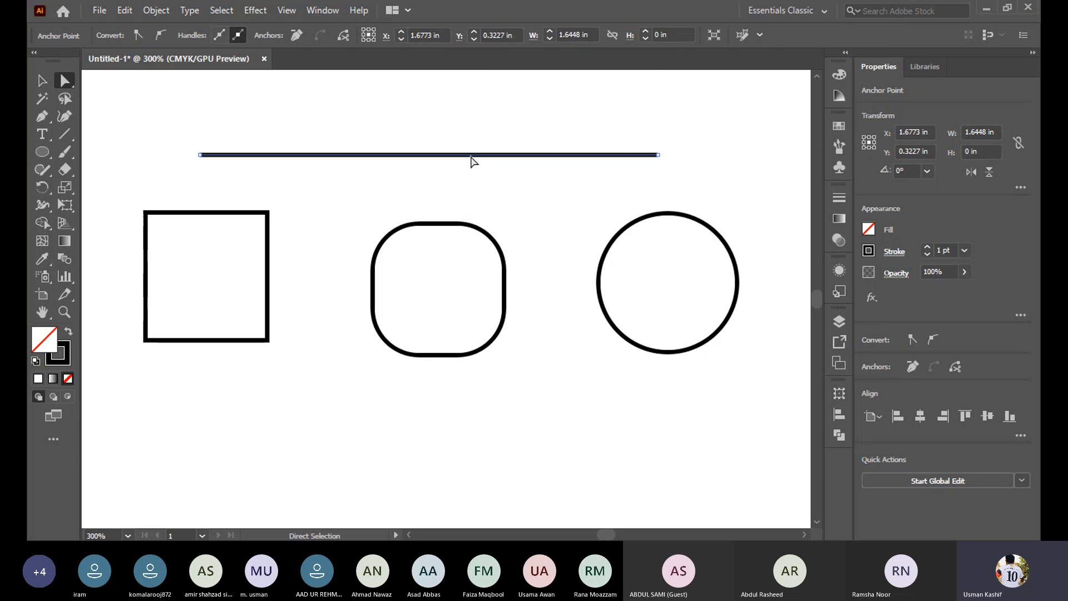
# Try pulling the rounded rectangle's upper edge down, then select the line and move it slightly further up
pyautogui.click(463, 228)
pyautogui.click(460, 224)
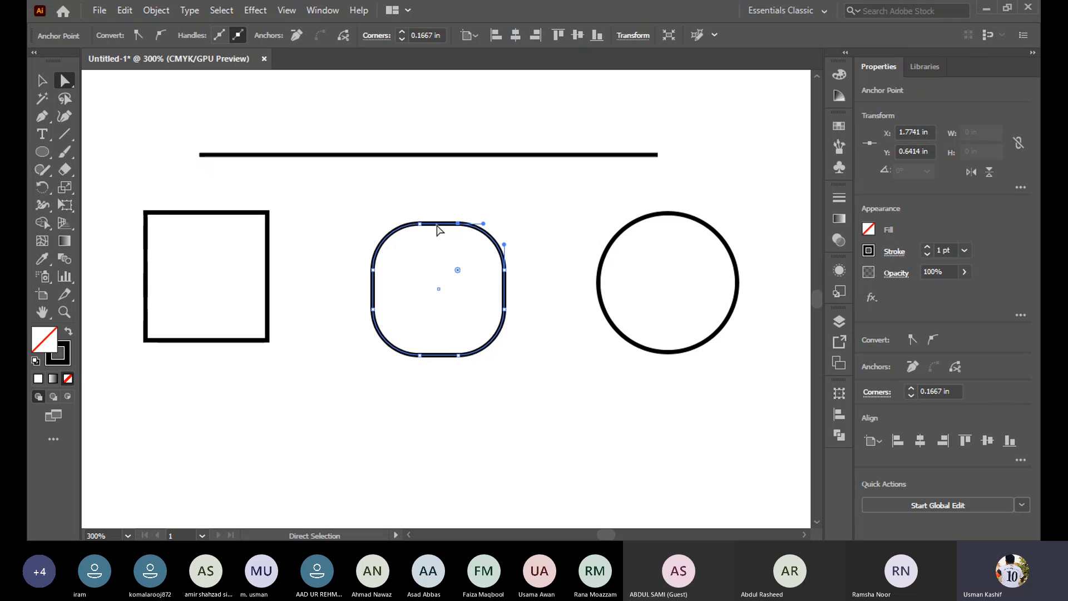
pyautogui.moveTo(436, 224); pyautogui.dragTo(439, 232)
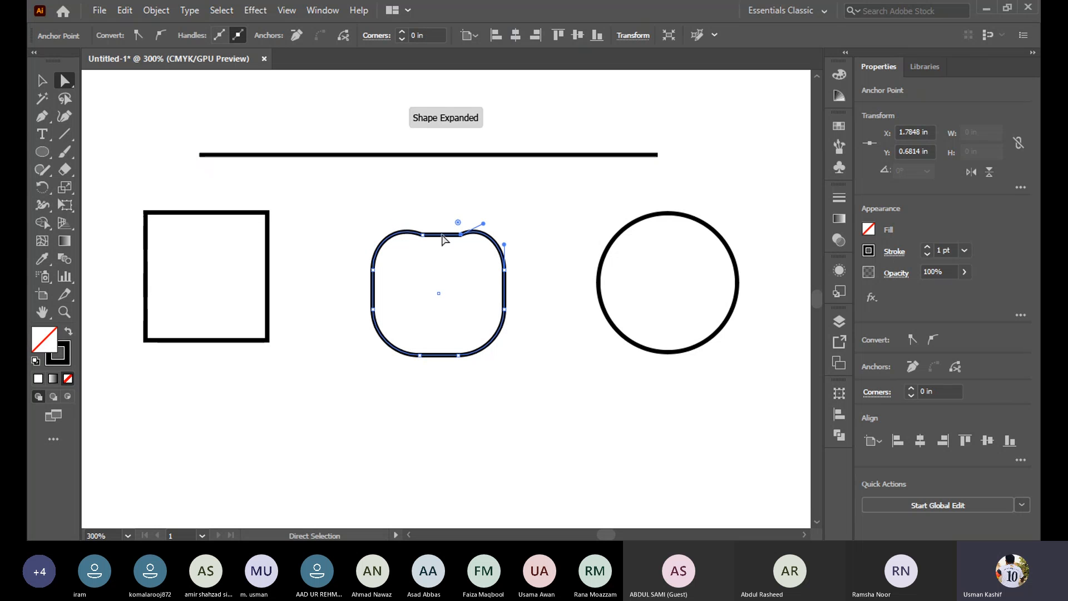
pyautogui.click(450, 158)
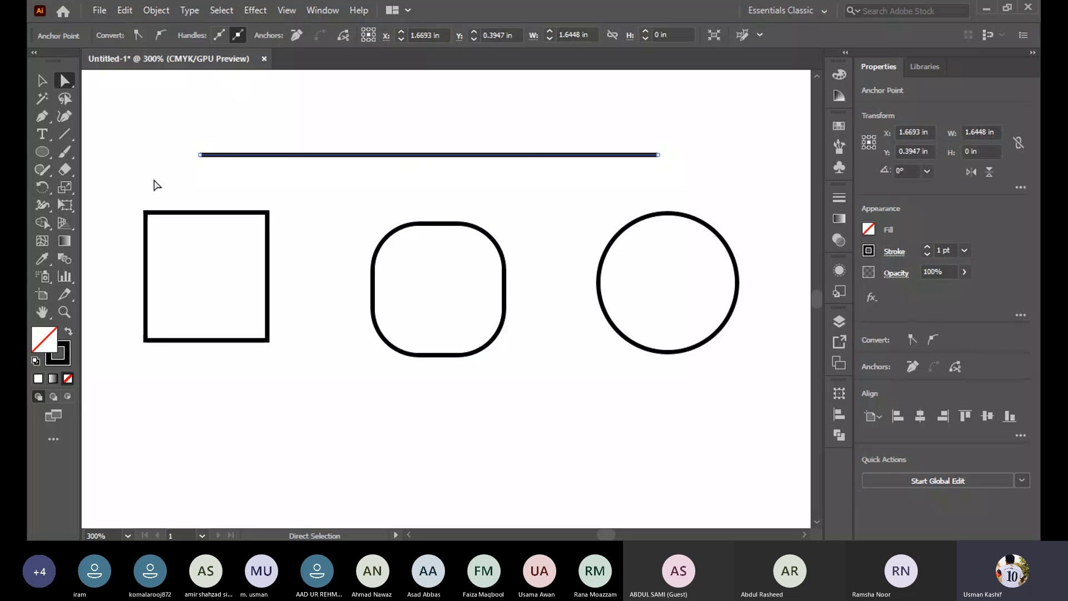
pyautogui.moveTo(526, 152)
pyautogui.mouseDown()
pyautogui.moveTo(529, 170)
pyautogui.moveTo(528, 148)
pyautogui.mouseUp()
# Try reshaping the circle by pulling its upper-left curve with the Direct Selection tool, and undo the change
pyautogui.click(669, 214)
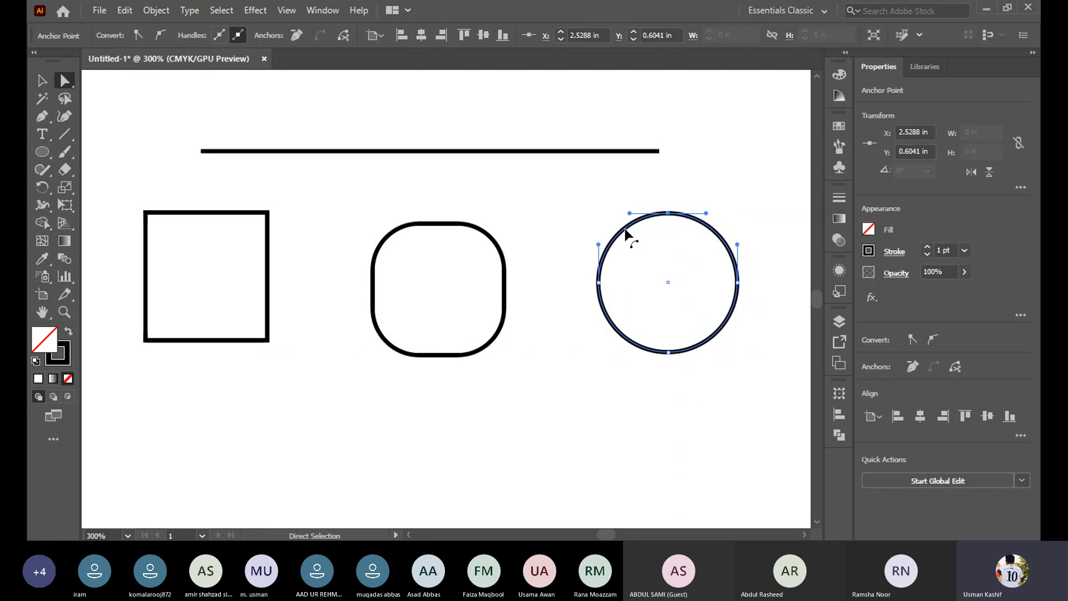
pyautogui.moveTo(621, 234); pyautogui.dragTo(681, 204)
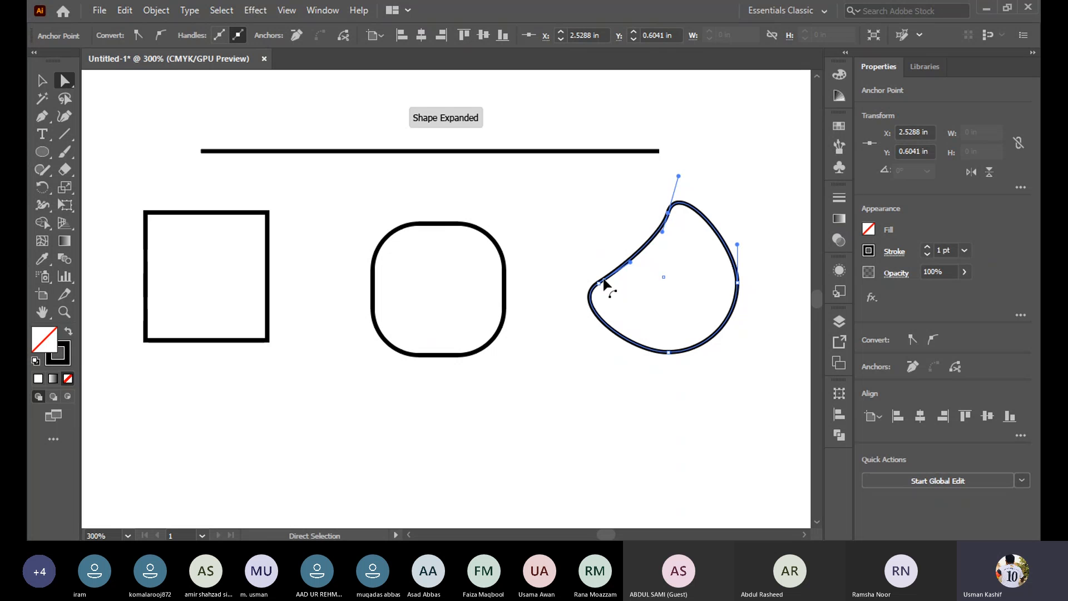
pyautogui.hotkey('ctrl', 'z')
pyautogui.hotkey('ctrl', 'z')
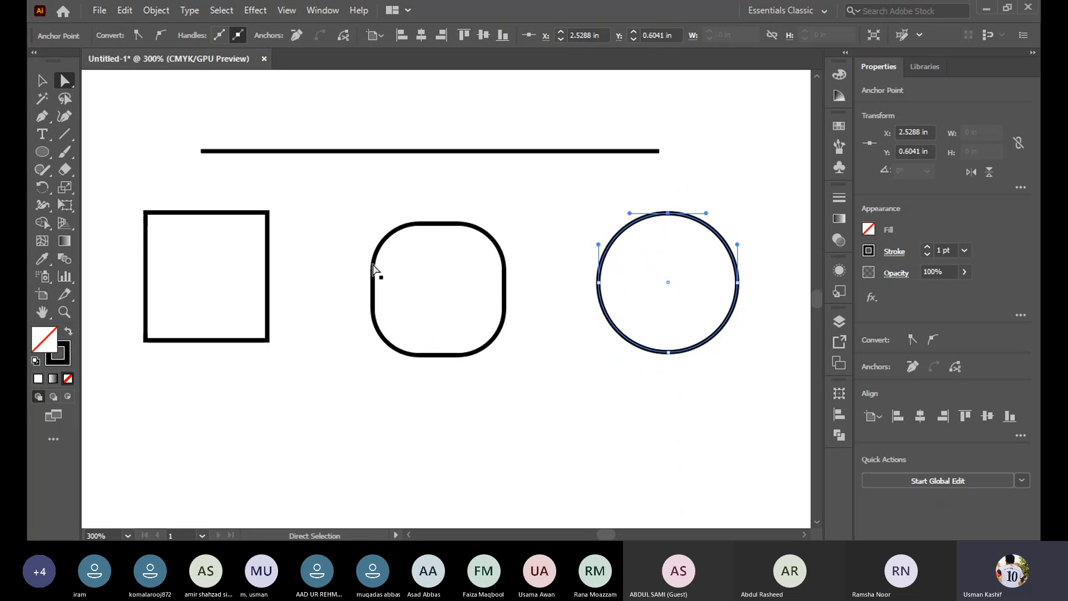
# Select the line with the Direct Selection tool and set its stroke to None
pyautogui.scroll(2, 175, 101)
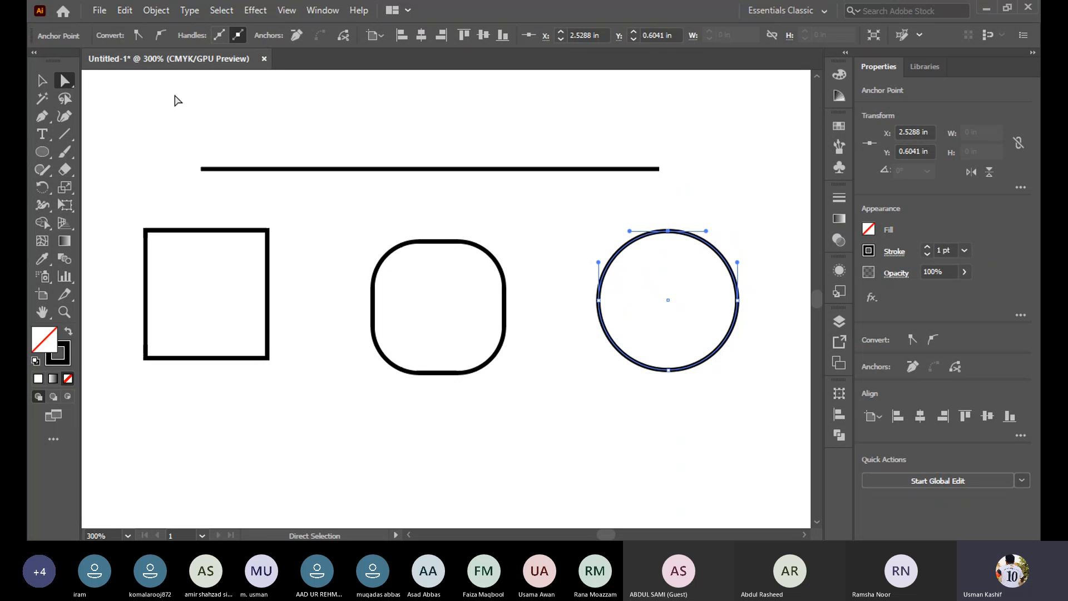
pyautogui.press('alt')
pyautogui.scroll(1, 613, 161)
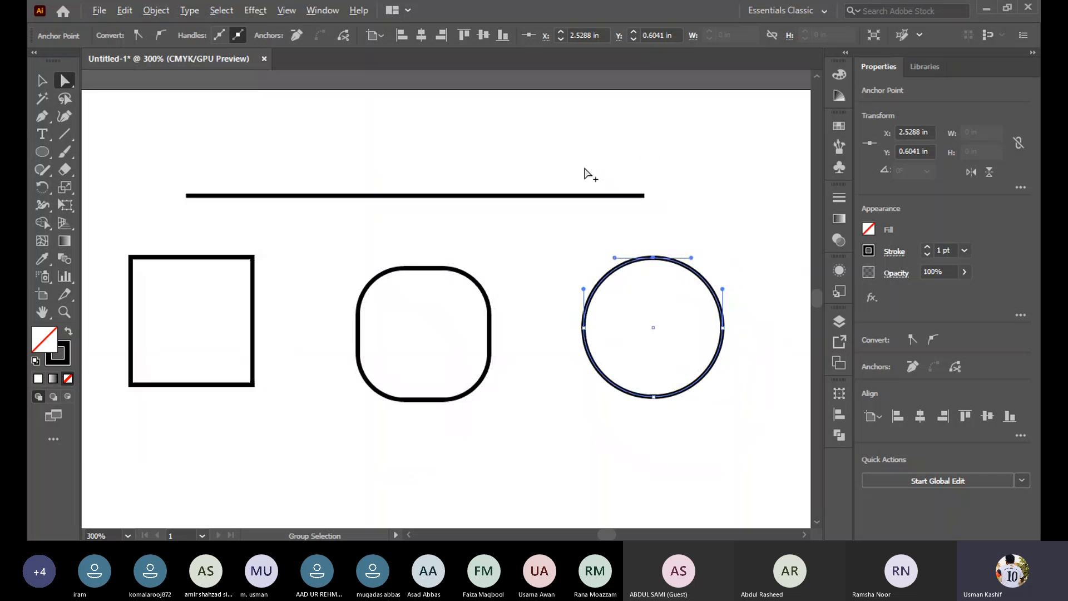
pyautogui.click(461, 199)
pyautogui.click(463, 196)
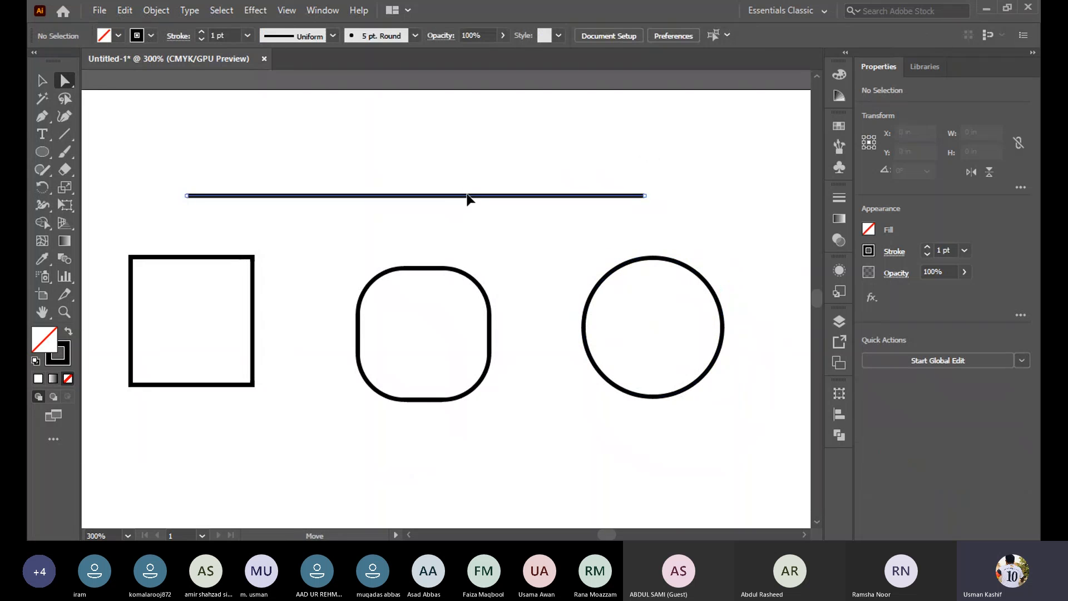
pyautogui.click(66, 359)
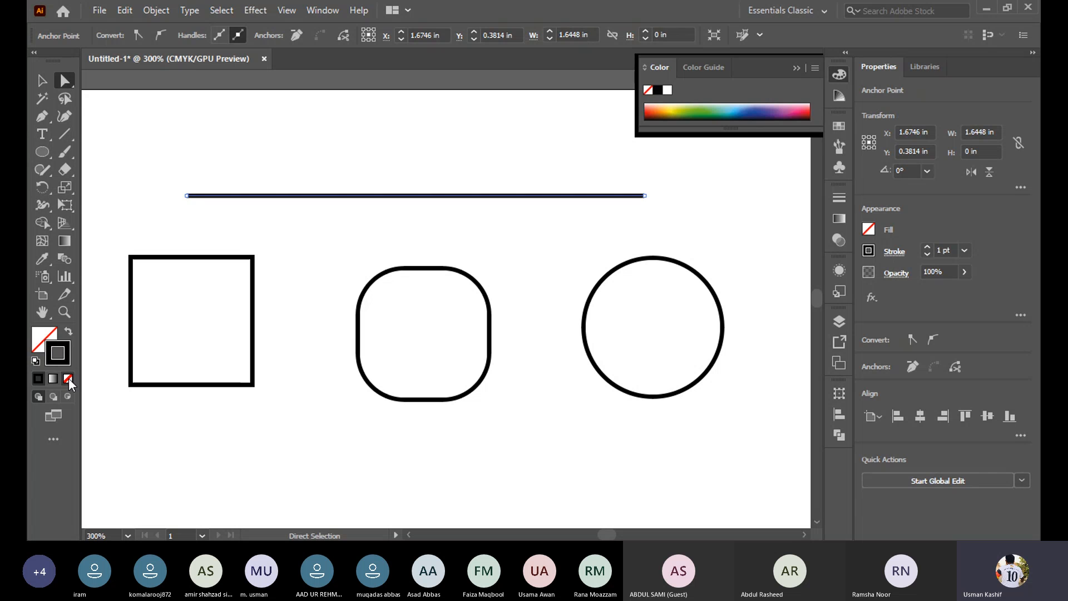
pyautogui.click(68, 379)
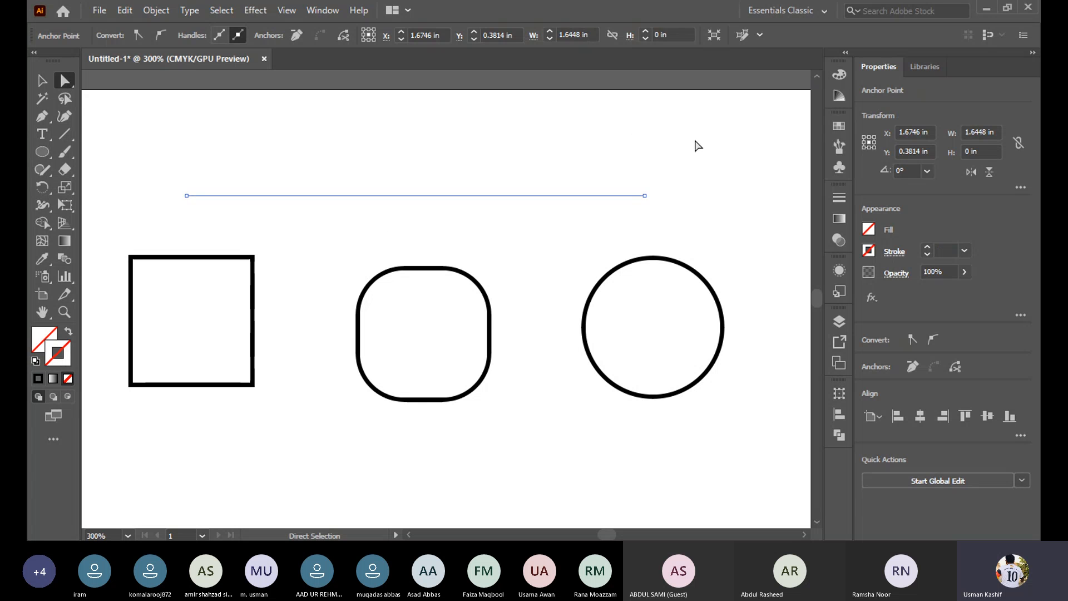
# Reselect the strokeless line by enclosing part of it and move it slightly up in two moves
pyautogui.click(384, 229)
pyautogui.moveTo(298, 150); pyautogui.dragTo(411, 247)
pyautogui.moveTo(559, 197)
pyautogui.mouseDown()
pyautogui.moveTo(560, 211)
pyautogui.moveTo(564, 182)
pyautogui.mouseUp()
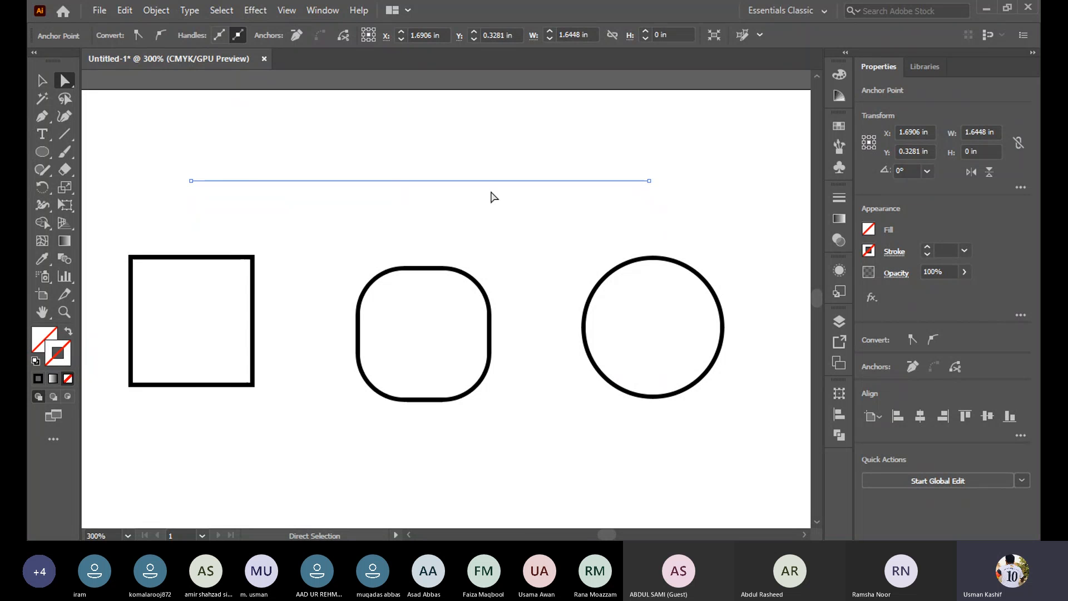
pyautogui.moveTo(405, 182)
pyautogui.mouseDown()
pyautogui.moveTo(395, 196)
pyautogui.moveTo(407, 145)
pyautogui.moveTo(404, 174)
pyautogui.mouseUp()
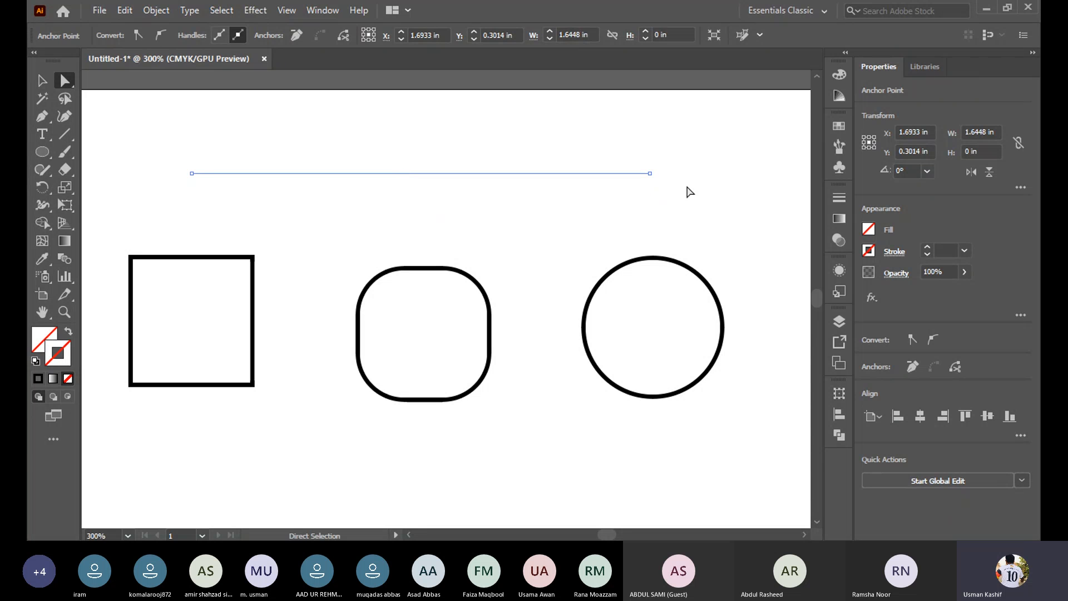
# Select the line's right anchor point and set the line's stroke colour to black
pyautogui.moveTo(633, 137); pyautogui.dragTo(676, 206)
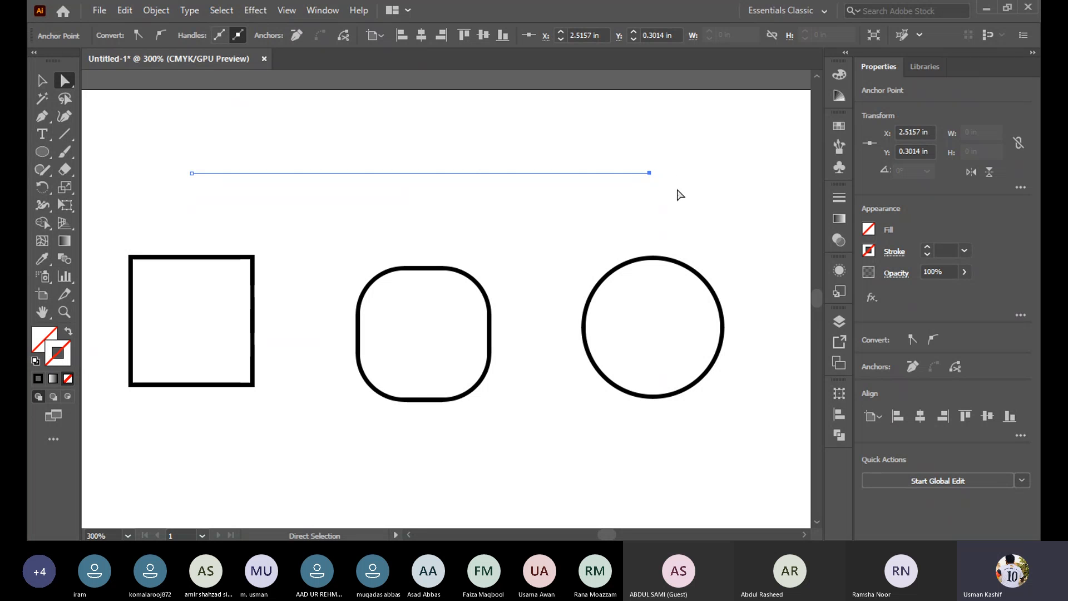
pyautogui.doubleClick(60, 356)
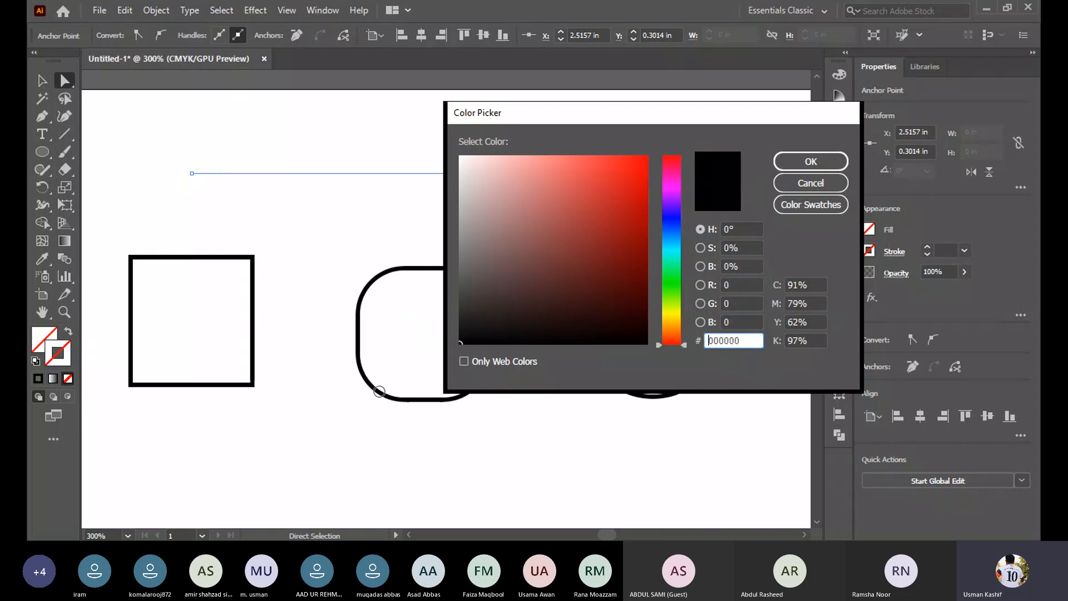
pyautogui.click(788, 162)
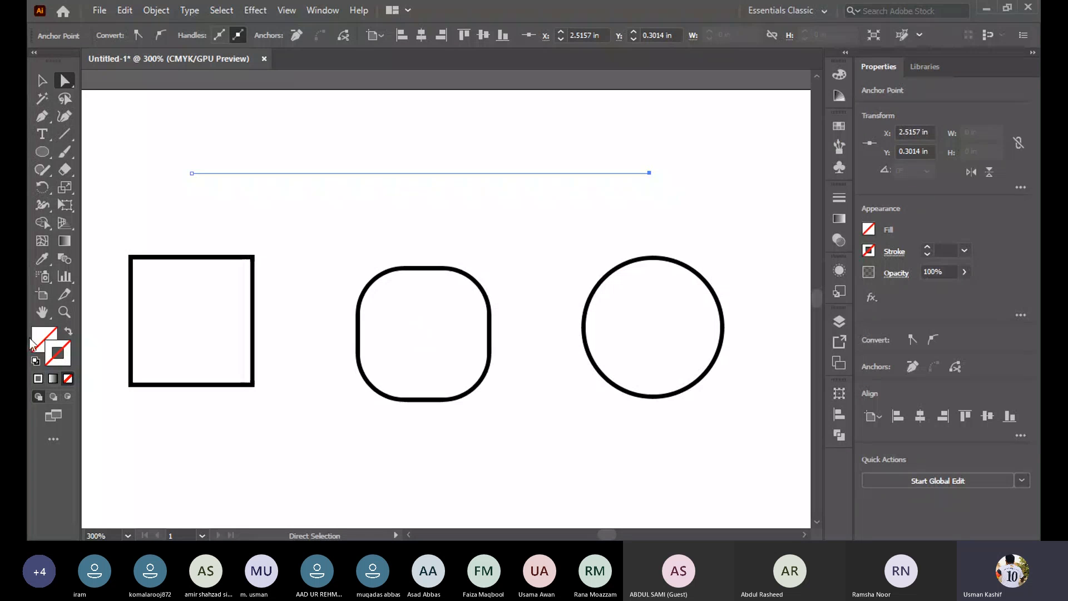
pyautogui.click(37, 379)
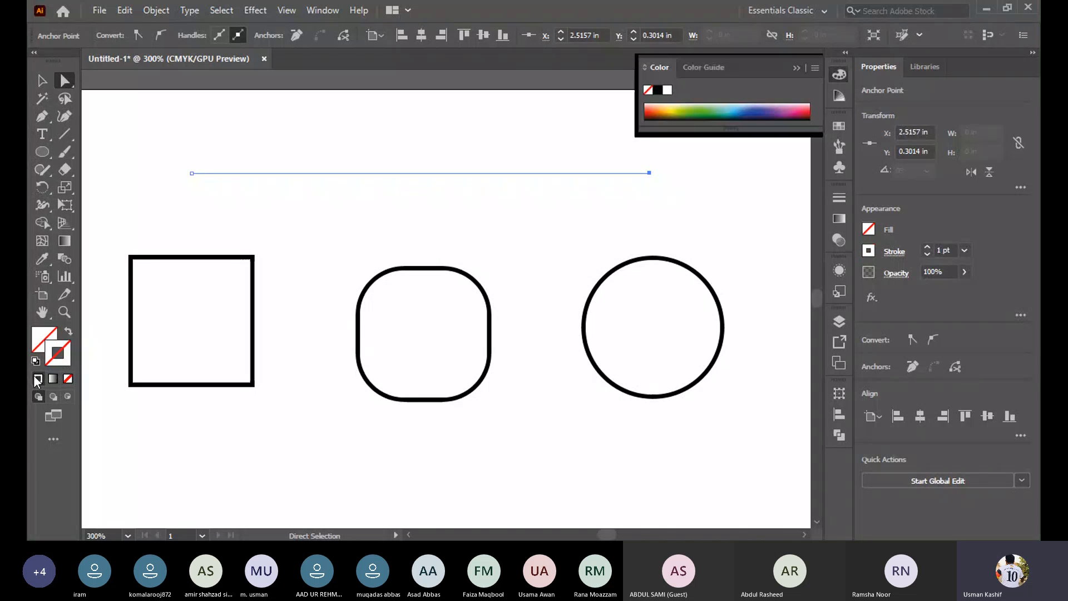
pyautogui.click(658, 91)
pyautogui.click(797, 68)
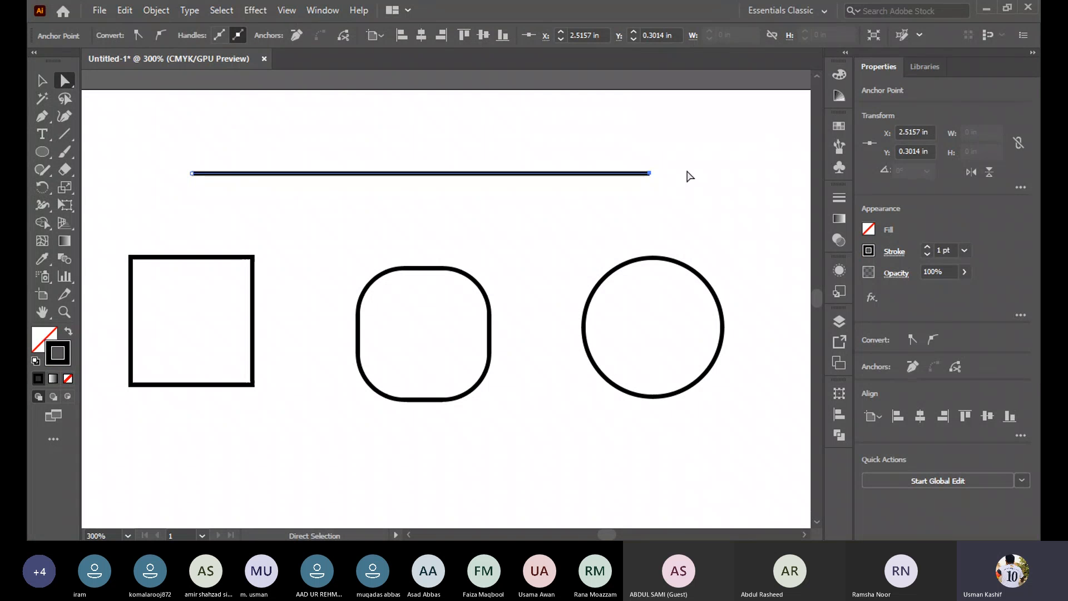
# Tilt the line by moving its right anchor point down and then up, and delete that anchor point
pyautogui.moveTo(651, 174); pyautogui.dragTo(651, 208)
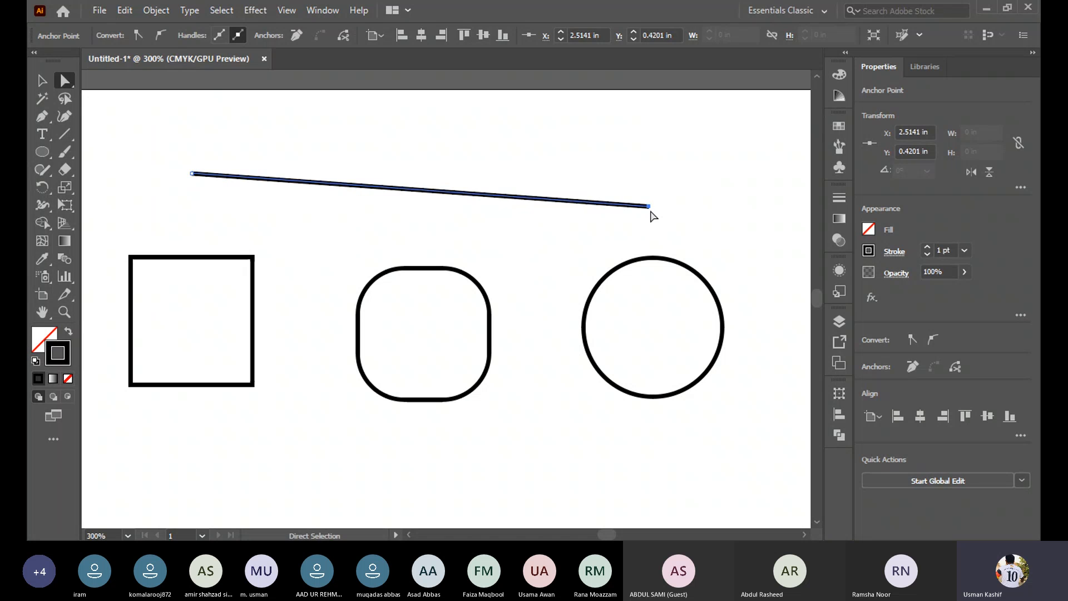
pyautogui.click(652, 209)
pyautogui.click(650, 207)
pyautogui.moveTo(649, 207); pyautogui.dragTo(668, 150)
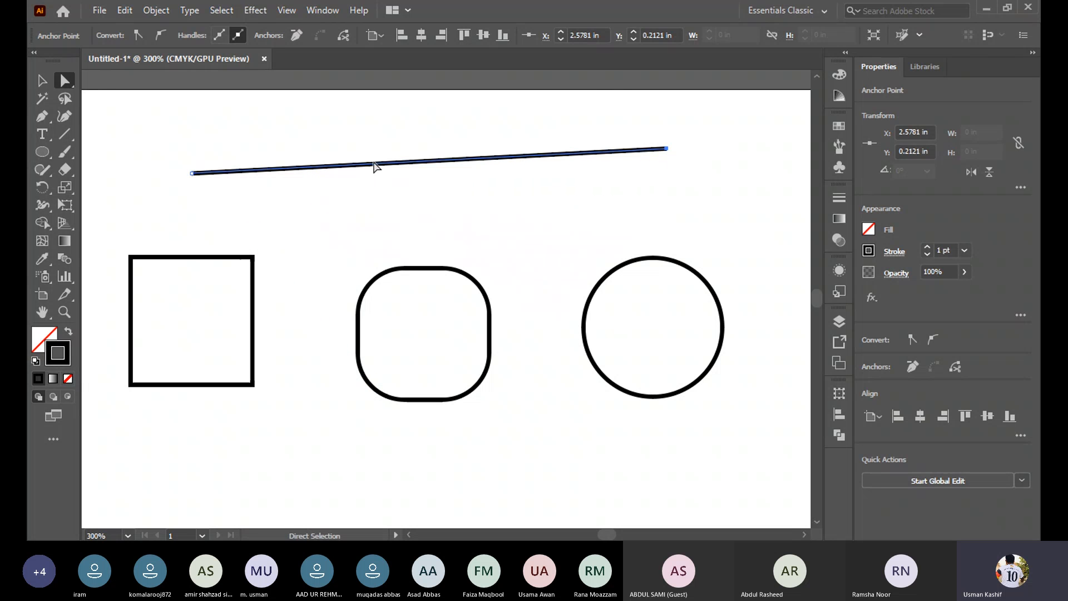
pyautogui.press('Delete')
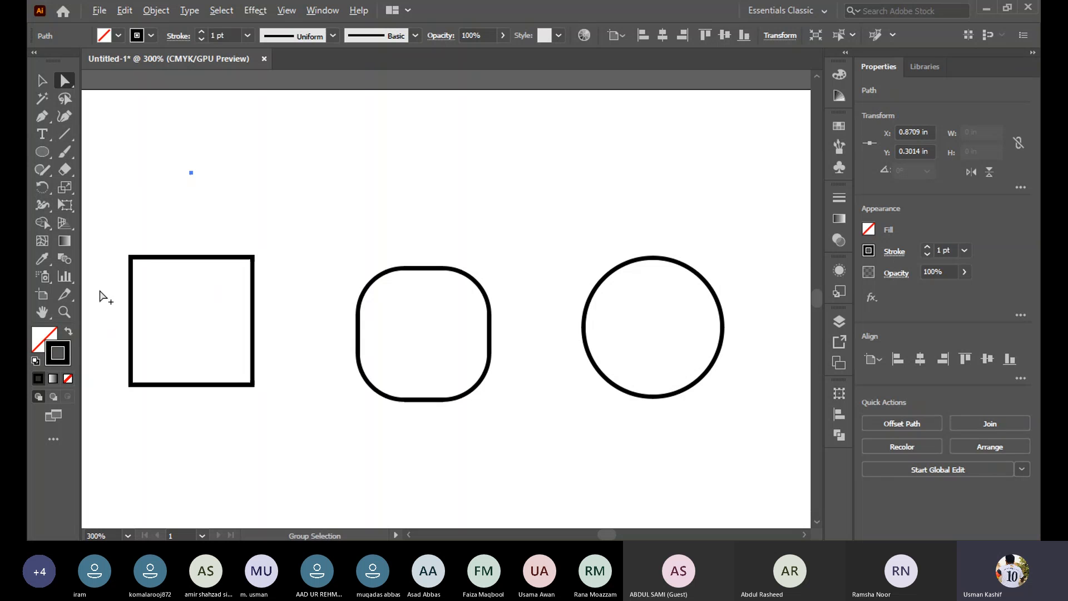
# Enclose the whole rectangle with the Direct Selection tool, move it slightly up and to the left, and deselect it
pyautogui.scroll(2, 99, 298)
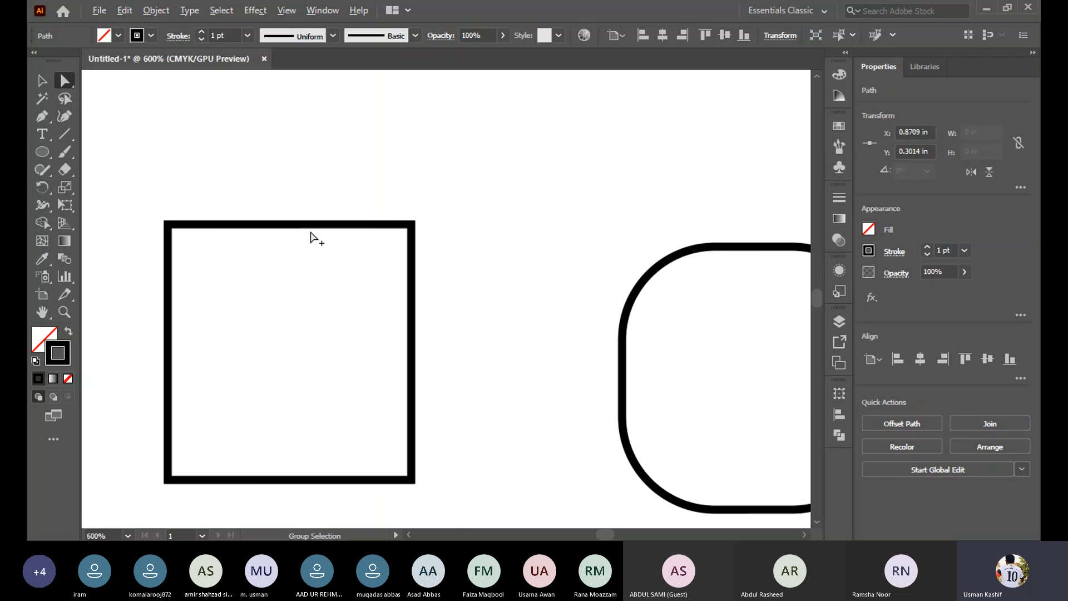
pyautogui.scroll(-1, 310, 236)
pyautogui.click(289, 232)
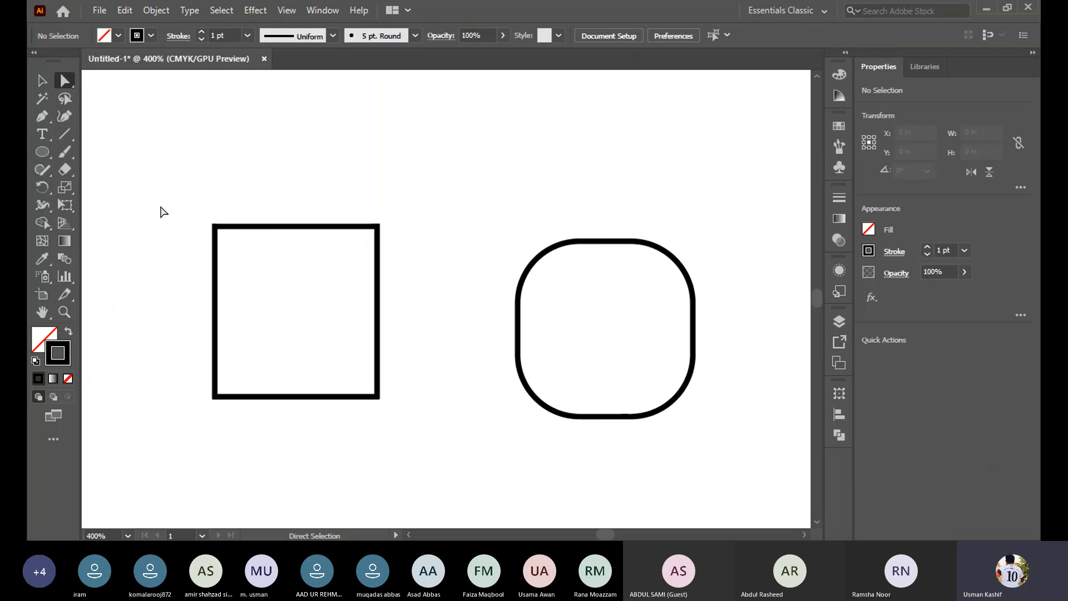
pyautogui.moveTo(160, 210); pyautogui.dragTo(429, 394)
pyautogui.click(429, 394)
pyautogui.moveTo(180, 188); pyautogui.dragTo(413, 449)
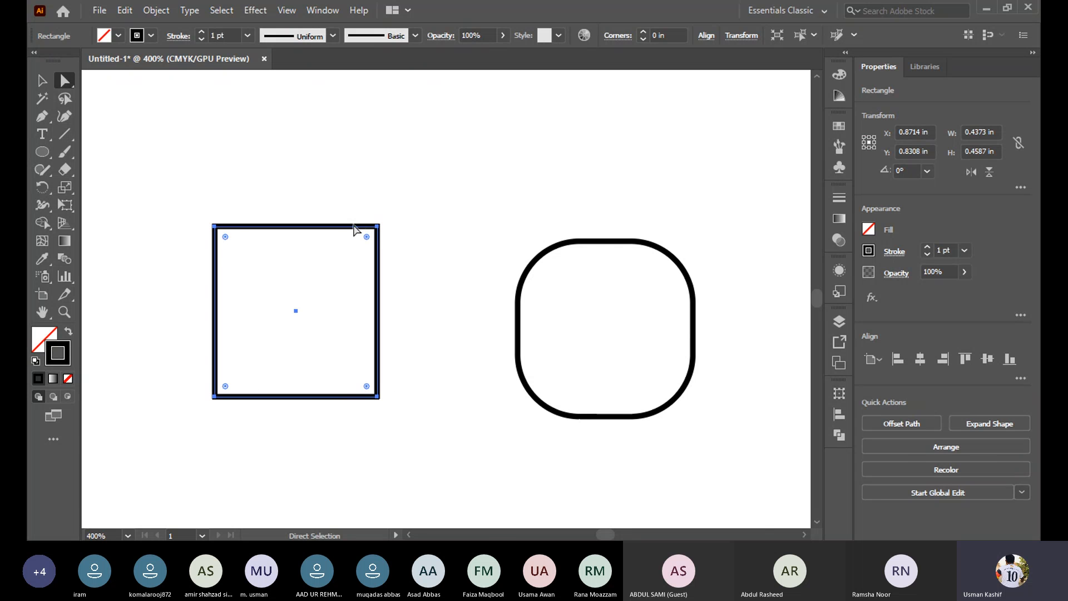
pyautogui.moveTo(335, 233); pyautogui.dragTo(271, 209)
pyautogui.click(244, 206)
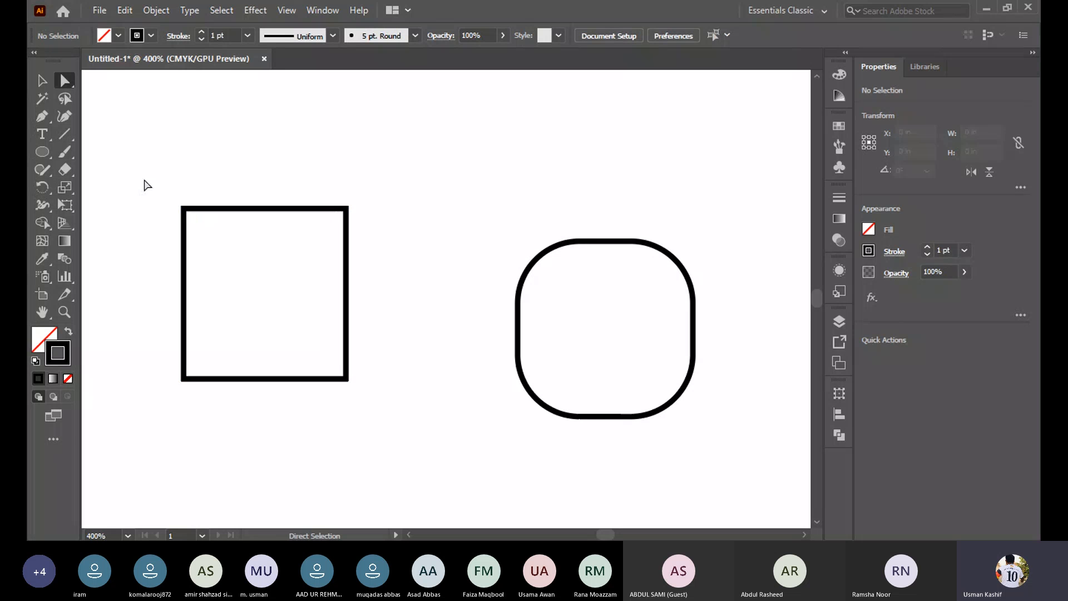
# Move the rectangle further up and left, place a duplicate overlapping its lower-right corner, and deselect the duplicate
pyautogui.moveTo(147, 185); pyautogui.dragTo(430, 472)
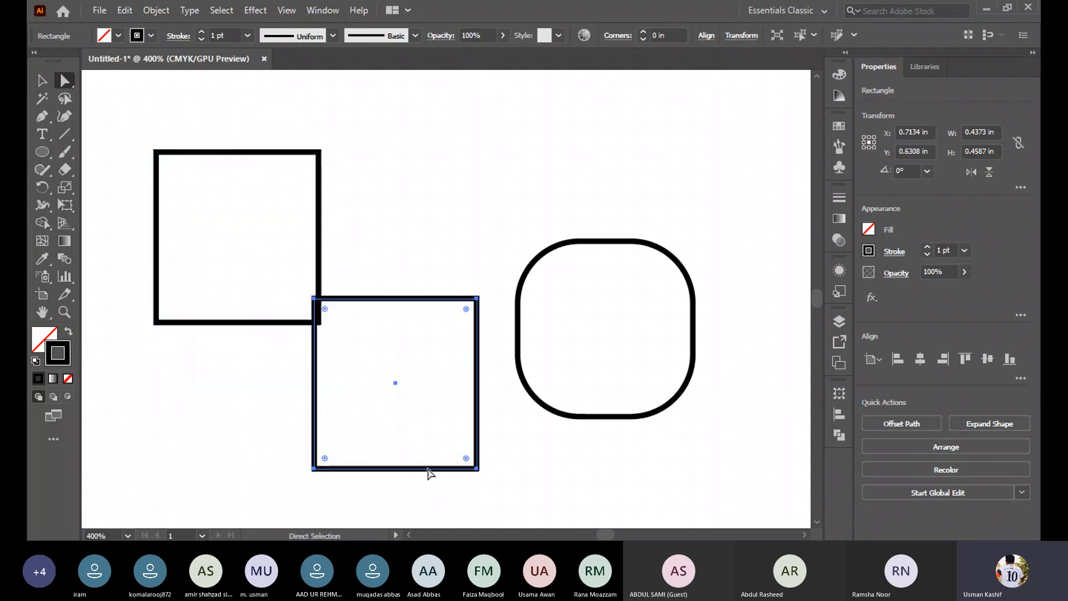
pyautogui.moveTo(416, 301); pyautogui.dragTo(477, 140)
pyautogui.press('Delete')
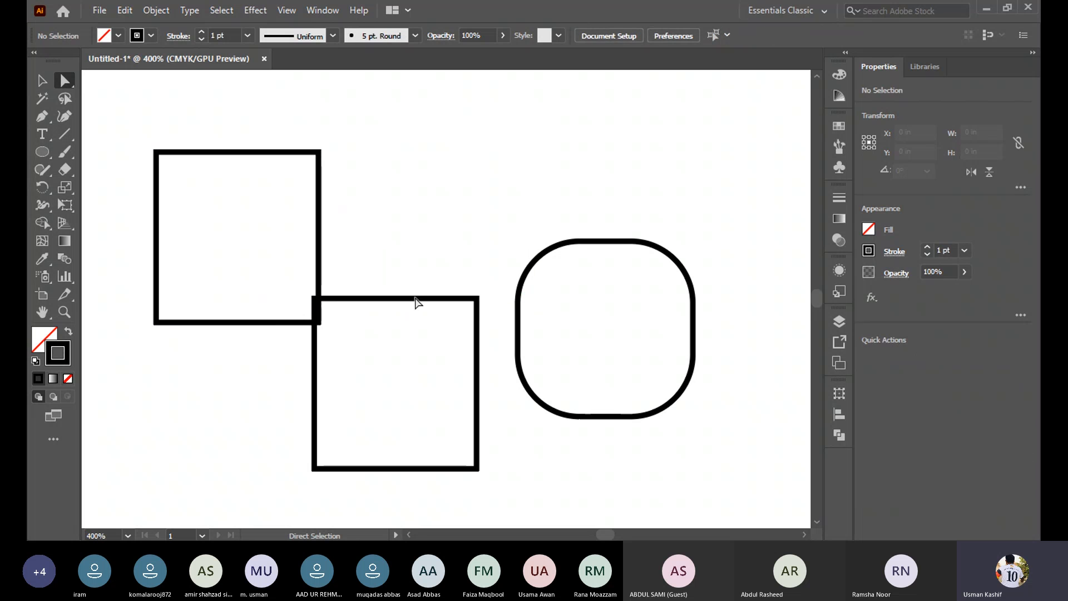
# Select the duplicate rectangle with the Selection tool and delete it
pyautogui.moveTo(497, 482); pyautogui.dragTo(272, 257)
pyautogui.click(246, 419)
pyautogui.click(42, 83)
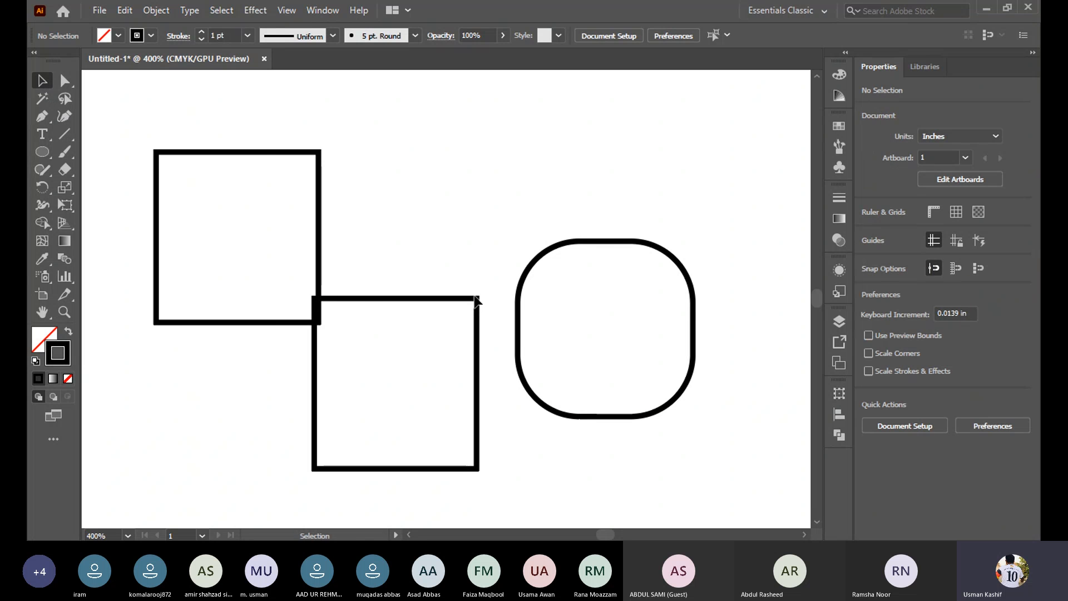
pyautogui.click(478, 300)
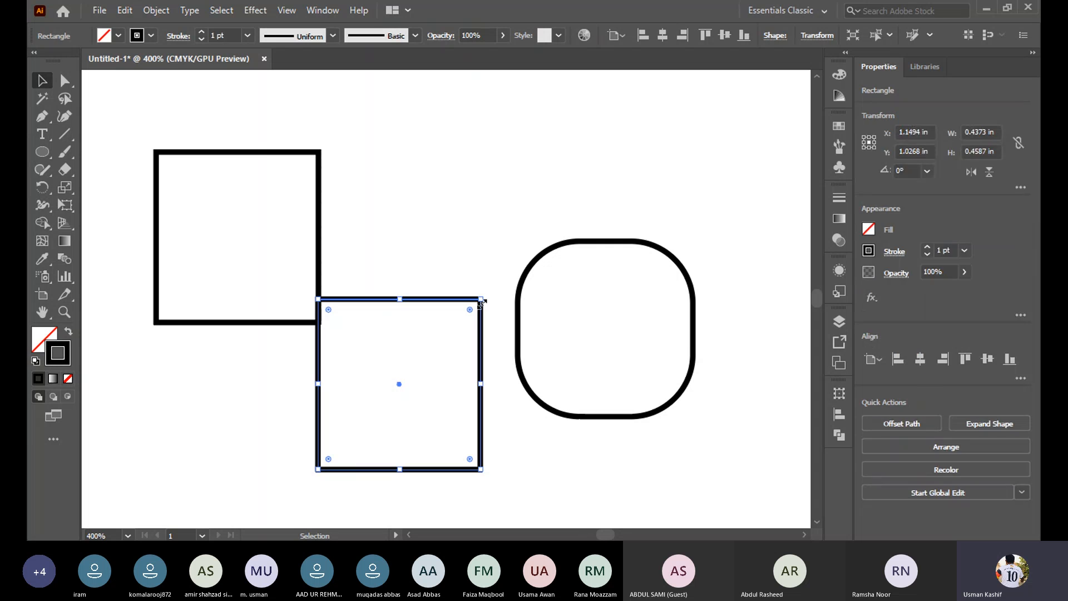
pyautogui.press('Delete')
# Enclose the whole square with the Direct Selection tool, move it slightly down and to the right, and deselect it
pyautogui.press('a')
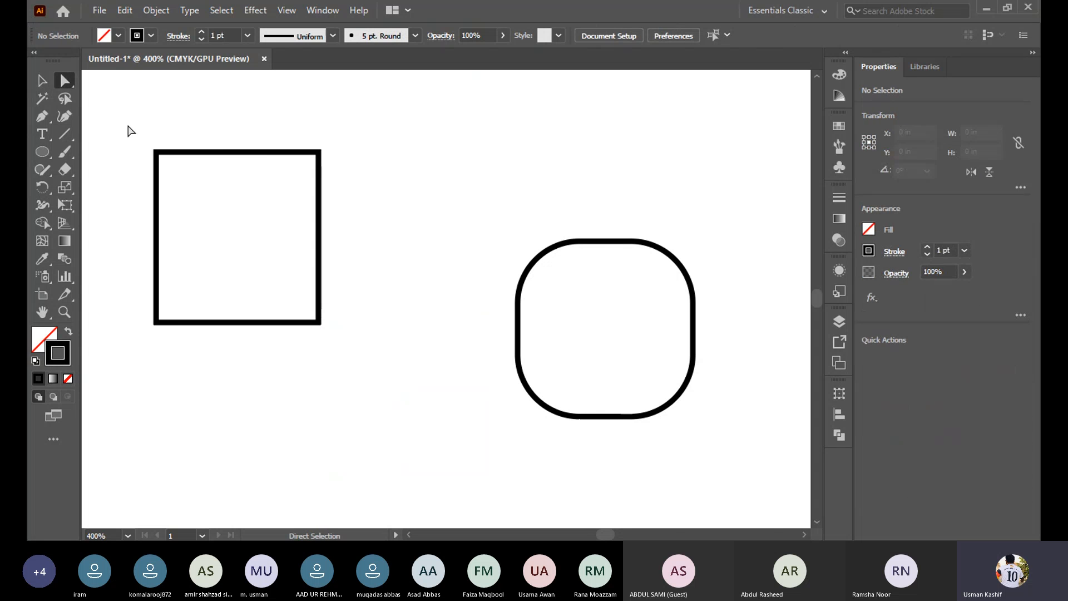
pyautogui.moveTo(128, 125); pyautogui.dragTo(348, 359)
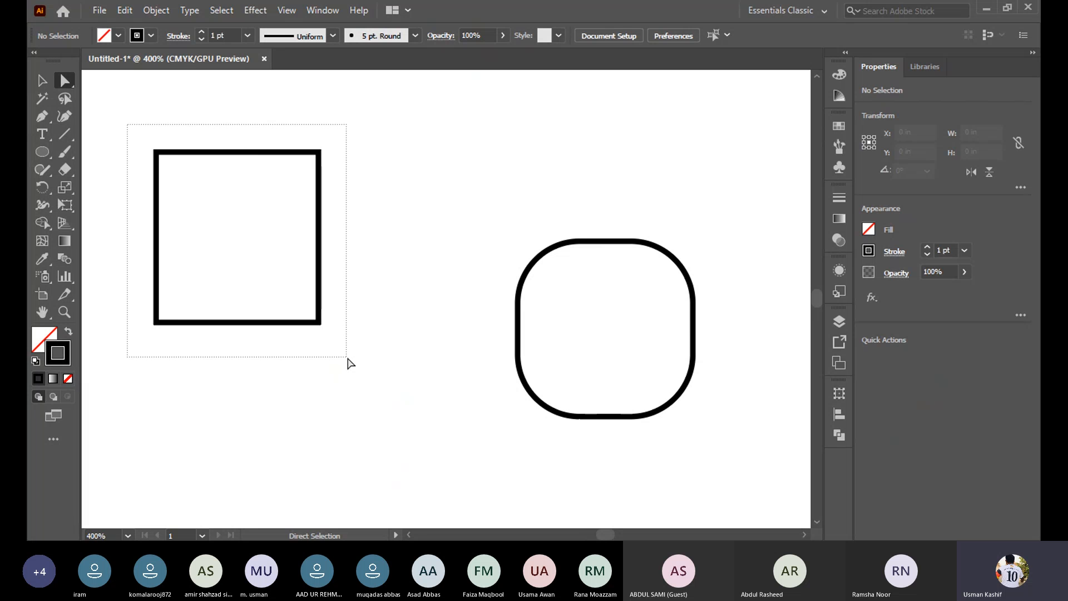
pyautogui.moveTo(348, 359); pyautogui.dragTo(347, 359)
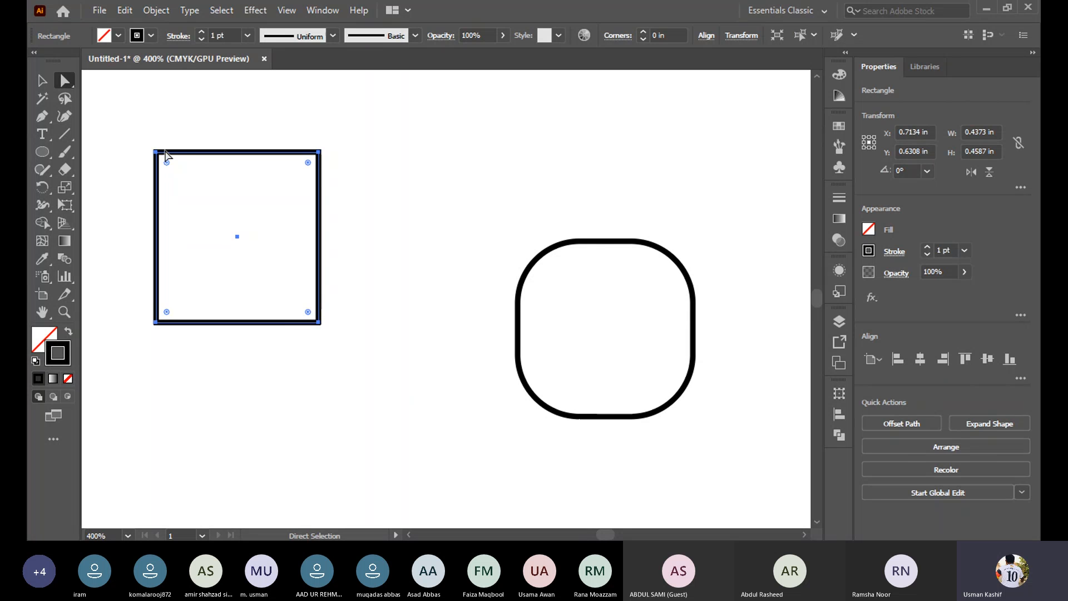
pyautogui.moveTo(180, 150); pyautogui.dragTo(227, 169)
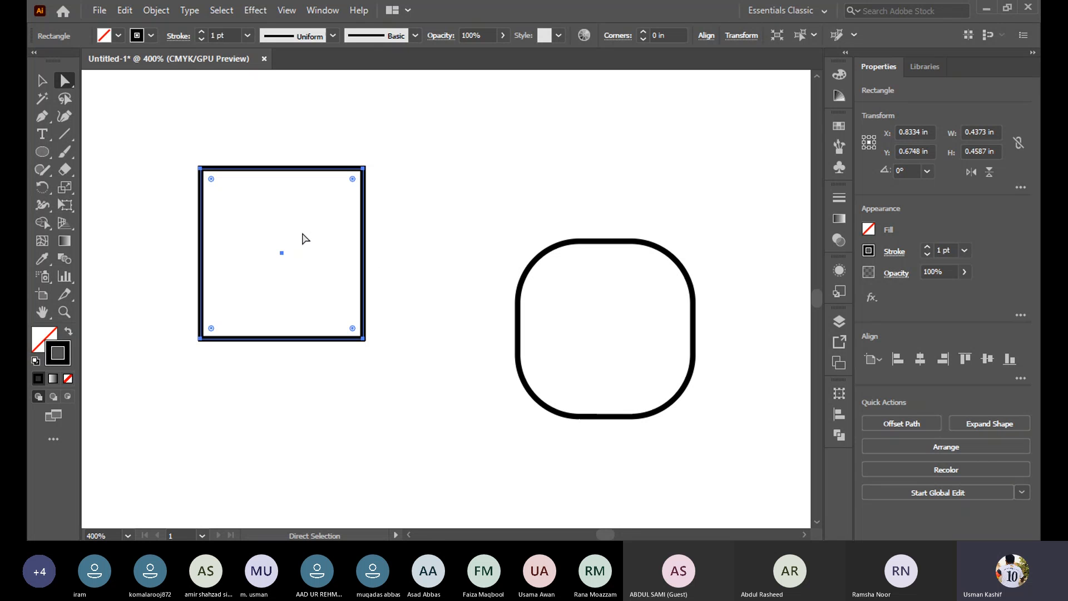
pyautogui.click(419, 190)
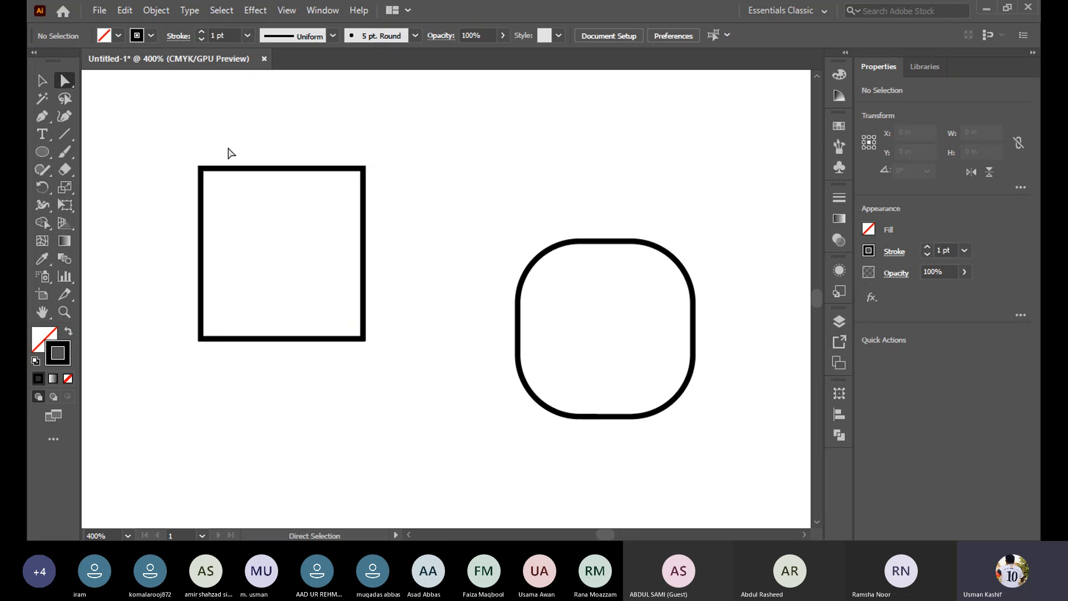
# Move only the square's upper-left anchor point inward close to the opposite corner, and undo the move
pyautogui.click(201, 168)
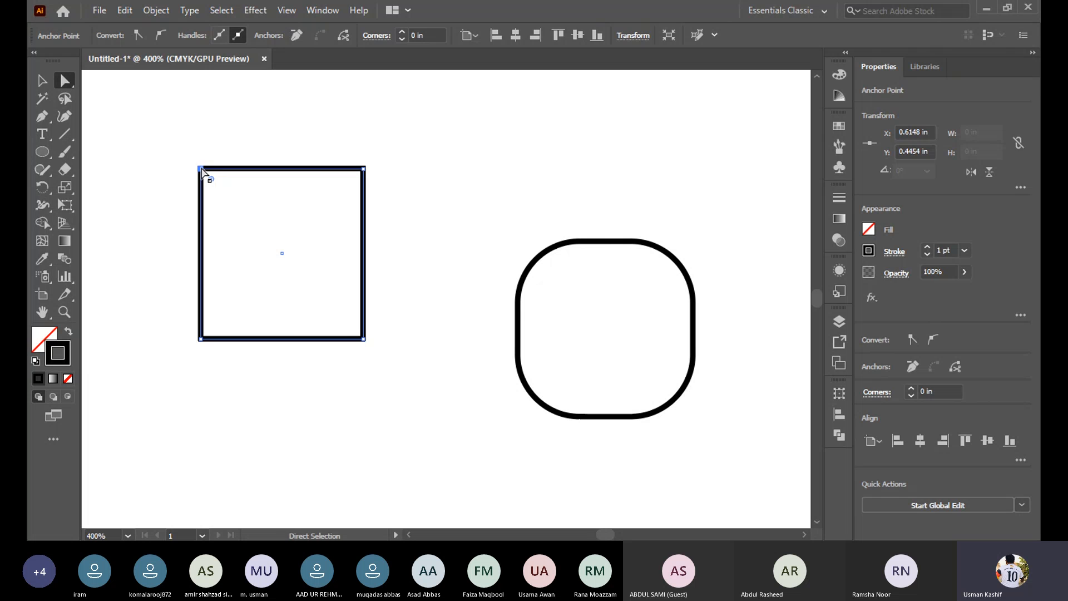
pyautogui.moveTo(202, 168); pyautogui.dragTo(342, 315)
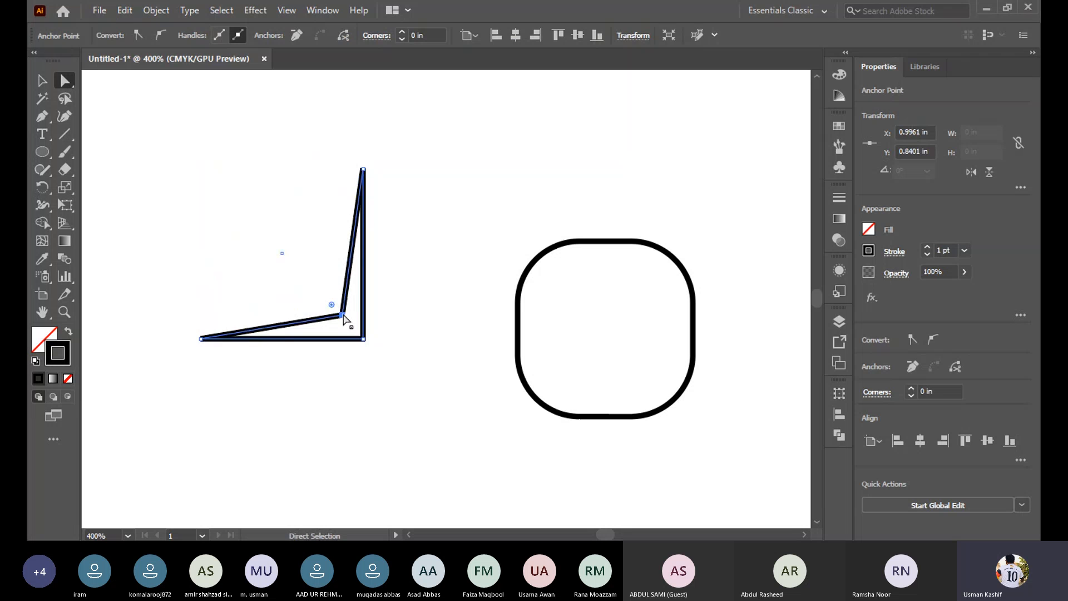
pyautogui.hotkey('ctrl', 'z')
pyautogui.hotkey('ctrl', 'z')
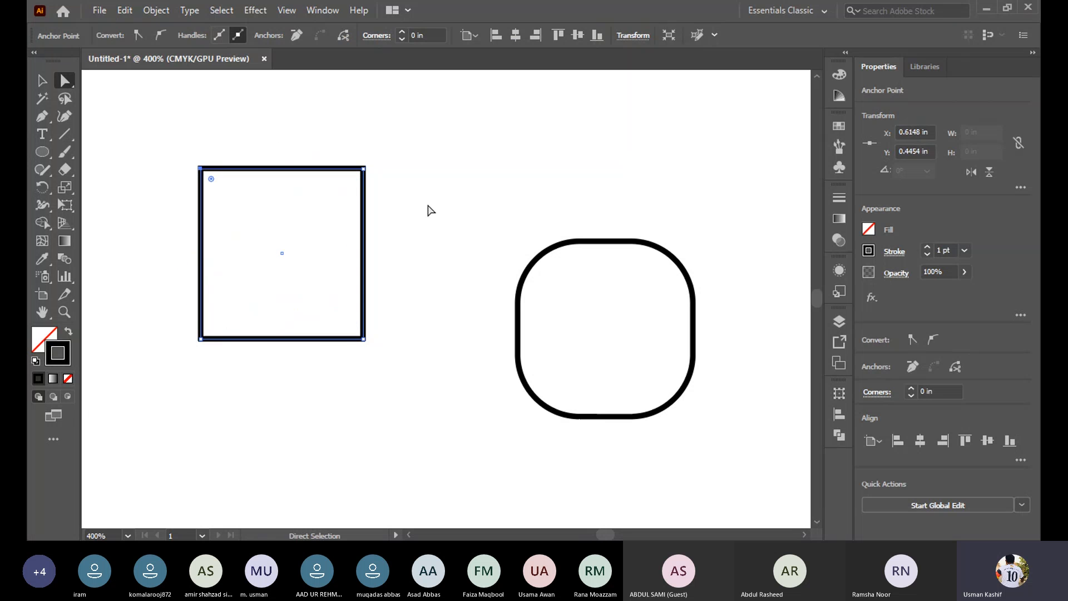
# Round only the square's upper-left corner to a radius of about 0.178 in, and undo the rounding
pyautogui.click(427, 209)
pyautogui.moveTo(173, 141); pyautogui.dragTo(232, 205)
pyautogui.moveTo(211, 180); pyautogui.dragTo(257, 251)
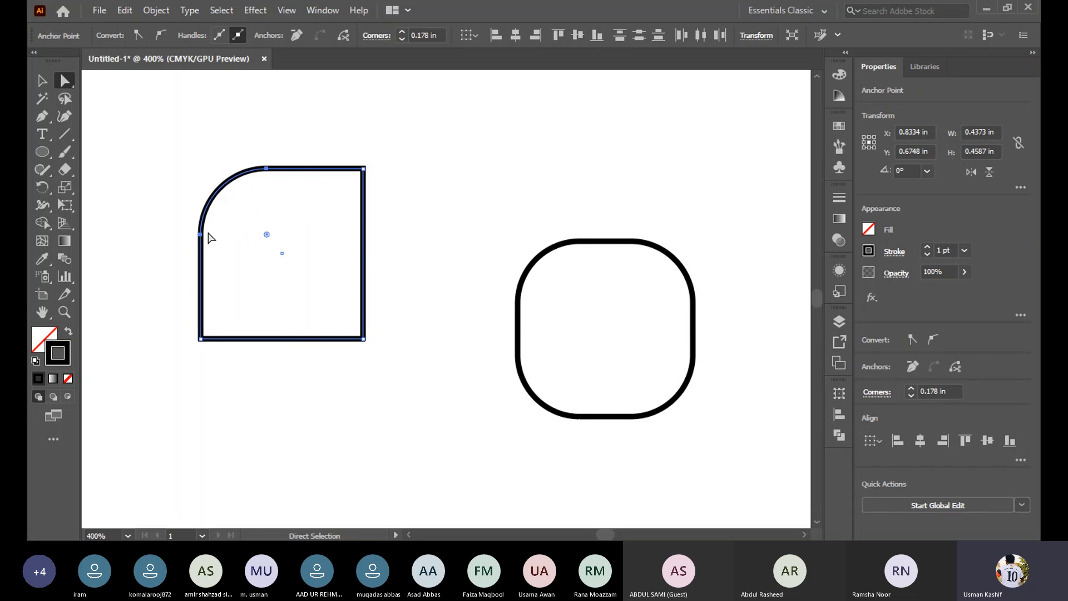
pyautogui.hotkey('ctrl', 'z')
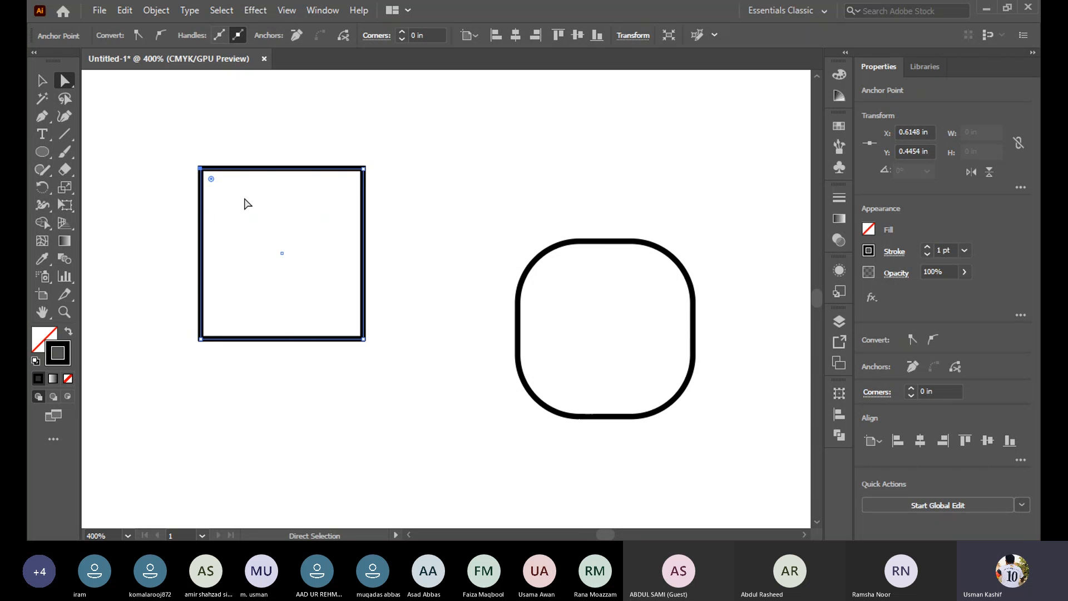
# Round both upper corners of the square to a radius of about 0.2187 in, and undo the rounding
pyautogui.moveTo(173, 142); pyautogui.dragTo(428, 221)
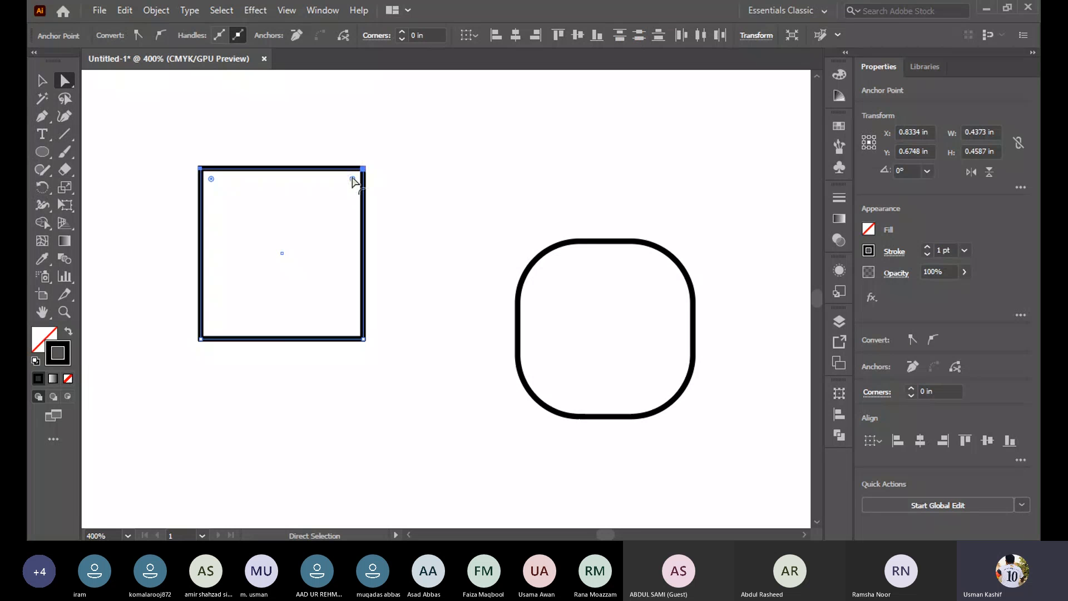
pyautogui.moveTo(352, 178); pyautogui.dragTo(279, 290)
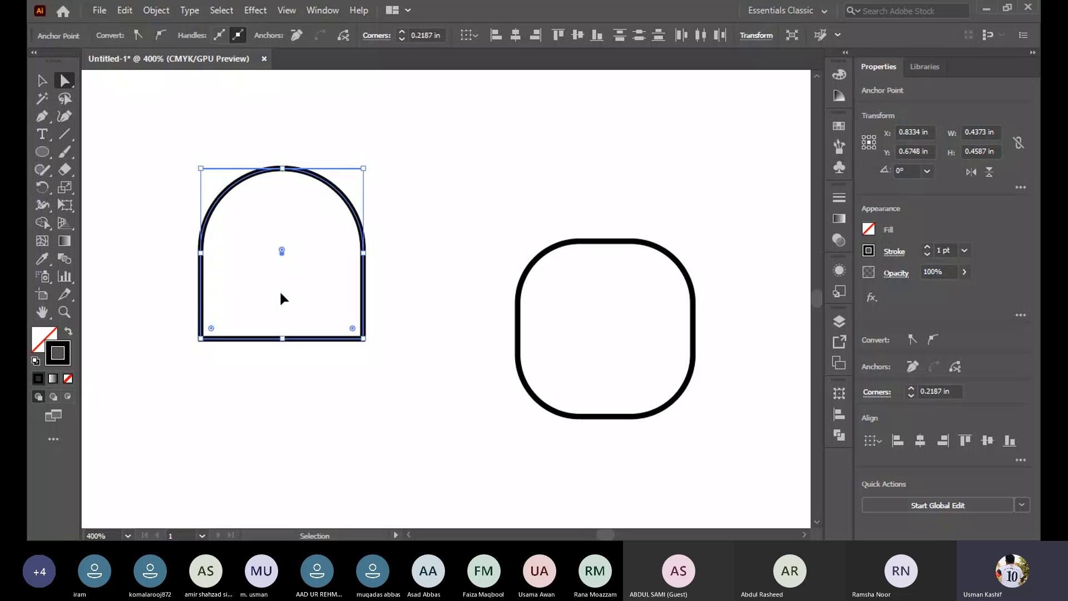
pyautogui.hotkey('ctrl', 'z')
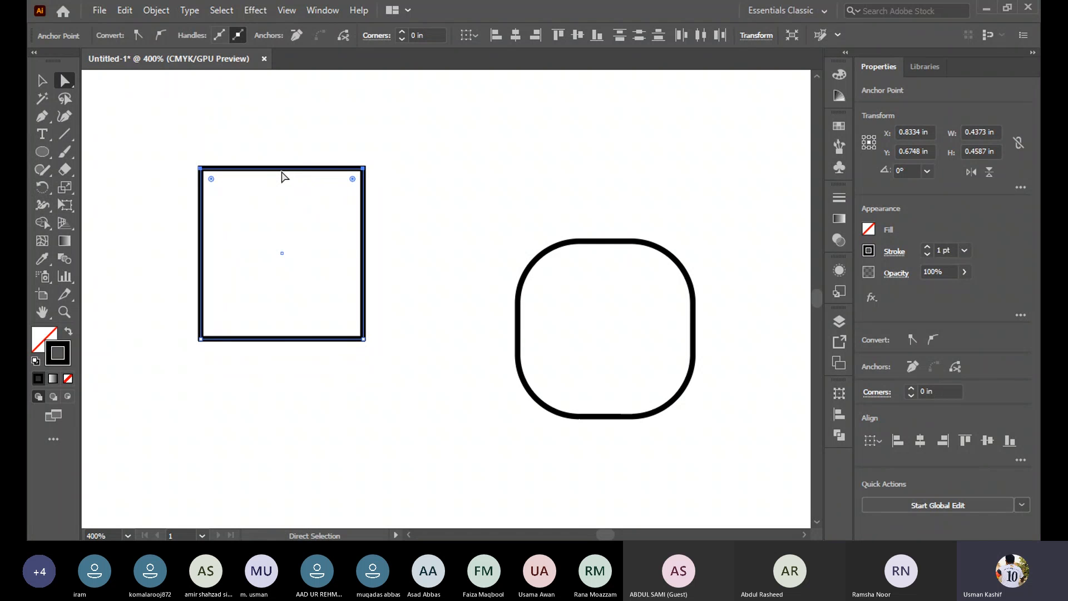
# Slant the square by moving its two upper anchor points up and to the right, undo the changes, and deselect it
pyautogui.moveTo(282, 171); pyautogui.dragTo(277, 207)
pyautogui.moveTo(168, 134); pyautogui.dragTo(398, 189)
pyautogui.moveTo(296, 177); pyautogui.dragTo(424, 129)
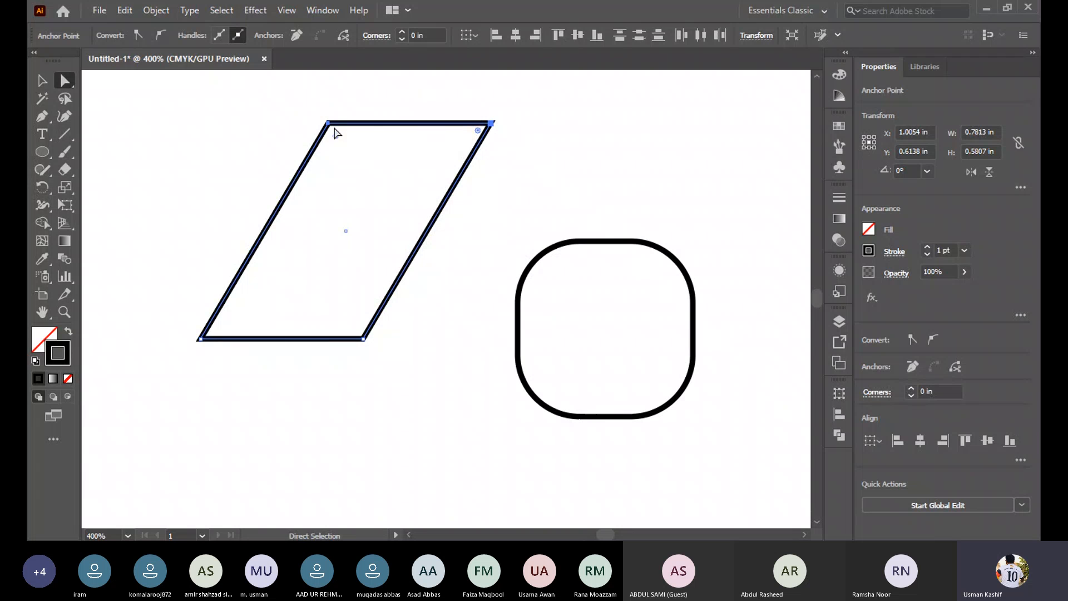
pyautogui.hotkey('ctrl', 'z')
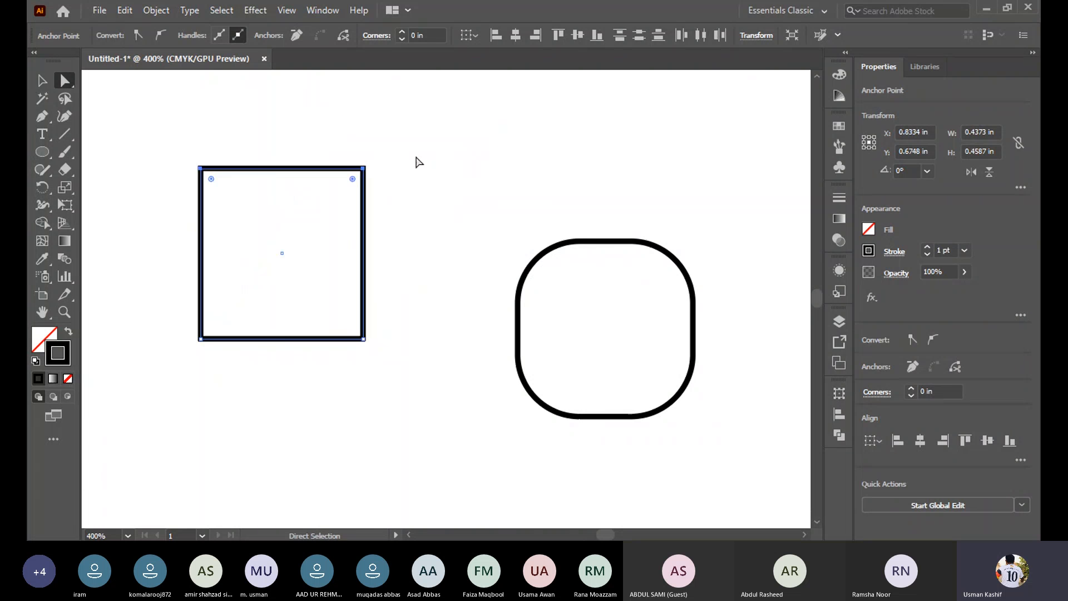
pyautogui.click(403, 181)
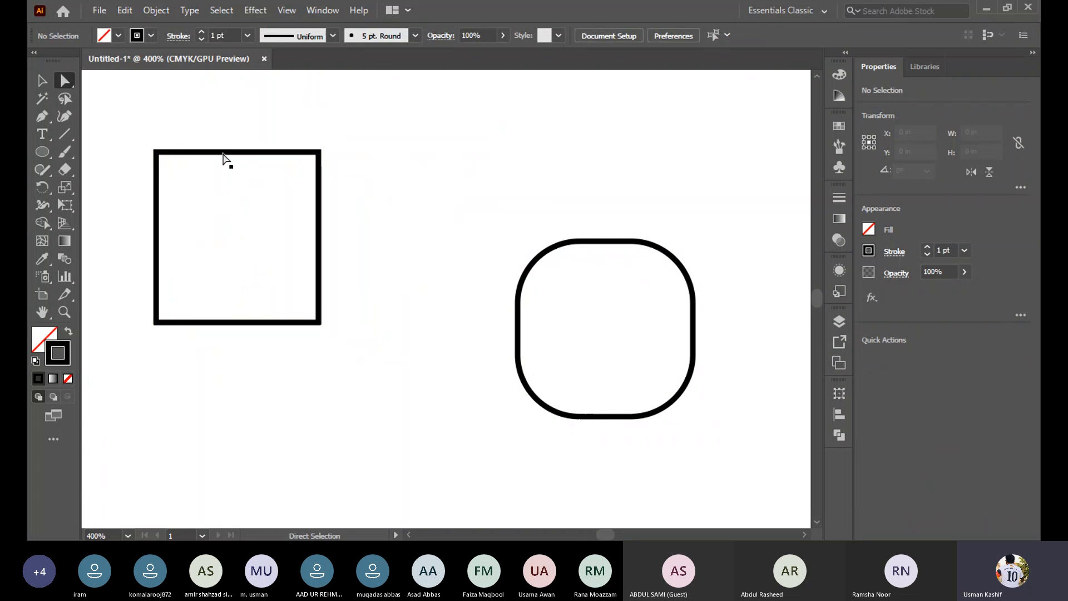
# Move the square's upper edge to the right without preselecting its anchor points, undo the move, and deselect the square
pyautogui.moveTo(223, 153); pyautogui.dragTo(295, 145)
pyautogui.hotkey('ctrl', 'z')
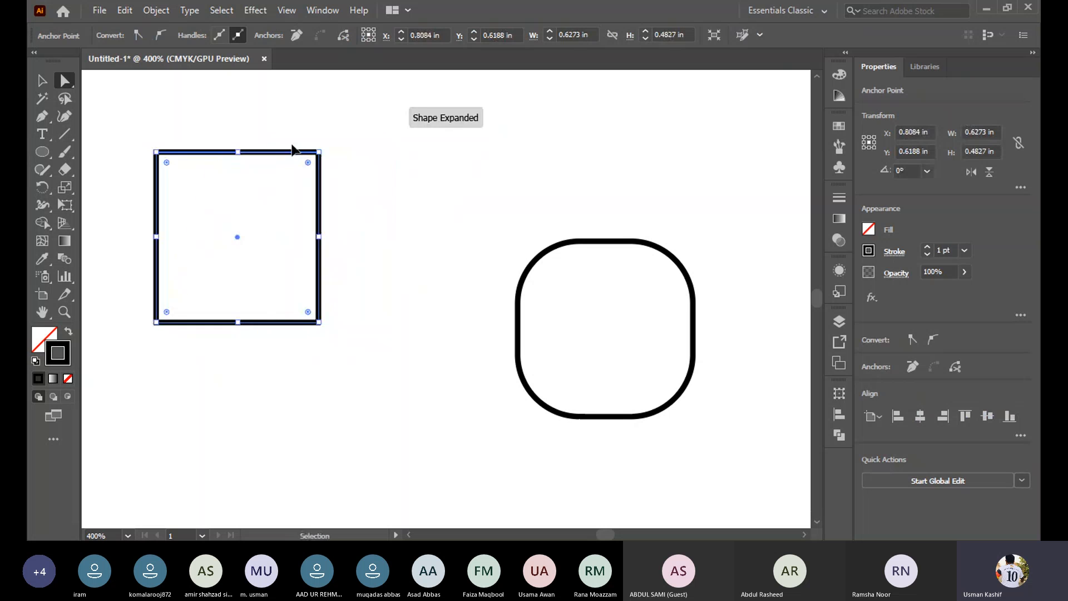
pyautogui.click(406, 136)
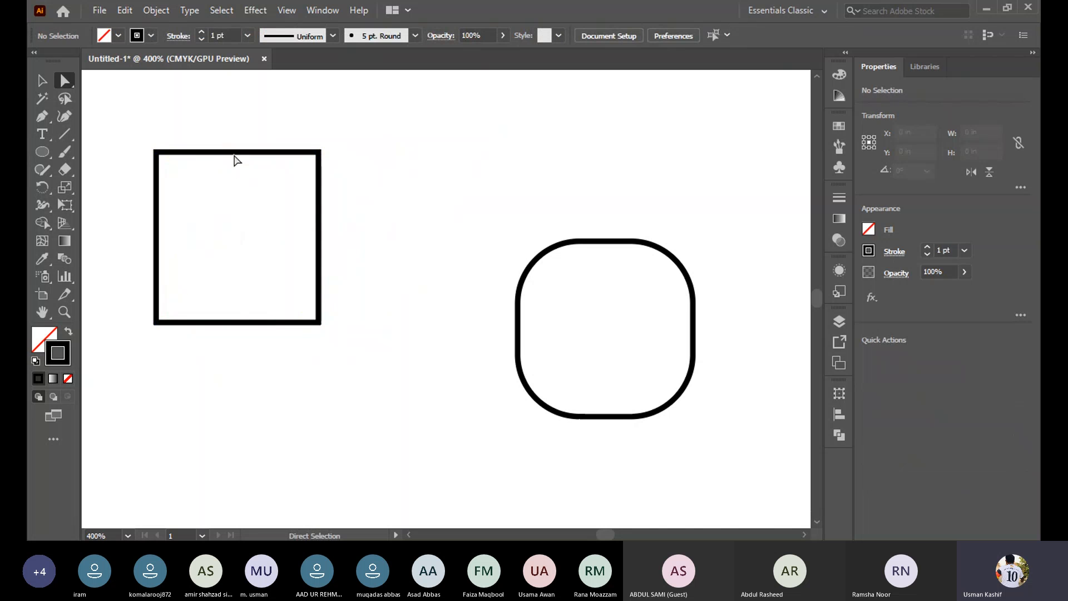
# Shift the square's upper edge to the right to form a parallelogram about 0.765 in wide, undoing the extra edge move
pyautogui.click(240, 159)
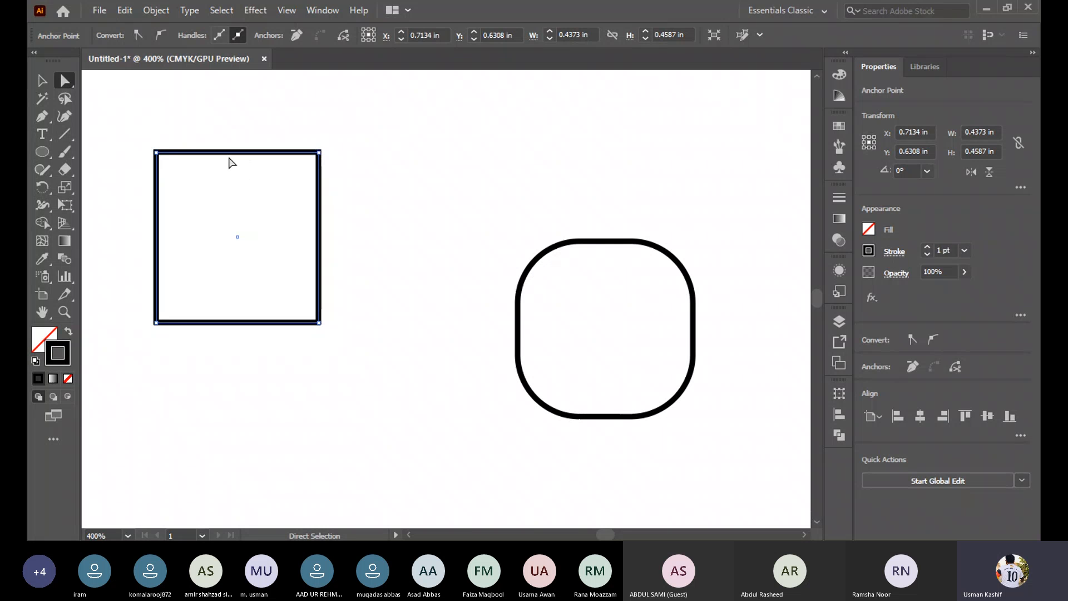
pyautogui.moveTo(230, 150); pyautogui.dragTo(279, 189)
pyautogui.moveTo(288, 205); pyautogui.dragTo(403, 225)
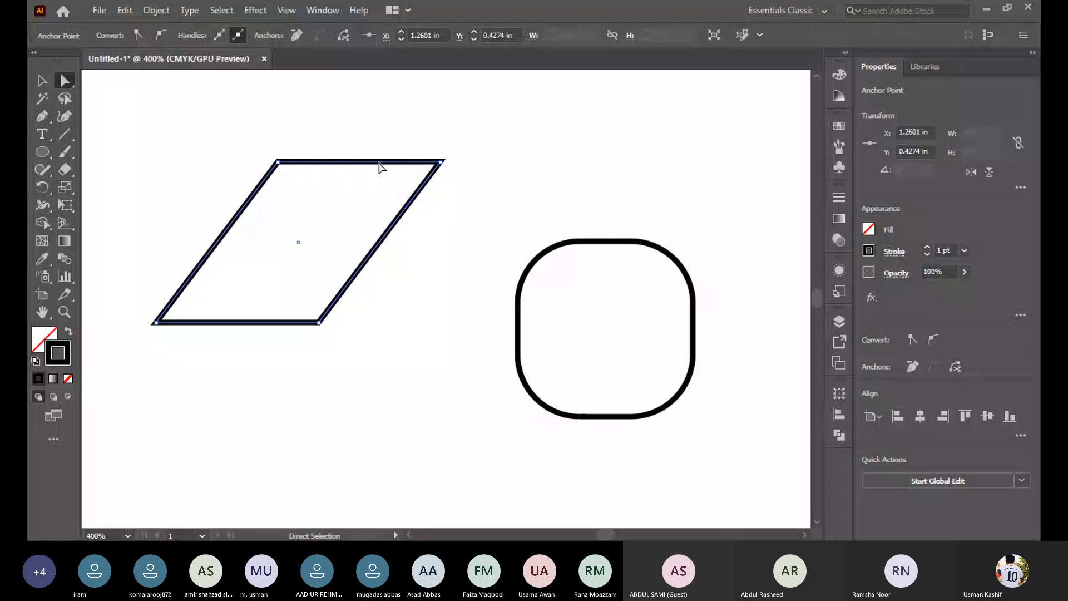
pyautogui.moveTo(377, 167); pyautogui.dragTo(454, 189)
pyautogui.hotkey('ctrl', 'z')
pyautogui.click(234, 139)
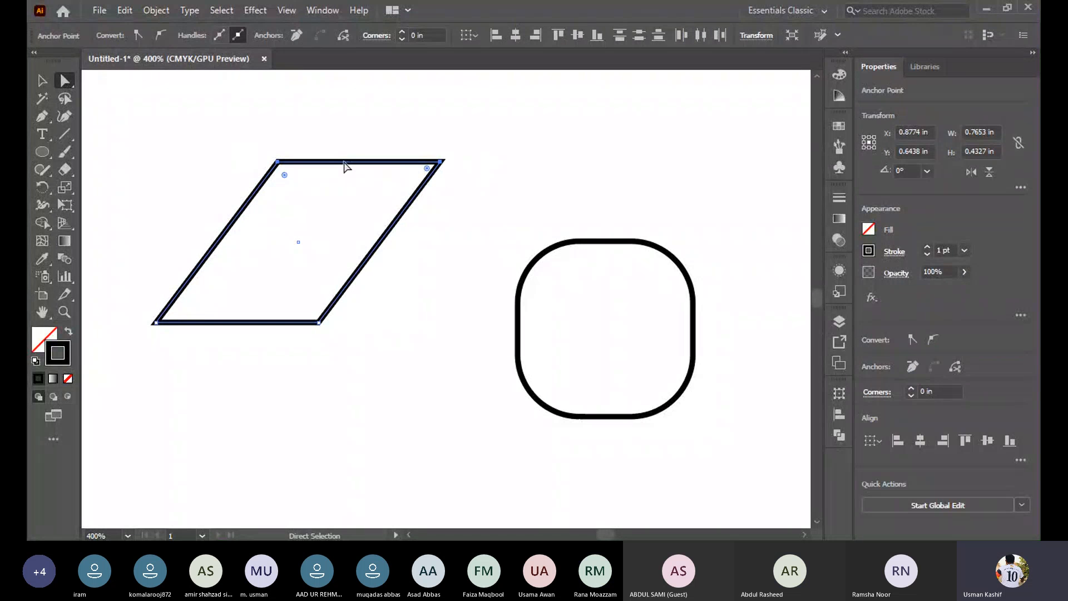
# Flatten the parallelogram to about 0.19 in high by lowering its upper edge, and delete the shape in two passes
pyautogui.moveTo(347, 167); pyautogui.dragTo(369, 254)
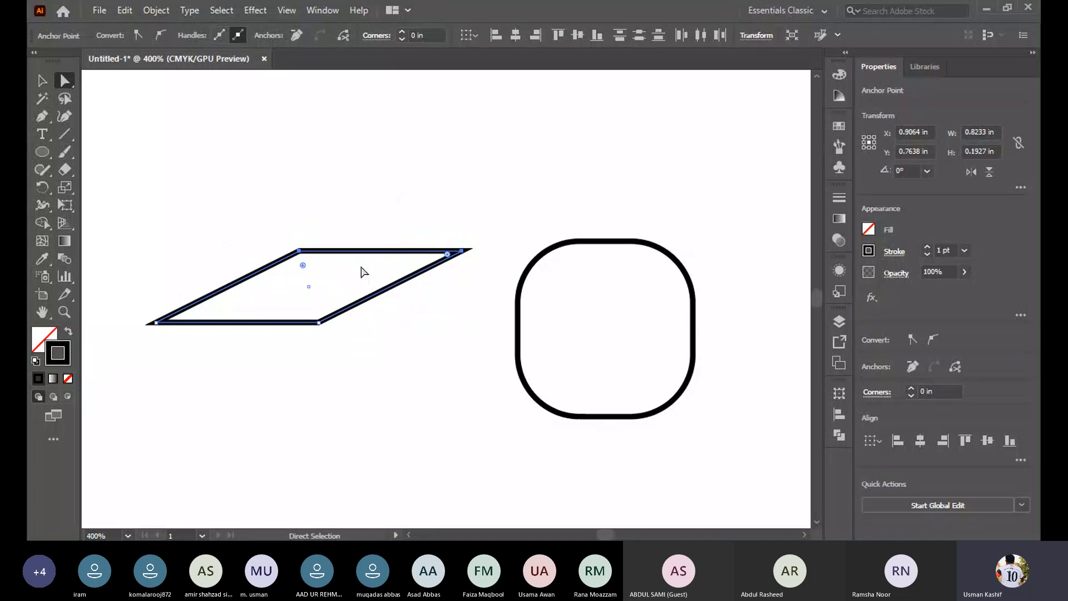
pyautogui.press('Delete')
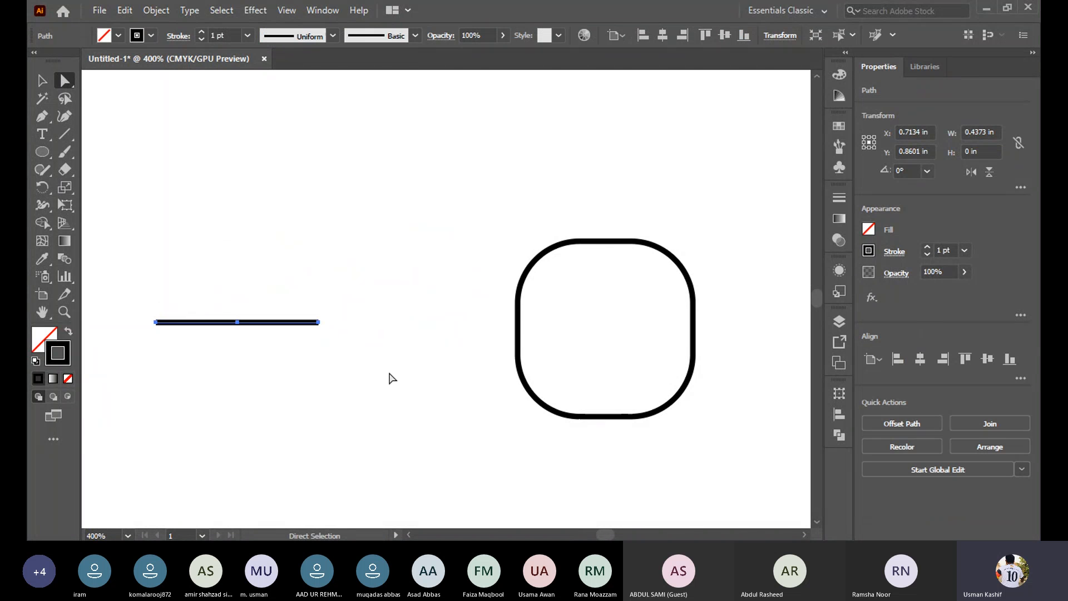
pyautogui.press('Delete')
# Pull the rounded square's upper-left side anchor point far left and its lower-right bottom anchor point downward
pyautogui.moveTo(486, 156); pyautogui.dragTo(711, 449)
pyautogui.click(470, 325)
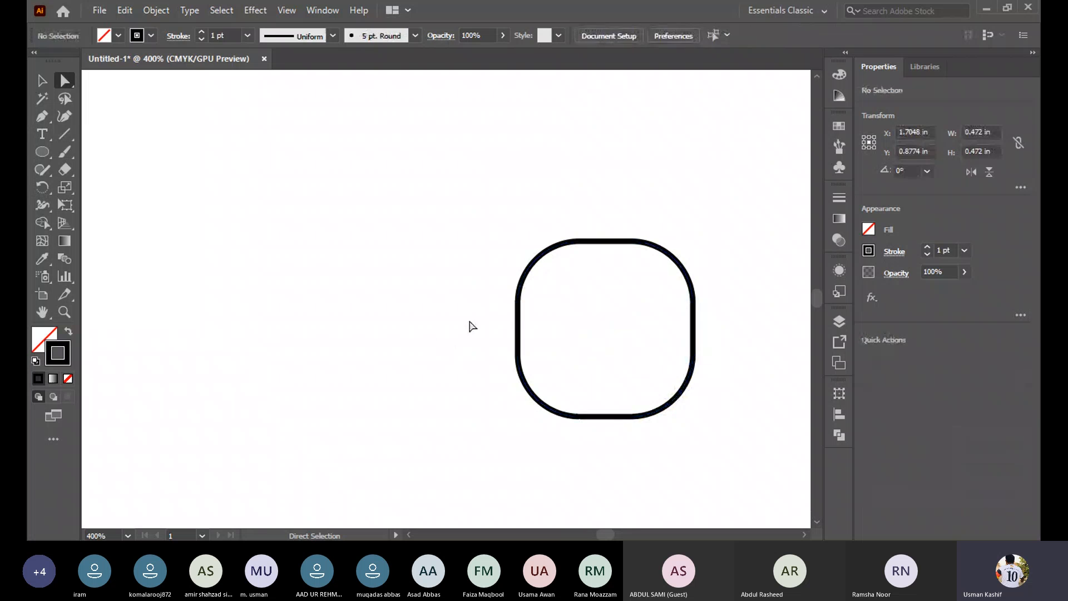
pyautogui.moveTo(500, 284); pyautogui.dragTo(327, 283)
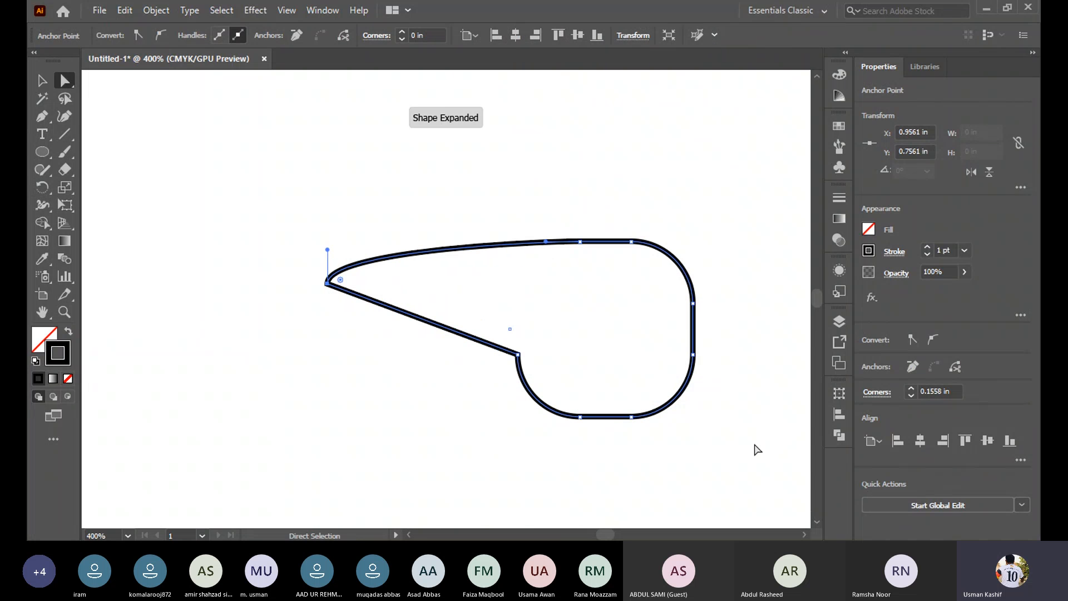
pyautogui.moveTo(678, 453); pyautogui.dragTo(651, 479)
# Pull the shape's two bottom anchor points down and outward, and bulge the lower-right curve using its direction handle
pyautogui.click(580, 417)
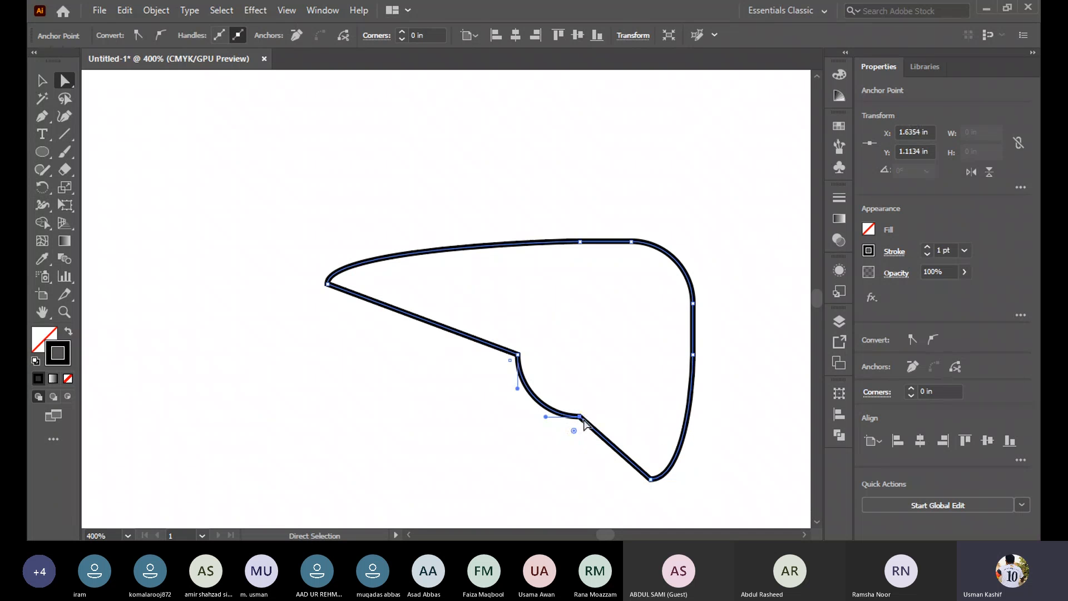
pyautogui.moveTo(580, 416); pyautogui.dragTo(537, 486)
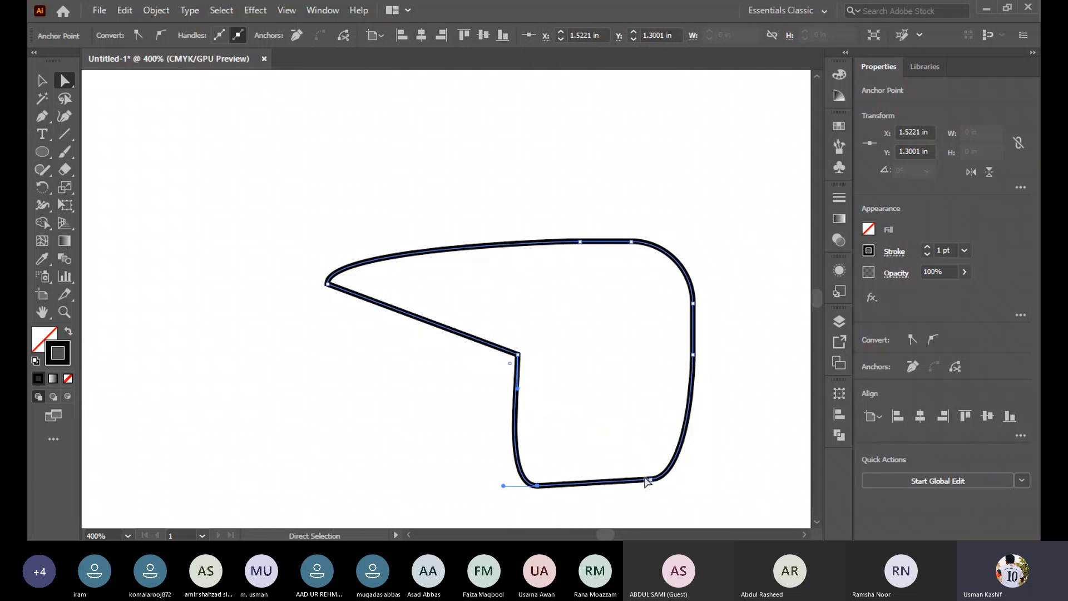
pyautogui.moveTo(648, 478); pyautogui.dragTo(660, 492)
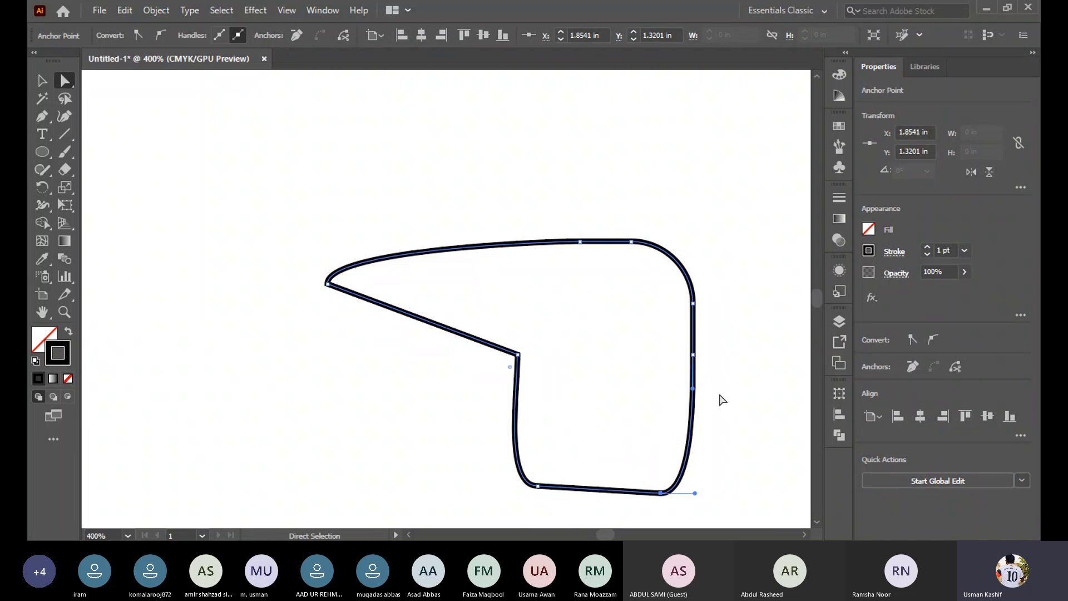
pyautogui.moveTo(693, 389); pyautogui.dragTo(736, 395)
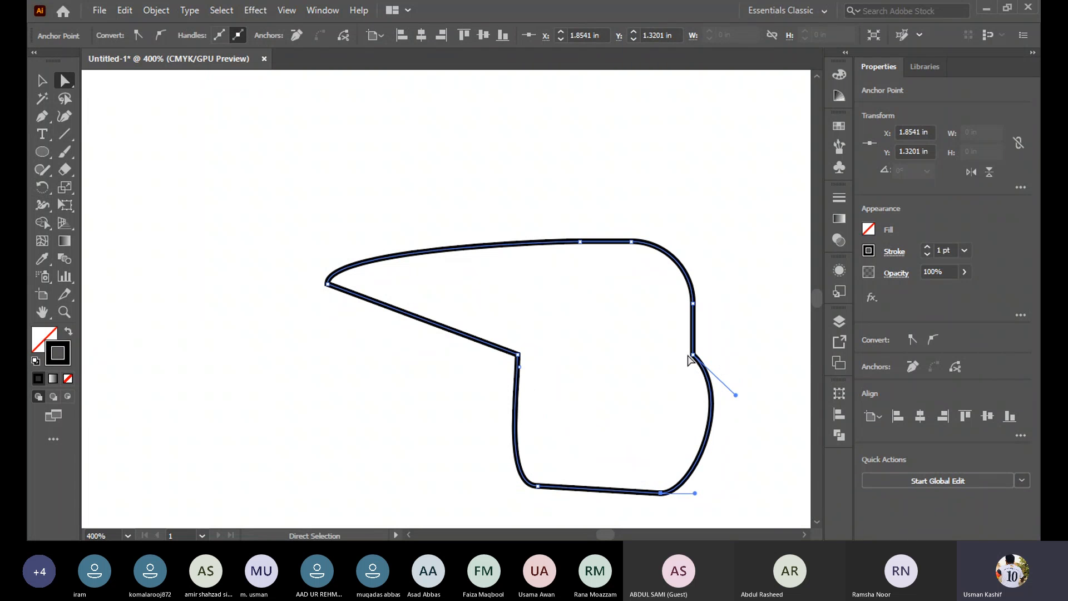
# Move the lower right-side anchor point outward, the upper right-side one deep inward, and the left anchor of the upper edge down
pyautogui.moveTo(693, 354); pyautogui.dragTo(748, 334)
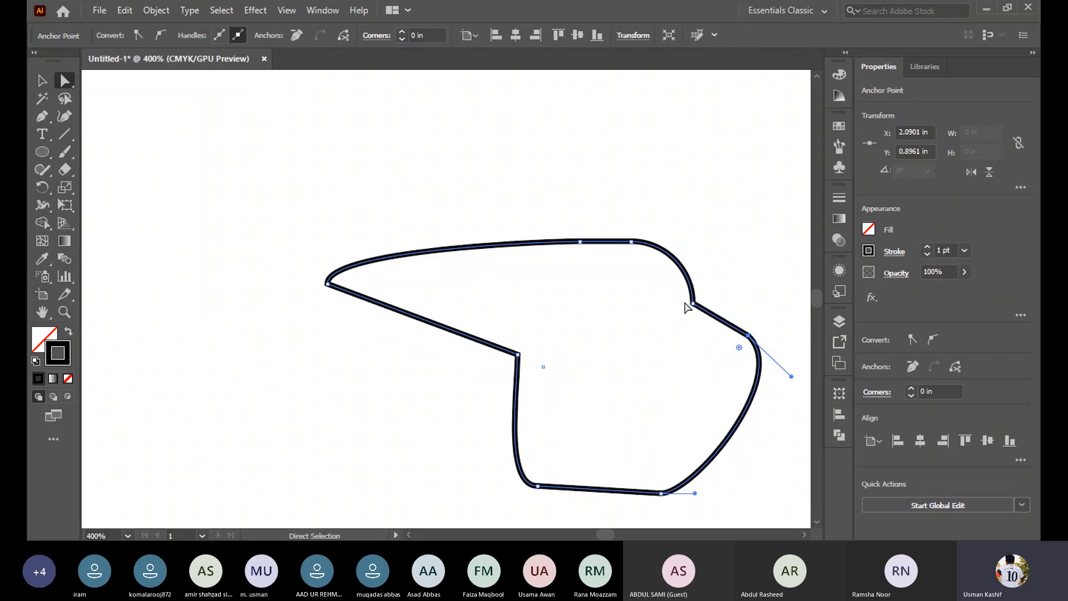
pyautogui.moveTo(693, 305); pyautogui.dragTo(611, 369)
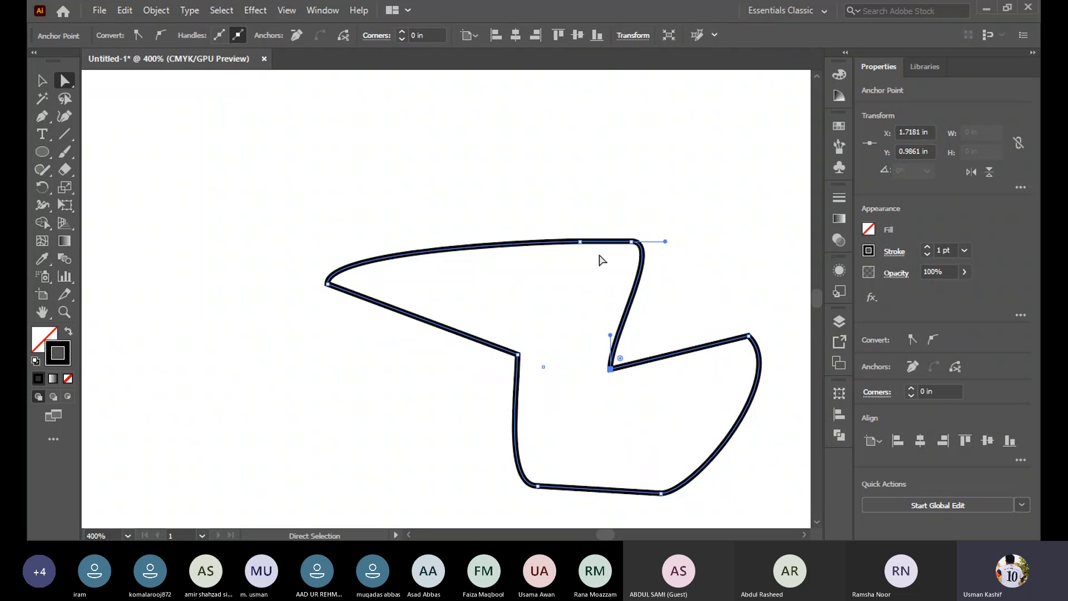
pyautogui.moveTo(580, 243); pyautogui.dragTo(555, 310)
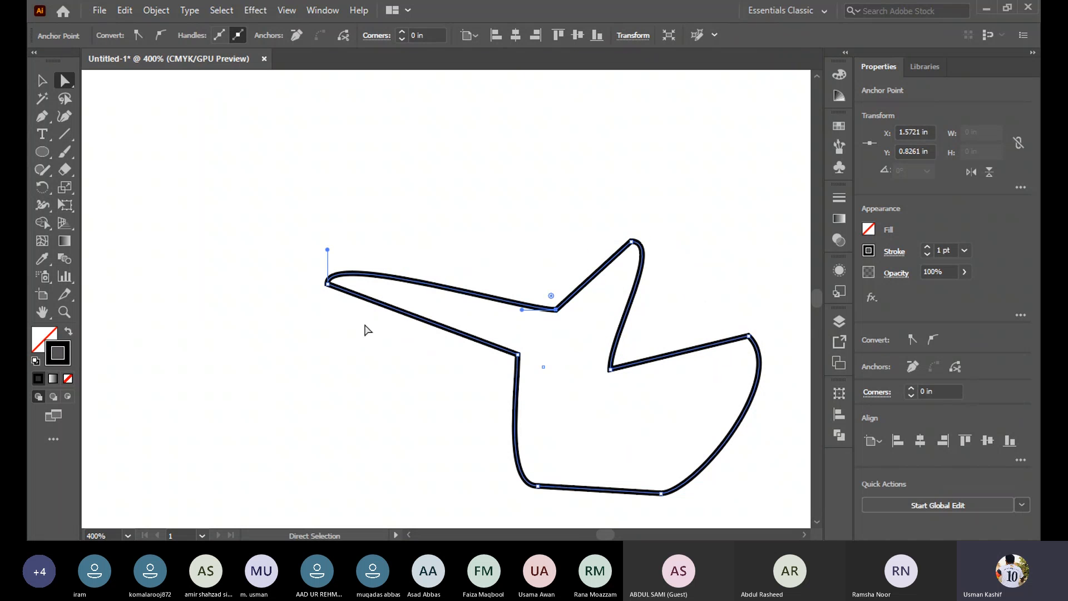
# Select the entire distorted shape with the Selection tool and delete it
pyautogui.click(32, 78)
pyautogui.moveTo(203, 183); pyautogui.dragTo(714, 526)
pyautogui.press('Delete')
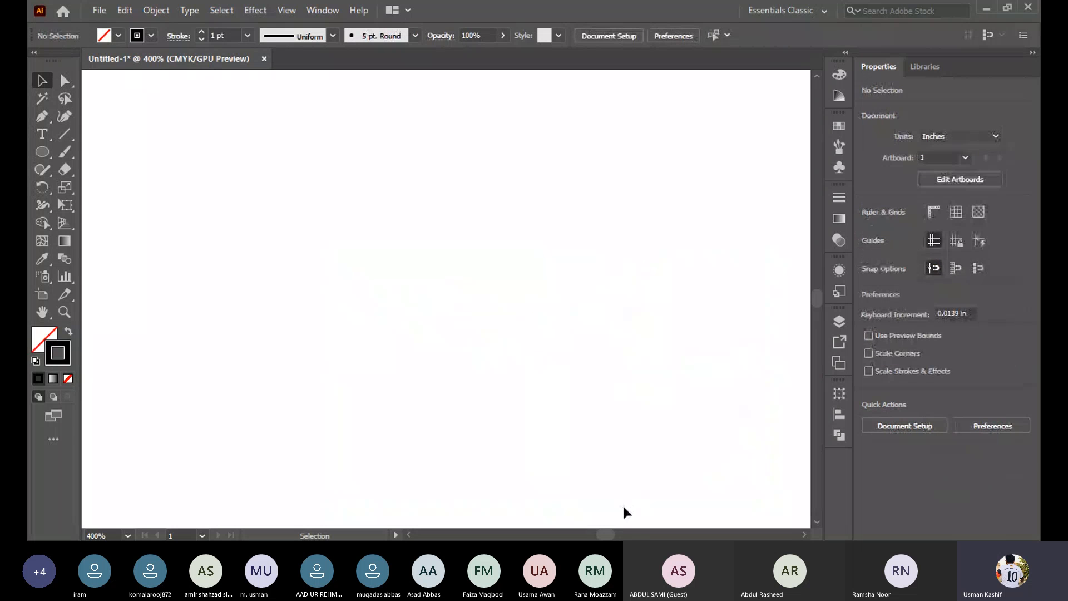
# Examine the circle selected as a whole, and its upper, right, bottom and left anchor points with the Direct Selection tool
pyautogui.moveTo(609, 534); pyautogui.dragTo(607, 535)
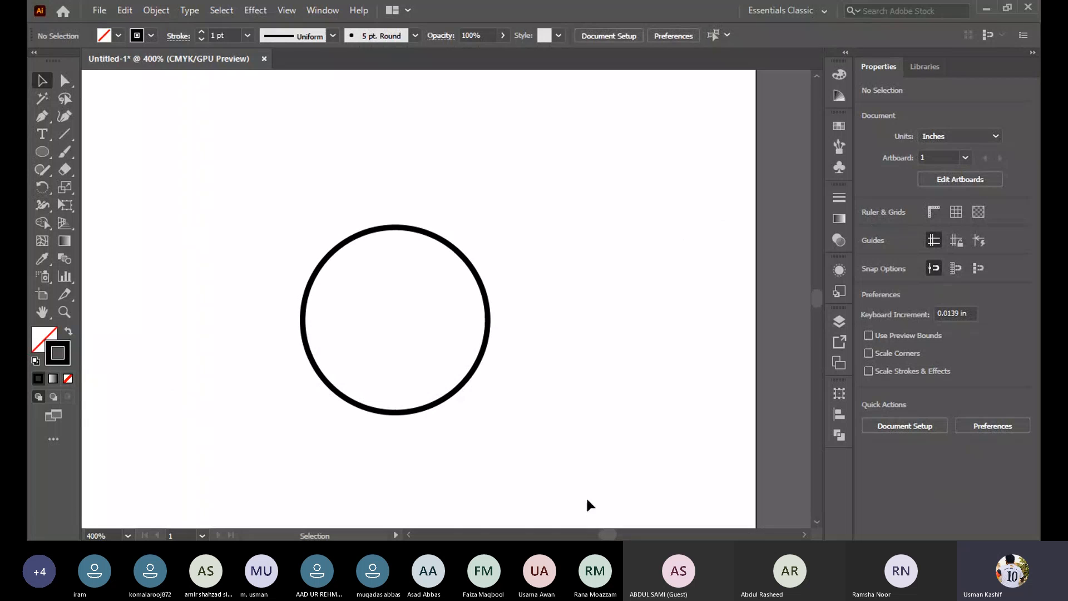
pyautogui.click(443, 407)
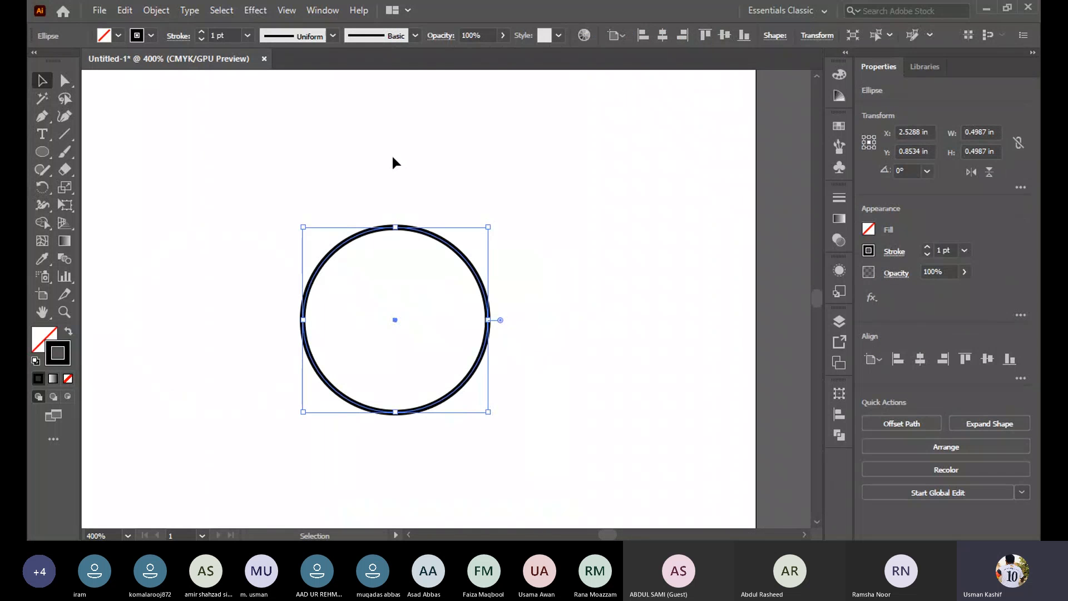
pyautogui.click(410, 269)
pyautogui.click(396, 226)
pyautogui.click(64, 81)
pyautogui.moveTo(374, 200); pyautogui.dragTo(429, 269)
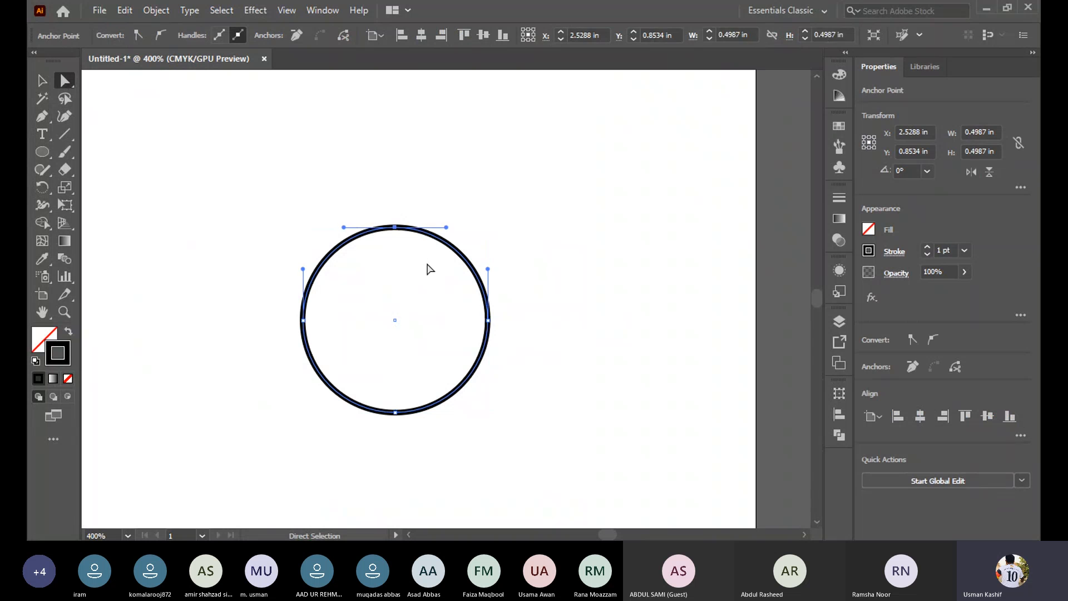
pyautogui.moveTo(524, 350); pyautogui.dragTo(421, 289)
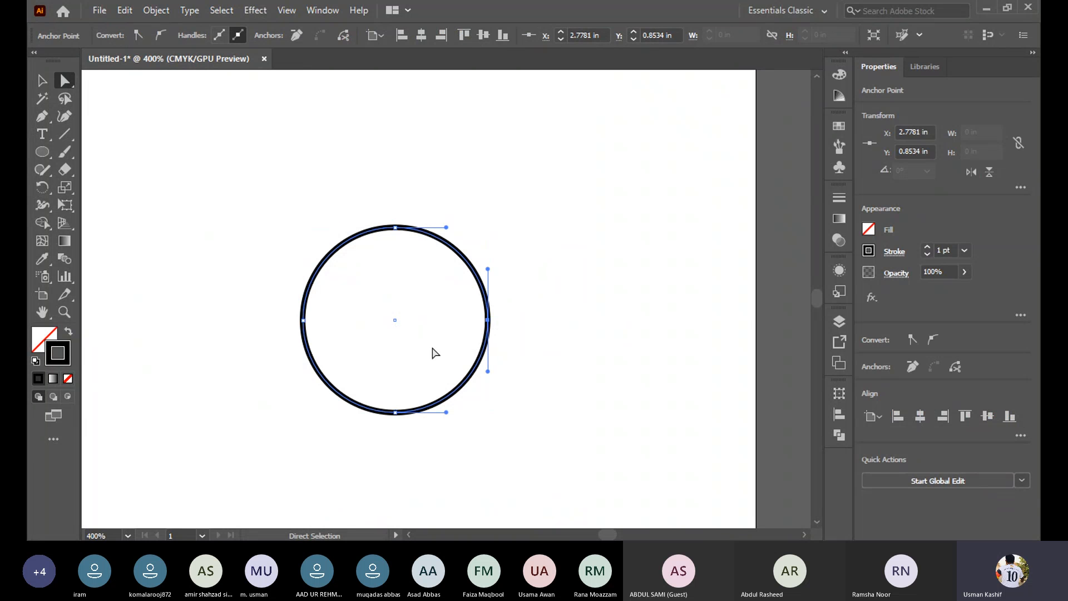
pyautogui.moveTo(431, 434); pyautogui.dragTo(362, 384)
pyautogui.moveTo(273, 301); pyautogui.dragTo(346, 351)
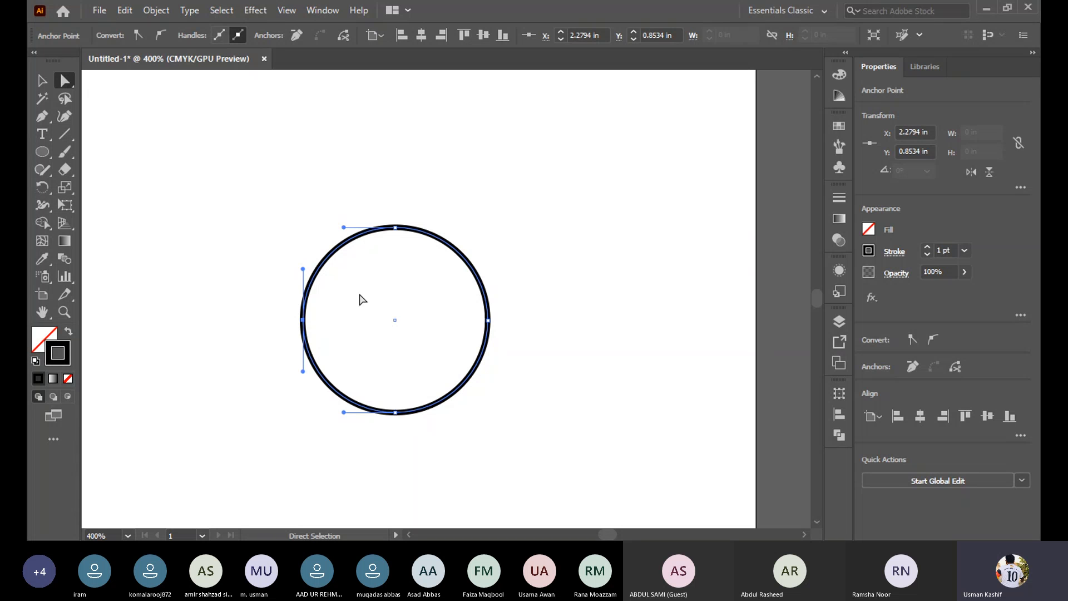
# Pull the circle's top anchor point down close to the bottom one, and move the resulting crescent up to the artboard's upper area
pyautogui.click(397, 229)
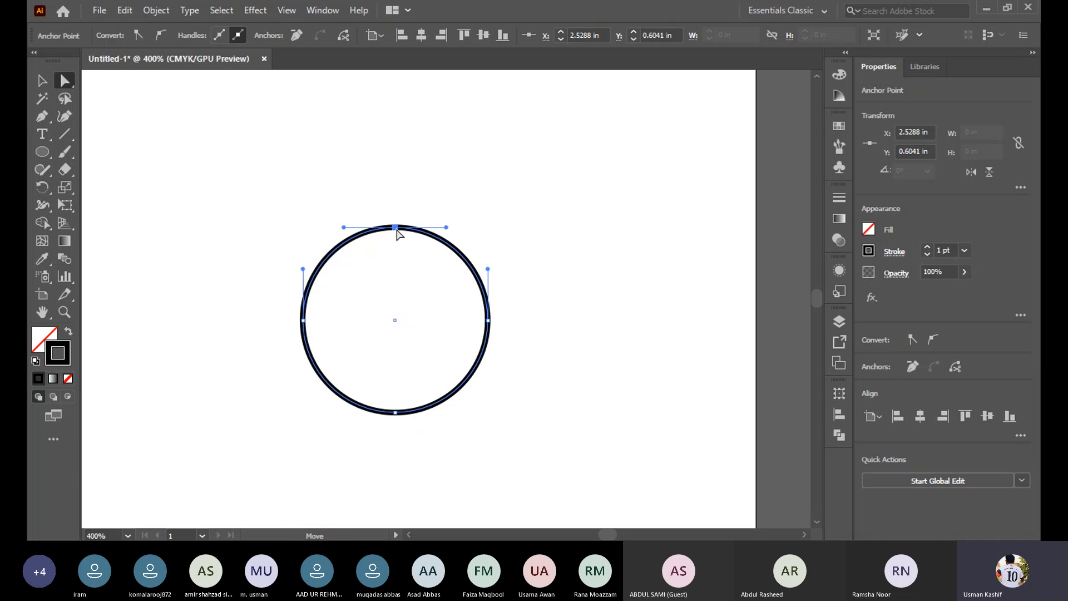
pyautogui.moveTo(397, 230); pyautogui.dragTo(399, 380)
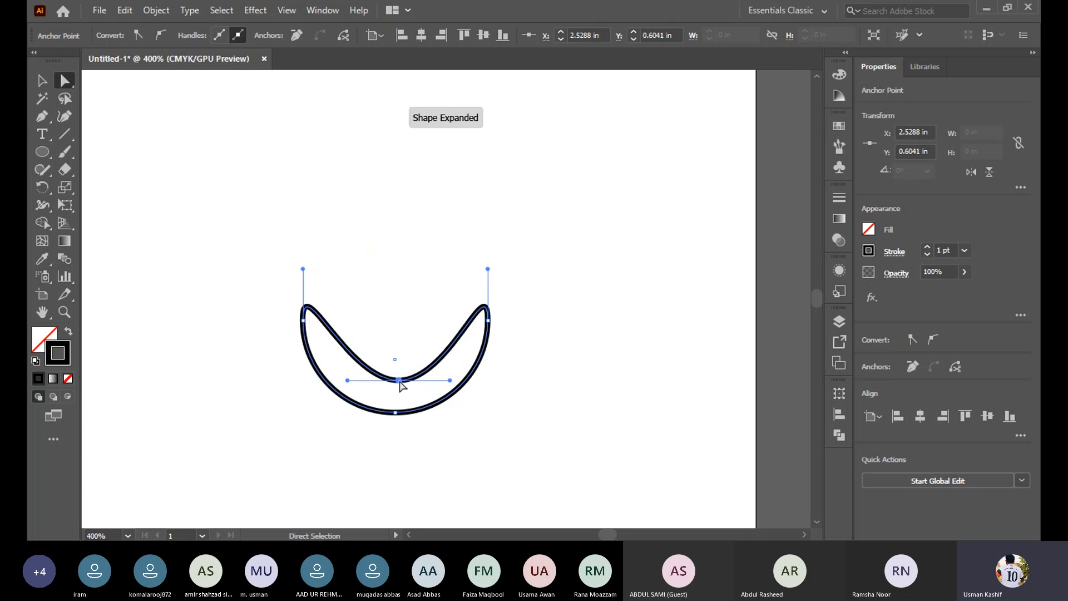
pyautogui.press('v')
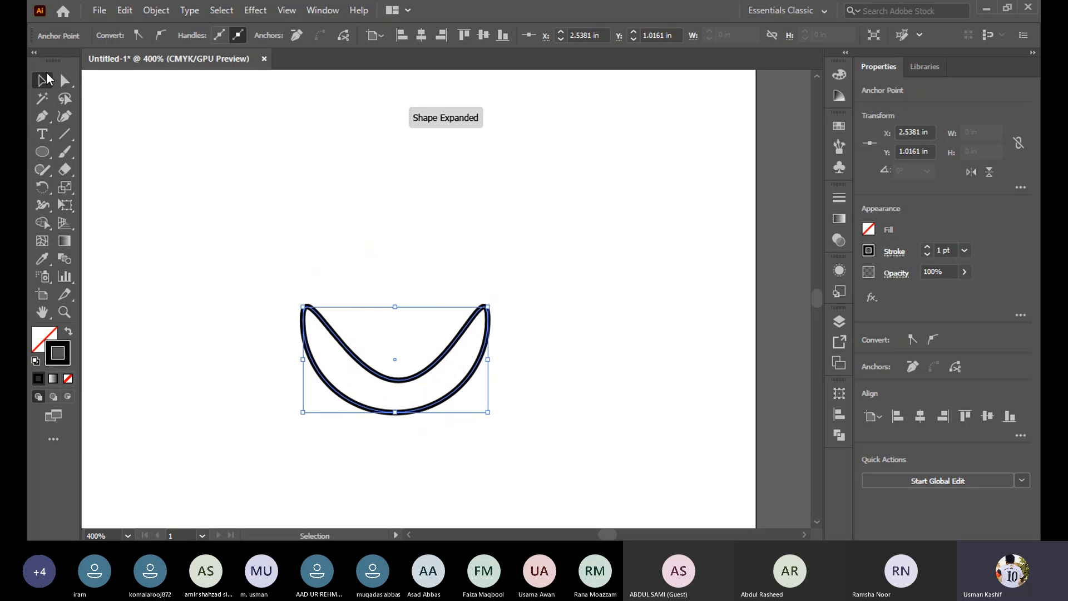
pyautogui.click(143, 160)
pyautogui.click(409, 378)
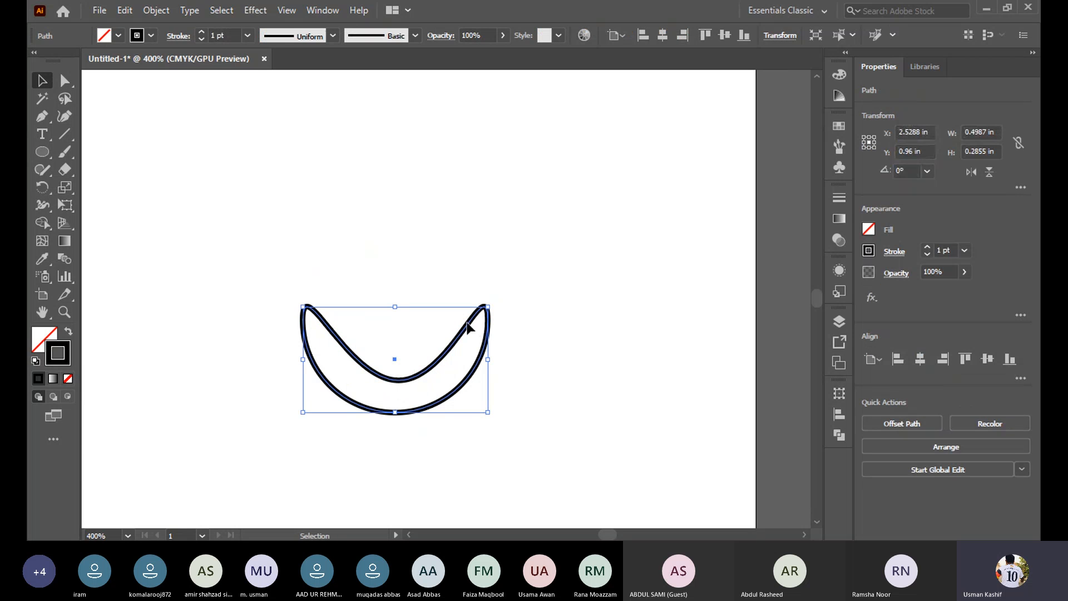
pyautogui.moveTo(476, 322); pyautogui.dragTo(356, 285)
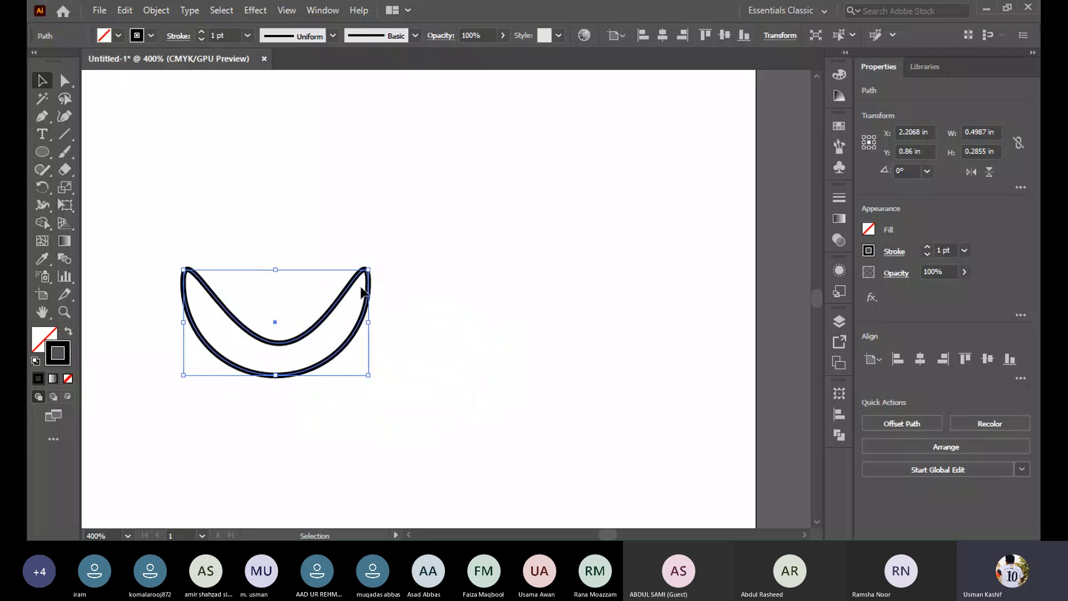
pyautogui.moveTo(310, 334); pyautogui.dragTo(473, 199)
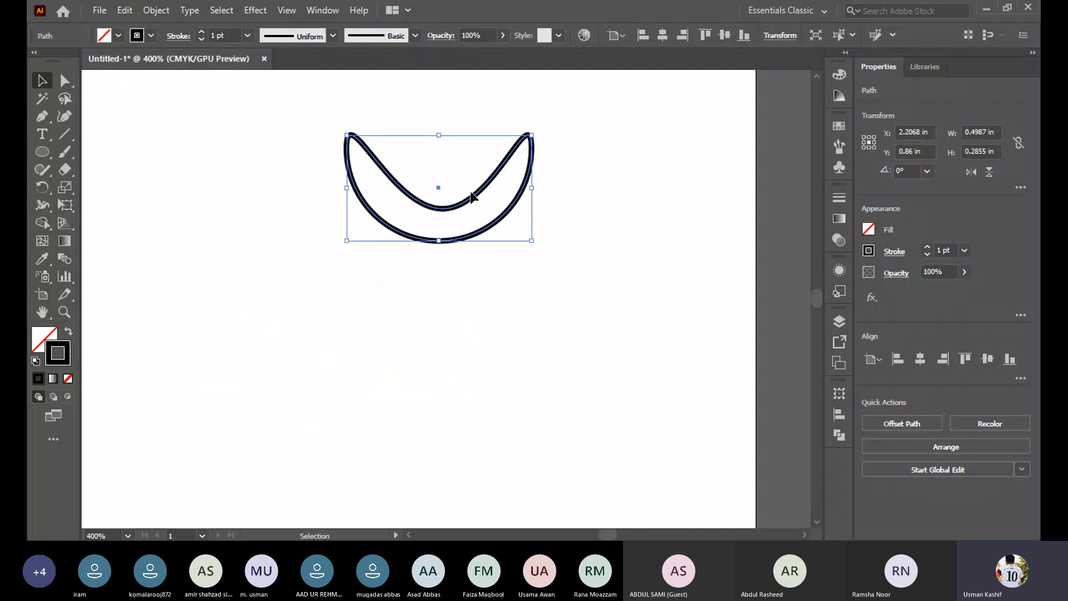
# Pull the crescent's bottom anchor point far down, and move the whole shape left and slightly down with the Selection tool
pyautogui.click(65, 81)
pyautogui.moveTo(489, 269); pyautogui.dragTo(434, 386)
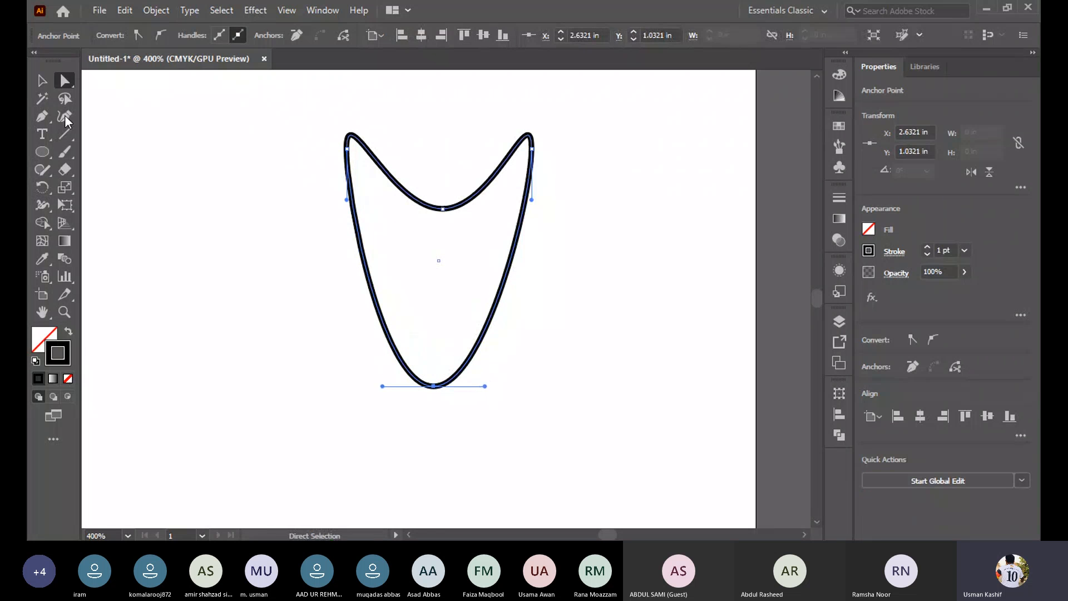
pyautogui.click(42, 81)
pyautogui.click(198, 169)
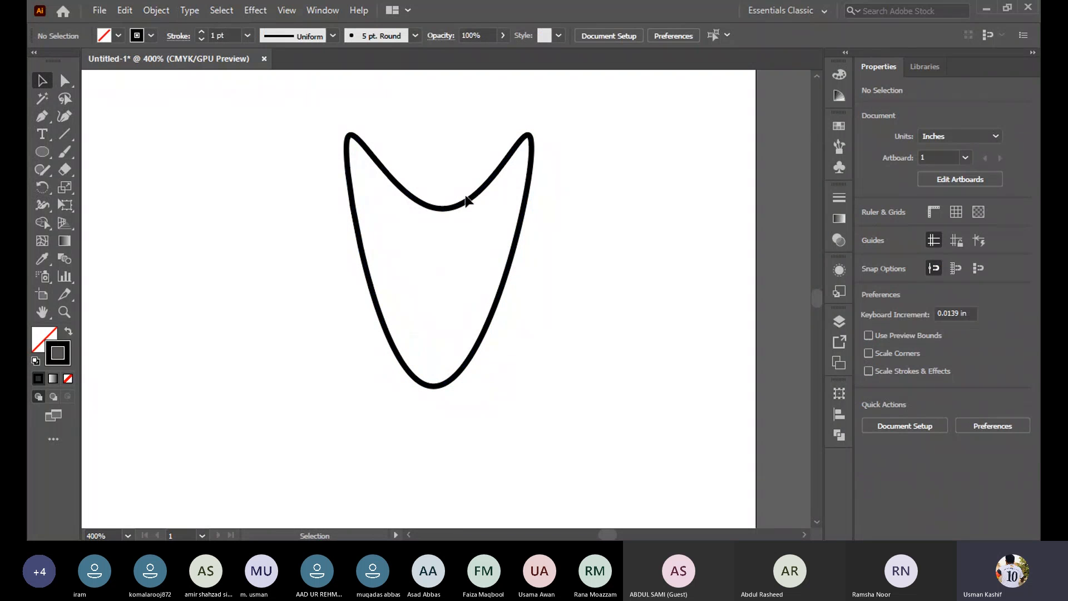
pyautogui.moveTo(449, 212); pyautogui.dragTo(362, 253)
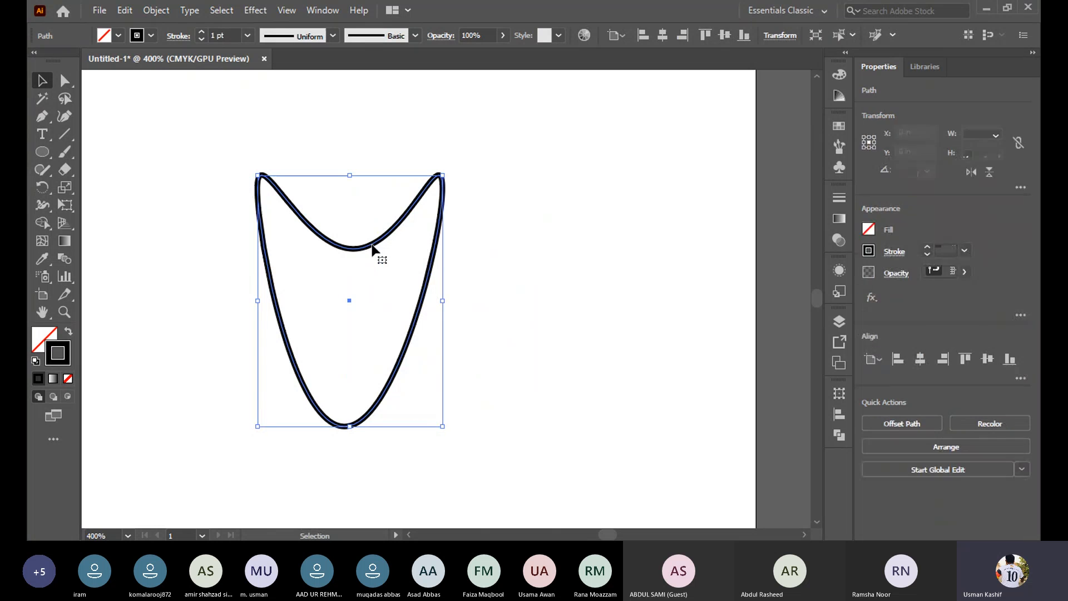
pyautogui.click(482, 269)
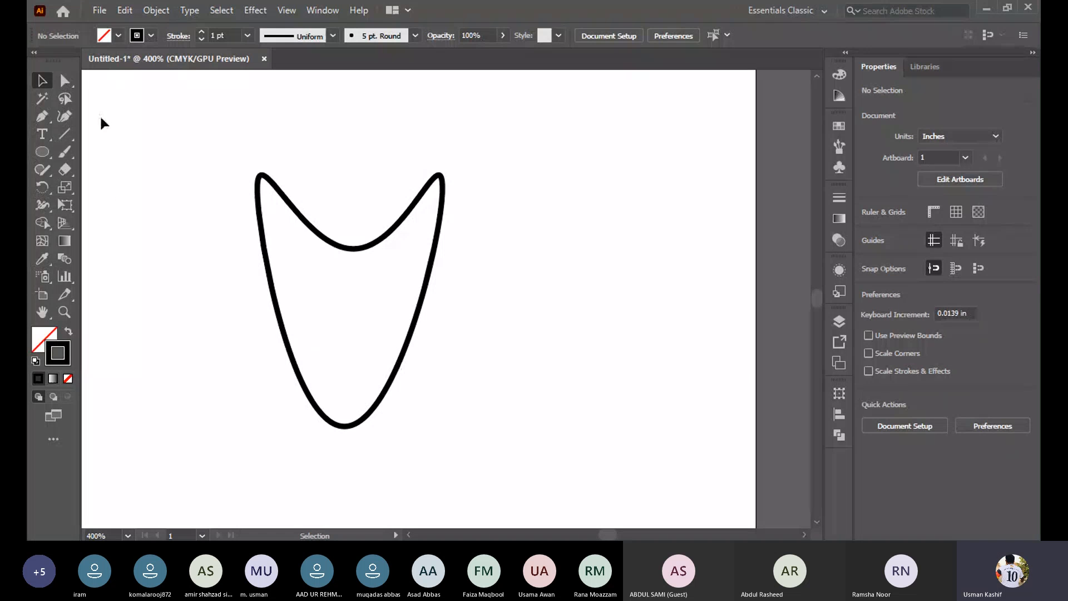
# Delete the shape's left side segment with the Direct Selection tool, and delete the remaining open path
pyautogui.press('a')
pyautogui.moveTo(215, 266); pyautogui.dragTo(342, 321)
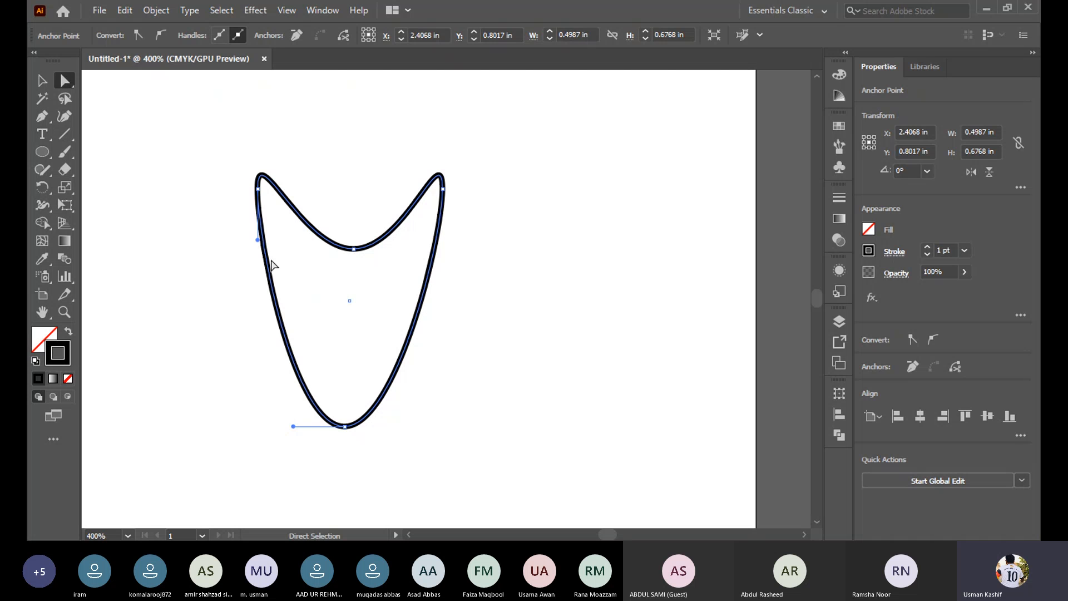
pyautogui.press('Delete')
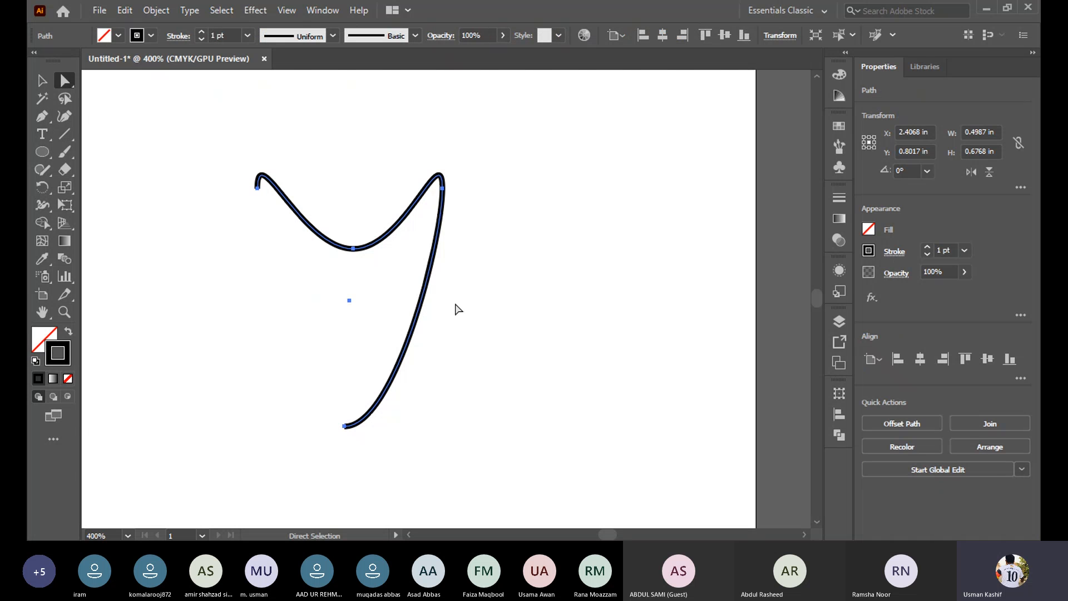
pyautogui.press('Delete')
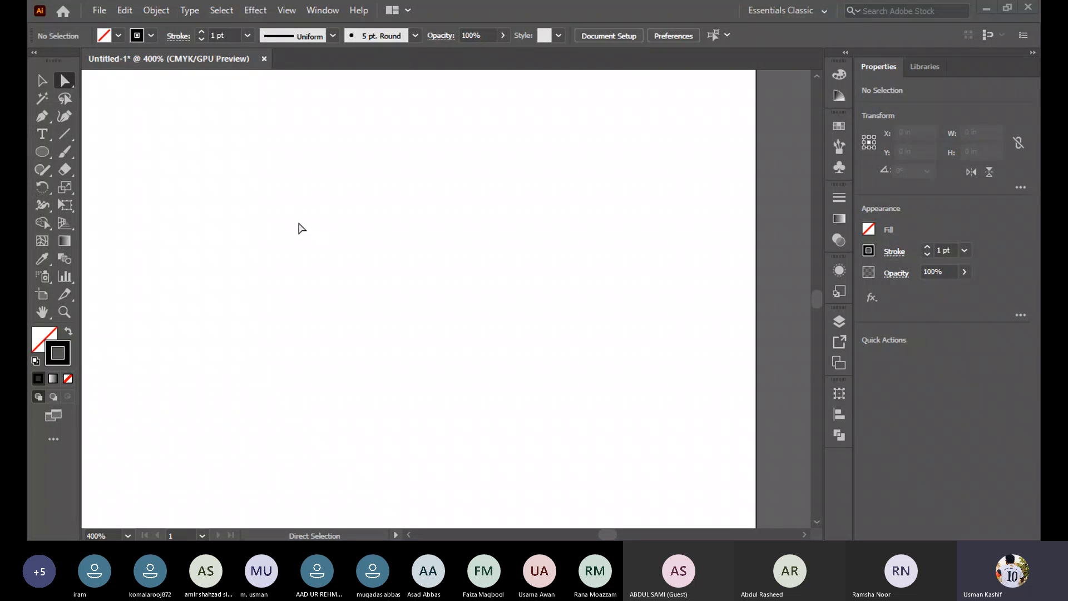
# Activate the Pen tool and turn on Smart Guides
pyautogui.hotkey('ctrl', '0')
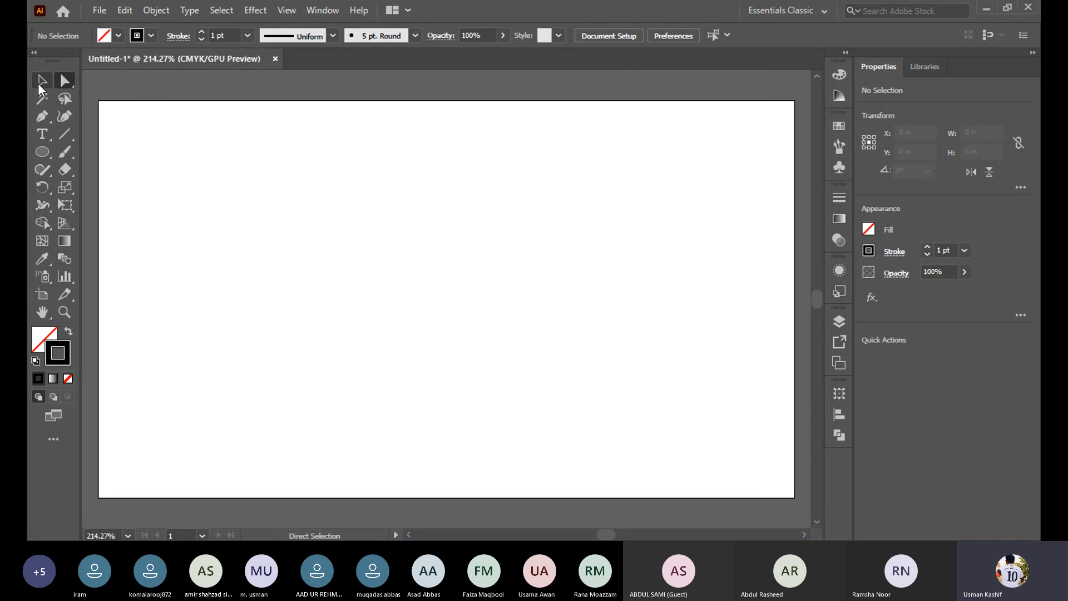
pyautogui.click(43, 118)
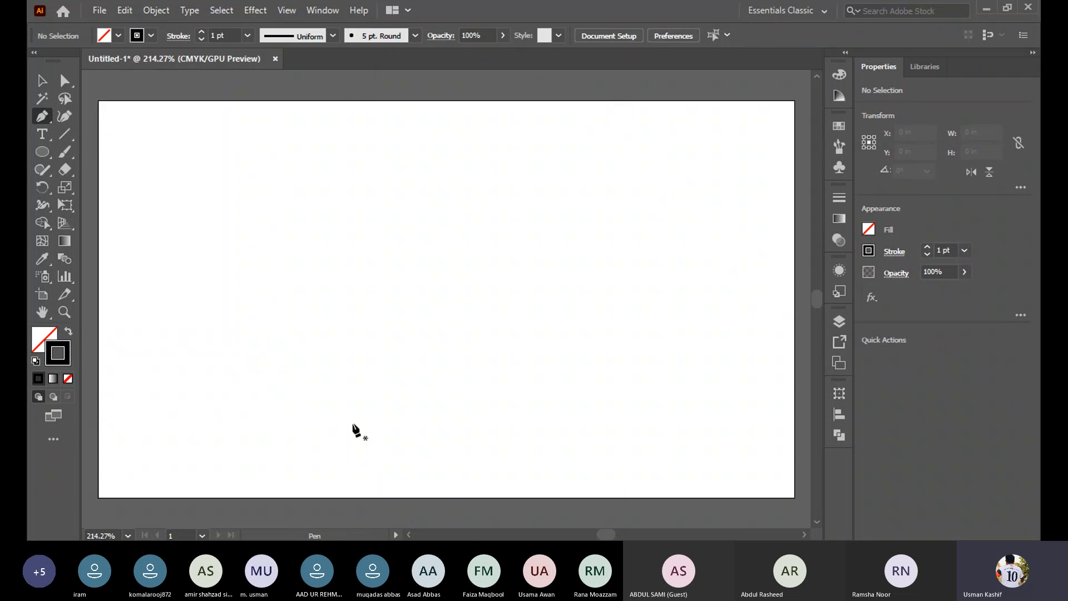
pyautogui.click(339, 16)
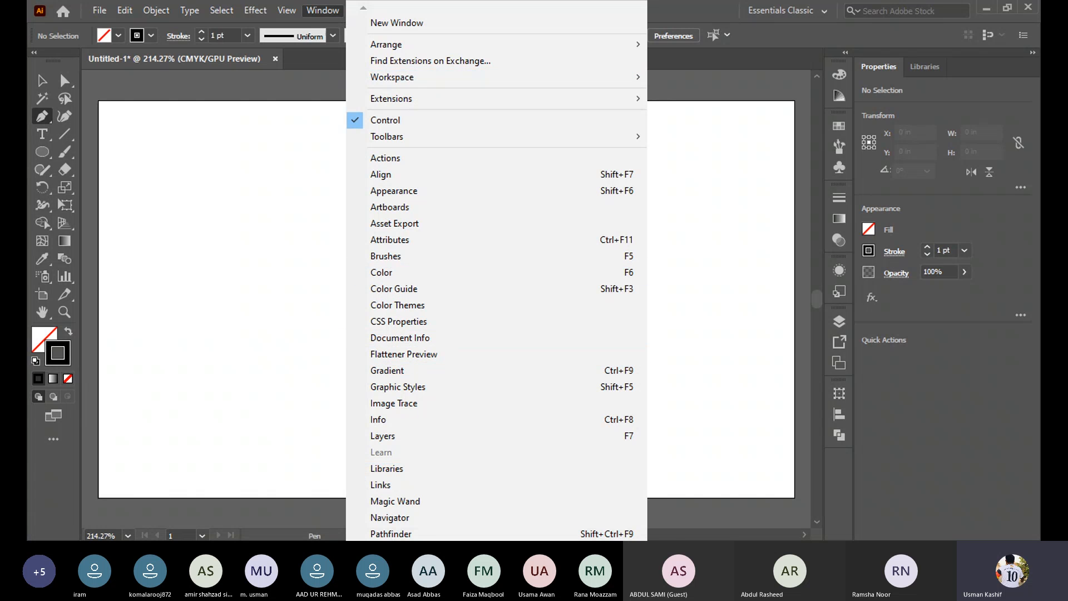
pyautogui.moveTo(401, 562)
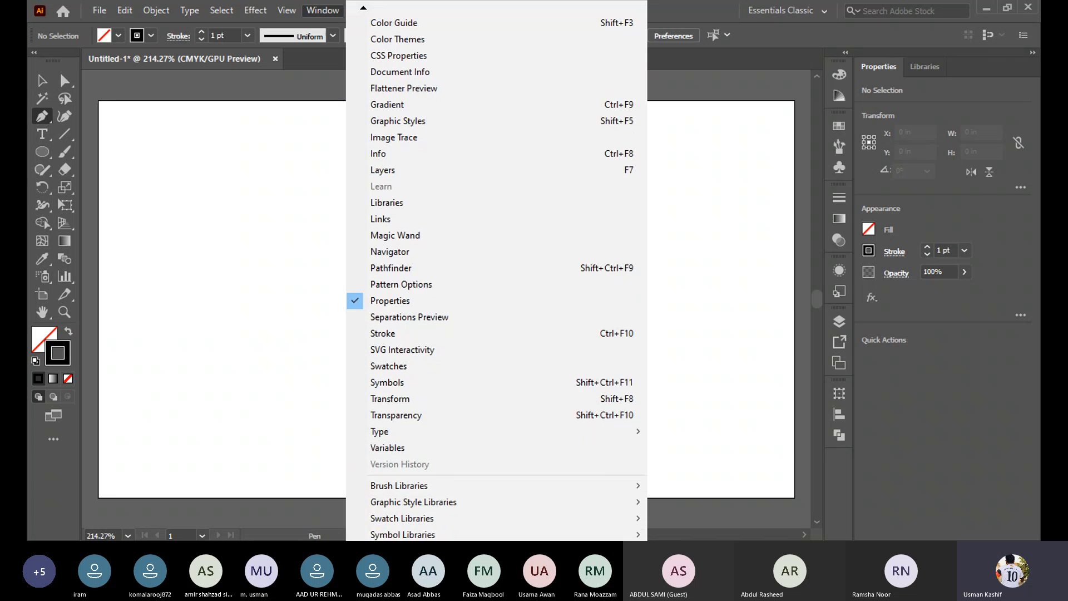
pyautogui.click(312, 20)
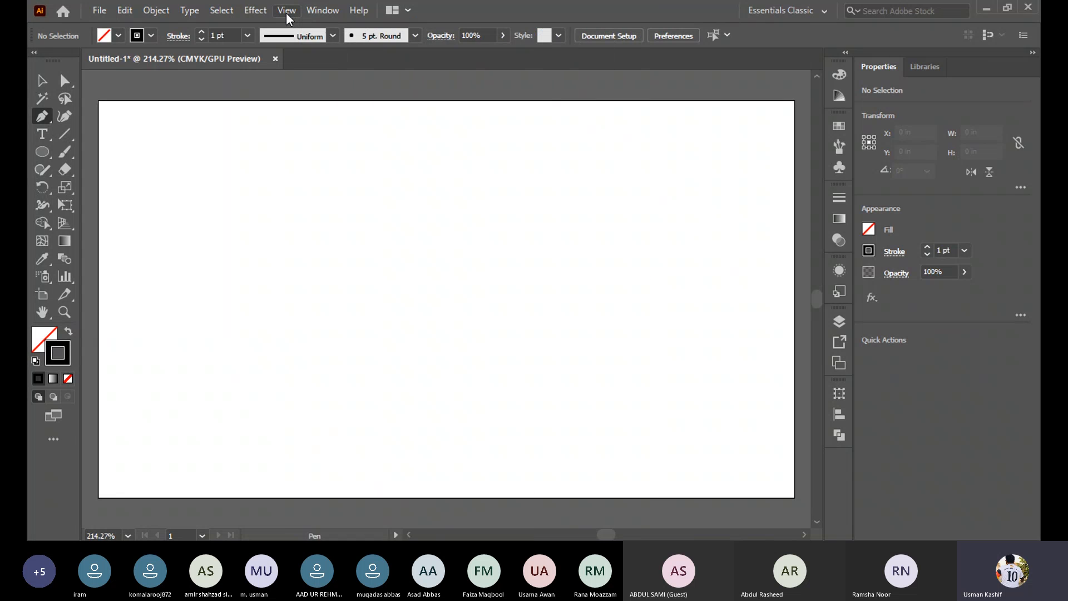
pyautogui.click(287, 11)
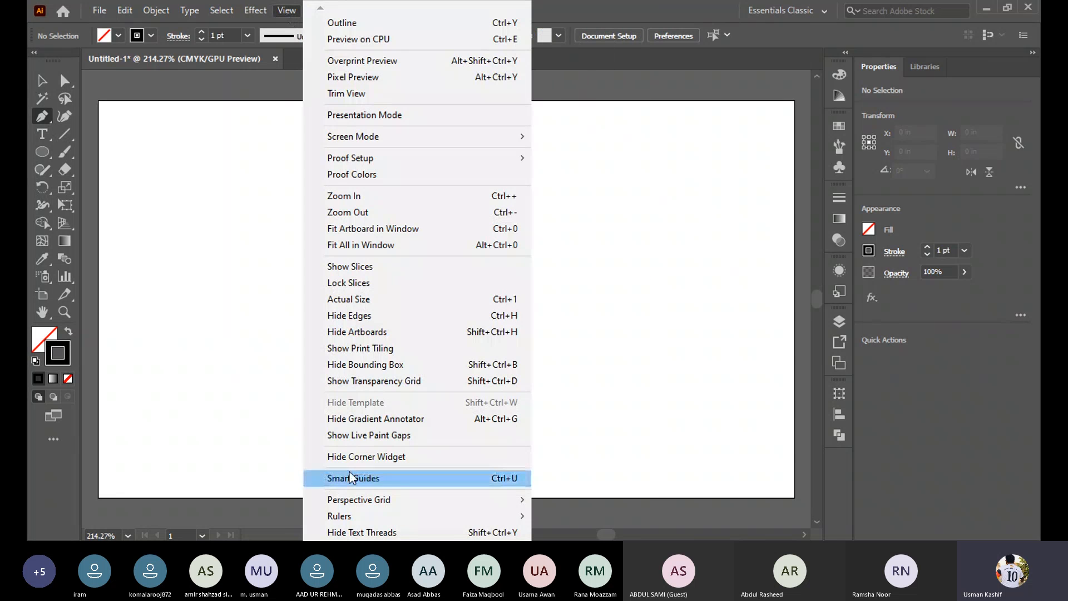
pyautogui.click(399, 479)
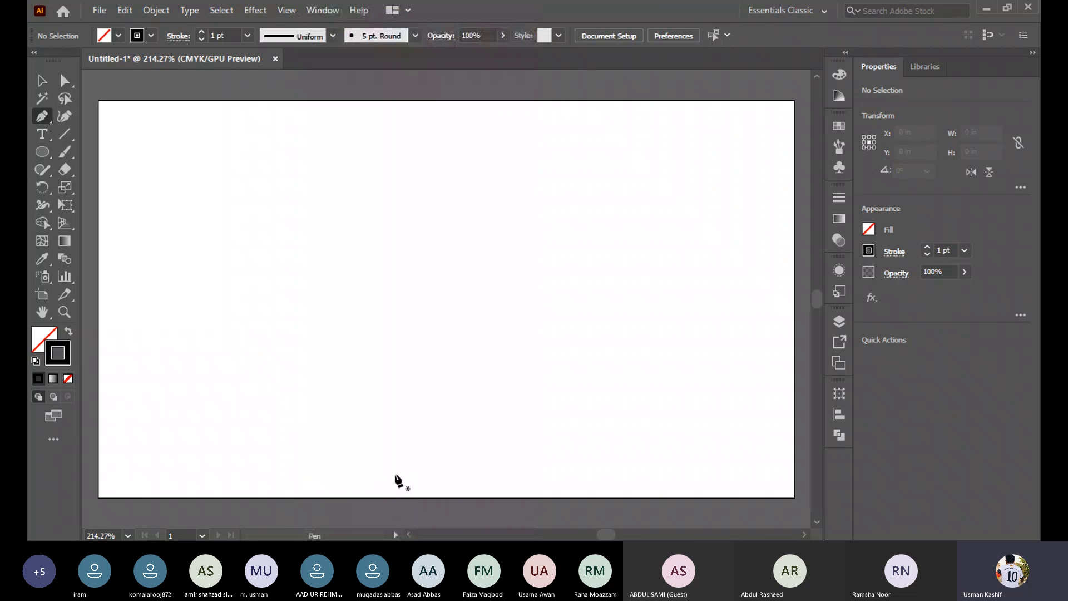
pyautogui.click(287, 11)
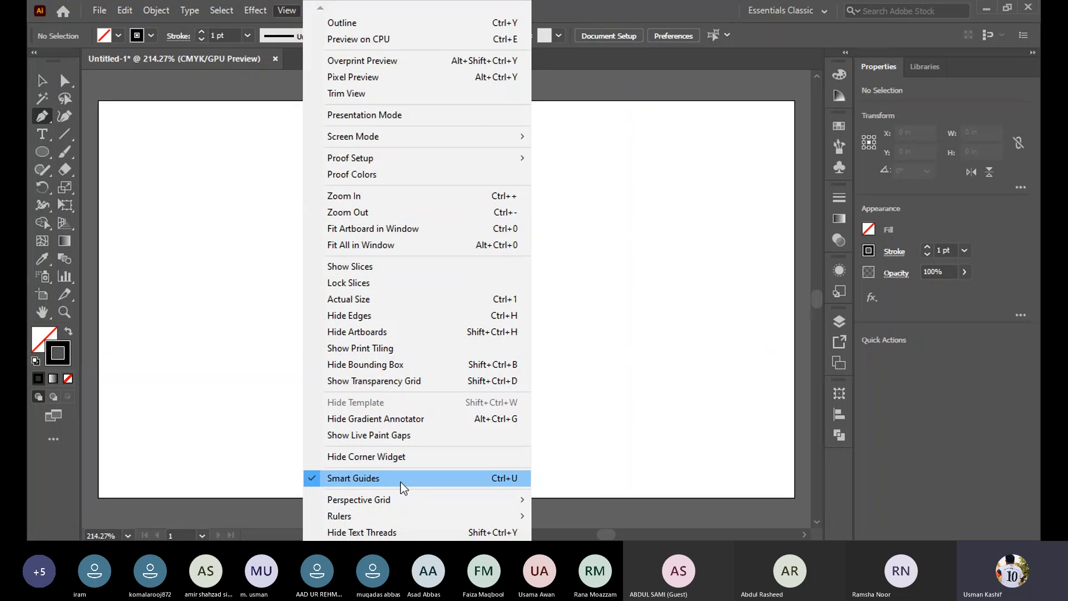
# Place a single Pen anchor point in the artboard's lower-left area, end the path there and deselect it
pyautogui.click(193, 394)
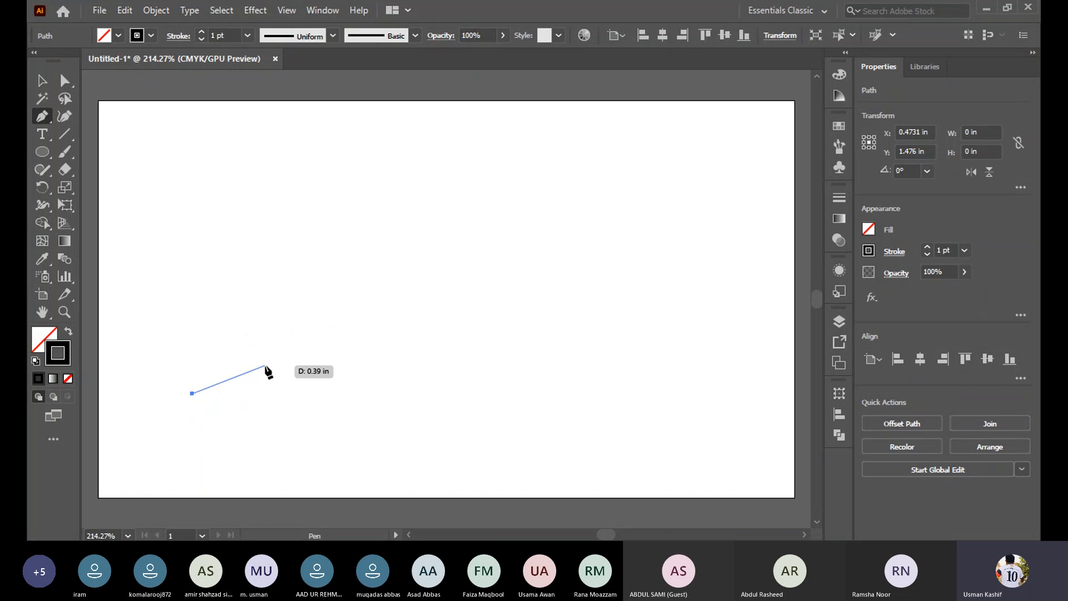
pyautogui.press('Escape')
pyautogui.press('v')
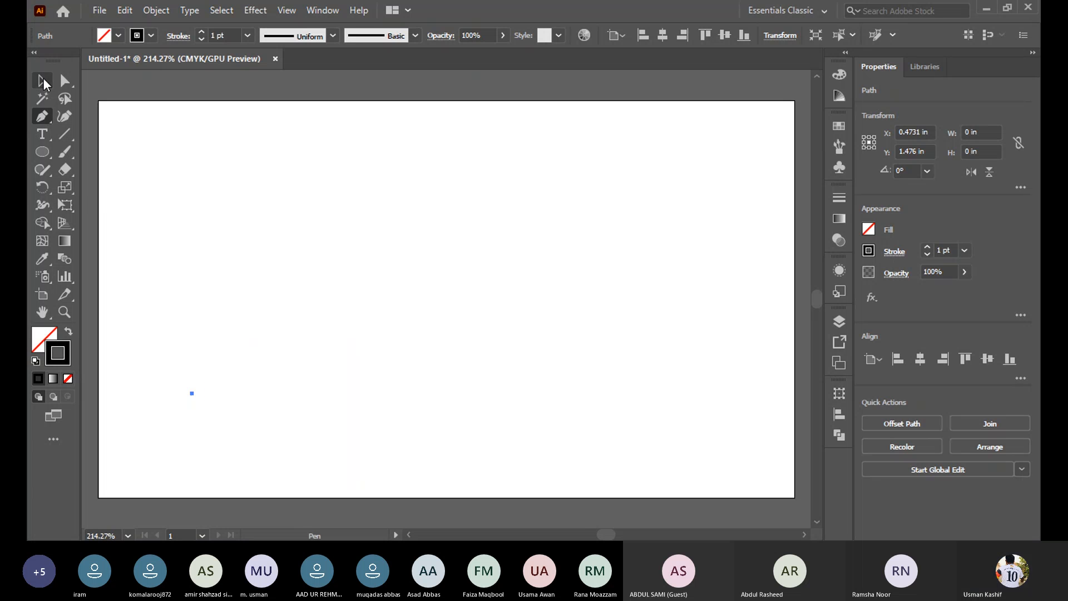
pyautogui.click(197, 326)
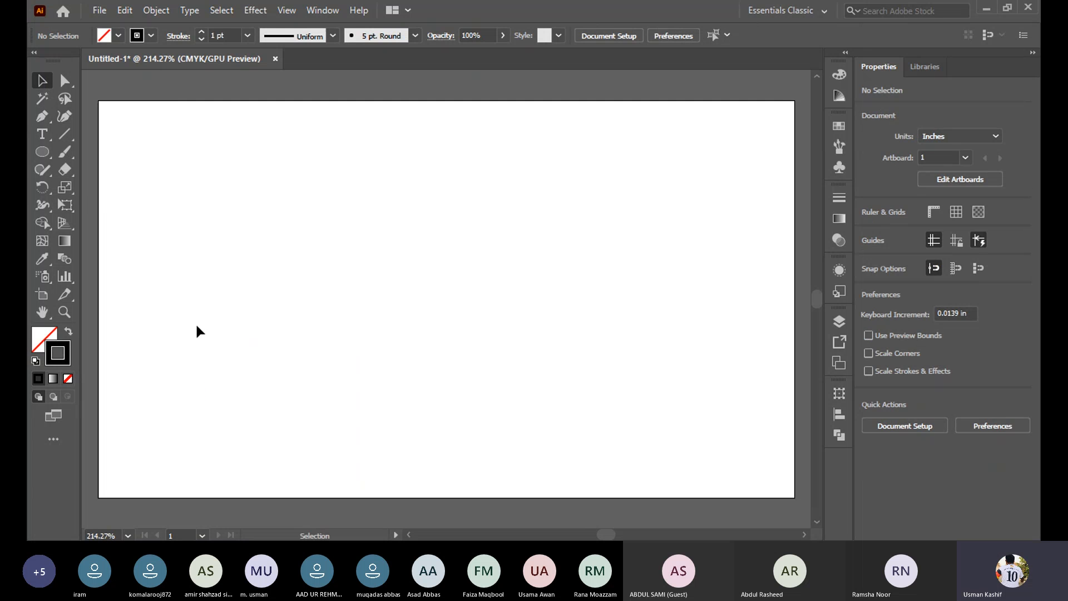
# Draw a horizontal line about 1.45 in long in the artboard's upper half, and select each of its end anchor points in turn
pyautogui.click(38, 114)
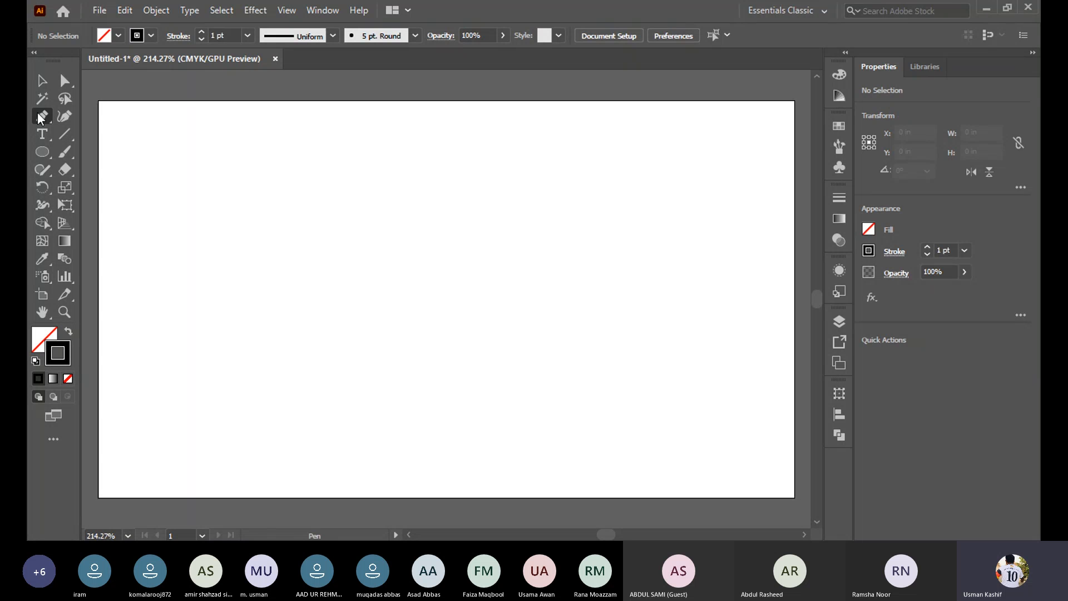
pyautogui.click(63, 134)
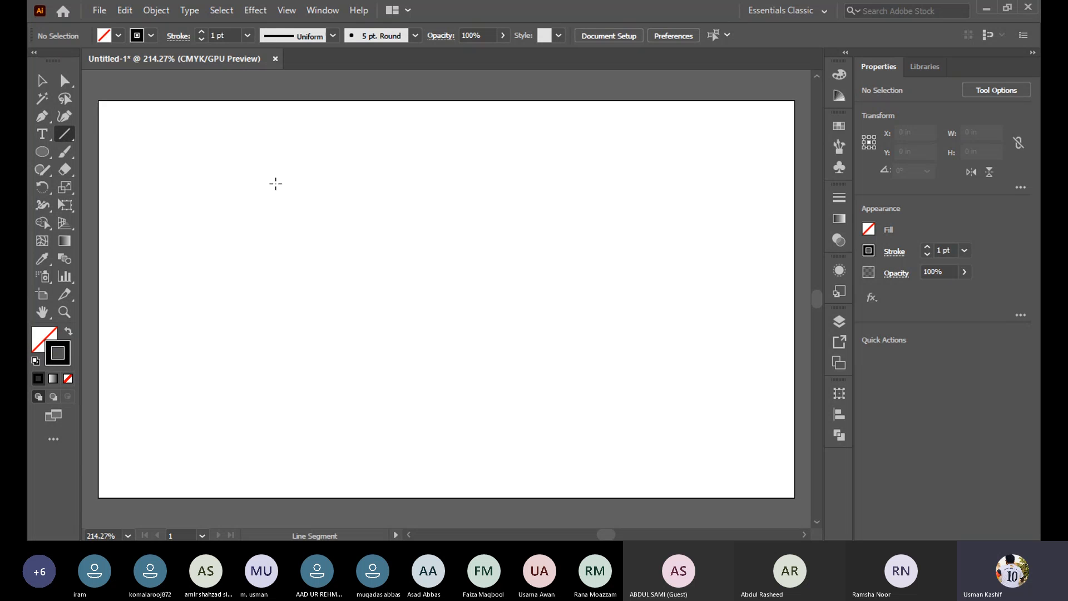
pyautogui.moveTo(253, 217); pyautogui.dragTo(542, 216)
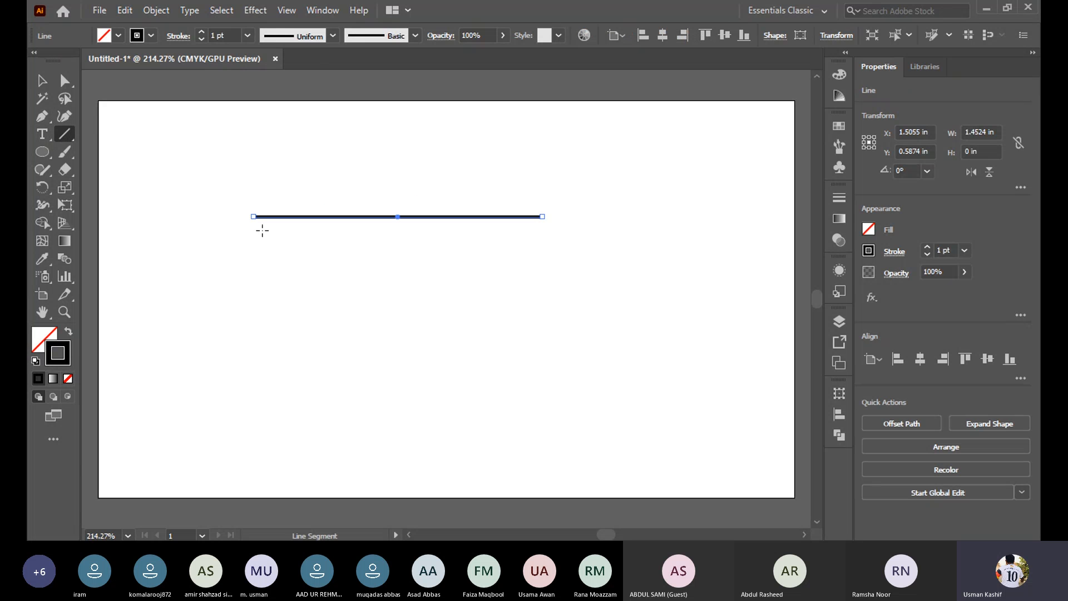
pyautogui.click(66, 82)
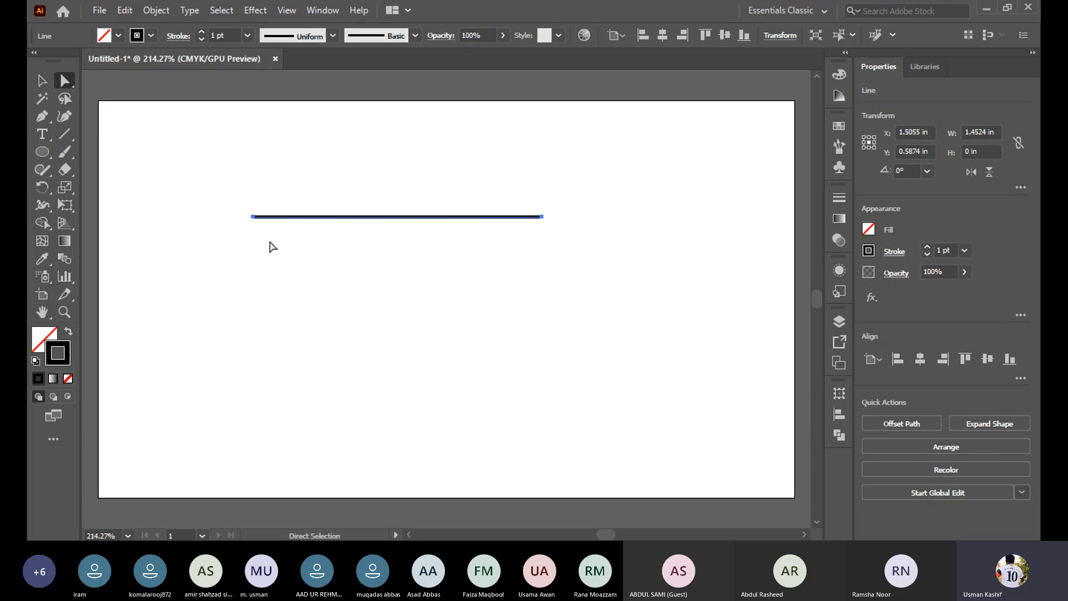
pyautogui.click(254, 217)
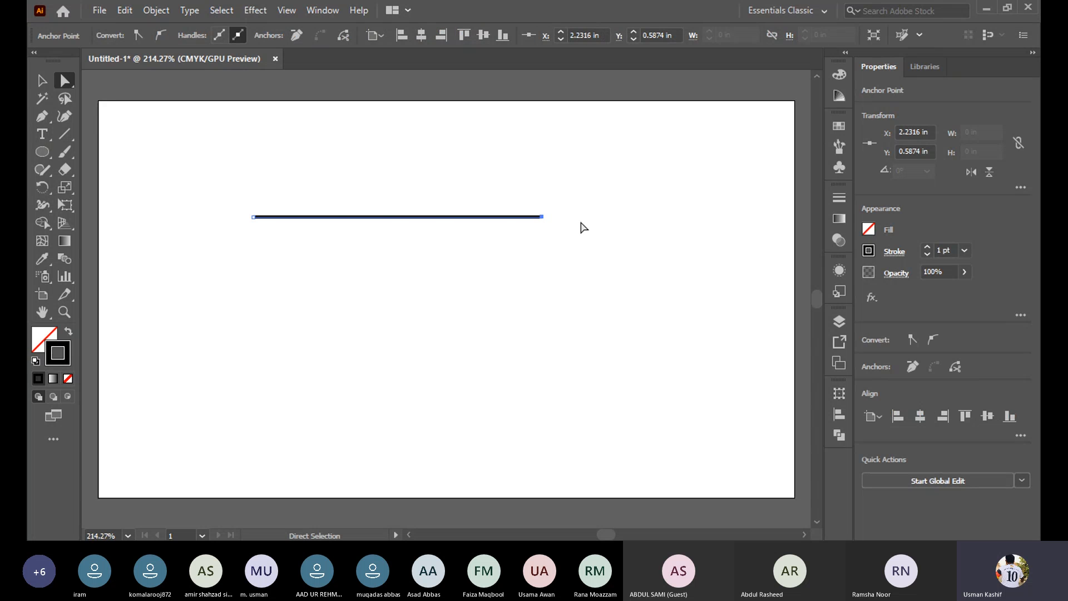
pyautogui.click(542, 217)
# Select the whole horizontal line with the Selection tool and delete it
pyautogui.click(42, 80)
pyautogui.moveTo(209, 161); pyautogui.dragTo(620, 336)
pyautogui.press('Delete')
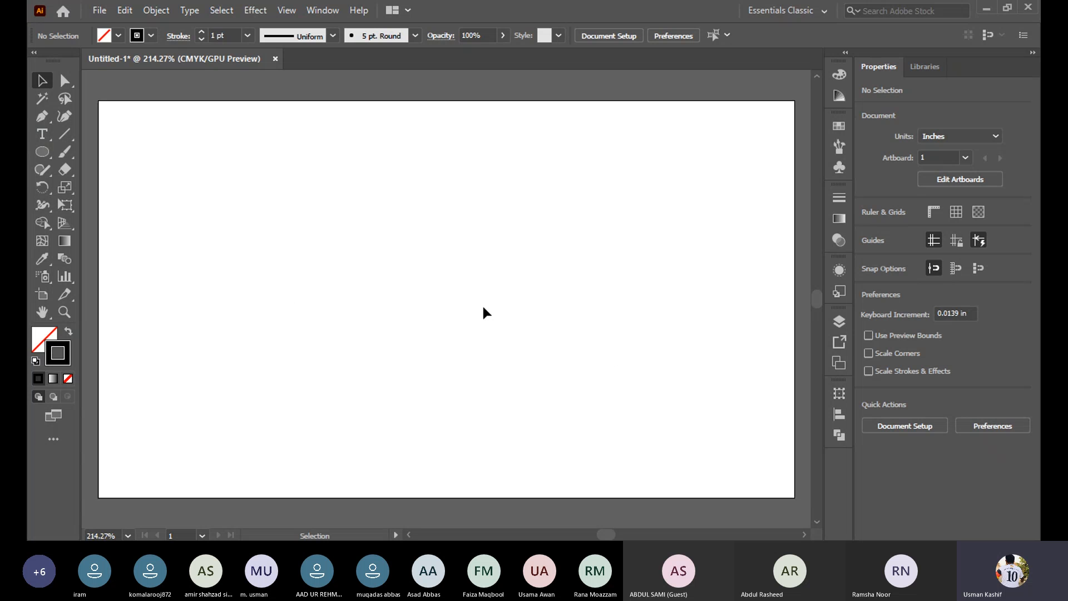
# Draw a horizontal line about 1.62 in long in the artboard's upper half with the Pen tool and end the path
pyautogui.click(38, 118)
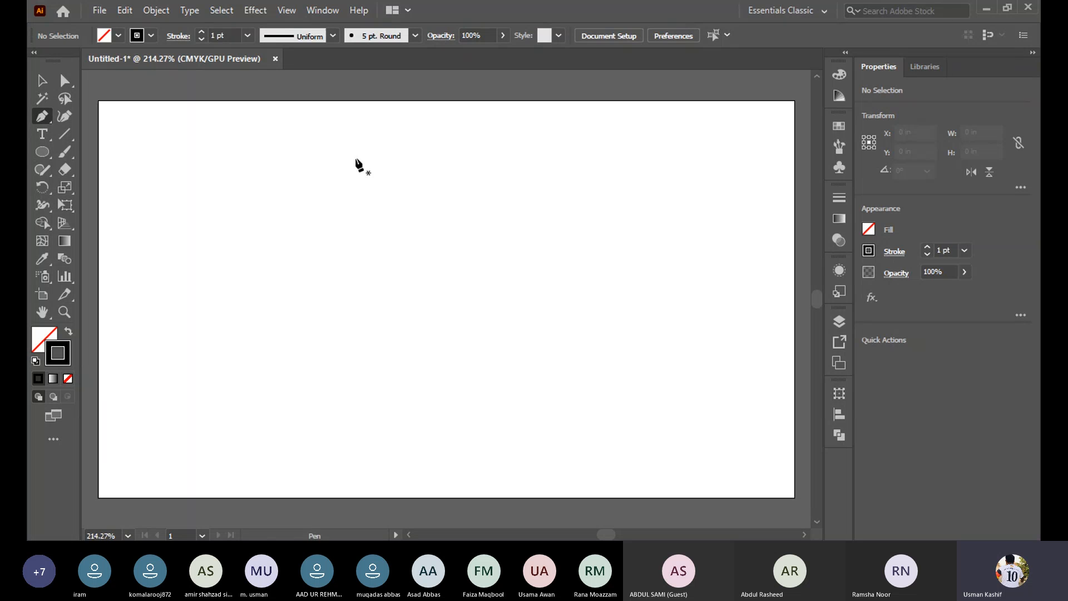
pyautogui.click(225, 250)
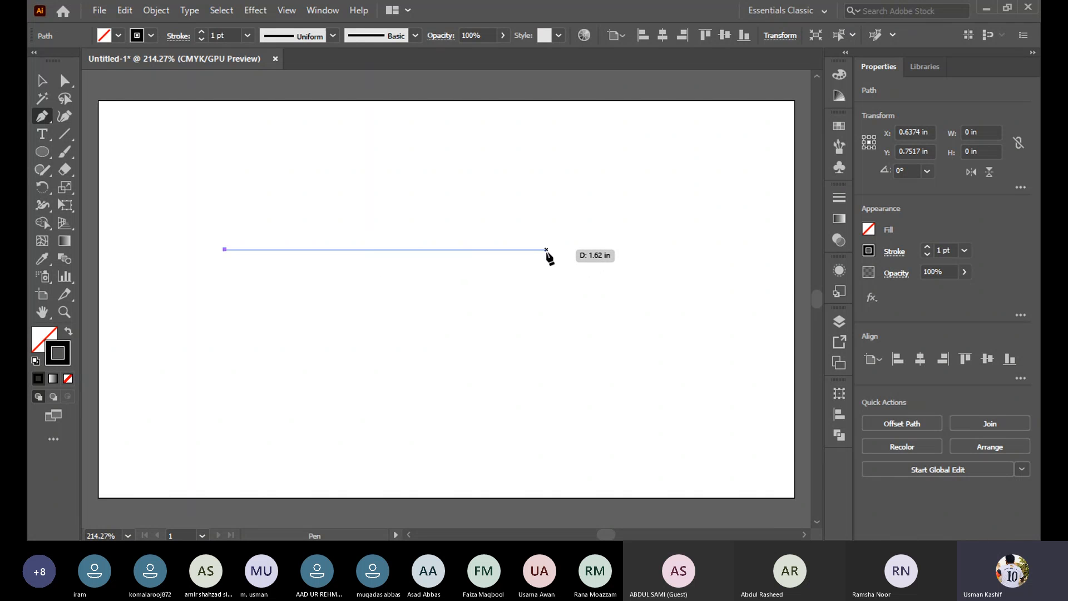
pyautogui.click(547, 250)
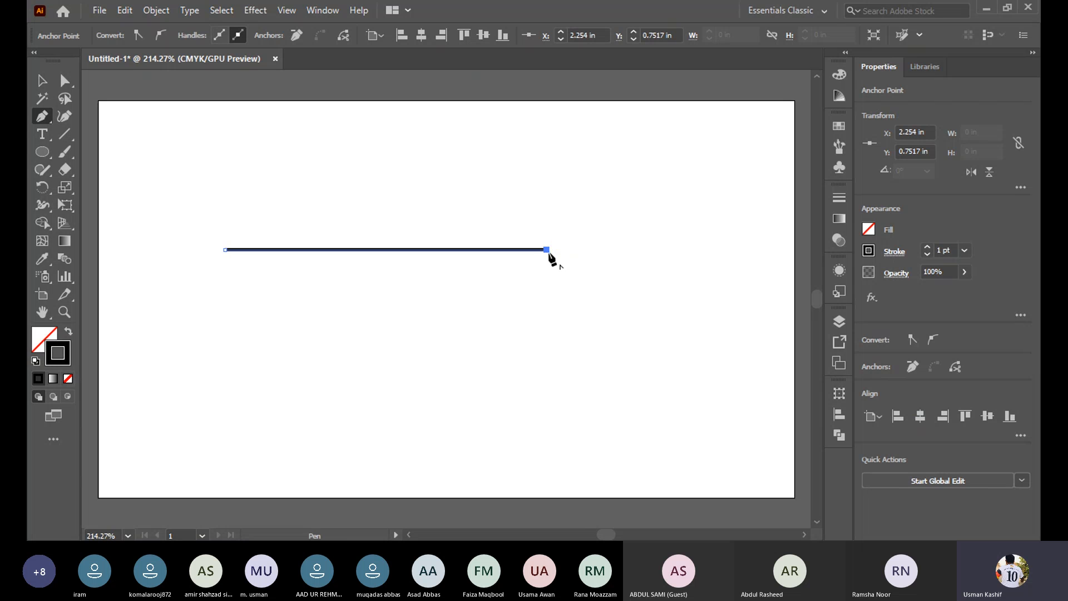
pyautogui.moveTo(549, 254); pyautogui.dragTo(550, 311)
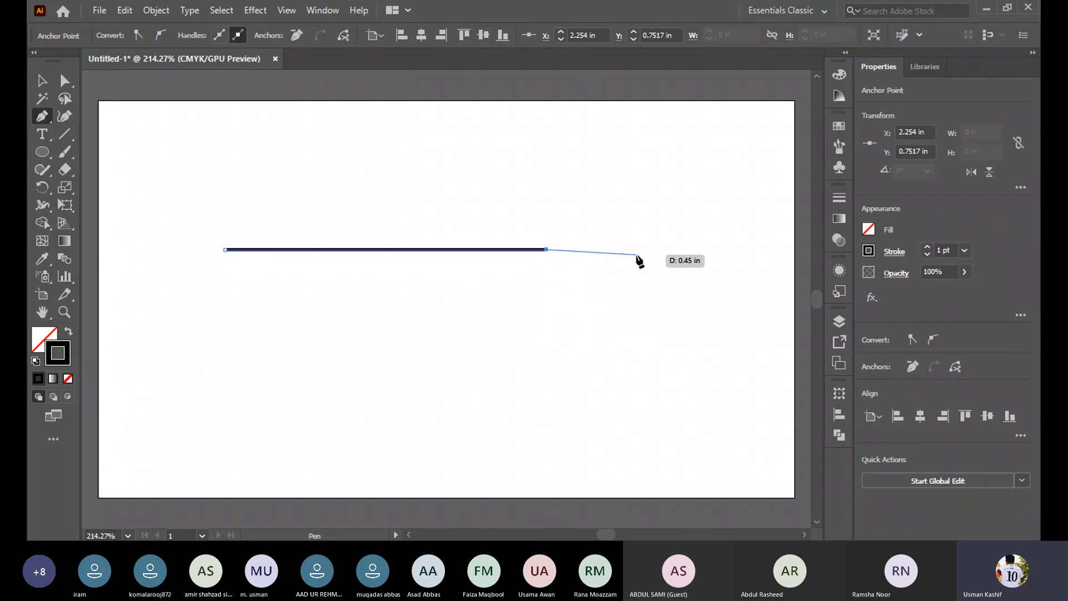
pyautogui.press('Escape')
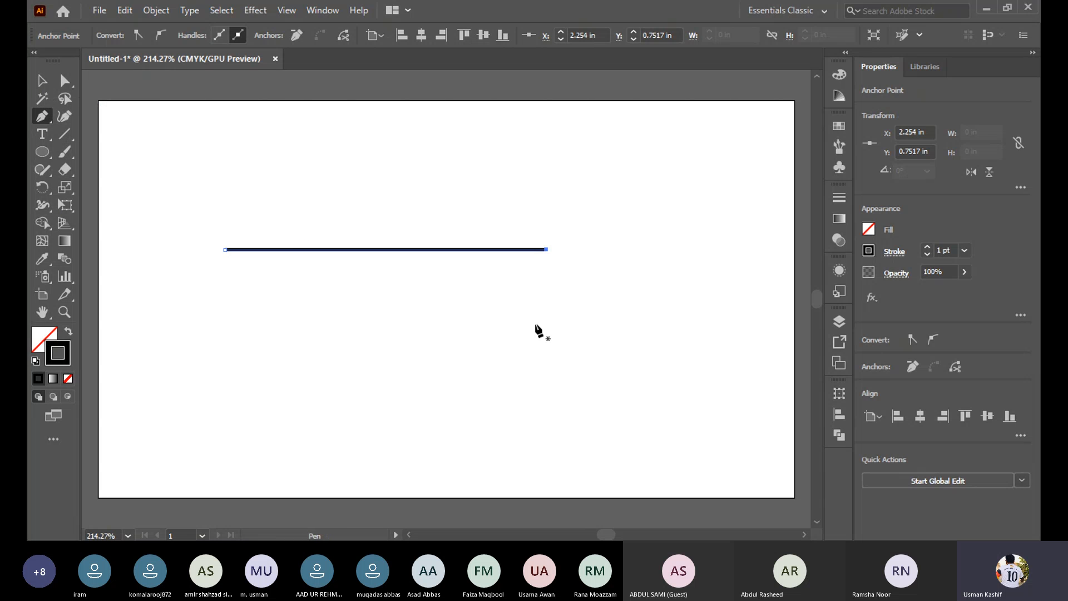
# Move the whole horizontal line closer to the artboard's upper edge with the Selection tool
pyautogui.click(38, 85)
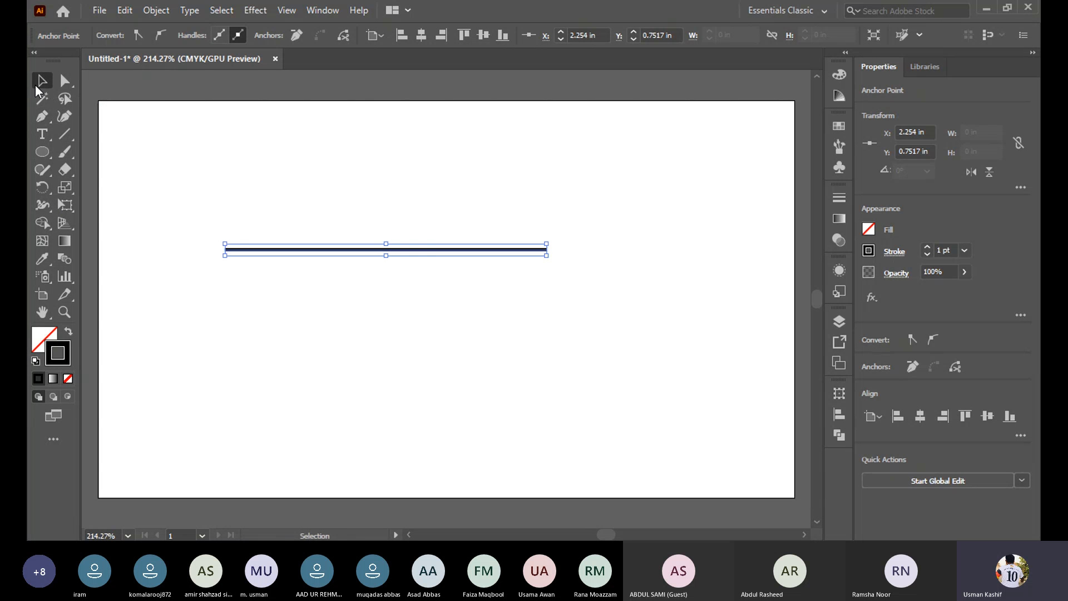
pyautogui.click(433, 292)
pyautogui.moveTo(435, 249); pyautogui.dragTo(455, 181)
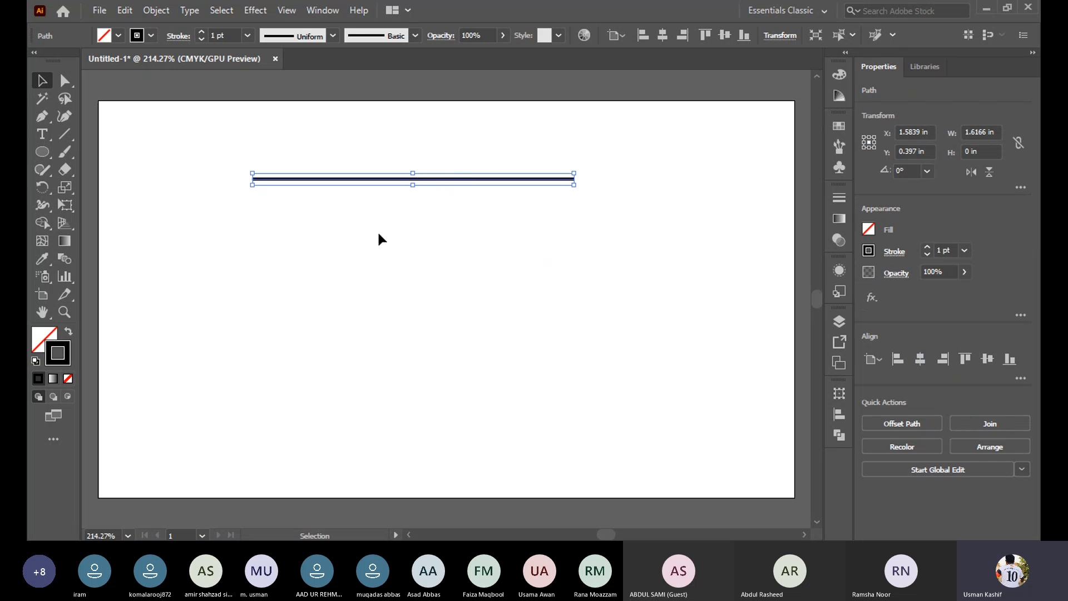
# Draw a second horizontal Pen line about 1.62 in long below the first, with both ends aligned to it
pyautogui.click(42, 116)
pyautogui.click(253, 178)
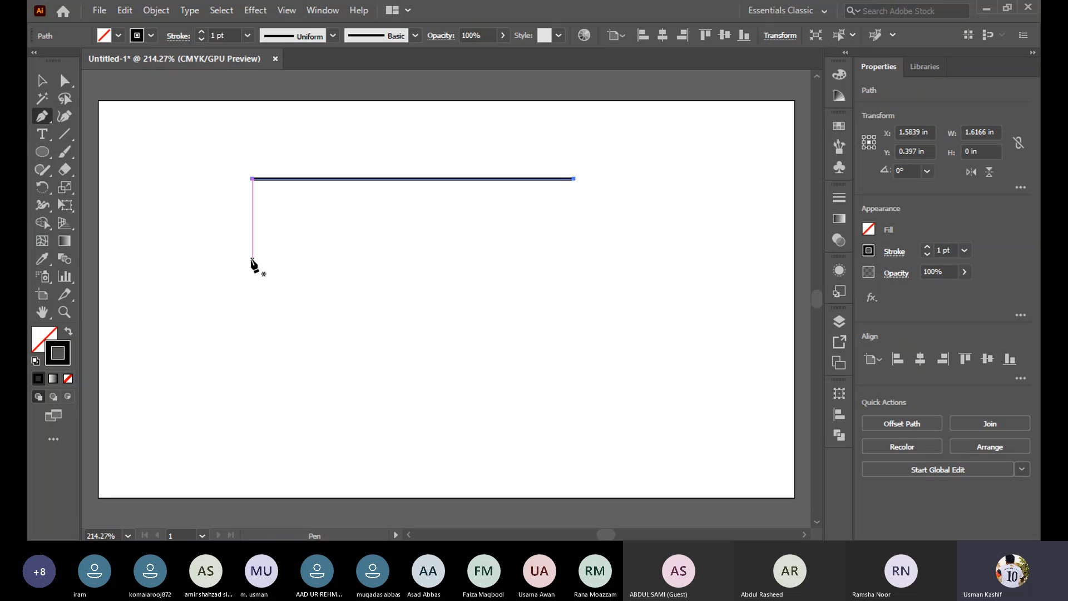
pyautogui.keyDown('ctrl'); pyautogui.click(251, 261); pyautogui.keyUp('ctrl')
pyautogui.click(252, 259)
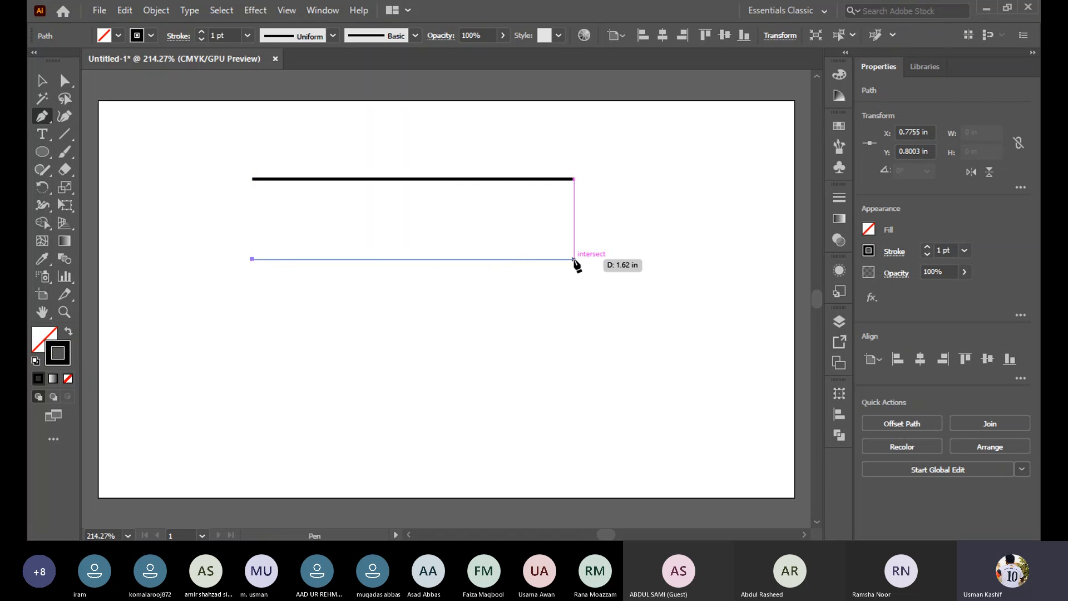
pyautogui.click(574, 259)
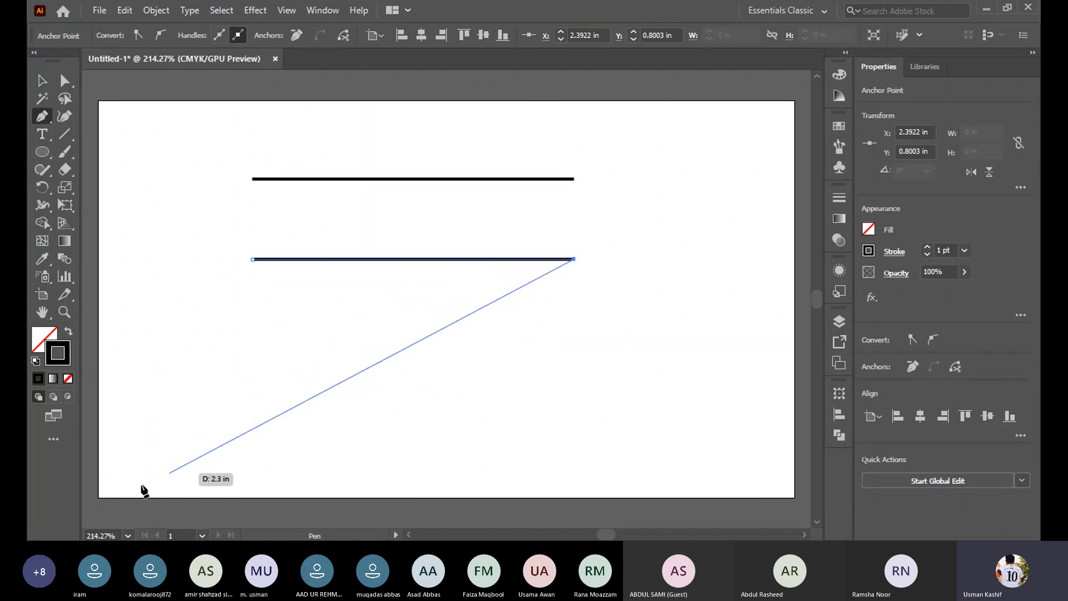
# Select the lower line as a whole with the Selection tool, then each of its end anchor points with Direct Selection
pyautogui.click(43, 82)
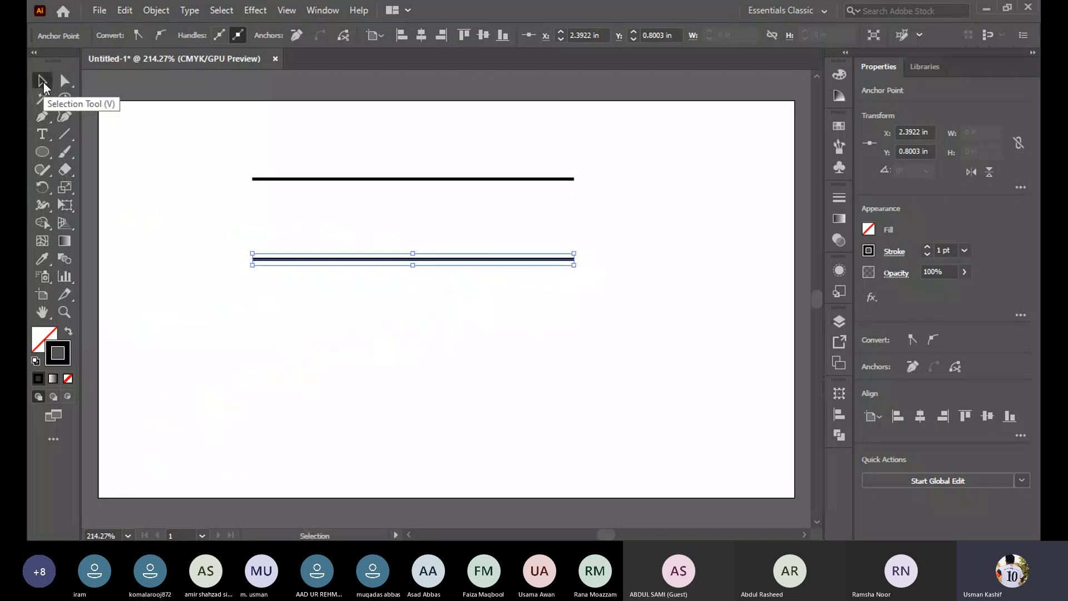
pyautogui.click(470, 331)
pyautogui.moveTo(423, 219); pyautogui.dragTo(456, 307)
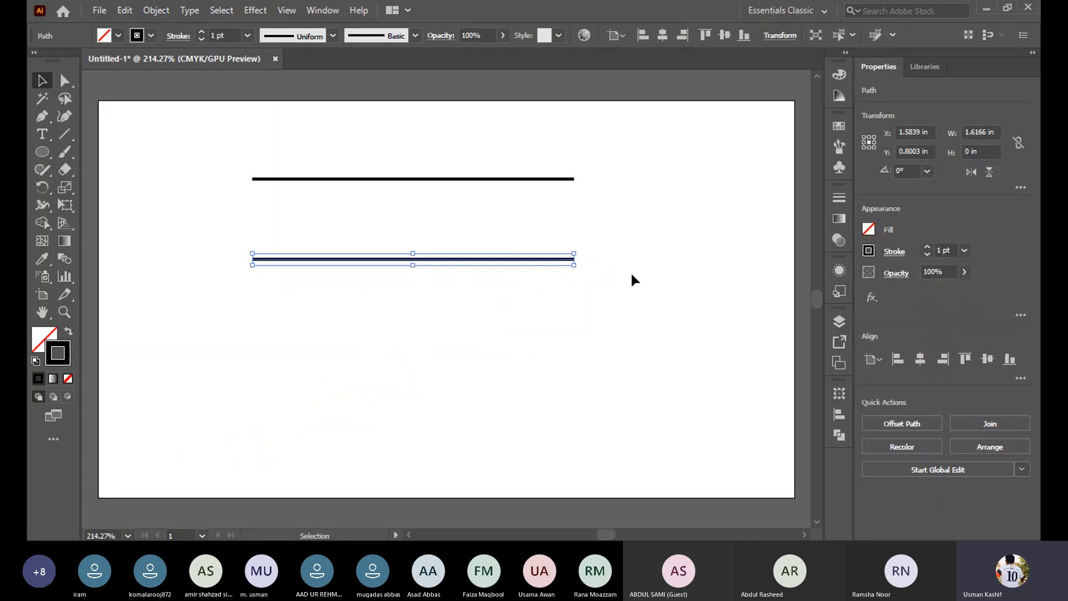
pyautogui.click(511, 372)
pyautogui.click(65, 81)
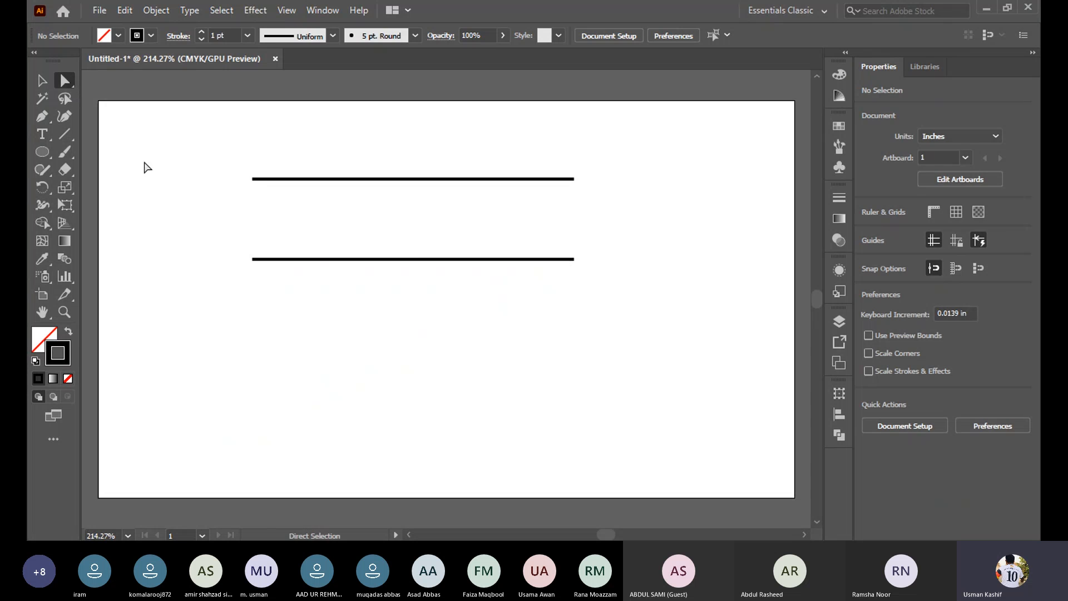
pyautogui.moveTo(207, 227); pyautogui.dragTo(294, 312)
pyautogui.moveTo(571, 235); pyautogui.dragTo(628, 334)
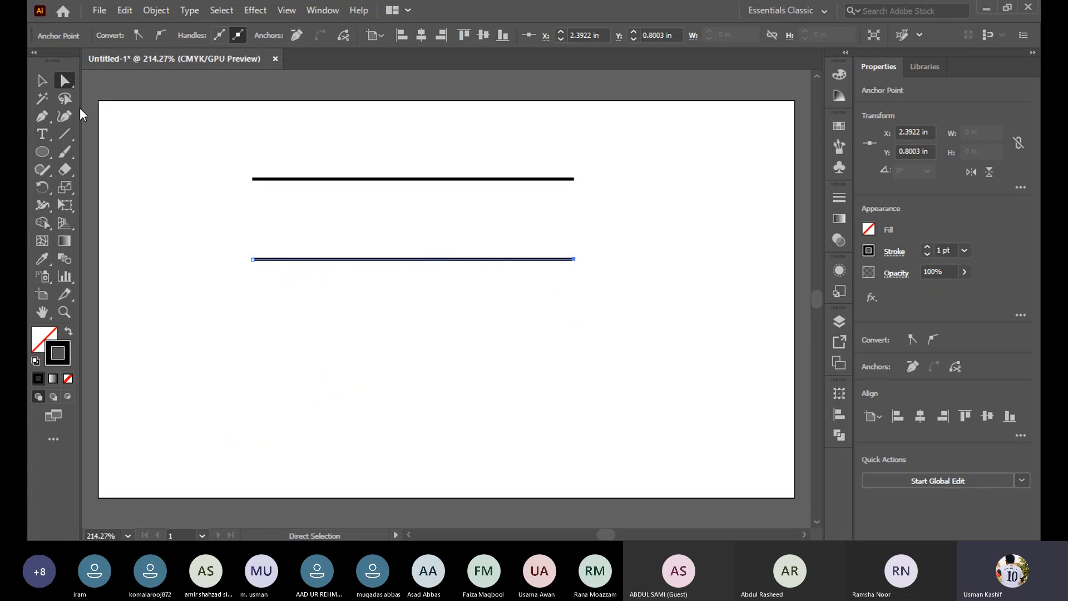
# Select both horizontal lines with the Selection tool and delete them
pyautogui.click(42, 81)
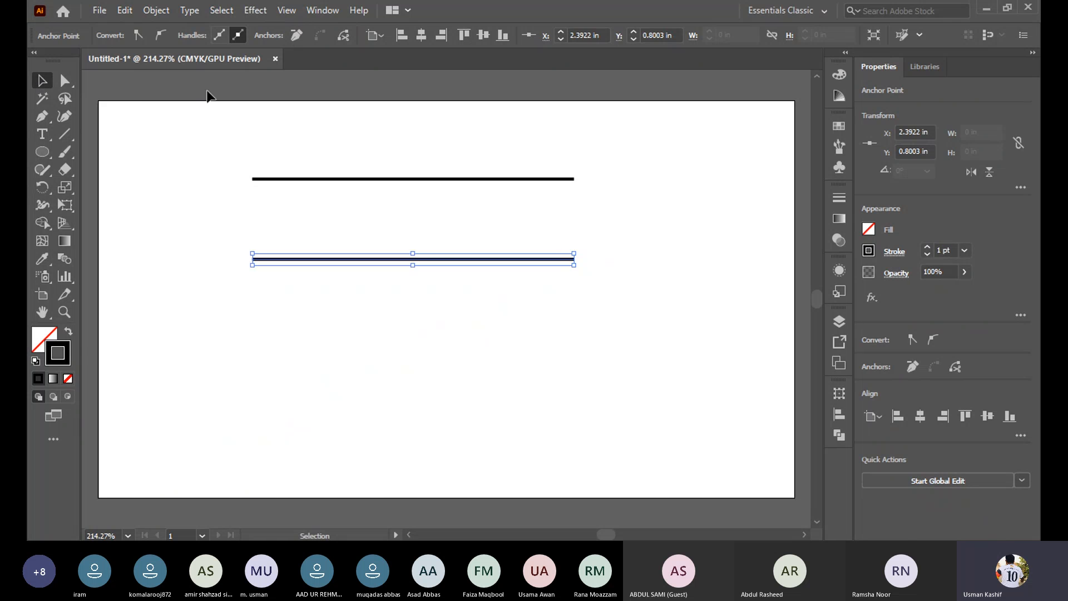
pyautogui.moveTo(205, 90); pyautogui.dragTo(614, 332)
pyautogui.press('Delete')
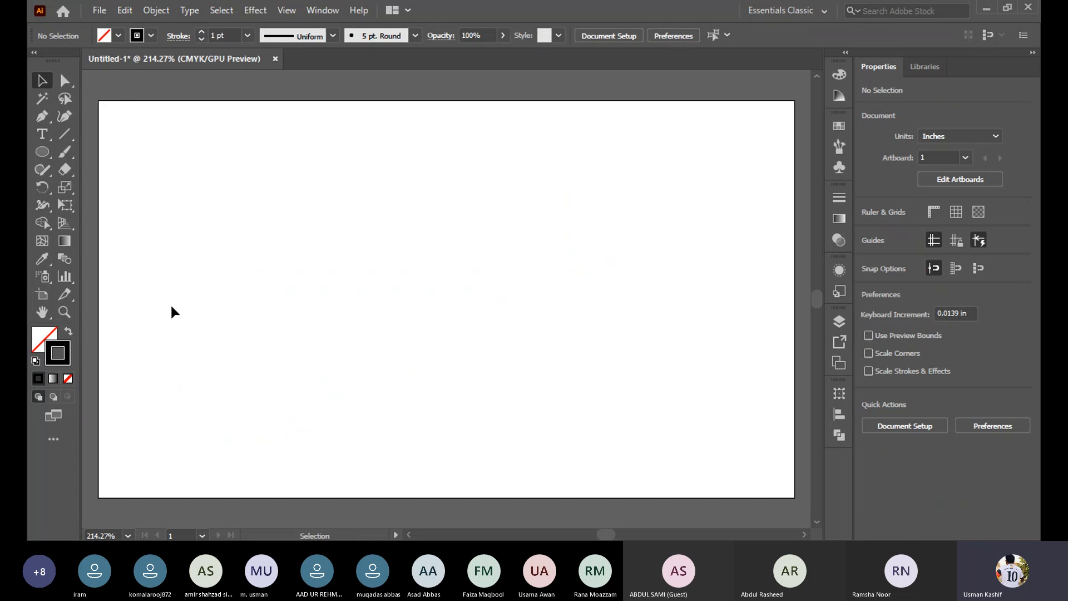
# Draw a closed rectangle about 0.93 in wide and 0.72 in high near the artboard's center with the Pen tool
pyautogui.click(44, 117)
pyautogui.click(327, 232)
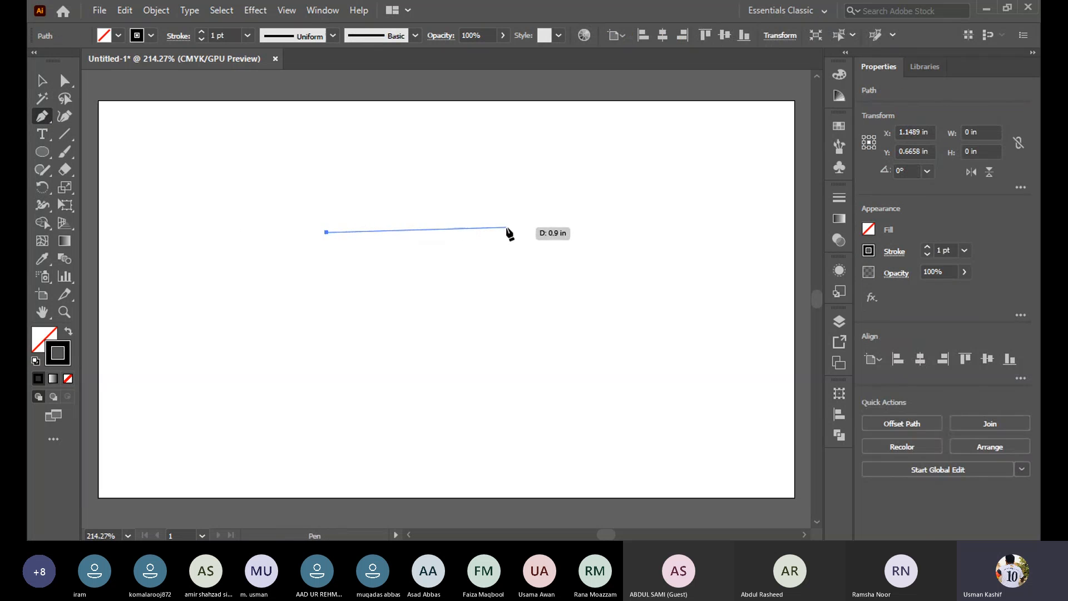
pyautogui.press('ctrl')
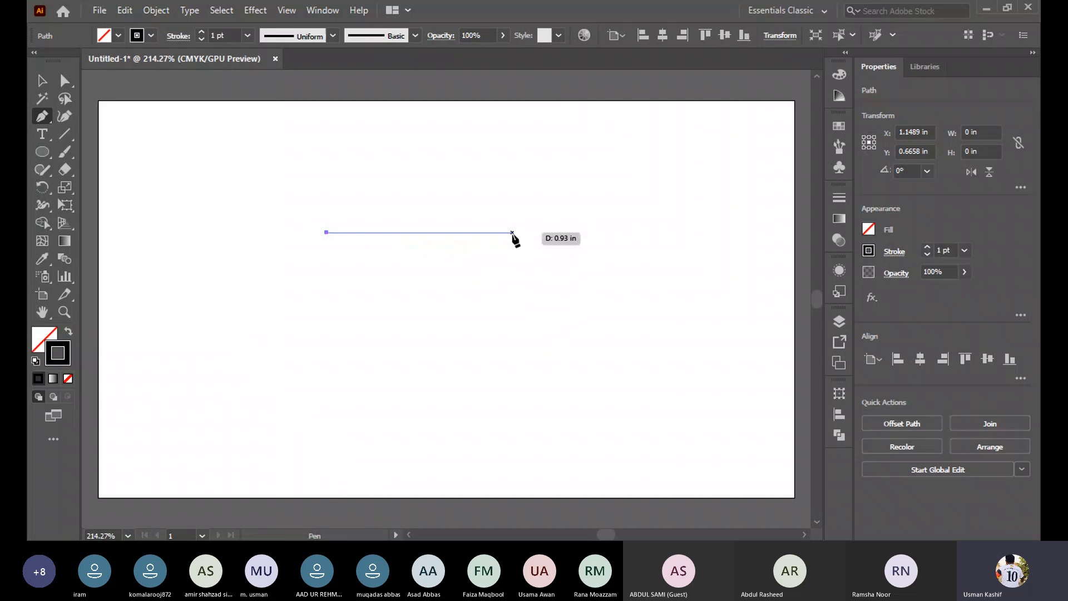
pyautogui.keyDown('shift'); pyautogui.click(512, 232); pyautogui.keyUp('shift')
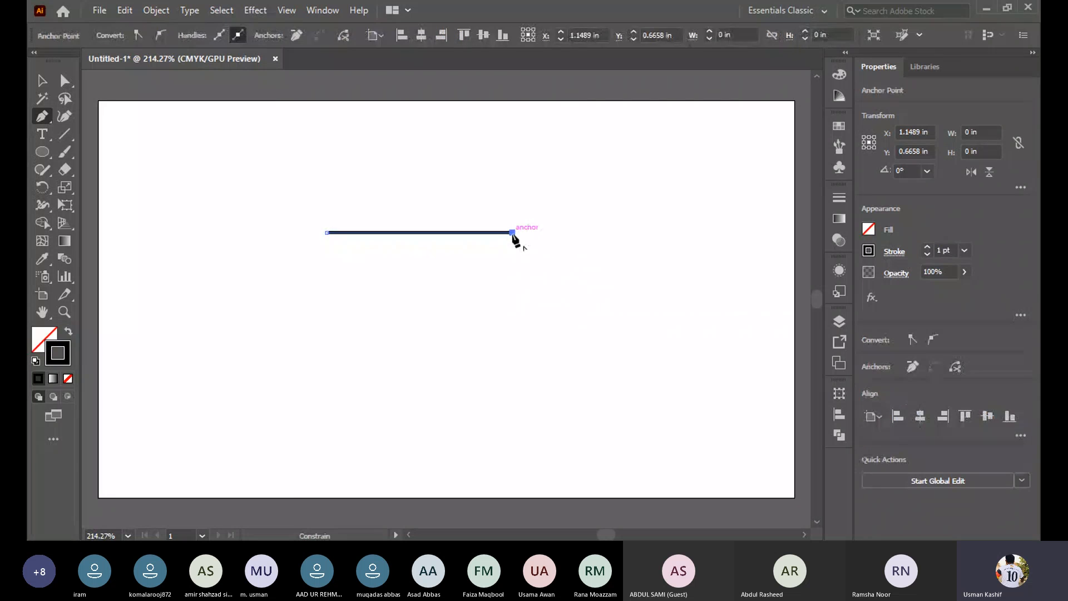
pyautogui.click(512, 376)
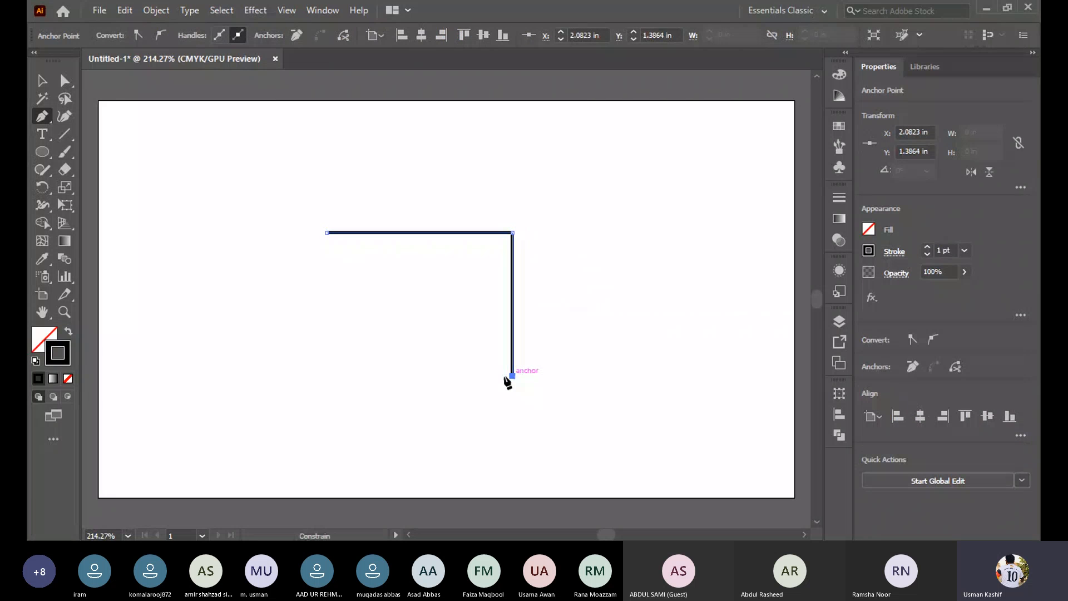
pyautogui.click(327, 376)
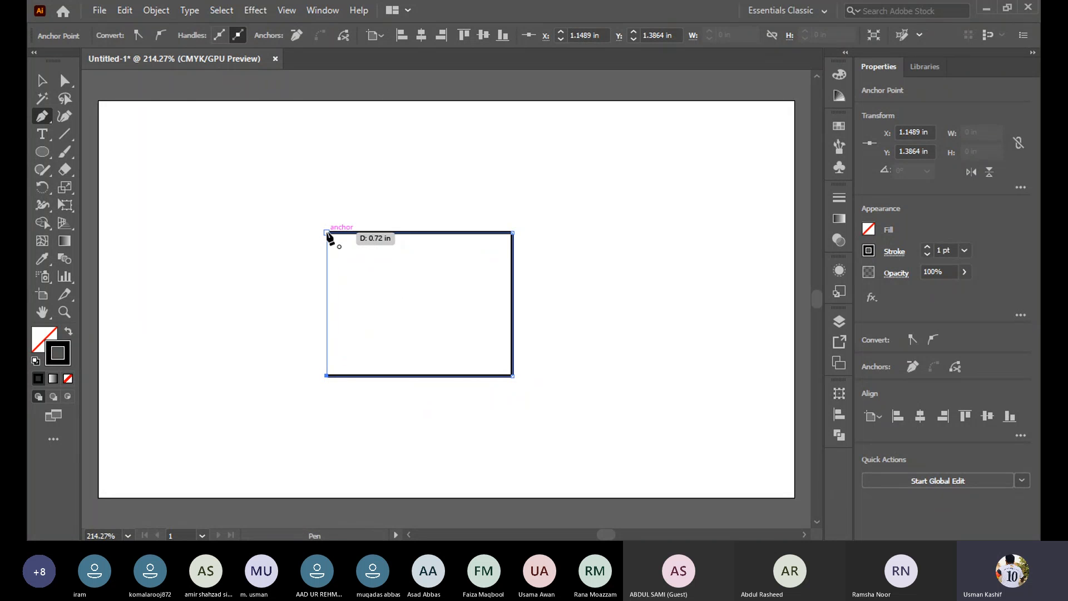
pyautogui.click(326, 232)
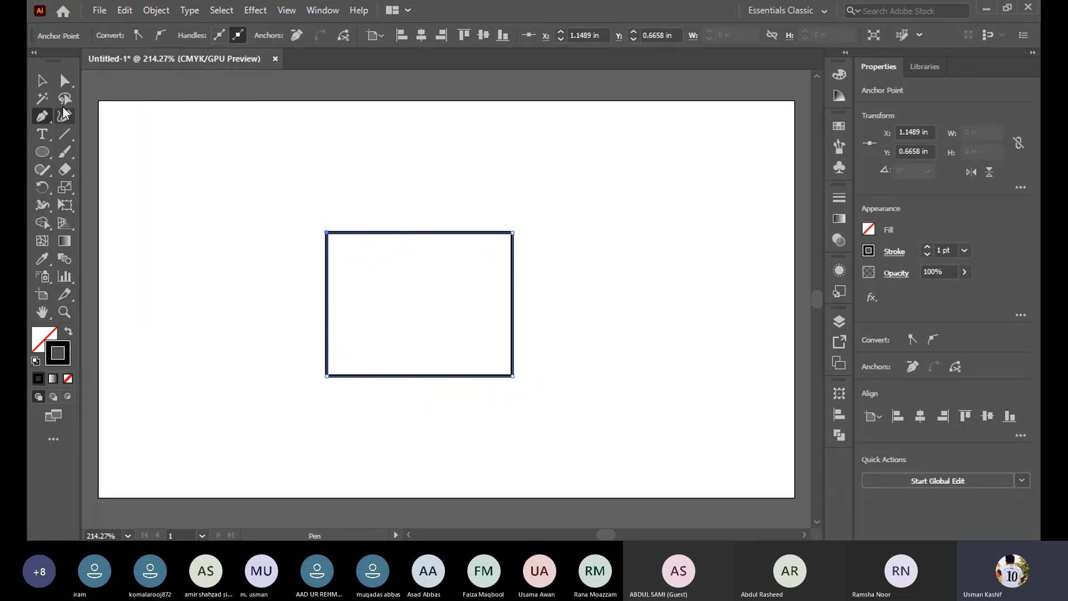
# Move the rectangle to the upper-left area of the artboard with the Selection tool
pyautogui.click(40, 81)
pyautogui.click(601, 189)
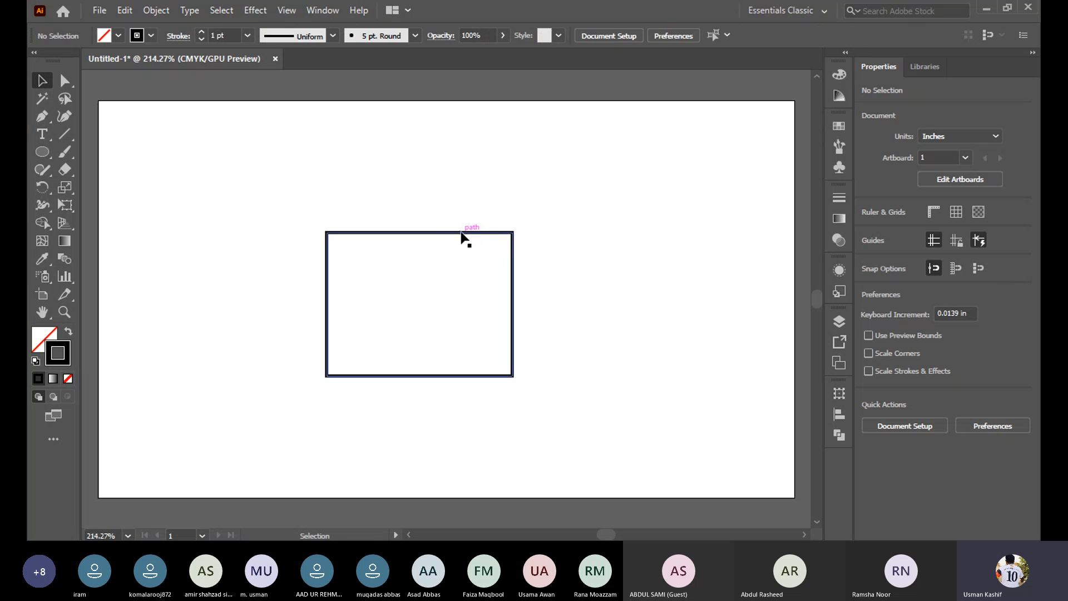
pyautogui.moveTo(460, 234); pyautogui.dragTo(338, 174)
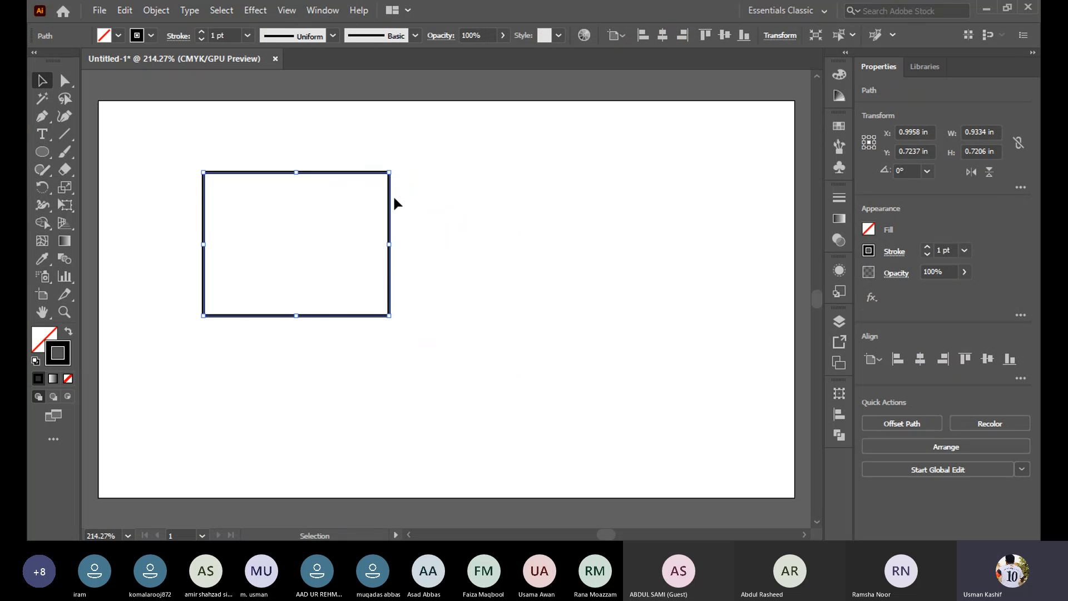
# Draw a closed Pen triangle about 0.59 in wide and 0.72 in high beside the rectangle, aligned with its upper and lower edges
pyautogui.click(41, 116)
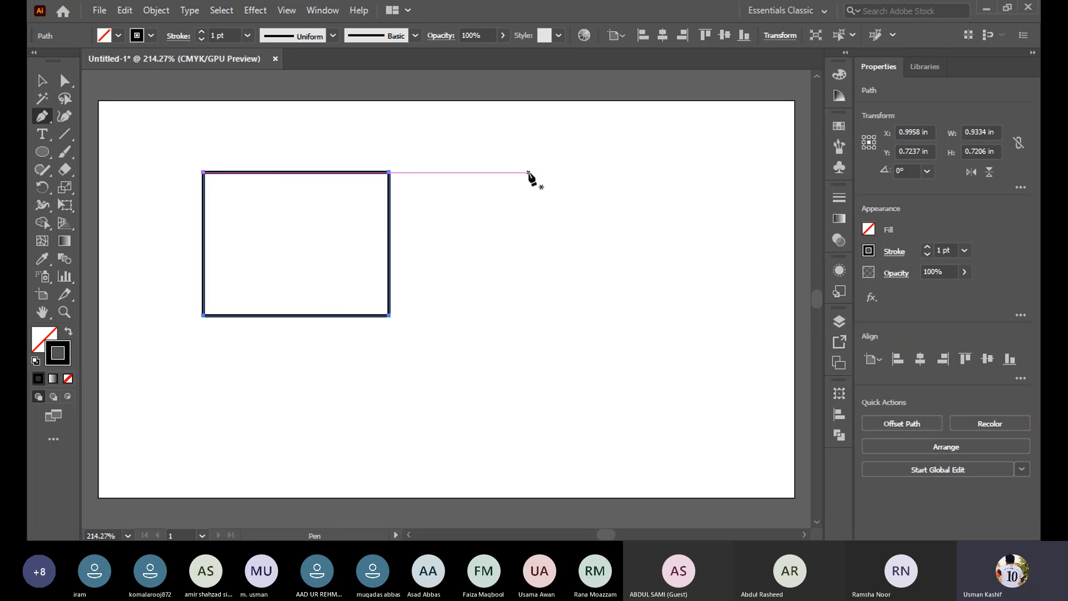
pyautogui.click(528, 172)
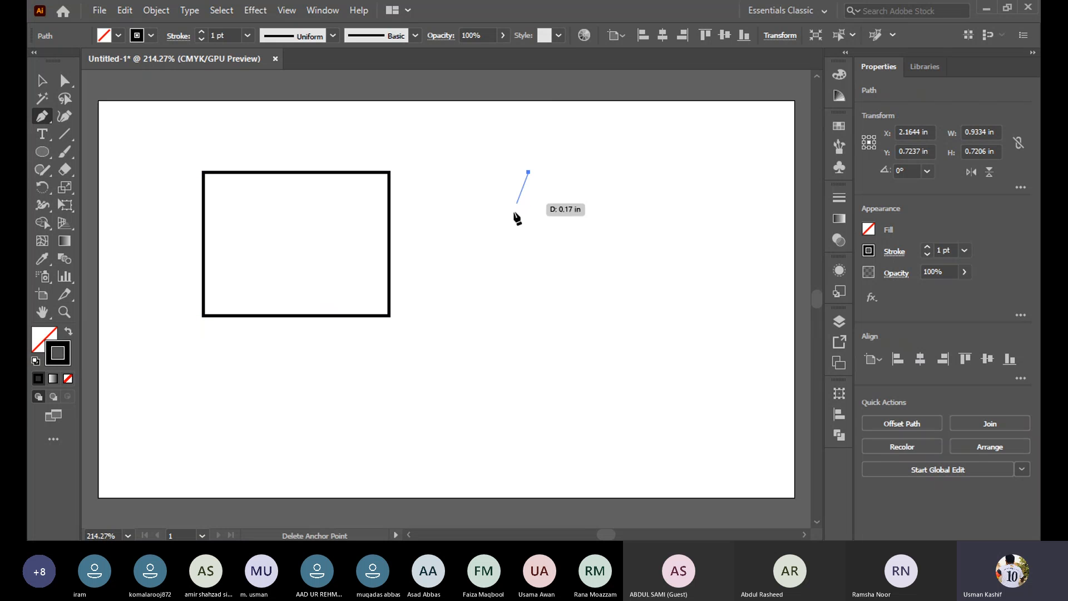
pyautogui.click(472, 316)
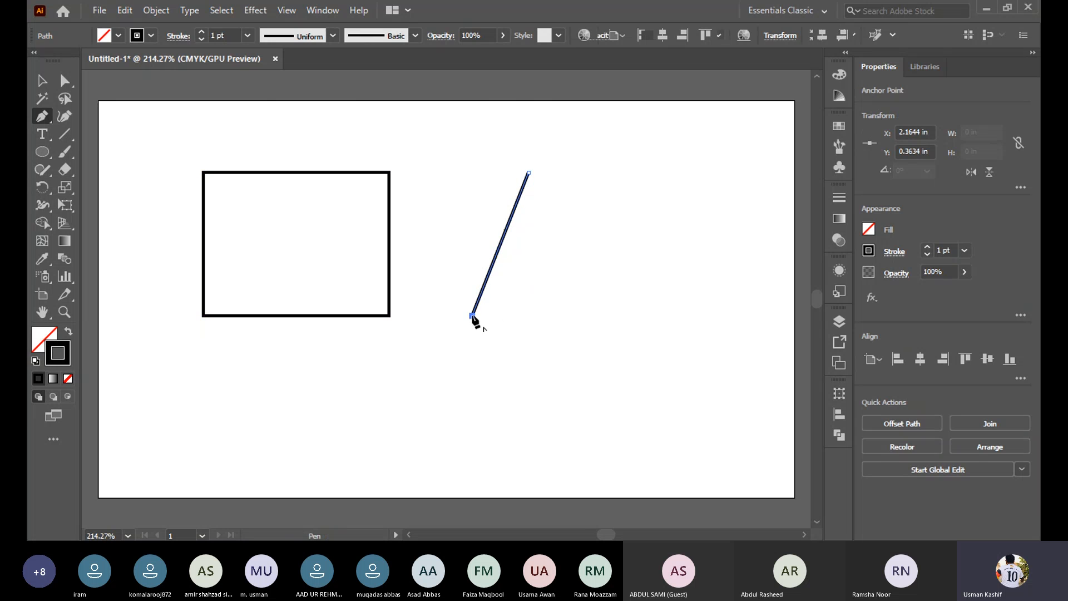
pyautogui.click(590, 316)
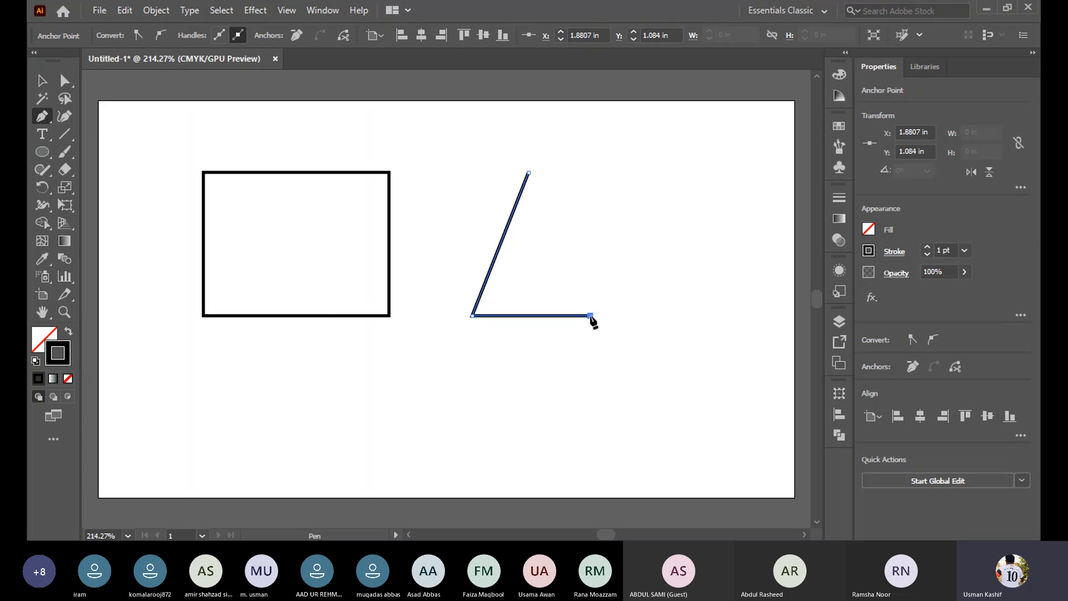
pyautogui.click(530, 174)
# Move the triangle onto the rectangle, centered horizontally and with its base extending below the rectangle's lower edge
pyautogui.press('v')
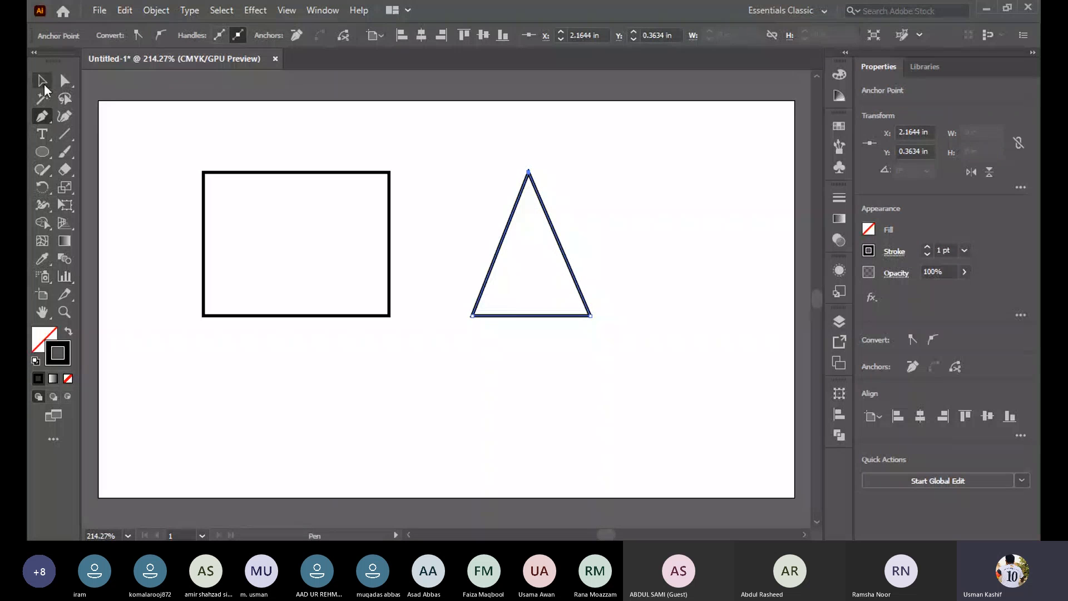
pyautogui.click(669, 200)
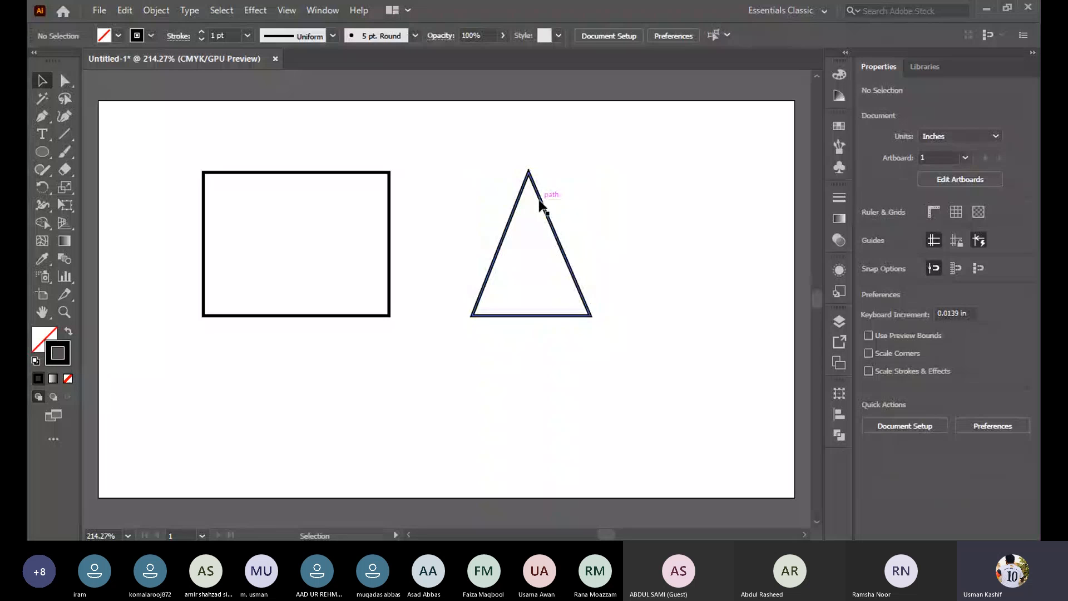
pyautogui.moveTo(539, 200); pyautogui.dragTo(512, 183)
pyautogui.click(516, 236)
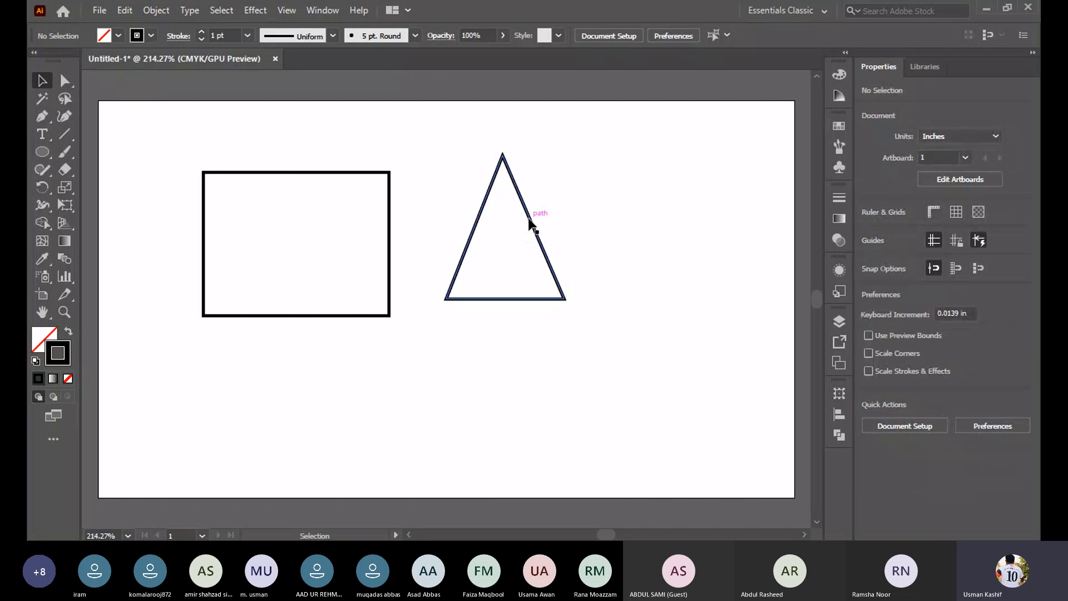
pyautogui.moveTo(529, 218); pyautogui.dragTo(322, 263)
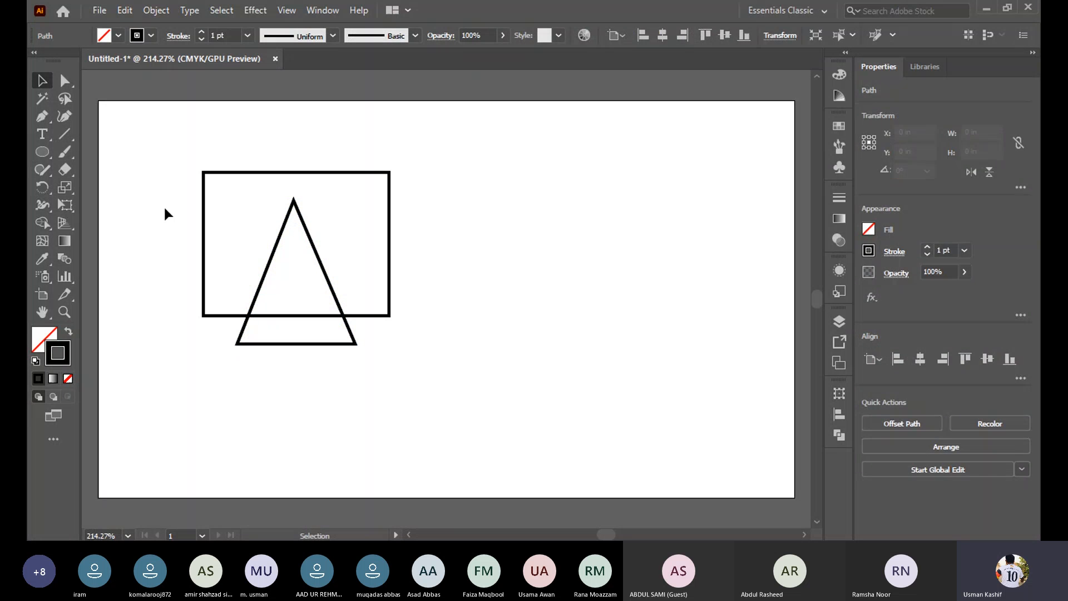
# Select the rectangle and triangle together, move them to the artboard's upper-left corner and deselect them
pyautogui.moveTo(161, 136); pyautogui.dragTo(463, 396)
pyautogui.click(272, 257)
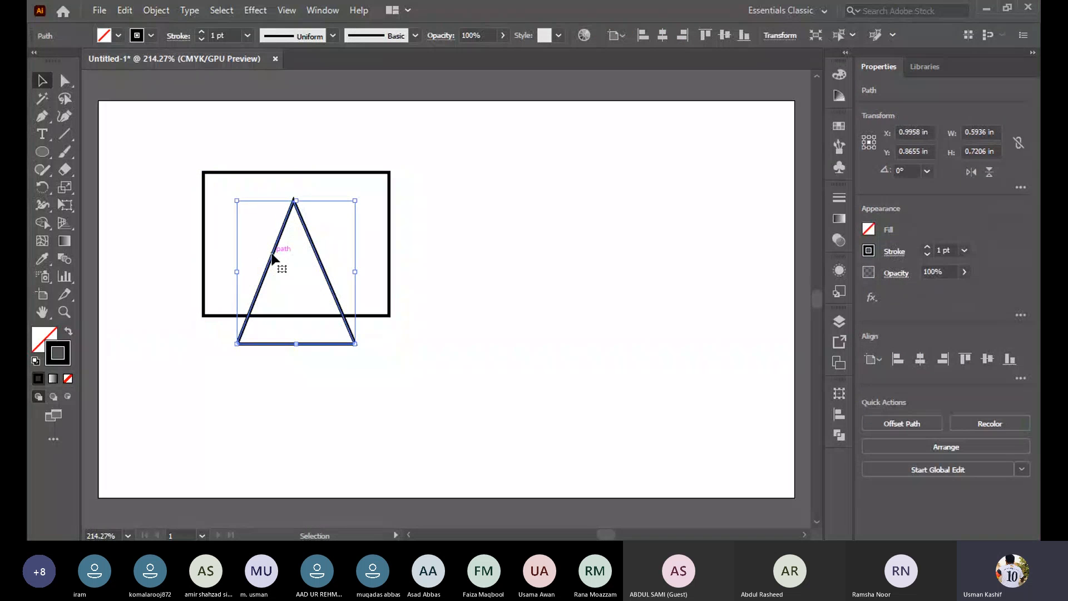
pyautogui.click(149, 189)
pyautogui.moveTo(220, 157); pyautogui.dragTo(398, 246)
pyautogui.moveTo(162, 148); pyautogui.dragTo(413, 382)
pyautogui.moveTo(328, 174); pyautogui.dragTo(238, 138)
pyautogui.click(424, 183)
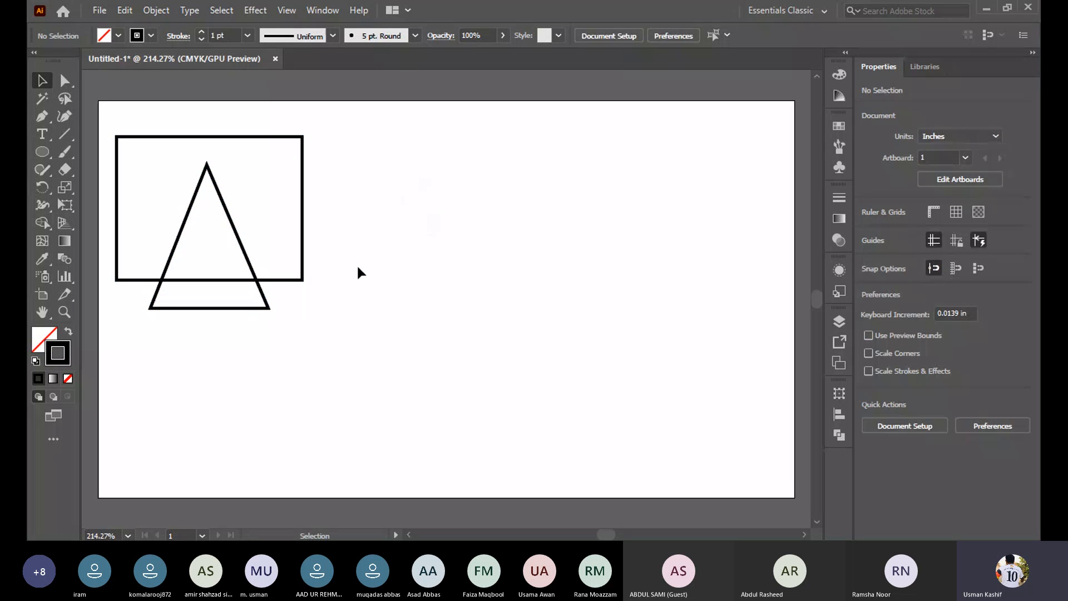
# Draw a closed straight-sided Pen shape about 1.74 in wide and 1 in high beside the rectangle, with three upper peaks and a jagged base
pyautogui.click(43, 116)
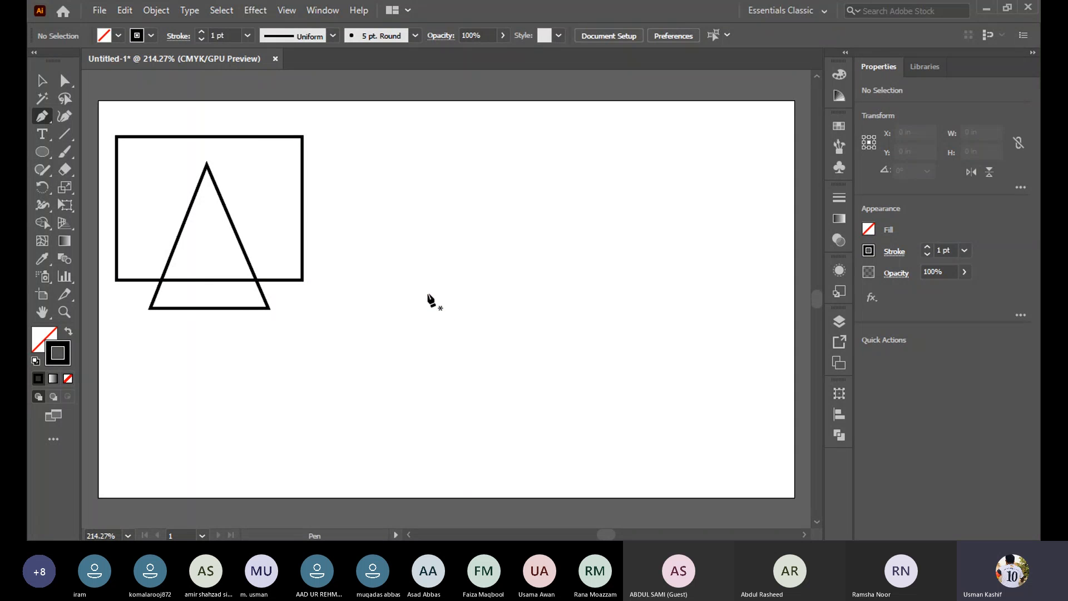
pyautogui.moveTo(427, 293); pyautogui.dragTo(452, 228)
pyautogui.click(477, 170)
pyautogui.click(535, 279)
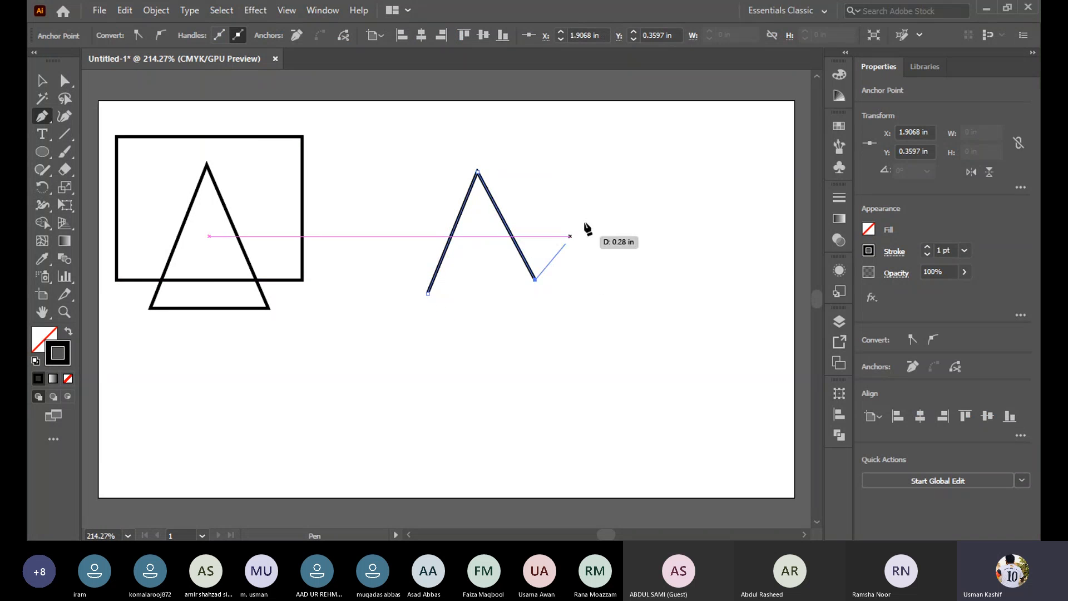
pyautogui.click(615, 140)
pyautogui.click(674, 258)
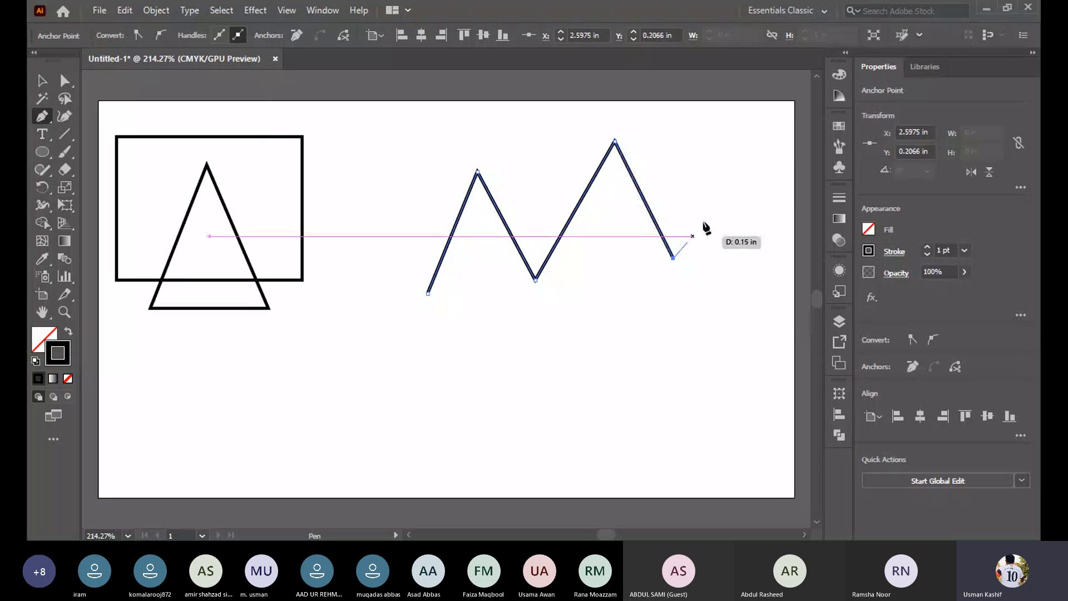
pyautogui.click(755, 141)
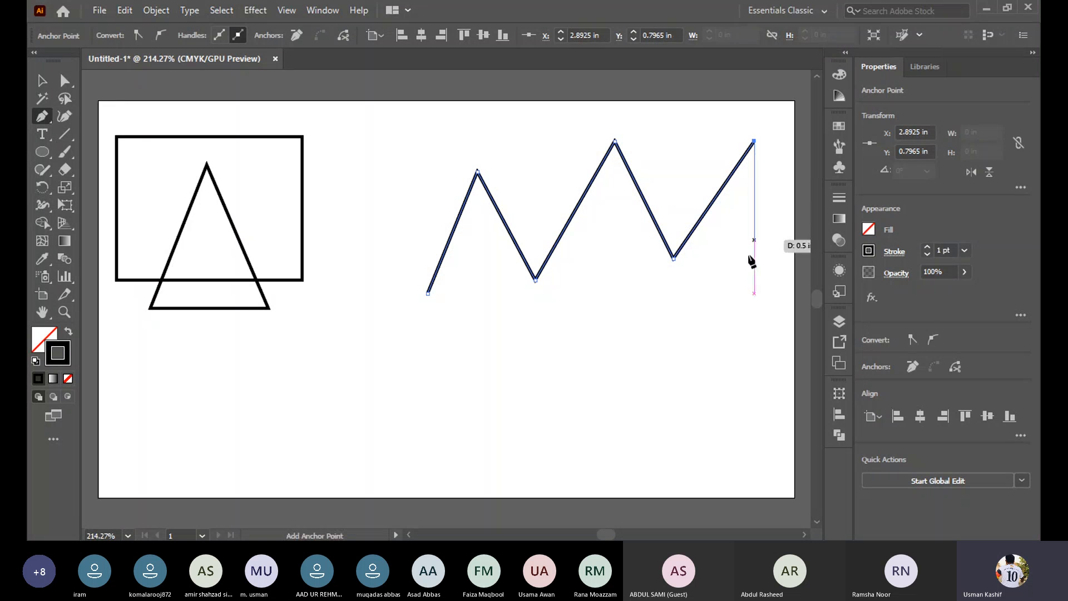
pyautogui.click(774, 284)
pyautogui.click(670, 315)
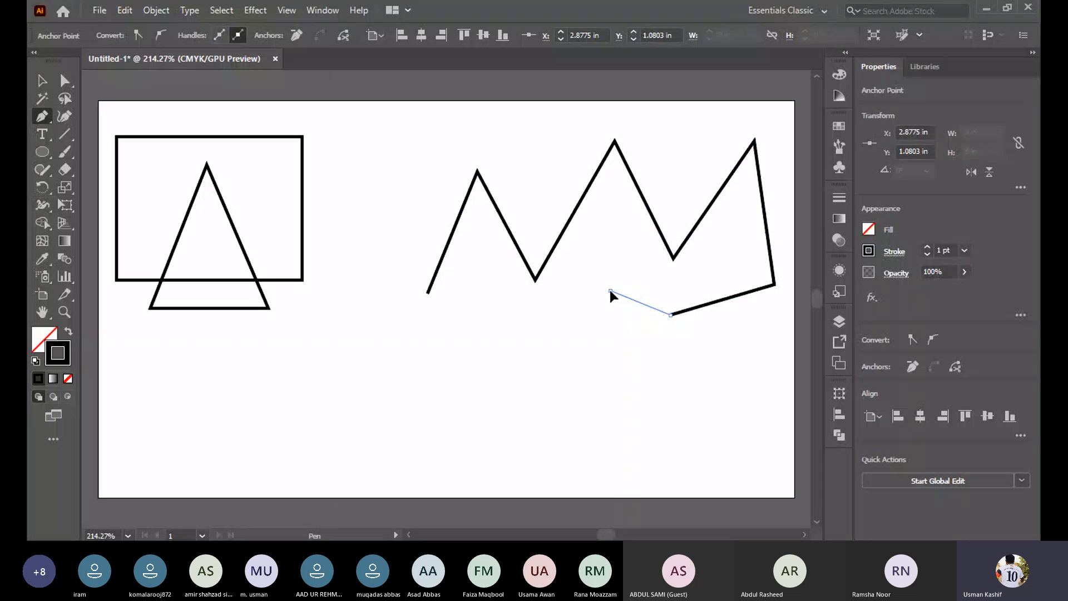
pyautogui.click(610, 291)
pyautogui.click(540, 336)
pyautogui.click(500, 300)
pyautogui.click(428, 340)
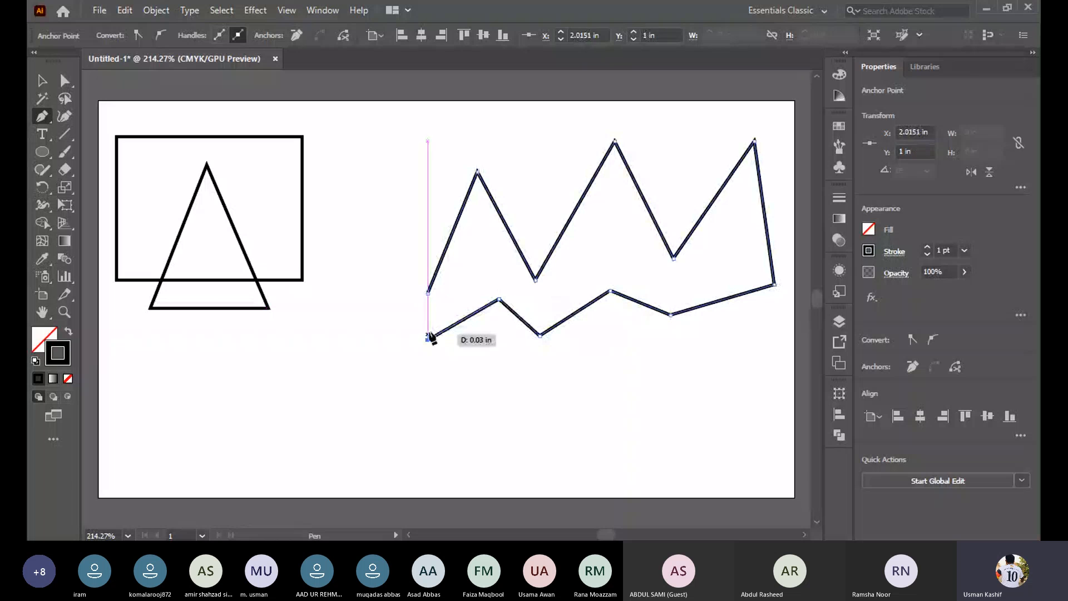
pyautogui.click(427, 293)
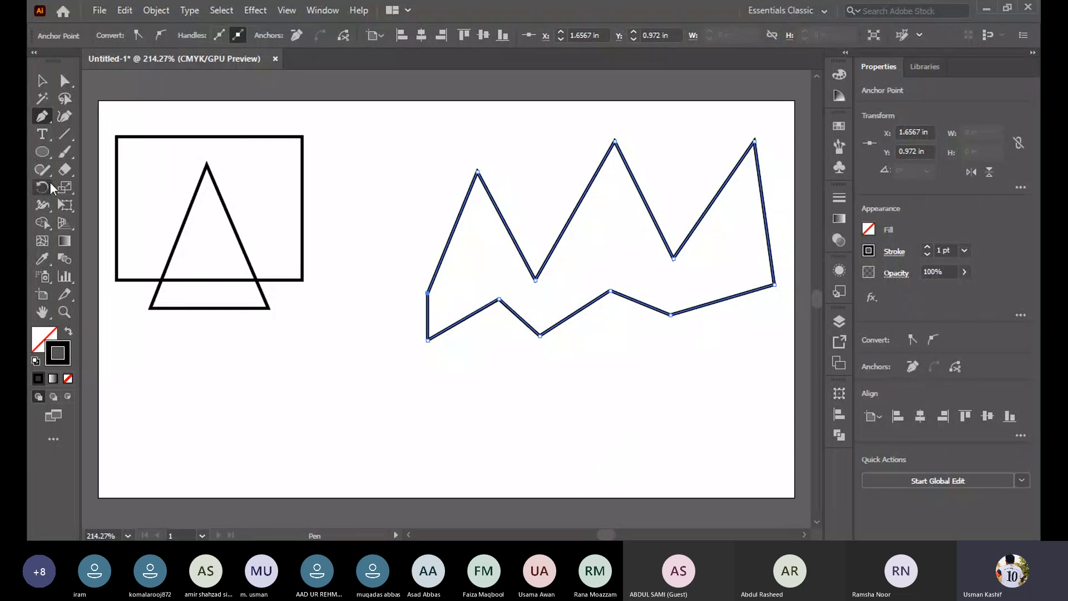
# Move the closed three-peaked shape down toward the artboard's center with the Selection tool and delete it
pyautogui.click(56, 76)
pyautogui.moveTo(567, 233); pyautogui.dragTo(490, 266)
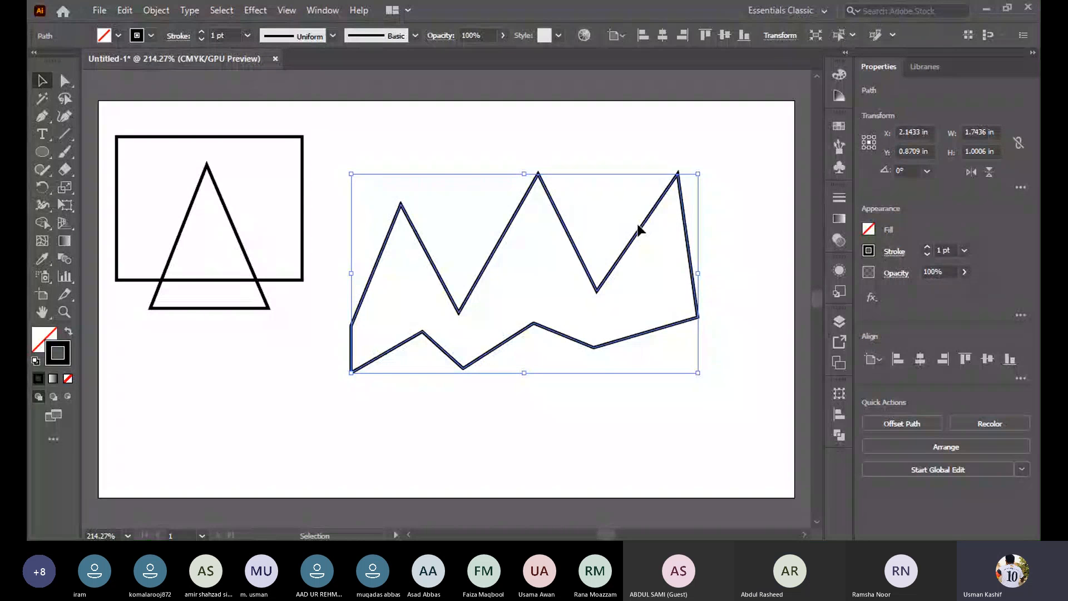
pyautogui.moveTo(646, 222); pyautogui.dragTo(631, 257)
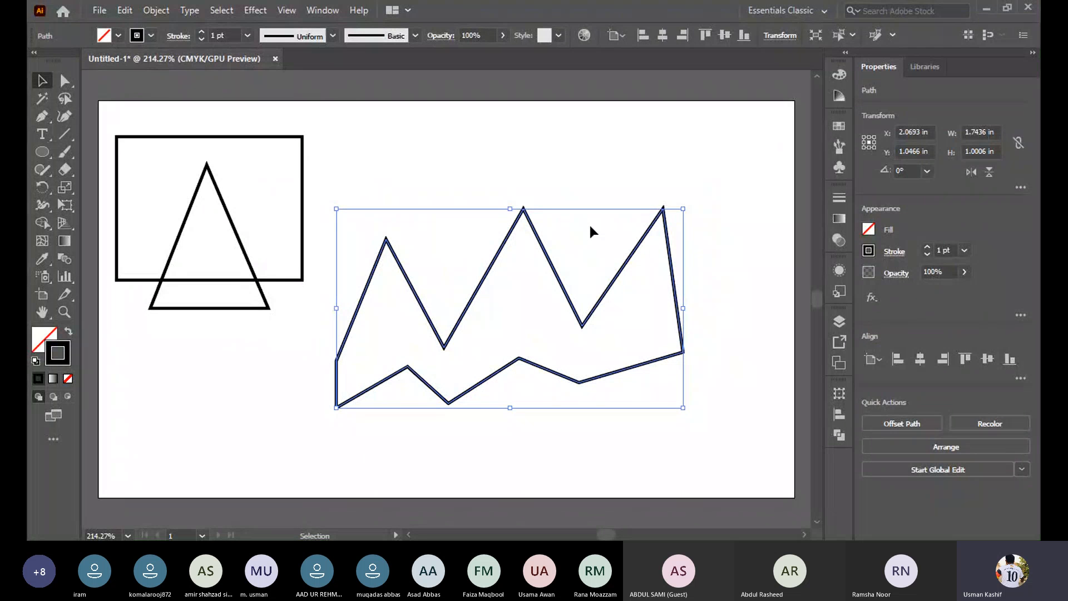
pyautogui.press('Delete')
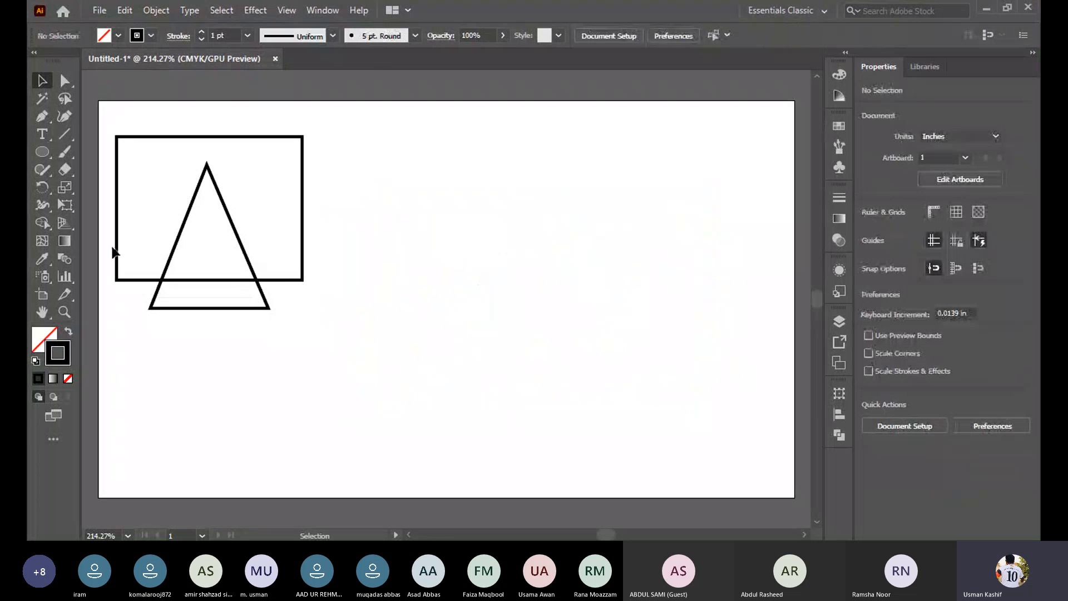
# Draw an irregular straight-segment Pen path about 2.79 in wide and 1.42 in high across the artboard, leaving its two ends open
pyautogui.click(48, 113)
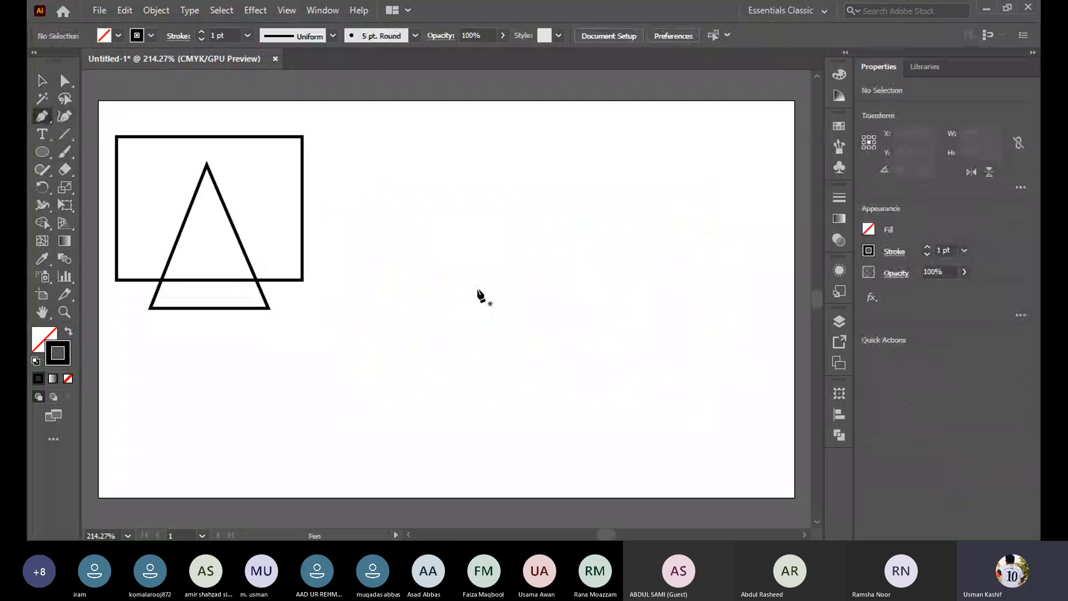
pyautogui.click(369, 217)
pyautogui.click(539, 190)
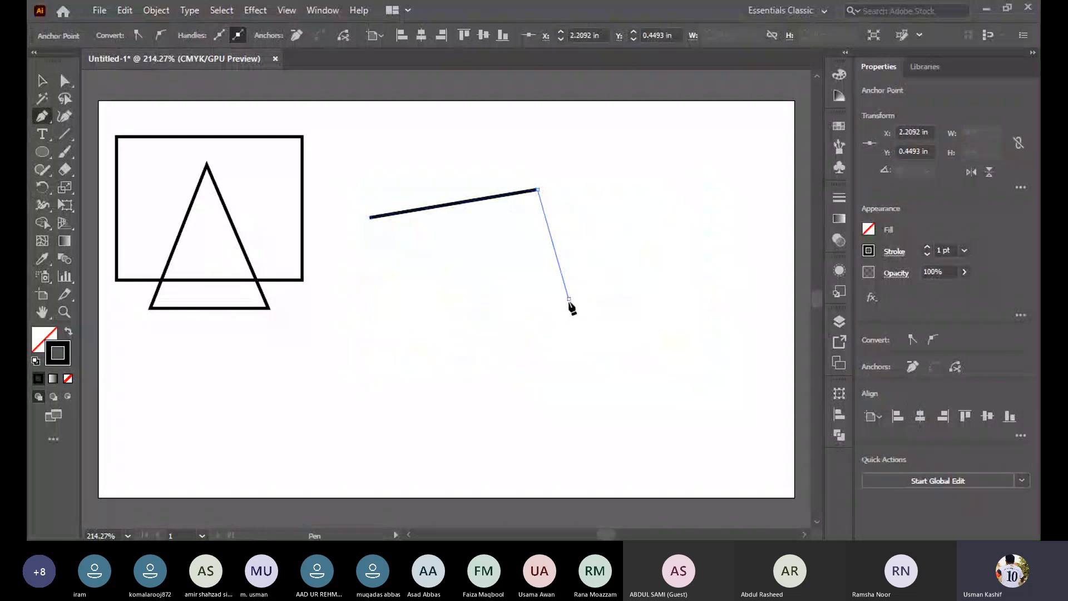
pyautogui.click(568, 299)
pyautogui.click(691, 198)
pyautogui.click(720, 304)
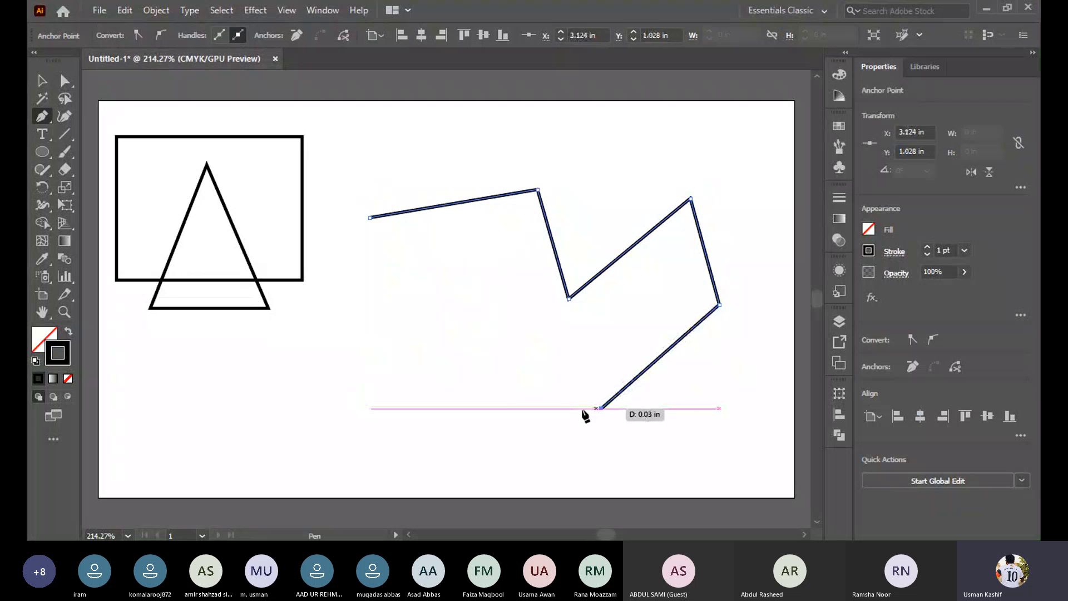
pyautogui.click(602, 409)
pyautogui.click(378, 384)
pyautogui.click(490, 269)
pyautogui.click(299, 403)
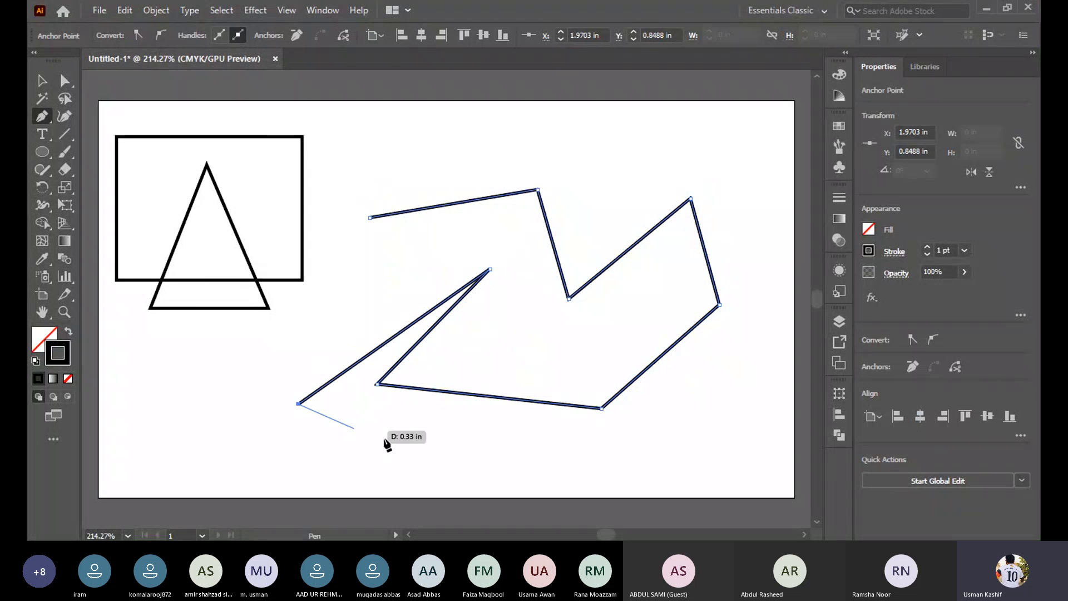
pyautogui.click(439, 447)
pyautogui.click(211, 472)
pyautogui.click(296, 357)
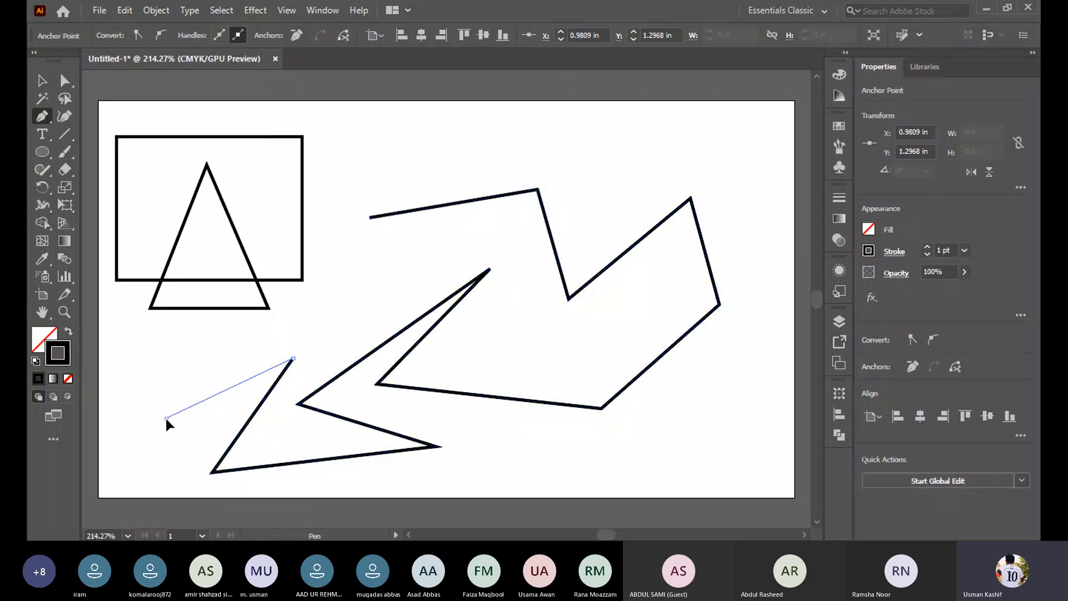
pyautogui.click(167, 417)
pyautogui.click(166, 359)
pyautogui.click(333, 294)
pyautogui.click(326, 332)
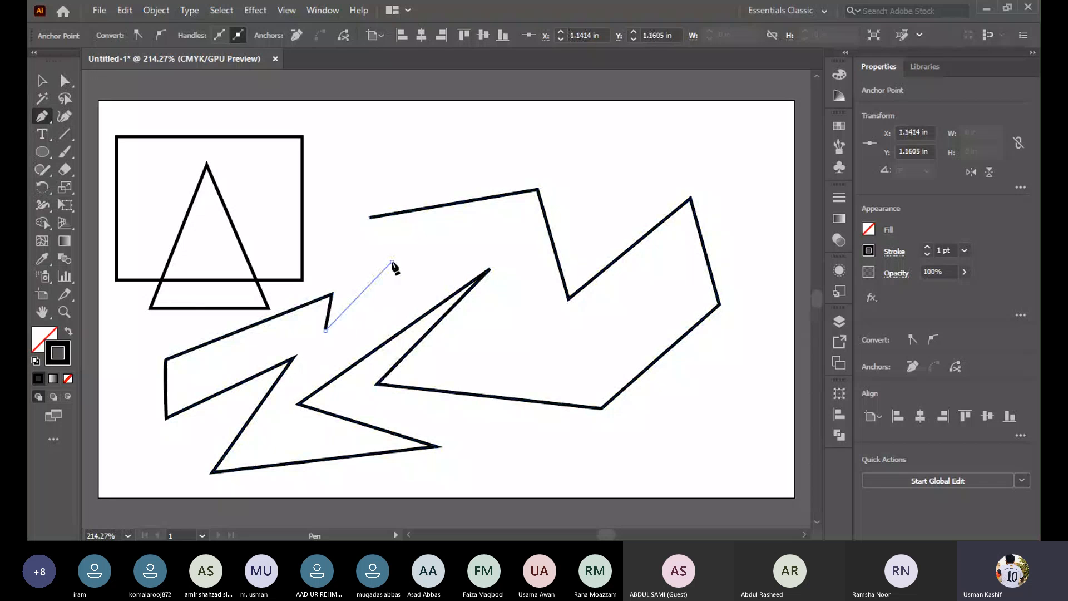
pyautogui.click(392, 260)
pyautogui.click(507, 256)
pyautogui.click(501, 389)
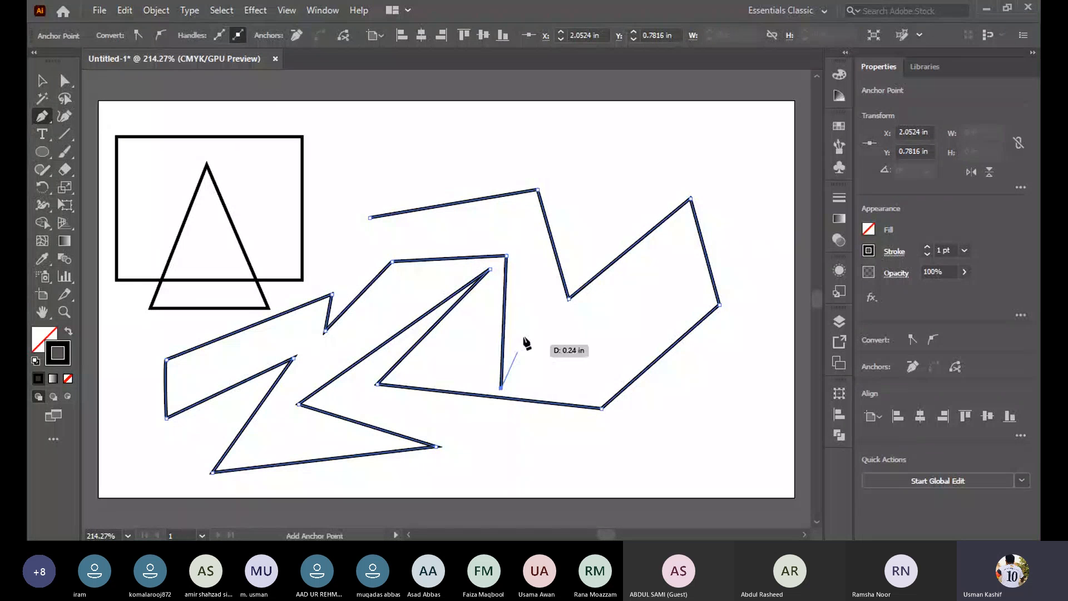
pyautogui.click(535, 308)
pyautogui.click(526, 237)
pyautogui.click(377, 243)
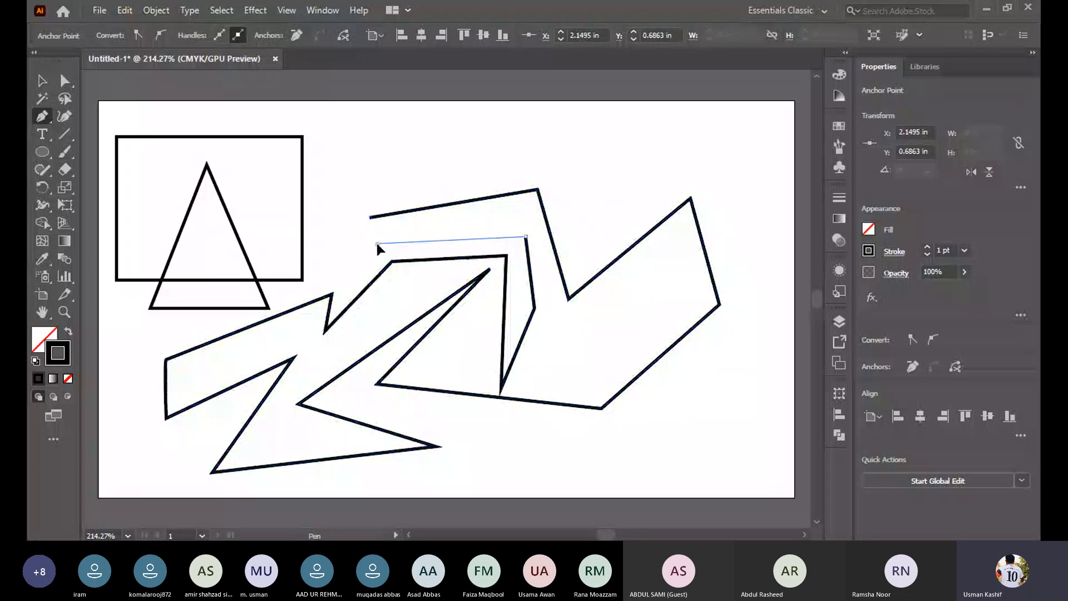
# Move the open angular path slightly to the right with the Selection tool and deselect it
pyautogui.click(42, 80)
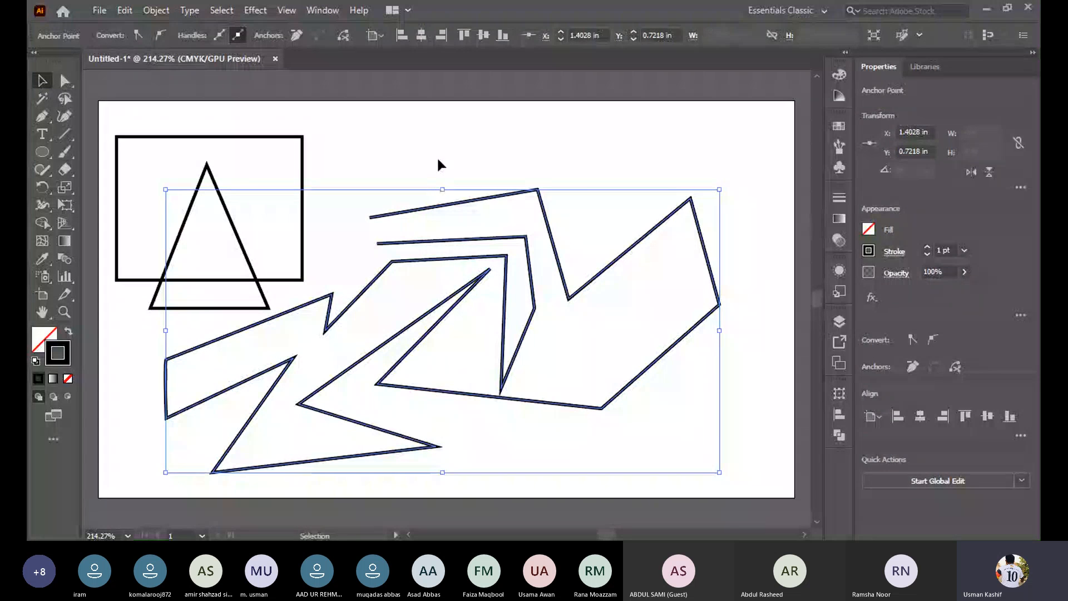
pyautogui.click(589, 149)
pyautogui.moveTo(516, 238); pyautogui.dragTo(550, 235)
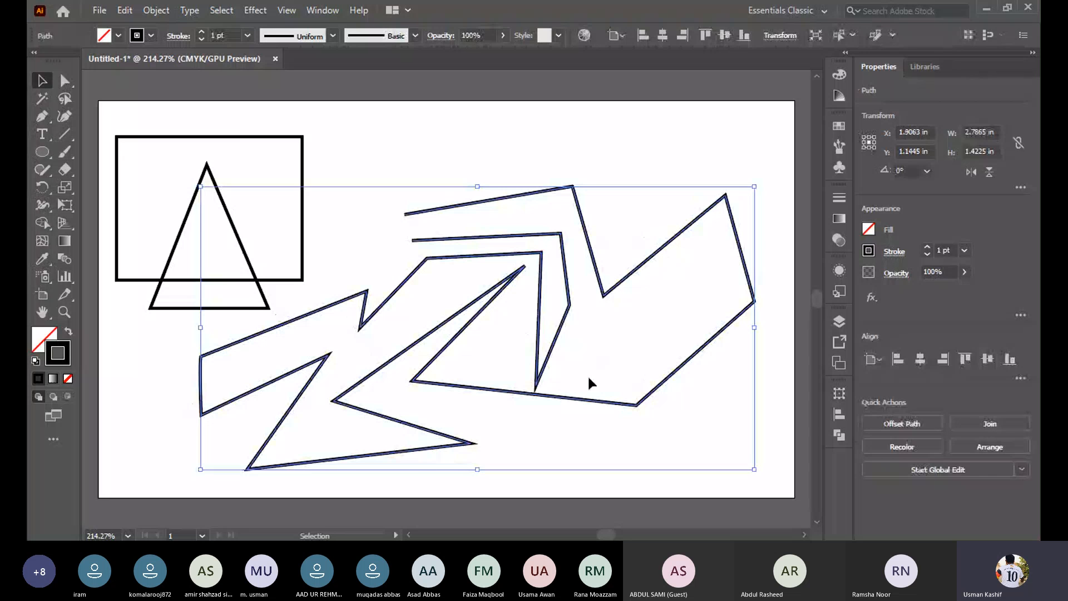
pyautogui.click(740, 428)
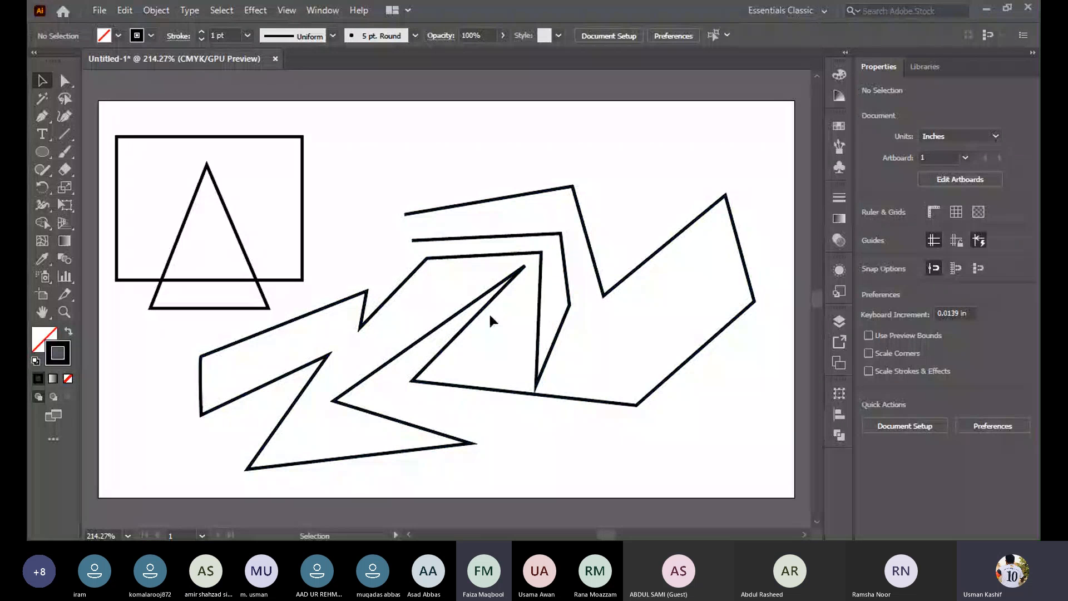
# Bring the angular path's two open endpoints together into a pointed corner with the Direct Selection tool, then deselect the path
pyautogui.click(422, 212)
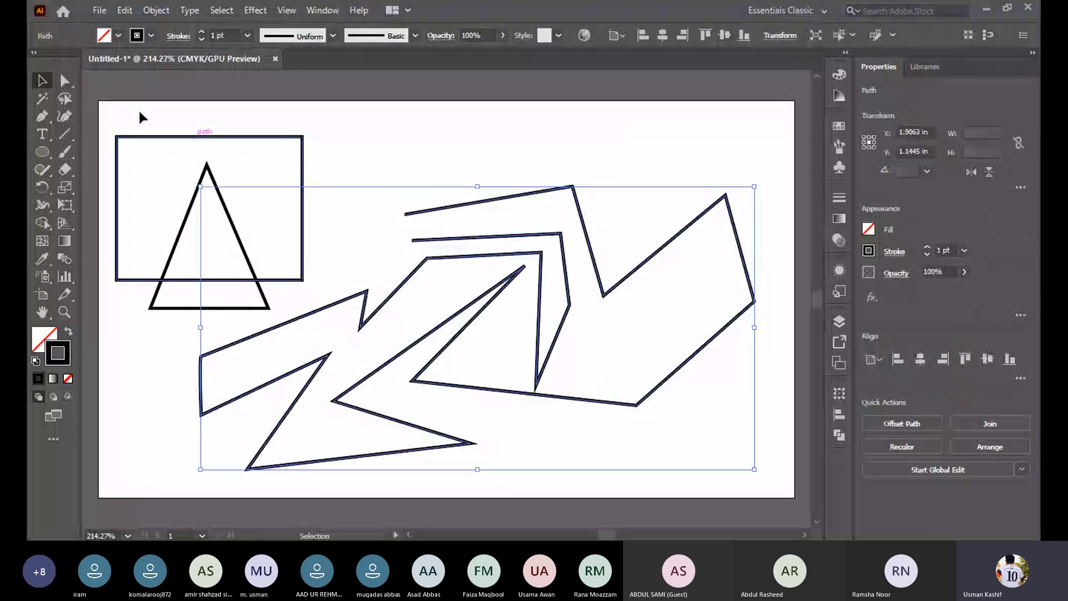
pyautogui.click(64, 81)
pyautogui.click(377, 203)
pyautogui.moveTo(377, 203); pyautogui.dragTo(418, 229)
pyautogui.click(390, 238)
pyautogui.click(405, 236)
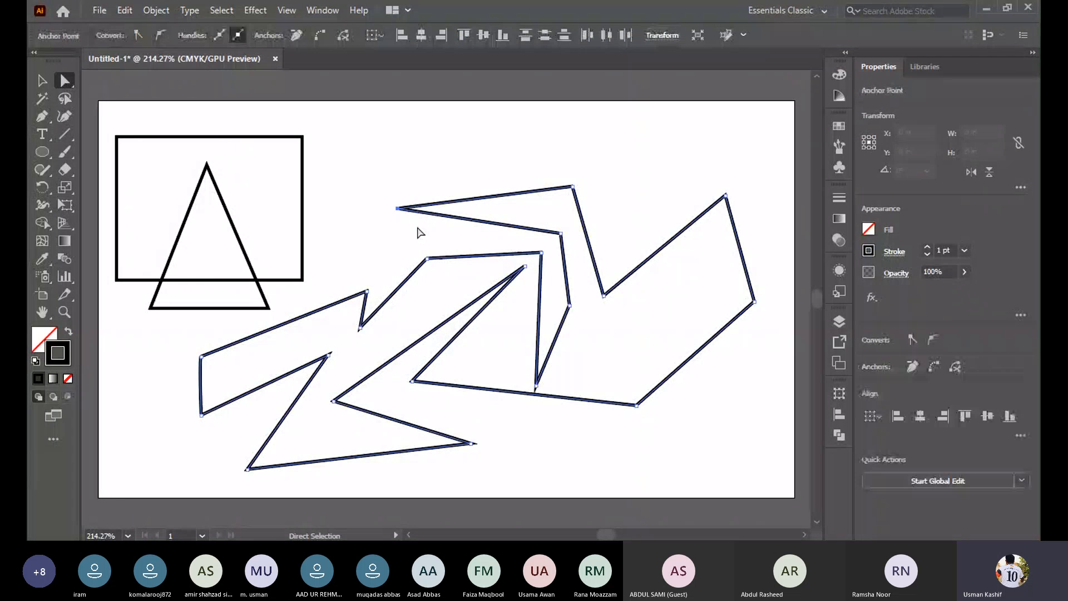
pyautogui.rightClick(399, 207)
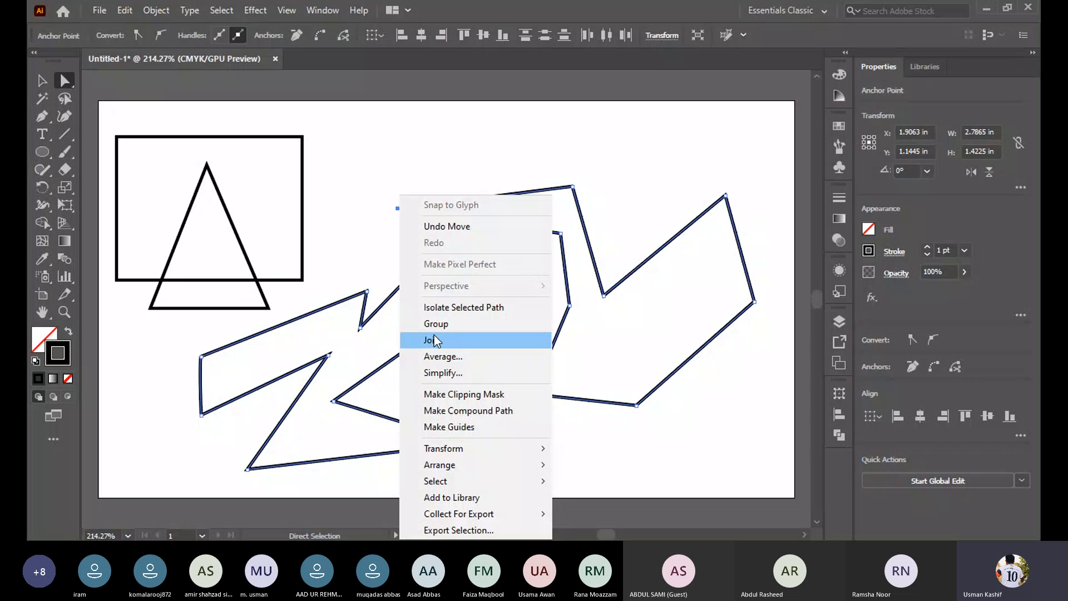
pyautogui.click(375, 181)
# Shift one of the two endpoints slightly at the path's pointed corner to check the connection, and deselect it
pyautogui.scroll(1, 401, 196)
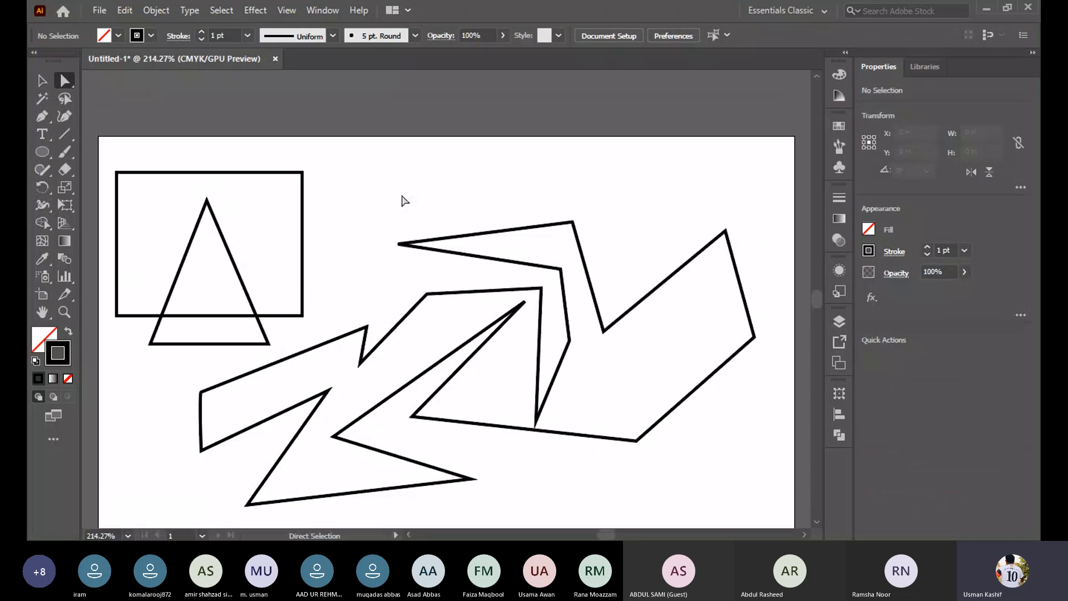
pyautogui.scroll(10, 415, 268)
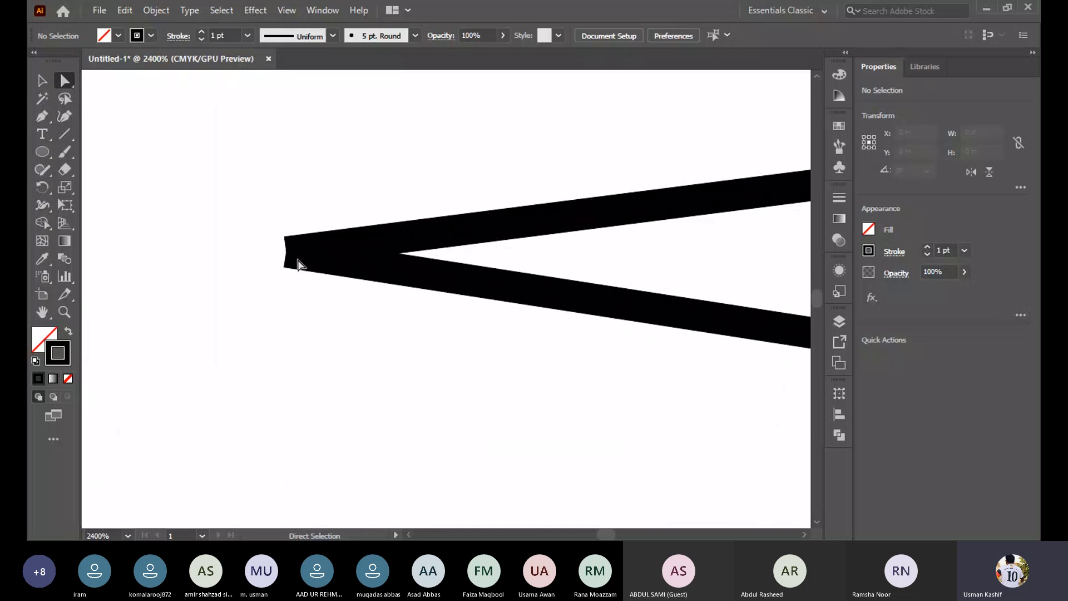
pyautogui.moveTo(292, 259)
pyautogui.mouseDown()
pyautogui.moveTo(288, 300)
pyautogui.moveTo(288, 252)
pyautogui.mouseUp()
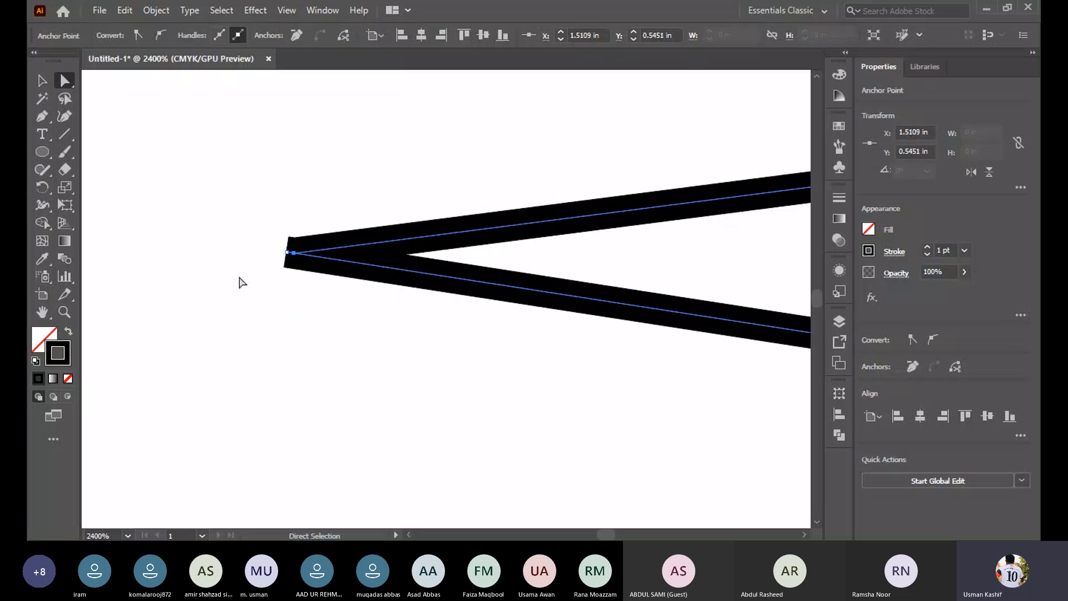
pyautogui.click(242, 282)
# Delete the angular path's lower segment at the pointed corner, then the rest of the path, keeping the rectangle and triangle
pyautogui.scroll(-10, 345, 286)
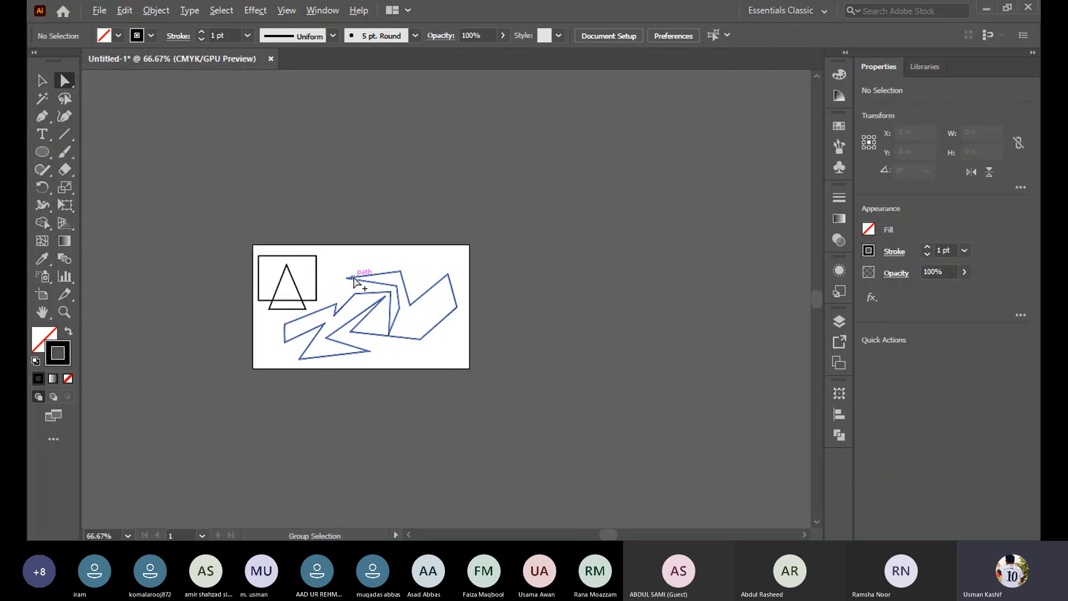
pyautogui.scroll(4, 354, 281)
pyautogui.click(382, 294)
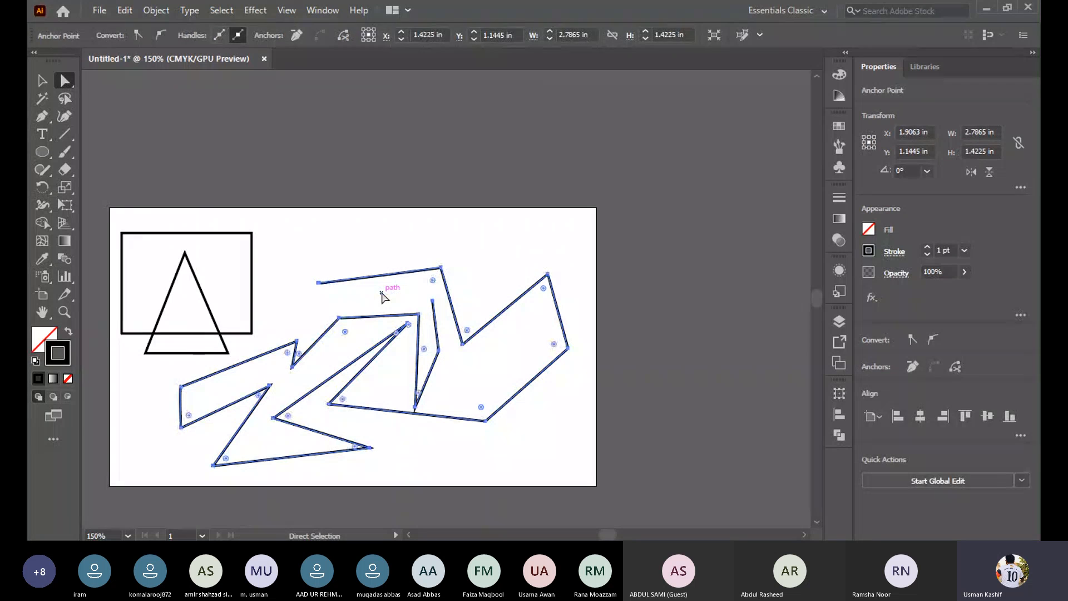
pyautogui.hotkey('ctrl', 'a')
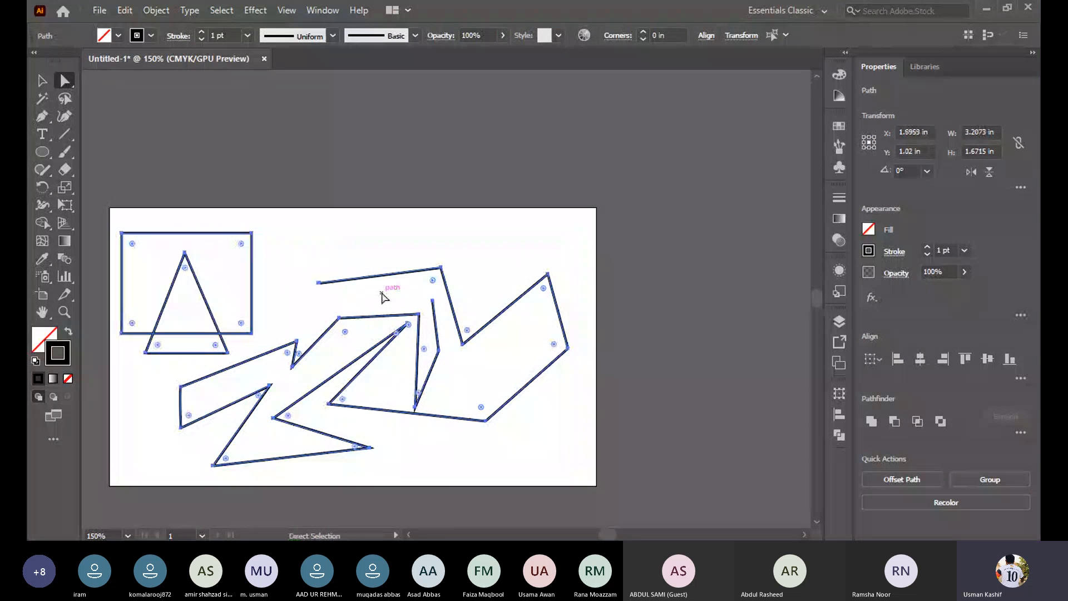
pyautogui.click(398, 233)
pyautogui.moveTo(531, 452); pyautogui.dragTo(429, 351)
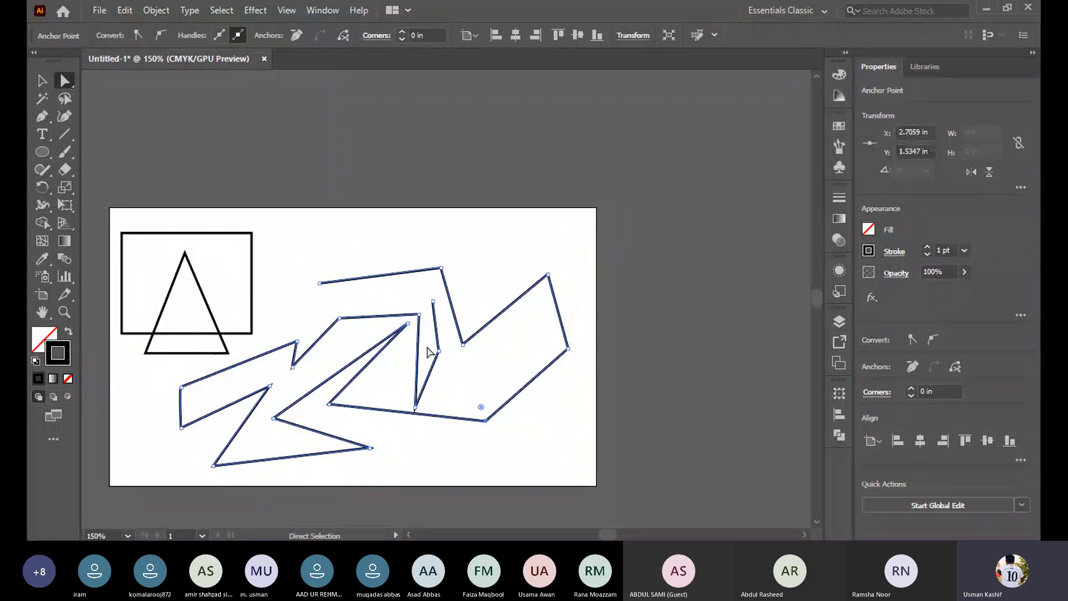
pyautogui.press('Delete')
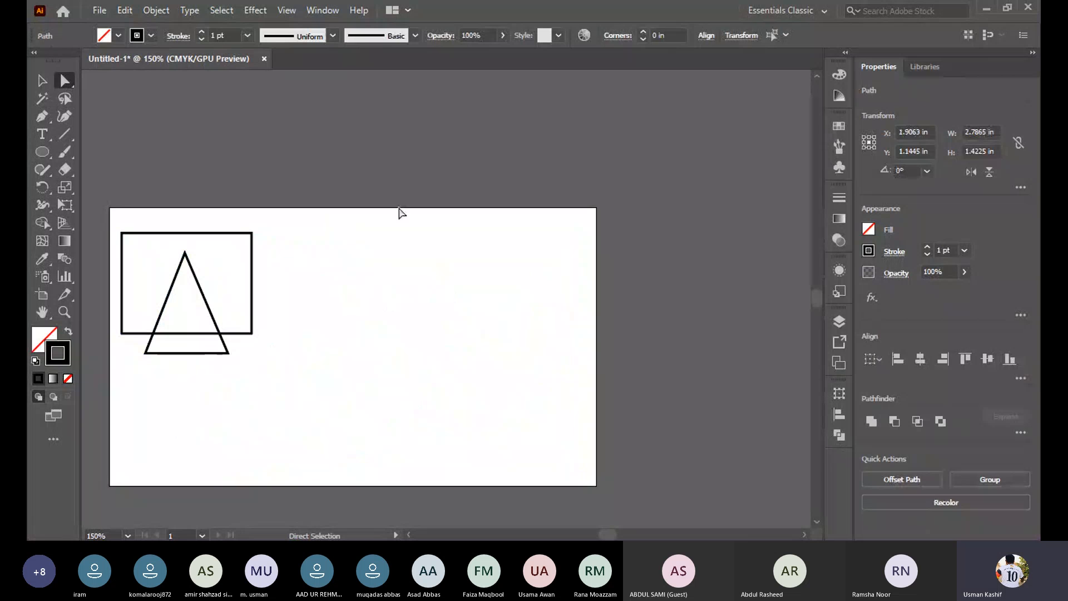
pyautogui.press('Delete')
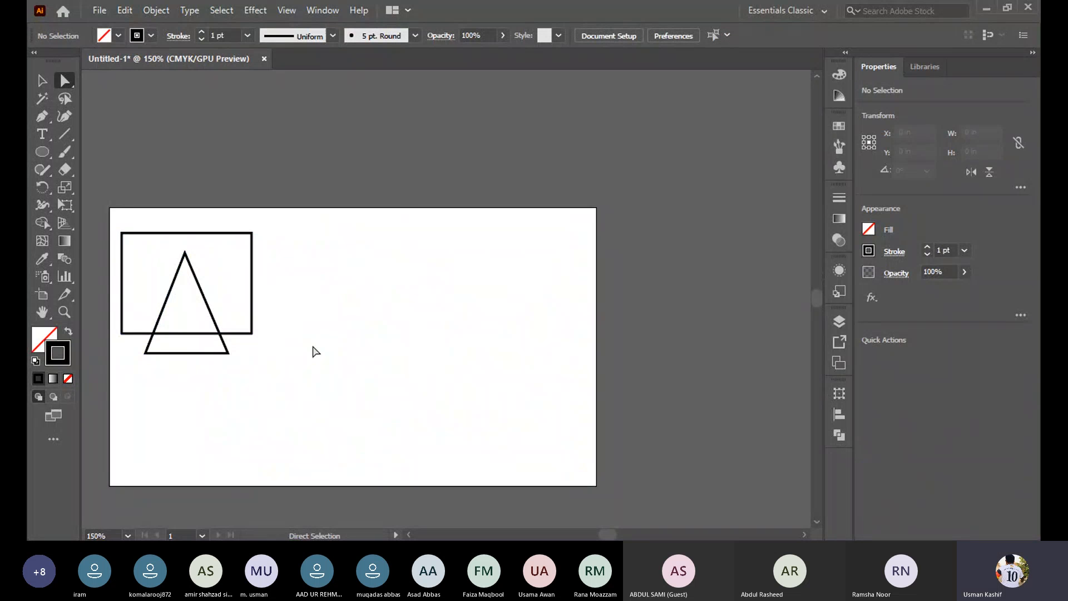
# Draw a rising curved segment with the Pen tool in the empty area beside the triangle, giving its second anchor long direction handles
pyautogui.scroll(3, 315, 351)
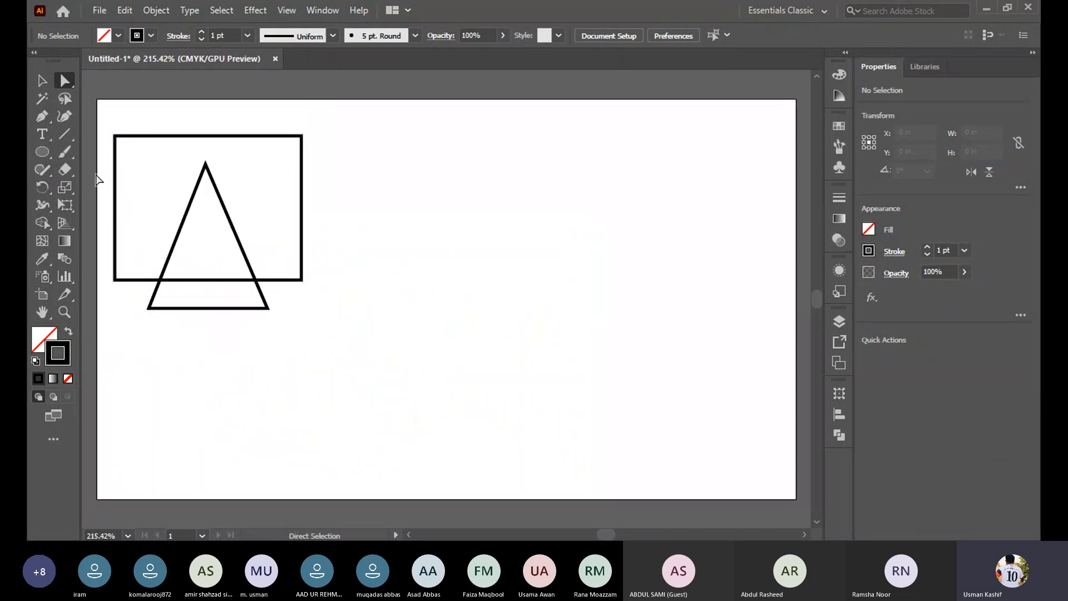
pyautogui.click(44, 118)
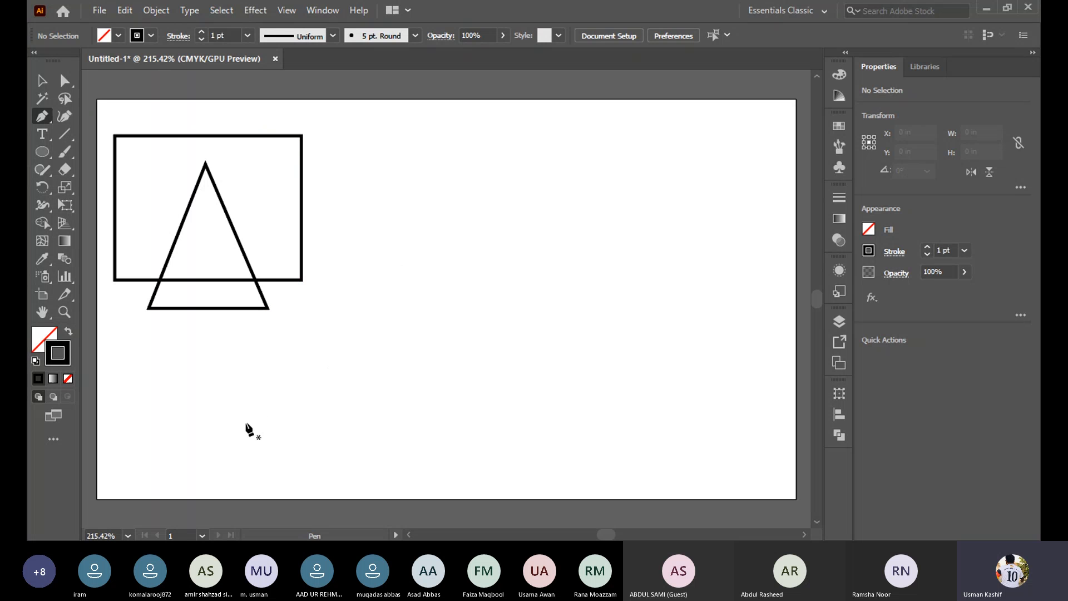
pyautogui.click(326, 385)
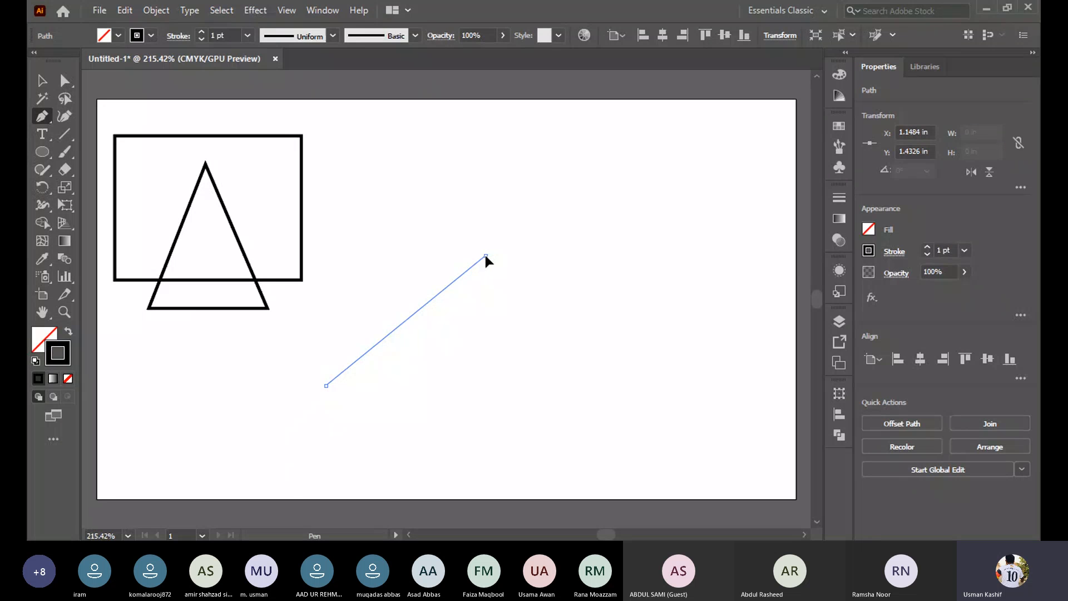
pyautogui.moveTo(486, 256); pyautogui.dragTo(657, 285)
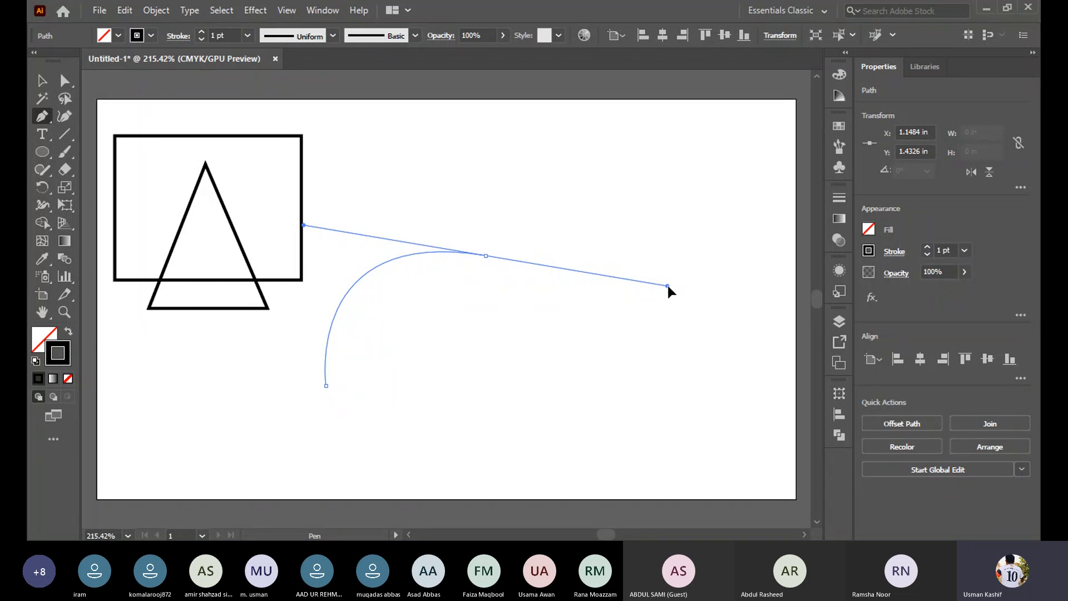
pyautogui.moveTo(666, 286)
pyautogui.mouseDown()
pyautogui.moveTo(490, 253)
pyautogui.moveTo(458, 222)
pyautogui.moveTo(458, 181)
pyautogui.moveTo(509, 151)
pyautogui.moveTo(503, 136)
pyautogui.moveTo(464, 135)
pyautogui.moveTo(445, 107)
pyautogui.moveTo(583, 196)
pyautogui.moveTo(586, 253)
pyautogui.moveTo(611, 295)
pyautogui.moveTo(615, 277)
pyautogui.moveTo(603, 269)
pyautogui.moveTo(613, 287)
pyautogui.moveTo(648, 282)
pyautogui.mouseUp()
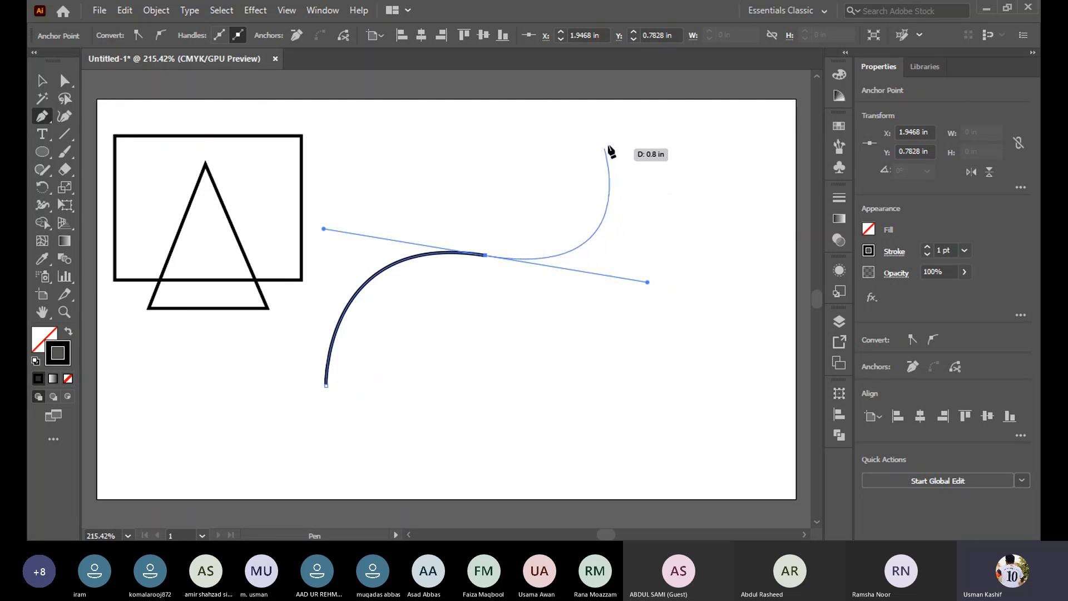
pyautogui.click(619, 120)
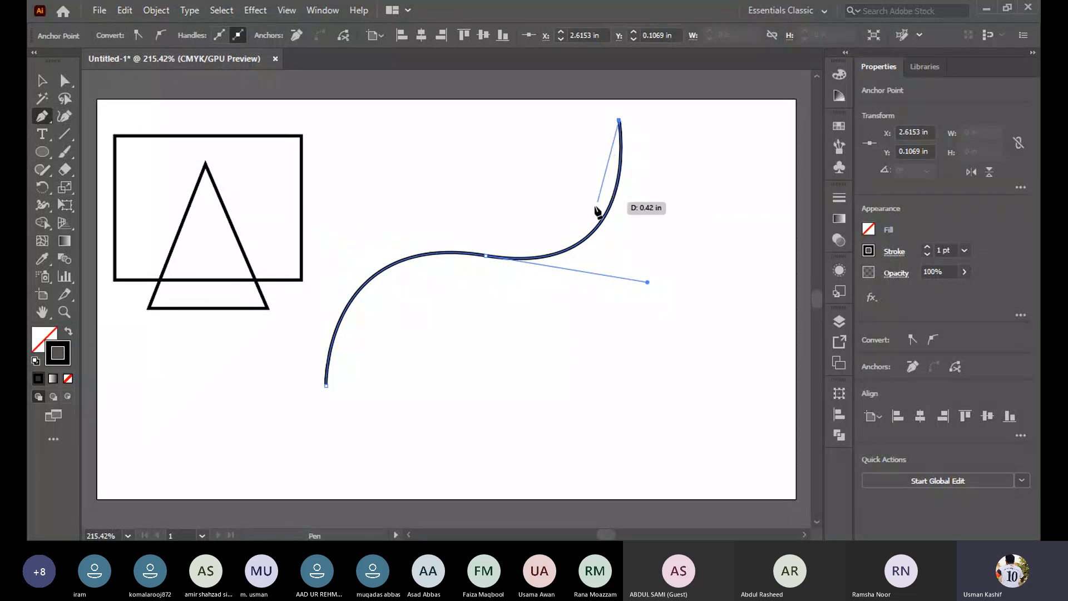
pyautogui.moveTo(598, 211); pyautogui.dragTo(493, 120)
pyautogui.hotkey('ctrl', 'z')
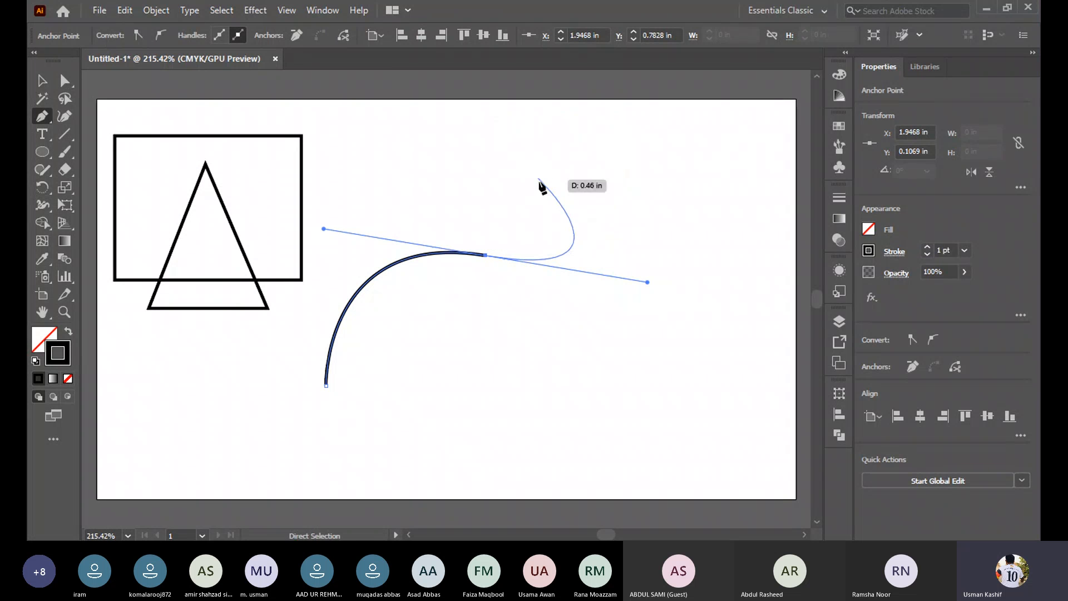
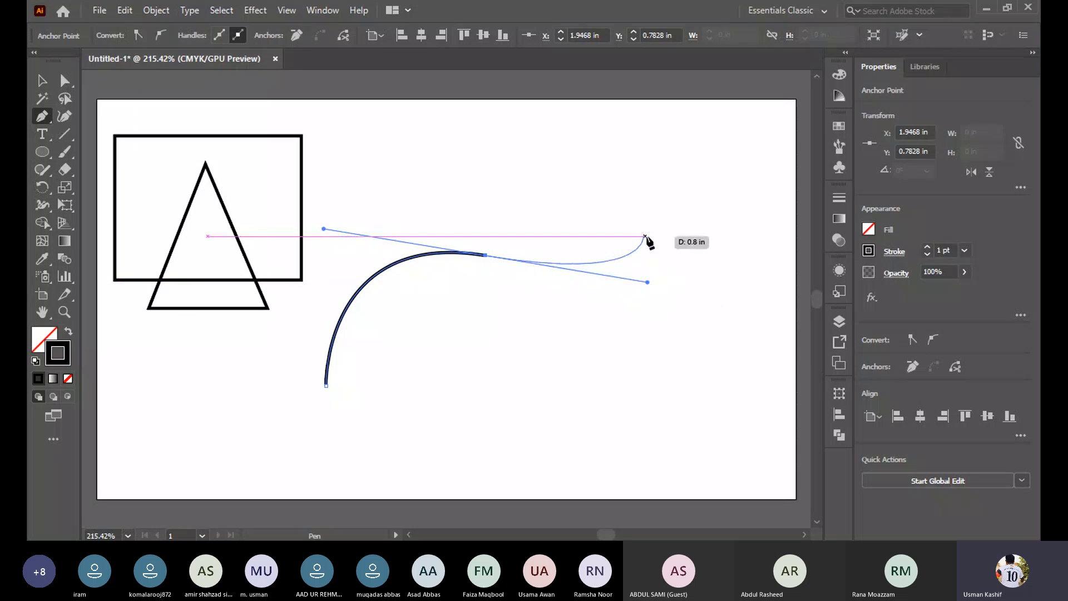
# Complete the S-shaped path with a second segment curving up near the artboard's upper edge, and deselect it
pyautogui.moveTo(622, 268); pyautogui.dragTo(648, 282)
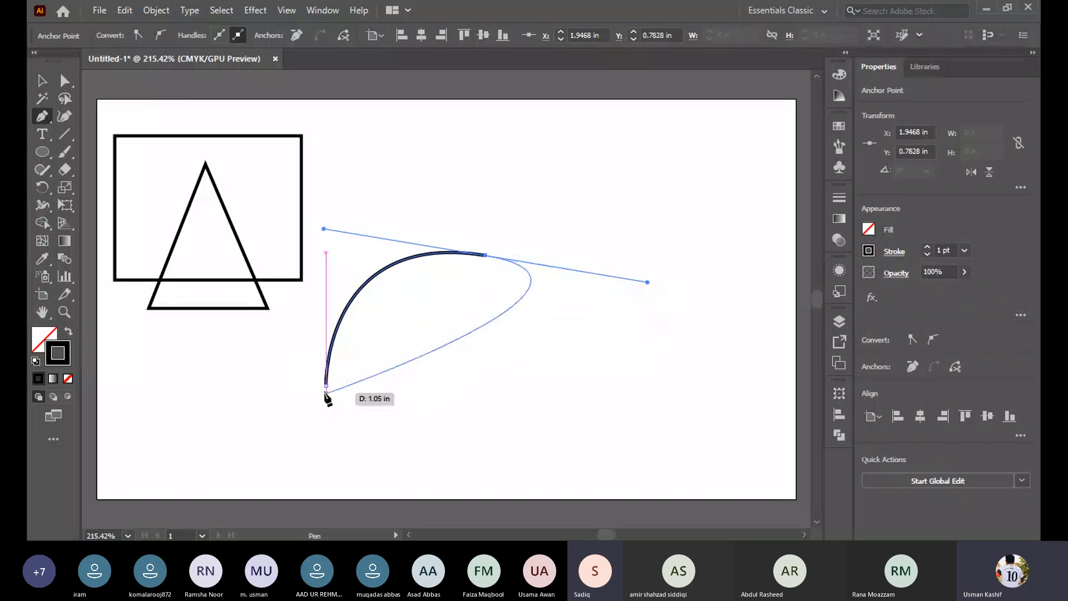
pyautogui.moveTo(487, 259); pyautogui.dragTo(655, 288)
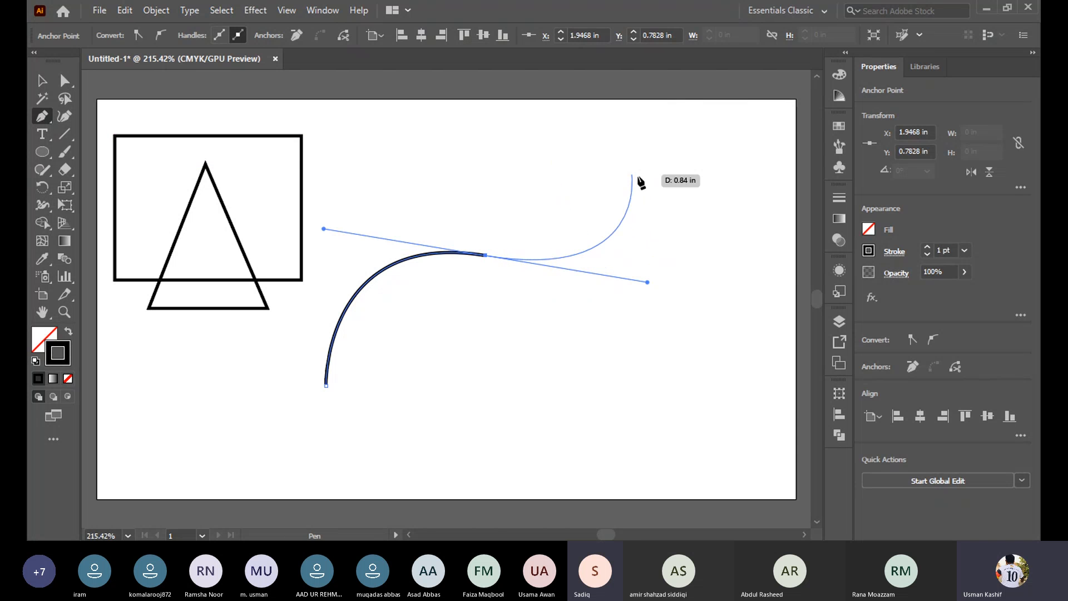
pyautogui.moveTo(630, 135); pyautogui.dragTo(682, 236)
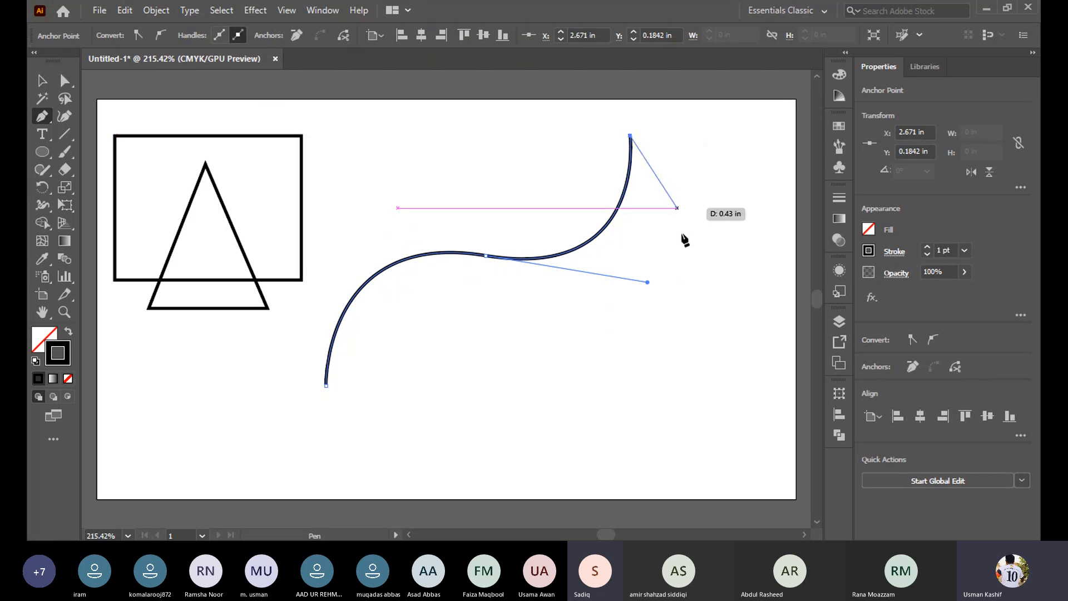
pyautogui.click(42, 81)
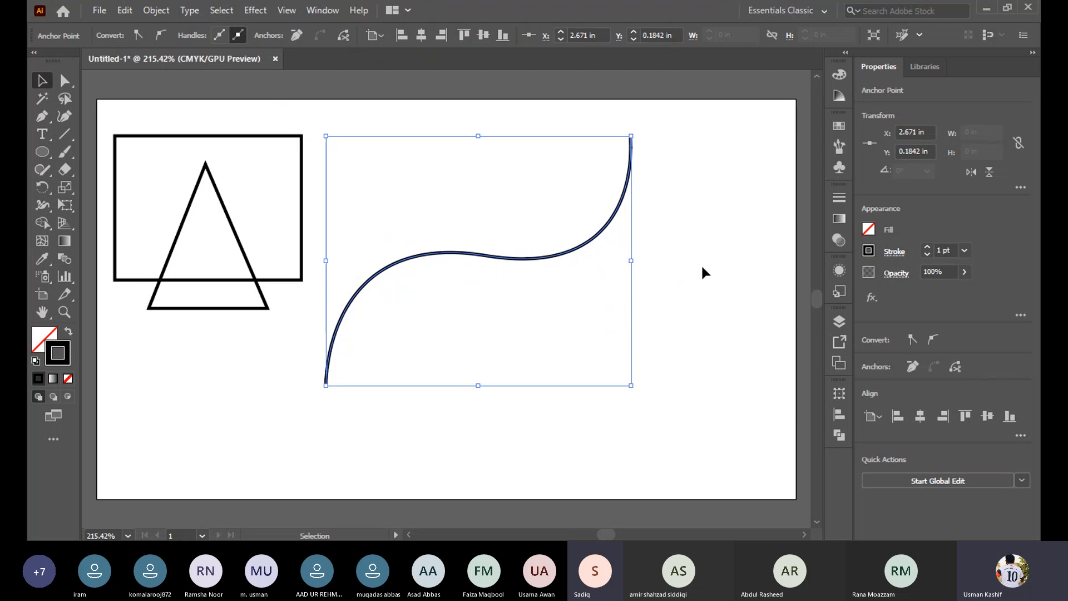
pyautogui.click(702, 267)
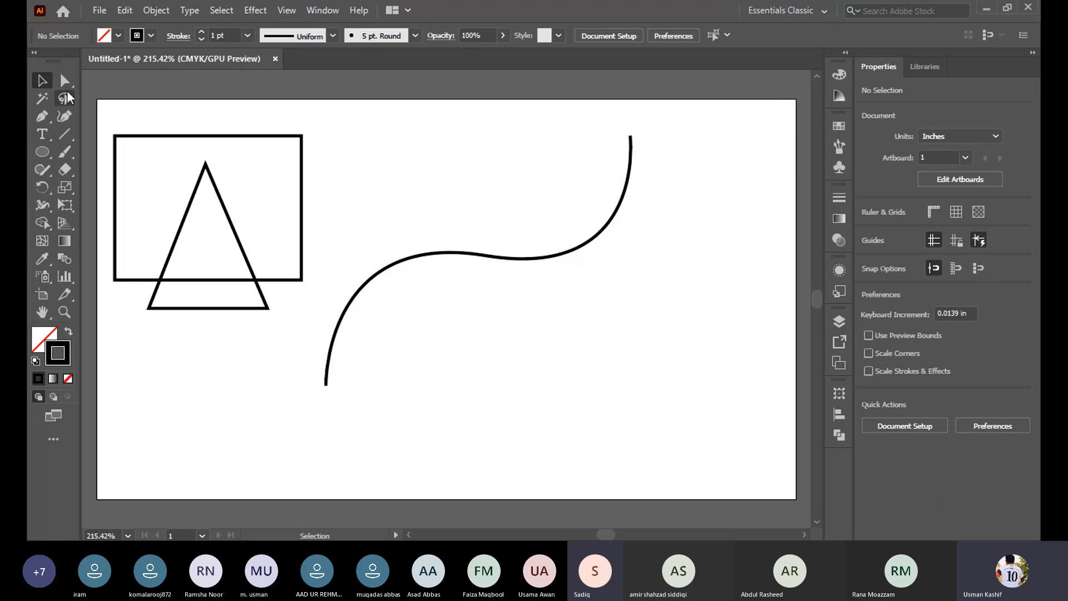
# Reshape the S-curve by adjusting both direction handles of its middle anchor with the Direct Selection tool
pyautogui.click(462, 252)
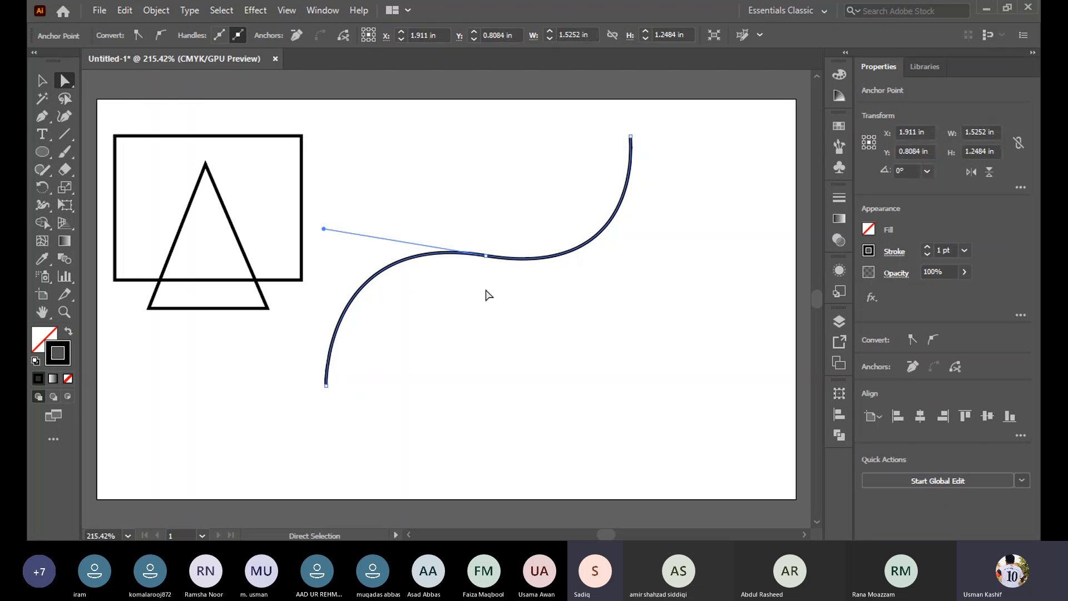
pyautogui.click(488, 259)
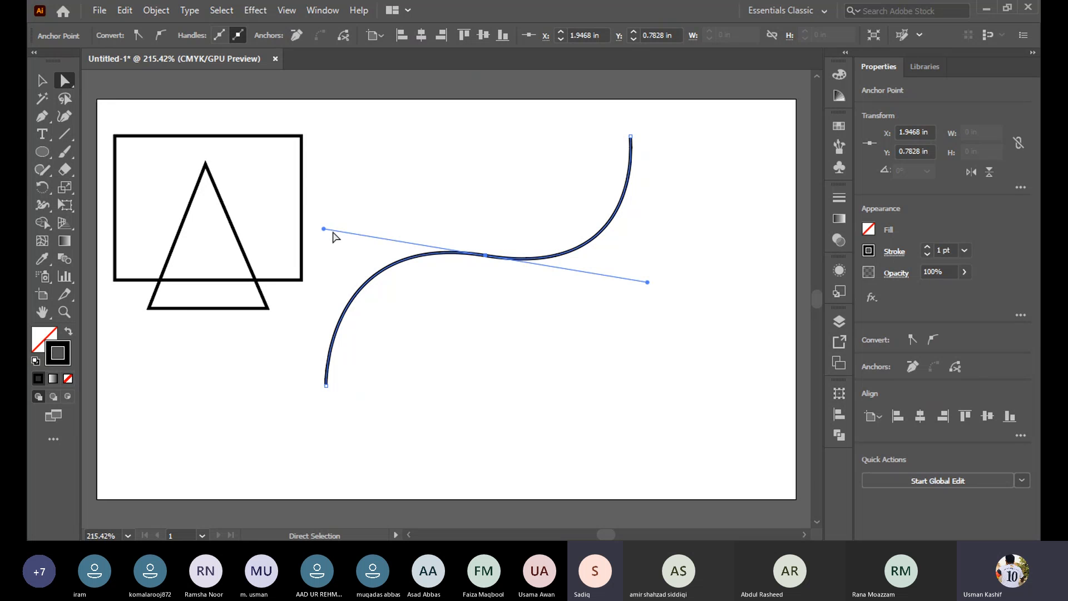
pyautogui.moveTo(325, 234)
pyautogui.mouseDown()
pyautogui.moveTo(336, 230)
pyautogui.moveTo(341, 242)
pyautogui.mouseUp()
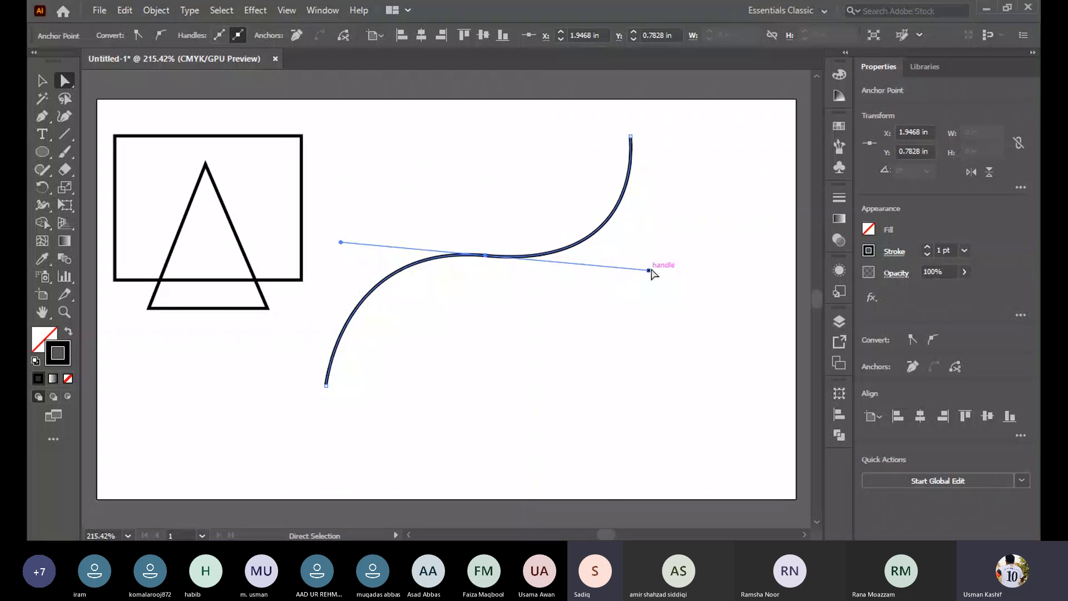
pyautogui.moveTo(649, 271); pyautogui.dragTo(691, 287)
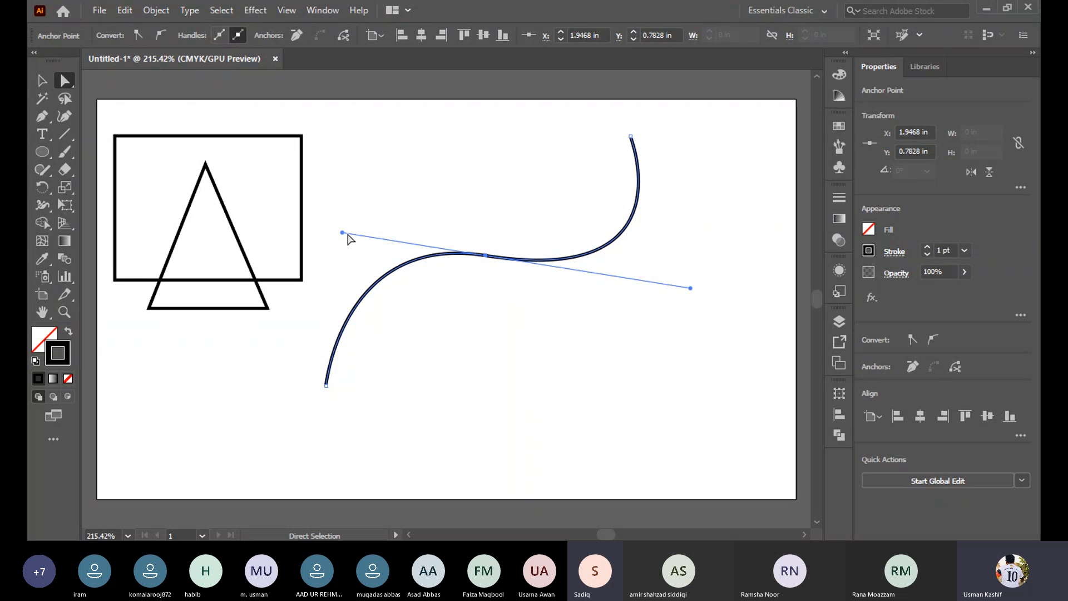
pyautogui.moveTo(344, 234); pyautogui.dragTo(304, 223)
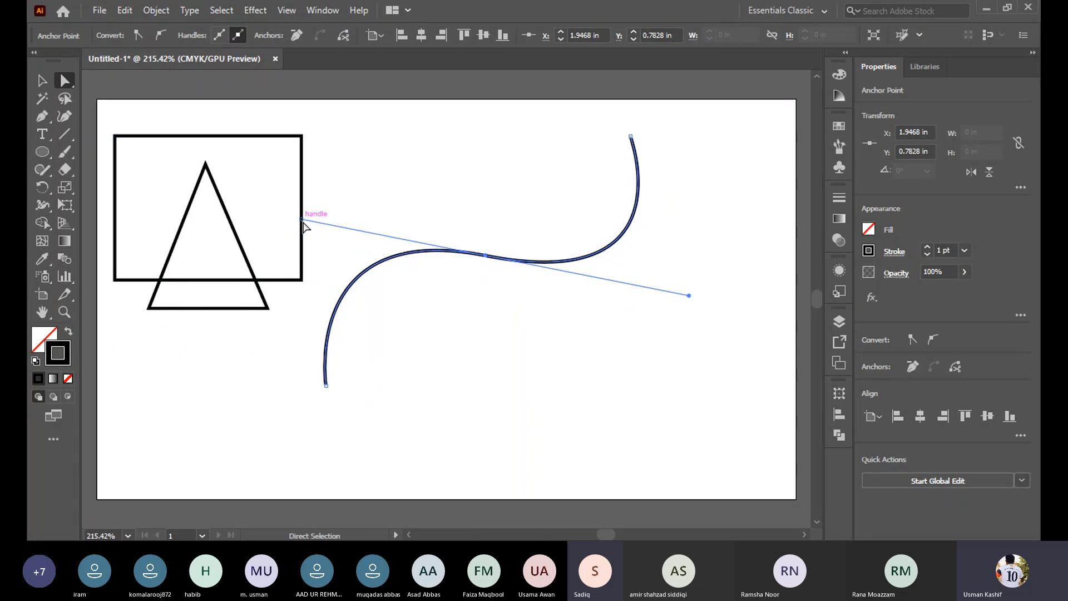
# Move the S-curve slightly up and to the right with the Selection tool and deselect it
pyautogui.click(50, 82)
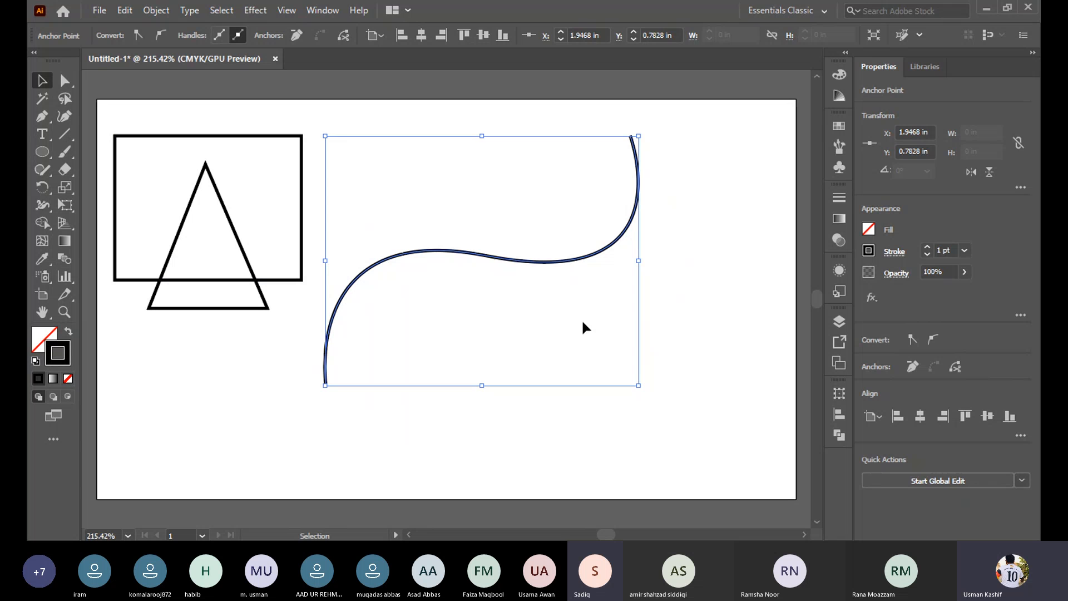
pyautogui.click(706, 294)
pyautogui.moveTo(550, 261); pyautogui.dragTo(583, 237)
pyautogui.click(640, 376)
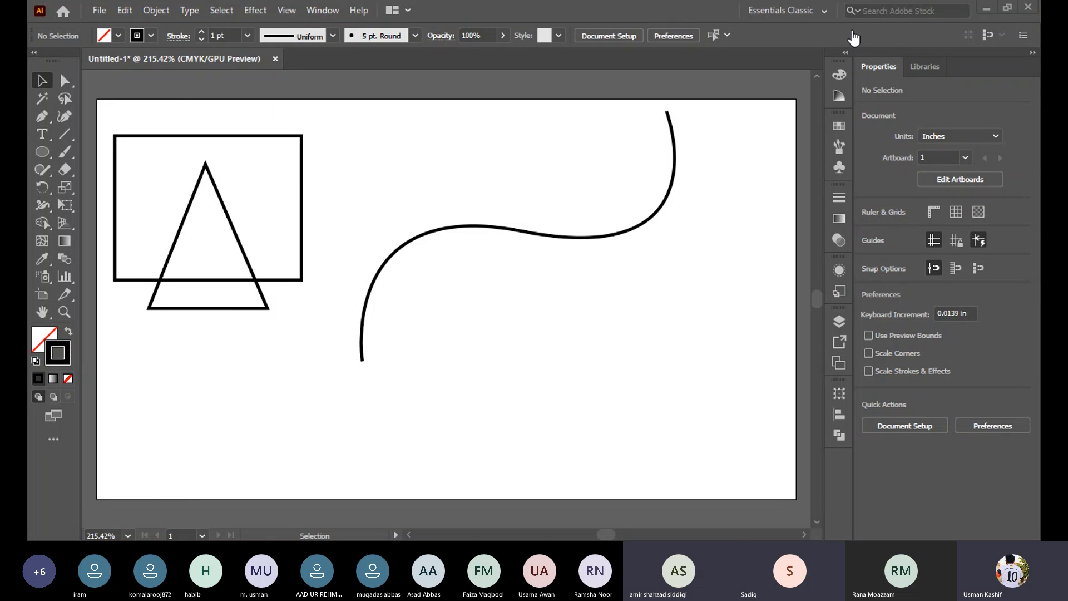
# Start a second Pen path below the S-curve with an arched segment, and remove the outgoing handle from its end anchor
pyautogui.click(44, 117)
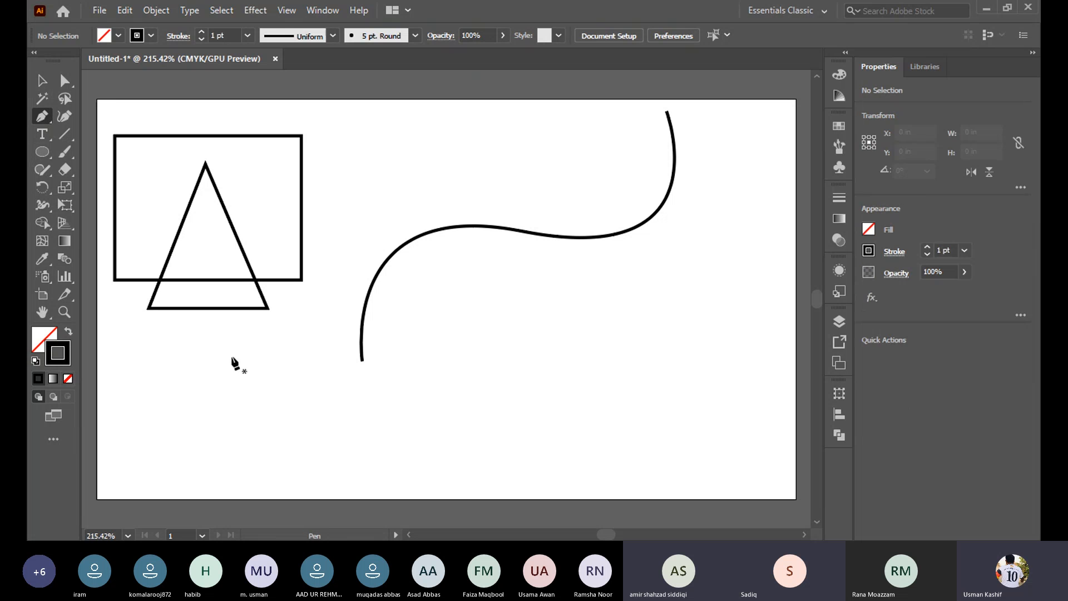
pyautogui.click(268, 480)
pyautogui.moveTo(434, 400); pyautogui.dragTo(602, 441)
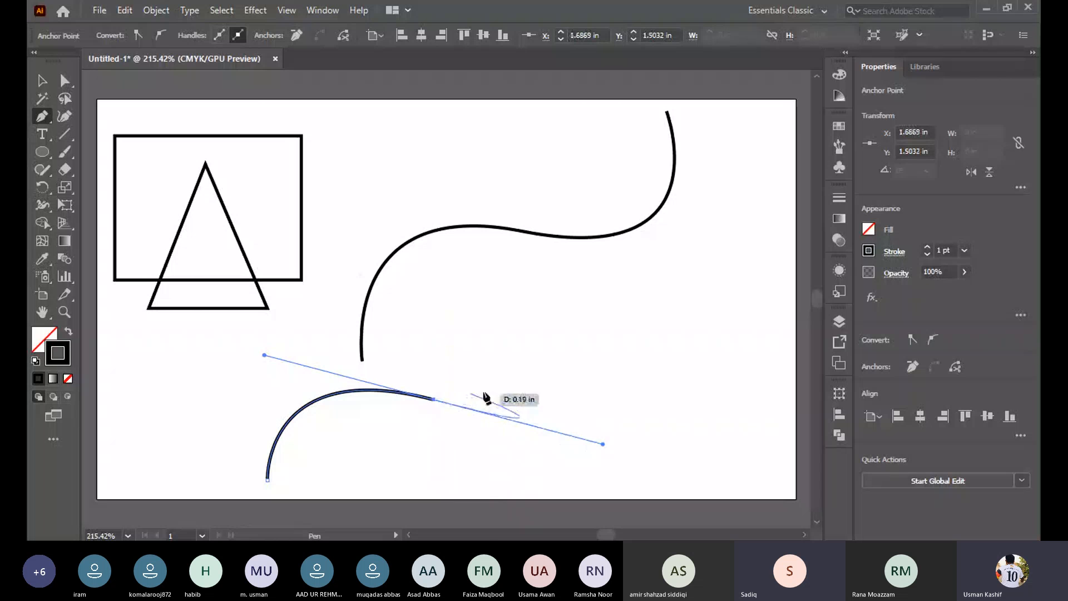
pyautogui.moveTo(397, 442); pyautogui.dragTo(463, 410)
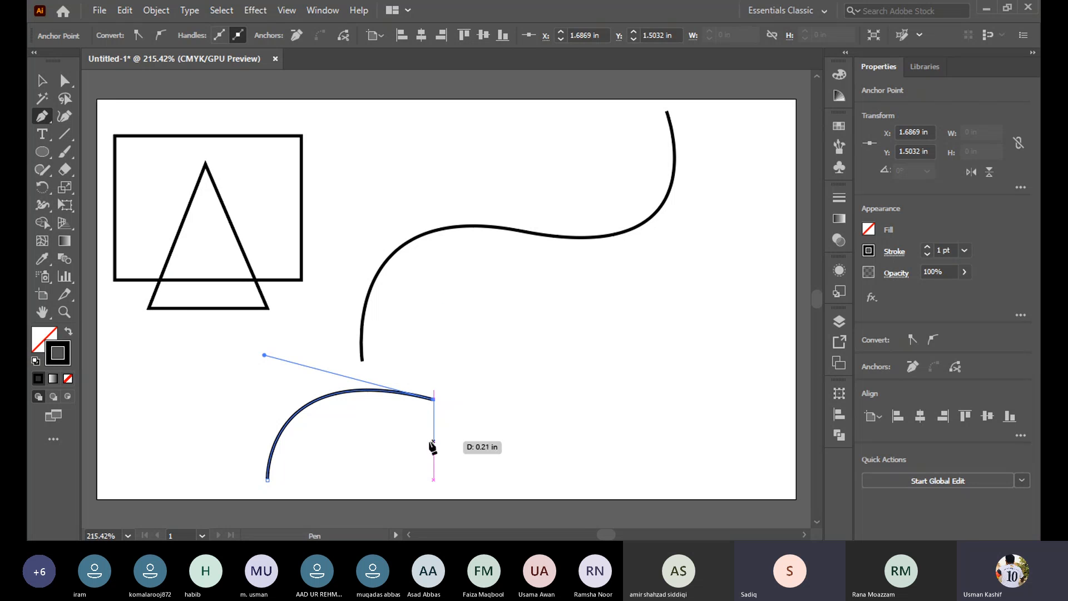
pyautogui.moveTo(434, 410); pyautogui.dragTo(434, 308)
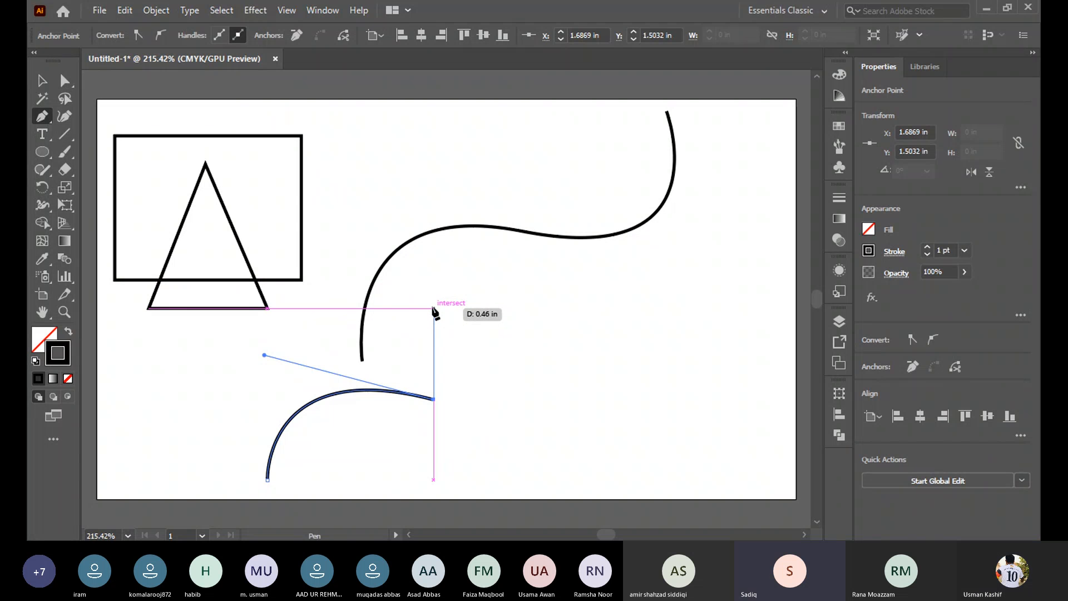
pyautogui.moveTo(434, 308); pyautogui.dragTo(434, 410)
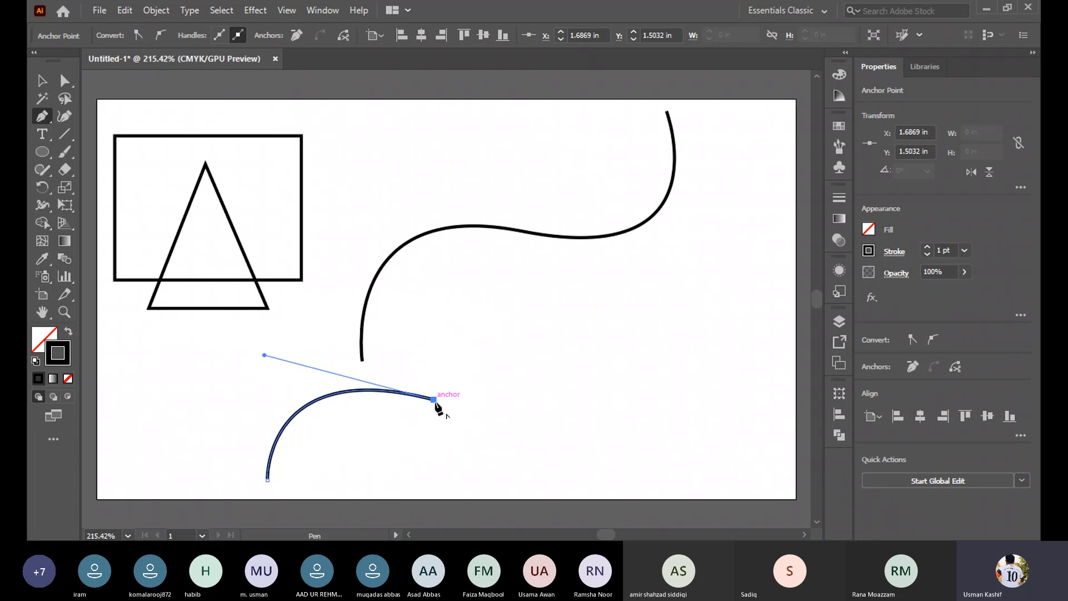
pyautogui.moveTo(367, 471); pyautogui.dragTo(537, 299)
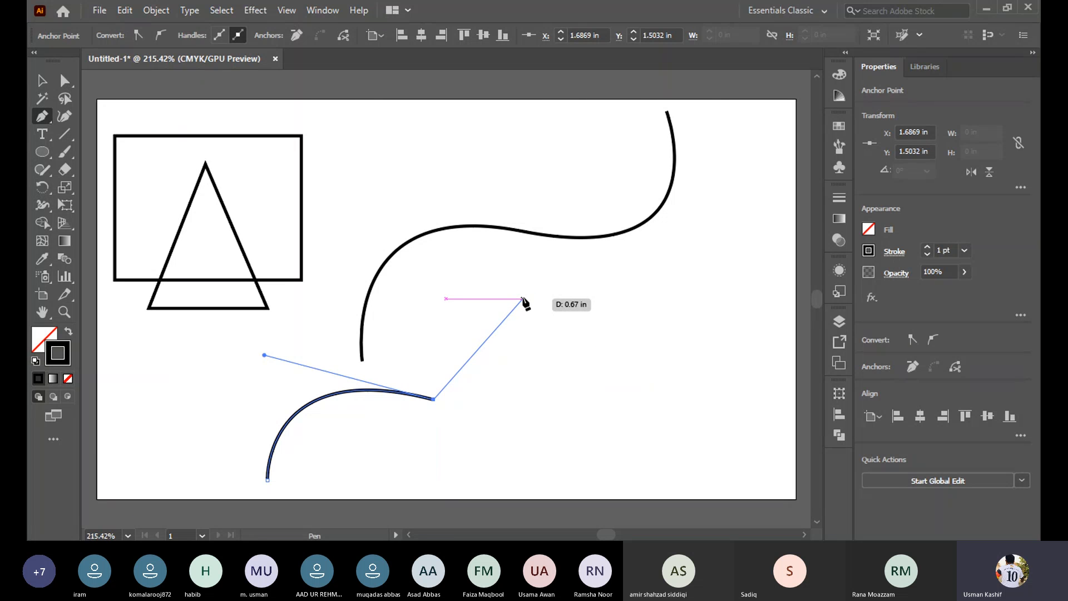
pyautogui.moveTo(523, 299); pyautogui.dragTo(473, 397)
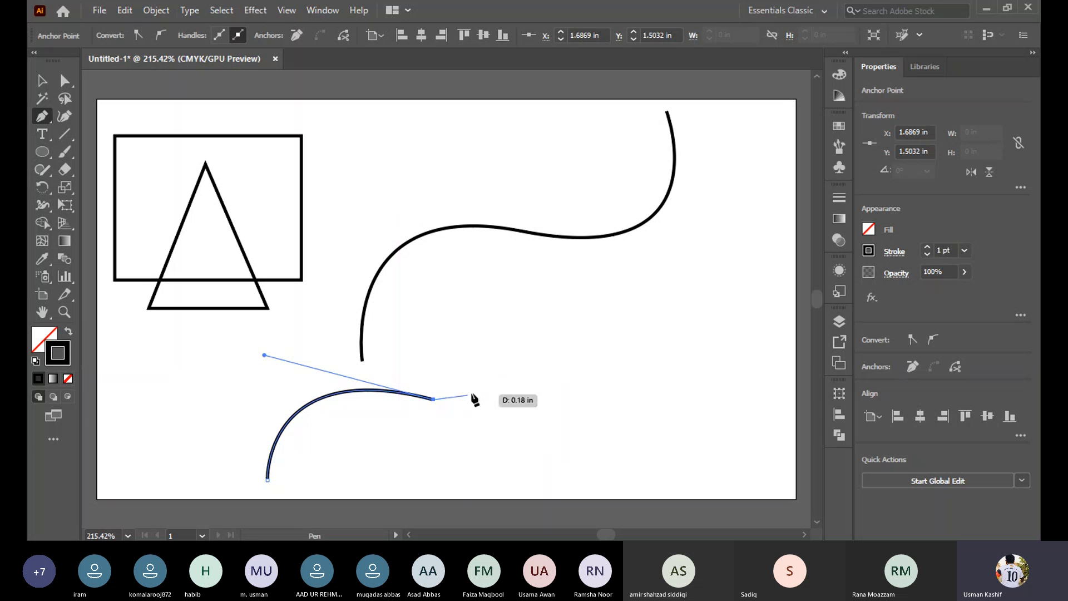
# Extend the second path with a curve ending in a corner, a long horizontal straight segment, and a curve back down
pyautogui.moveTo(453, 334); pyautogui.dragTo(333, 261)
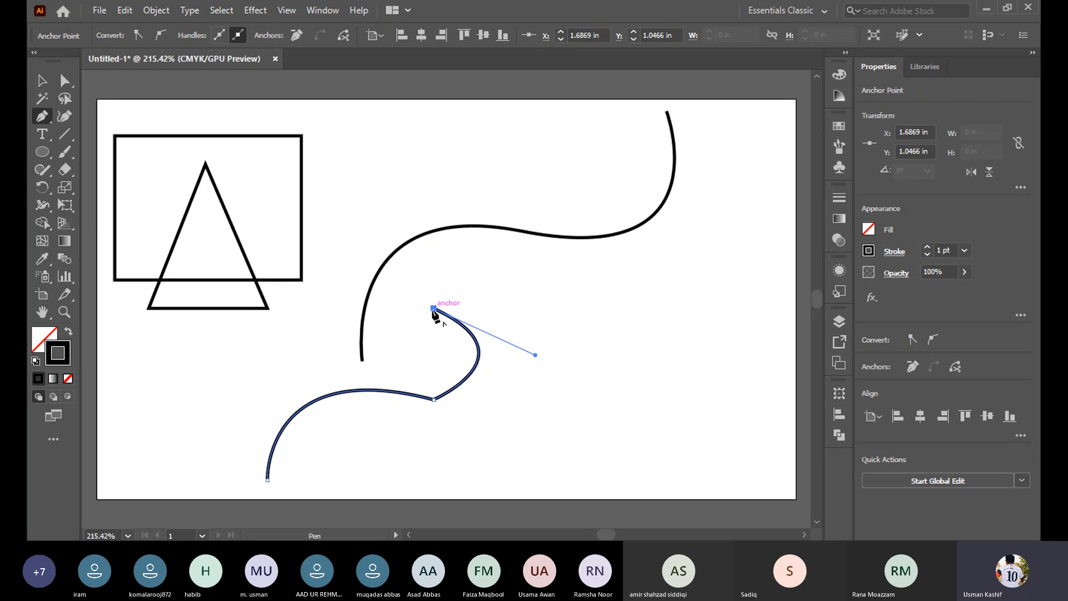
pyautogui.moveTo(433, 310); pyautogui.dragTo(475, 418)
pyautogui.click(674, 309)
pyautogui.moveTo(516, 456); pyautogui.dragTo(471, 264)
# Try closing the second path with a curve back to its starting anchor, then undo the closure
pyautogui.scroll(4, 508, 158)
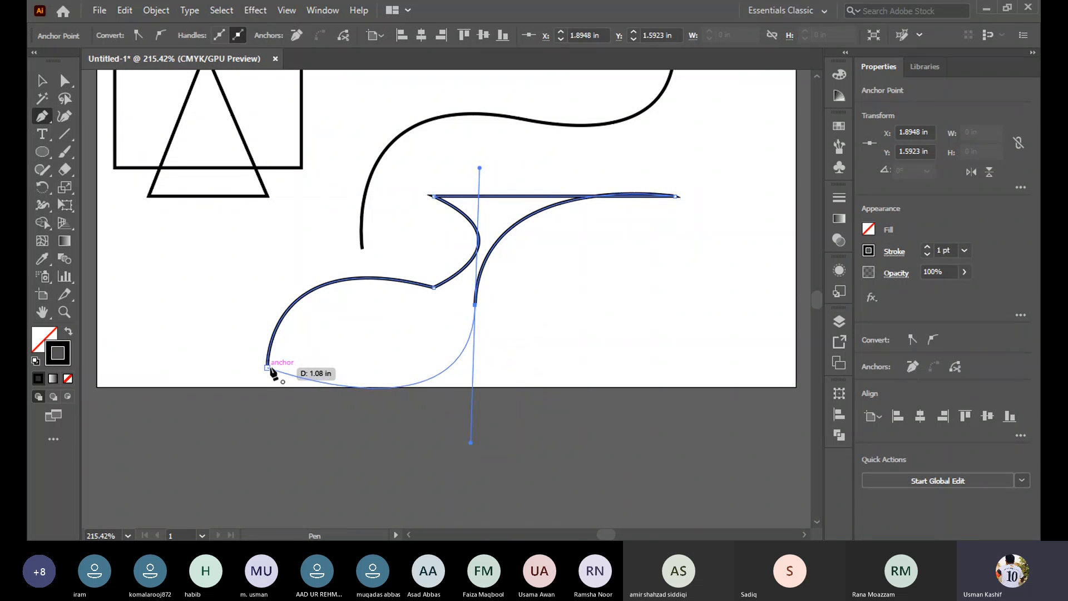
pyautogui.click(268, 368)
pyautogui.keyDown('ctrl'); pyautogui.click(539, 288); pyautogui.keyUp('ctrl')
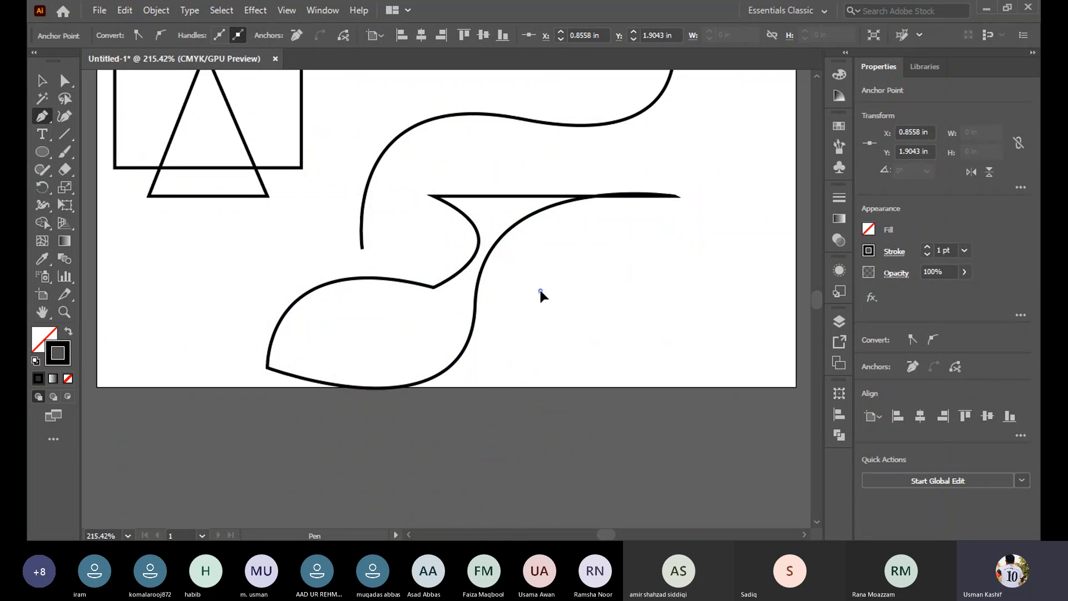
pyautogui.hotkey('ctrl', 'z')
pyautogui.hotkey('ctrl', 'z')
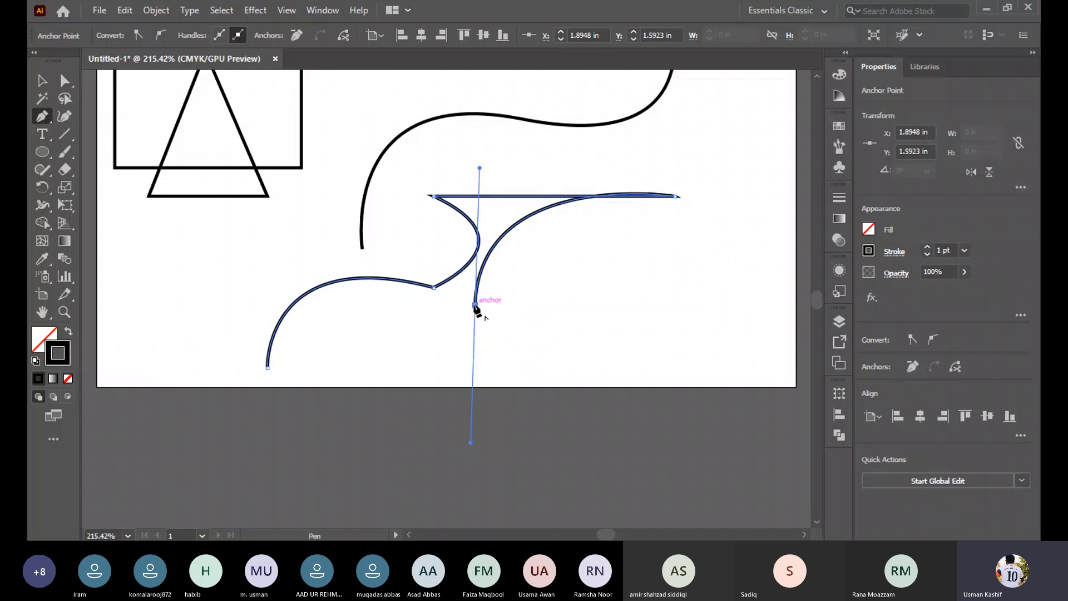
# Remove the end anchor's outgoing handle and extend the second path with four straight segments to its right and back below
pyautogui.click(476, 306)
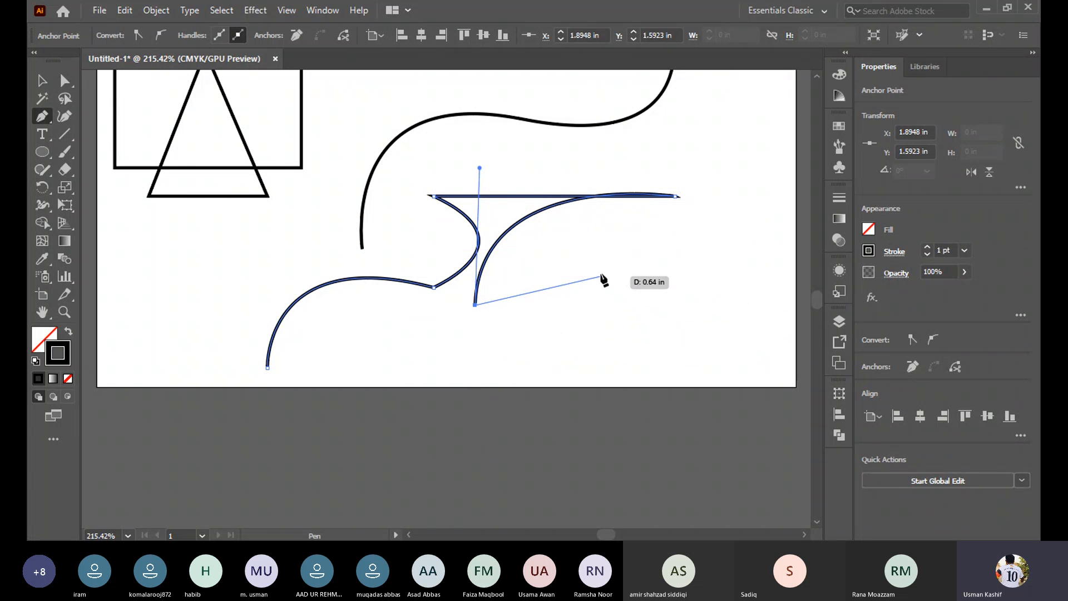
pyautogui.keyDown('ctrl'); pyautogui.click(607, 260); pyautogui.keyUp('ctrl')
pyautogui.click(607, 259)
pyautogui.click(708, 248)
pyautogui.click(666, 327)
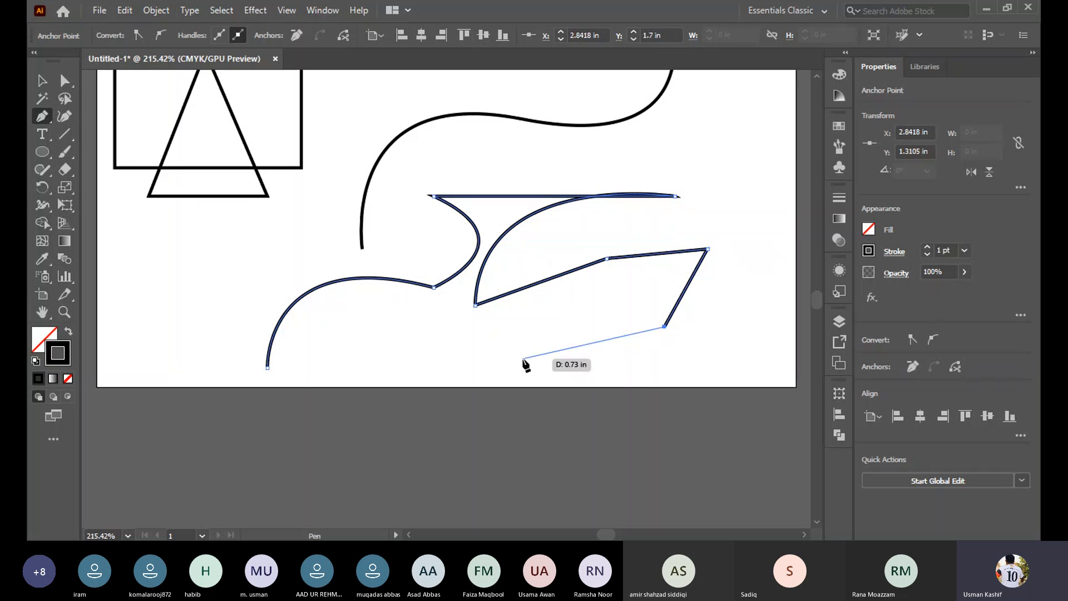
pyautogui.click(522, 359)
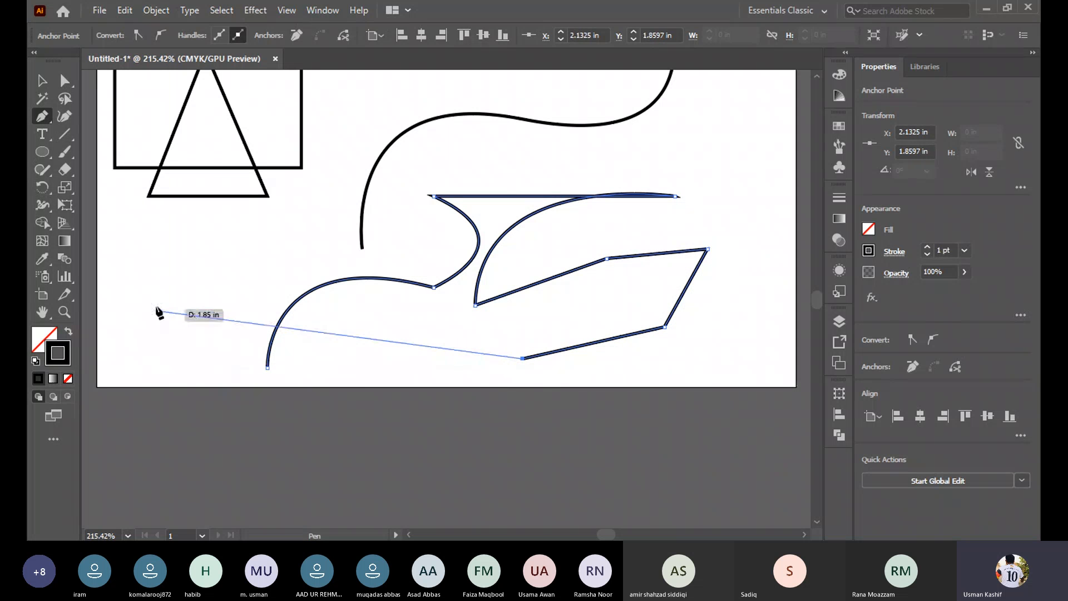
# Close the path at its starting anchor with a long arched curve ending in a corner and a straight segment
pyautogui.moveTo(245, 249); pyautogui.dragTo(248, 430)
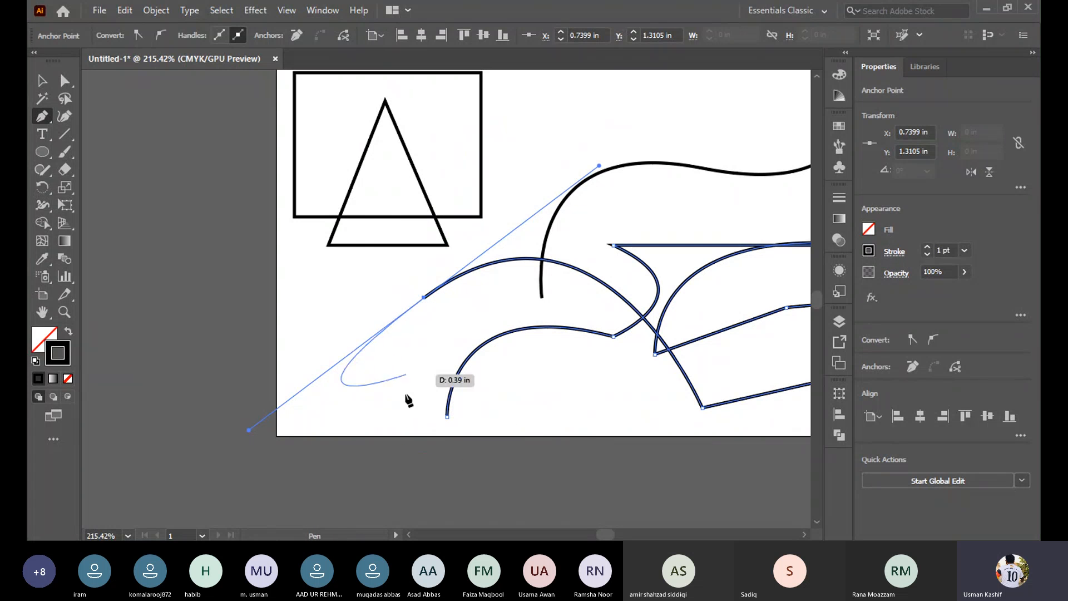
pyautogui.click(425, 298)
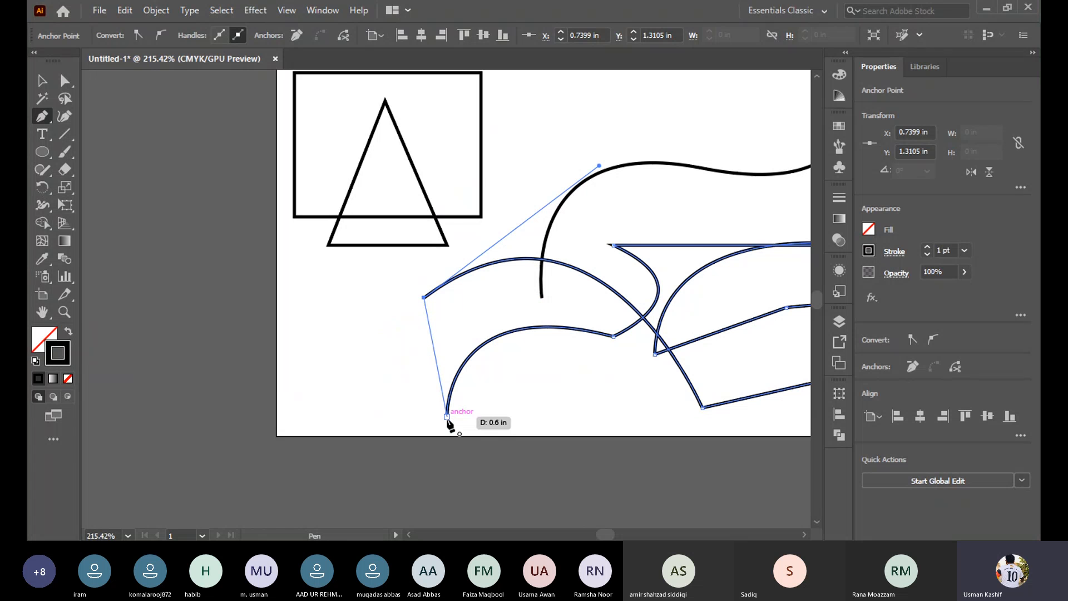
pyautogui.click(448, 418)
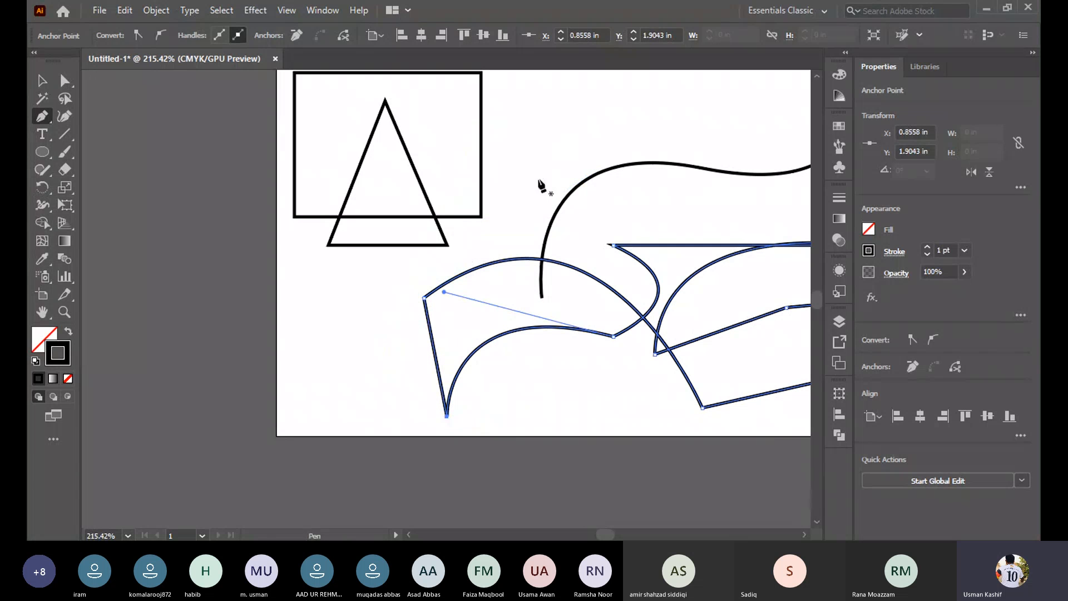
# Delete the closed mixed path and the S-curve from the artboard
pyautogui.click(42, 81)
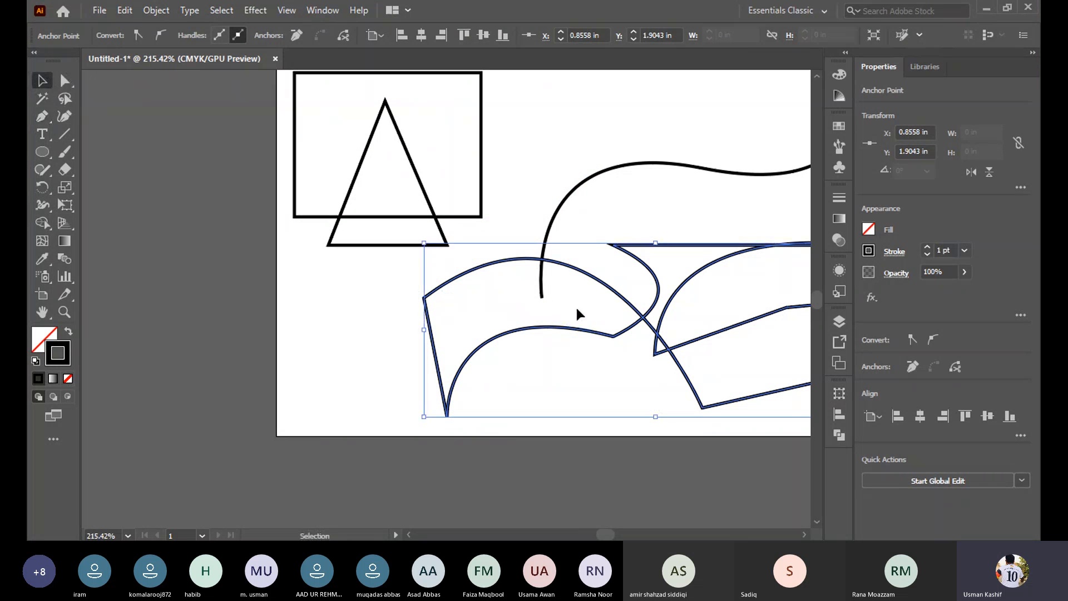
pyautogui.moveTo(654, 342); pyautogui.dragTo(501, 378)
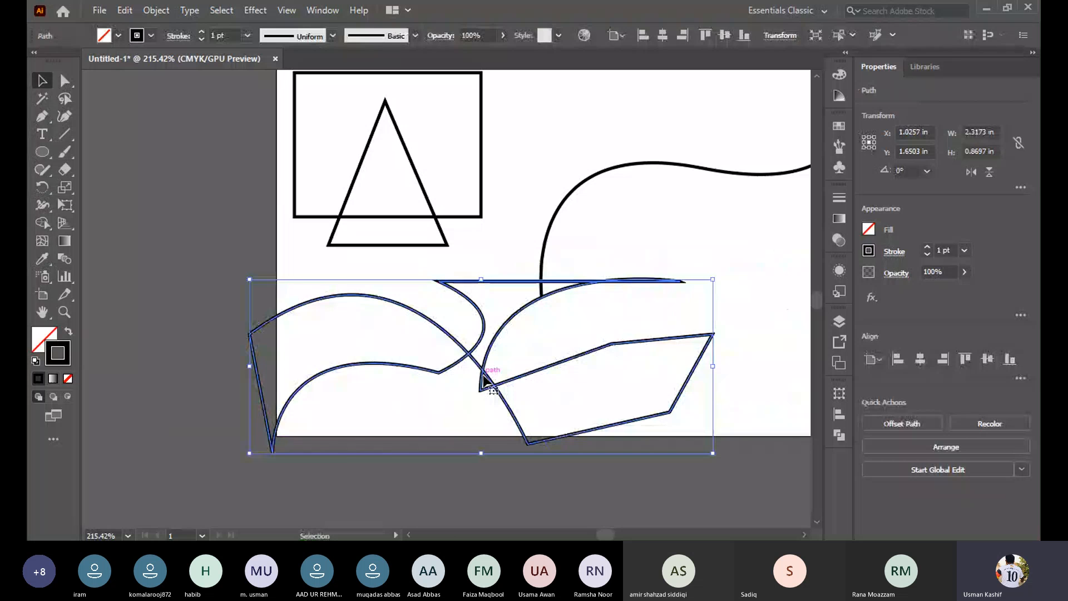
pyautogui.press('Delete')
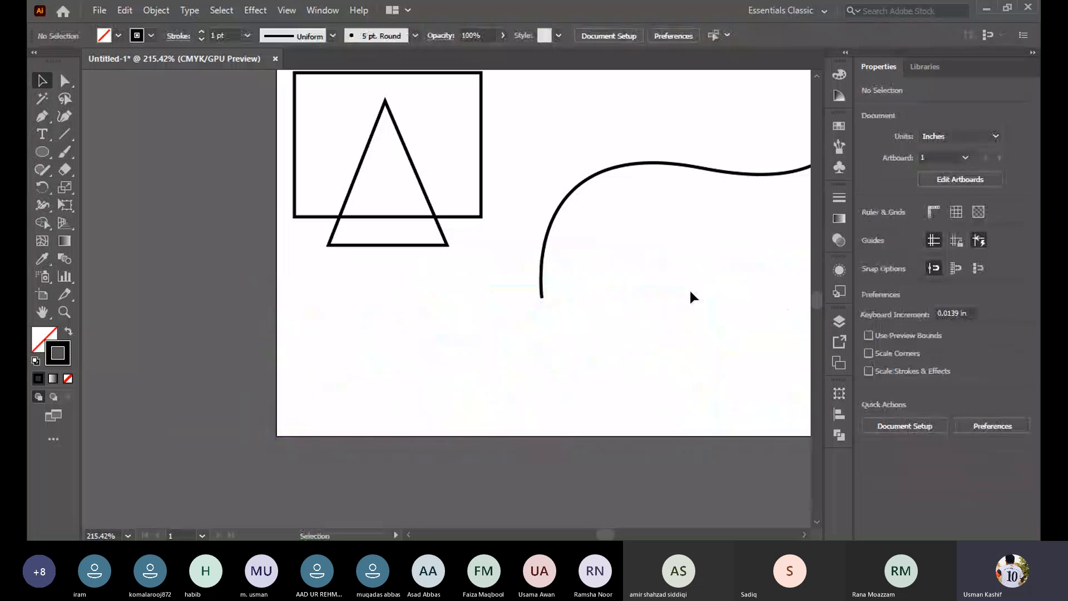
pyautogui.hotkey('ctrl', '0')
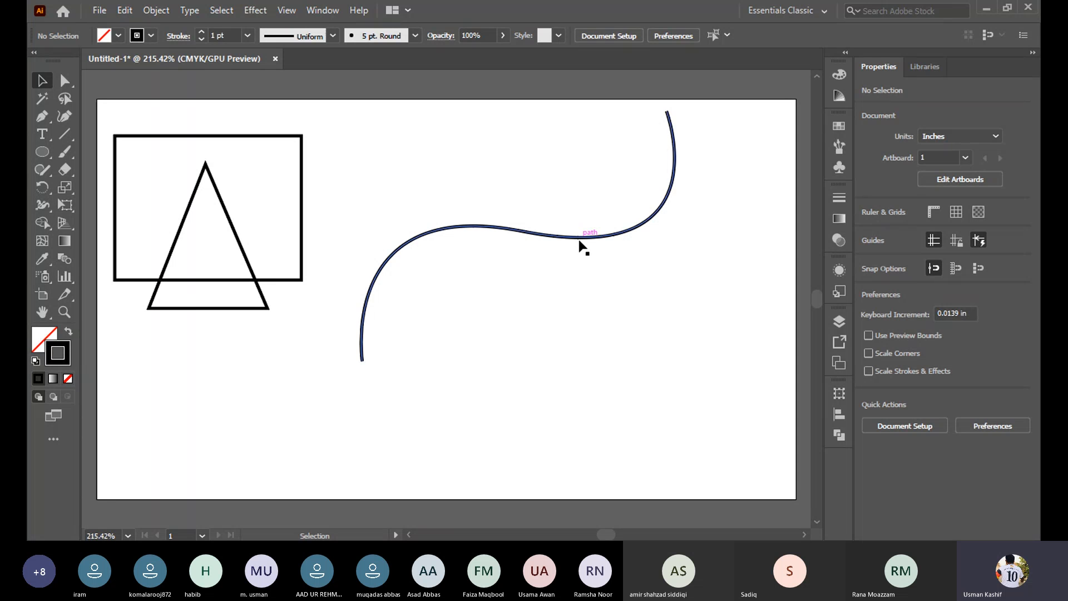
pyautogui.moveTo(578, 241); pyautogui.dragTo(517, 314)
pyautogui.press('Delete')
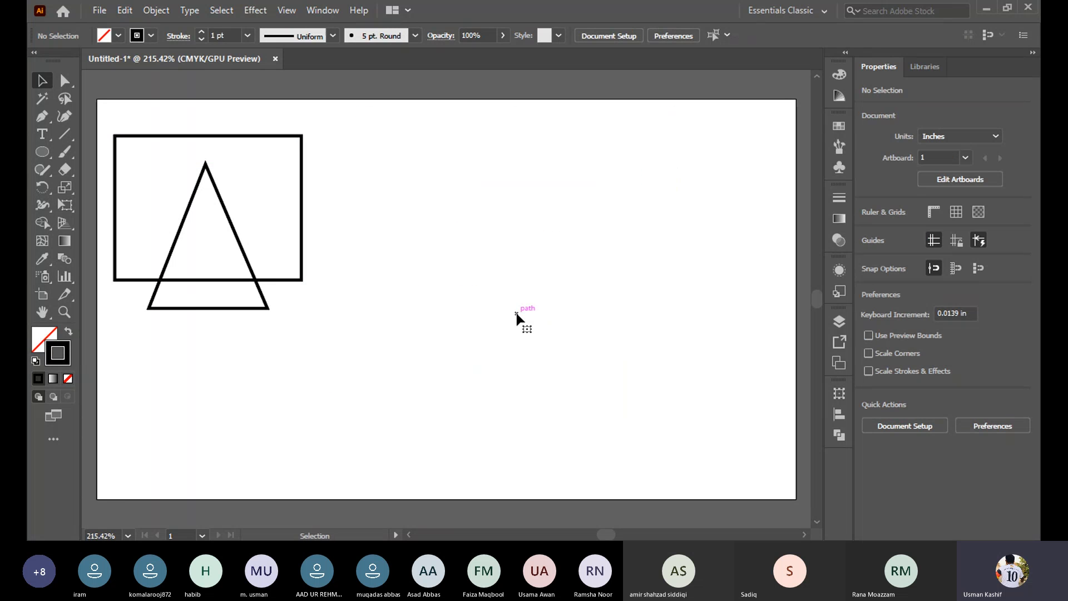
# Move the rectangle and triangle to the middle of the artboard and delete them, along with any stray anchor point
pyautogui.moveTo(145, 159); pyautogui.dragTo(352, 348)
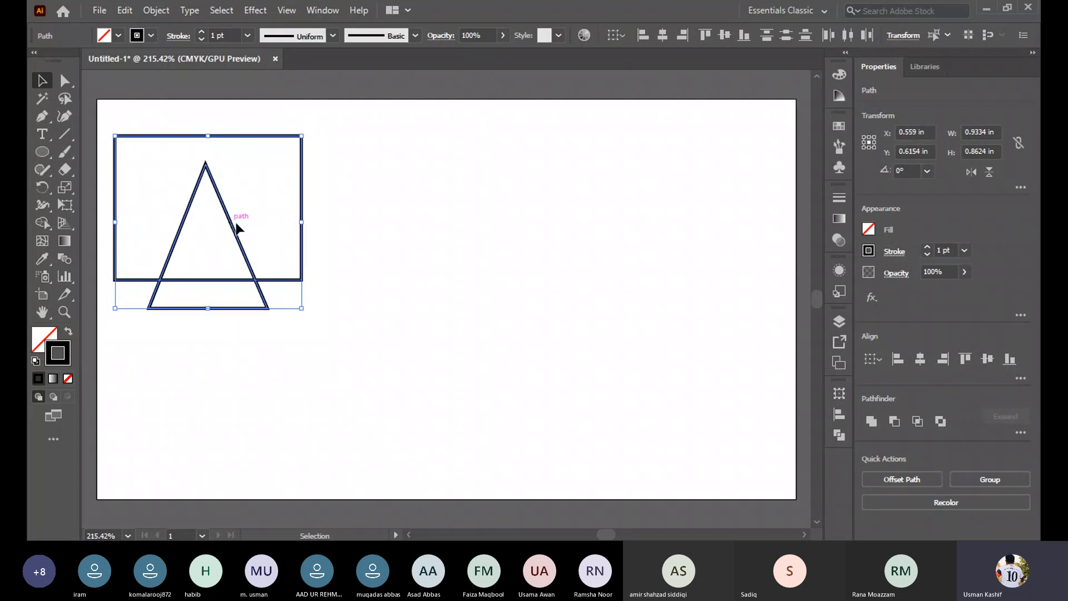
pyautogui.moveTo(239, 222); pyautogui.dragTo(476, 289)
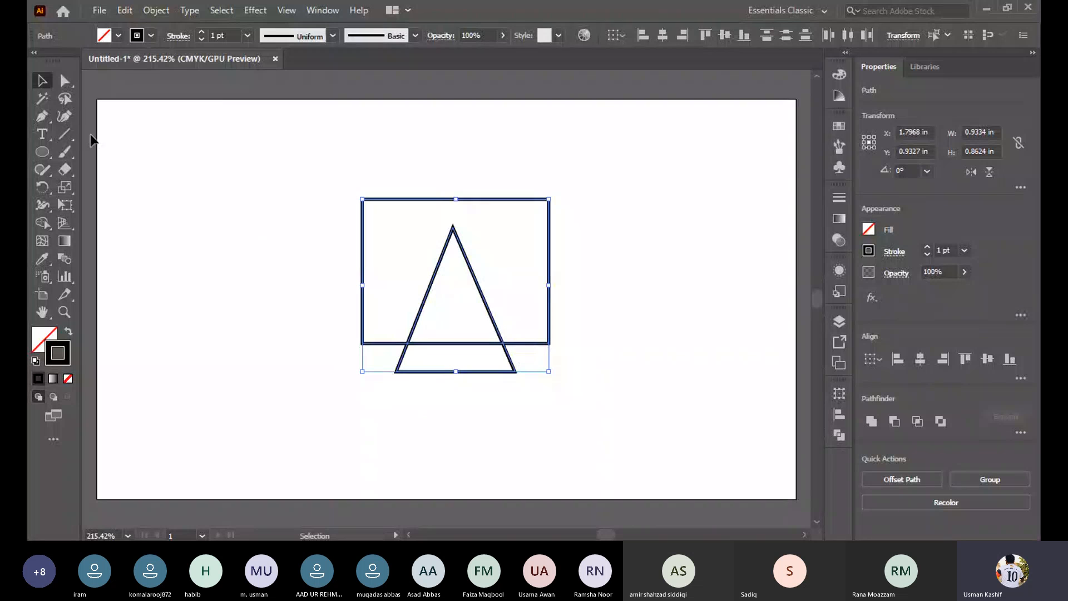
pyautogui.click(46, 119)
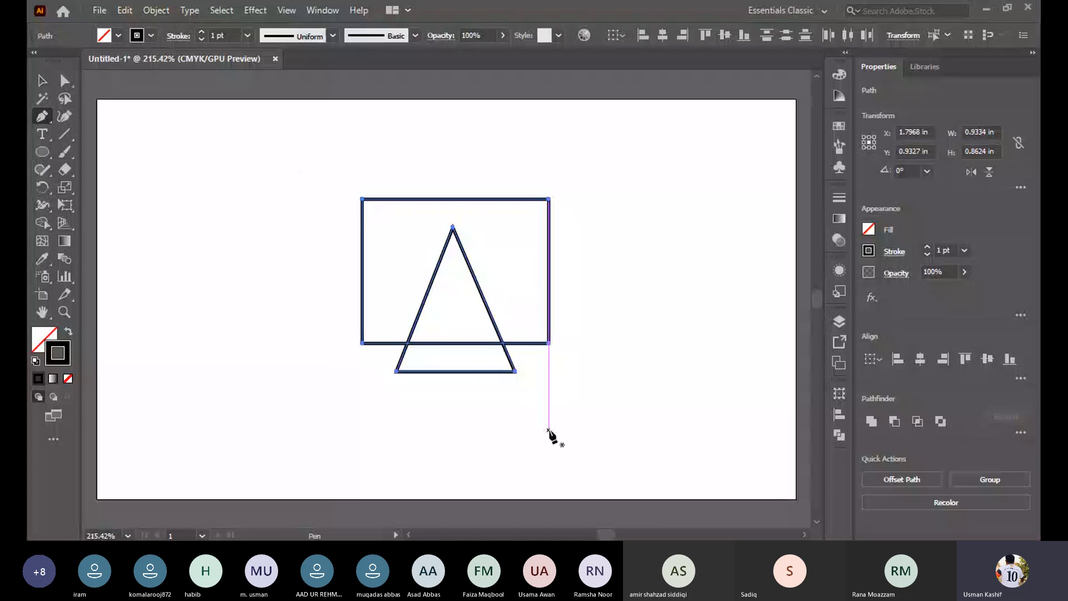
pyautogui.press('Delete')
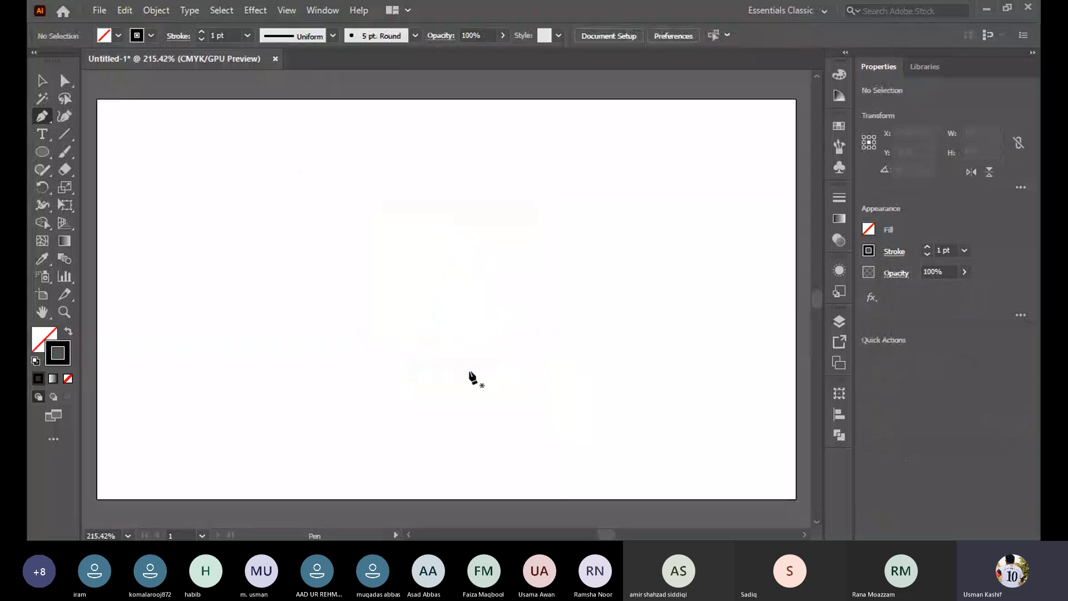
pyautogui.click(44, 81)
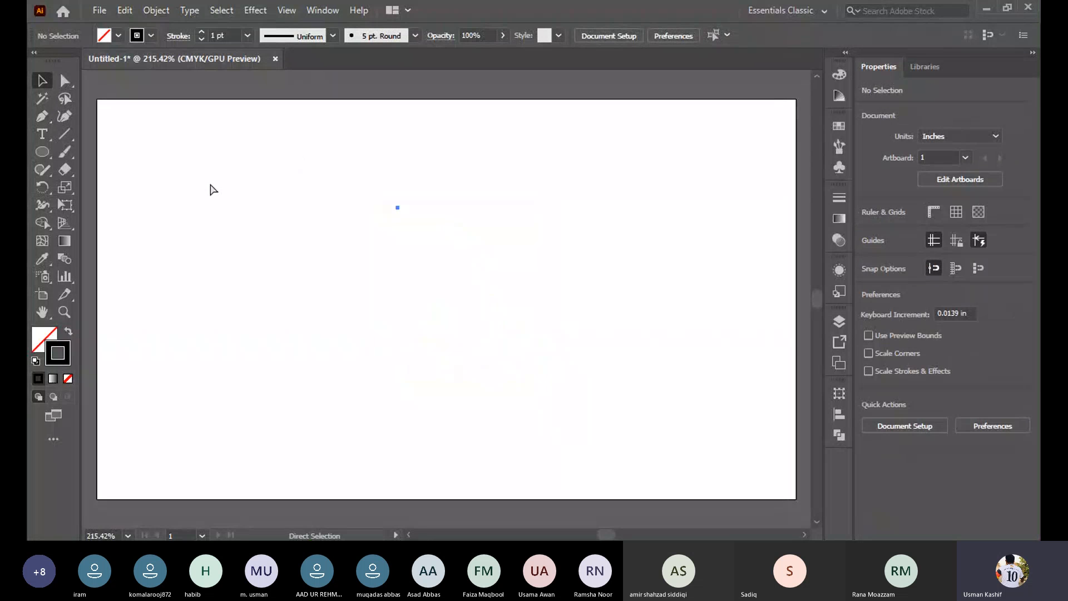
pyautogui.hotkey('ctrl', 'a')
pyautogui.press('Delete')
# Draw a square about 1.26 in wide left of the artboard's centre and select all its anchors with the Direct Selection tool
pyautogui.click(46, 118)
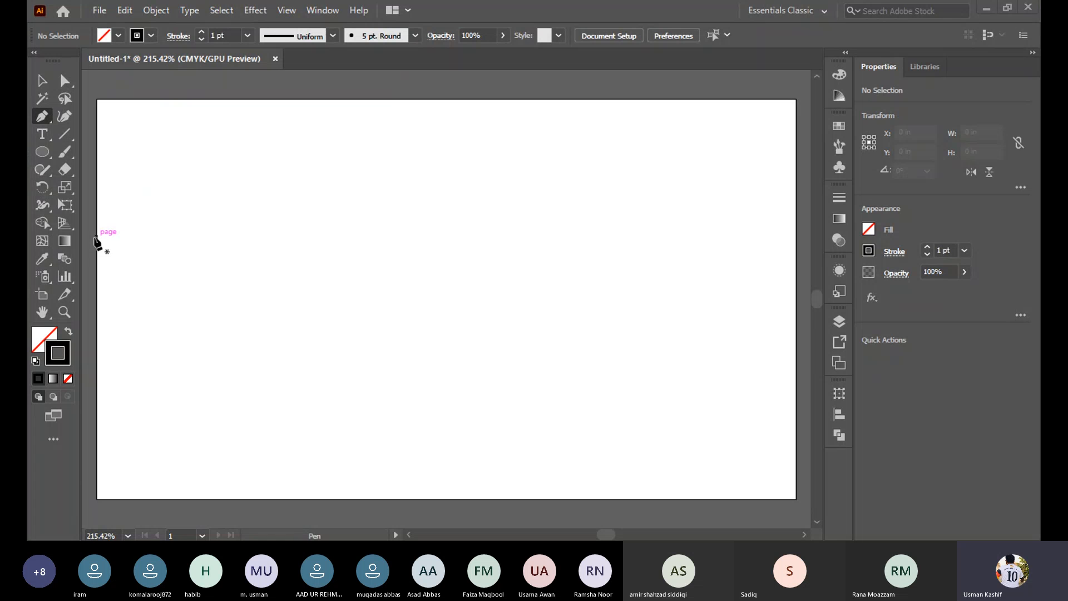
pyautogui.press('m')
pyautogui.moveTo(227, 195); pyautogui.dragTo(479, 381)
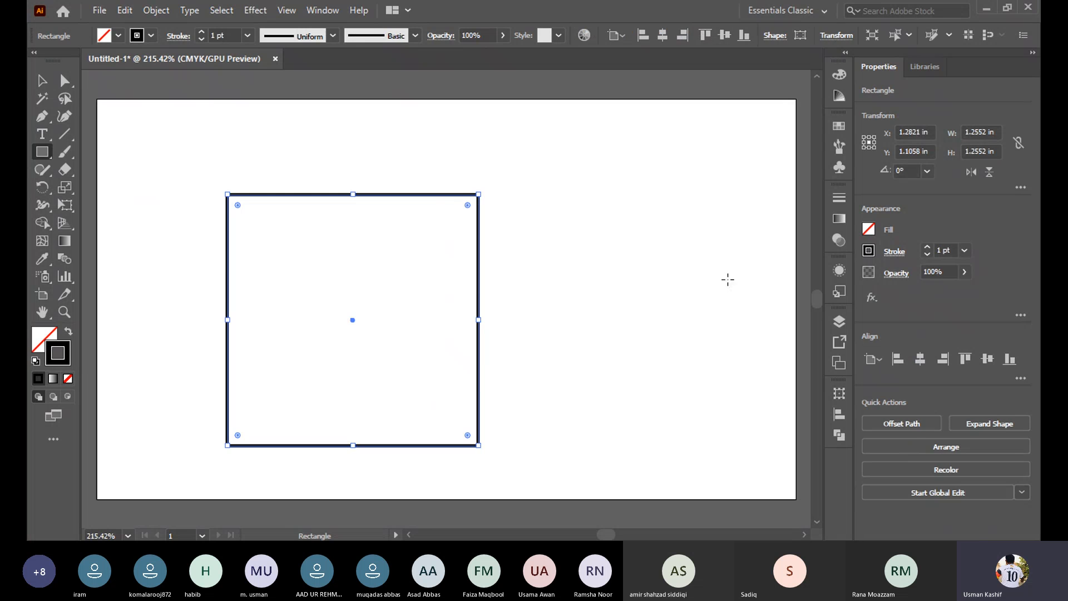
pyautogui.press('a')
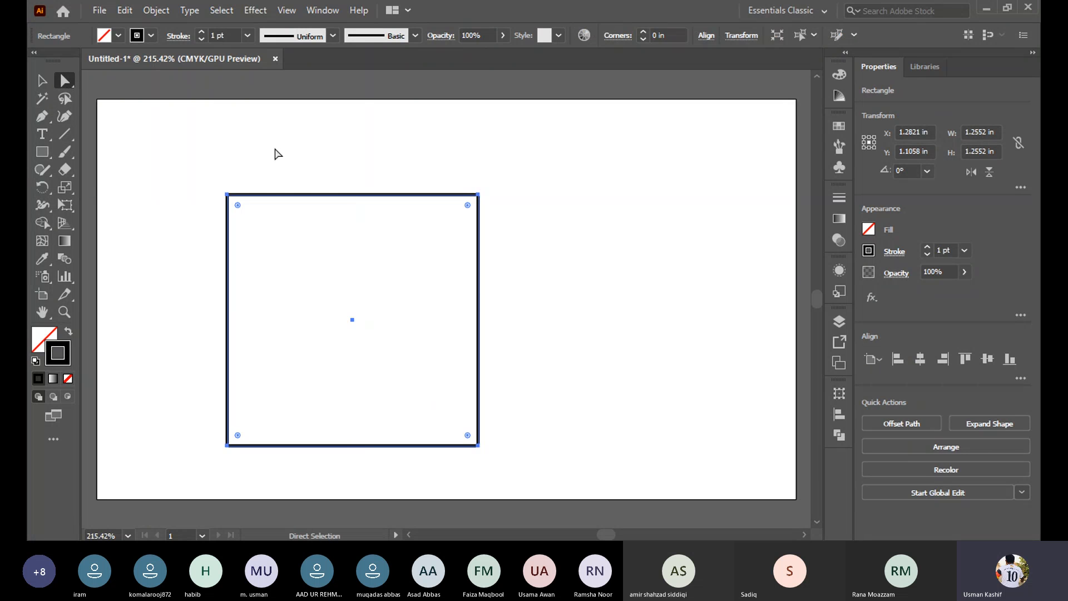
pyautogui.moveTo(192, 149); pyautogui.dragTo(506, 466)
# Add an anchor point at the midpoint of the square's upper edge with the Add Anchor Point tool
pyautogui.click(44, 118)
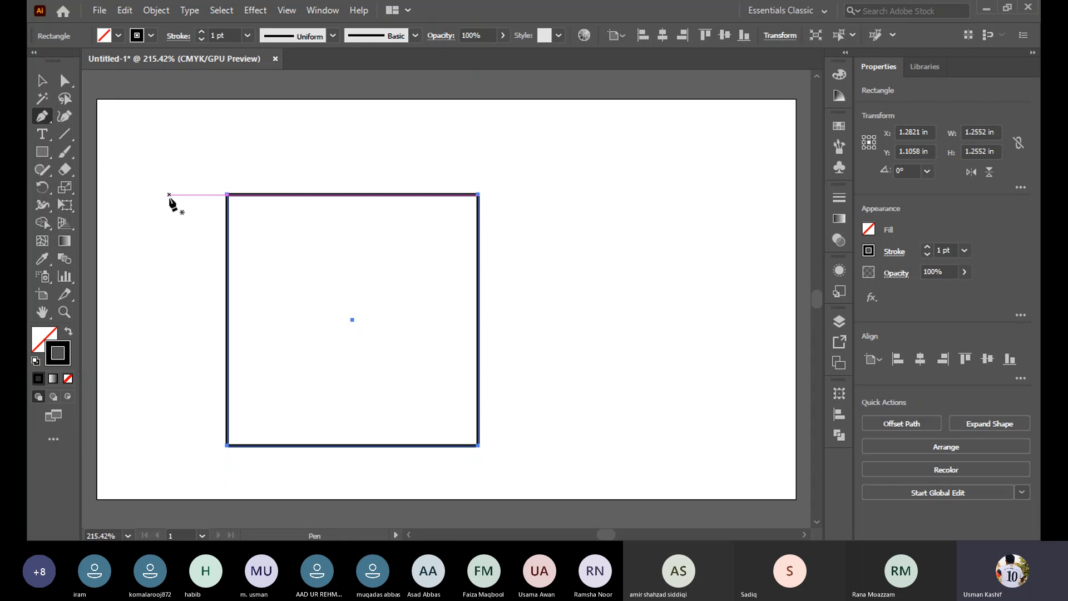
pyautogui.press('+')
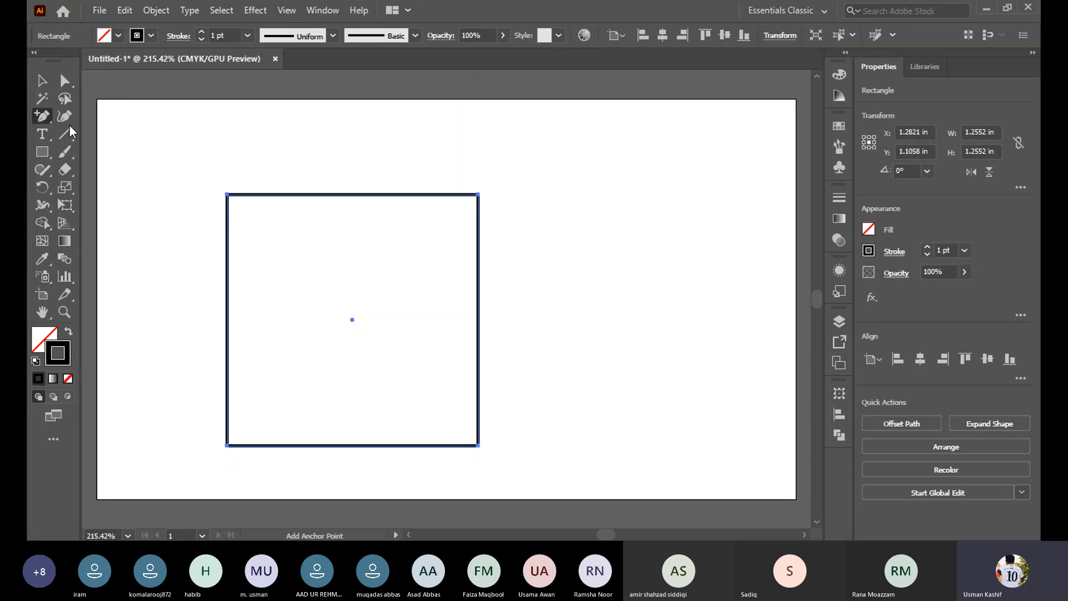
pyautogui.press('p')
pyautogui.press('+')
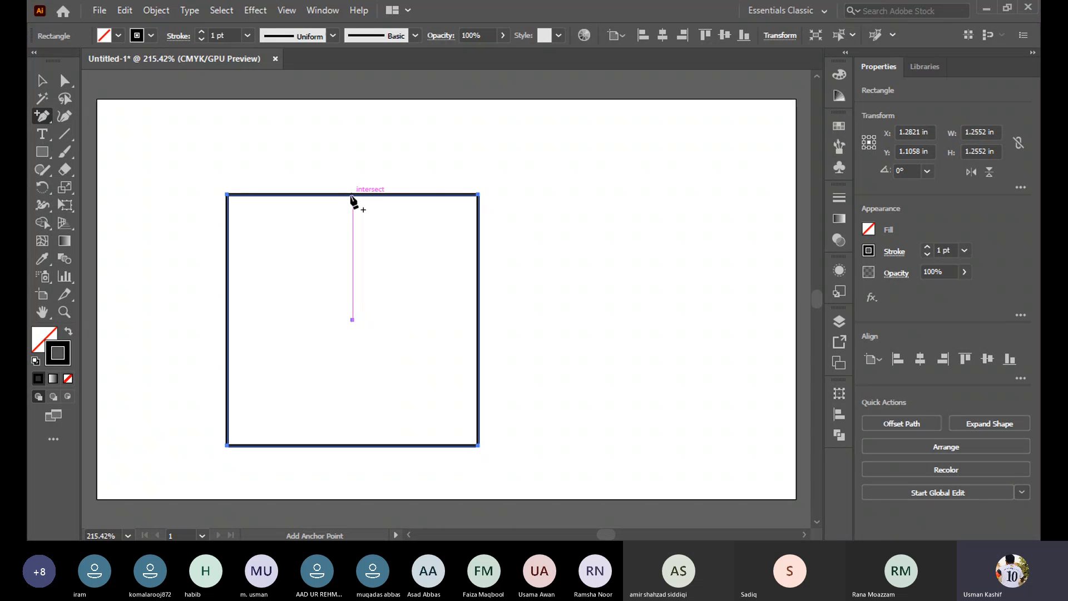
pyautogui.click(352, 195)
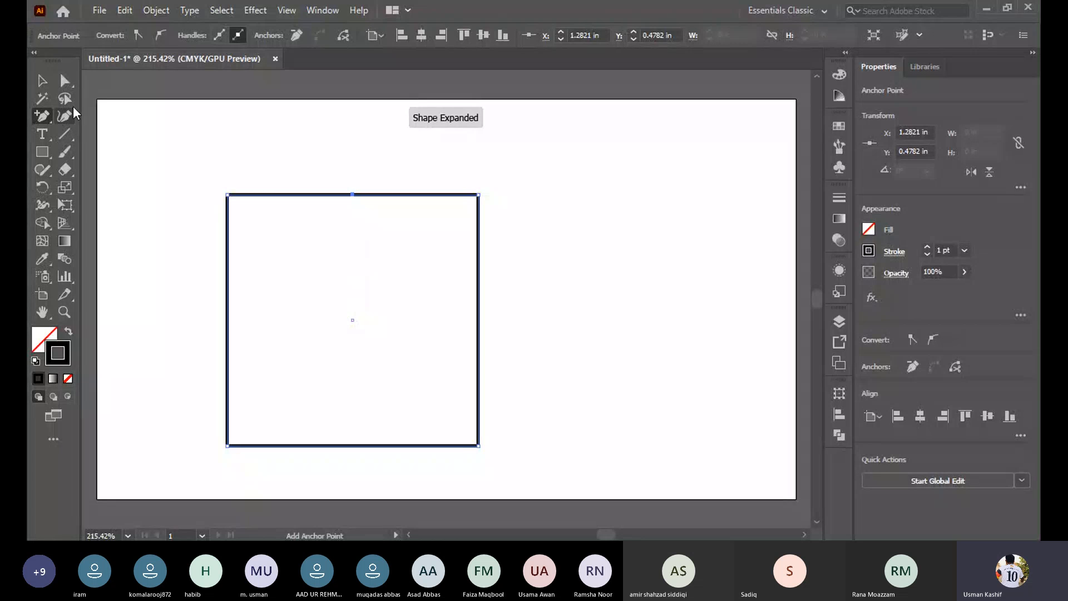
# Examine the anchors along the square's upper edge by selecting them with the Direct Selection tool
pyautogui.click(64, 81)
pyautogui.moveTo(200, 162); pyautogui.dragTo(543, 242)
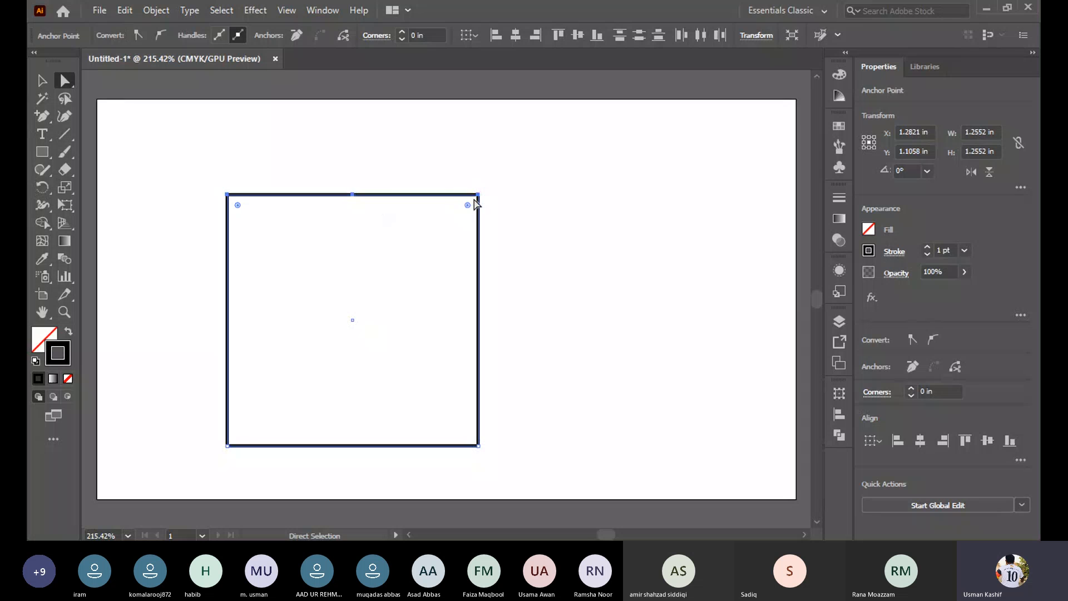
pyautogui.click(599, 213)
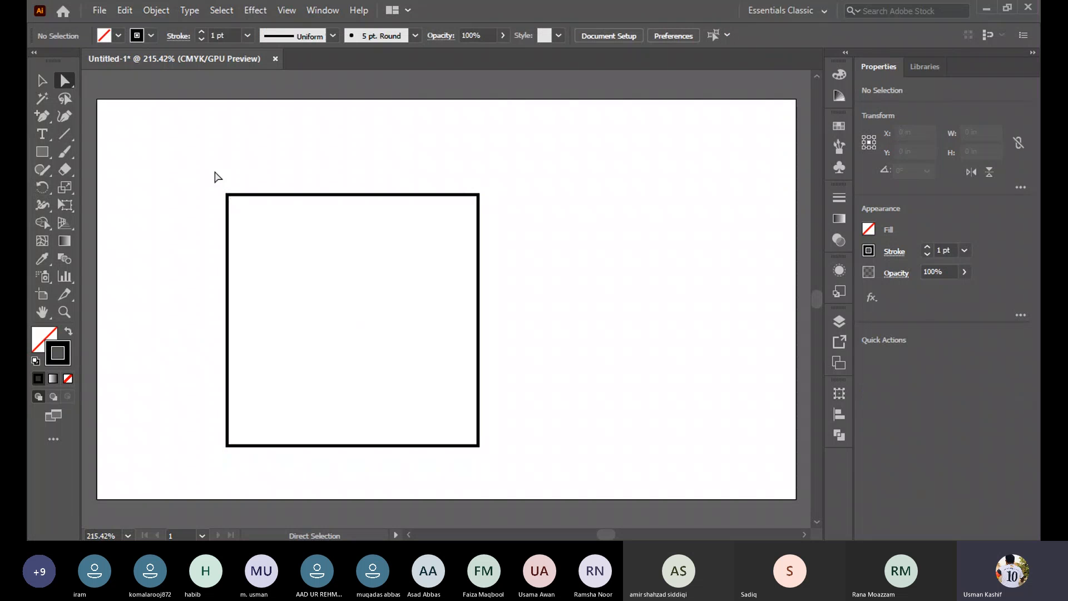
pyautogui.moveTo(217, 174); pyautogui.dragTo(479, 217)
pyautogui.click(361, 234)
# Pull the upper edge's midpoint anchor down inside the square, return it to the edge, and deselect the shape
pyautogui.moveTo(333, 148); pyautogui.dragTo(387, 228)
pyautogui.moveTo(353, 195); pyautogui.dragTo(332, 357)
pyautogui.moveTo(351, 359); pyautogui.dragTo(367, 191)
pyautogui.click(422, 333)
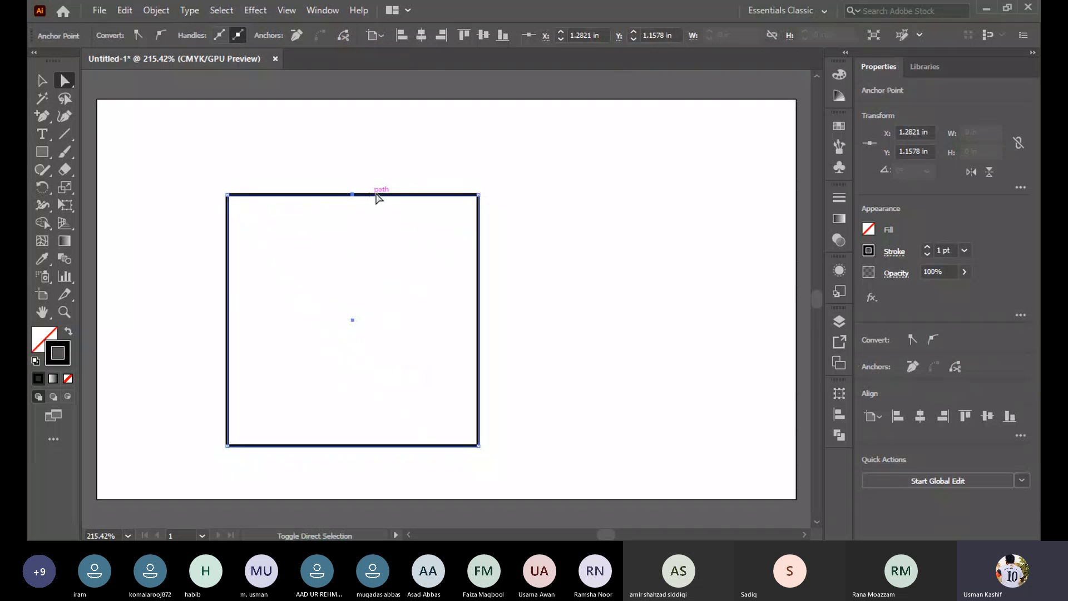
pyautogui.click(696, 168)
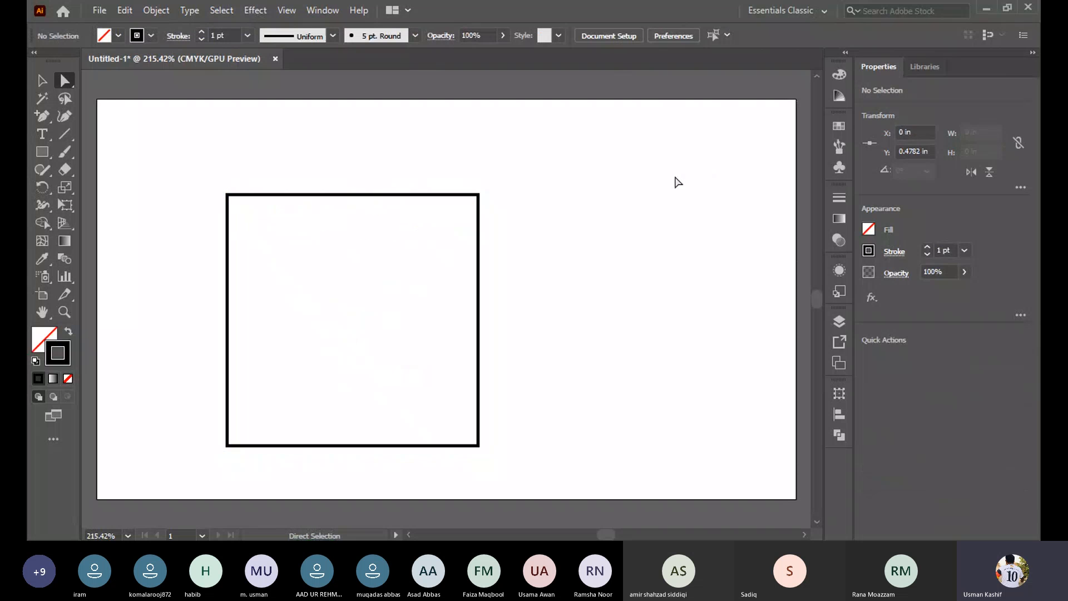
# Add anchor points at the midpoints of the square's left, lower and right edges
pyautogui.click(44, 114)
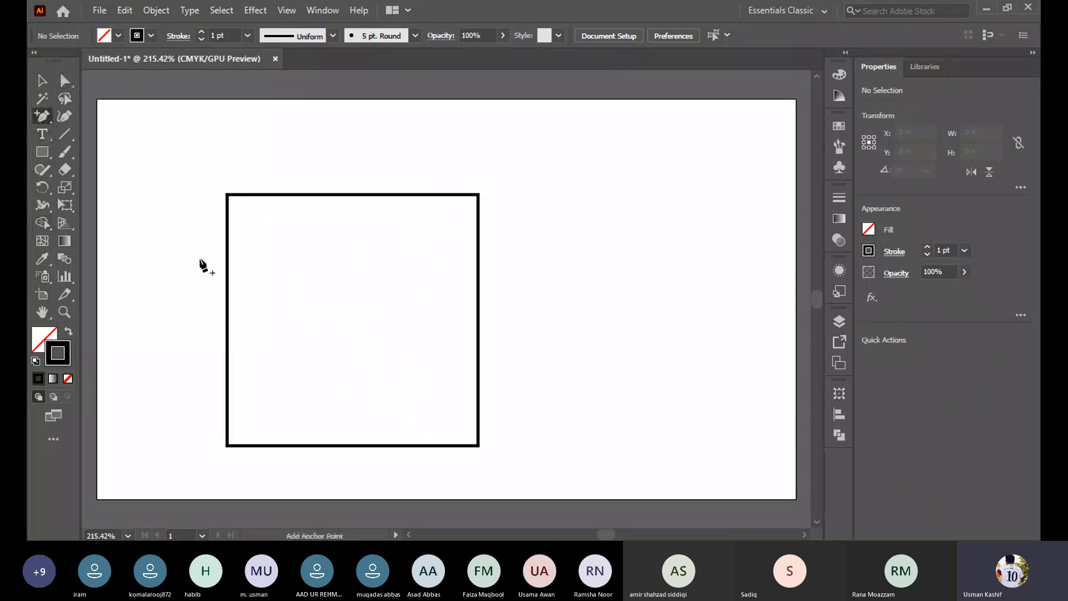
pyautogui.click(227, 320)
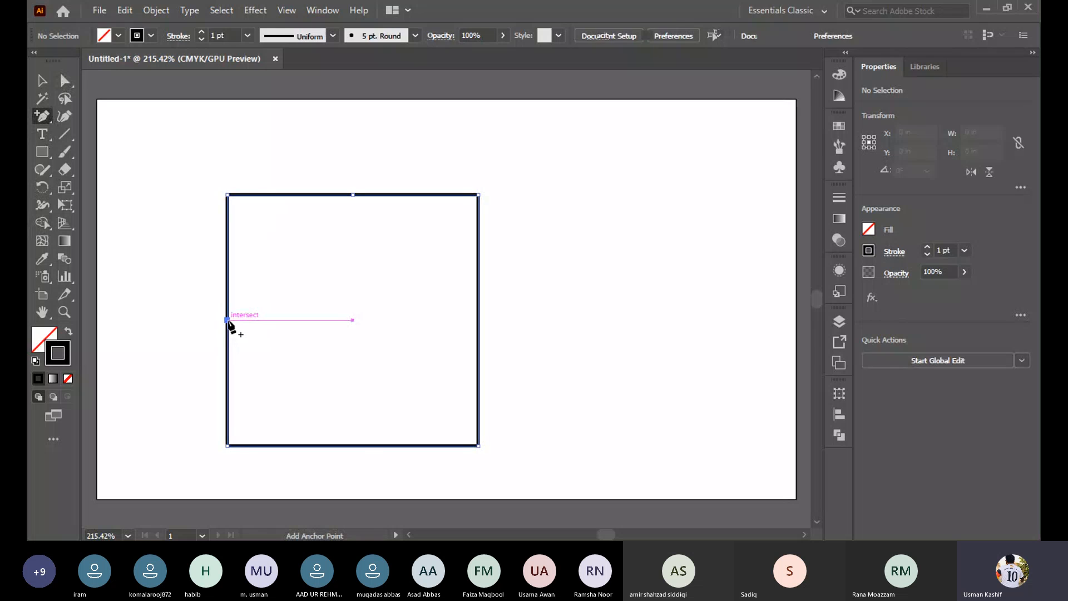
pyautogui.click(353, 446)
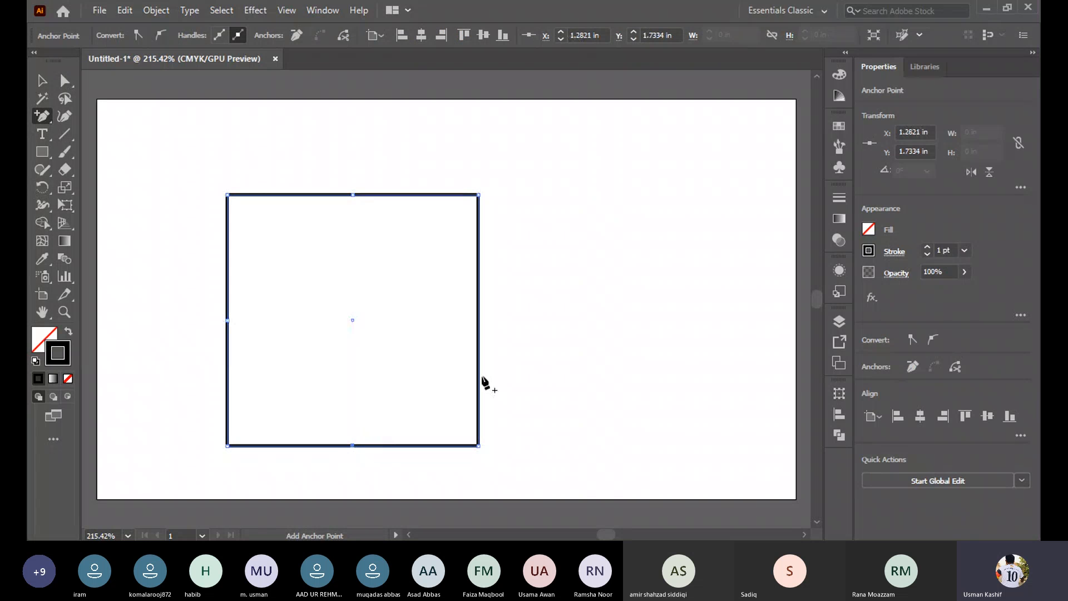
pyautogui.click(479, 320)
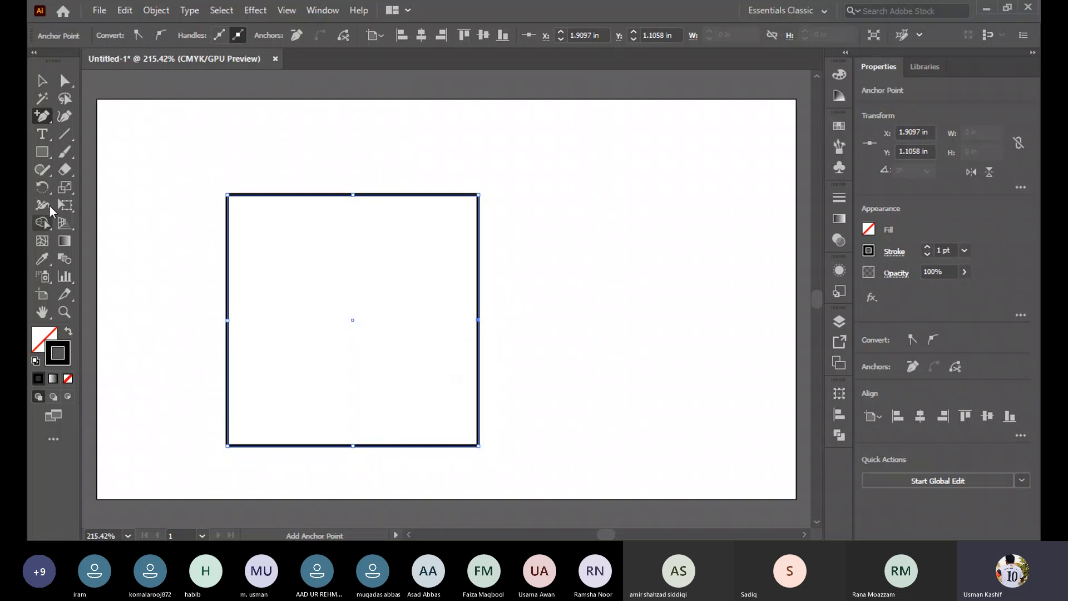
# Select the whole square, then pick out individual midpoint anchors with the Direct Selection tool
pyautogui.click(42, 81)
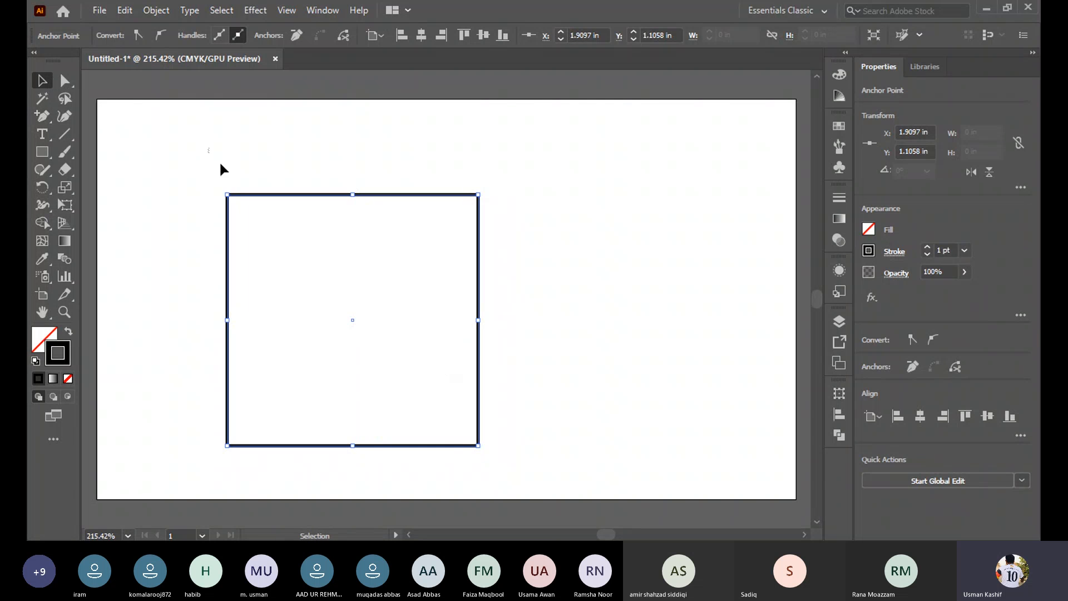
pyautogui.click(511, 211)
pyautogui.click(227, 320)
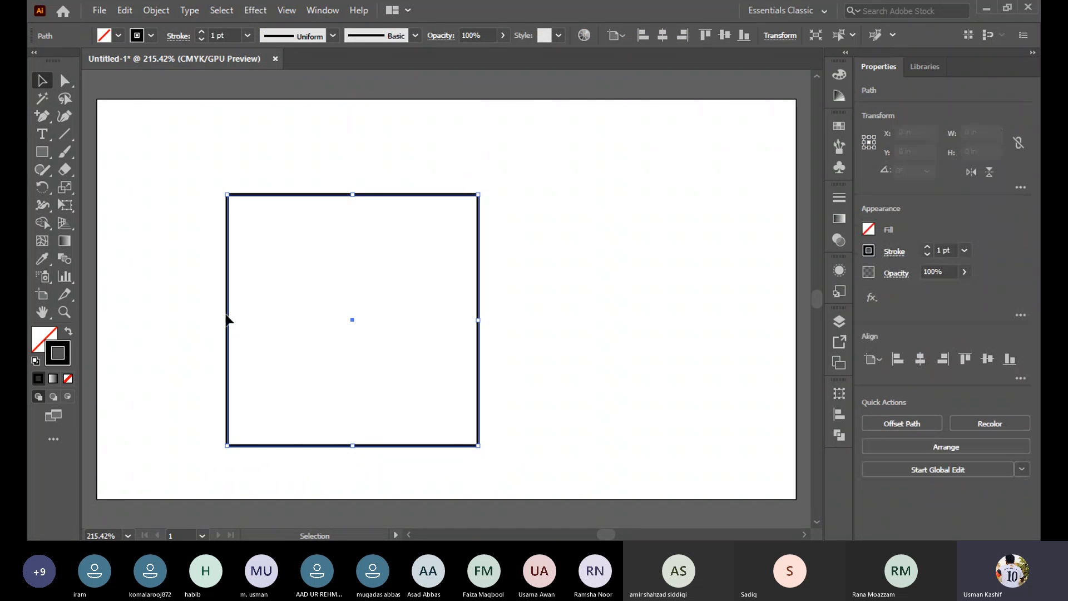
pyautogui.click(65, 80)
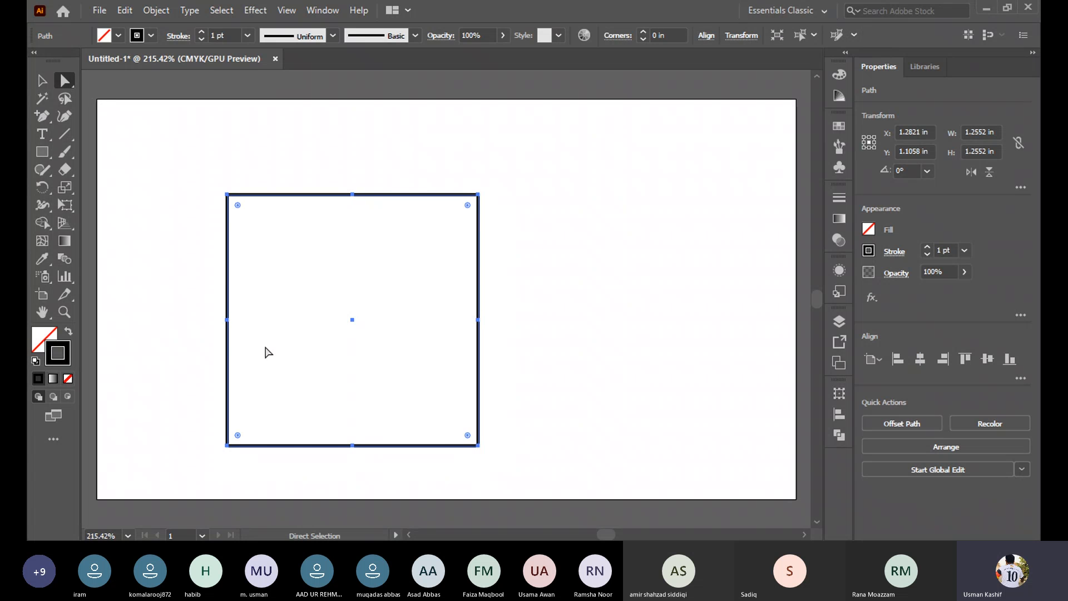
pyautogui.click(499, 317)
pyautogui.moveTo(503, 310); pyautogui.dragTo(426, 358)
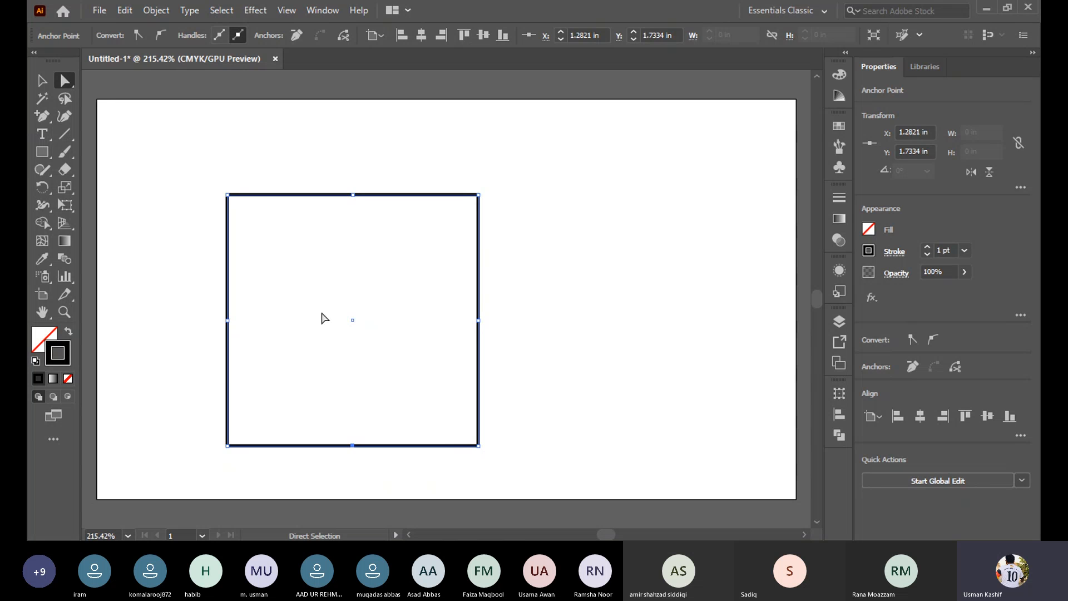
# Pull the midpoint anchors of the square's left and right edges inward to its centre, then deselect the shape
pyautogui.moveTo(227, 321); pyautogui.dragTo(353, 320)
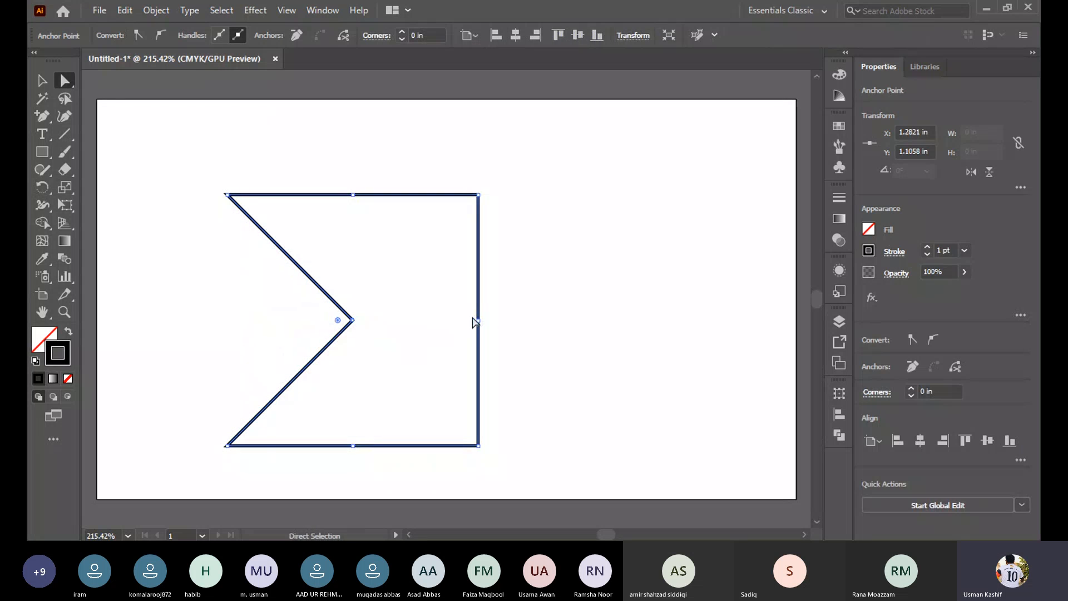
pyautogui.moveTo(479, 322); pyautogui.dragTo(402, 336)
pyautogui.hotkey('ctrl', 'z')
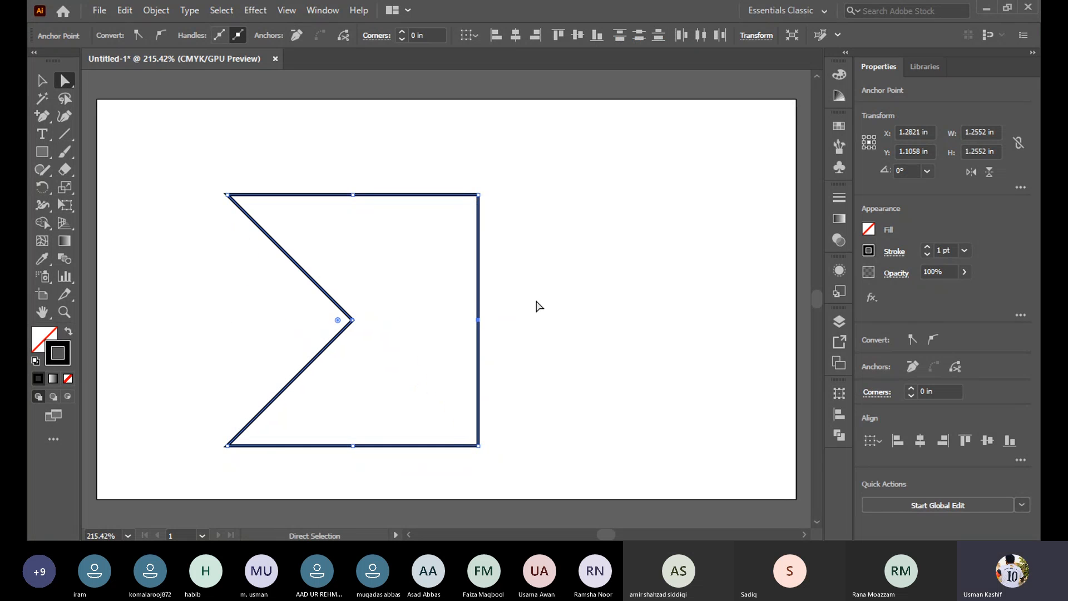
pyautogui.click(518, 313)
pyautogui.click(481, 325)
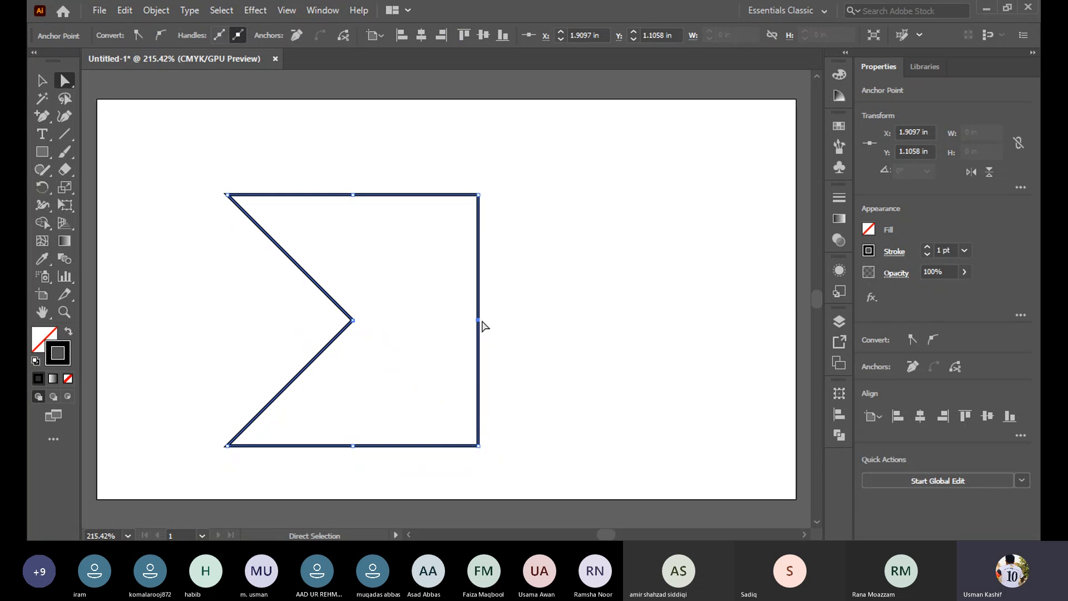
pyautogui.moveTo(483, 326); pyautogui.dragTo(352, 325)
pyautogui.click(579, 245)
# Pull the upper edge's midpoint anchor to the shape's centre and select the lower edge's midpoint anchor
pyautogui.moveTo(339, 156); pyautogui.dragTo(356, 221)
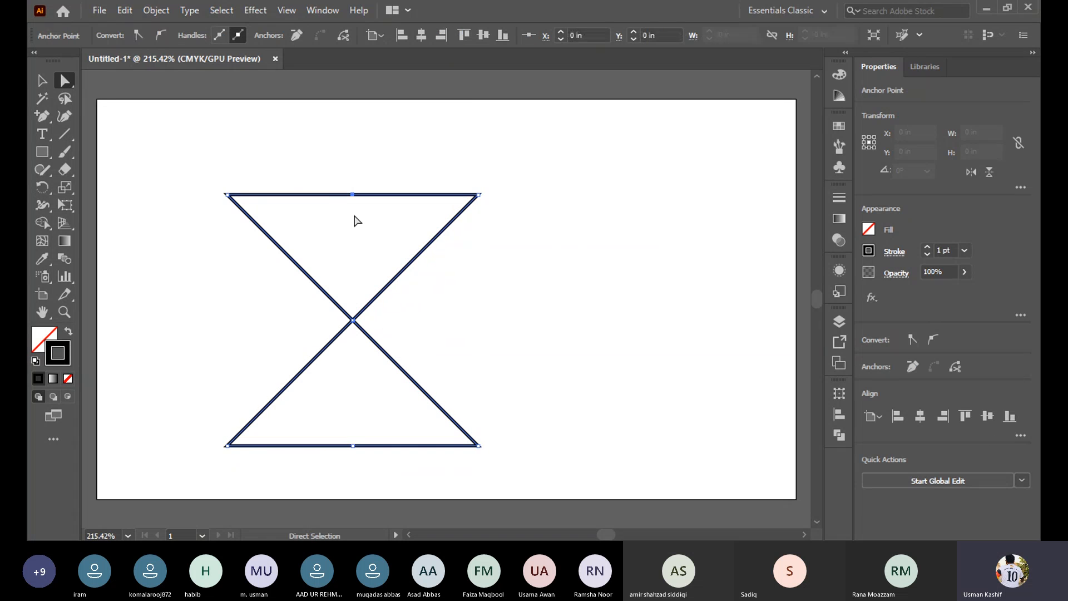
pyautogui.click(358, 231)
pyautogui.moveTo(333, 171); pyautogui.dragTo(352, 323)
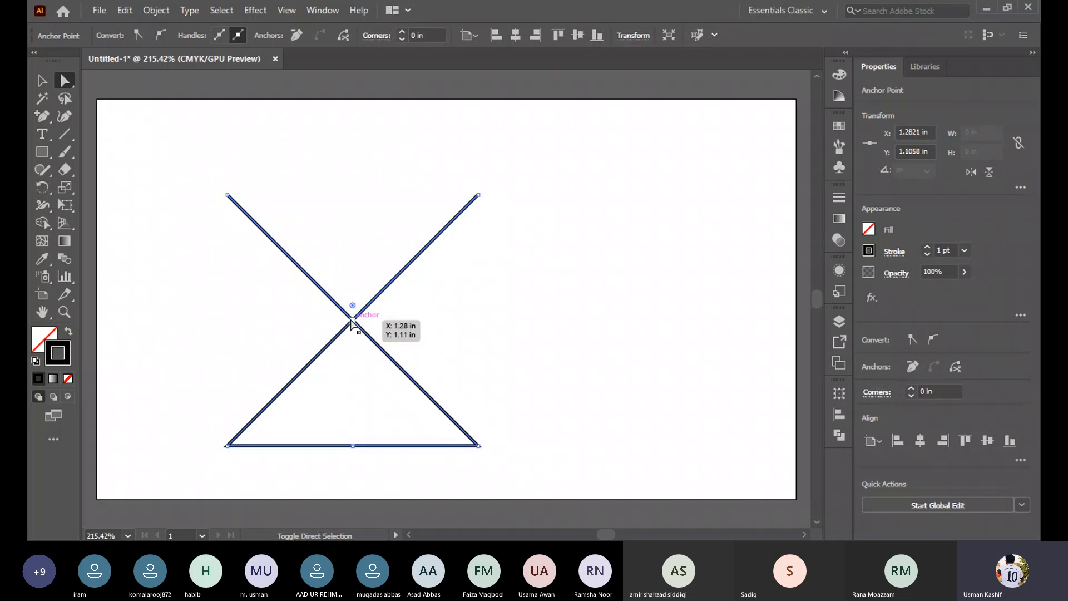
pyautogui.moveTo(371, 474); pyautogui.dragTo(340, 409)
pyautogui.moveTo(354, 450)
pyautogui.mouseDown()
pyautogui.moveTo(370, 326)
pyautogui.moveTo(358, 317)
pyautogui.moveTo(334, 453)
pyautogui.moveTo(350, 447)
pyautogui.mouseUp()
pyautogui.click(468, 286)
# Return the midpoint anchors from the centre to their edges to restore the square, then deselect it
pyautogui.moveTo(358, 318); pyautogui.dragTo(230, 319)
pyautogui.click(362, 196)
pyautogui.moveTo(363, 328); pyautogui.dragTo(359, 191)
pyautogui.moveTo(351, 323); pyautogui.dragTo(489, 293)
pyautogui.hotkey('ctrl', 'z')
pyautogui.click(428, 332)
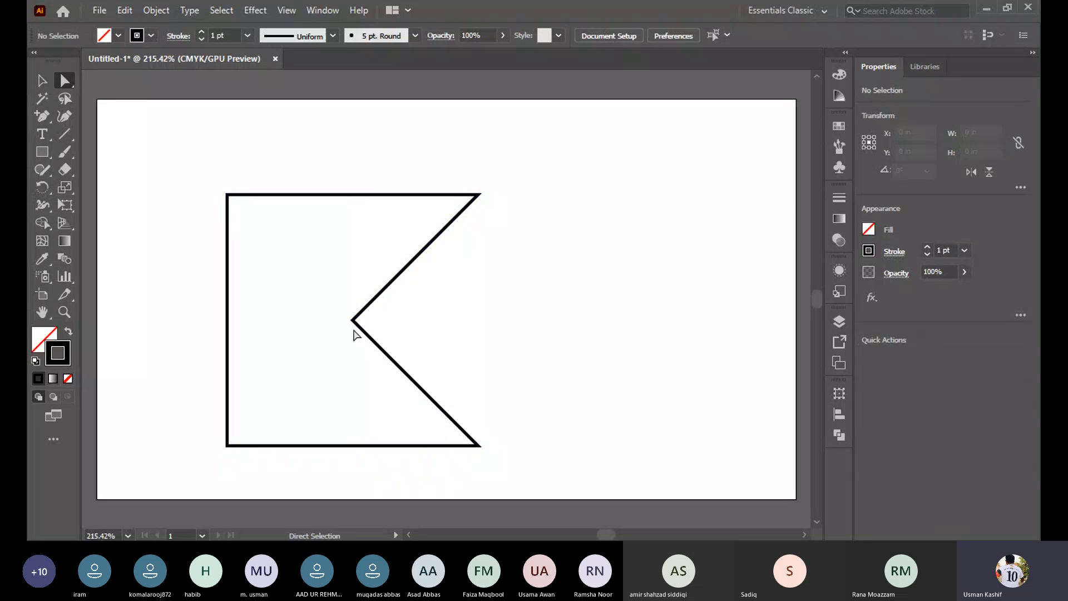
pyautogui.moveTo(353, 321); pyautogui.dragTo(477, 299)
pyautogui.click(597, 278)
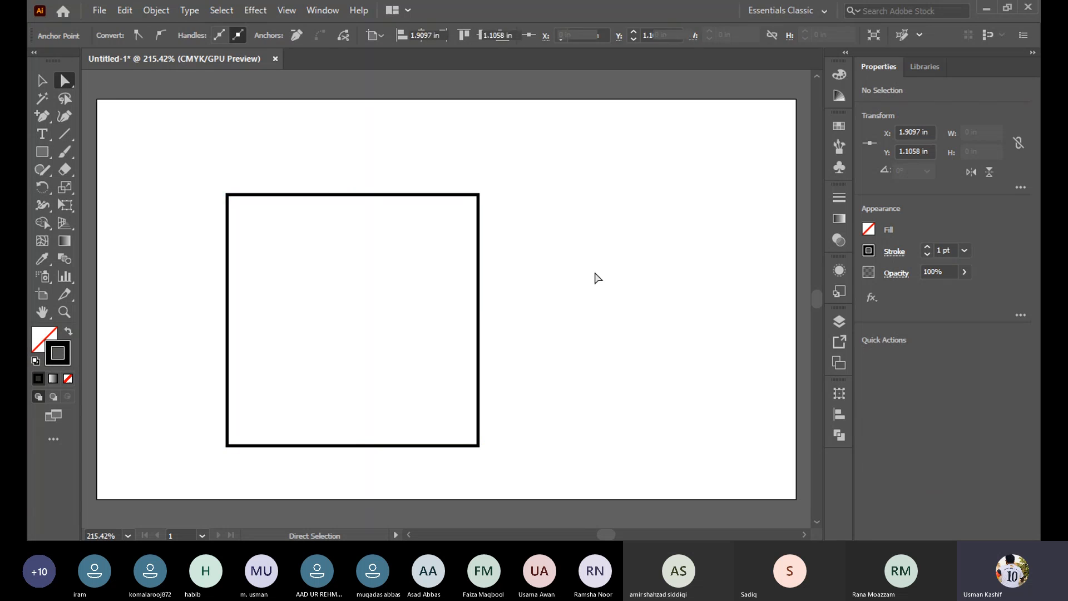
# Remove the square's corner and midpoint anchors one by one with the Delete Anchor Point tool until a single slanted line is left
pyautogui.moveTo(332, 167); pyautogui.dragTo(383, 220)
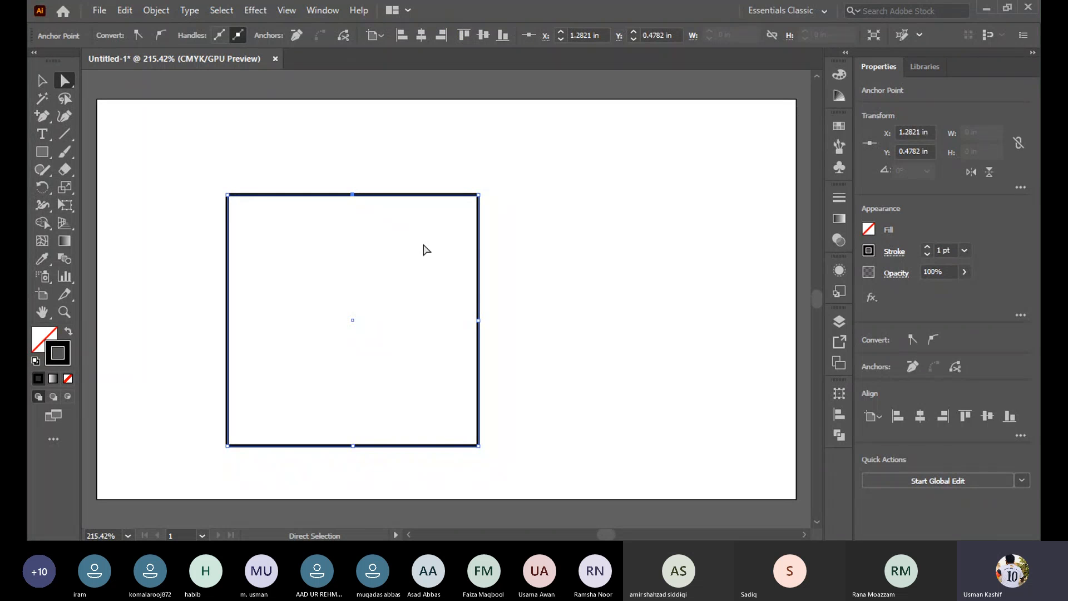
pyautogui.click(50, 120)
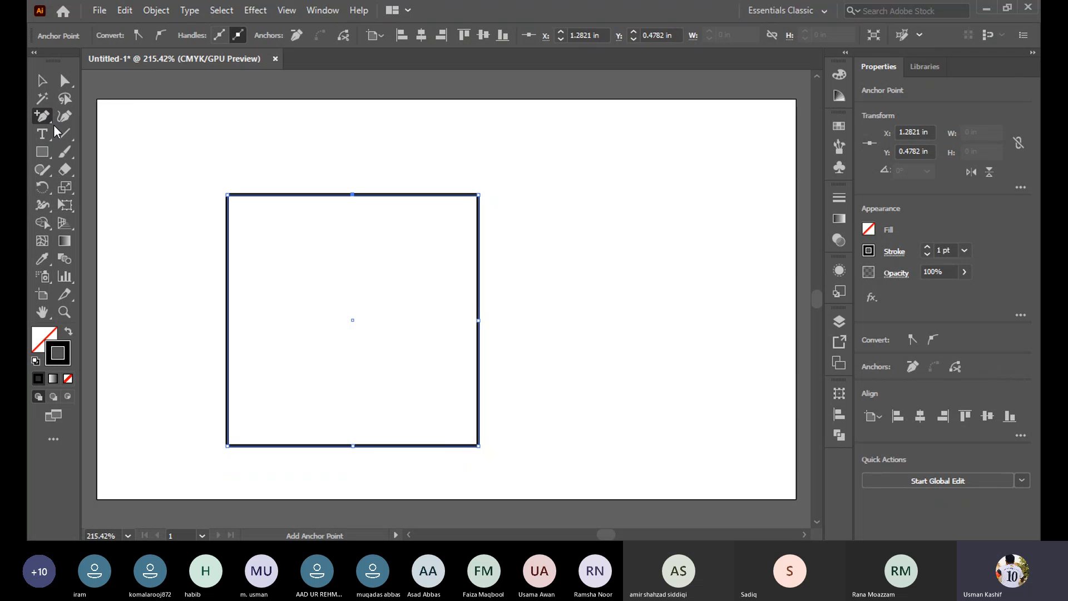
pyautogui.press('-')
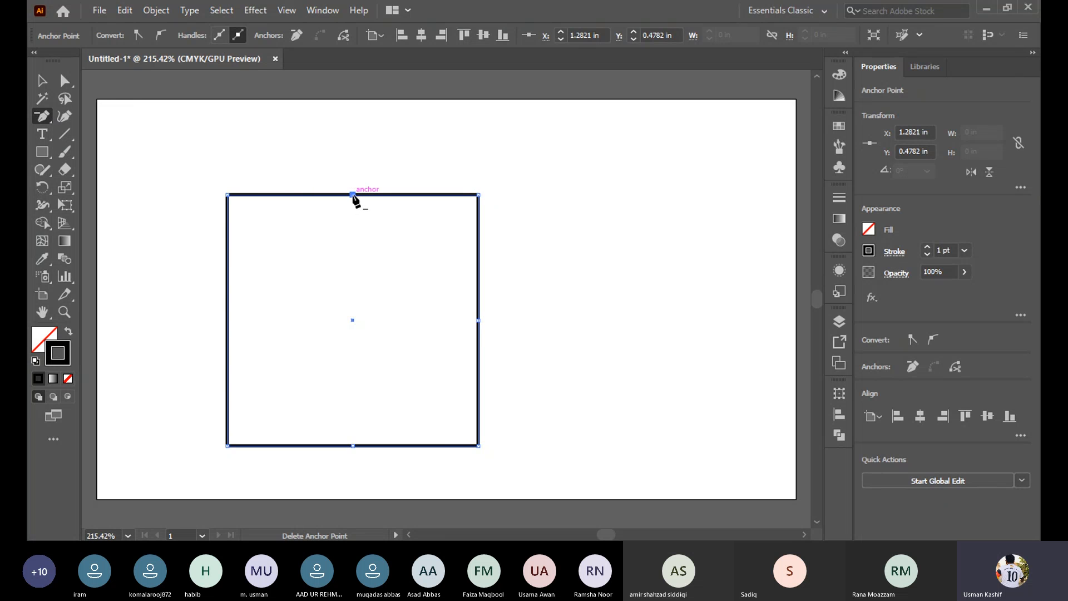
pyautogui.click(227, 195)
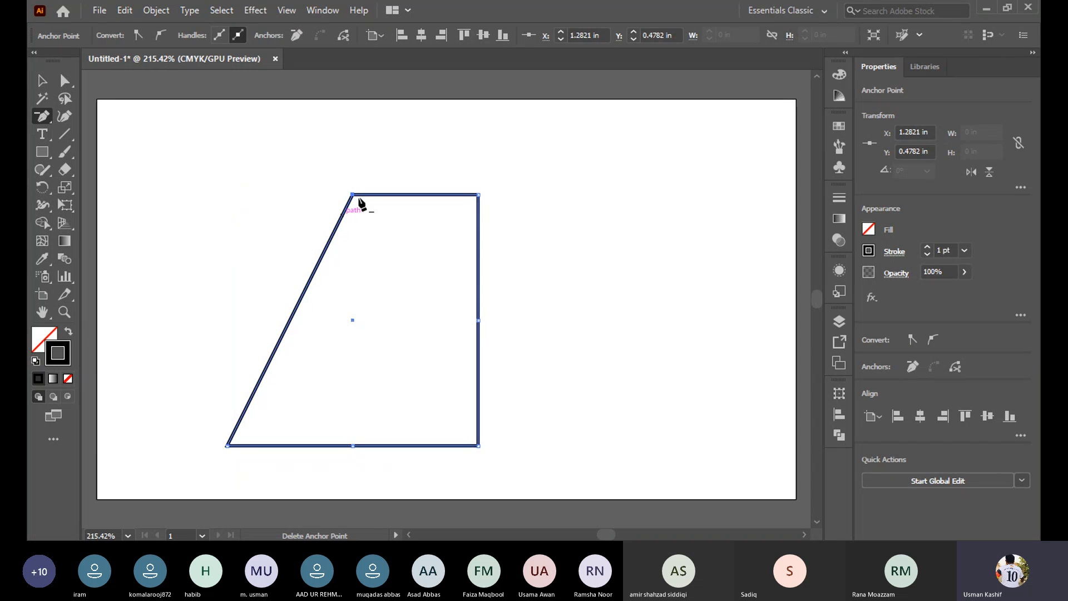
pyautogui.click(478, 195)
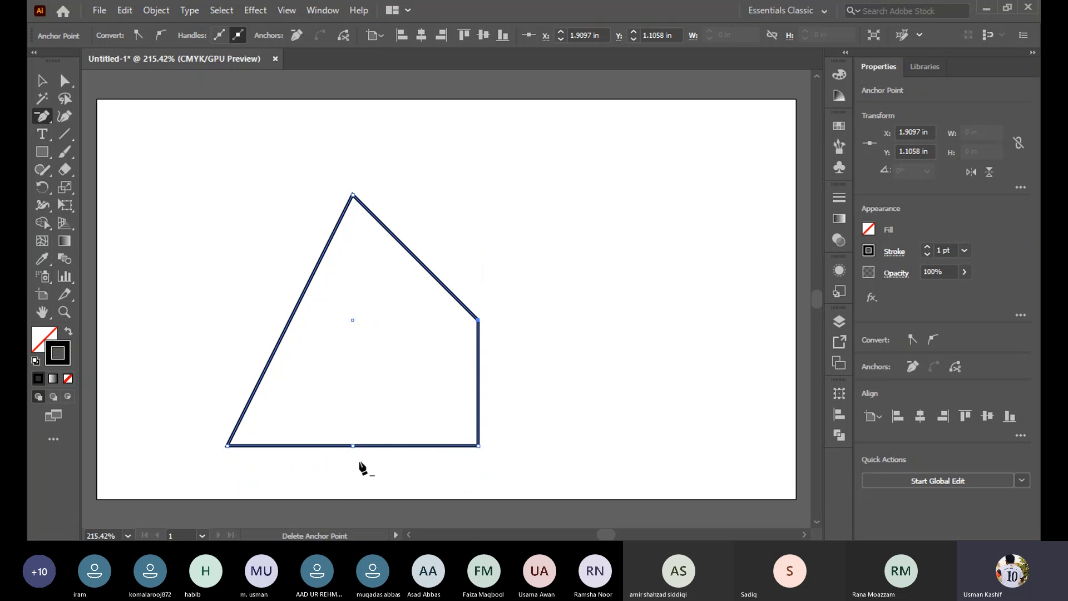
pyautogui.click(354, 445)
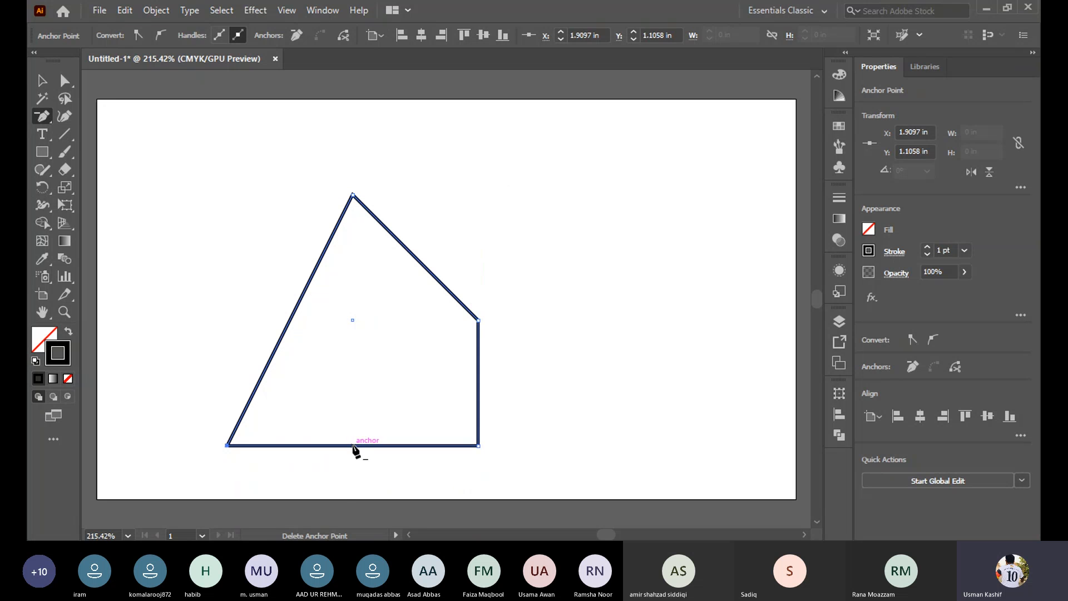
pyautogui.click(228, 447)
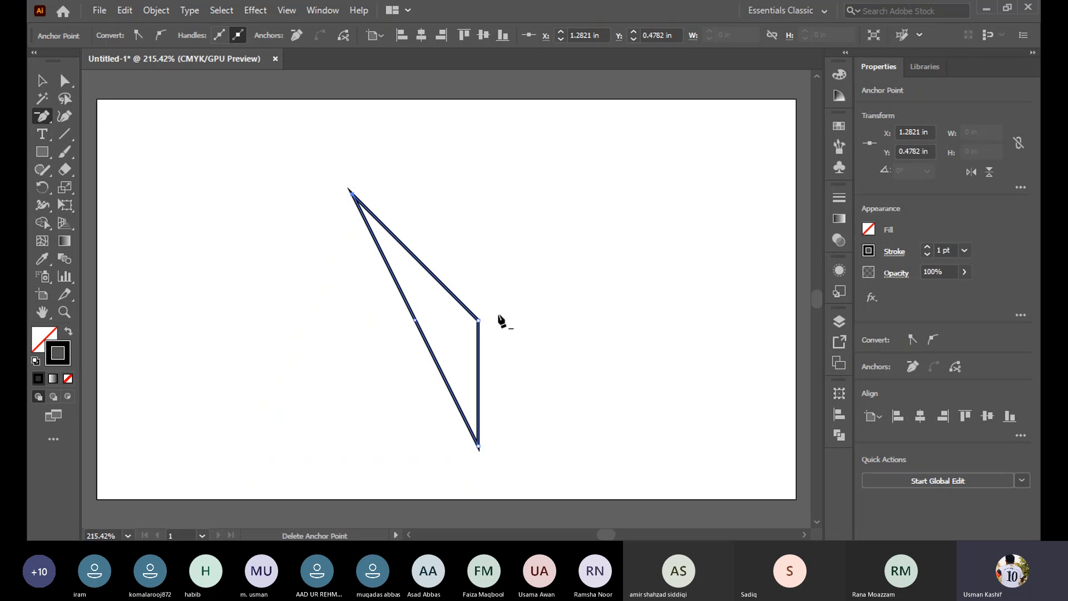
pyautogui.click(479, 321)
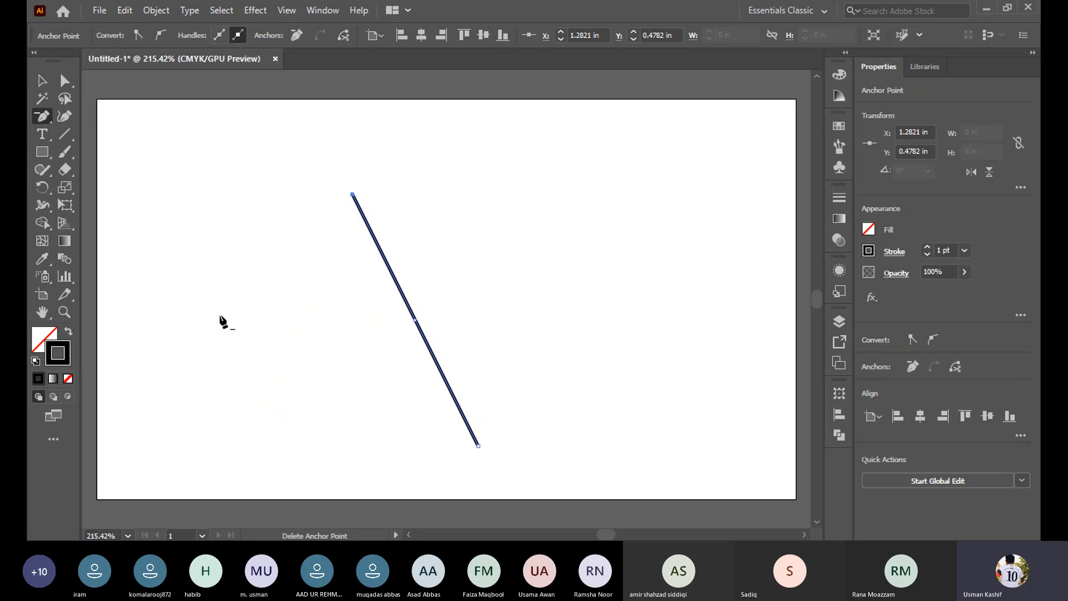
# Delete the leftover slanted line and its remaining stray anchor from the artboard
pyautogui.click(42, 80)
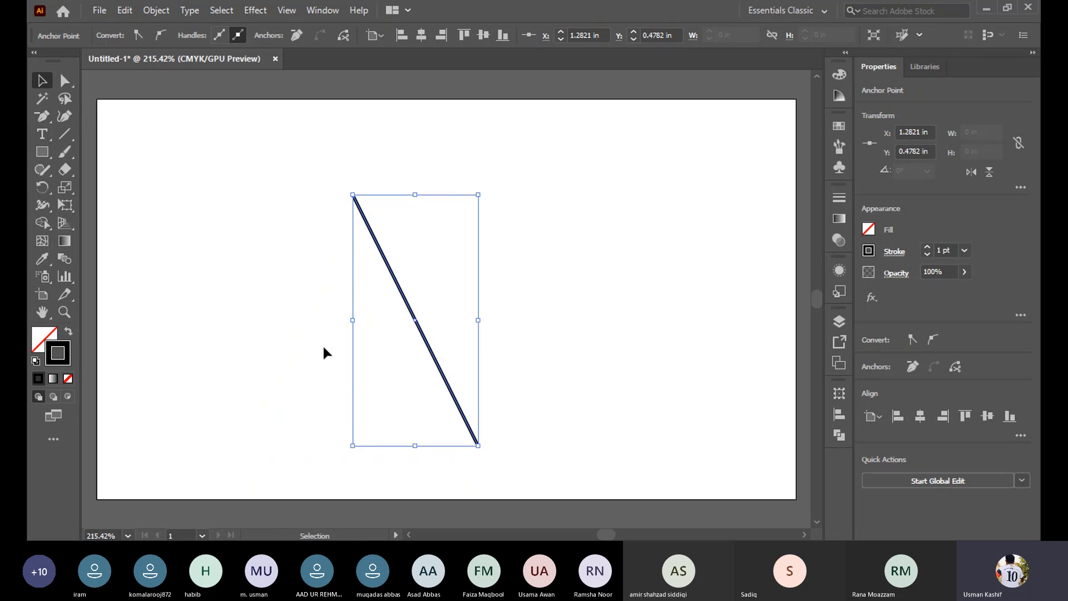
pyautogui.press('Delete')
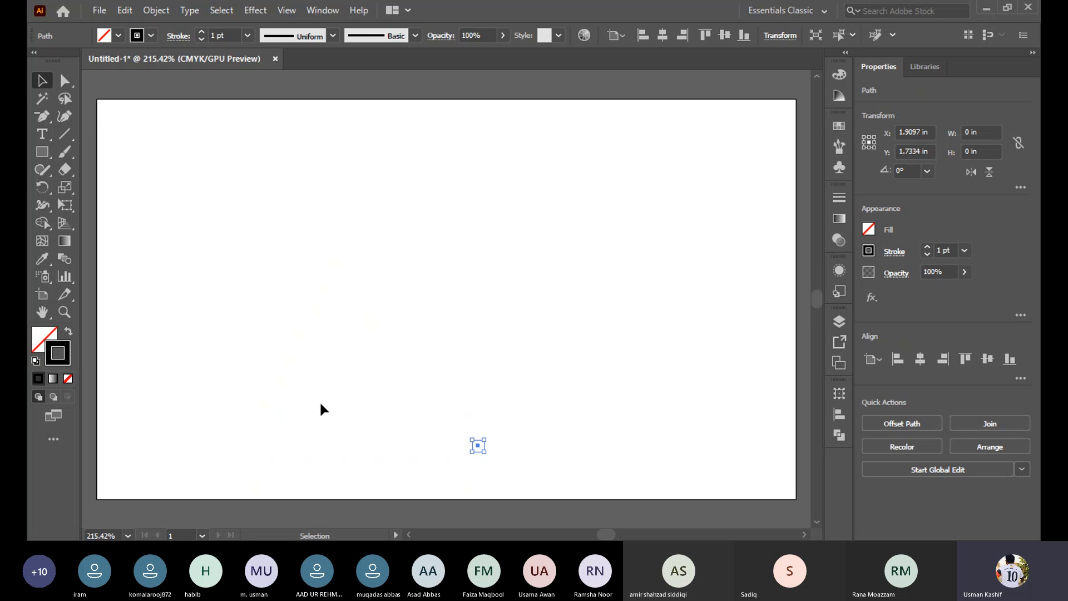
pyautogui.press('Delete')
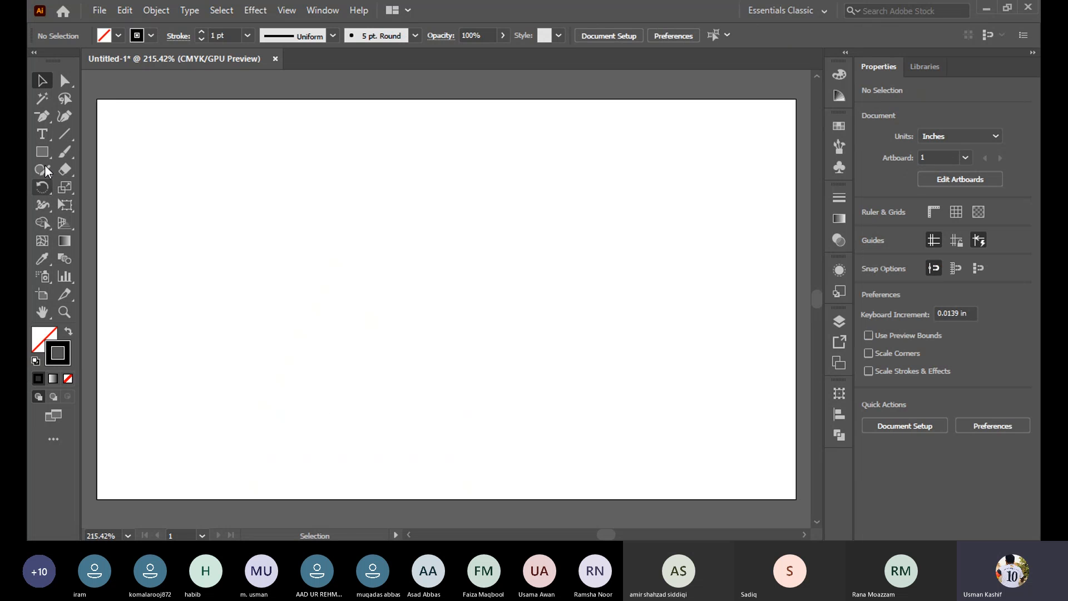
# Draw a rectangle about 1.15 by 1.08 in, move it slightly lower on the artboard, and deselect it
pyautogui.click(43, 117)
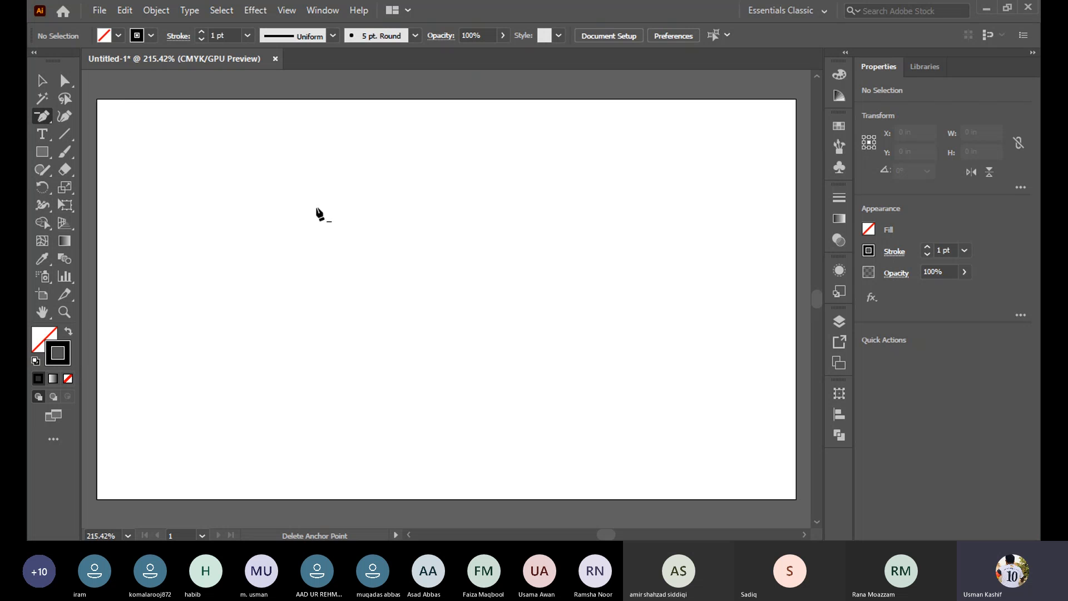
pyautogui.click(42, 149)
pyautogui.moveTo(275, 156); pyautogui.dragTo(506, 372)
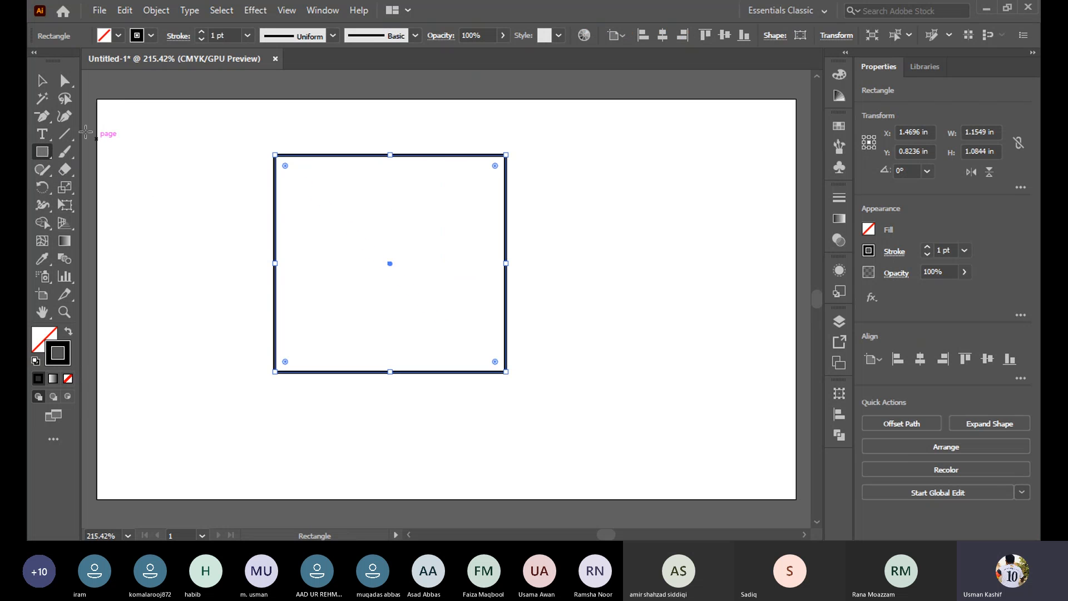
pyautogui.click(42, 81)
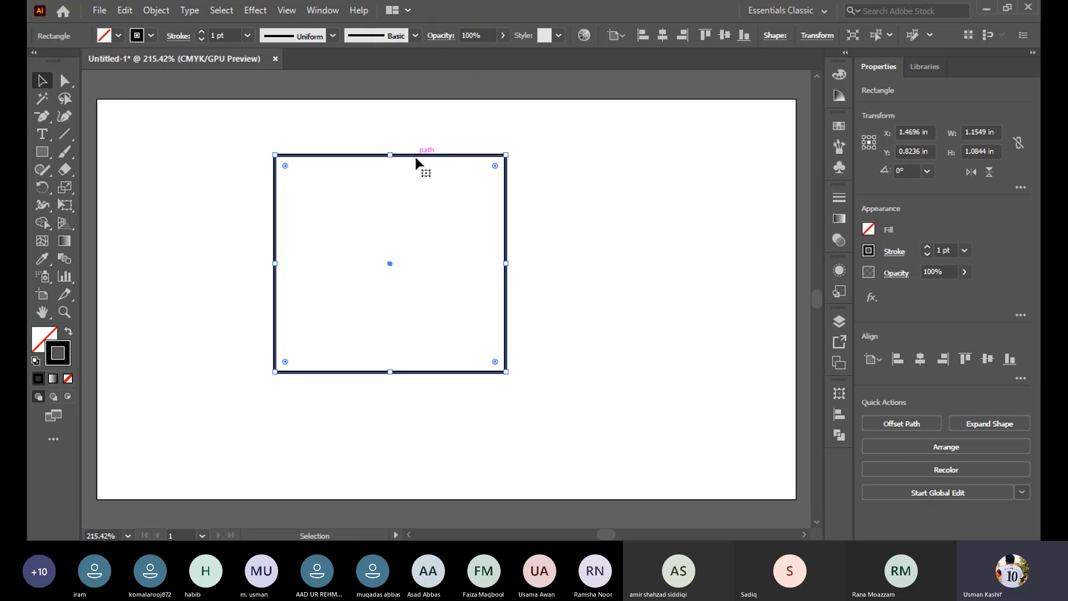
pyautogui.moveTo(413, 158); pyautogui.dragTo(401, 224)
pyautogui.click(601, 191)
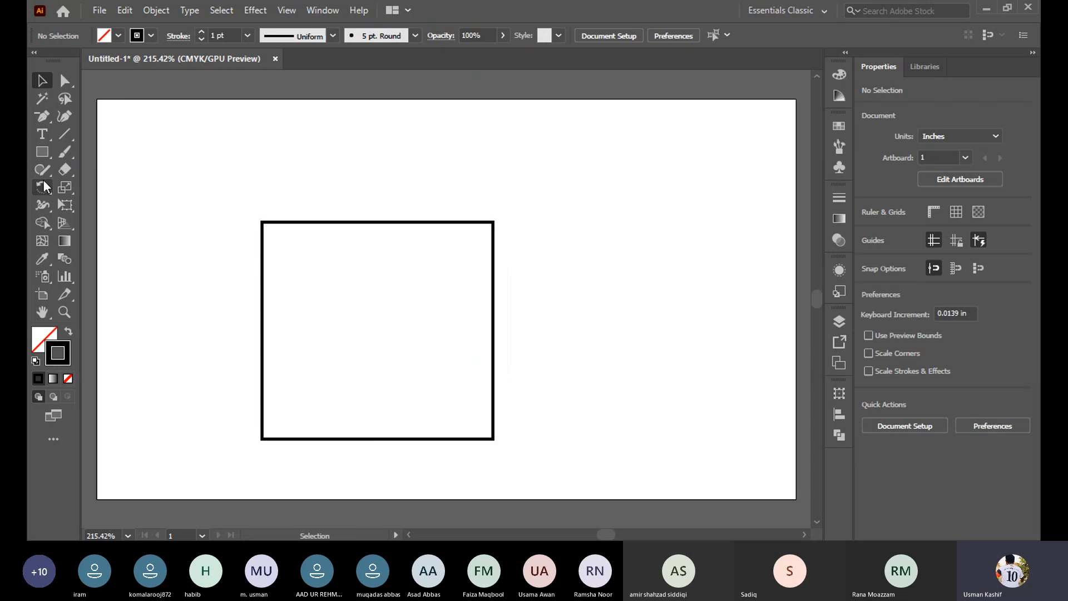
# Select the whole rectangle and add anchor points near the middle of its upper, left and right edges with the Pen tool
pyautogui.click(45, 116)
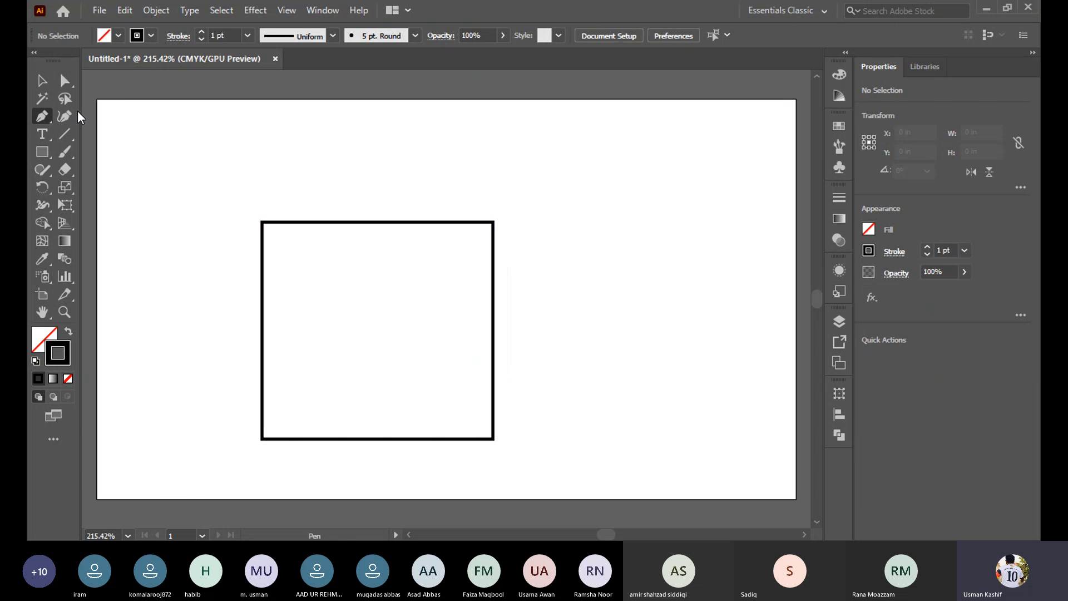
pyautogui.click(65, 81)
pyautogui.moveTo(226, 191); pyautogui.dragTo(526, 469)
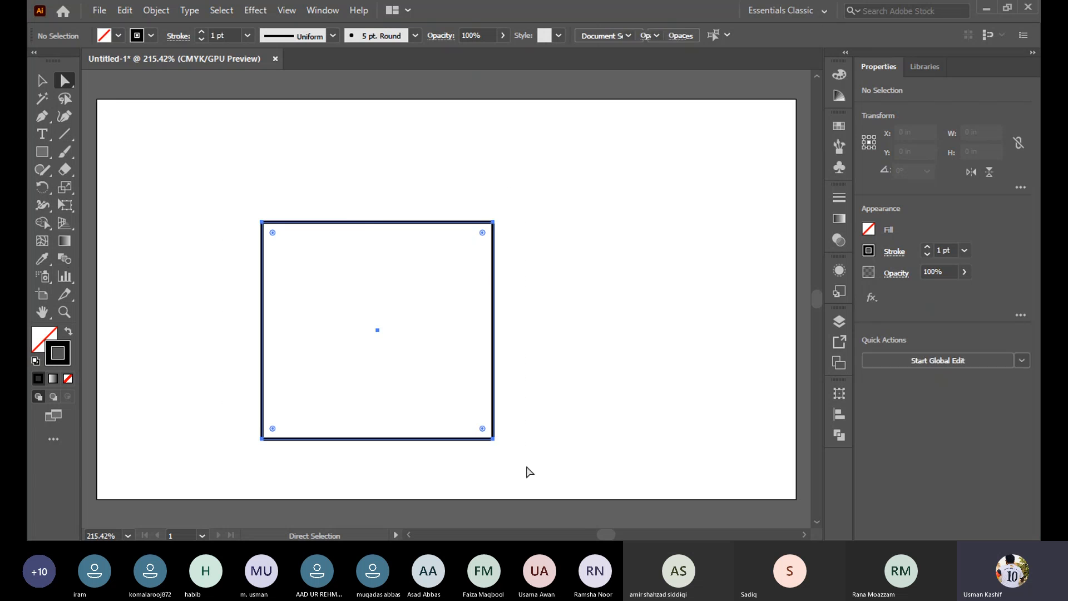
pyautogui.click(50, 115)
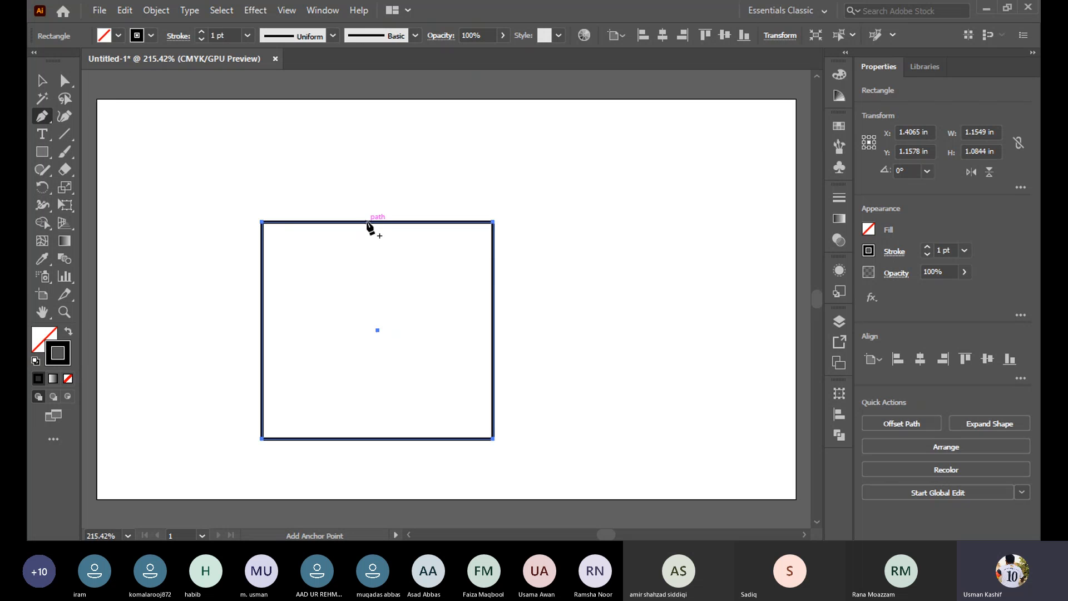
pyautogui.click(367, 222)
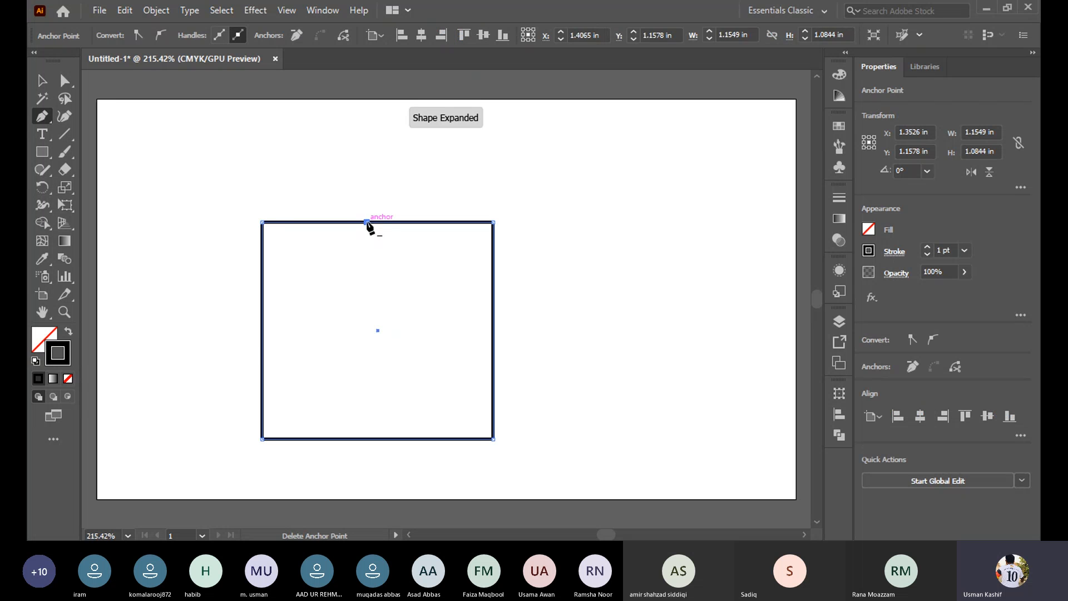
pyautogui.click(262, 331)
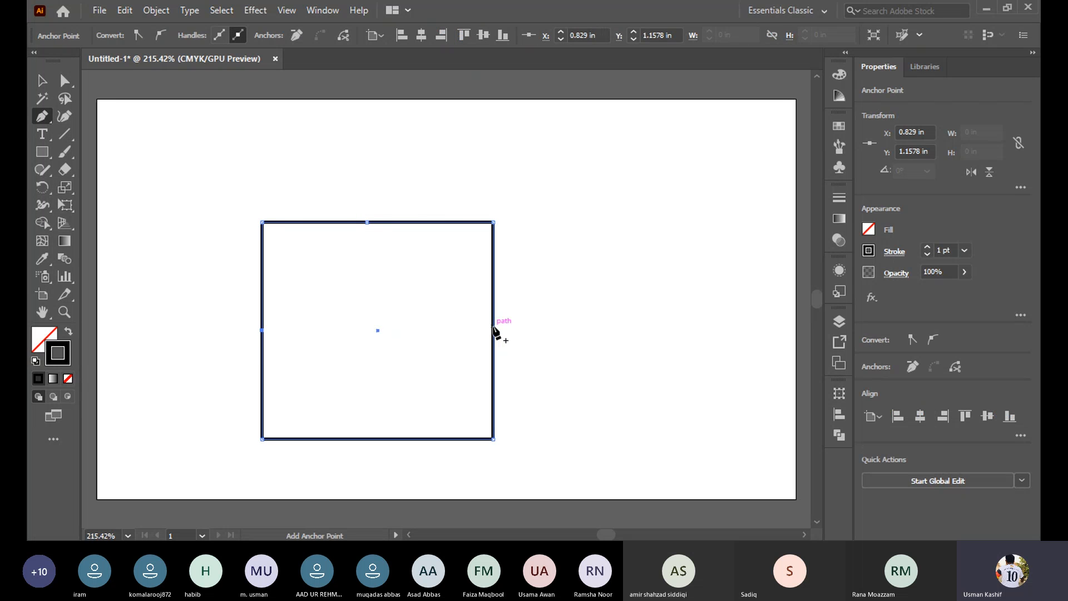
pyautogui.click(493, 327)
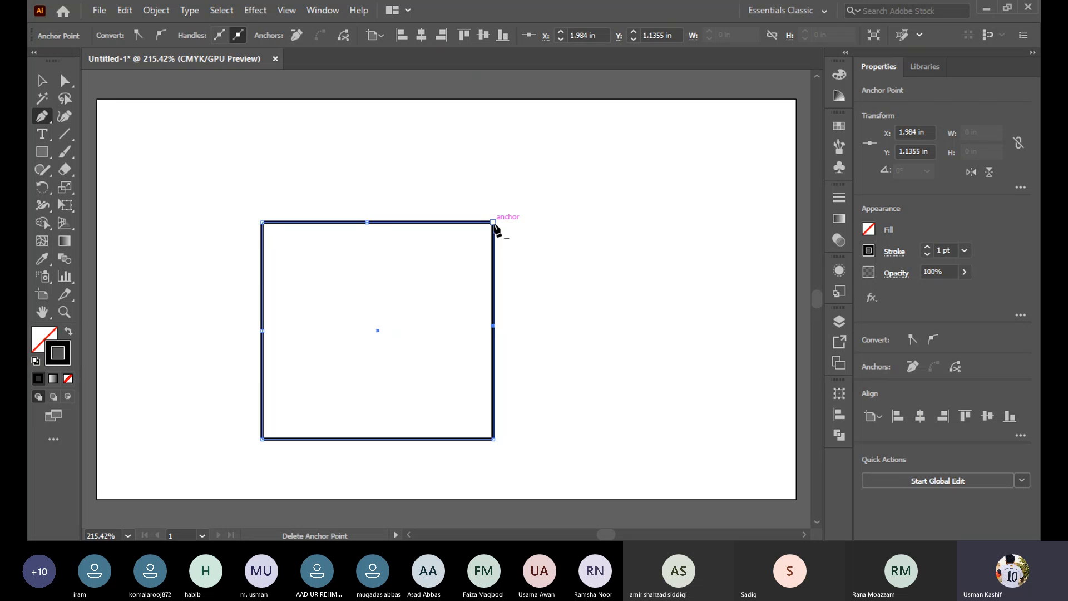
# Delete the rectangle's upper-right corner anchor and add one more anchor each on the upper and left edges
pyautogui.click(493, 222)
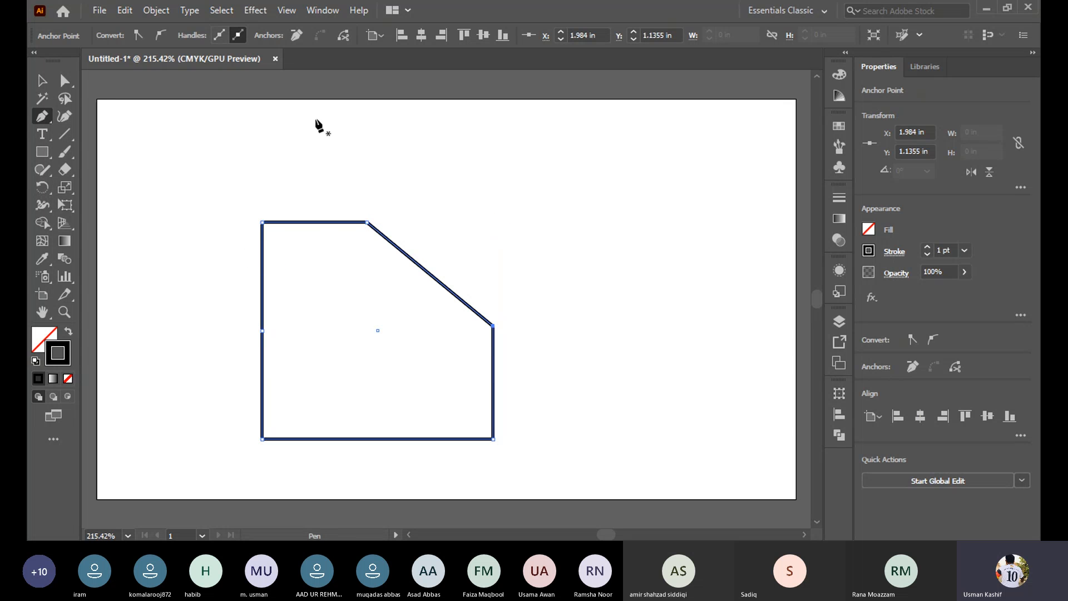
pyautogui.click(299, 222)
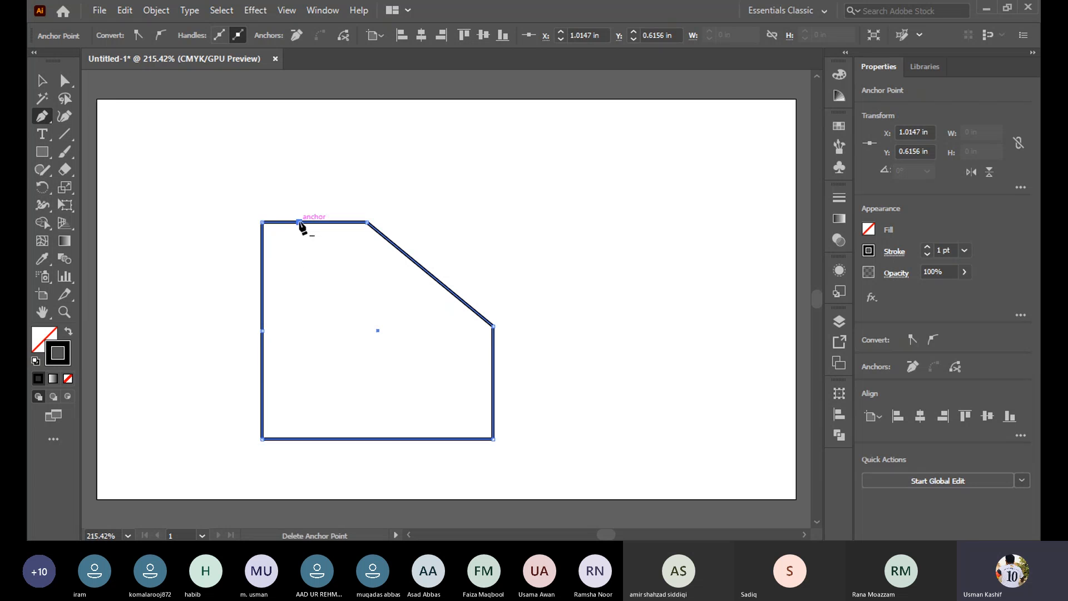
pyautogui.click(262, 399)
# Select the whole shape, add an anchor point midway along its slanted edge, and delete its lower-right corner anchor with the Pen tool
pyautogui.click(64, 81)
pyautogui.click(256, 245)
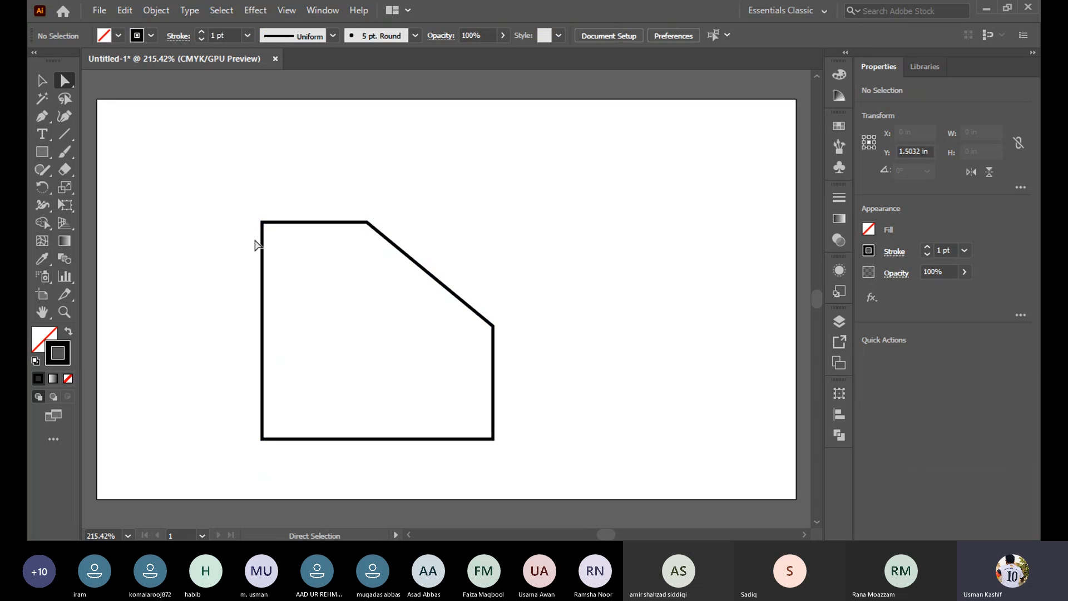
pyautogui.moveTo(212, 191); pyautogui.dragTo(560, 482)
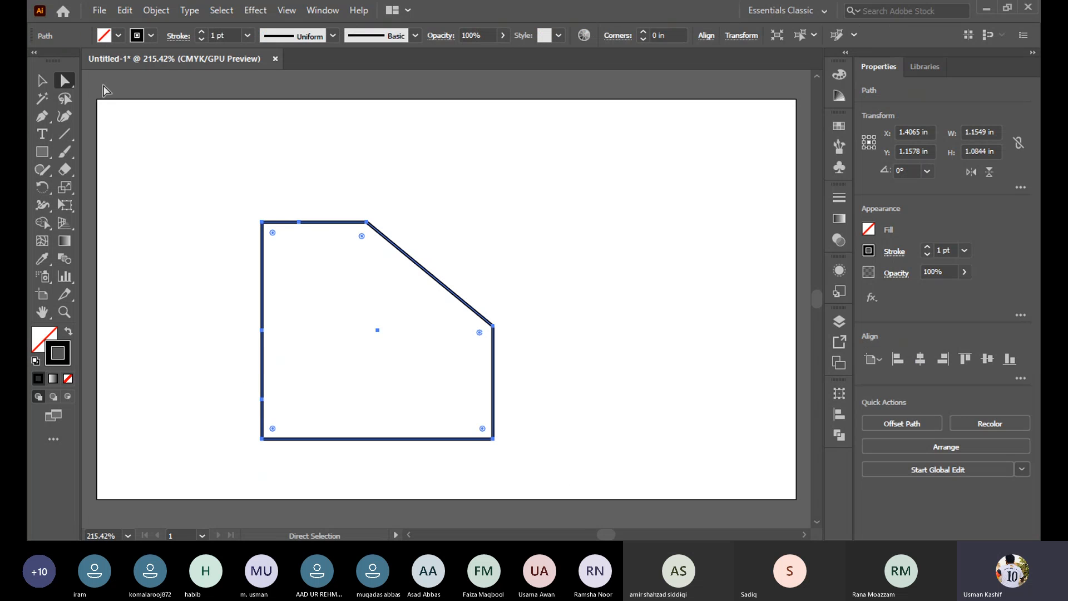
pyautogui.click(43, 116)
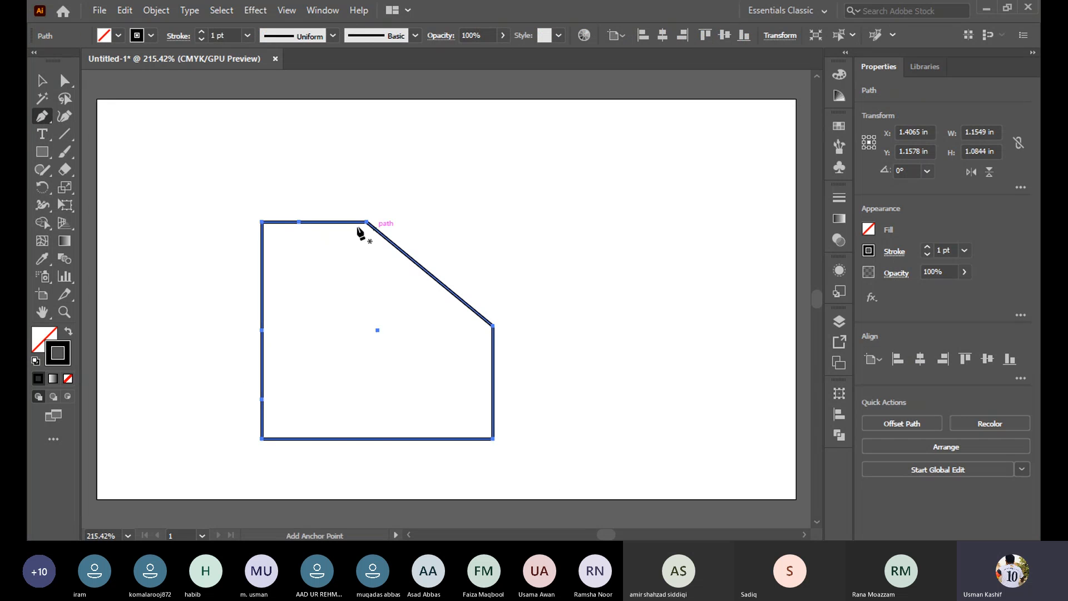
pyautogui.click(430, 274)
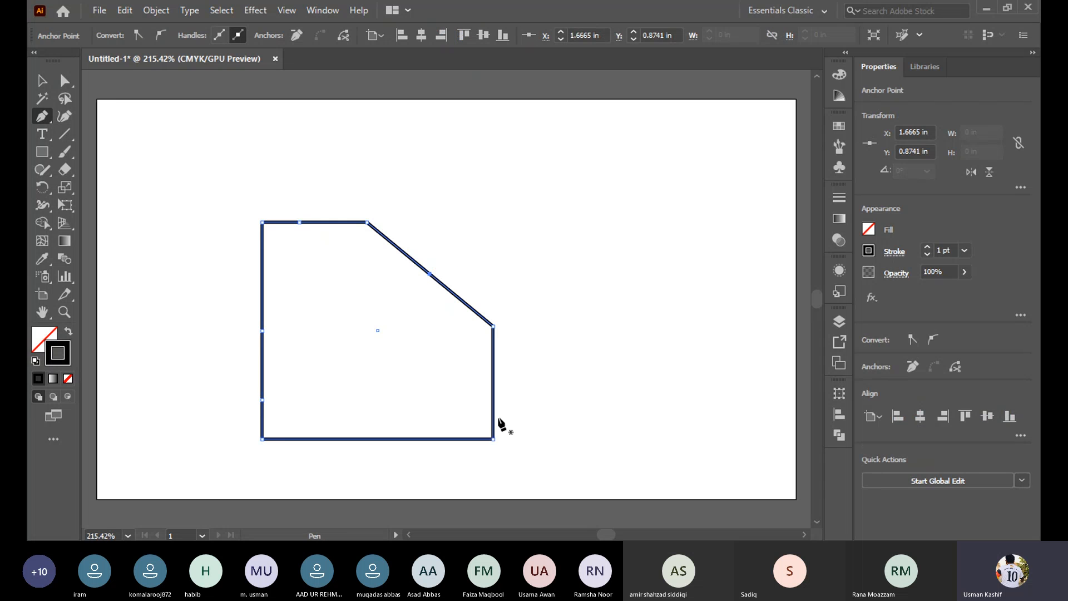
pyautogui.click(493, 439)
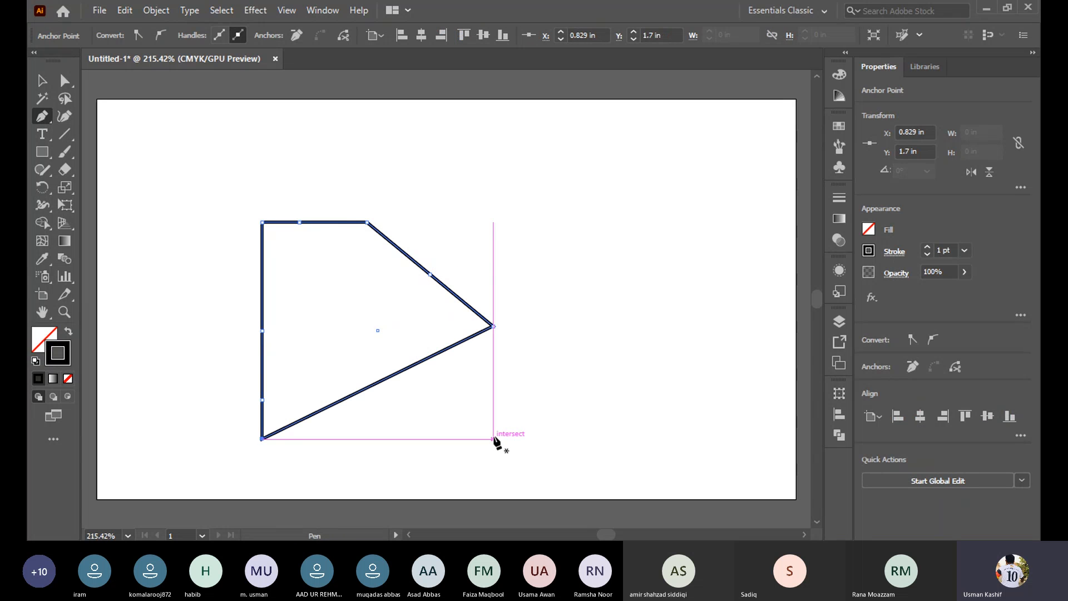
# Add two anchor points along the lower slanted edge, and try moving the whole shape across the artboard with the Selection tool
pyautogui.click(420, 362)
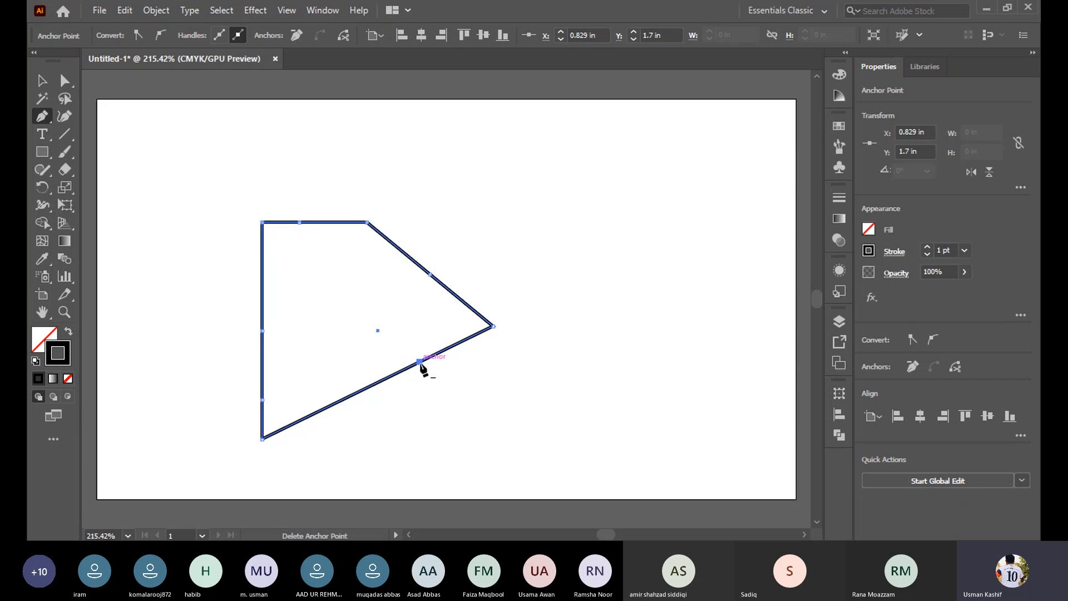
pyautogui.click(343, 399)
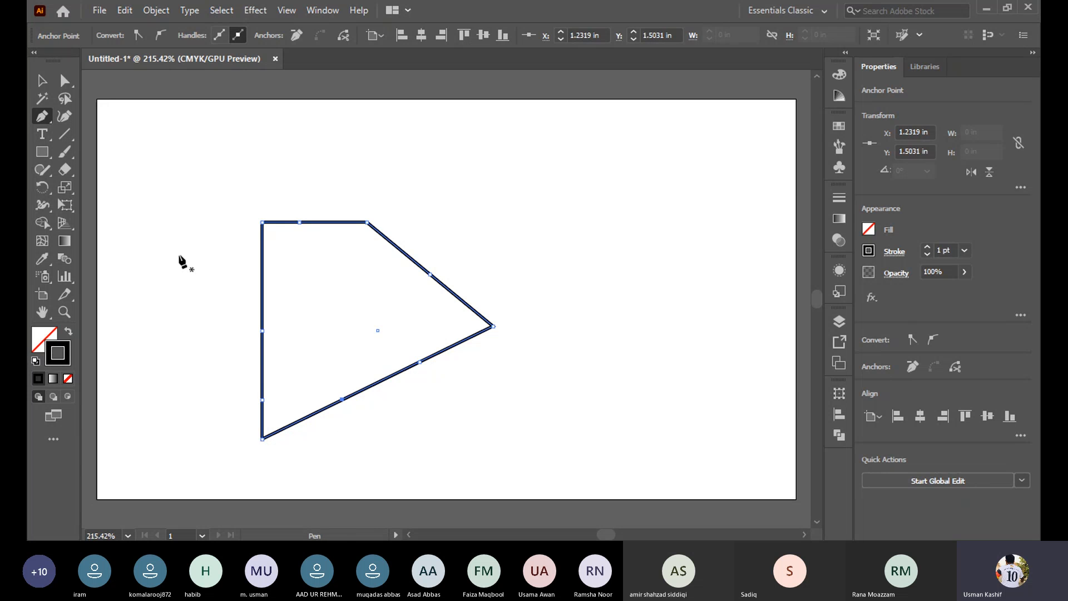
pyautogui.press('v')
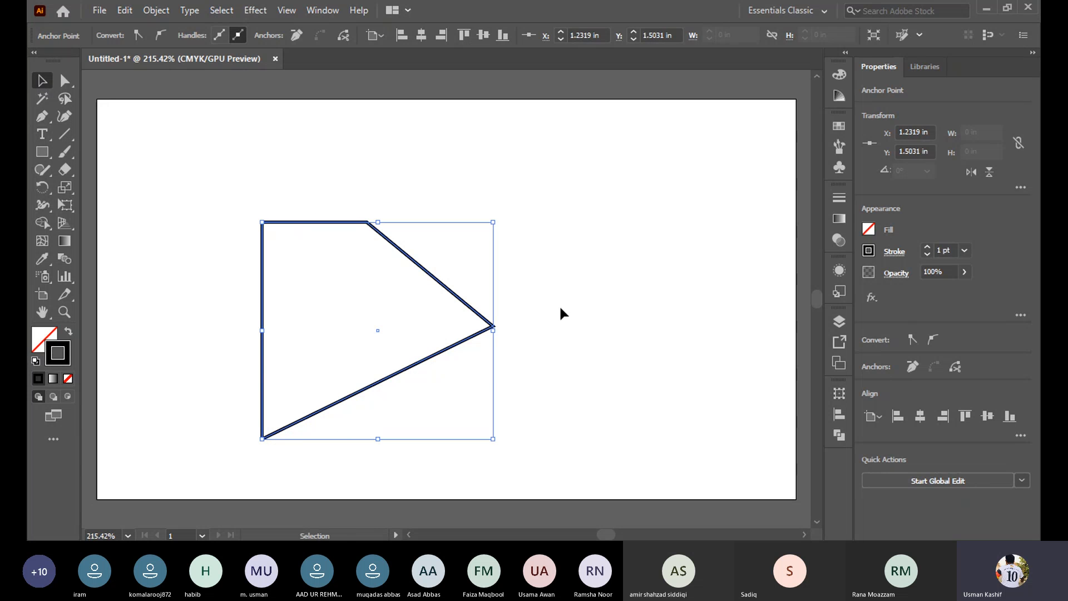
pyautogui.click(563, 302)
pyautogui.moveTo(492, 328); pyautogui.dragTo(382, 341)
pyautogui.click(633, 257)
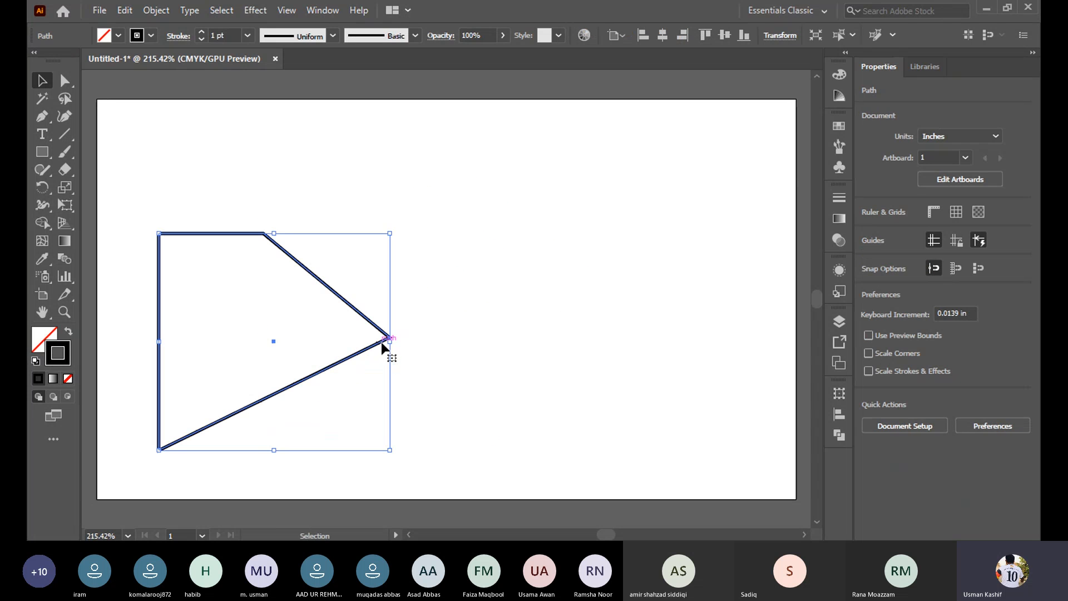
pyautogui.hotkey('ctrl', 'z')
pyautogui.click(495, 296)
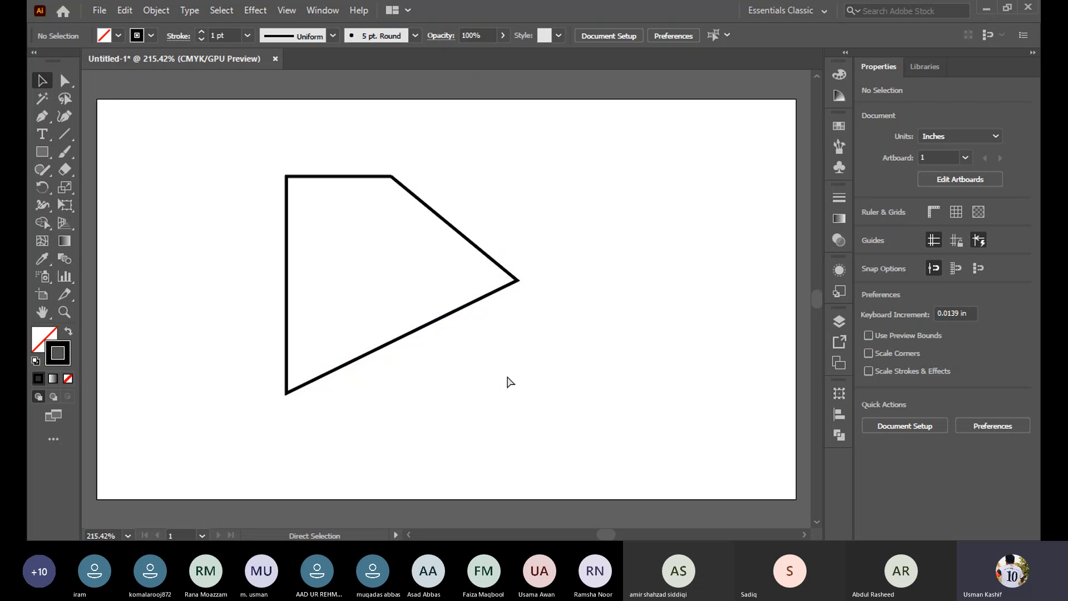
# Undo the shape's moves and anchor edits back to the full rectangle with both of its deleted corners restored
pyautogui.hotkey('ctrl', 'z')
pyautogui.hotkey('ctrl', 'z')
pyautogui.hotkey('ctrl', 'z')
pyautogui.hotkey('ctrl', 'z')
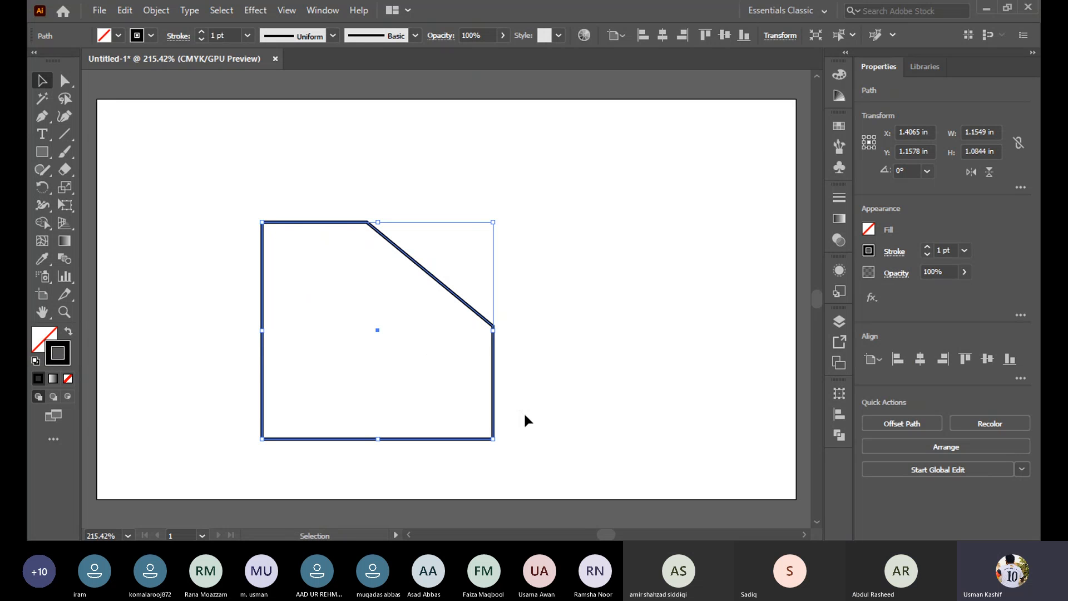
pyautogui.hotkey('ctrl', 'z')
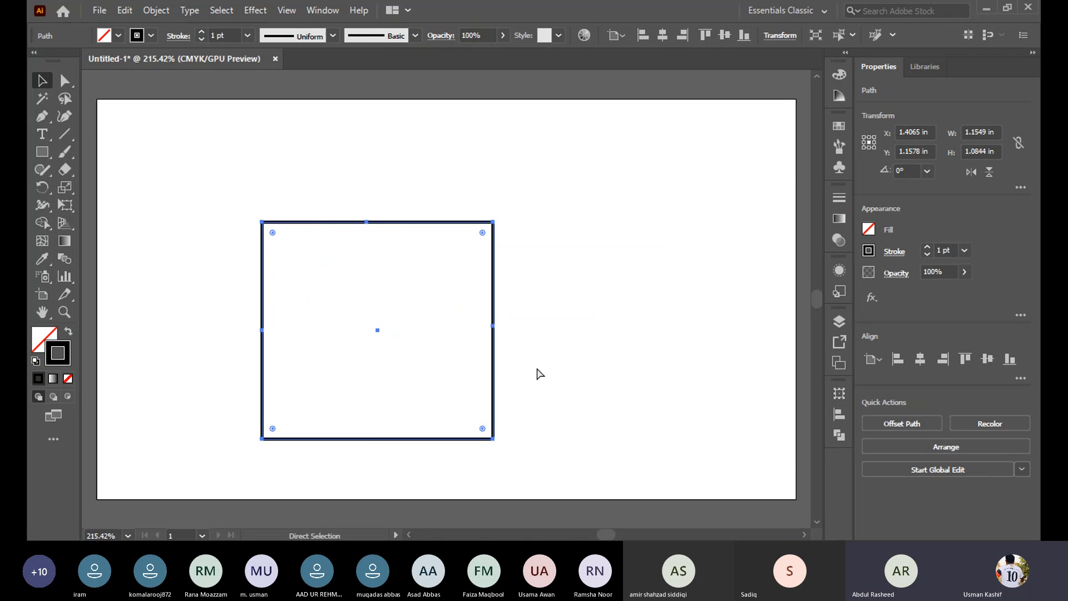
# Select the whole rectangle and delete its upper-right corner anchor with the Pen tool
pyautogui.press('v')
pyautogui.click(557, 353)
pyautogui.click(483, 221)
pyautogui.click(41, 117)
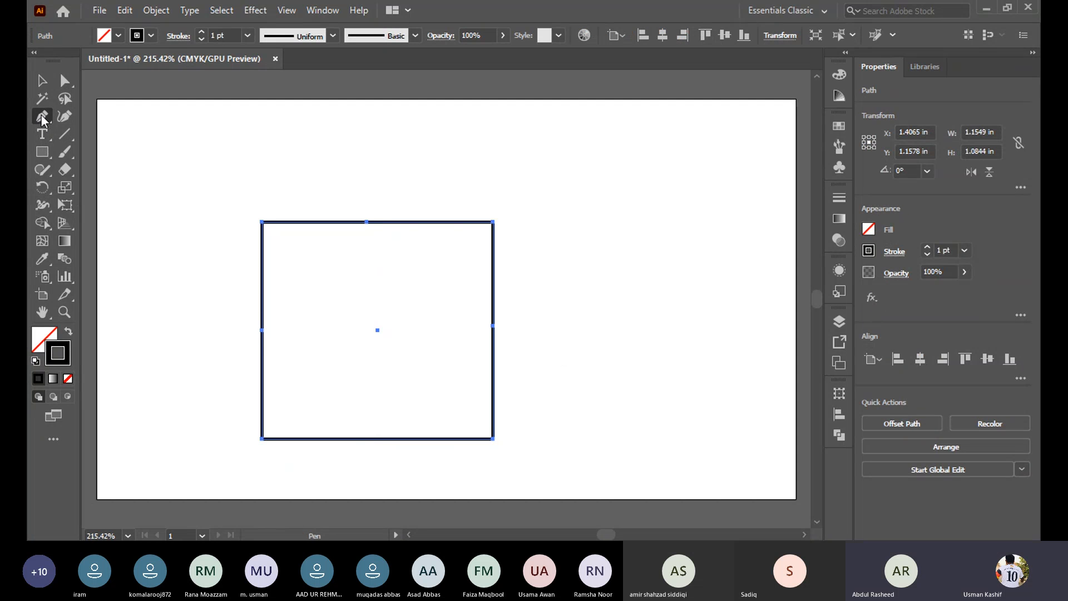
pyautogui.click(493, 222)
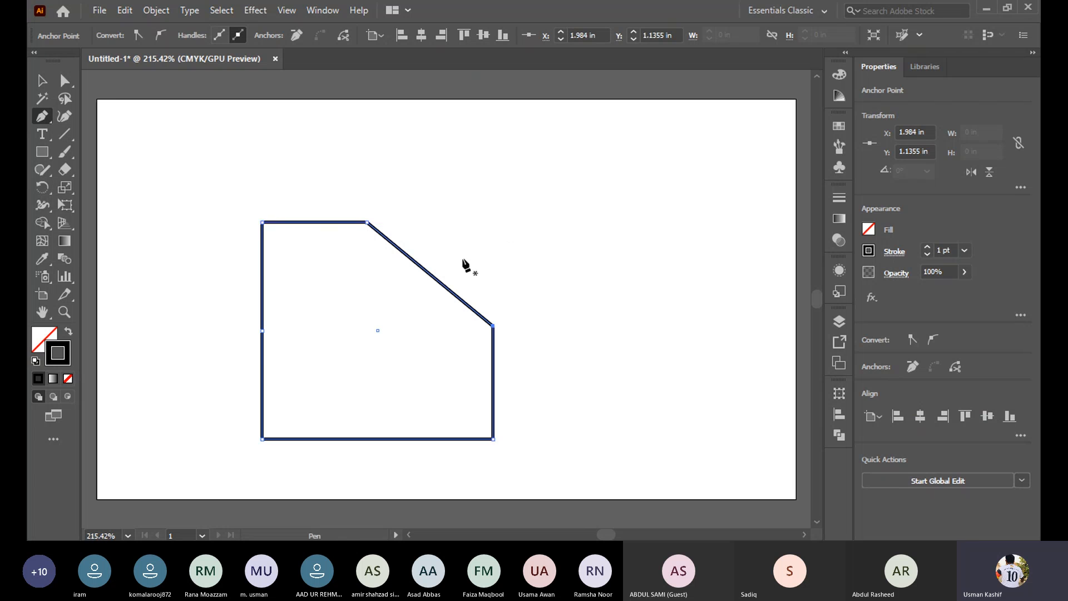
# Add an anchor point midway along the shape's diagonal edge and select the whole shape
pyautogui.click(429, 273)
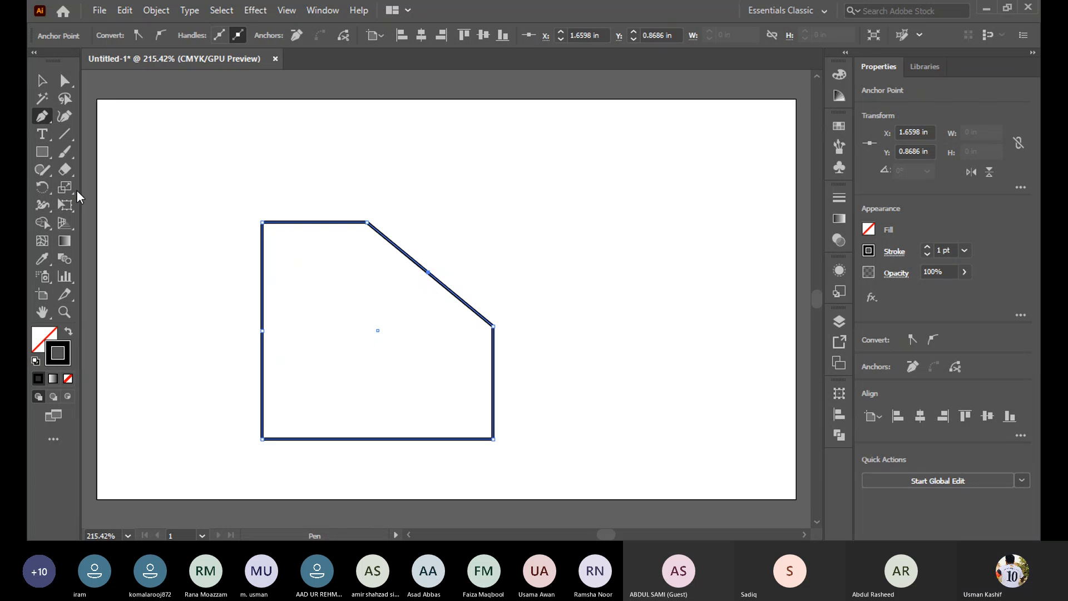
pyautogui.click(42, 80)
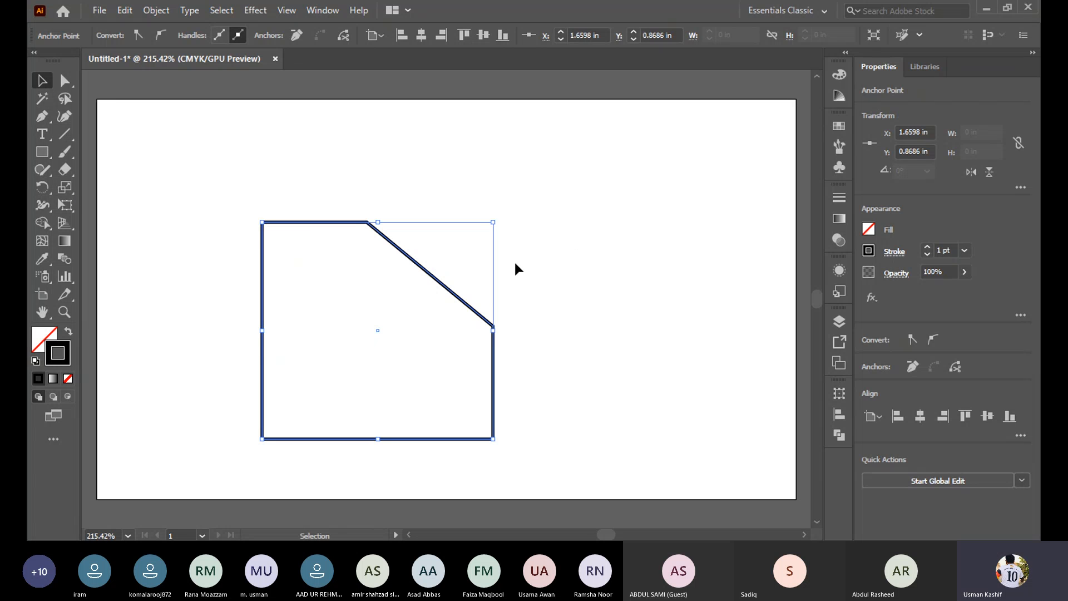
pyautogui.click(473, 254)
pyautogui.click(416, 263)
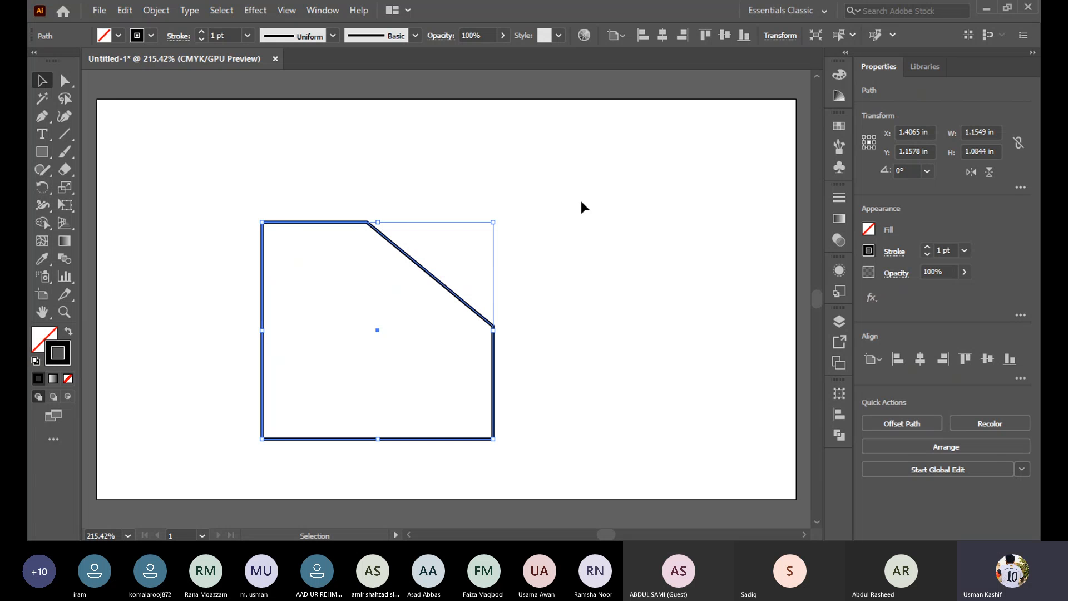
pyautogui.click(580, 203)
pyautogui.click(426, 269)
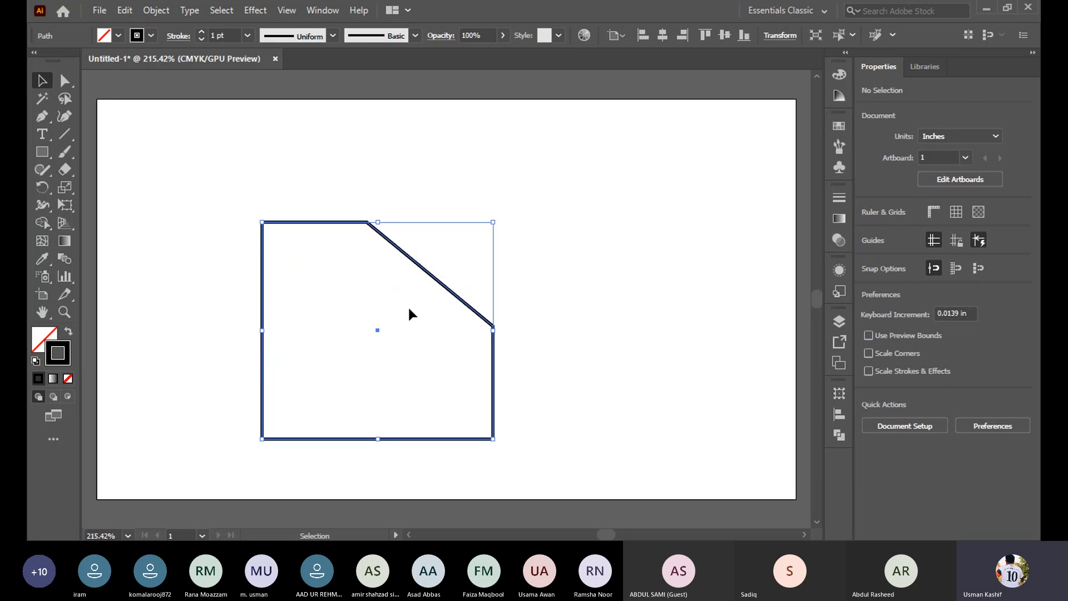
pyautogui.click(546, 275)
pyautogui.moveTo(481, 227); pyautogui.dragTo(365, 325)
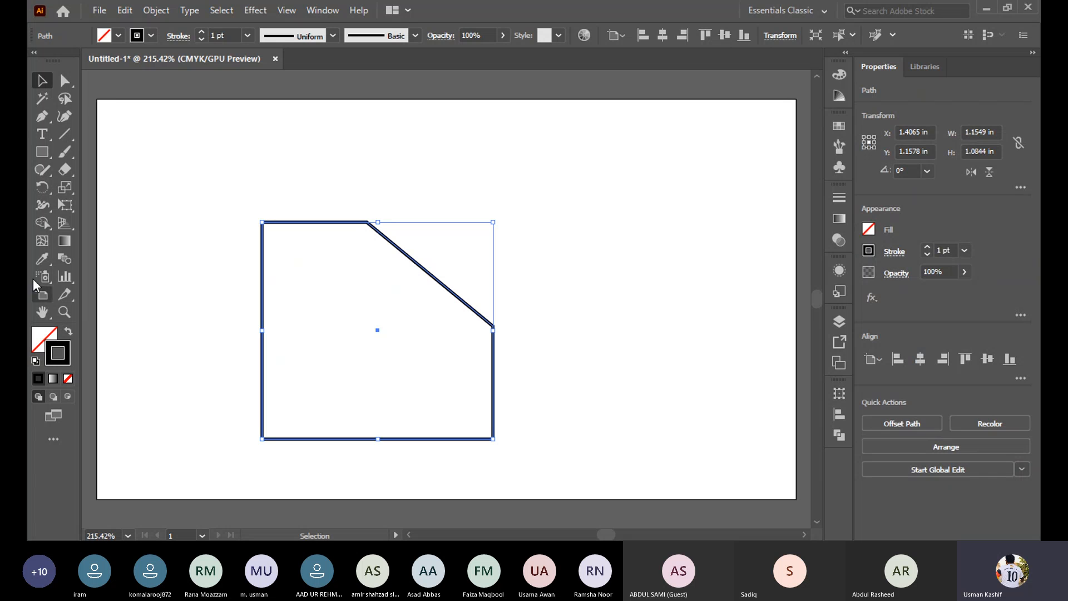
pyautogui.click(45, 116)
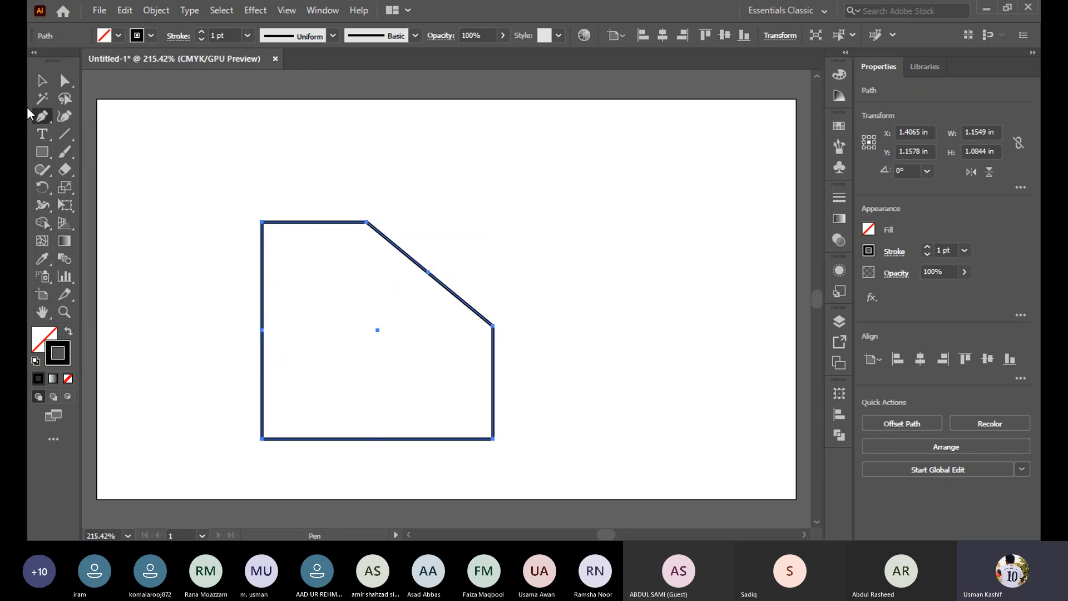
pyautogui.click(42, 81)
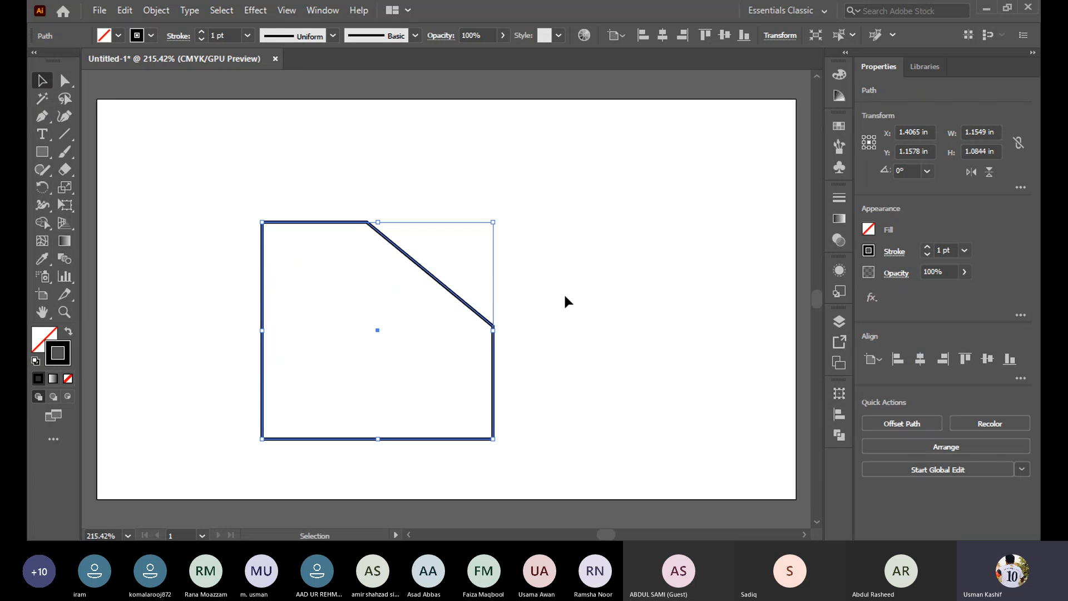
pyautogui.click(629, 210)
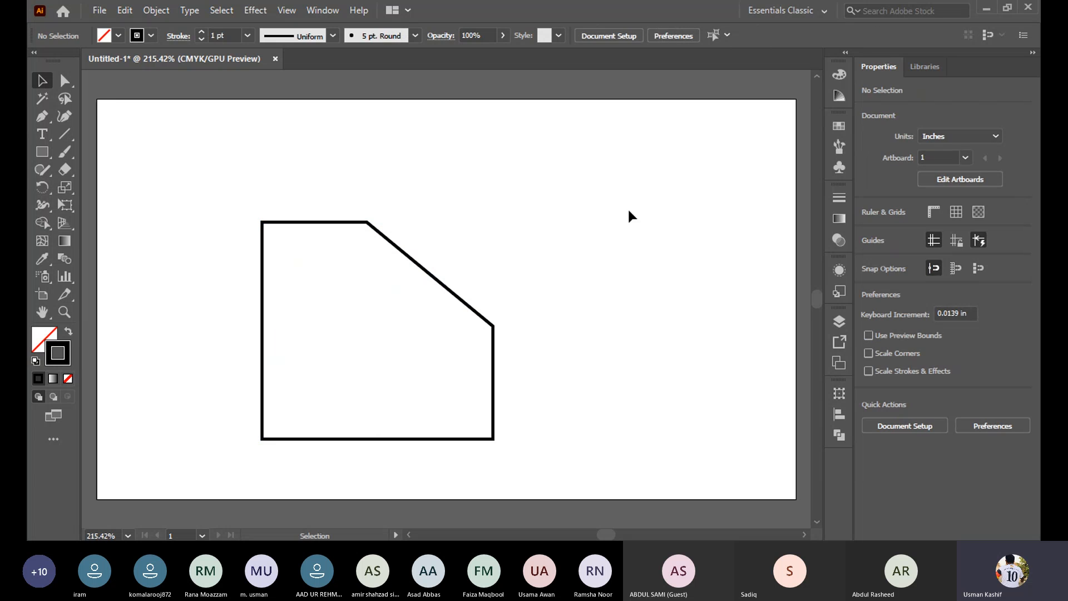
pyautogui.moveTo(517, 213); pyautogui.dragTo(363, 327)
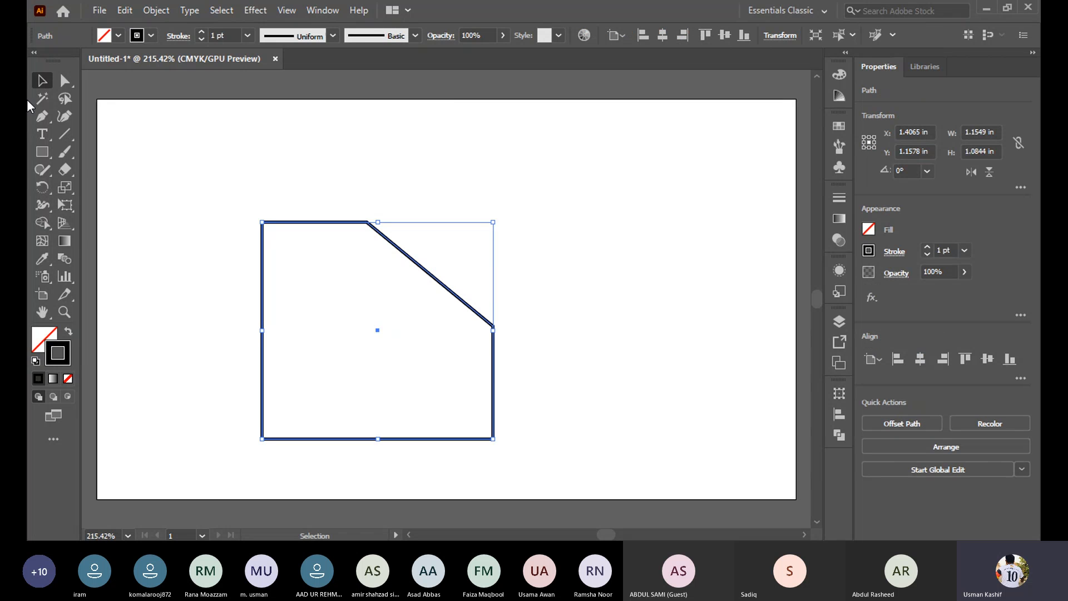
# Pull the diagonal edge's middle anchor point outward to square off the upper-right corner, ending at X 2.167 in, Y 0.4578 in
pyautogui.click(65, 81)
pyautogui.moveTo(428, 278); pyautogui.dragTo(529, 191)
pyautogui.click(443, 267)
pyautogui.click(466, 242)
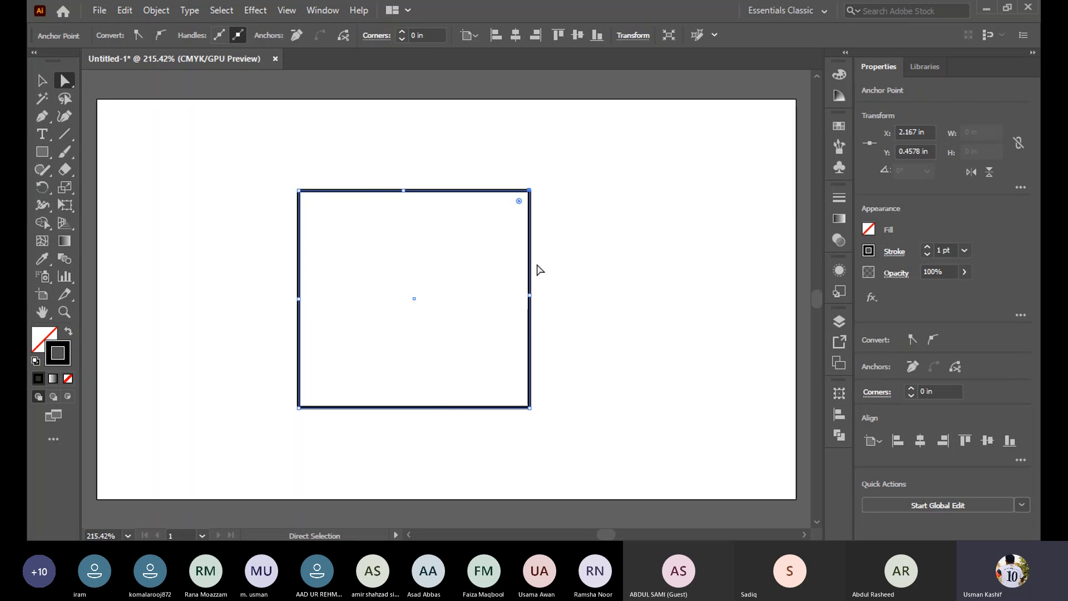
# Select the square and delete its upper-left corner anchor point with the Pen tool
pyautogui.click(41, 81)
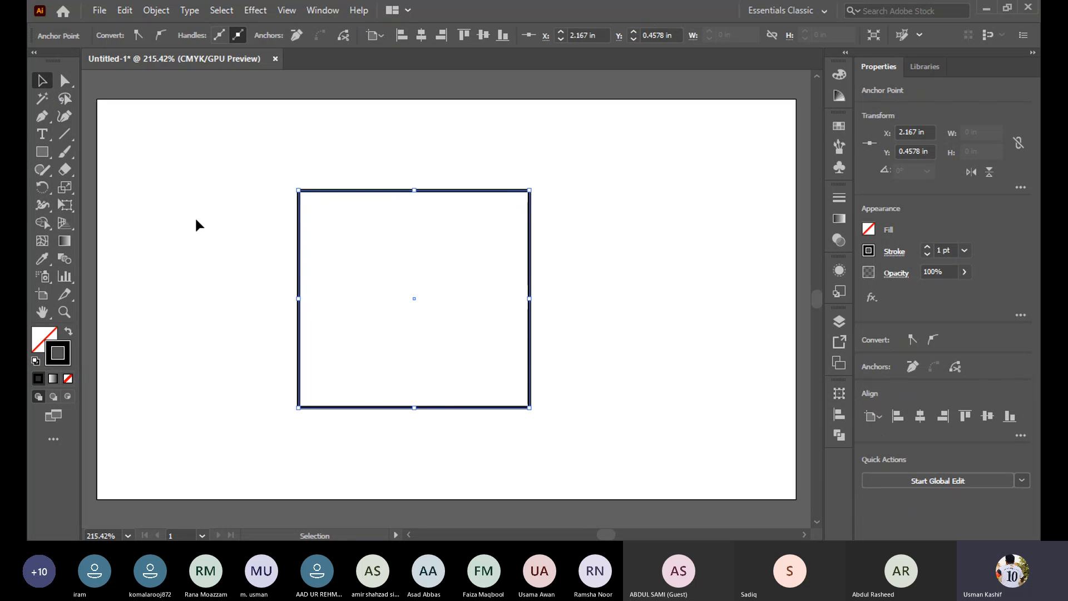
pyautogui.moveTo(265, 163); pyautogui.dragTo(361, 240)
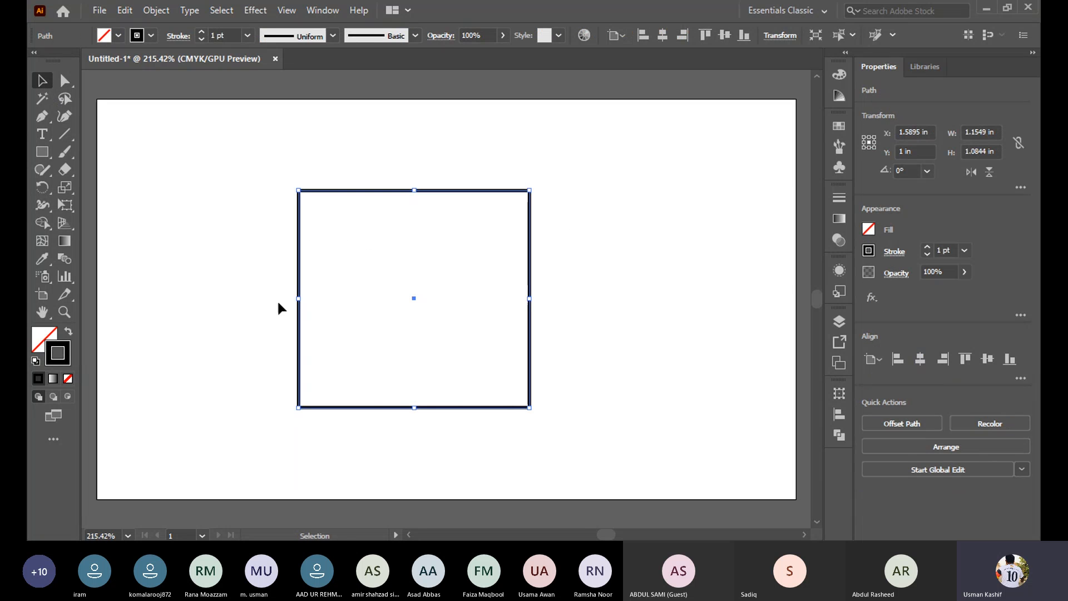
pyautogui.moveTo(281, 167); pyautogui.dragTo(334, 232)
pyautogui.click(42, 119)
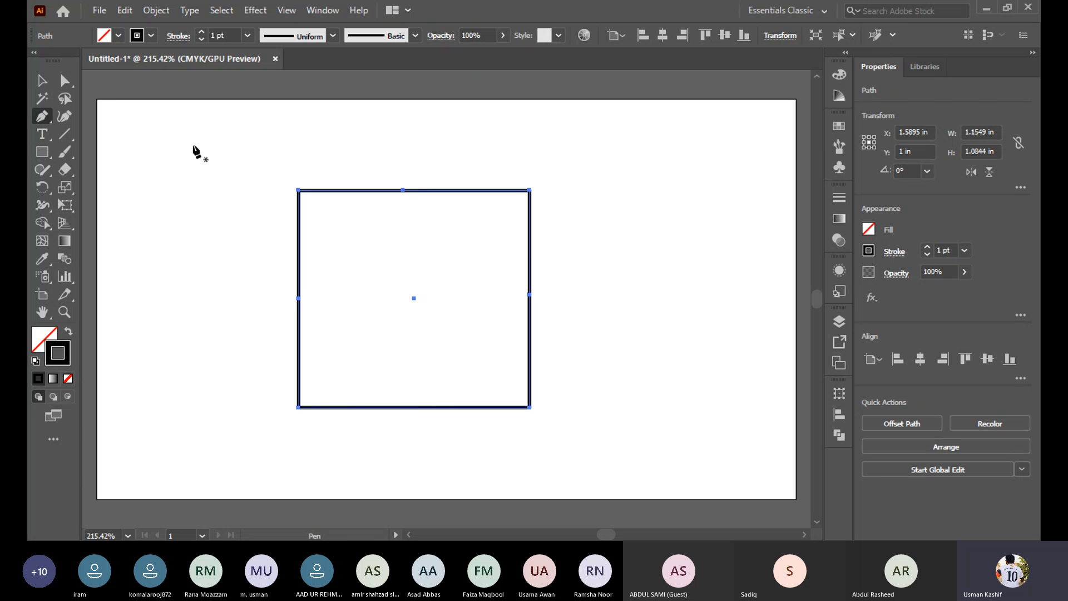
pyautogui.click(299, 190)
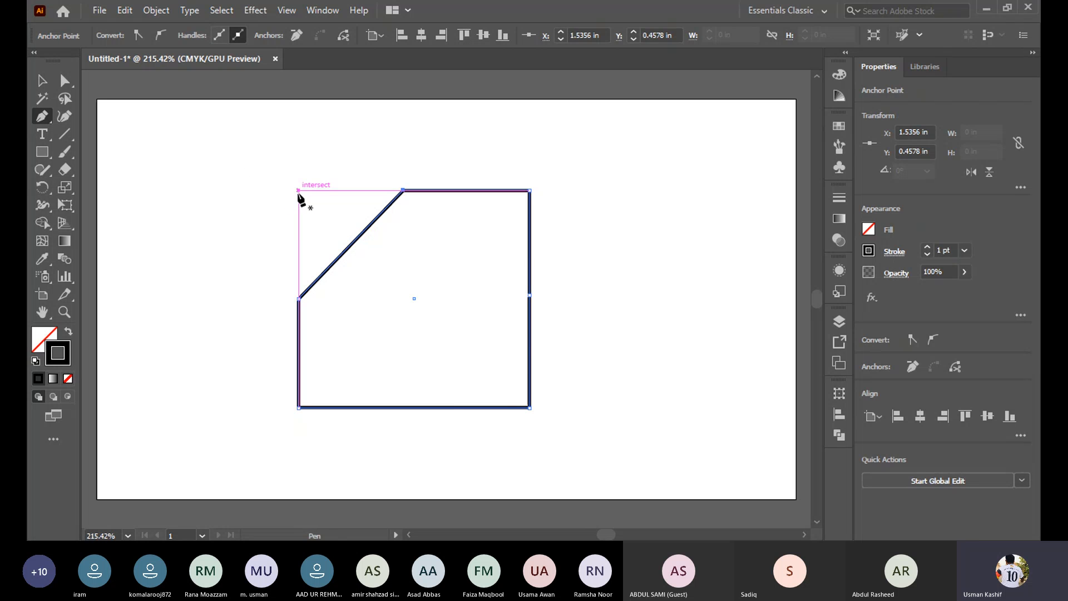
pyautogui.moveTo(299, 191)
pyautogui.mouseDown()
pyautogui.moveTo(297, 217)
pyautogui.moveTo(301, 191)
pyautogui.moveTo(292, 200)
pyautogui.mouseUp()
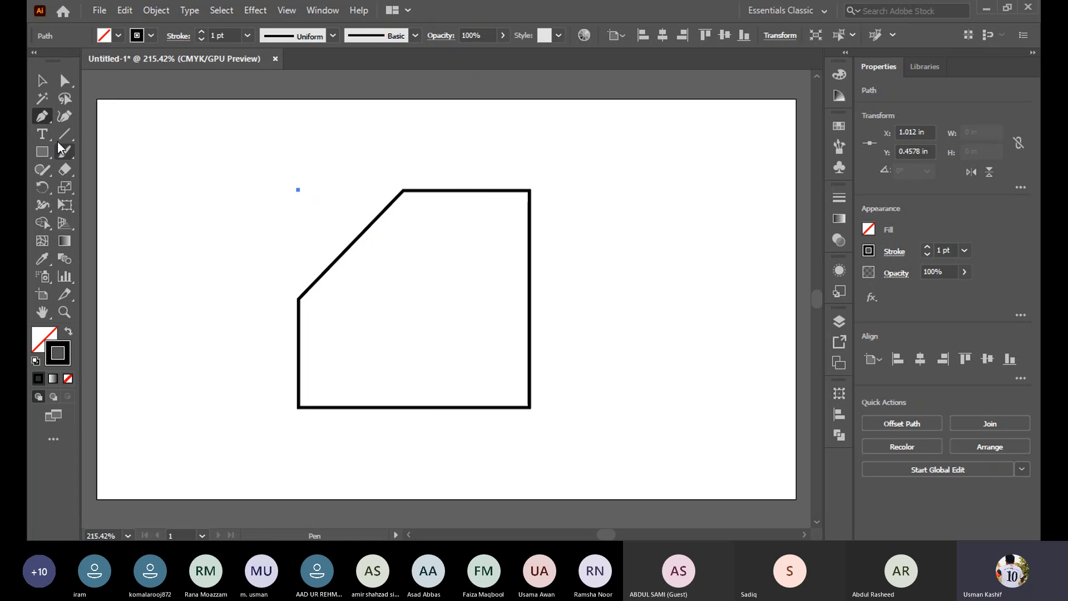
pyautogui.click(41, 80)
pyautogui.moveTo(268, 150); pyautogui.dragTo(325, 222)
pyautogui.press('Delete')
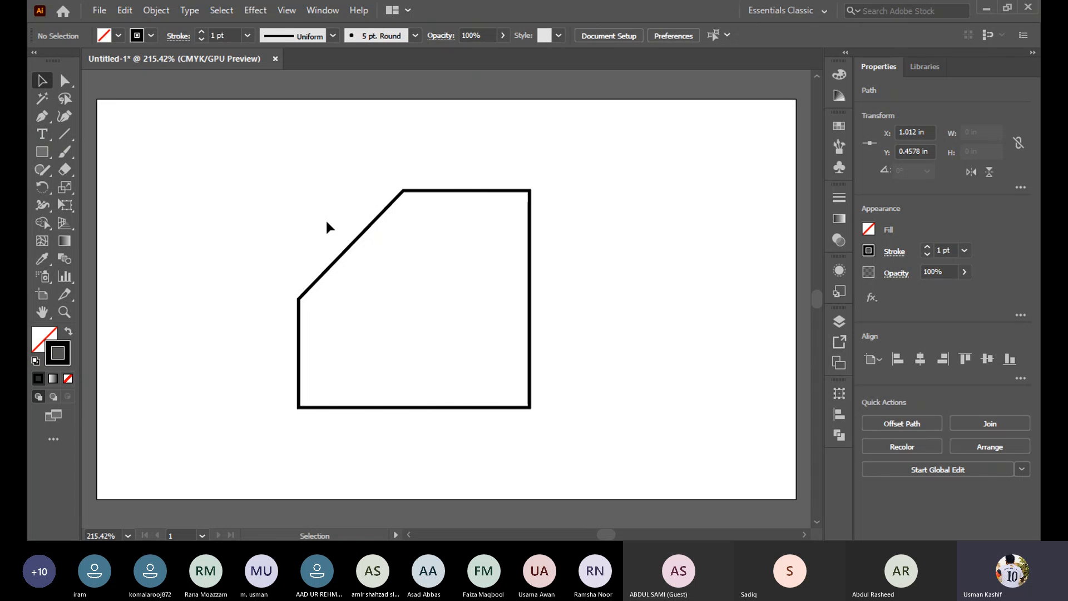
# Add an anchor point midway along the diagonal edge and move it to X 1.012 in, Y 0.4578 in, rebuilding the square's upper-left corner
pyautogui.click(356, 245)
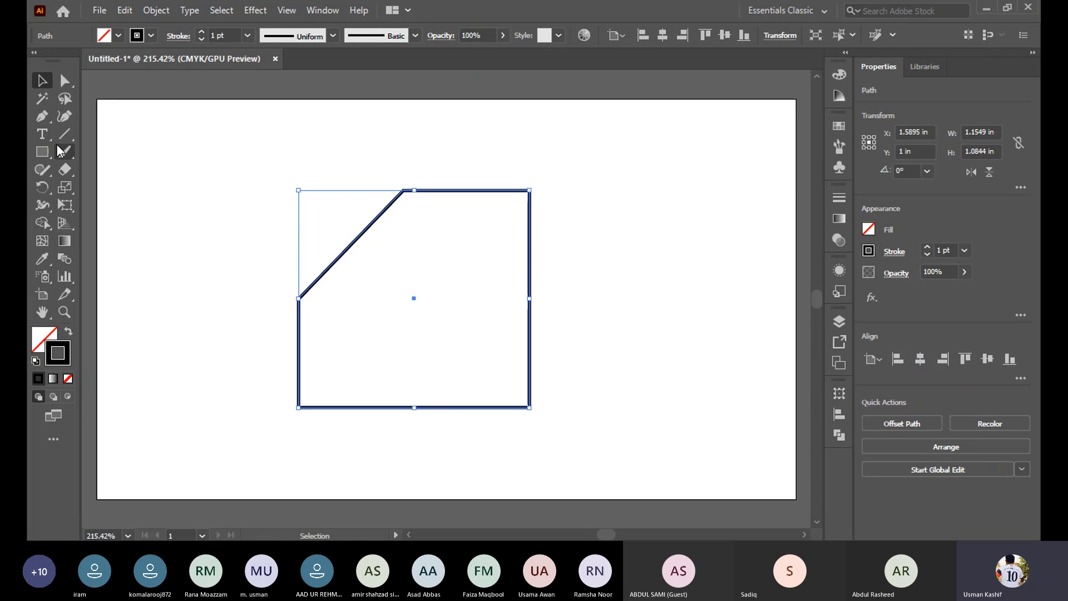
pyautogui.click(42, 115)
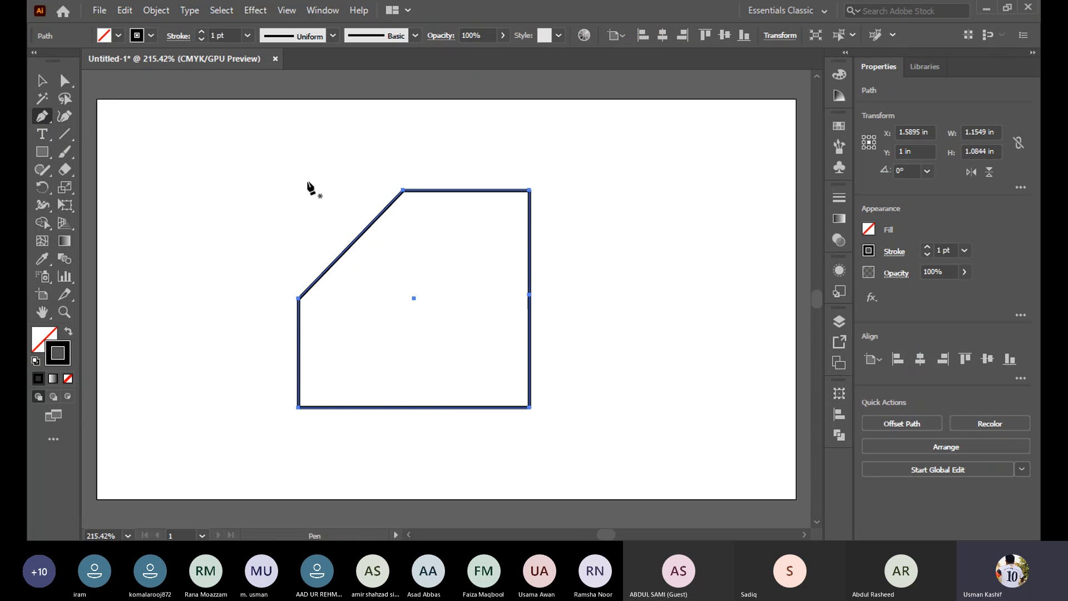
pyautogui.click(353, 244)
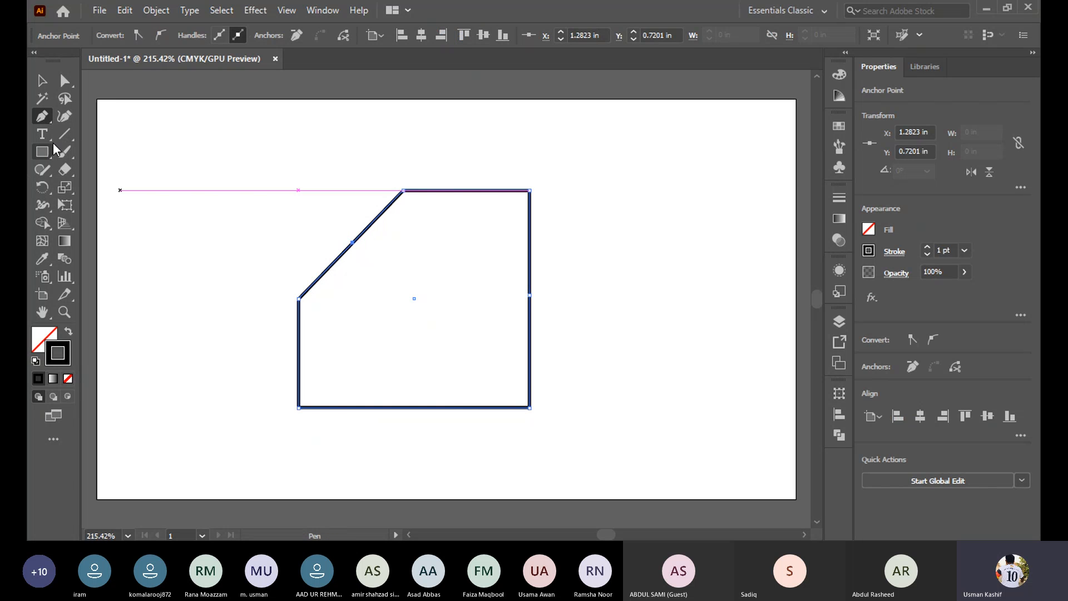
pyautogui.click(65, 82)
pyautogui.moveTo(334, 209); pyautogui.dragTo(298, 191)
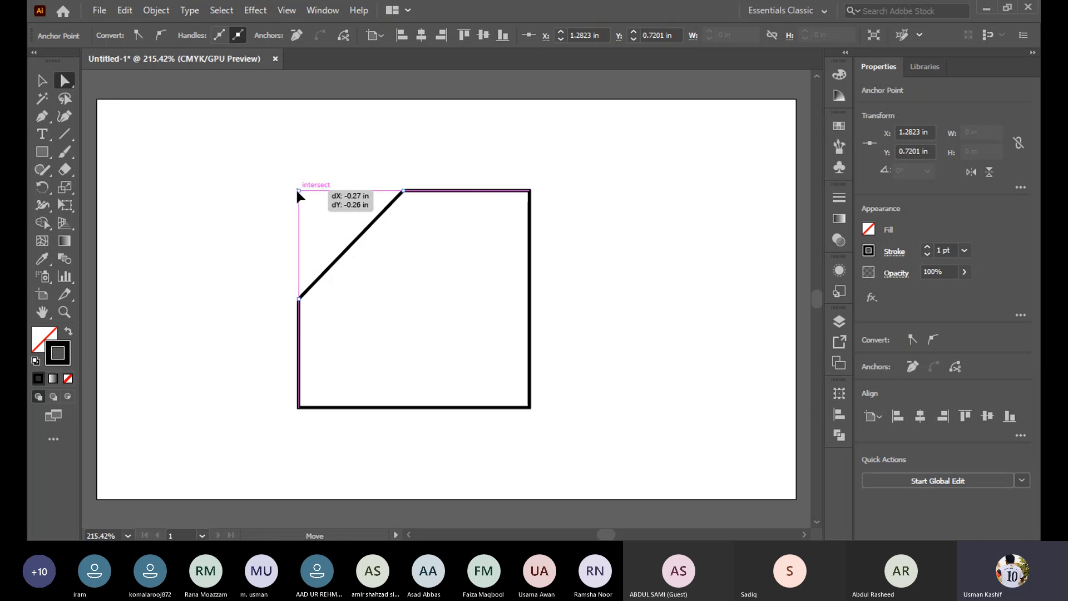
pyautogui.moveTo(299, 191); pyautogui.dragTo(298, 191)
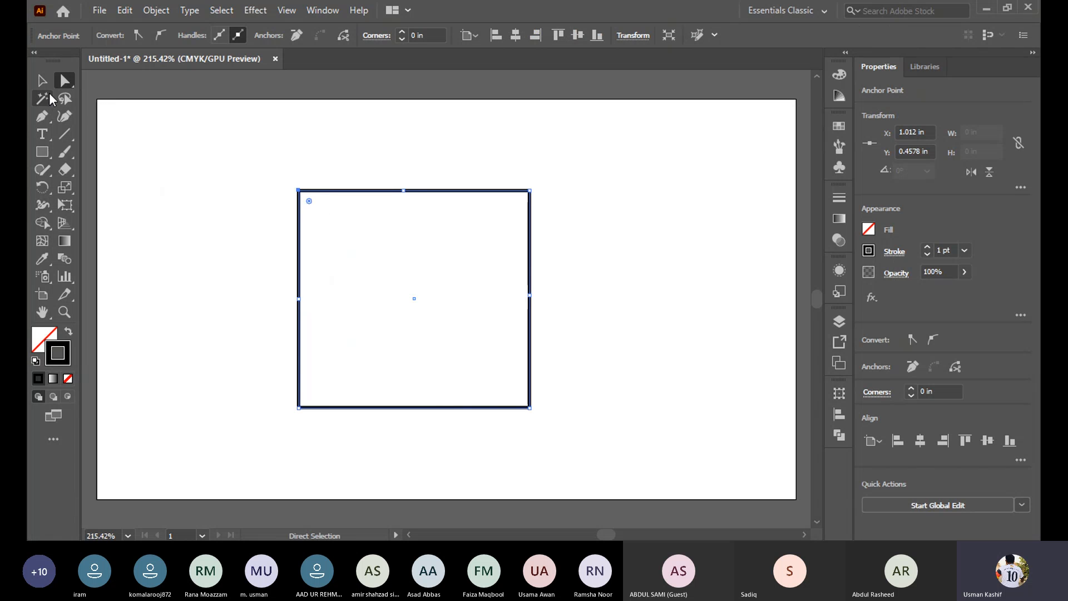
# Select the whole square and reposition it on the artboard with its centre at about X 1.54 in, Y 1.12 in
pyautogui.press('v')
pyautogui.moveTo(290, 177); pyautogui.dragTo(309, 221)
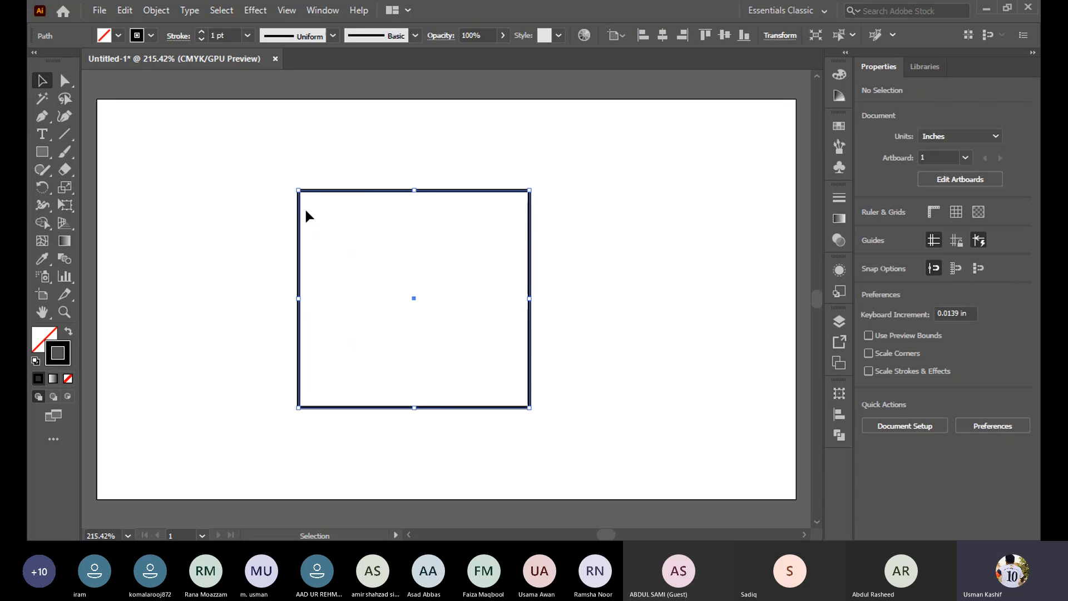
pyautogui.moveTo(404, 192); pyautogui.dragTo(316, 168)
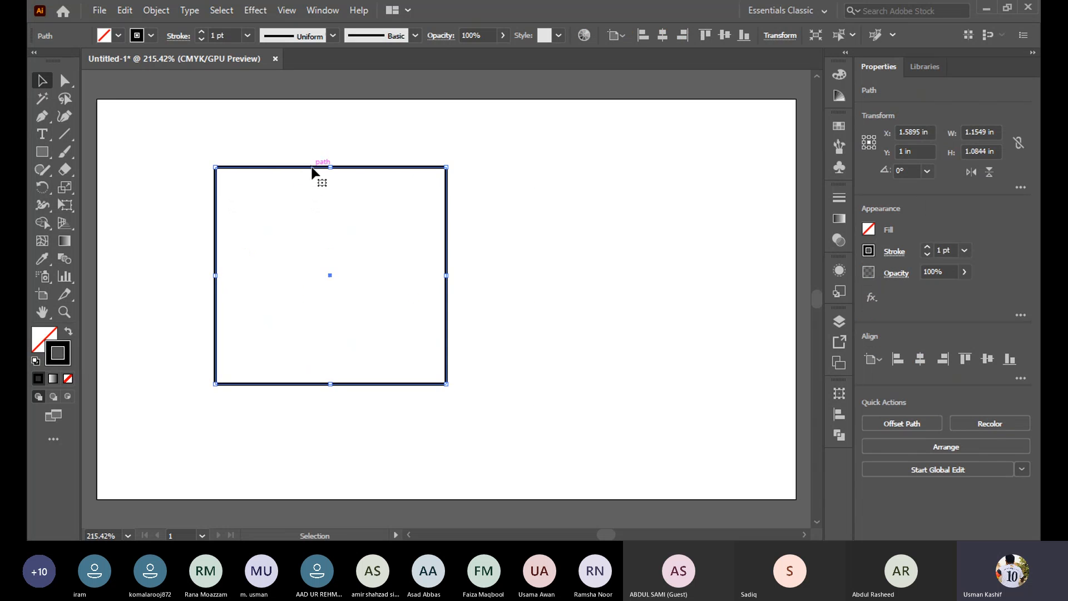
pyautogui.click(482, 245)
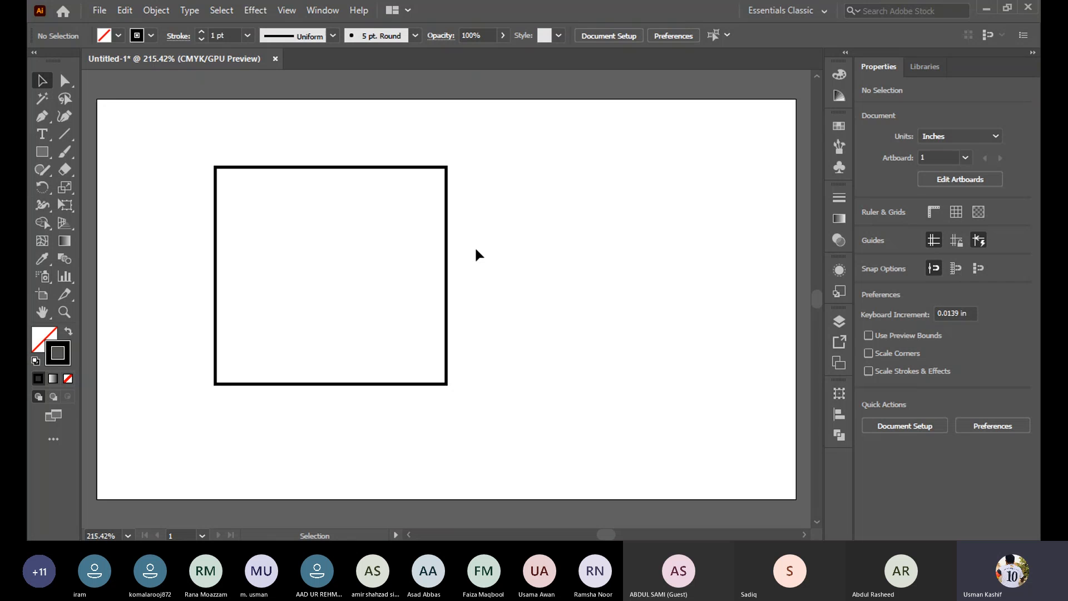
pyautogui.click(216, 170)
pyautogui.moveTo(221, 179); pyautogui.dragTo(495, 423)
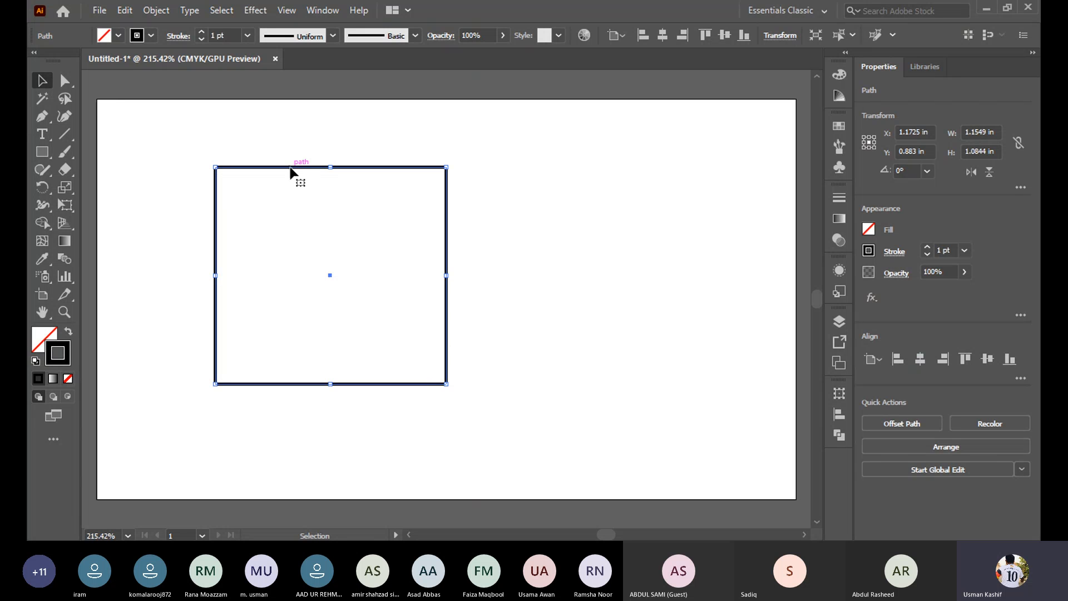
pyautogui.moveTo(290, 171); pyautogui.dragTo(413, 229)
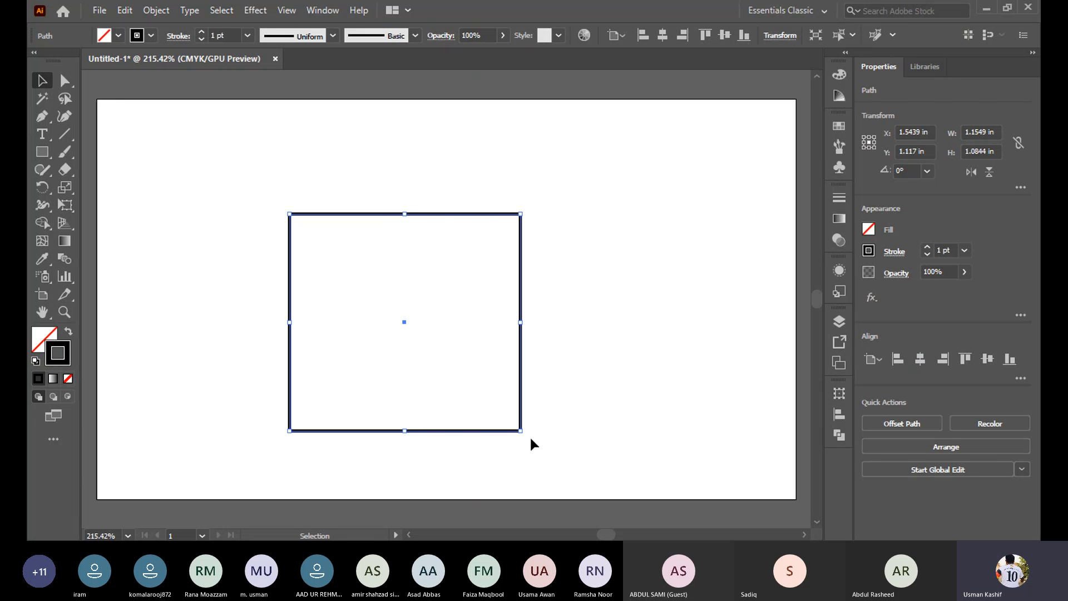
# Rotate the square to 315° to form a diamond and move its centre to about X 1.89 in, Y 1 in
pyautogui.click(529, 378)
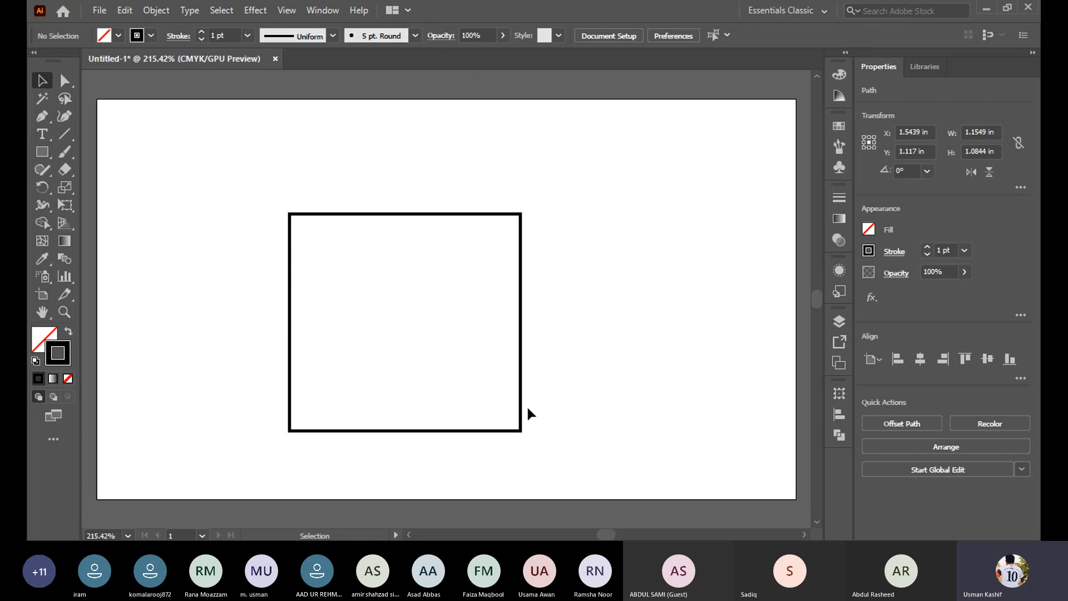
pyautogui.click(516, 432)
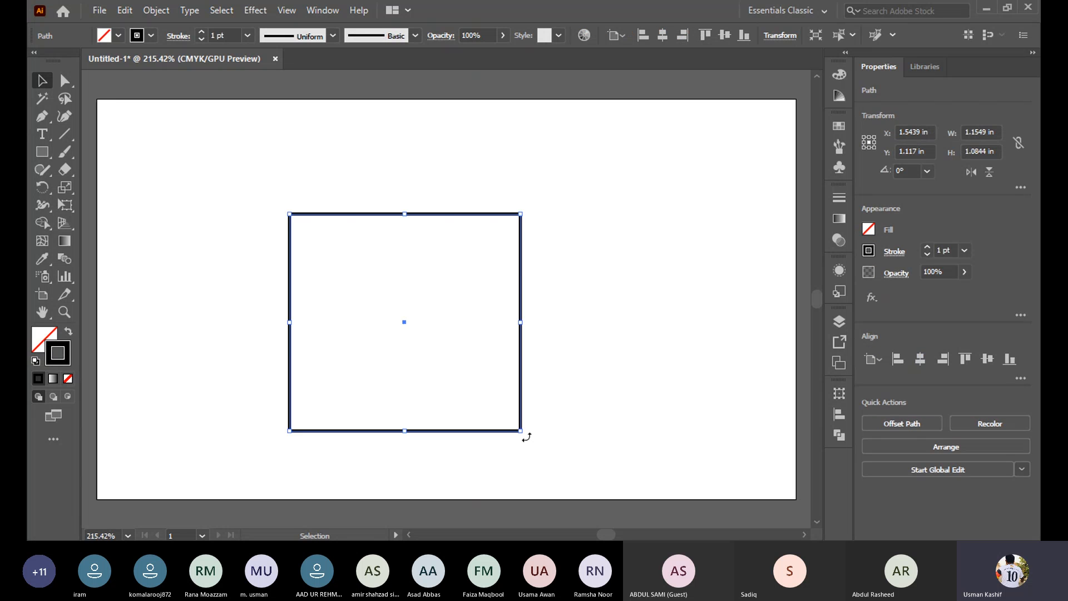
pyautogui.moveTo(526, 438); pyautogui.dragTo(379, 472)
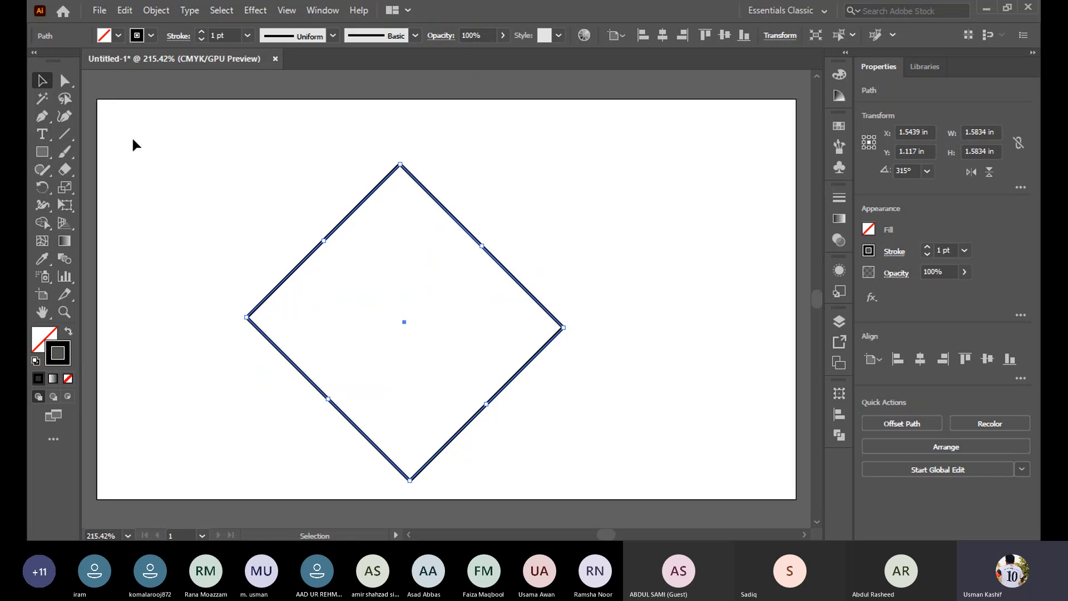
pyautogui.click(592, 101)
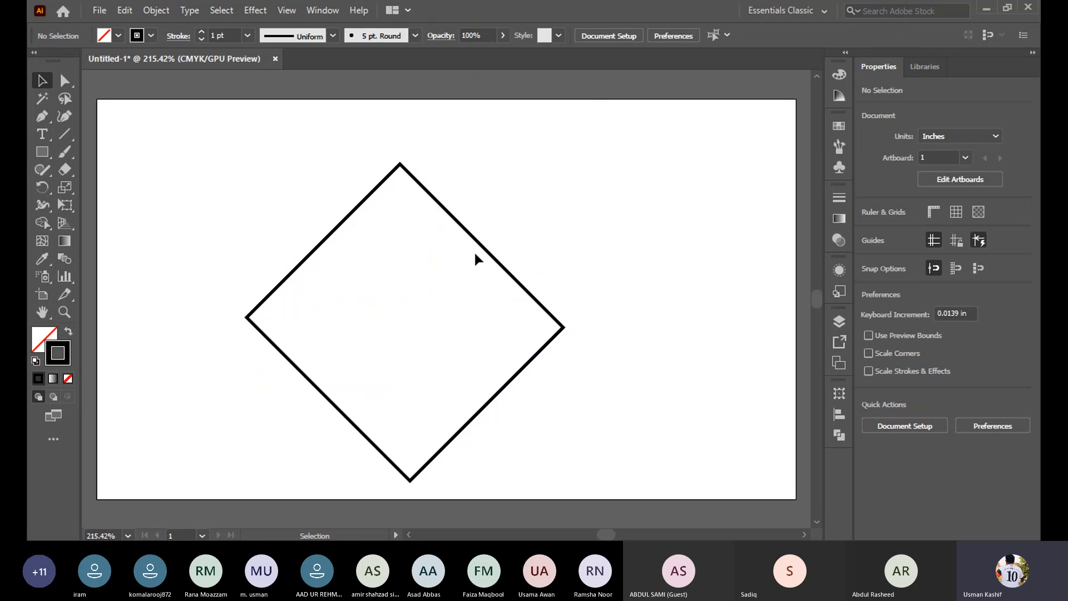
pyautogui.moveTo(490, 245); pyautogui.dragTo(558, 221)
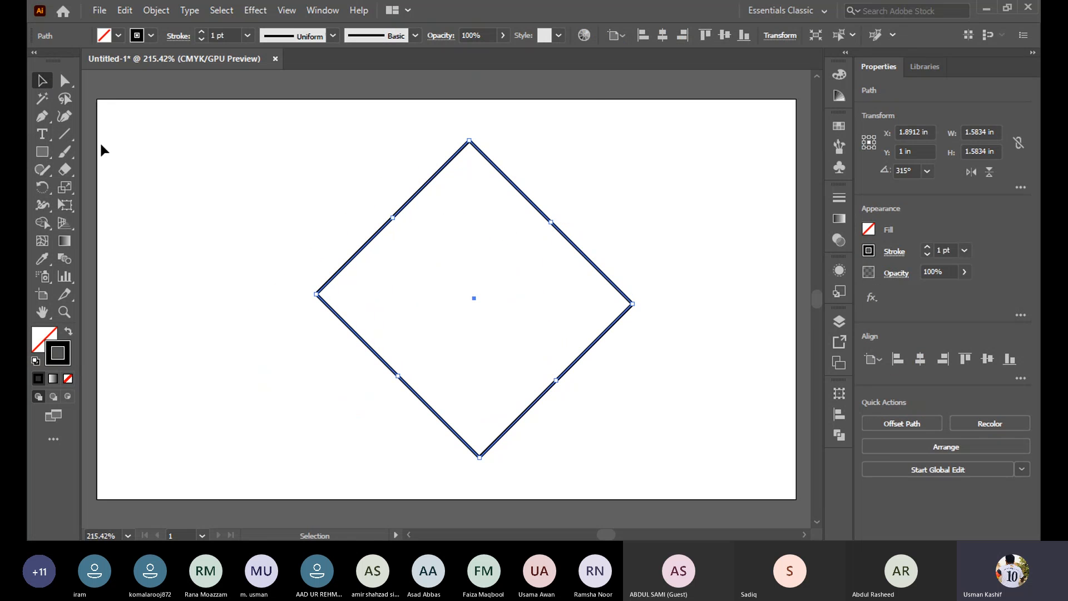
# Delete the three extra mid-edge anchor points from the diamond with the Pen tool and add one on its lower-right edge
pyautogui.click(41, 116)
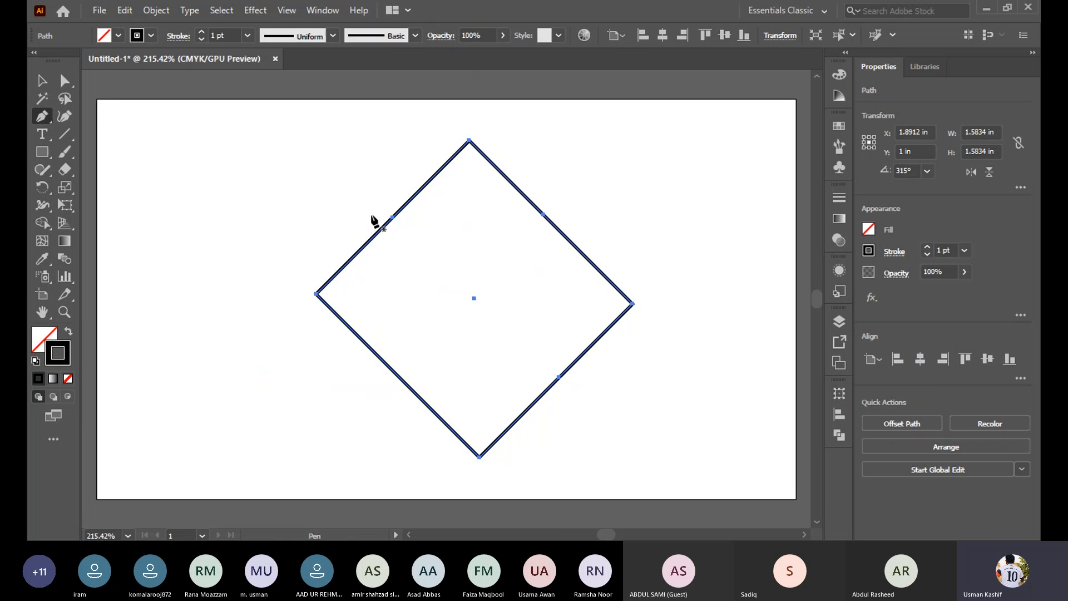
pyautogui.click(393, 217)
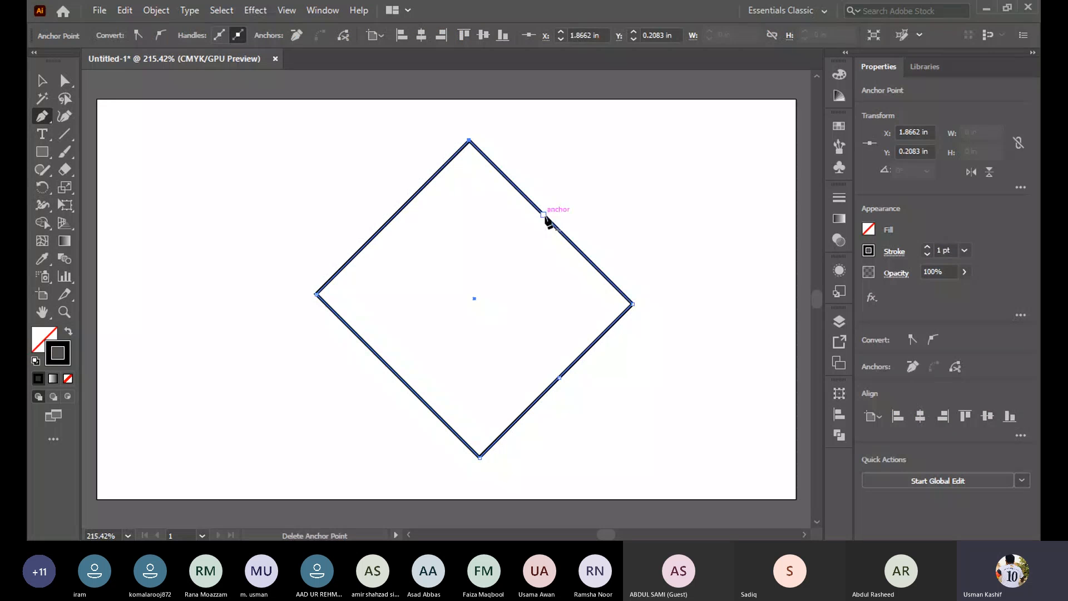
pyautogui.click(544, 215)
pyautogui.click(558, 378)
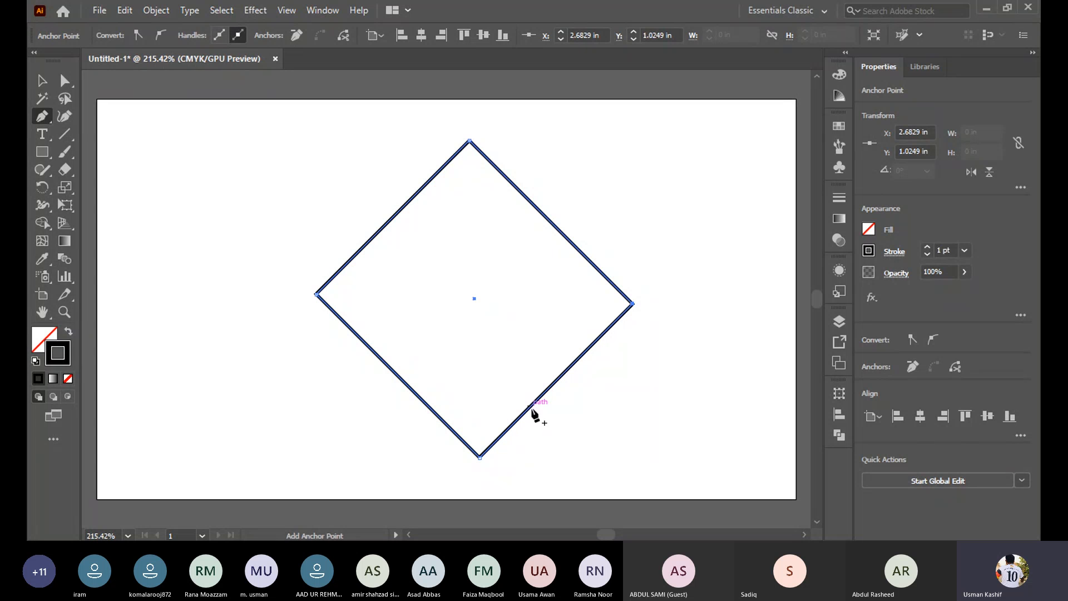
pyautogui.click(596, 341)
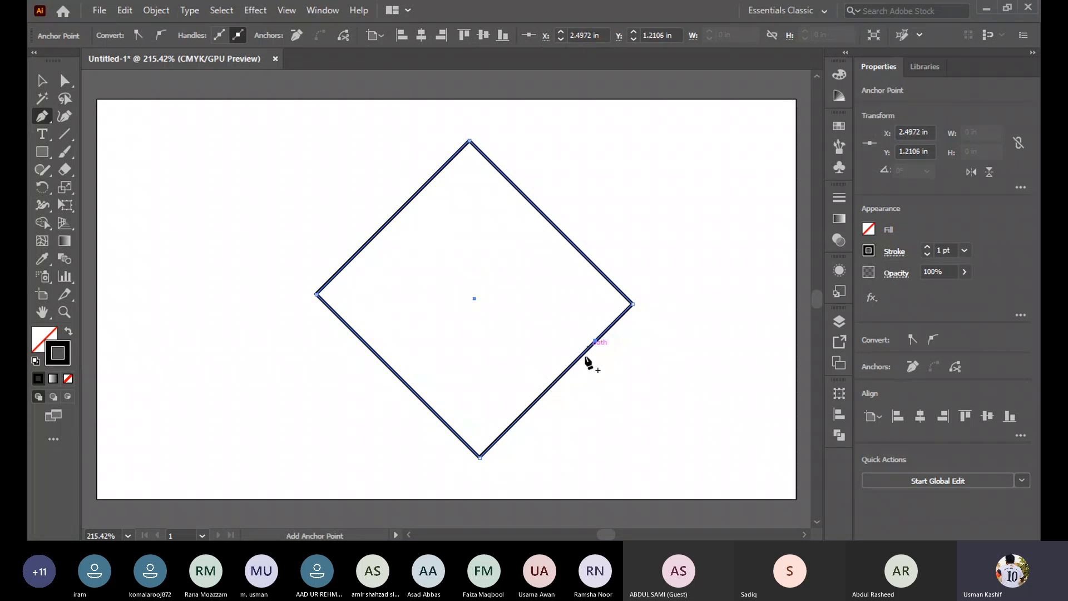
# Add two more anchor points along the diamond's lower-right edge and delete all three extra points from that edge
pyautogui.click(557, 380)
pyautogui.click(521, 416)
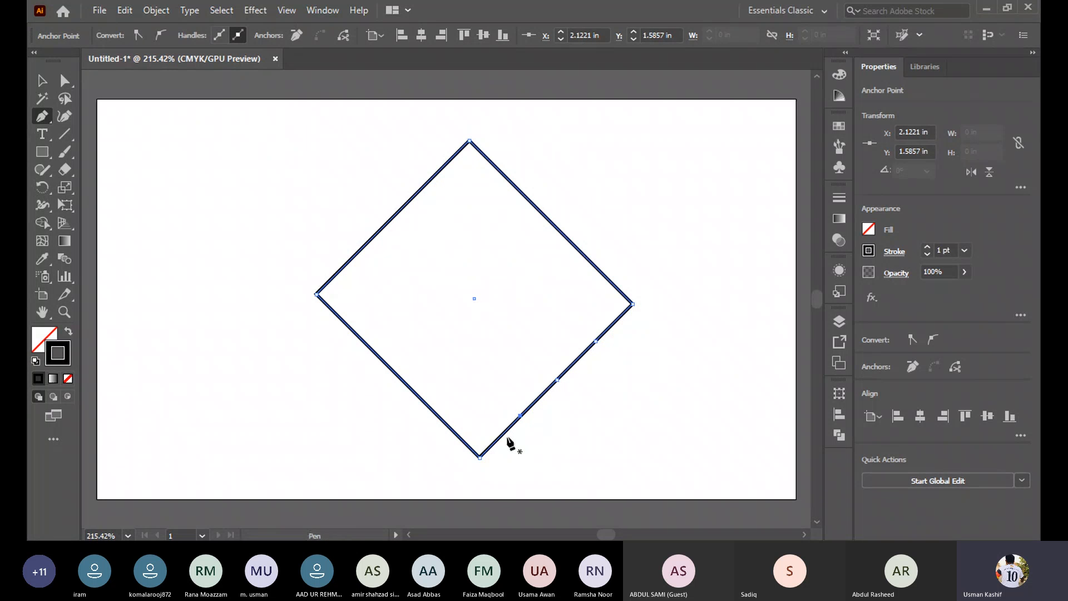
pyautogui.click(558, 380)
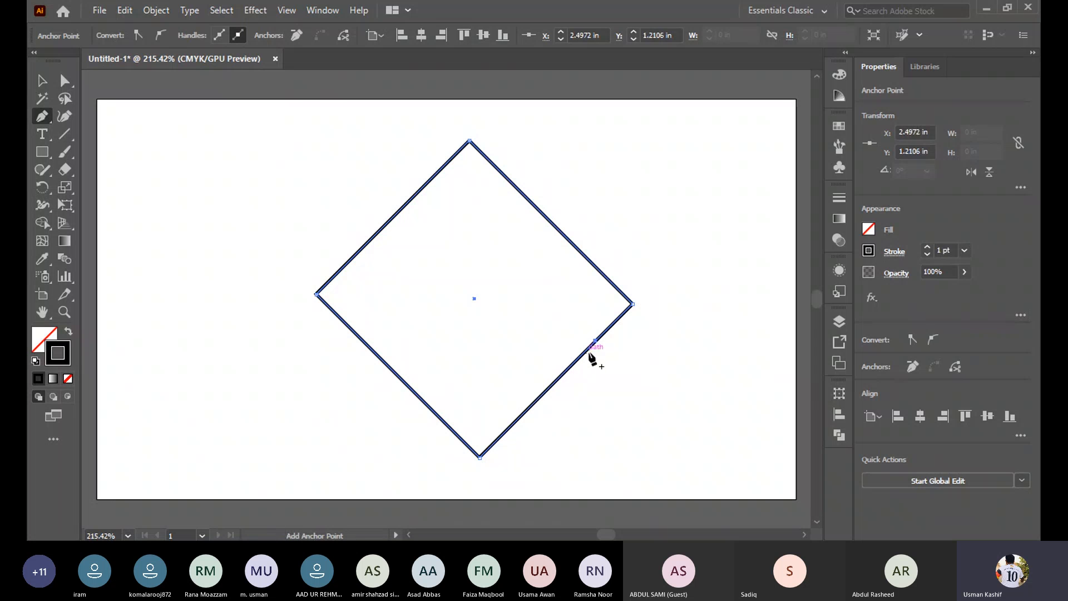
pyautogui.click(596, 341)
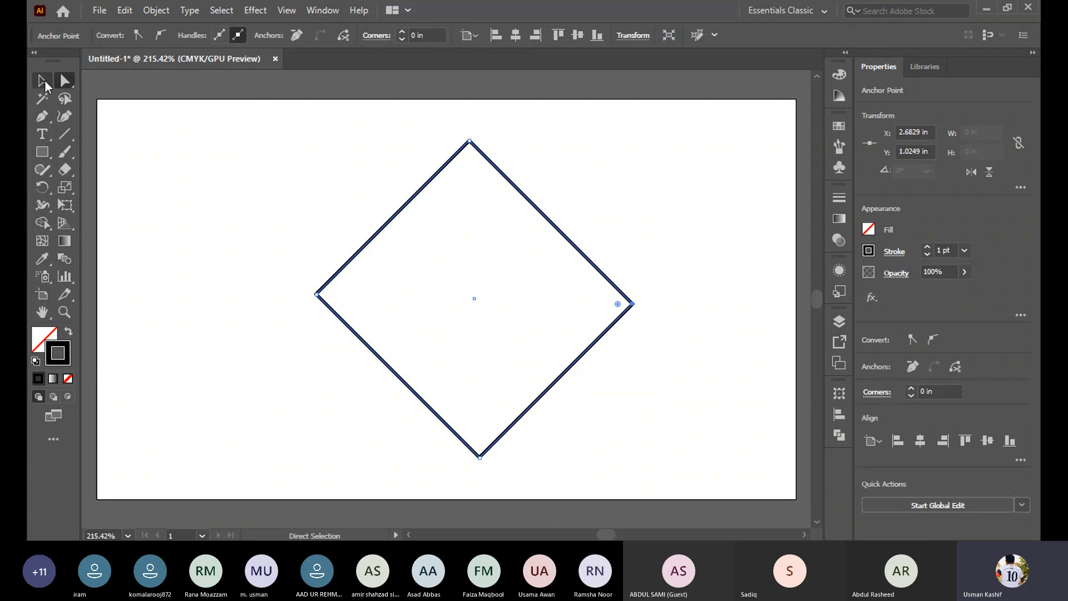
# Move the whole diamond so its centre sits at about X 1.766 in, Y 1.0642 in
pyautogui.press('v')
pyautogui.moveTo(531, 406); pyautogui.dragTo(482, 361)
pyautogui.click(66, 82)
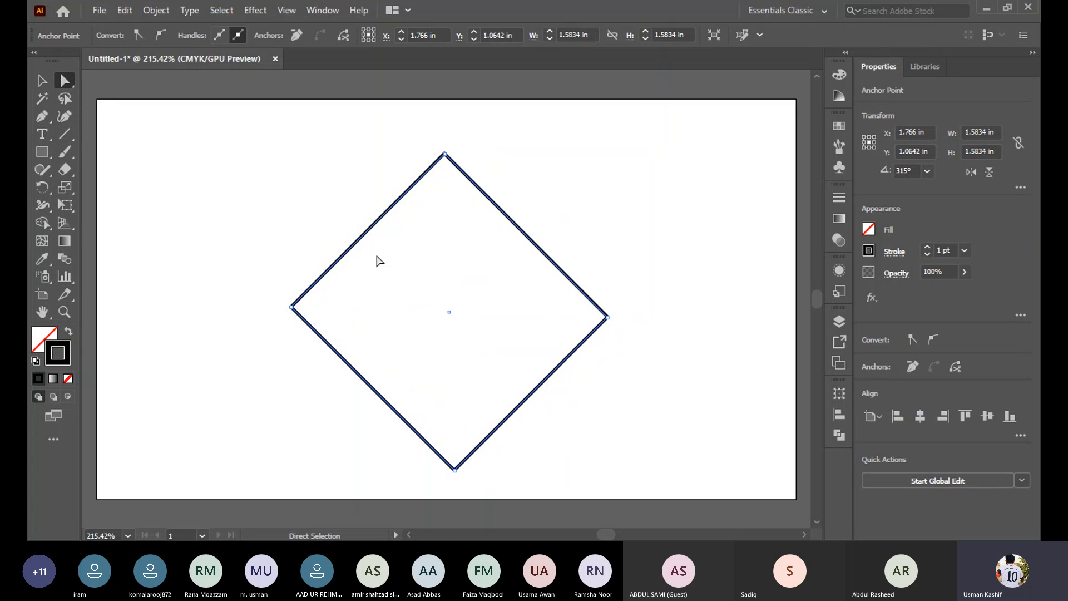
# Convert all four diamond corners to smooth points with the Anchor Point tool and tilt the top point's left handle slightly downward
pyautogui.click(43, 118)
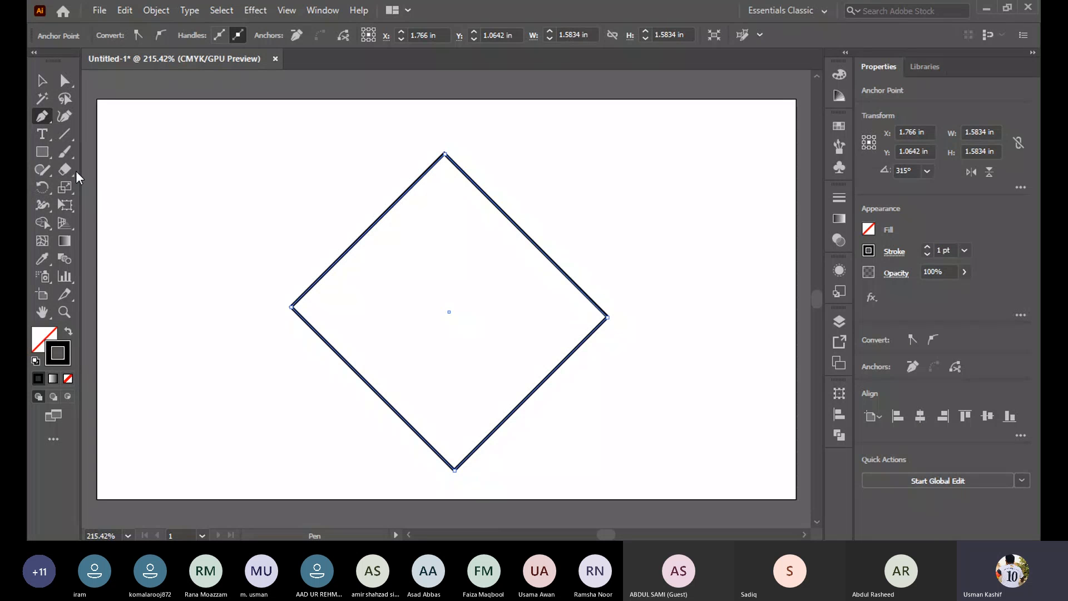
pyautogui.hotkey('shift', 'c')
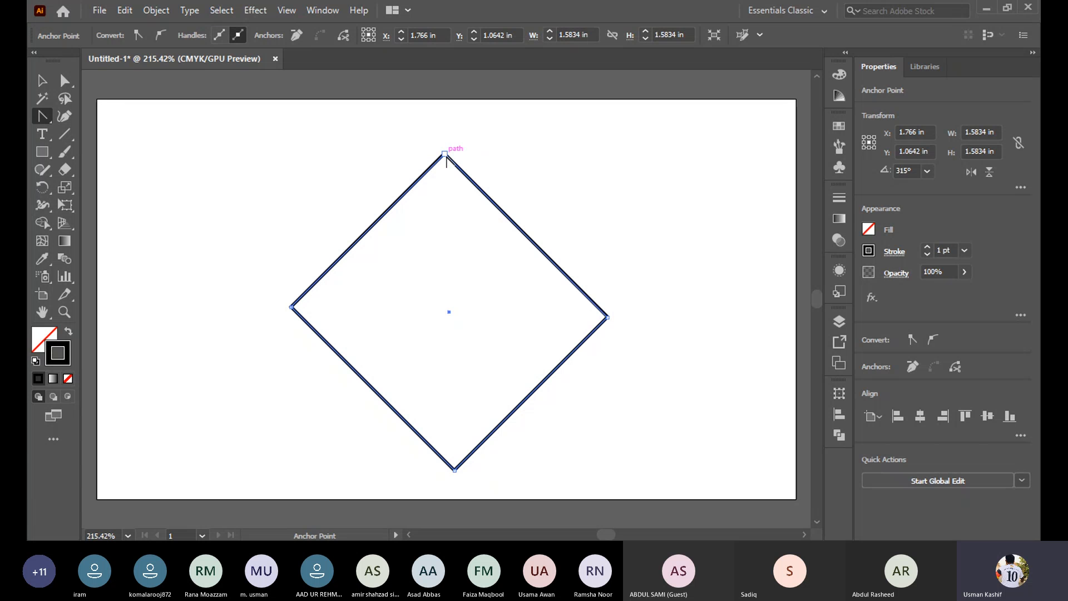
pyautogui.moveTo(445, 155); pyautogui.dragTo(565, 154)
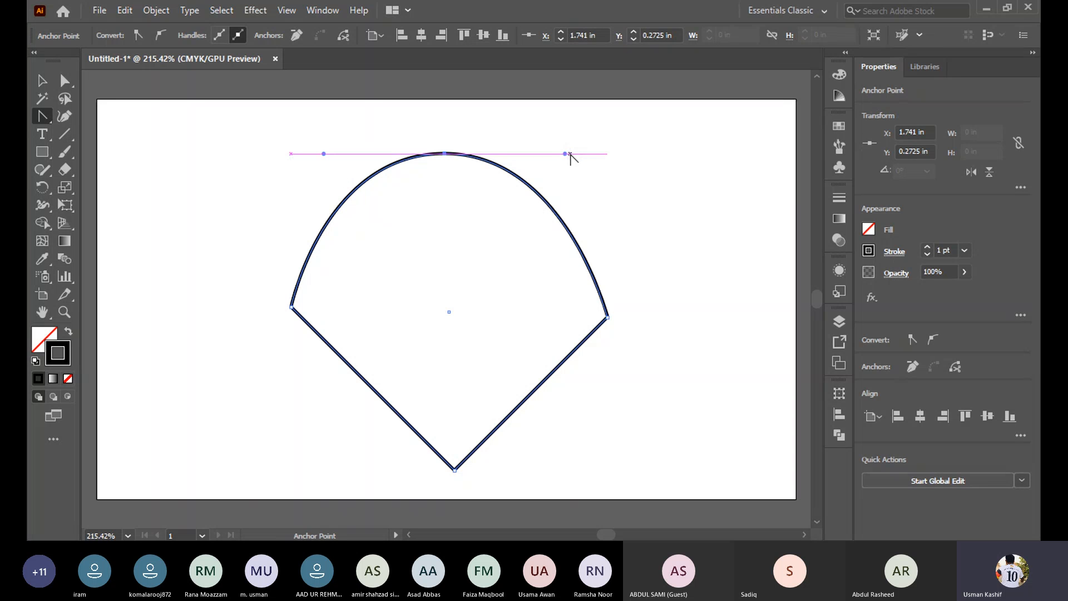
pyautogui.click(608, 318)
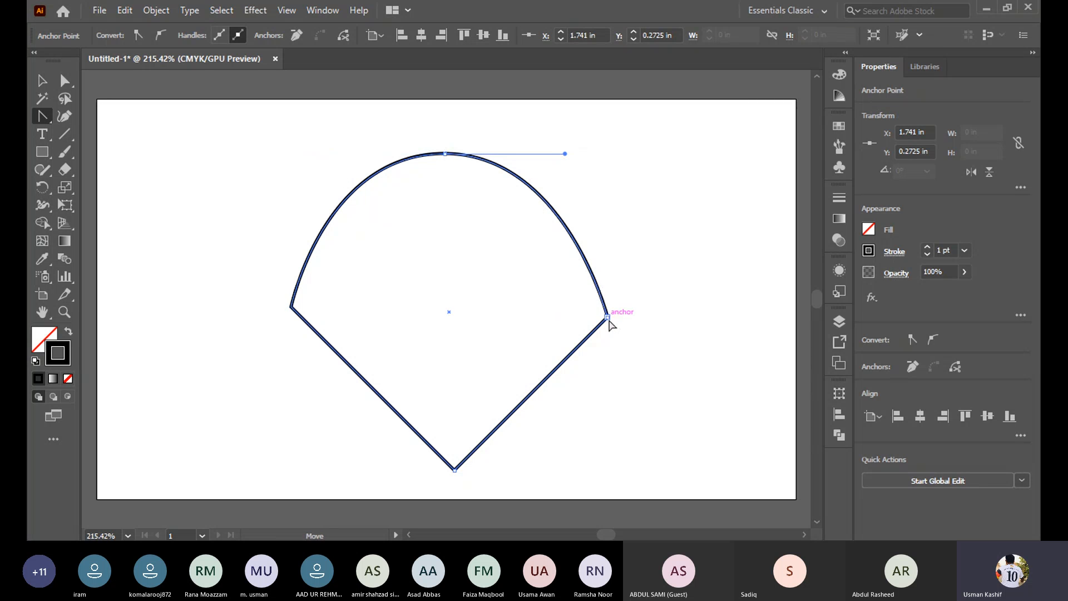
pyautogui.moveTo(608, 321); pyautogui.dragTo(607, 414)
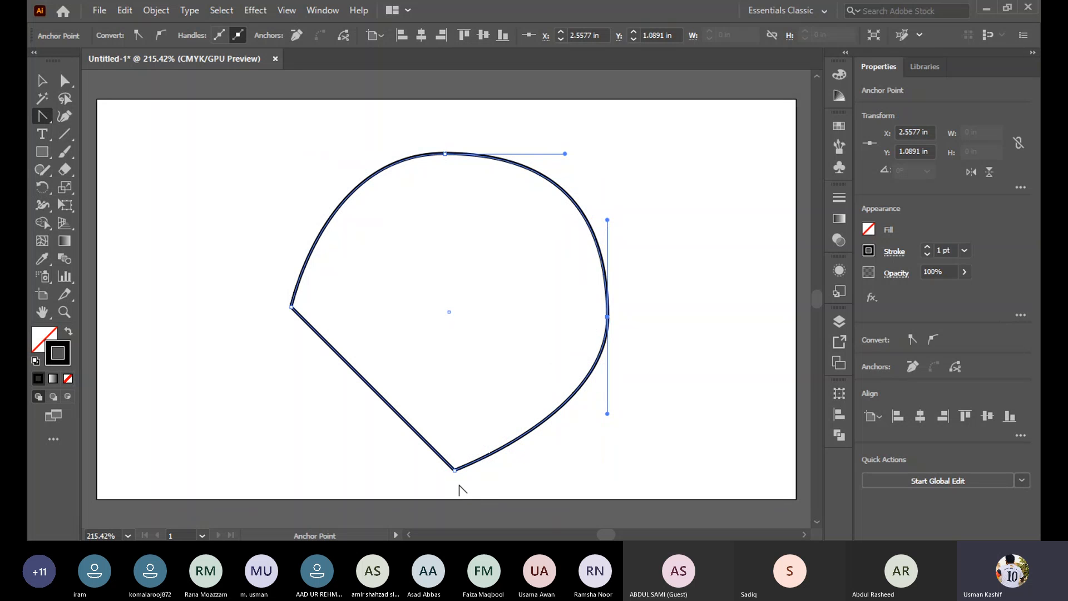
pyautogui.moveTo(454, 469); pyautogui.dragTo(317, 471)
pyautogui.moveTo(292, 306); pyautogui.dragTo(288, 223)
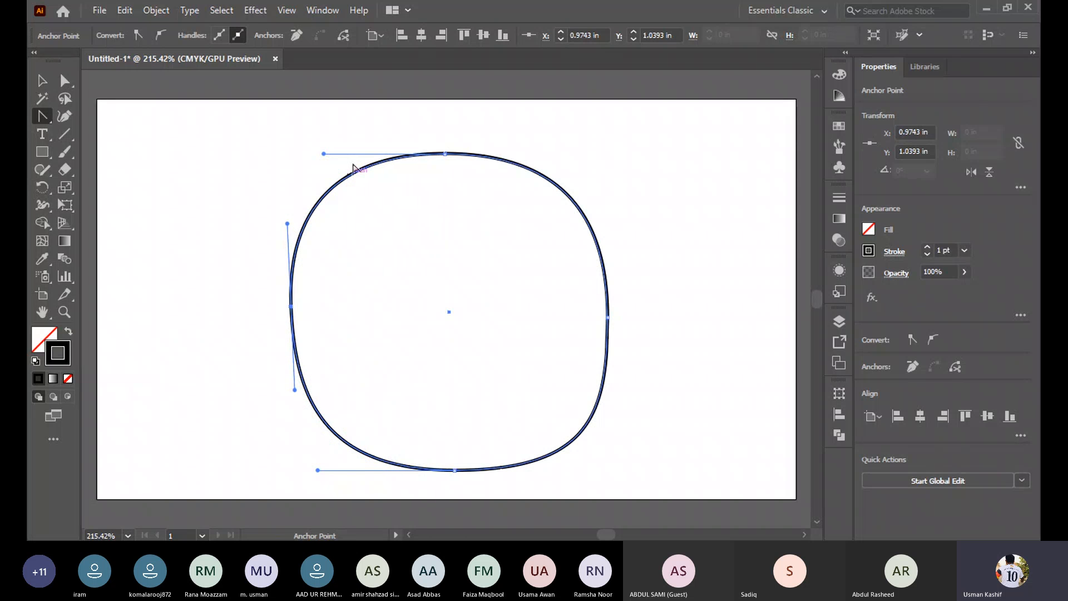
pyautogui.moveTo(324, 153)
pyautogui.mouseDown()
pyautogui.moveTo(329, 191)
pyautogui.moveTo(325, 162)
pyautogui.moveTo(333, 166)
pyautogui.mouseUp()
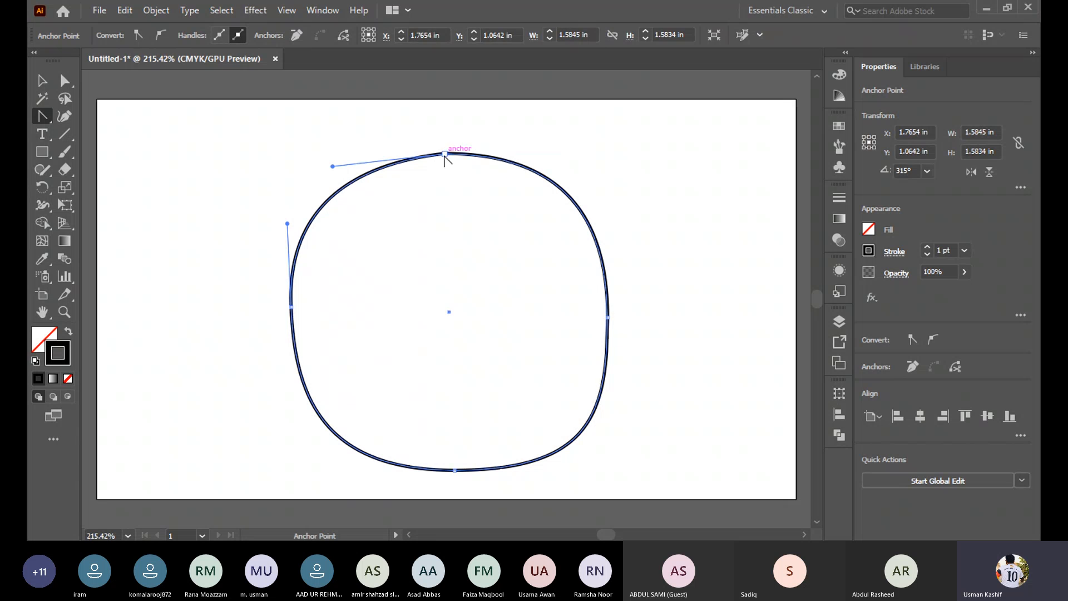
# Convert all four smooth points back to sharp corners with the Anchor Point tool
pyautogui.click(445, 153)
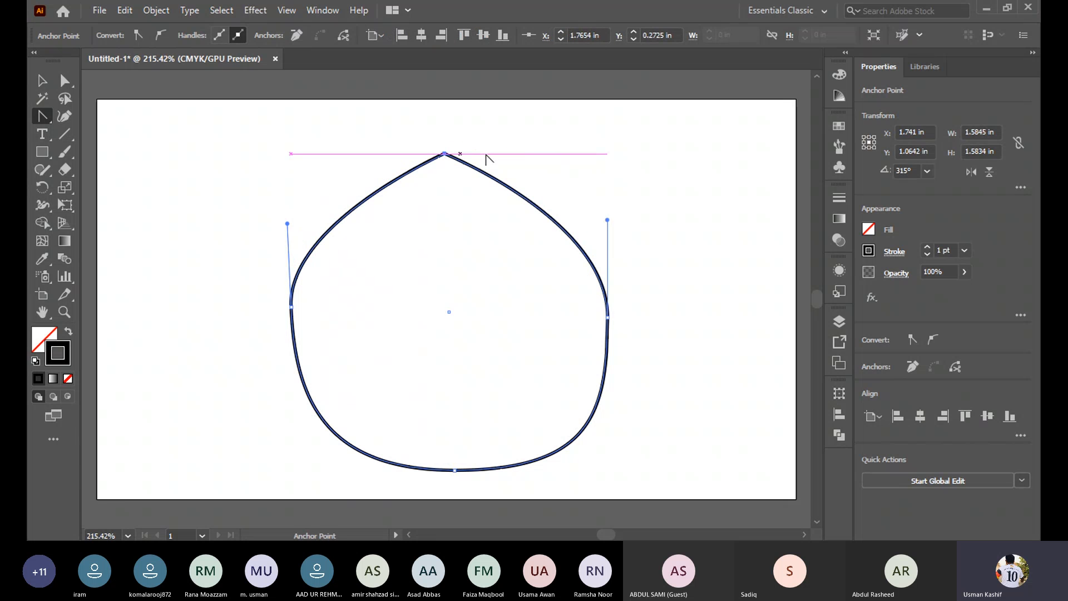
pyautogui.click(607, 317)
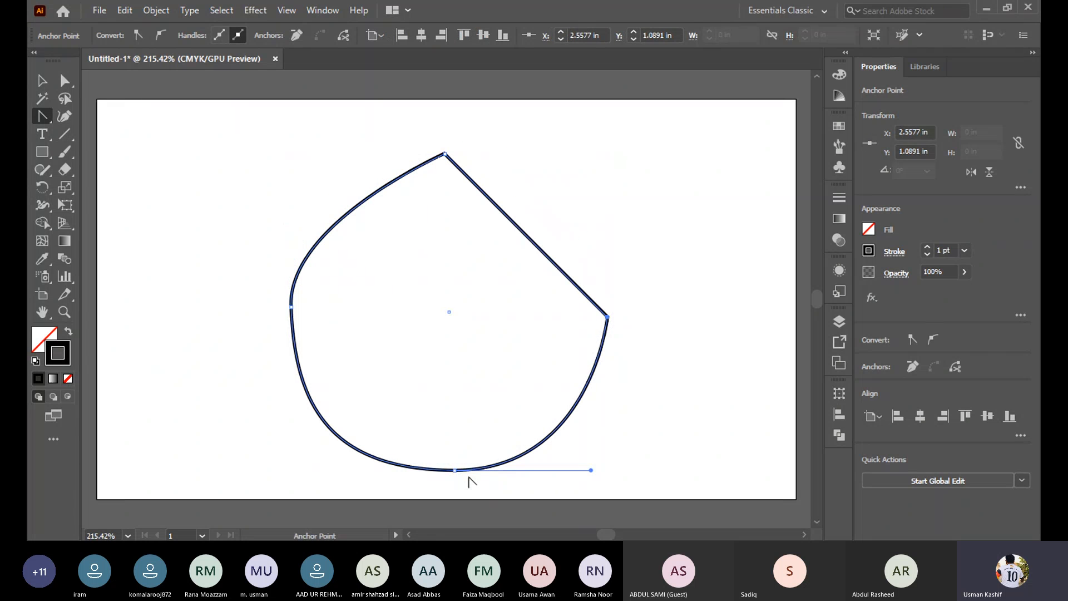
pyautogui.click(455, 470)
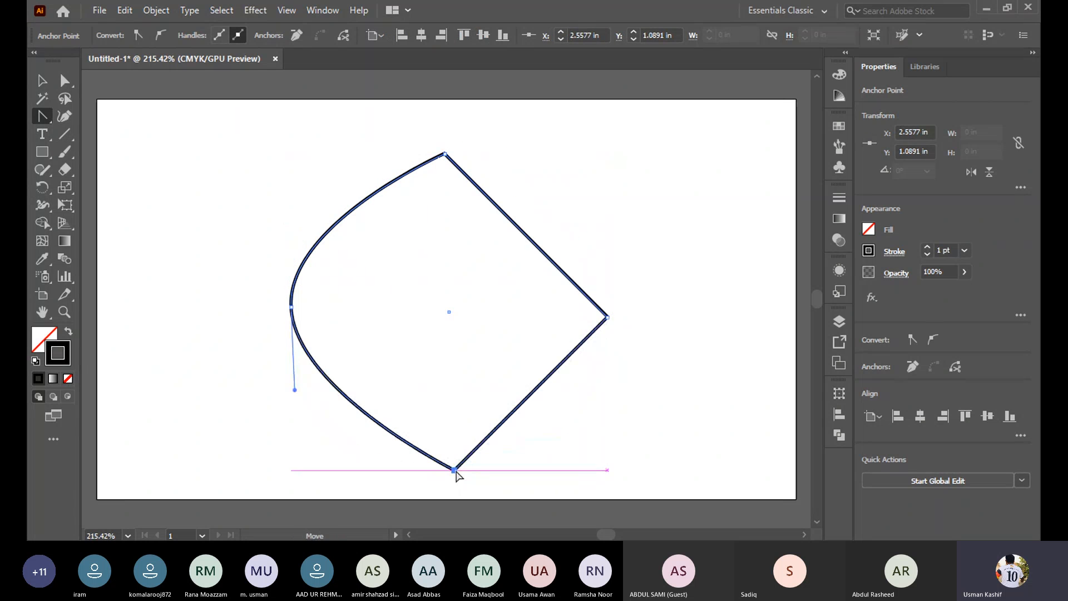
pyautogui.click(291, 307)
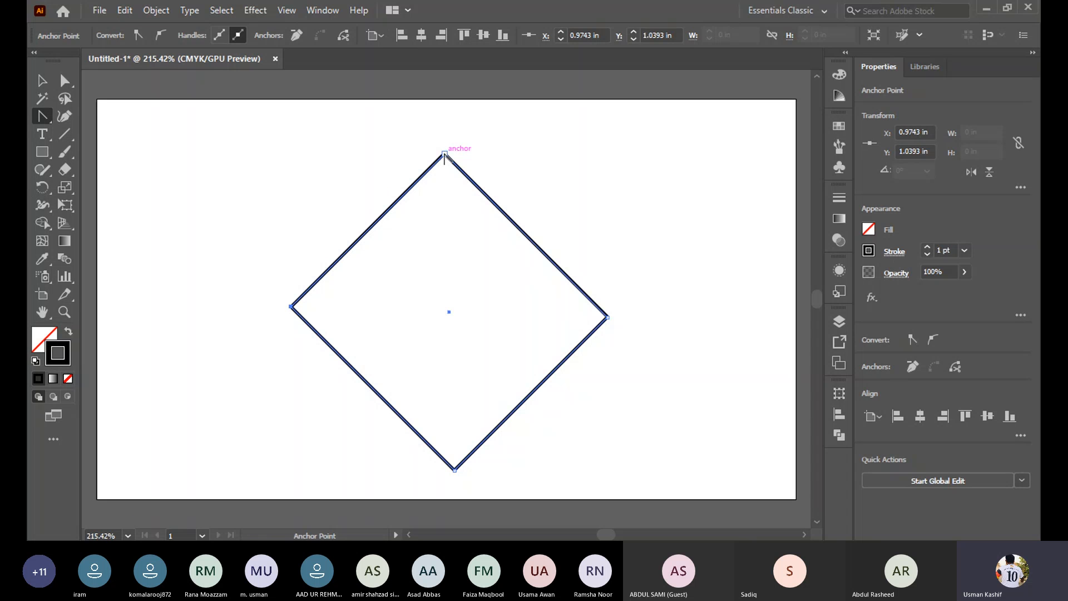
# Pull horizontal handles from the top corner and lengthen its right handle with the Direct Selection tool
pyautogui.moveTo(445, 156); pyautogui.dragTo(596, 157)
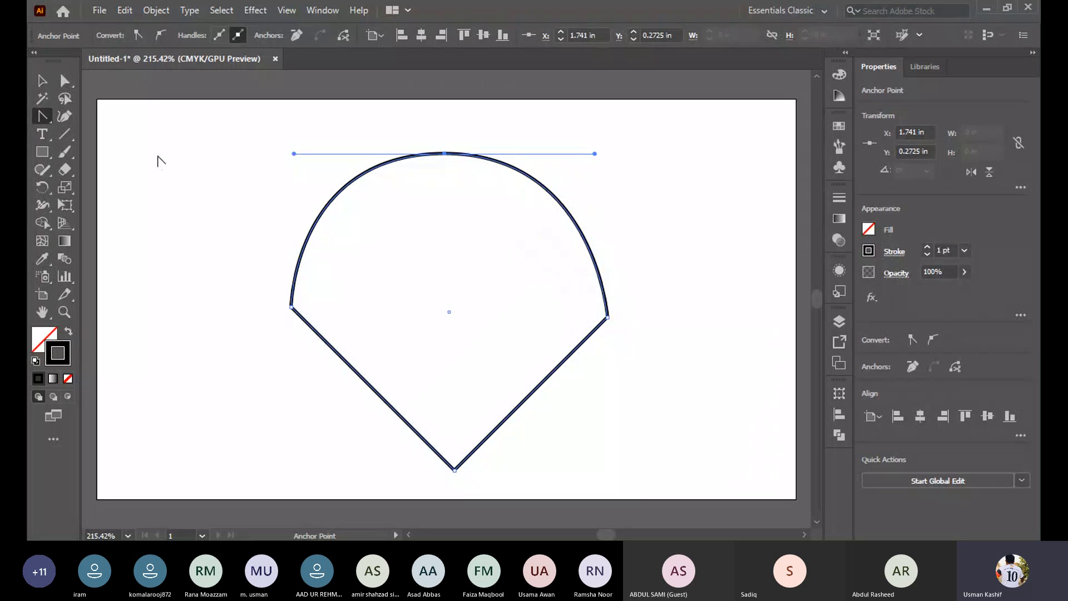
pyautogui.press('a')
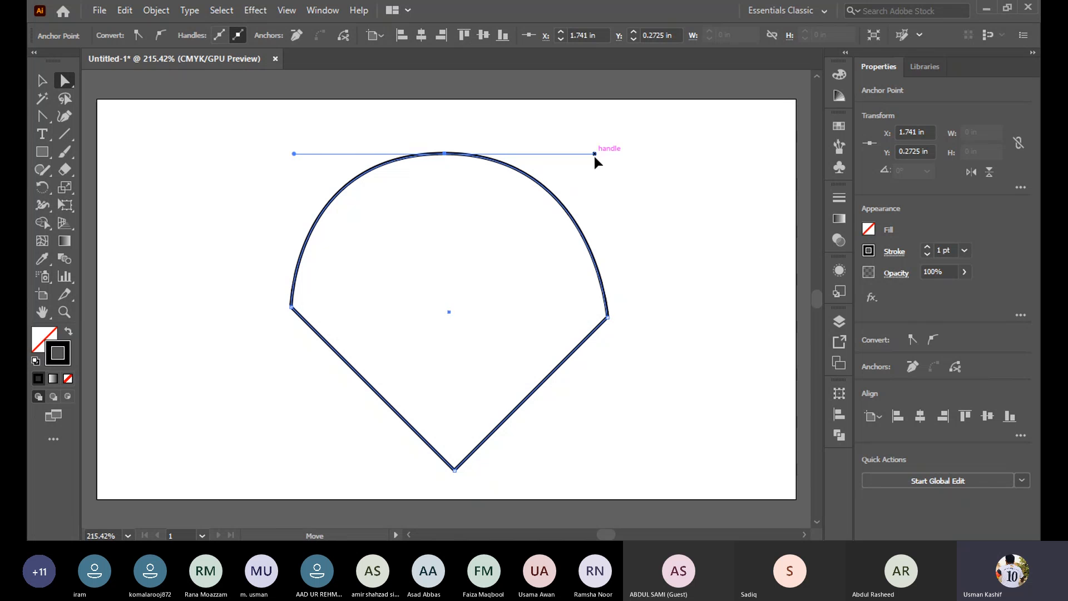
pyautogui.moveTo(595, 157); pyautogui.dragTo(687, 155)
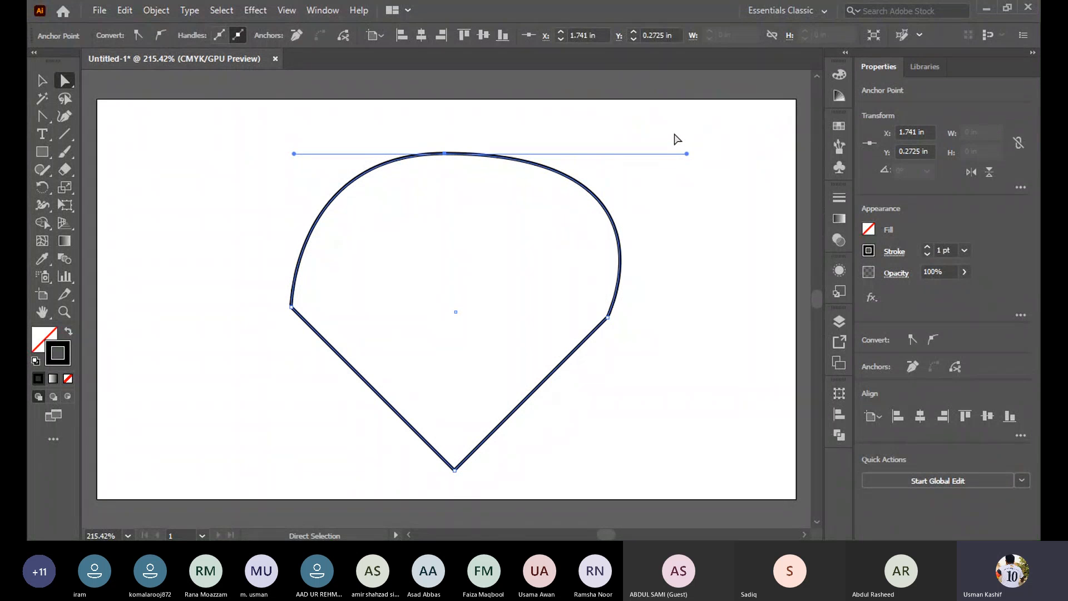
pyautogui.click(677, 139)
pyautogui.click(444, 157)
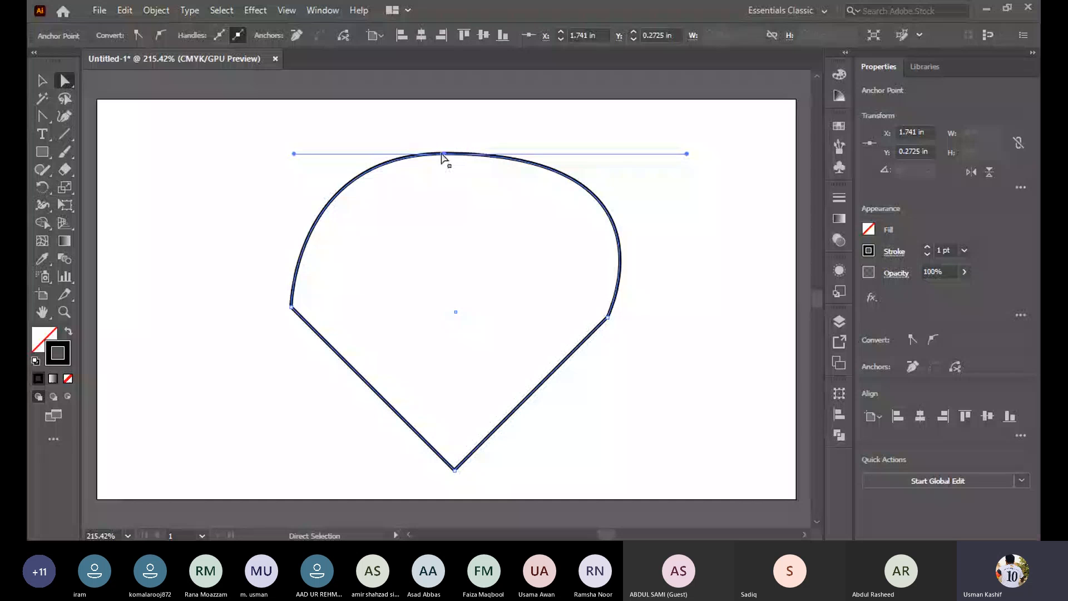
pyautogui.click(447, 155)
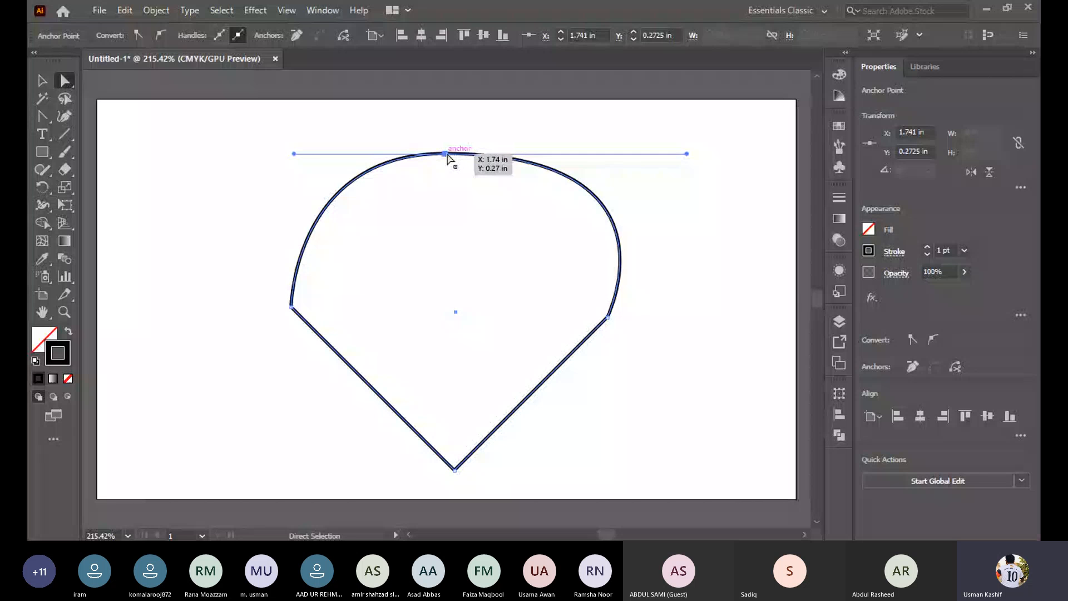
# Reset the top anchor point to a corner with the Anchor Point tool and pull shorter, equal horizontal handles out of it
pyautogui.click(44, 116)
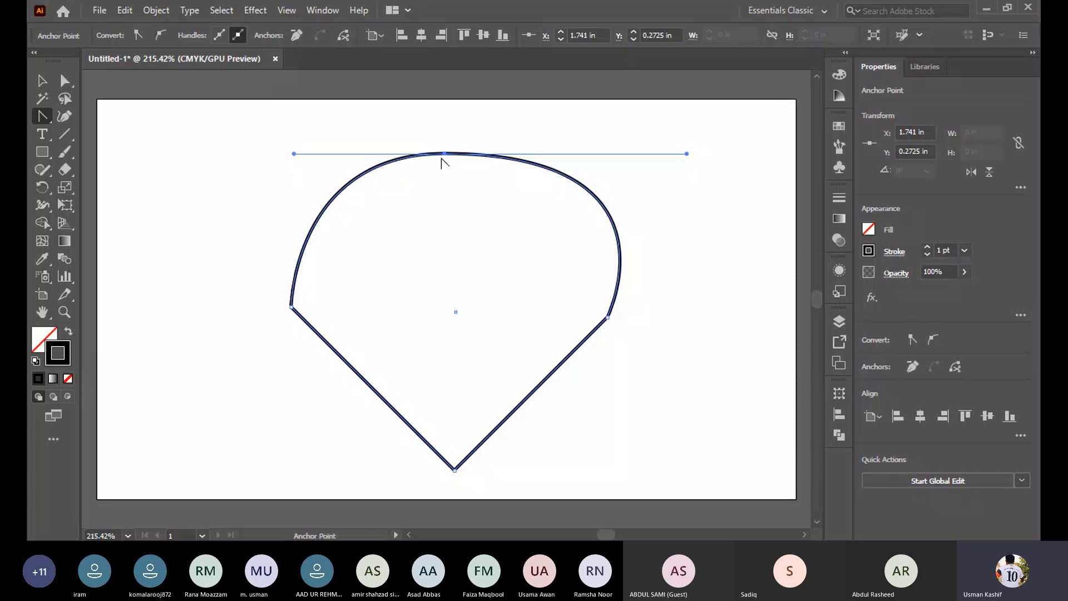
pyautogui.click(444, 154)
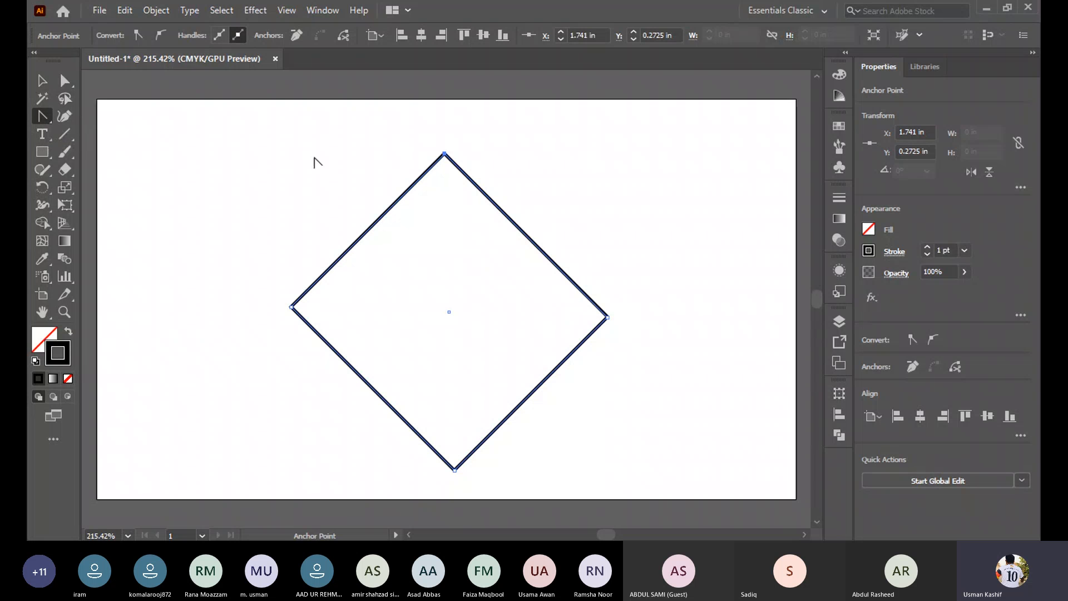
pyautogui.moveTo(444, 153); pyautogui.dragTo(566, 160)
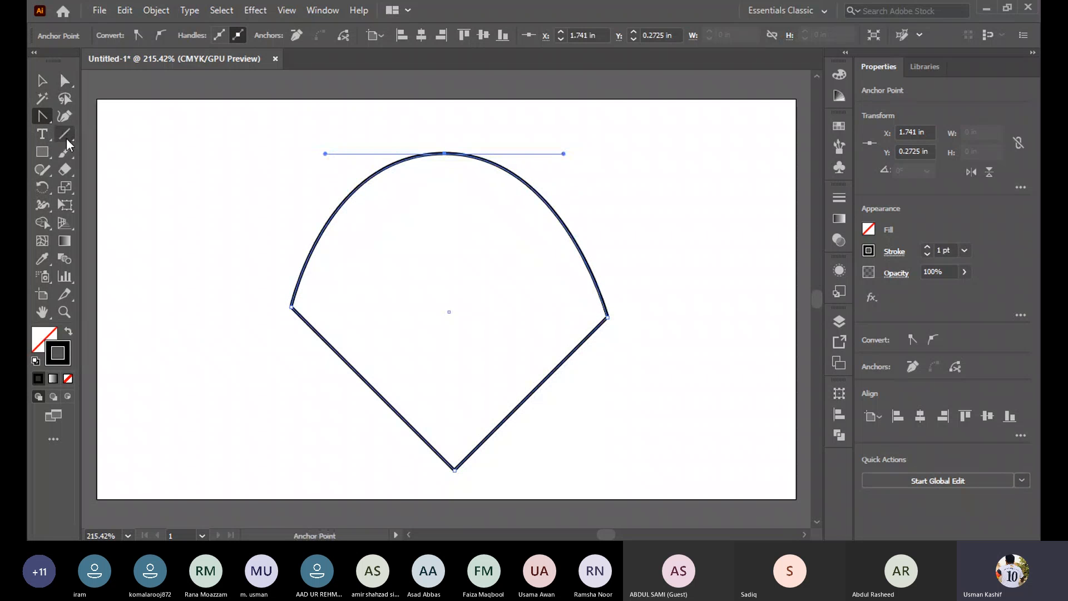
# Select the top anchor point and use the Convert options to make it a corner and then a smooth point
pyautogui.click(65, 82)
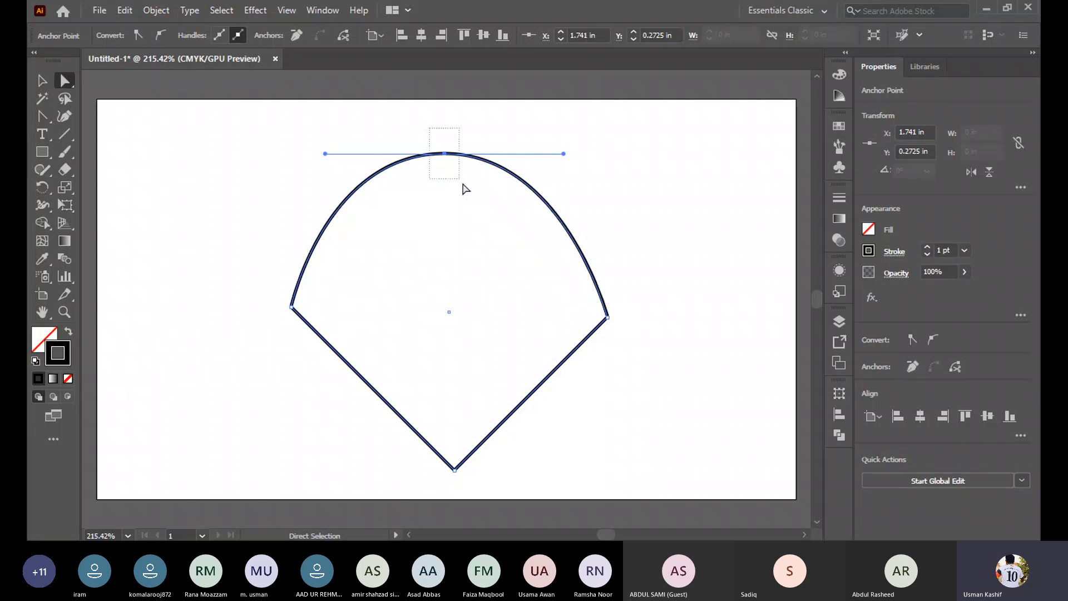
pyautogui.click(135, 38)
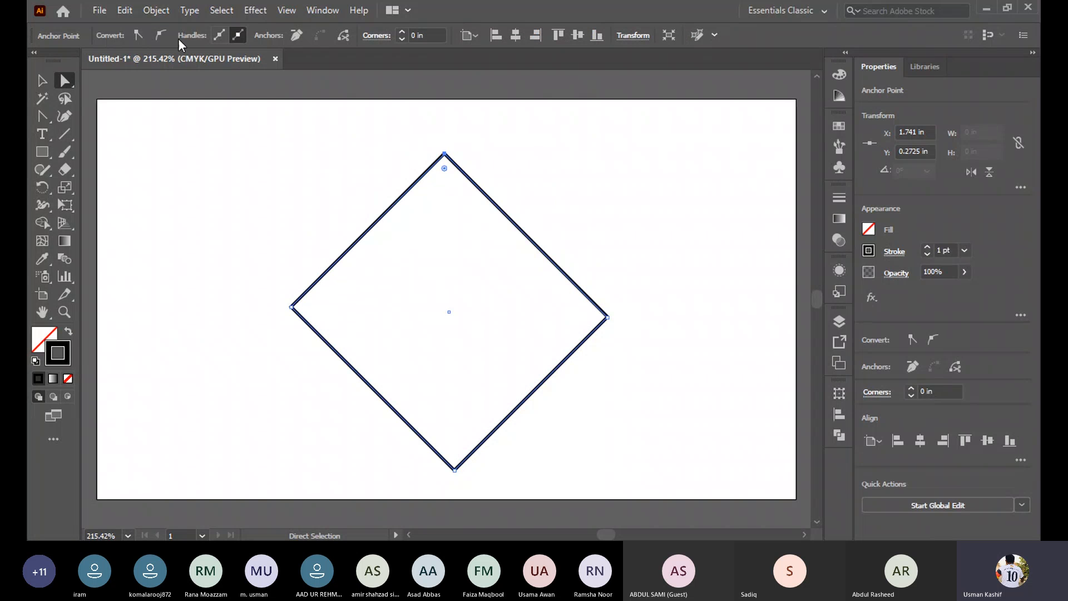
pyautogui.click(161, 35)
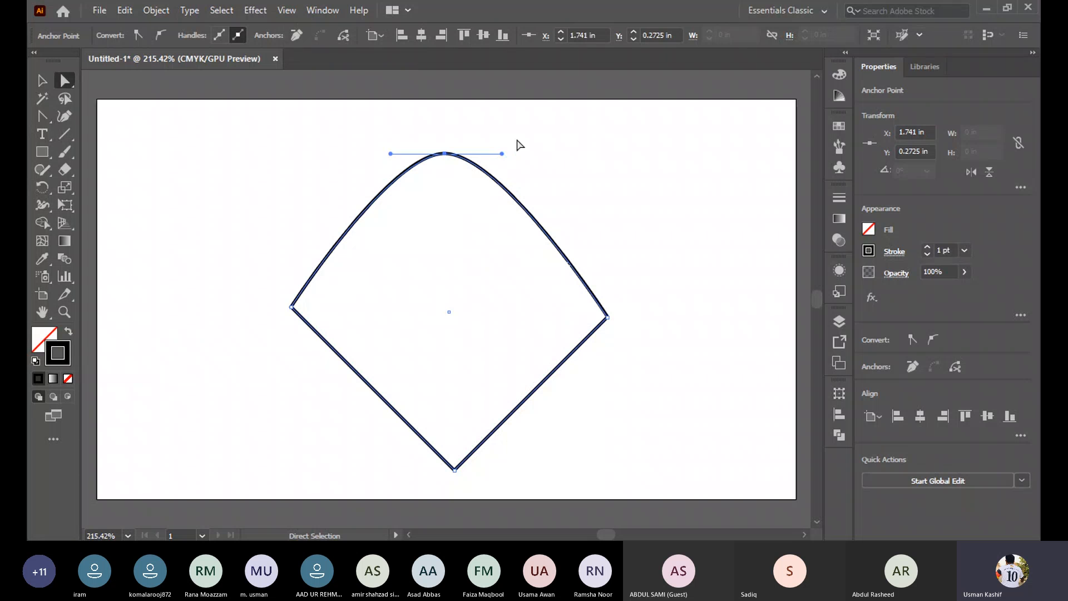
# Remove the selected top anchor point from the path and undo the removal
pyautogui.click(292, 36)
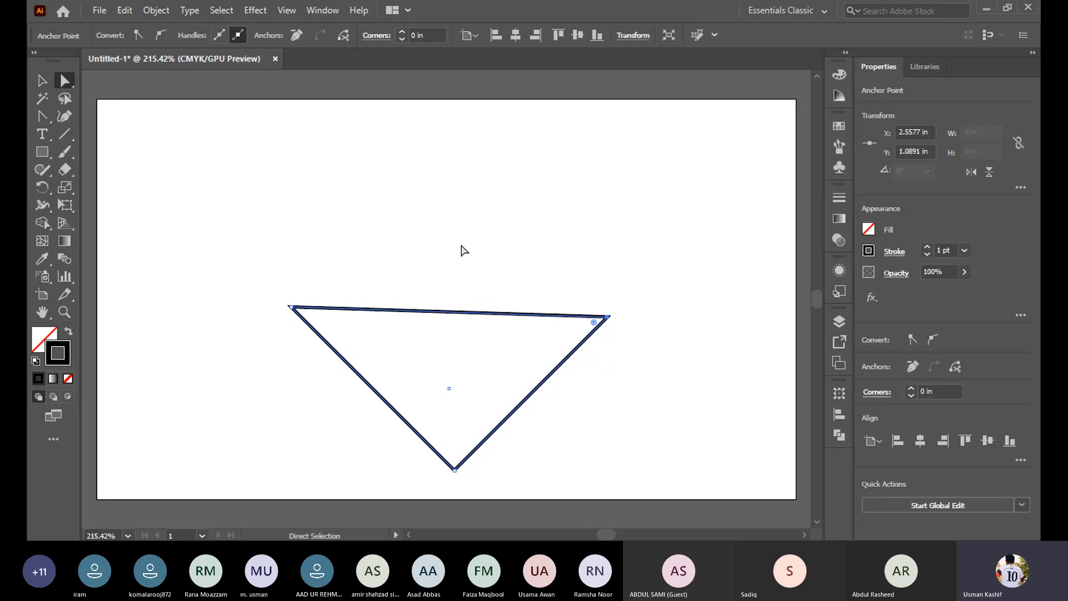
pyautogui.hotkey('ctrl', 'z')
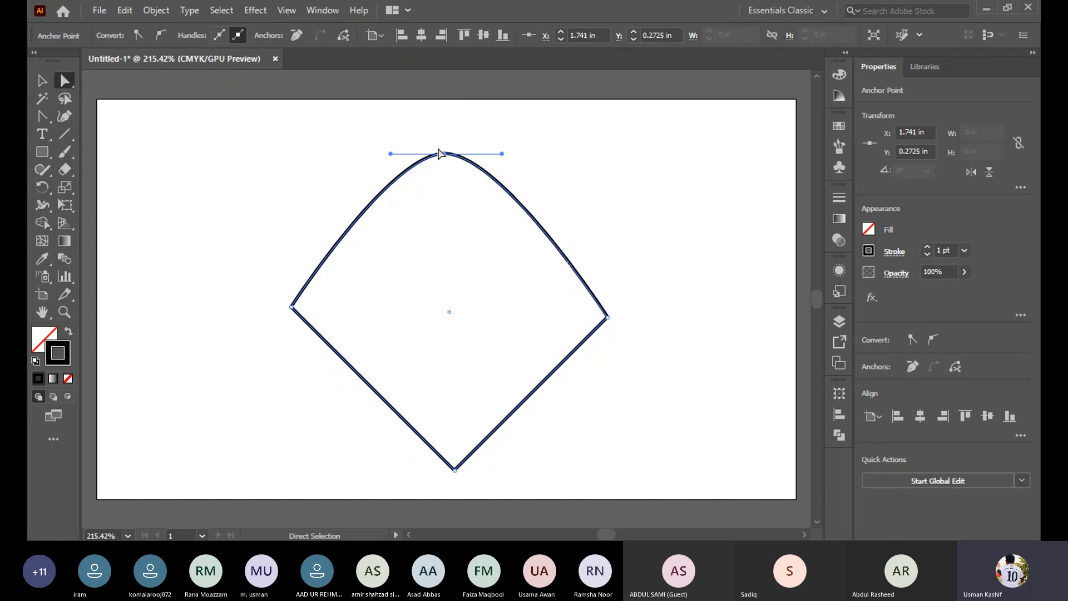
# Cut the path at the selected top anchor point and reselect the point
pyautogui.moveTo(432, 133); pyautogui.dragTo(467, 176)
pyautogui.click(344, 36)
pyautogui.click(520, 173)
pyautogui.moveTo(418, 124); pyautogui.dragTo(466, 176)
pyautogui.click(445, 155)
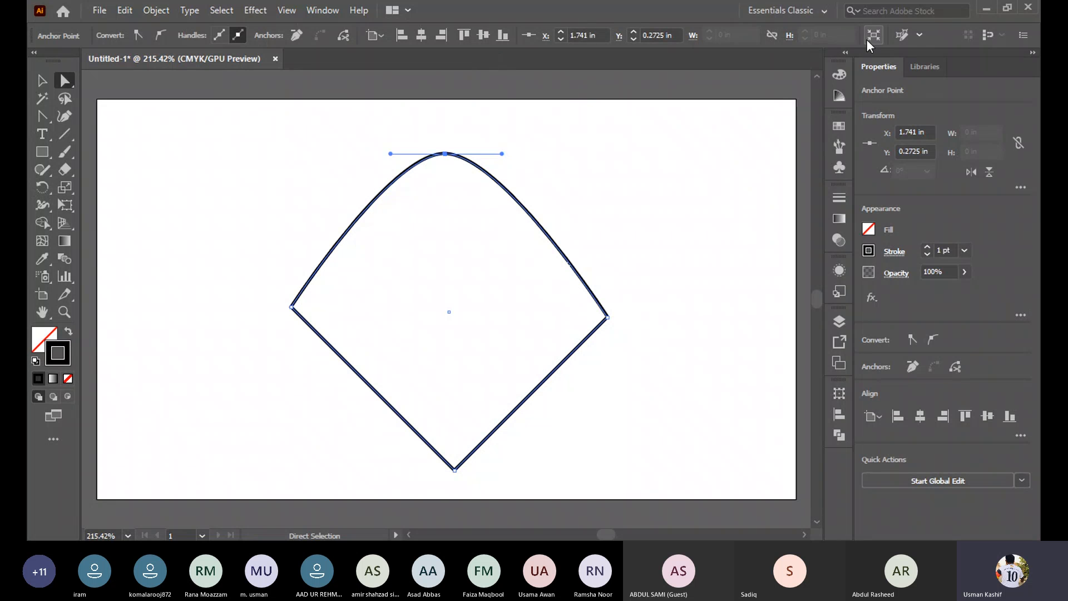
pyautogui.click(919, 35)
pyautogui.click(919, 36)
# Try swinging the top anchor's right handle outward and return it to its horizontal position
pyautogui.moveTo(502, 154); pyautogui.dragTo(659, 221)
pyautogui.moveTo(573, 111); pyautogui.dragTo(503, 151)
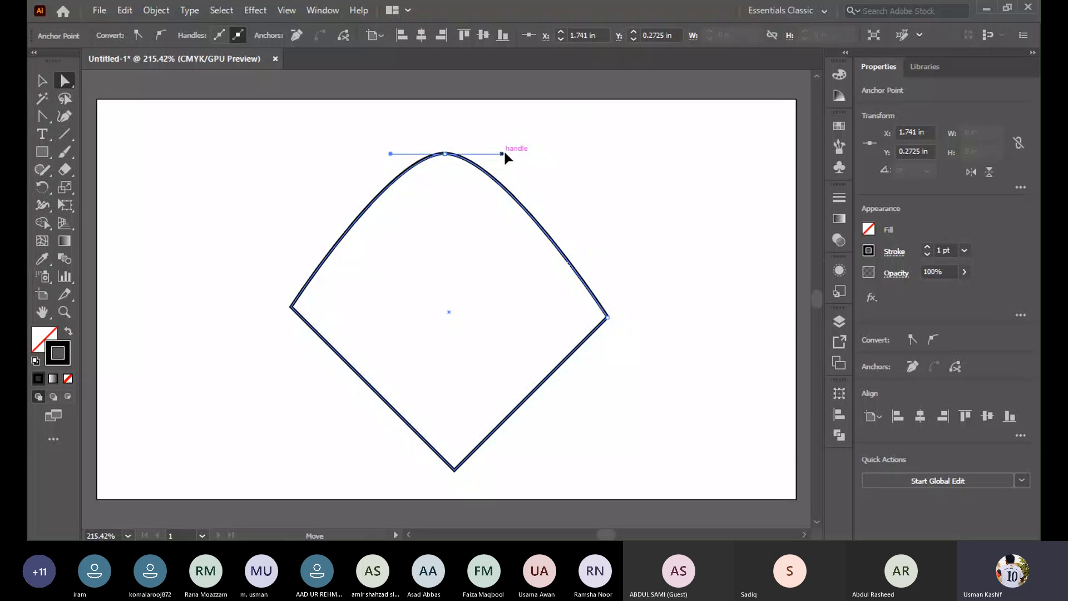
pyautogui.click(365, 160)
# Rotate the handles of the cut top anchor and extend the right one outward to bulge the upper-right edge
pyautogui.click(446, 154)
pyautogui.moveTo(391, 153); pyautogui.dragTo(321, 296)
pyautogui.moveTo(441, 494); pyautogui.dragTo(375, 361)
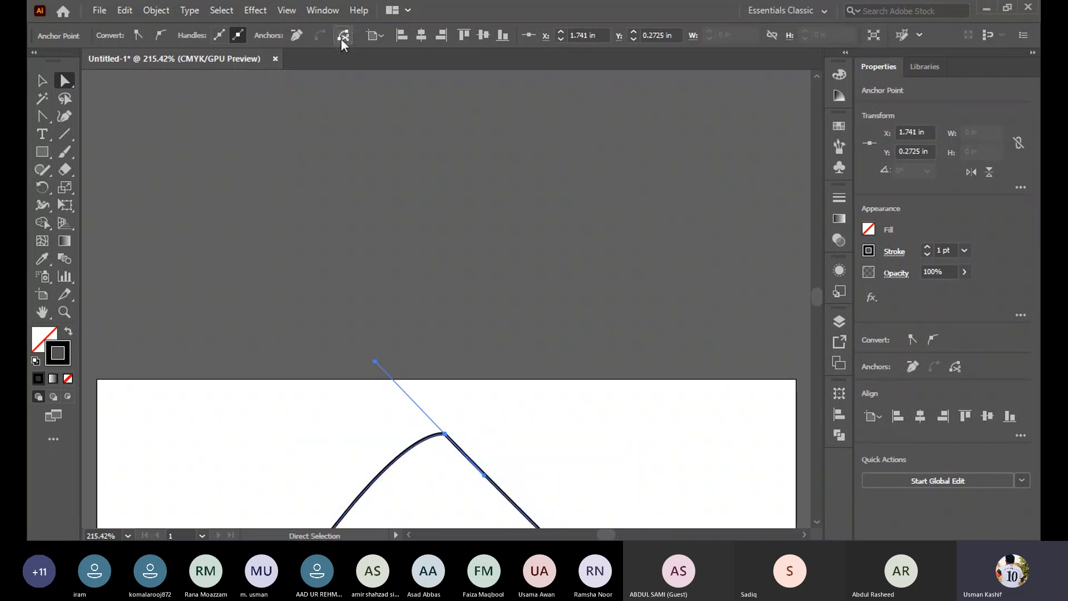
pyautogui.scroll(-3, 553, 348)
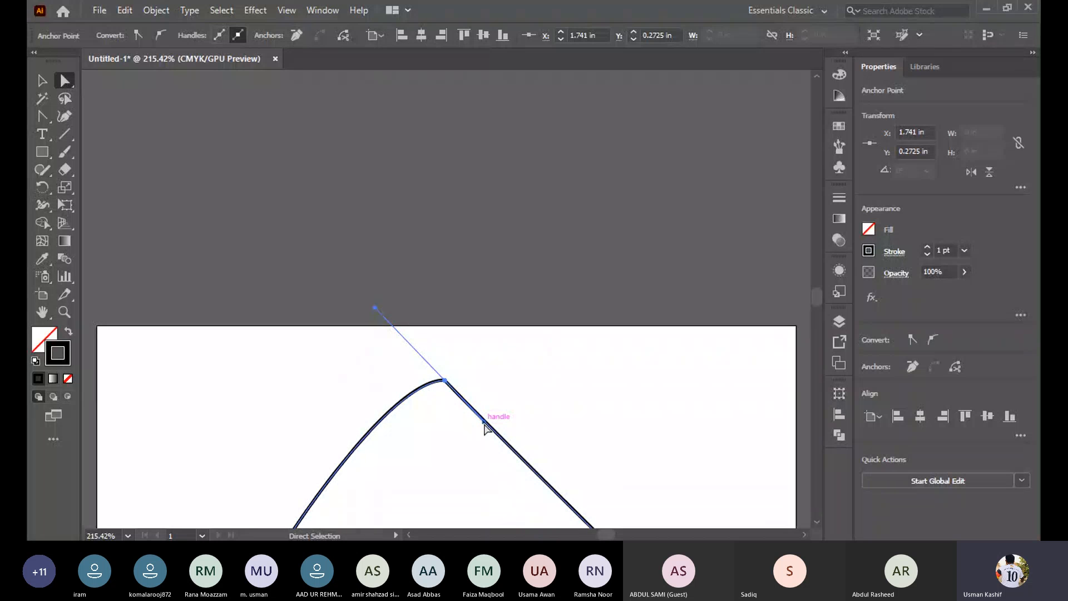
pyautogui.moveTo(484, 423); pyautogui.dragTo(627, 408)
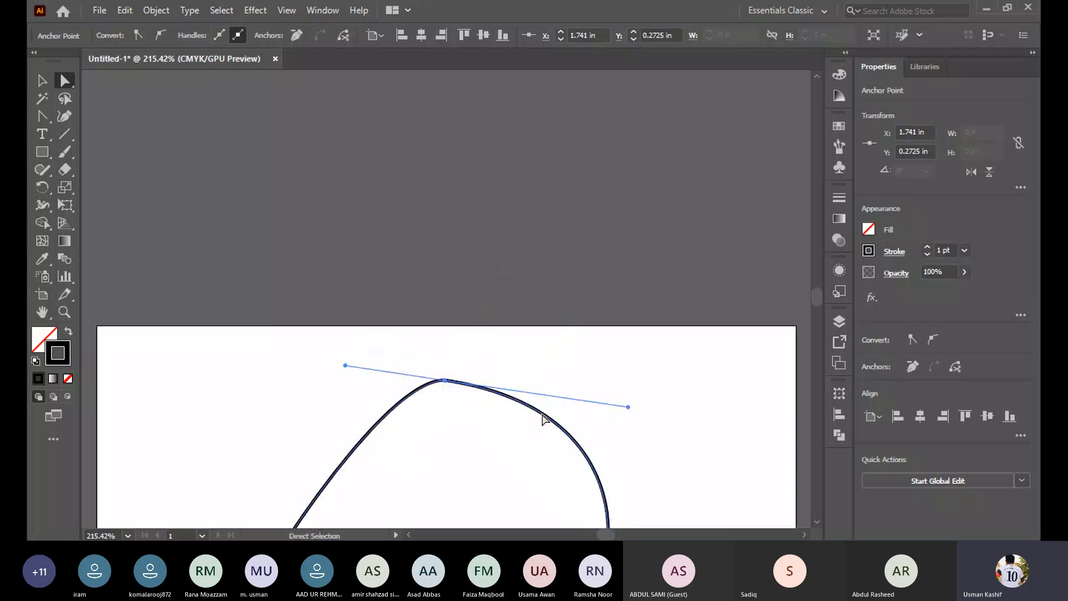
# Move the whole shape slightly down and left, placing its top anchor at about X 1.715 in, Y 0.3356 in
pyautogui.moveTo(446, 381)
pyautogui.mouseDown()
pyautogui.moveTo(429, 383)
pyautogui.moveTo(459, 393)
pyautogui.moveTo(463, 376)
pyautogui.moveTo(446, 384)
pyautogui.mouseUp()
pyautogui.scroll(-5, 614, 388)
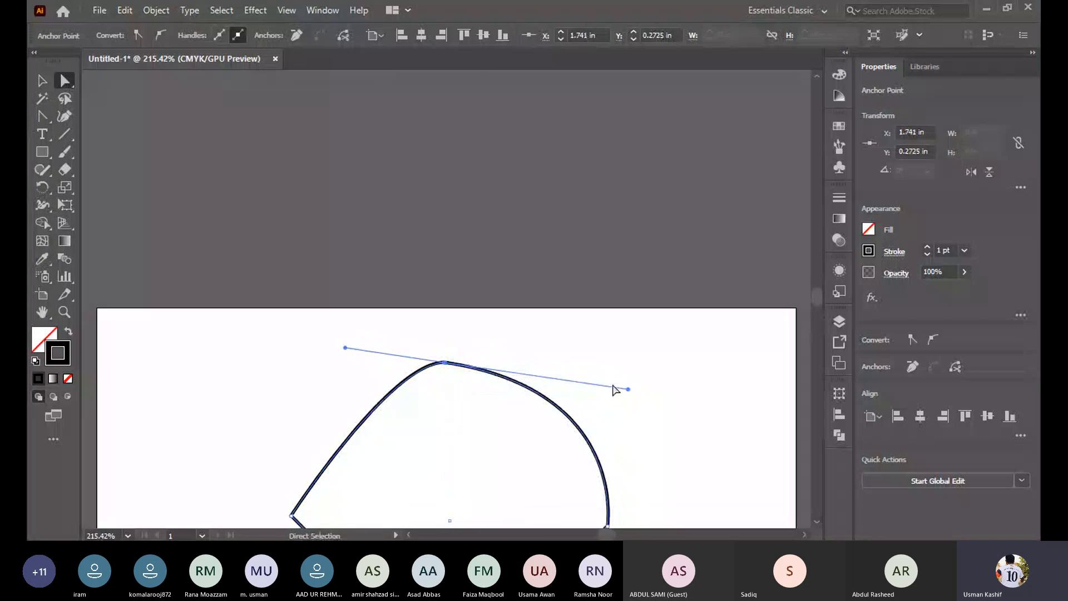
pyautogui.moveTo(446, 264)
pyautogui.mouseDown()
pyautogui.moveTo(468, 243)
pyautogui.moveTo(458, 256)
pyautogui.moveTo(490, 257)
pyautogui.moveTo(439, 267)
pyautogui.mouseUp()
pyautogui.click(448, 281)
pyautogui.click(43, 82)
pyautogui.click(544, 227)
pyautogui.press('a')
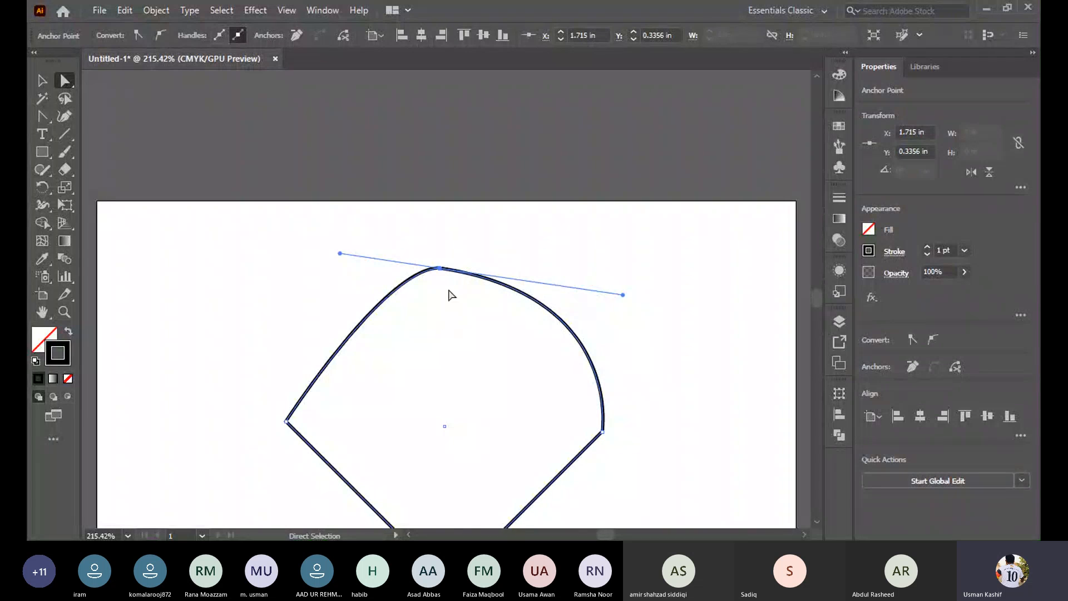
# Cut the path at the shape's right anchor point
pyautogui.scroll(3, 450, 294)
pyautogui.scroll(-2, 446, 279)
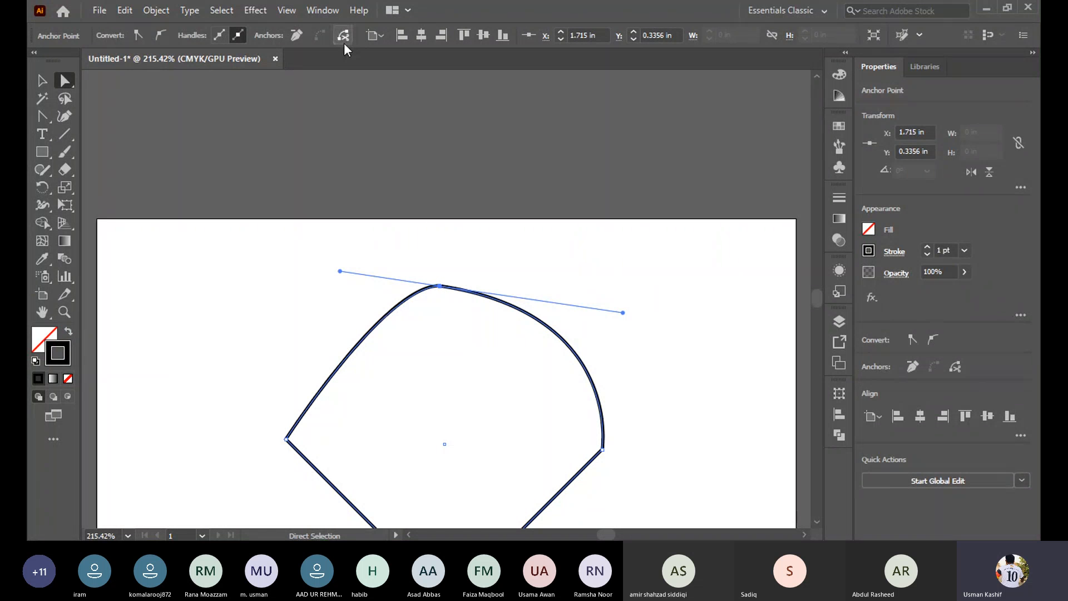
pyautogui.scroll(-2, 537, 417)
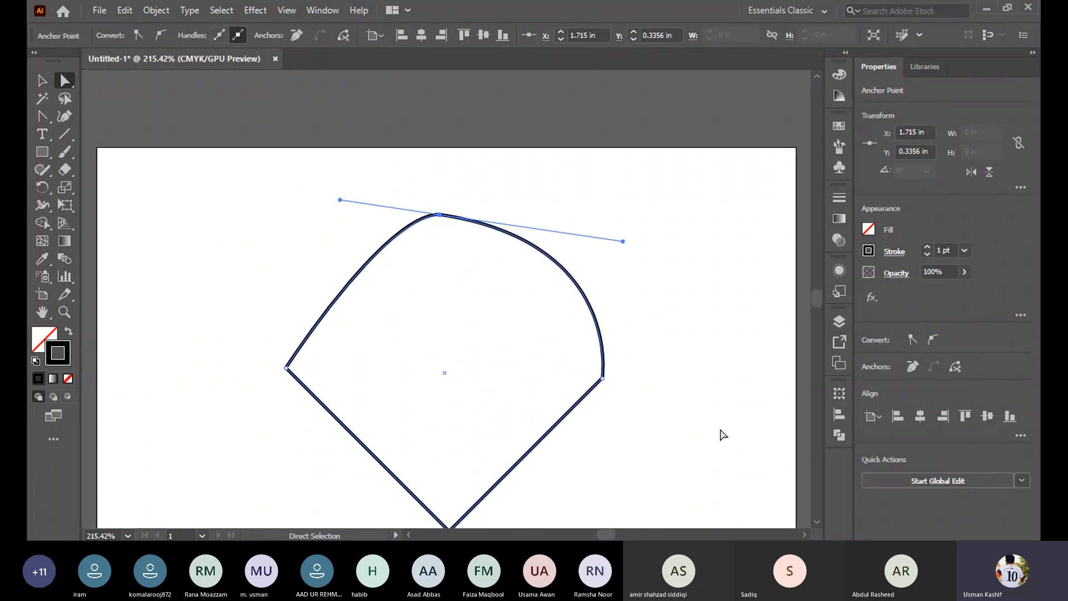
pyautogui.moveTo(721, 429); pyautogui.dragTo(596, 324)
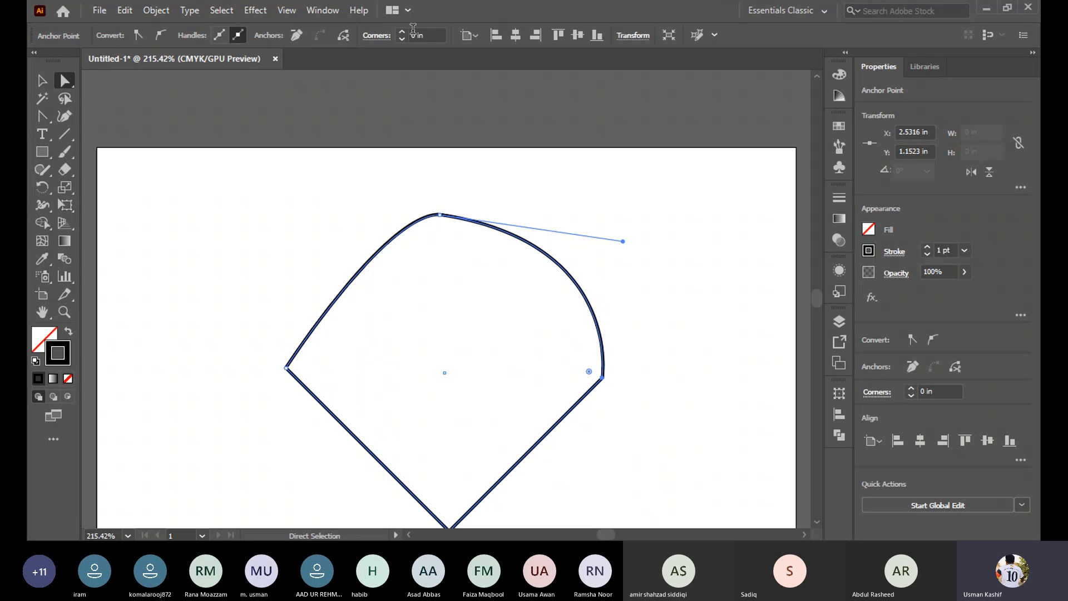
pyautogui.click(343, 38)
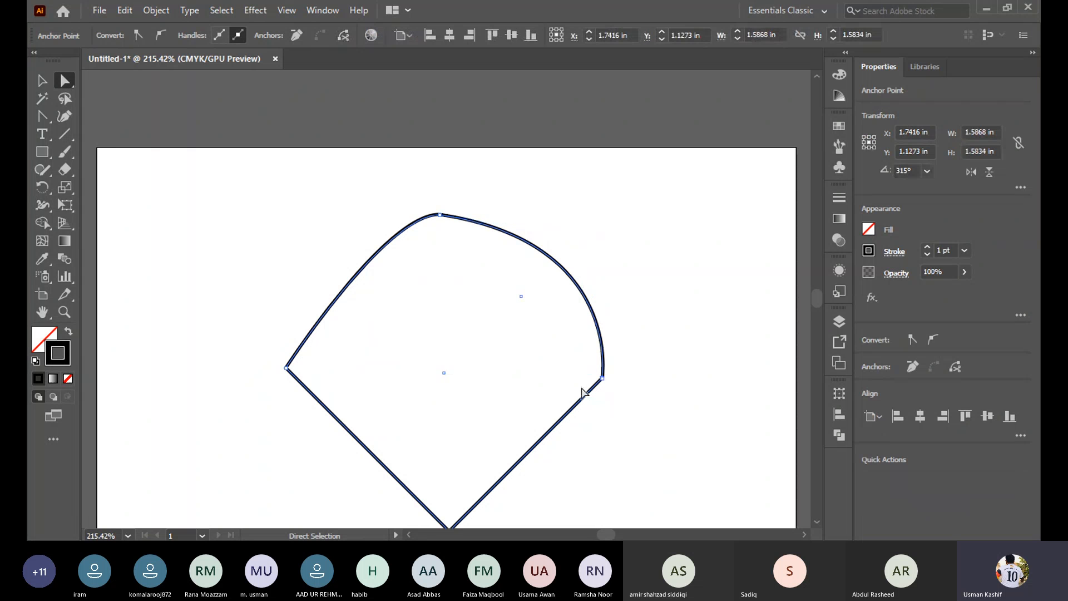
# Move the cut endpoints at the right corner slightly outward and down, leaving them nearly touching at about X 2.57 in, Y 1.25 in
pyautogui.moveTo(602, 379)
pyautogui.mouseDown()
pyautogui.moveTo(616, 401)
pyautogui.moveTo(608, 382)
pyautogui.moveTo(599, 399)
pyautogui.moveTo(611, 397)
pyautogui.mouseUp()
pyautogui.scroll(-1, 663, 397)
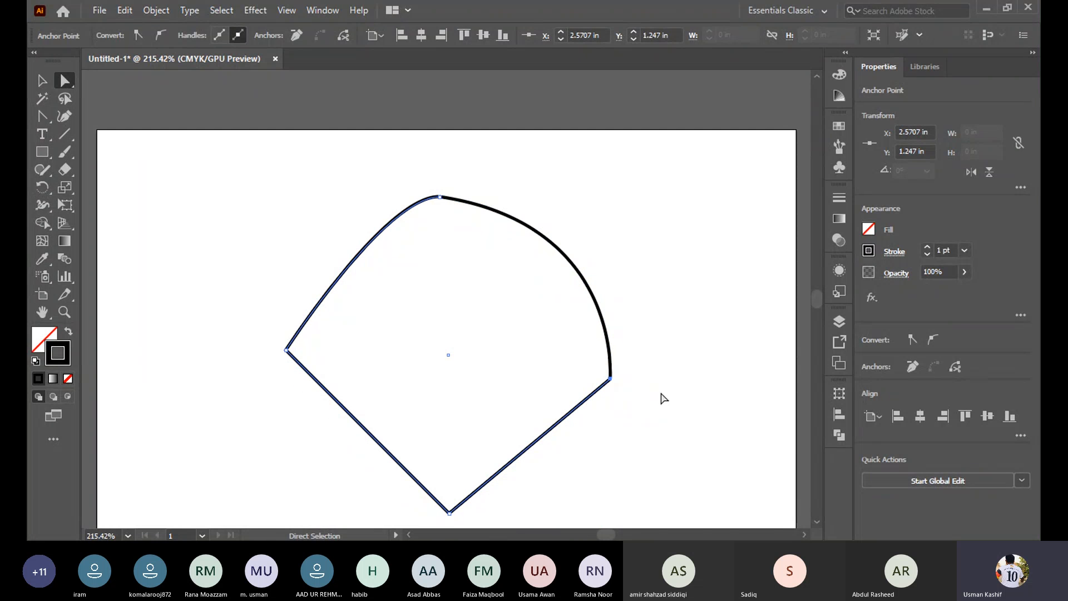
pyautogui.scroll(3, 661, 421)
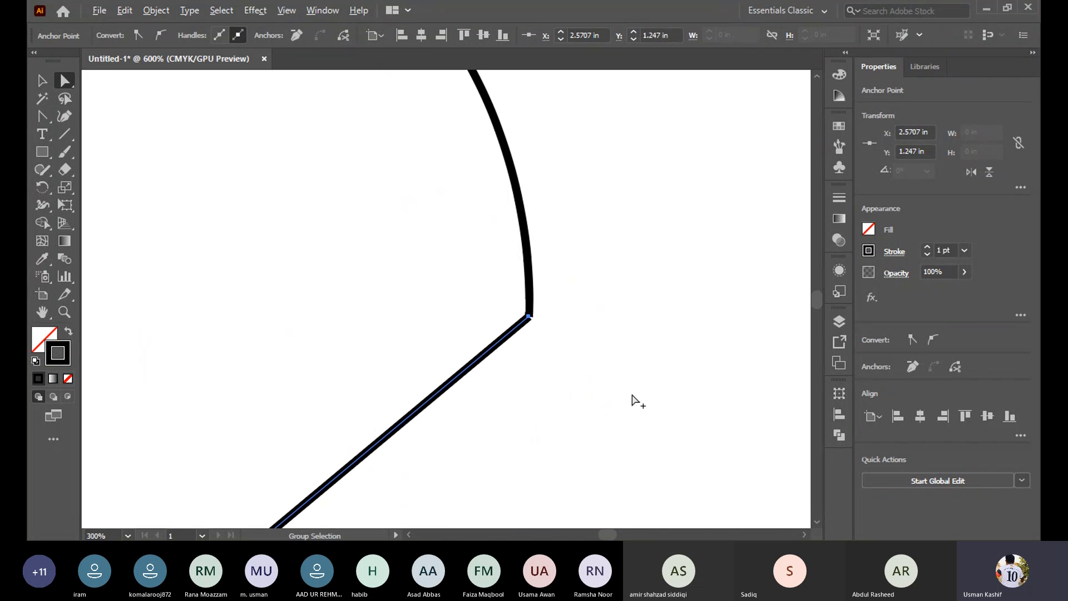
pyautogui.moveTo(530, 317); pyautogui.dragTo(497, 279)
pyautogui.click(550, 336)
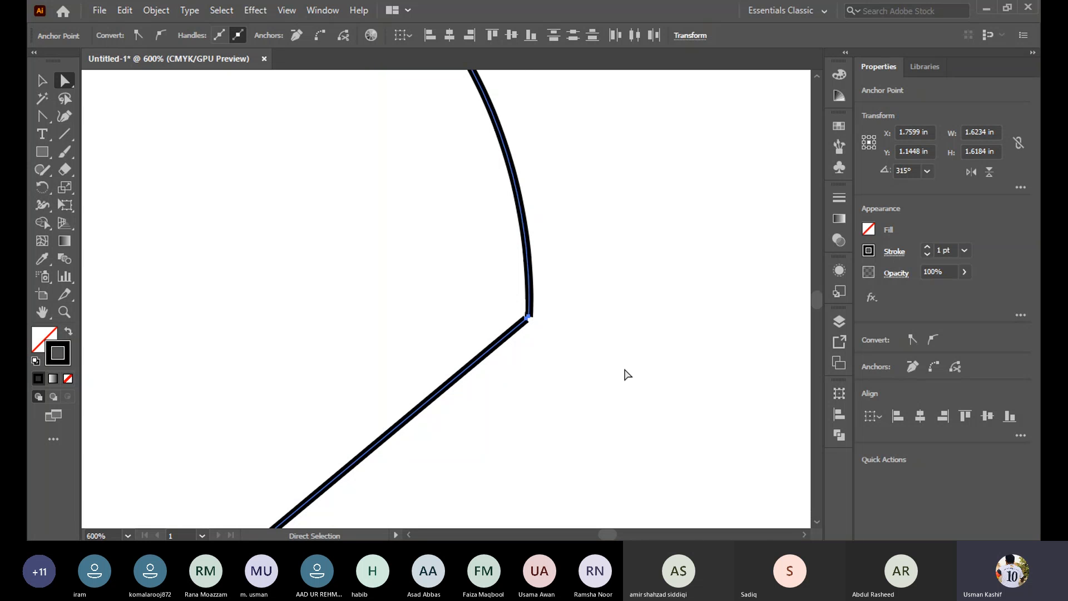
# Select both open endpoints at the shape's right corner and join them
pyautogui.moveTo(616, 370); pyautogui.dragTo(486, 265)
pyautogui.rightClick(527, 326)
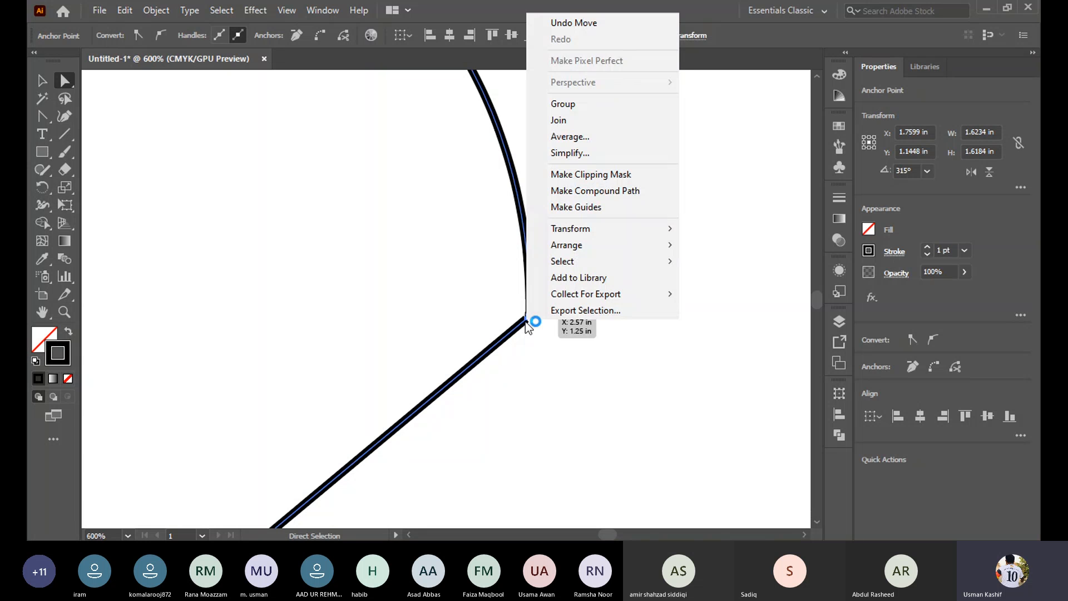
pyautogui.click(606, 123)
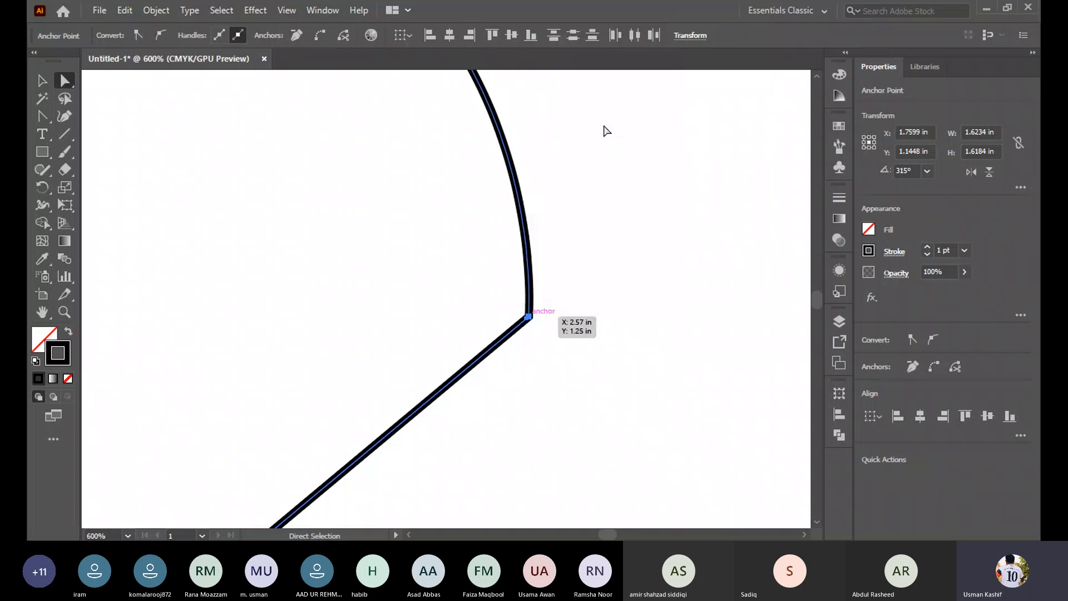
# Try moving the joined right-corner anchors apart, undo both moves and deselect the path
pyautogui.click(579, 331)
pyautogui.moveTo(536, 322); pyautogui.dragTo(551, 323)
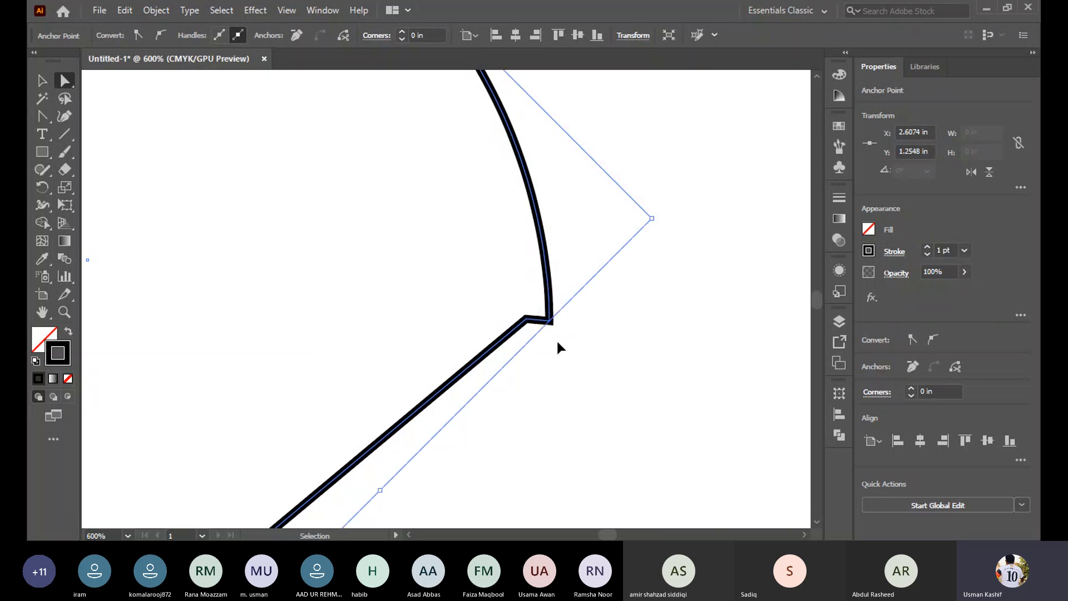
pyautogui.hotkey('ctrl', 'z')
pyautogui.moveTo(528, 320); pyautogui.dragTo(524, 329)
pyautogui.hotkey('ctrl', 'z')
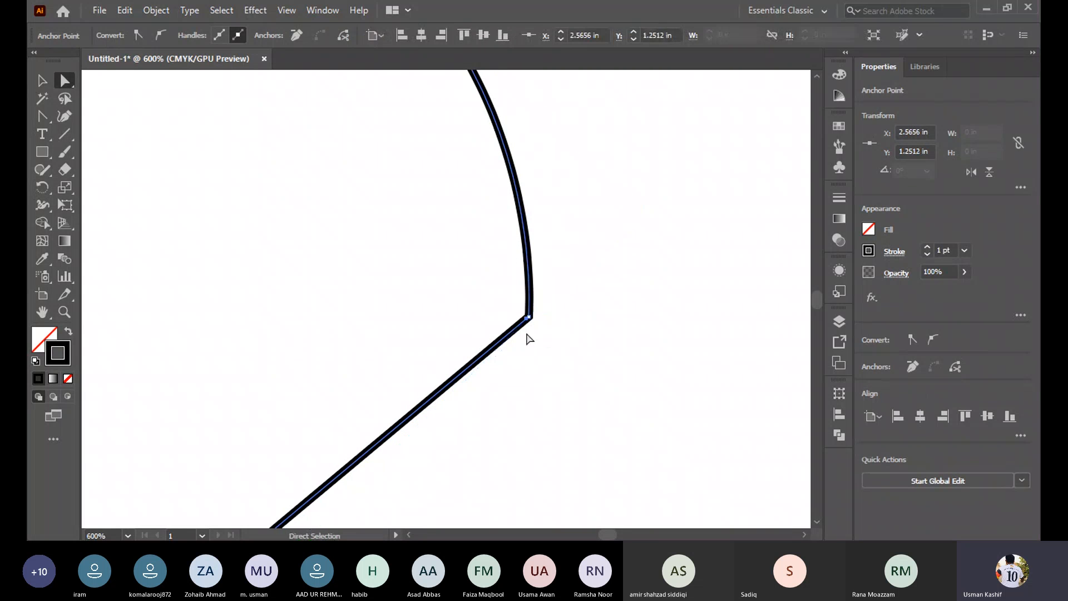
pyautogui.click(564, 310)
# Draw two separate slanted lines forming an open peak beside the shape, the right one about 0.19 in wide and 0.39 in high
pyautogui.scroll(-5, 562, 311)
pyautogui.scroll(5, 361, 197)
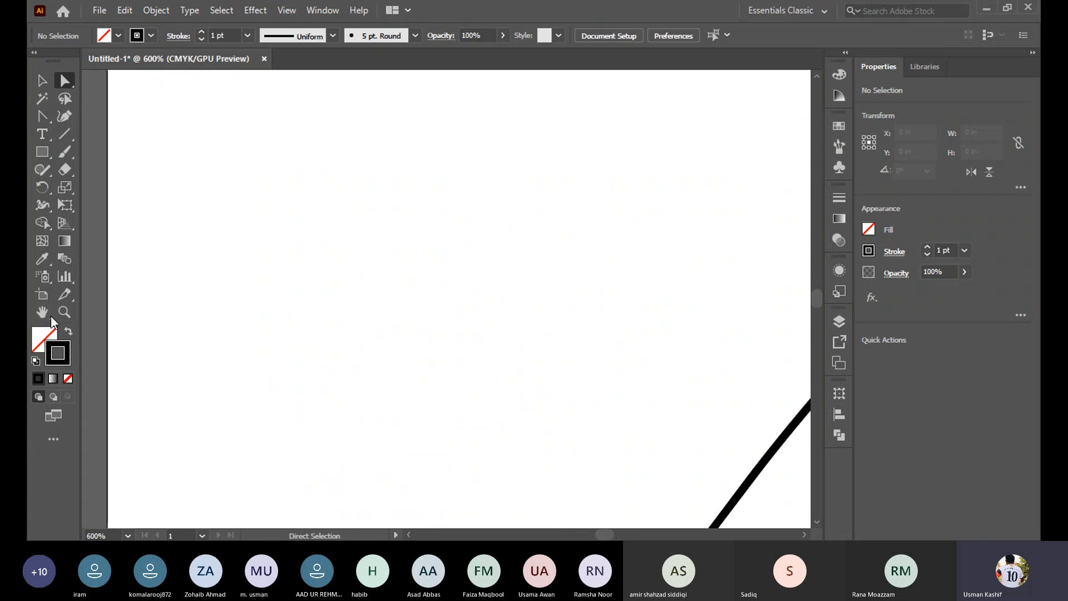
pyautogui.click(62, 137)
pyautogui.moveTo(305, 195); pyautogui.dragTo(152, 401)
pyautogui.moveTo(314, 205); pyautogui.dragTo(423, 421)
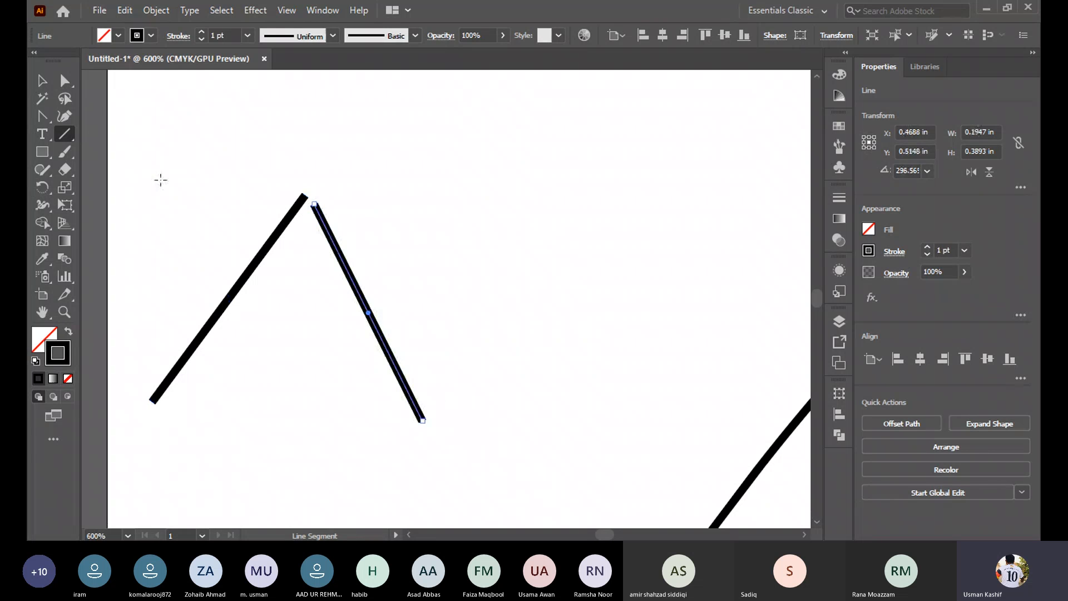
pyautogui.press('v')
pyautogui.click(350, 171)
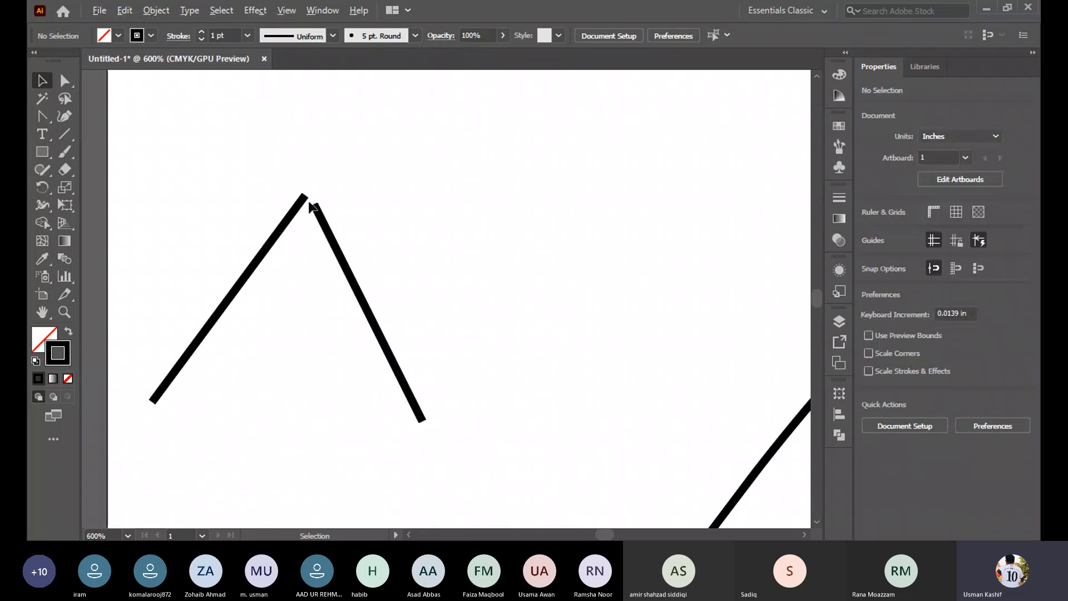
# Select the top endpoints of the two slanted lines and join them with a connecting segment
pyautogui.scroll(2, 307, 201)
pyautogui.click(69, 76)
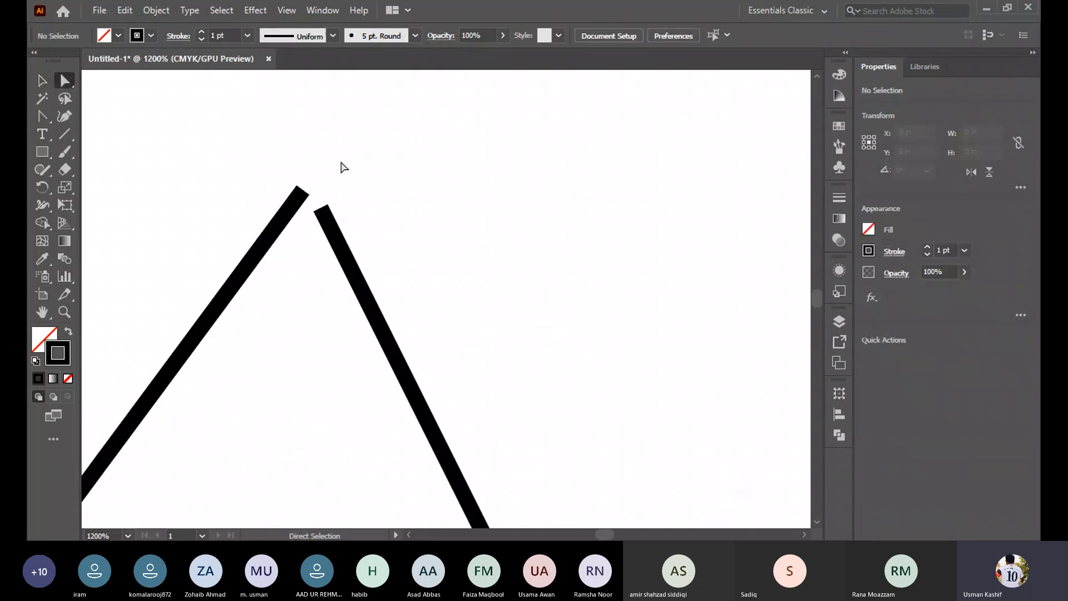
pyautogui.moveTo(260, 165); pyautogui.dragTo(342, 270)
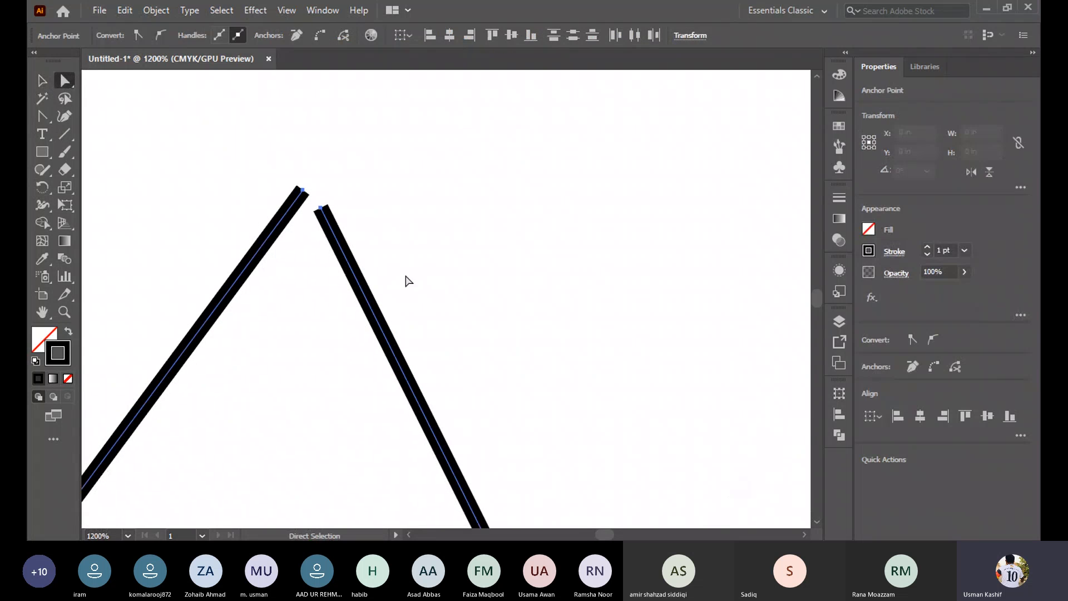
pyautogui.rightClick(324, 209)
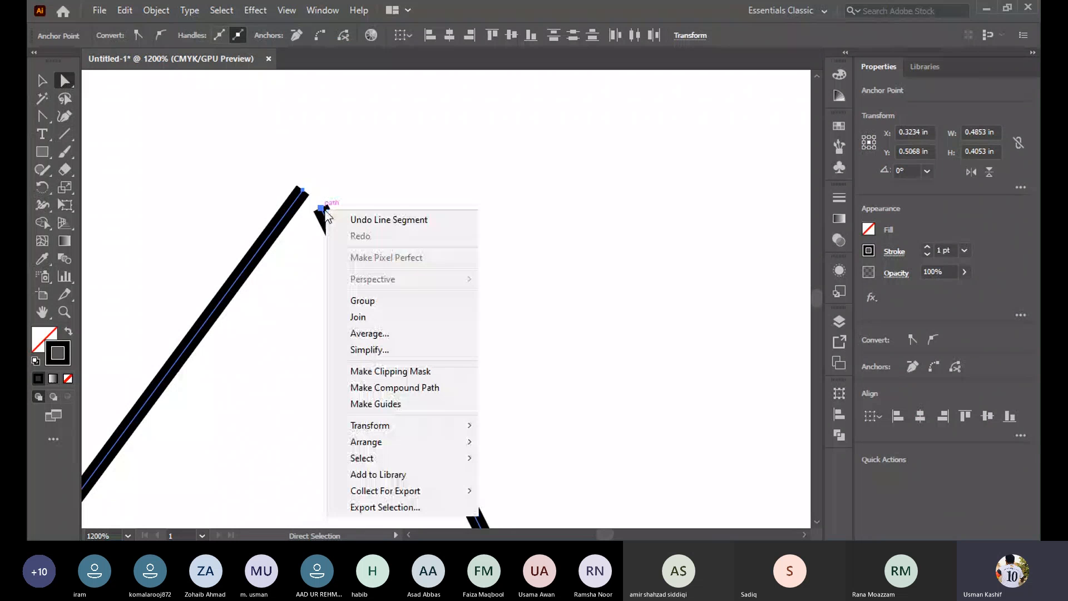
pyautogui.click(390, 319)
pyautogui.click(403, 231)
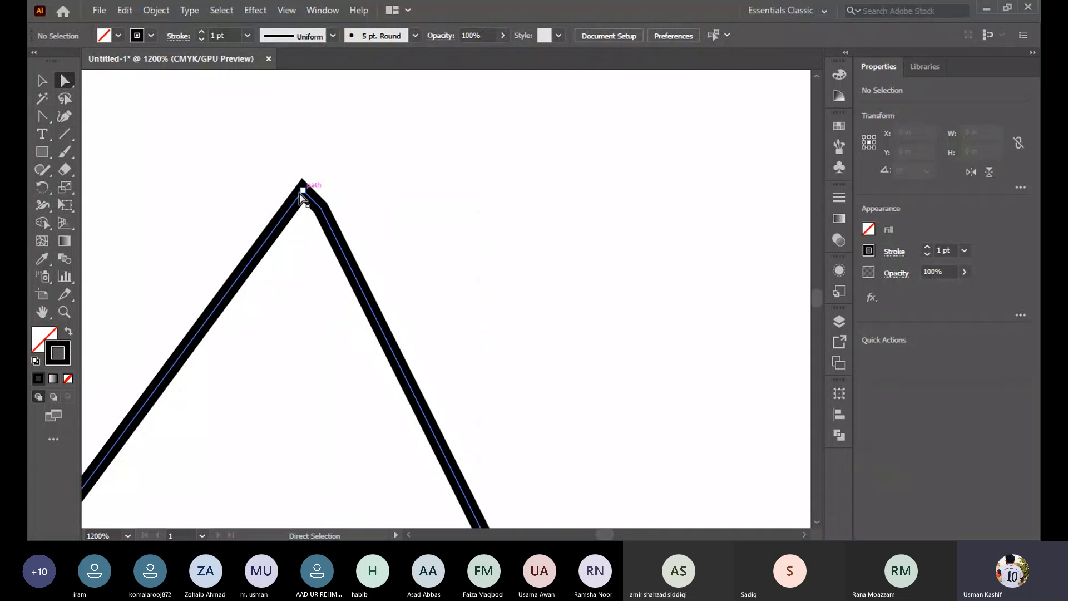
# Try moving the anchors of the joined peak, and undo back to two separate lines
pyautogui.click(323, 212)
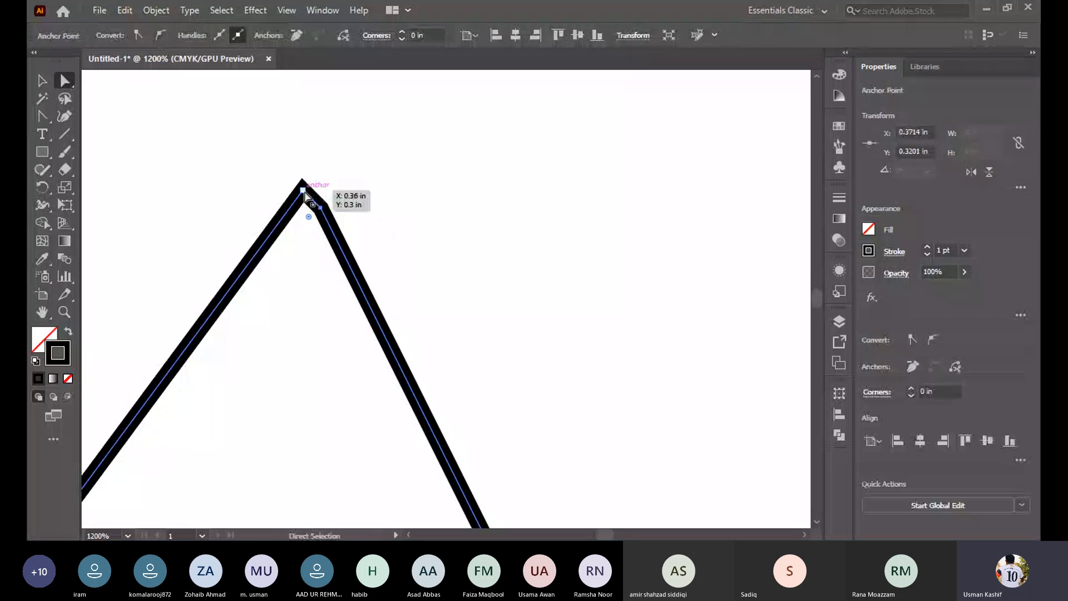
pyautogui.moveTo(319, 210); pyautogui.dragTo(322, 187)
pyautogui.click(367, 186)
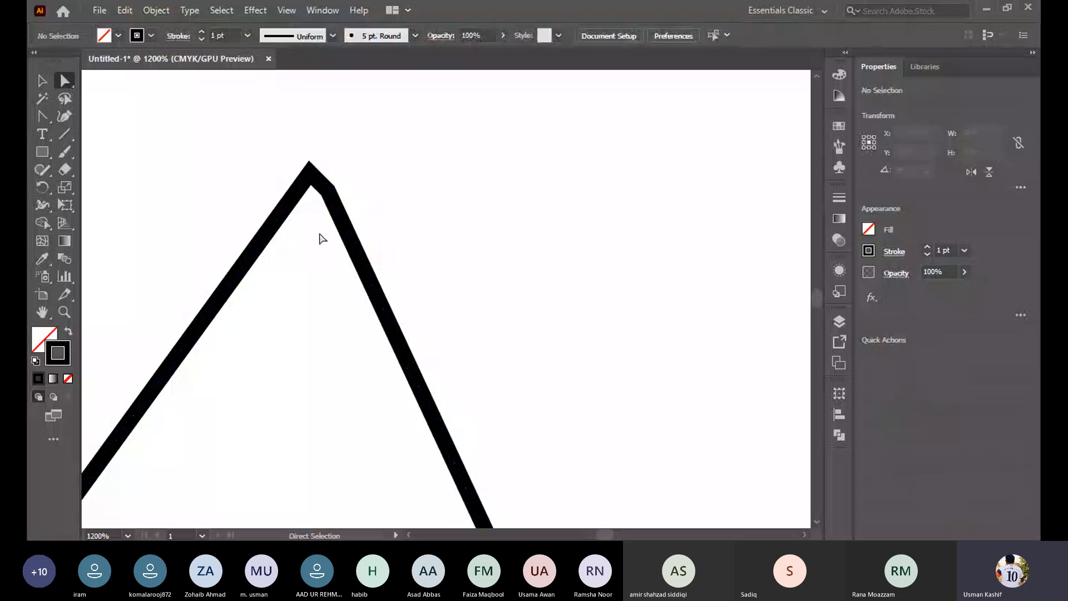
pyautogui.hotkey('ctrl', 'z')
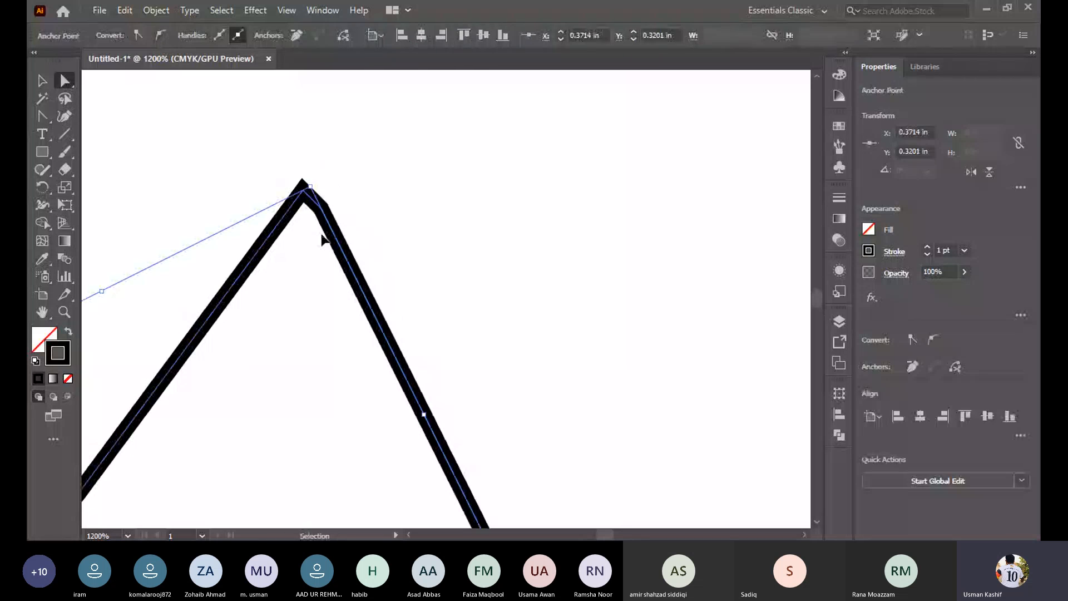
pyautogui.hotkey('ctrl', 'z')
pyautogui.hotkey('ctrl', 'z')
pyautogui.click(396, 218)
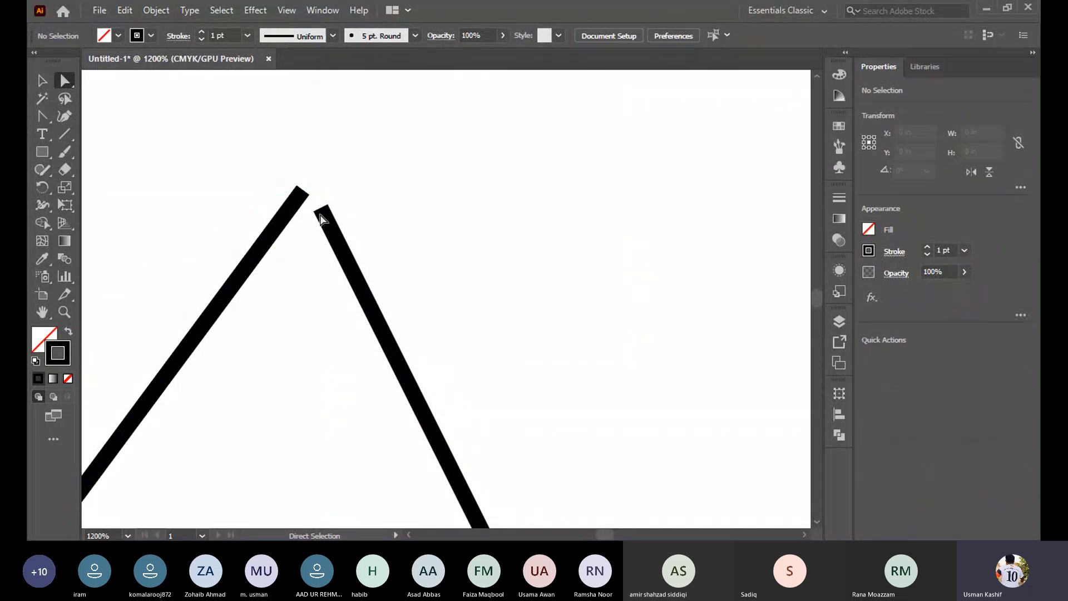
# Bring the right line's top endpoint close to the left line's and average both endpoints along both axes
pyautogui.moveTo(321, 208); pyautogui.dragTo(310, 192)
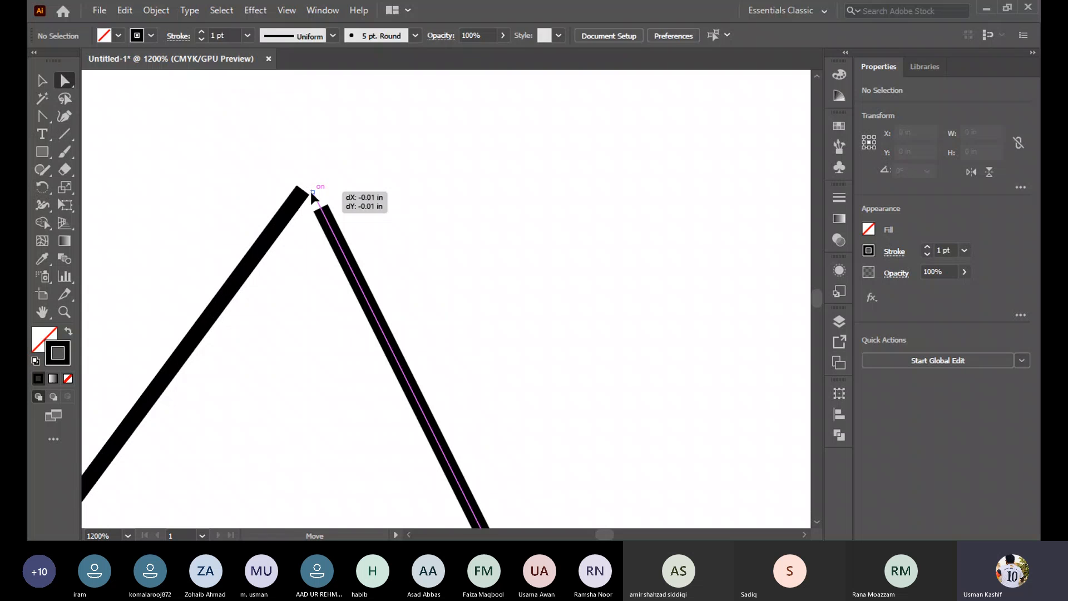
pyautogui.click(401, 199)
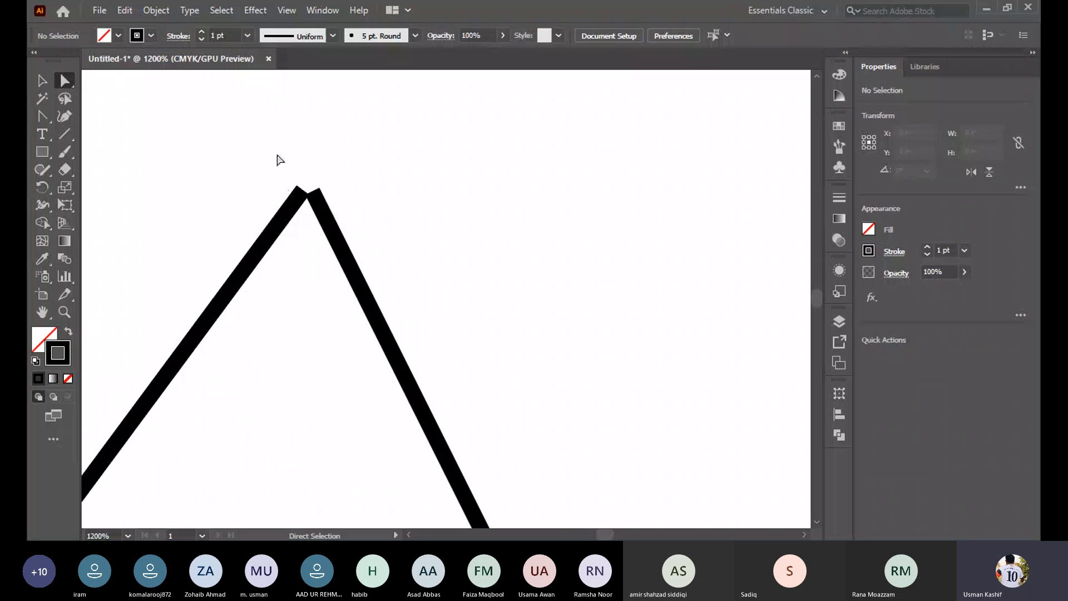
pyautogui.moveTo(278, 159); pyautogui.dragTo(356, 223)
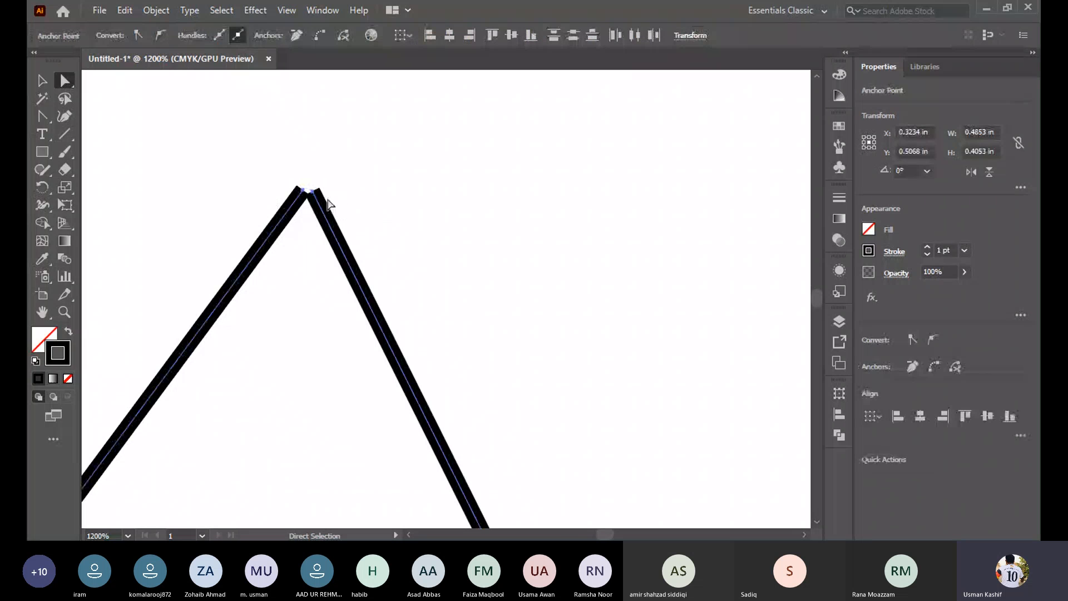
pyautogui.rightClick(323, 199)
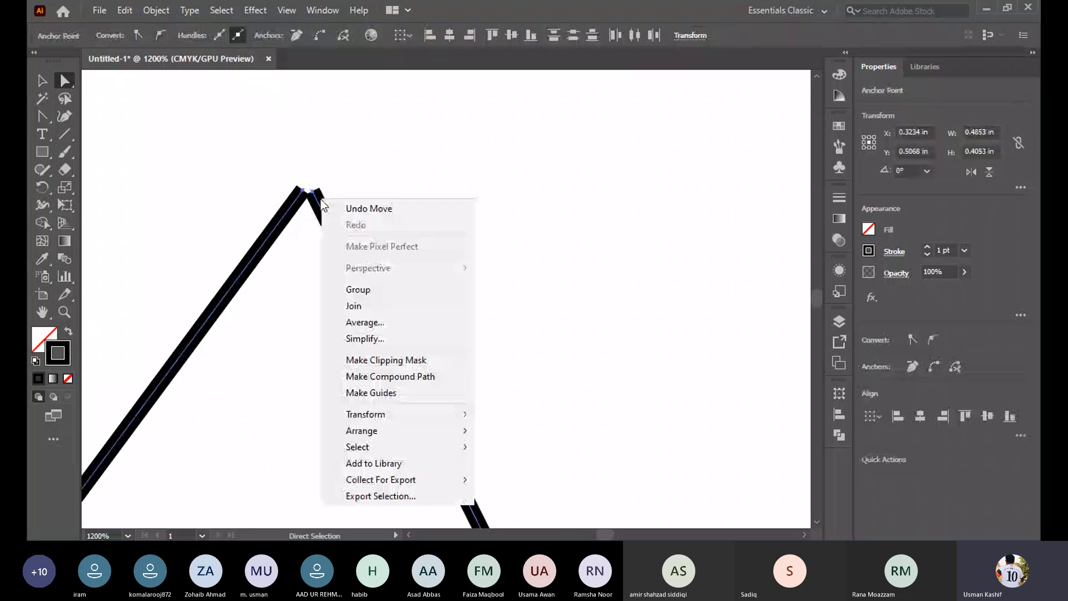
pyautogui.click(379, 325)
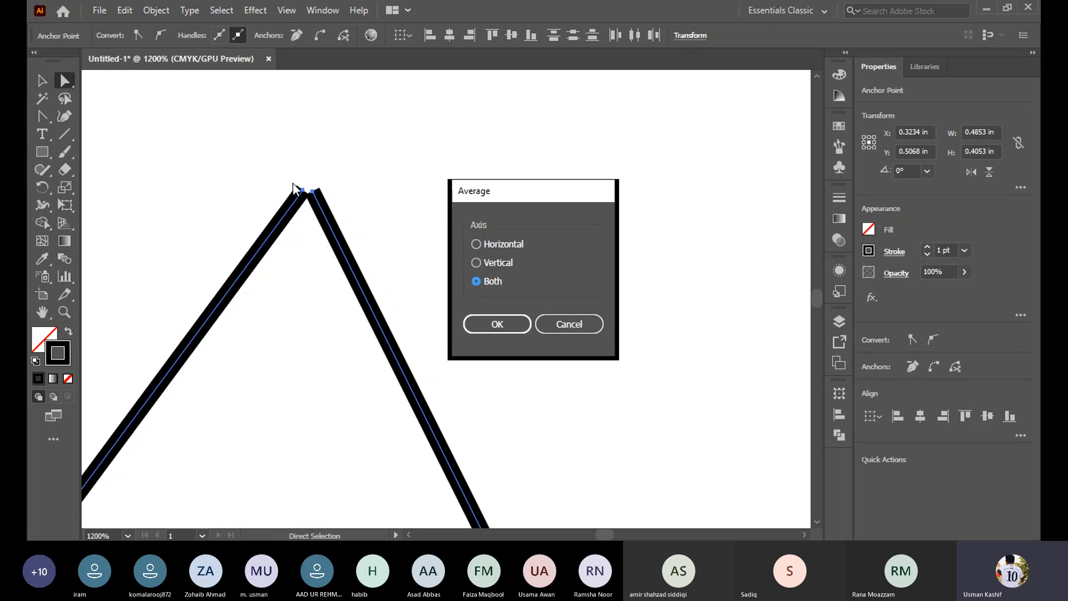
pyautogui.click(480, 326)
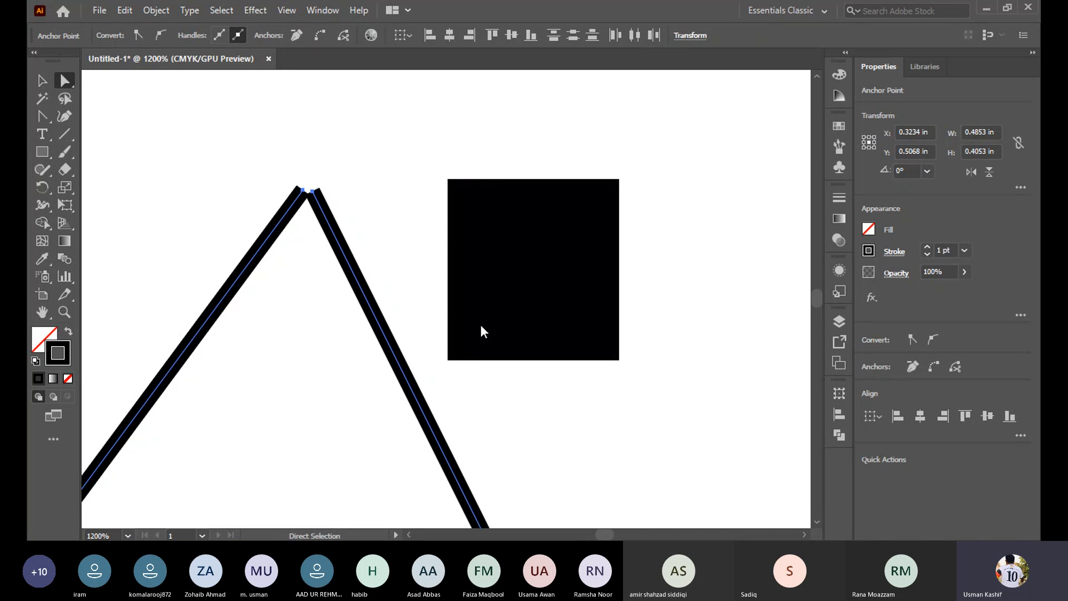
# Join the averaged top endpoints into one anchor and move that peak slightly up and to the right
pyautogui.rightClick(320, 198)
pyautogui.click(384, 303)
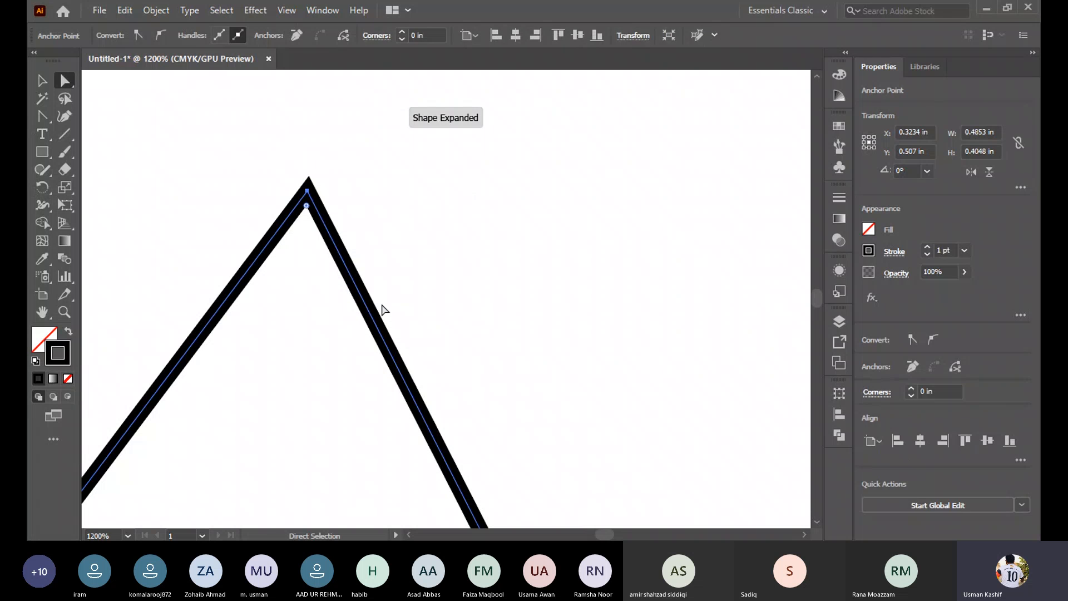
pyautogui.click(298, 177)
pyautogui.moveTo(270, 144); pyautogui.dragTo(359, 246)
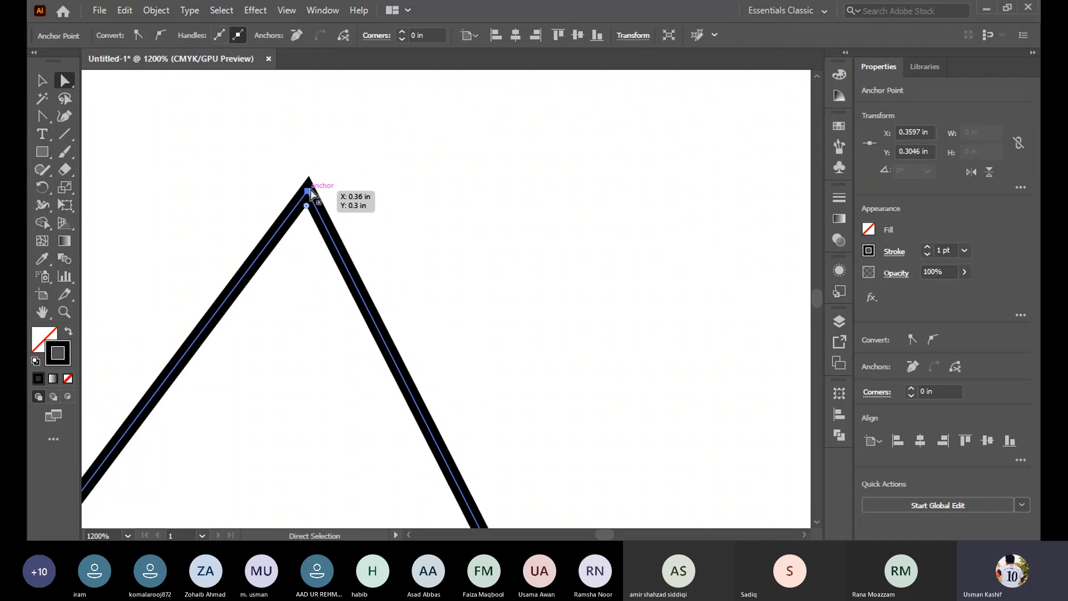
pyautogui.moveTo(310, 192)
pyautogui.mouseDown()
pyautogui.moveTo(306, 232)
pyautogui.moveTo(315, 178)
pyautogui.mouseUp()
pyautogui.click(513, 195)
# Cut the curved shape's path at its right corner anchor
pyautogui.scroll(-3, 582, 216)
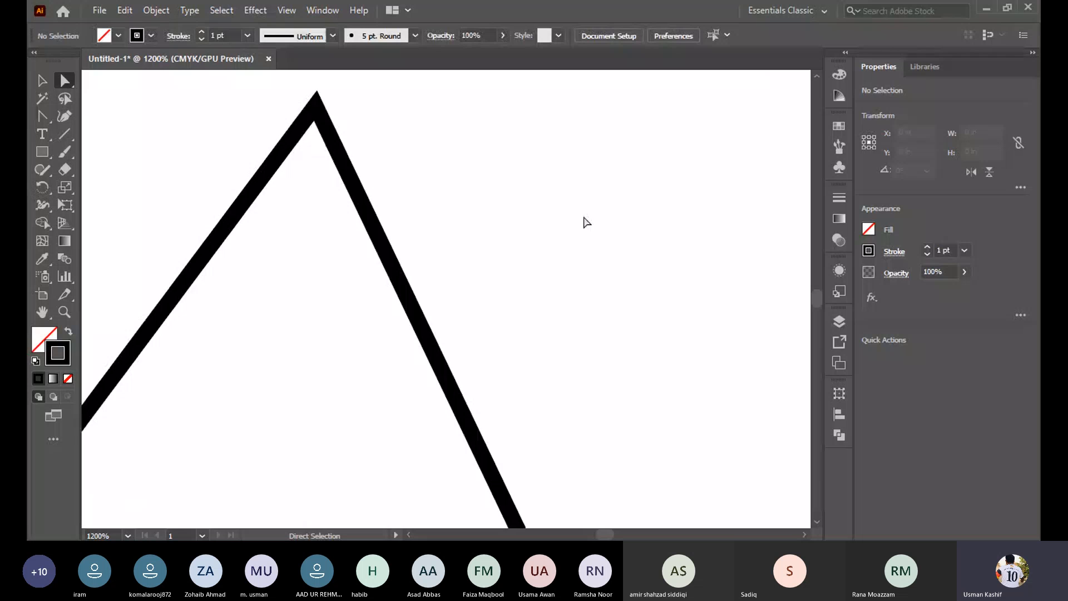
pyautogui.scroll(-6, 587, 222)
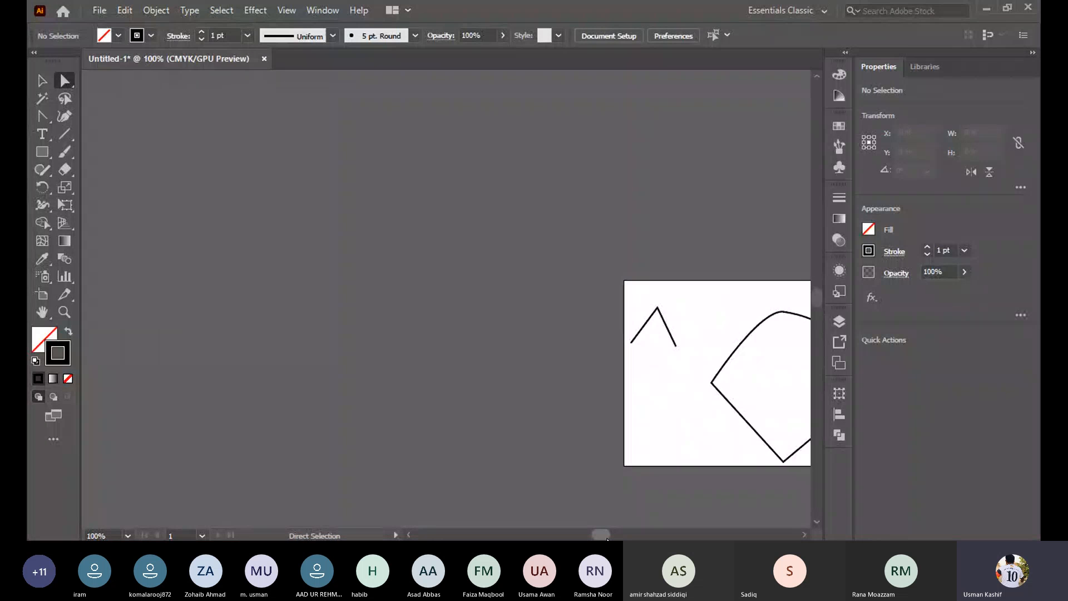
pyautogui.moveTo(604, 535); pyautogui.dragTo(611, 535)
pyautogui.scroll(3, 540, 382)
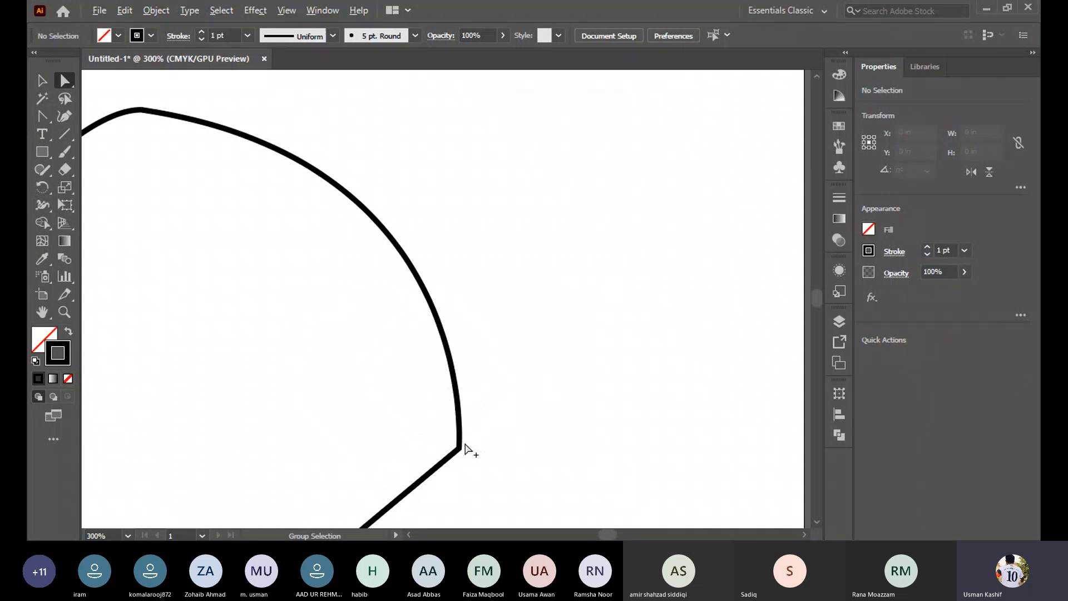
pyautogui.moveTo(481, 489); pyautogui.dragTo(425, 408)
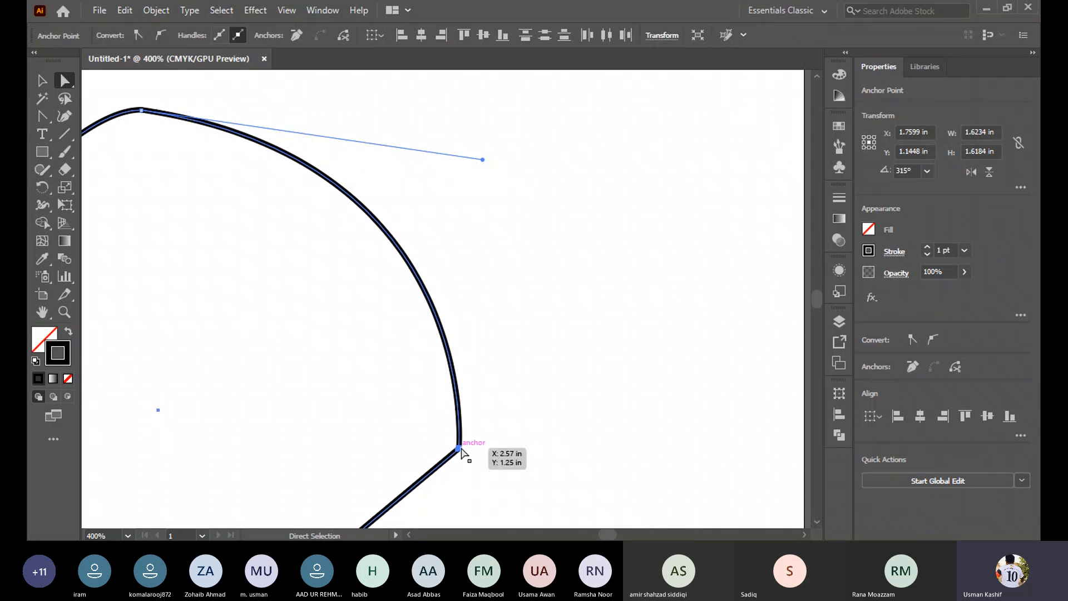
pyautogui.click(346, 36)
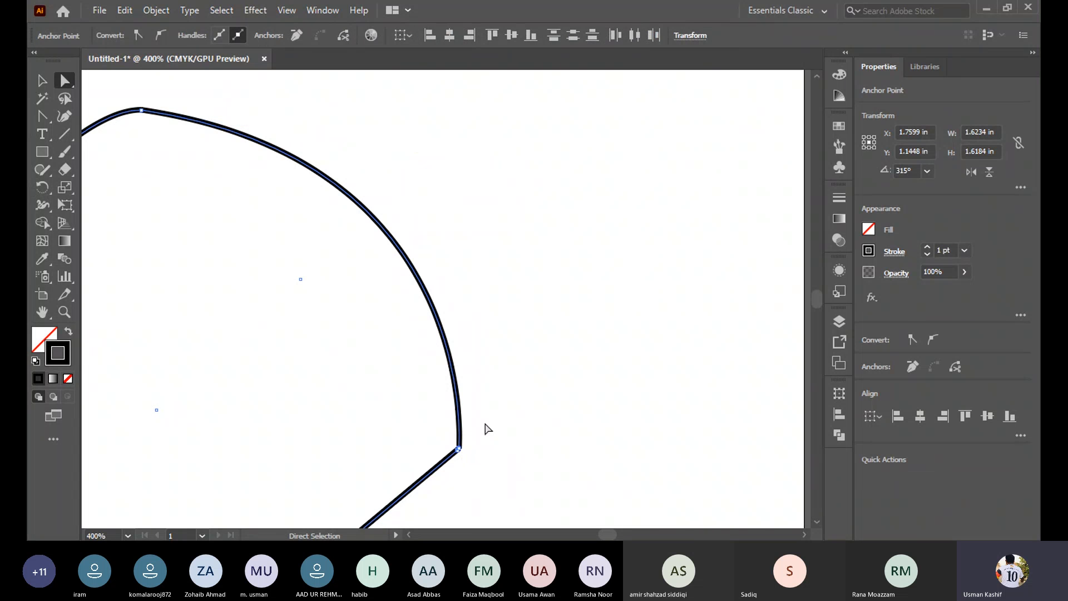
# Move the straight line's upper endpoint onto the curve's lower endpoint at the shape's right corner
pyautogui.click(461, 446)
pyautogui.moveTo(461, 446)
pyautogui.mouseDown()
pyautogui.moveTo(468, 434)
pyautogui.moveTo(461, 448)
pyautogui.moveTo(475, 456)
pyautogui.mouseUp()
pyautogui.hotkey('ctrl', 'z')
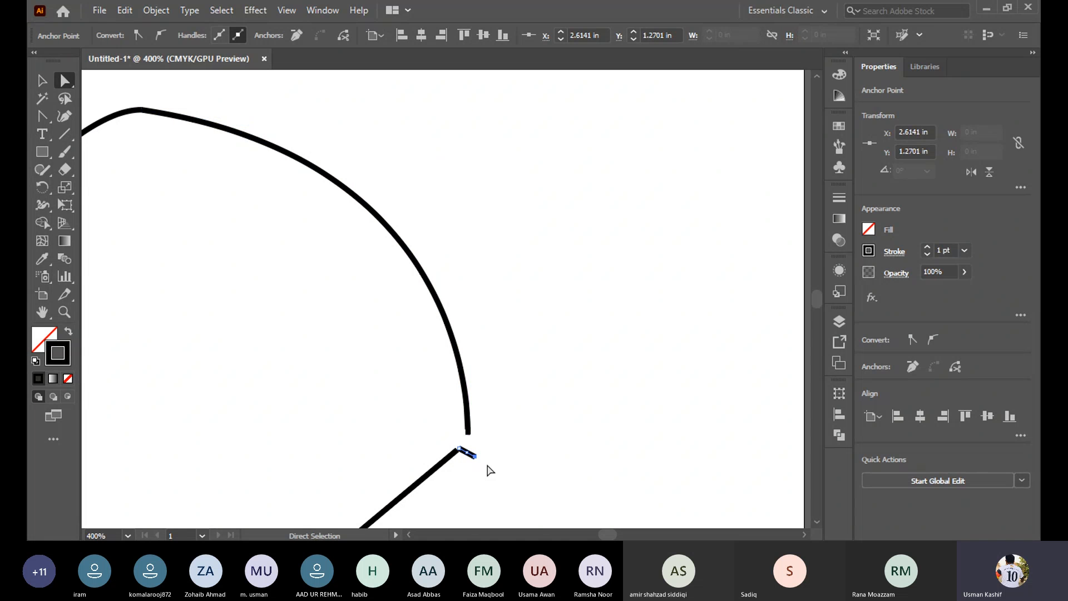
pyautogui.hotkey('ctrl', 'z')
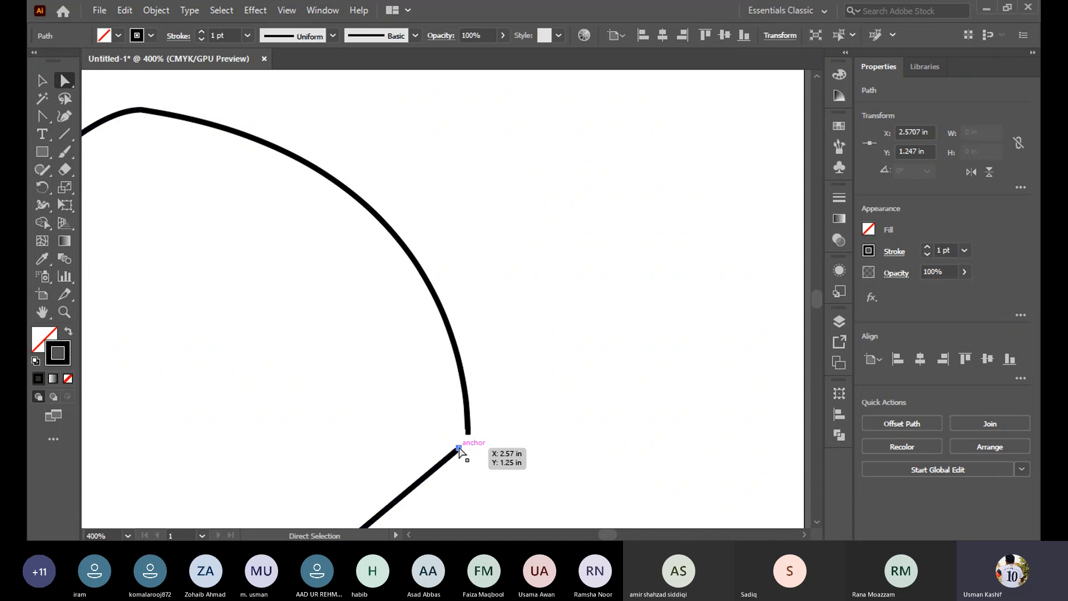
pyautogui.moveTo(459, 447); pyautogui.dragTo(472, 436)
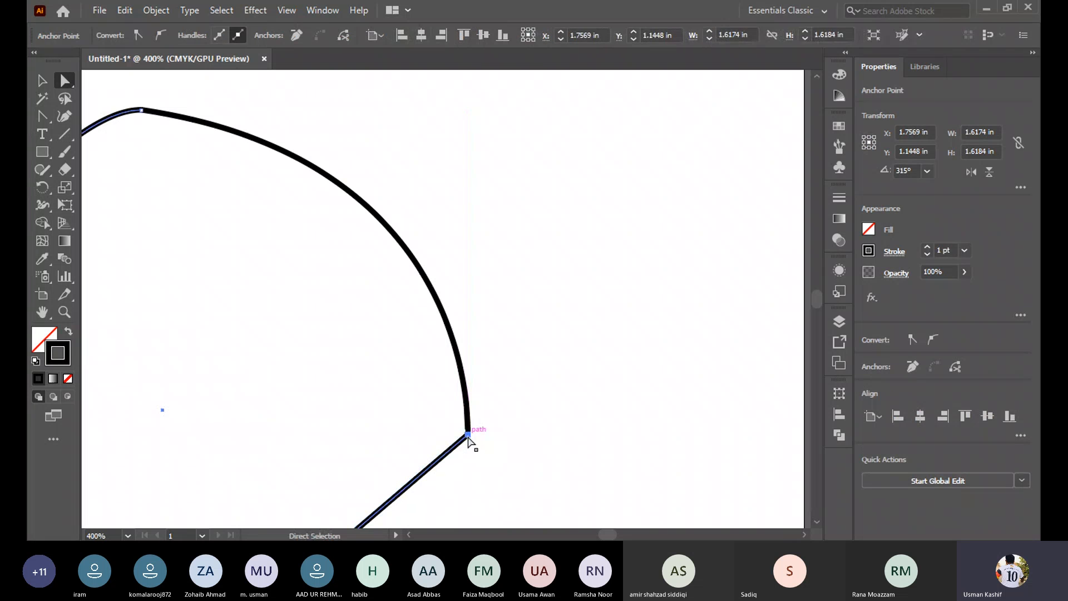
# Select the endpoints at the right corner and average them along both axes
pyautogui.click(499, 453)
pyautogui.click(454, 406)
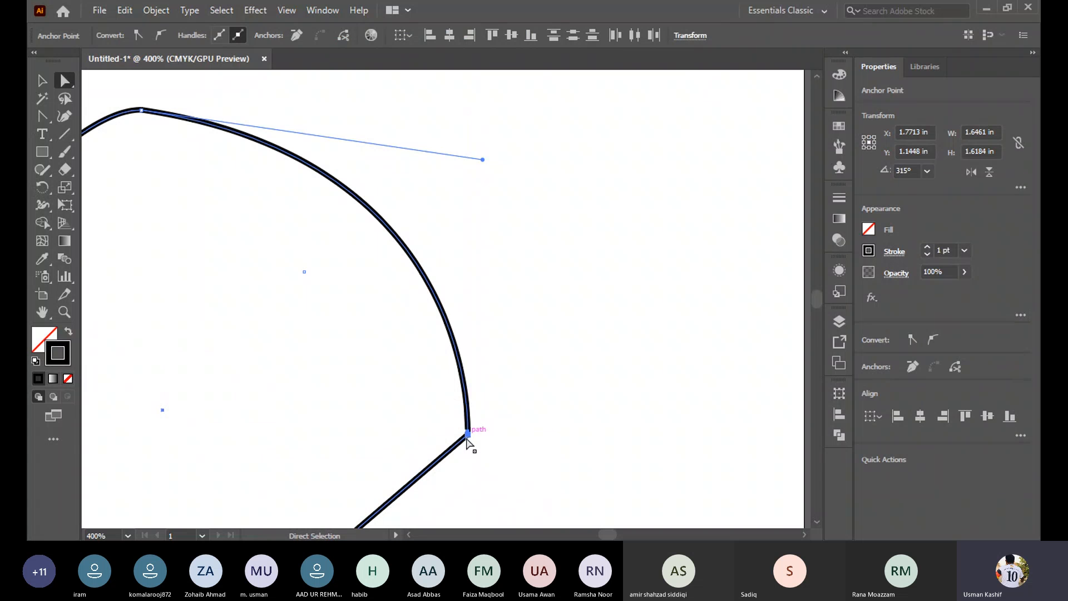
pyautogui.rightClick(468, 436)
pyautogui.click(533, 258)
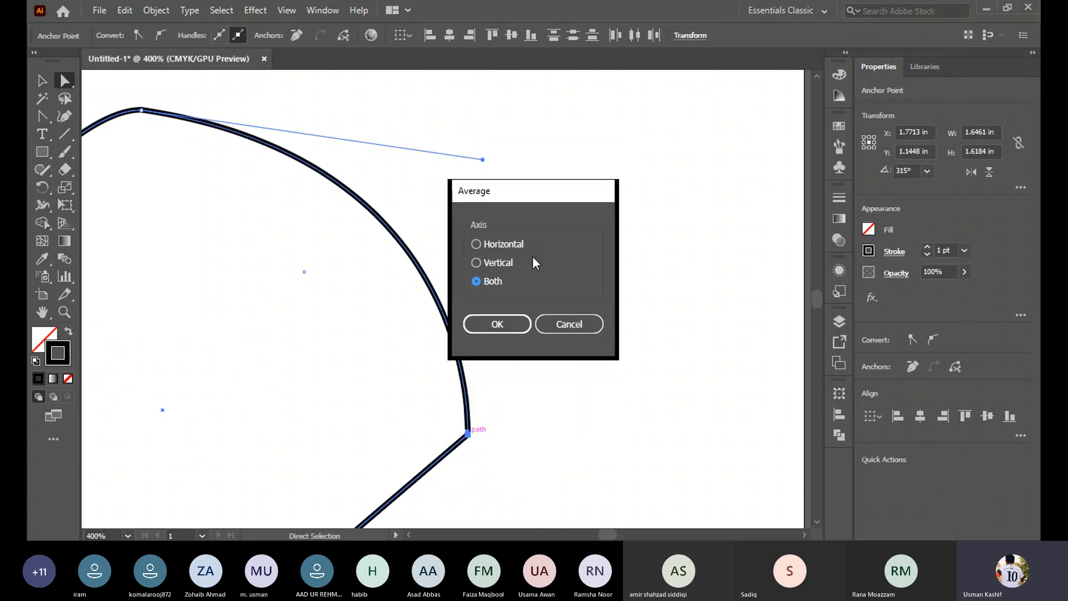
pyautogui.click(497, 327)
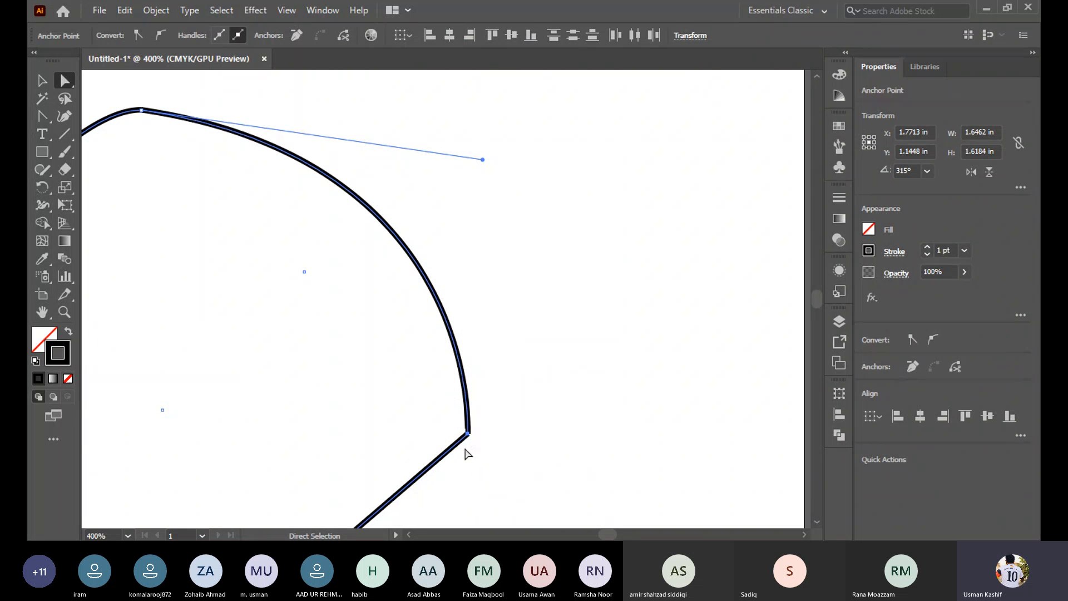
# Try to join the averaged endpoints at the right corner, reselecting them for a second attempt
pyautogui.rightClick(468, 437)
pyautogui.click(535, 233)
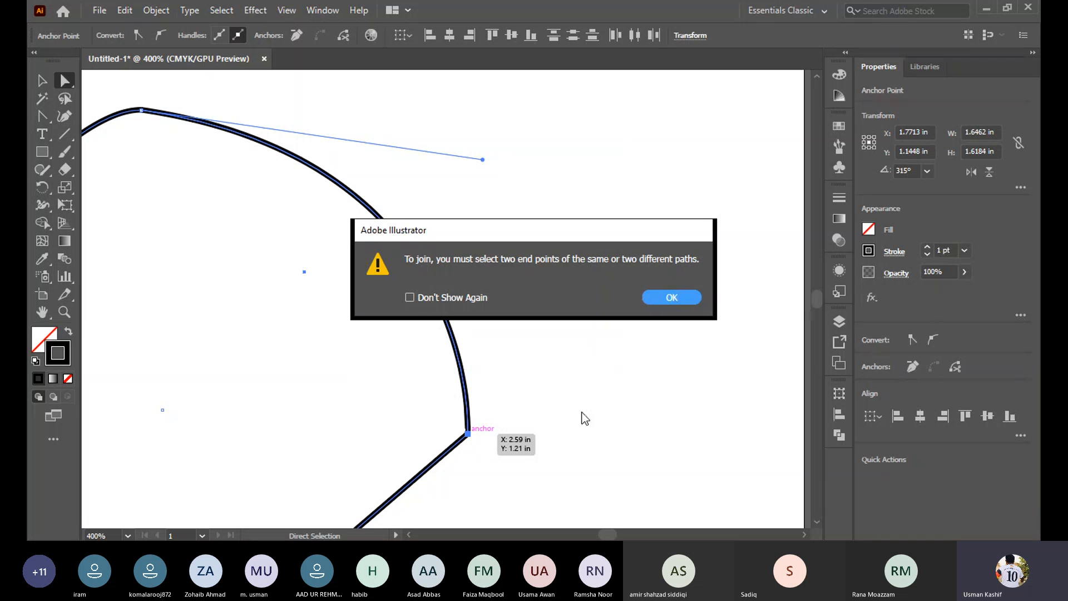
pyautogui.click(673, 298)
pyautogui.moveTo(513, 477); pyautogui.dragTo(440, 402)
pyautogui.rightClick(470, 436)
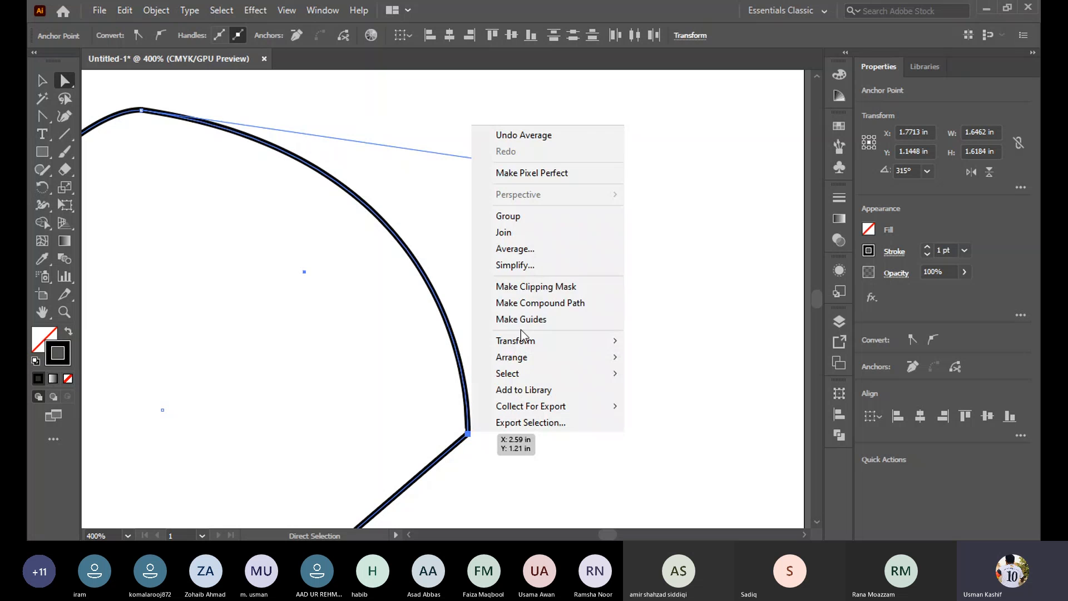
pyautogui.click(534, 234)
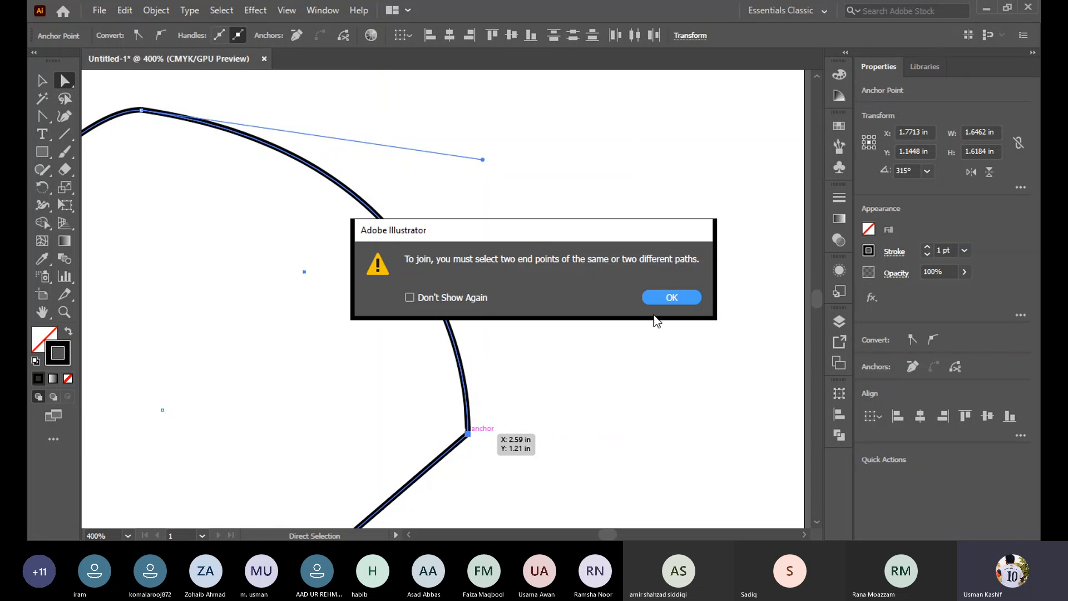
pyautogui.click(677, 293)
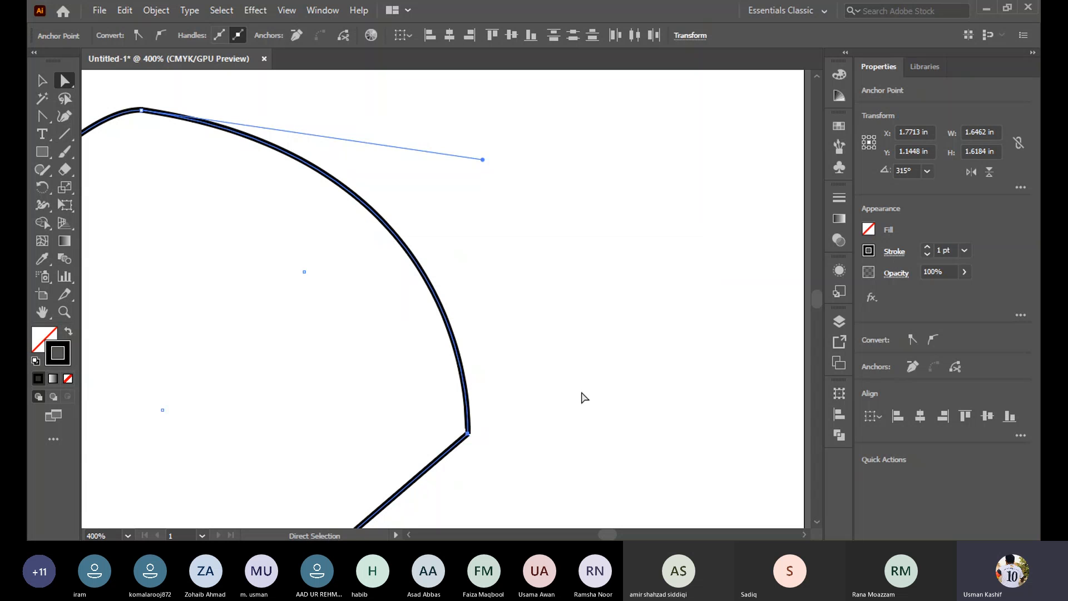
# Try moving a loose anchor slightly right from the corner, and undo the move
pyautogui.click(582, 395)
pyautogui.moveTo(468, 433); pyautogui.dragTo(476, 434)
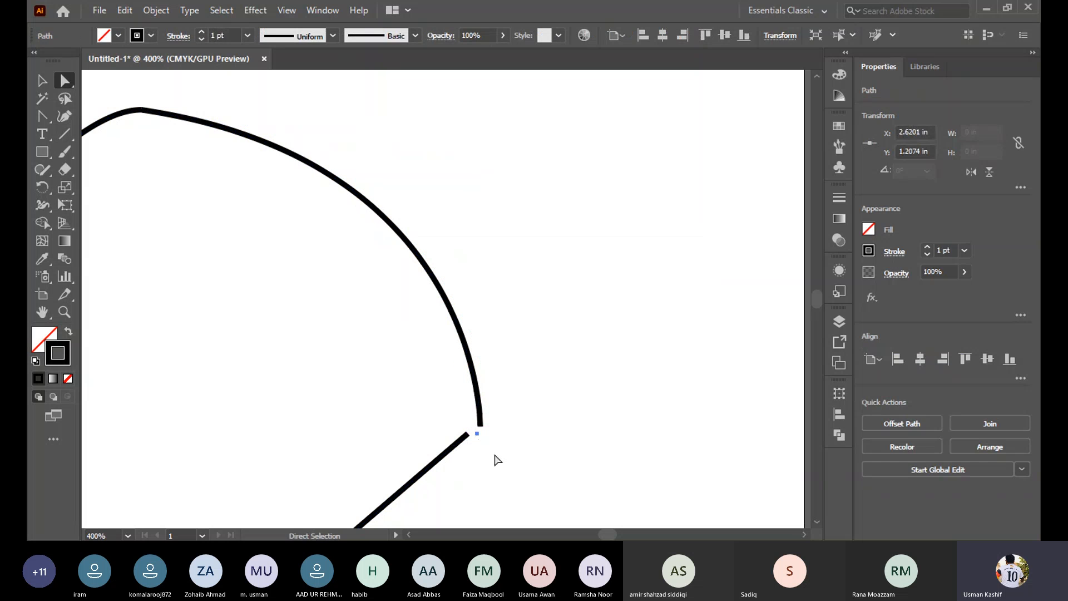
pyautogui.hotkey('ctrl', 'z')
# Select the right corner's endpoints, shift them slightly to the right and average them along both axes
pyautogui.click(467, 441)
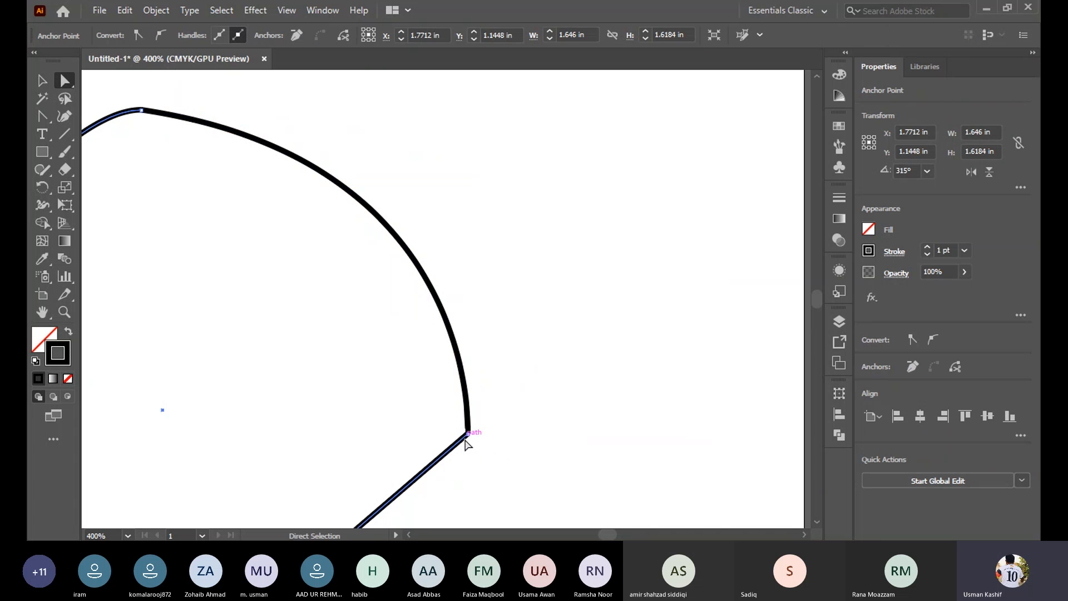
pyautogui.keyDown('shift'); pyautogui.click(468, 436); pyautogui.keyUp('shift')
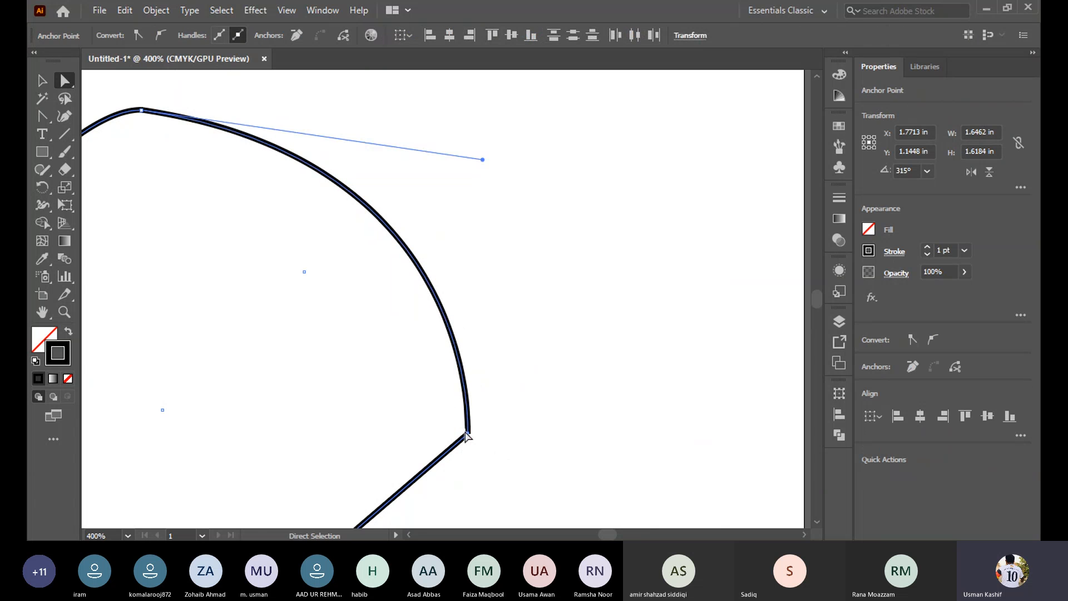
pyautogui.keyDown('alt'); pyautogui.scroll(-3, 484, 473); pyautogui.keyUp('alt')
pyautogui.keyDown('alt'); pyautogui.scroll(6, 480, 482); pyautogui.keyUp('alt')
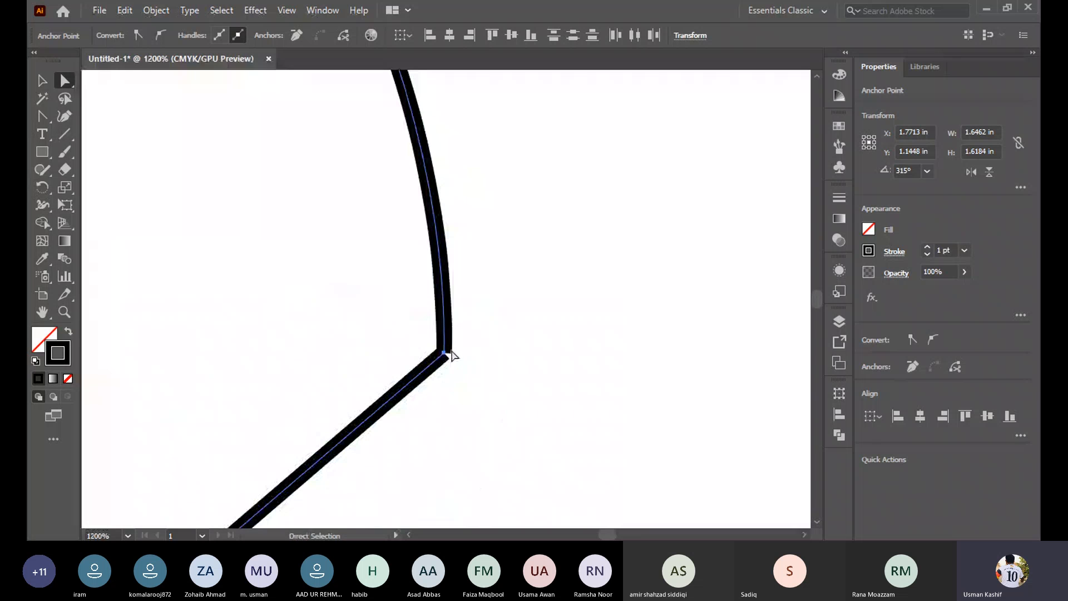
pyautogui.moveTo(448, 355); pyautogui.dragTo(460, 357)
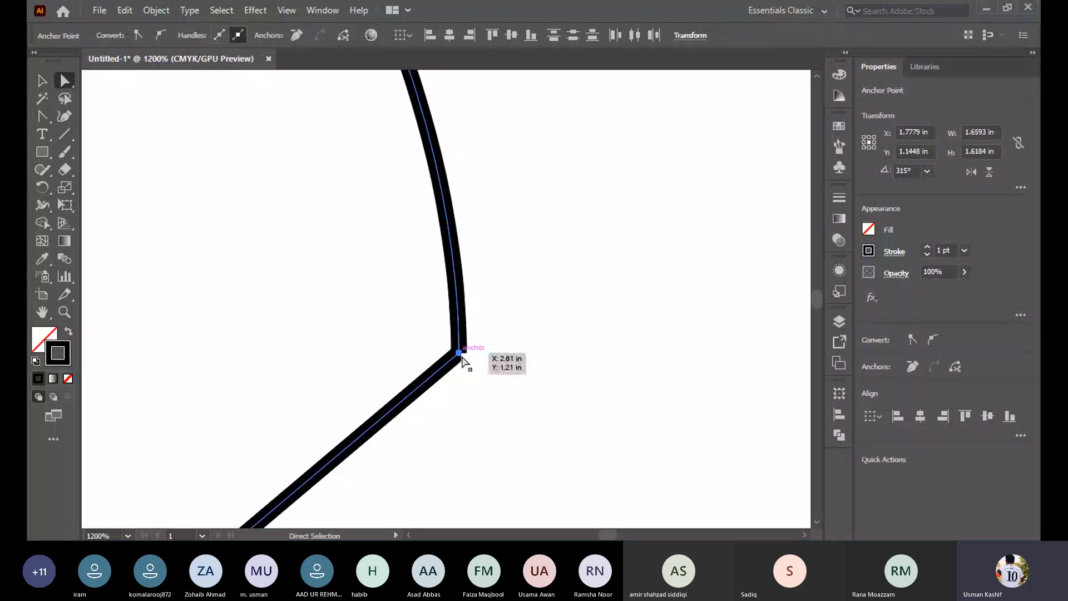
pyautogui.rightClick(462, 357)
pyautogui.click(537, 175)
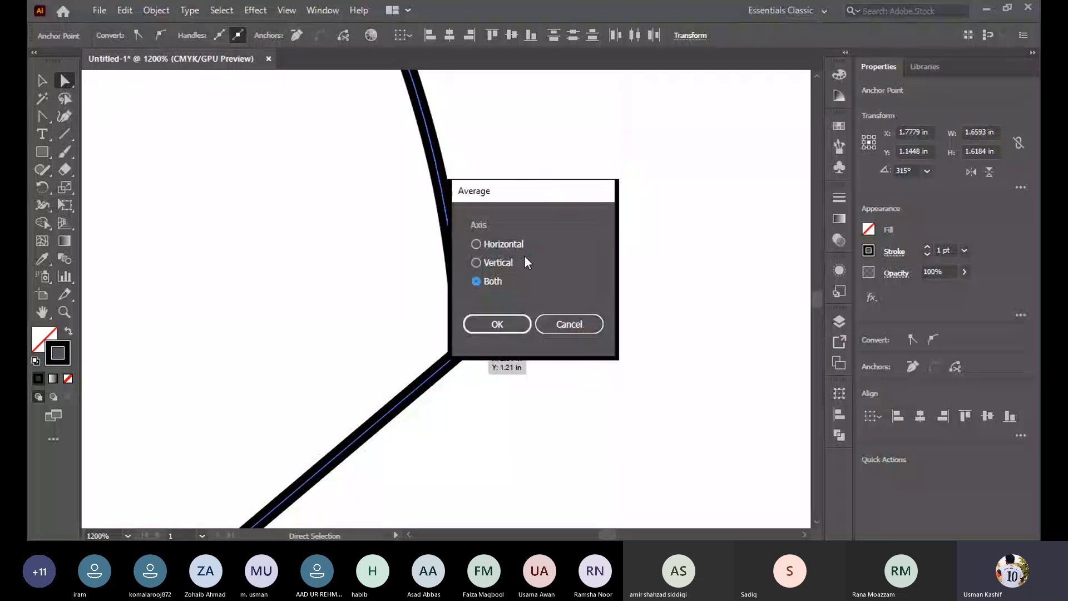
pyautogui.click(495, 324)
# Try to join the shifted corner endpoints
pyautogui.rightClick(460, 354)
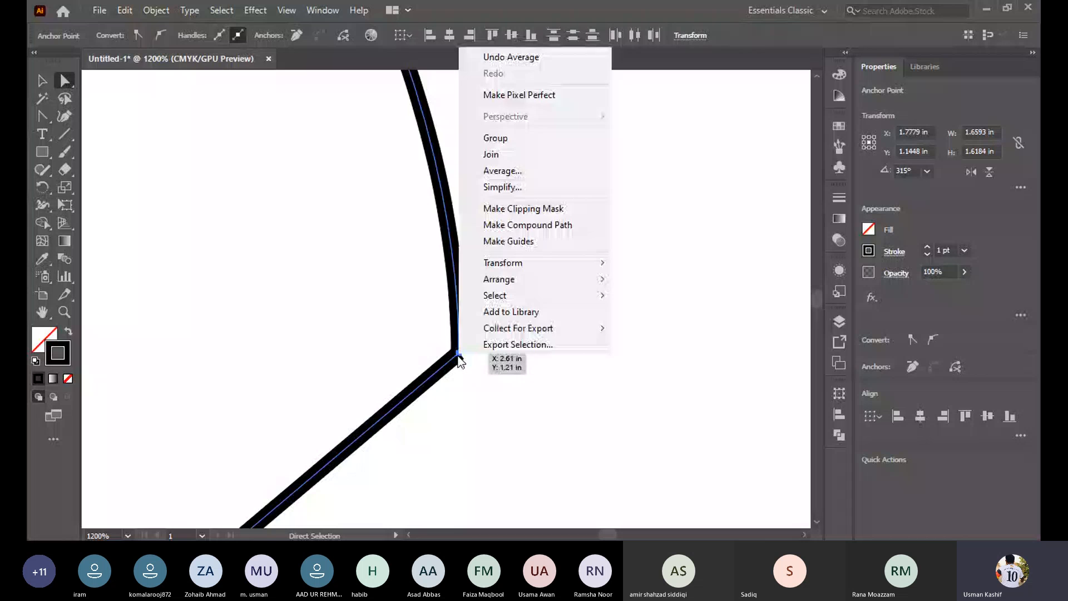
pyautogui.click(536, 153)
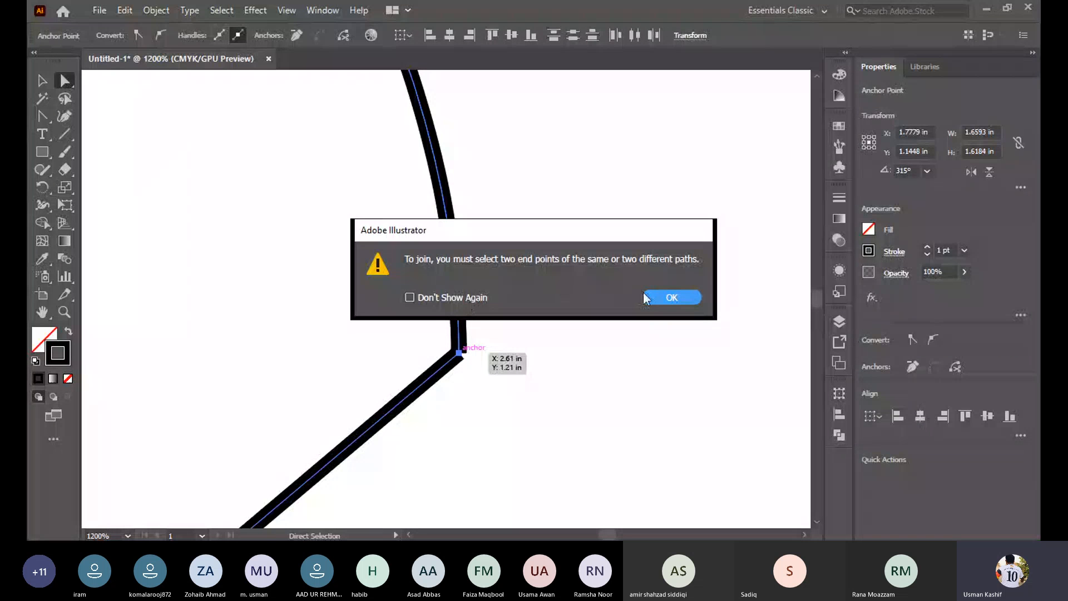
pyautogui.click(673, 297)
# Pull the straight line's endpoint slightly away from the curve, select the corner endpoints again and average them along both axes
pyautogui.click(551, 384)
pyautogui.click(455, 362)
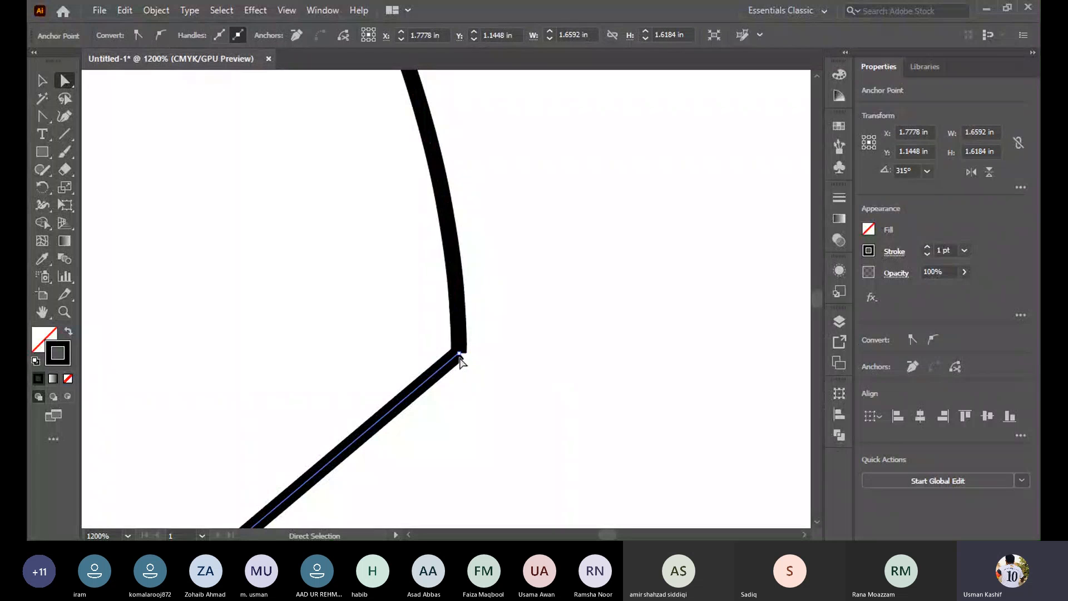
pyautogui.moveTo(460, 358); pyautogui.dragTo(429, 323)
pyautogui.click(478, 380)
pyautogui.click(459, 353)
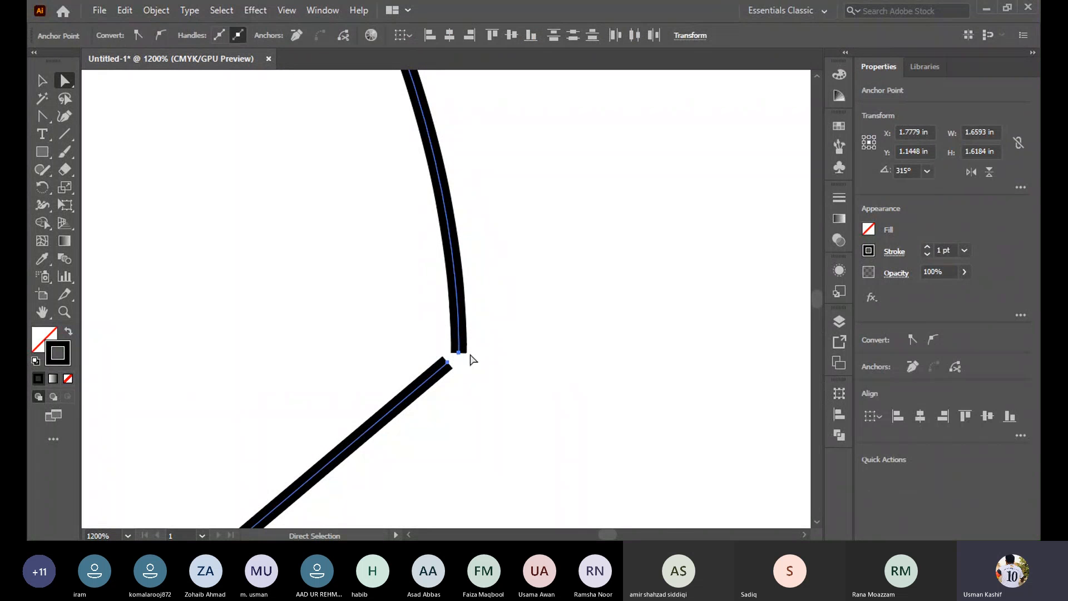
pyautogui.rightClick(457, 354)
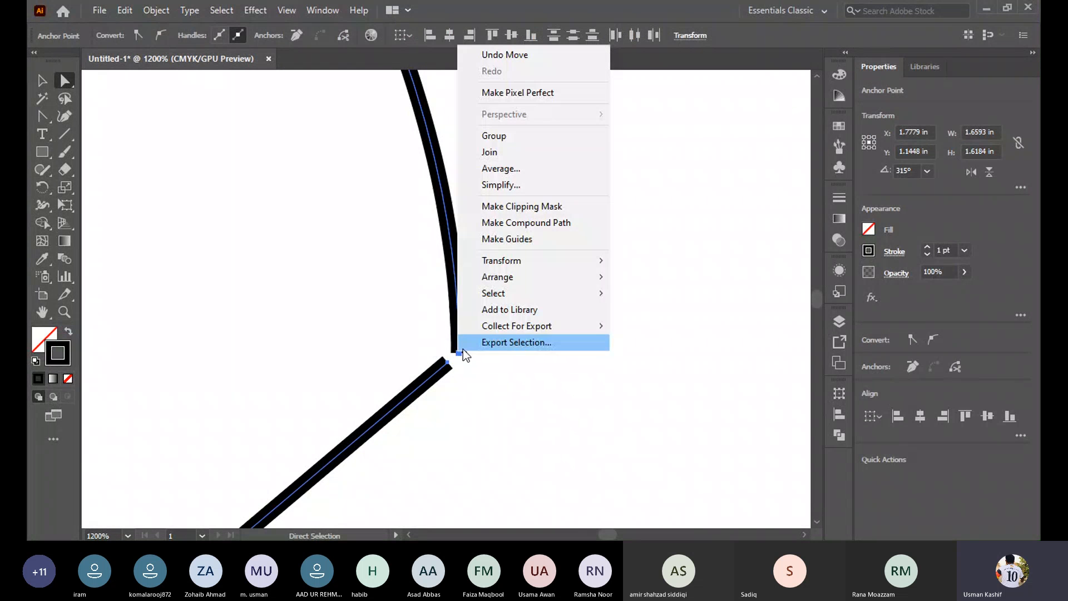
pyautogui.click(522, 170)
pyautogui.click(498, 324)
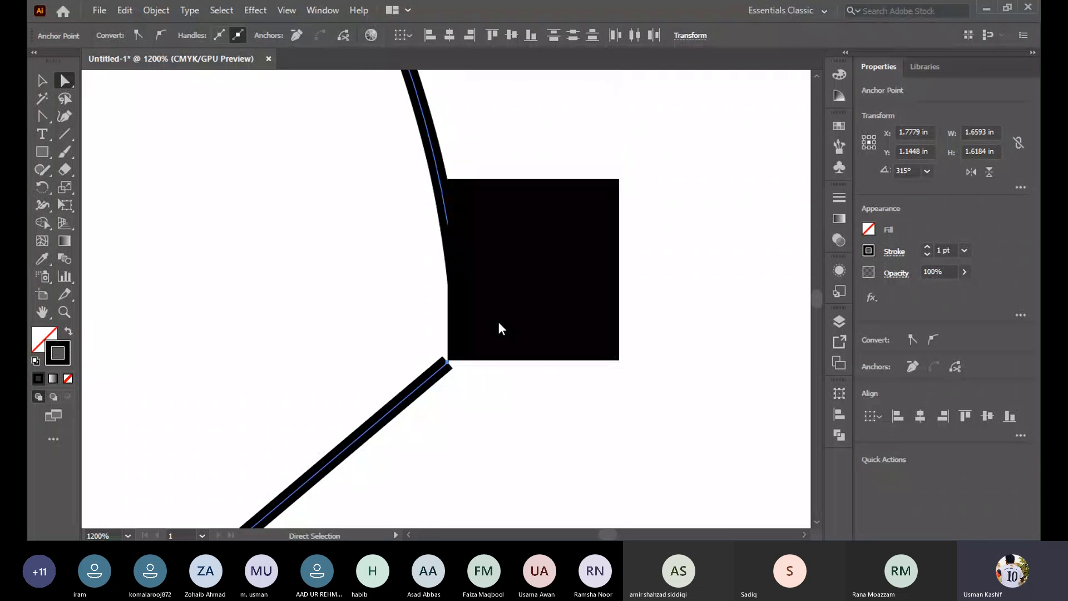
# Try to join the newly averaged corner endpoints once more
pyautogui.rightClick(461, 359)
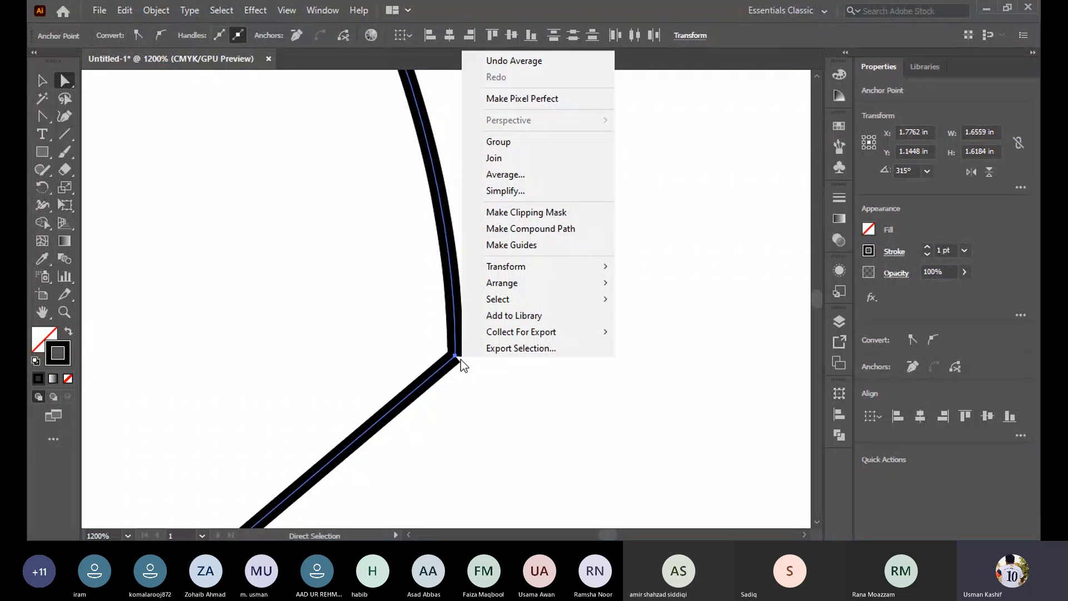
pyautogui.click(539, 161)
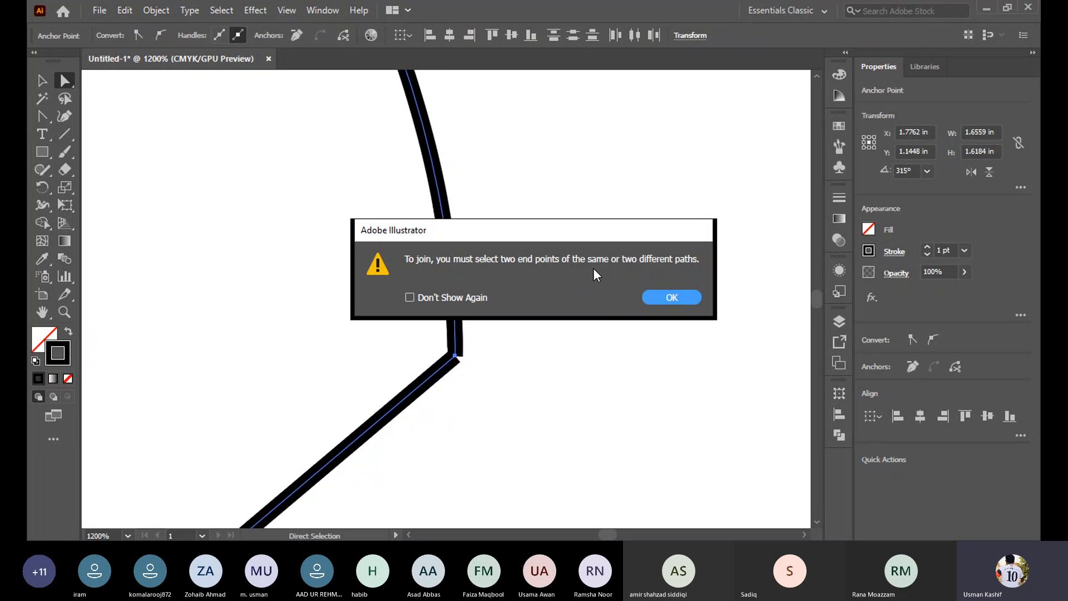
pyautogui.click(675, 298)
# Move the straight line's upper endpoint slightly down and left, away from the curve's end
pyautogui.scroll(-2, 612, 313)
pyautogui.scroll(-5, 418, 337)
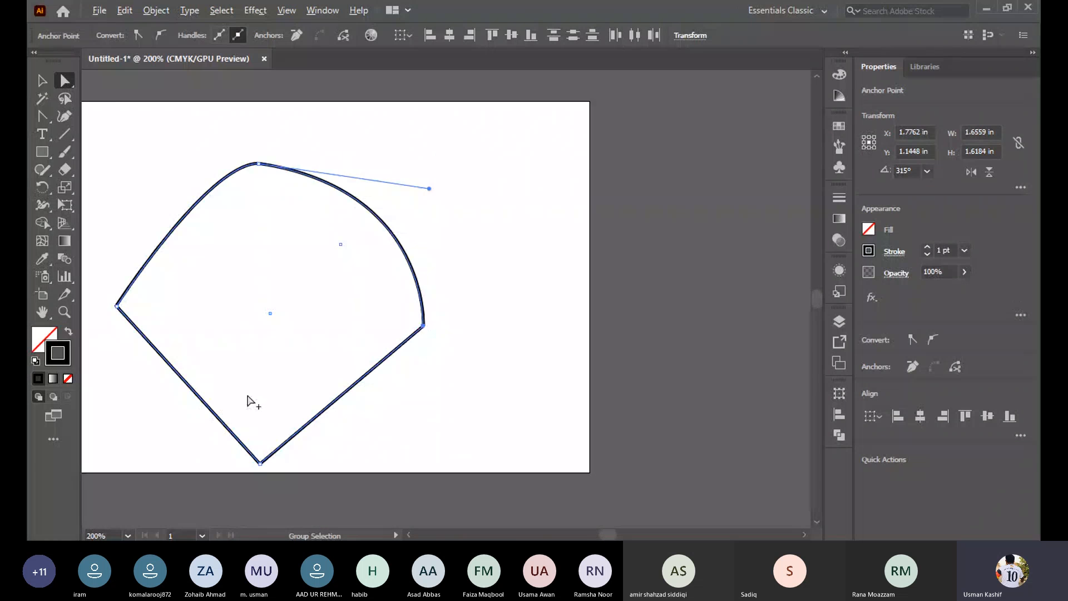
pyautogui.scroll(5, 418, 341)
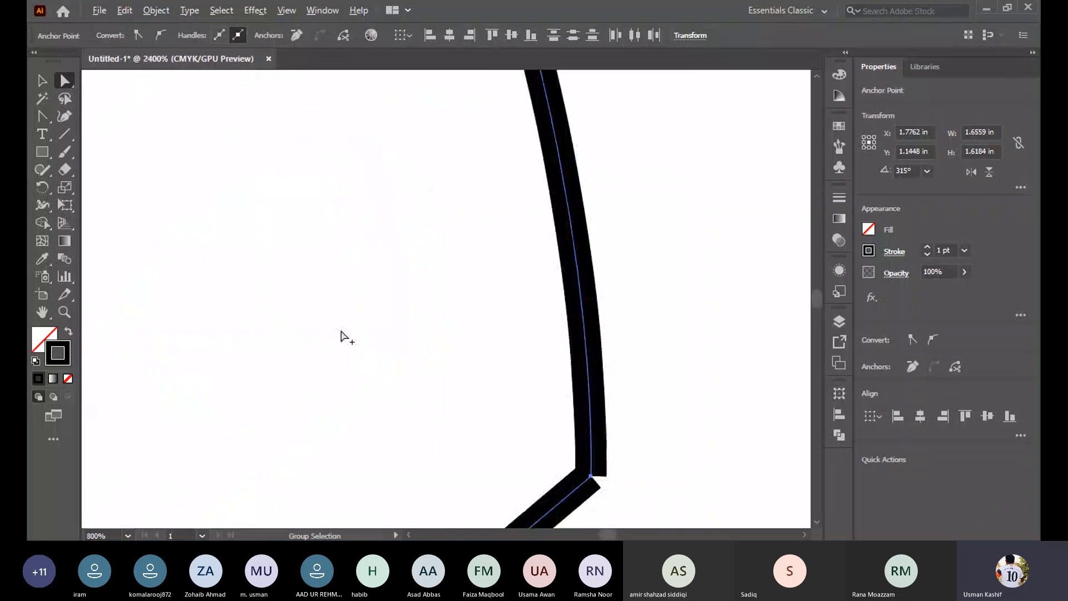
pyautogui.scroll(3, 511, 427)
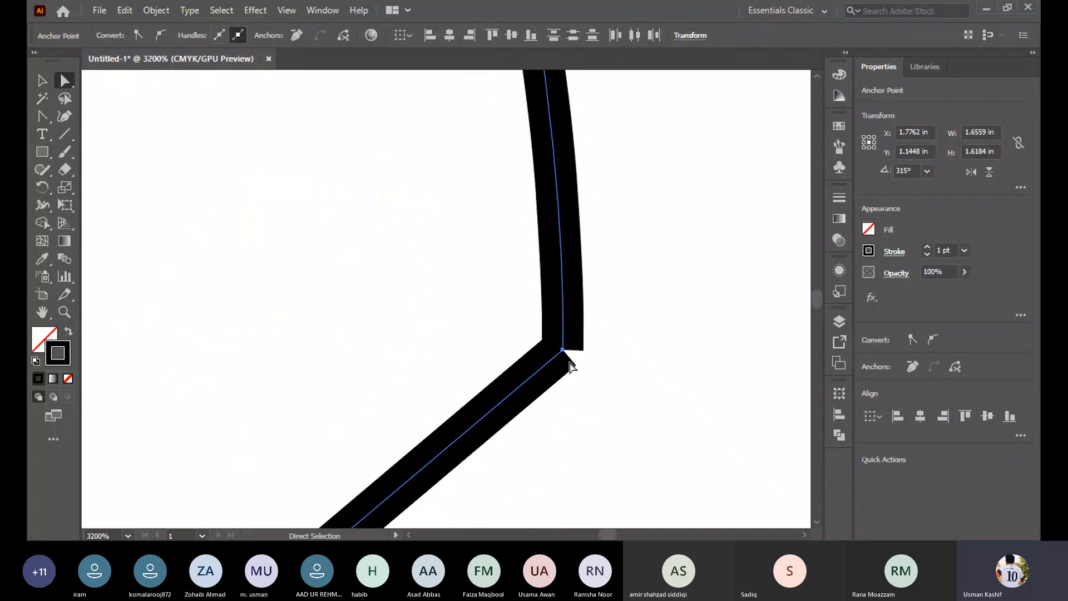
pyautogui.moveTo(566, 395); pyautogui.dragTo(567, 396)
pyautogui.click(563, 354)
pyautogui.click(559, 356)
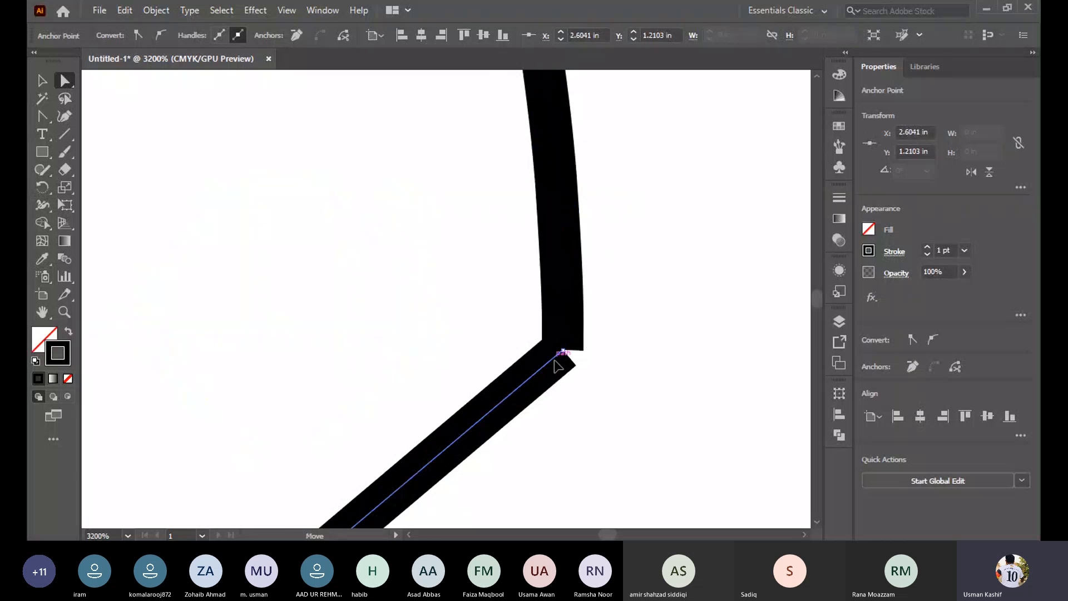
pyautogui.press('Delete')
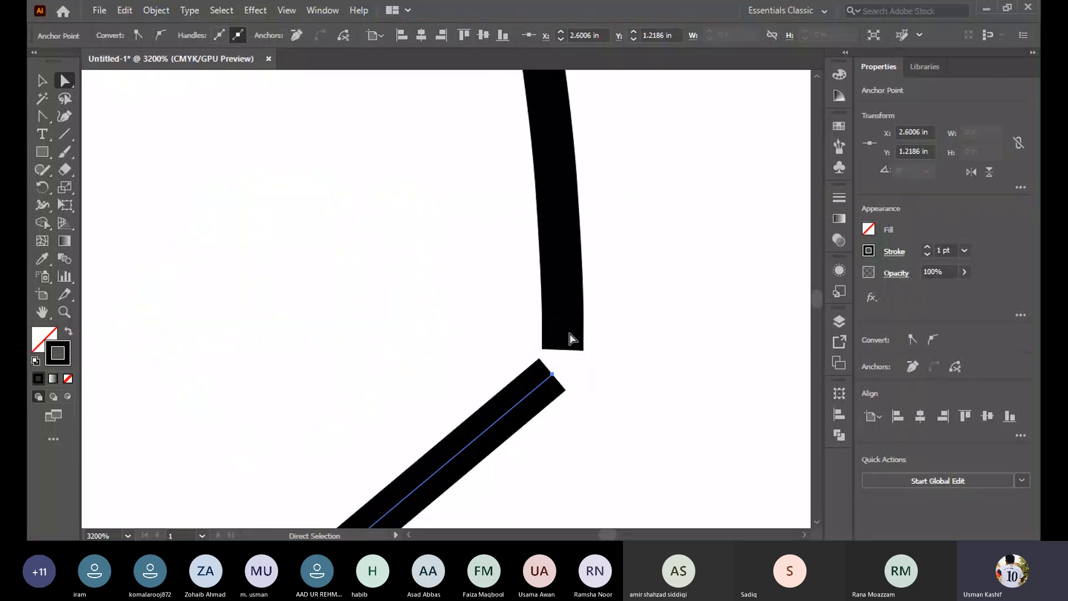
# Move the curve's lower endpoint slightly to the right
pyautogui.click(574, 353)
pyautogui.click(573, 325)
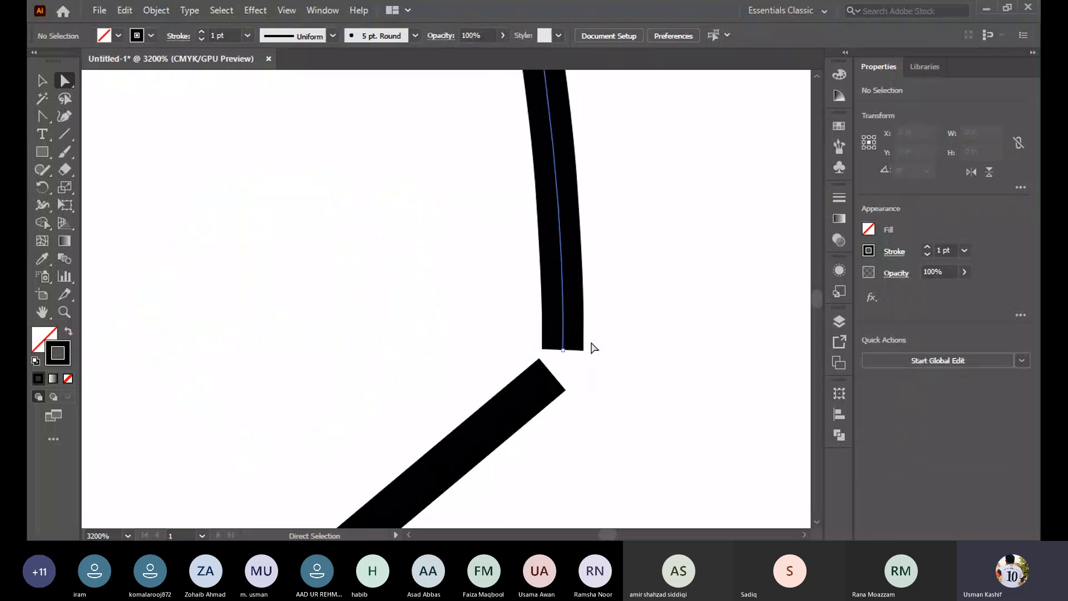
pyautogui.click(565, 354)
pyautogui.moveTo(562, 350); pyautogui.dragTo(574, 354)
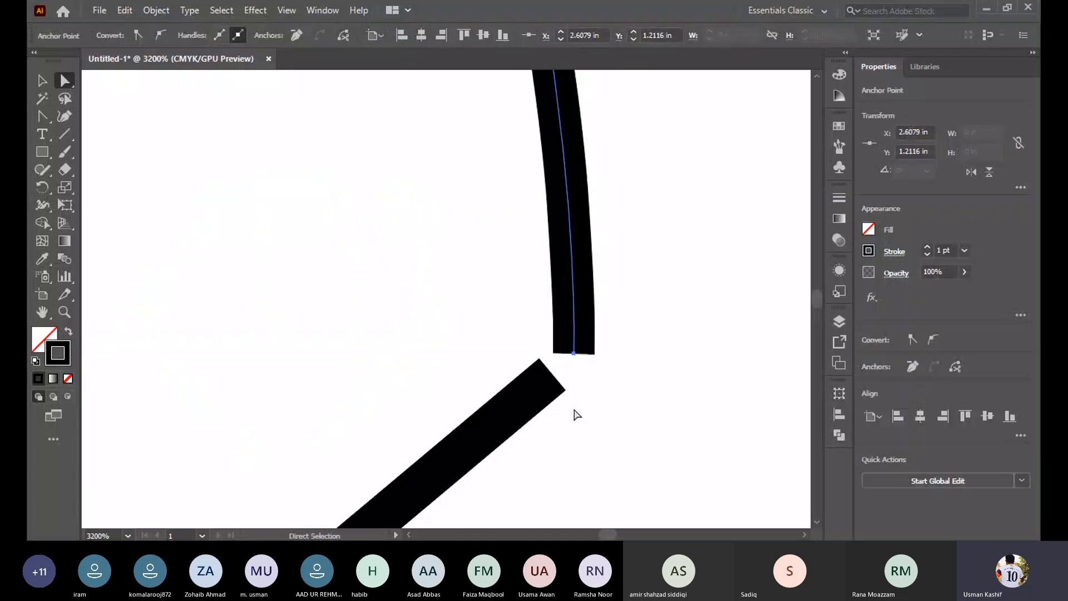
# Bring the straight line's endpoint closer to the curve's end, and shift all the corner anchors slightly left
pyautogui.moveTo(593, 421); pyautogui.dragTo(567, 371)
pyautogui.click(585, 348)
pyautogui.moveTo(620, 408); pyautogui.dragTo(542, 317)
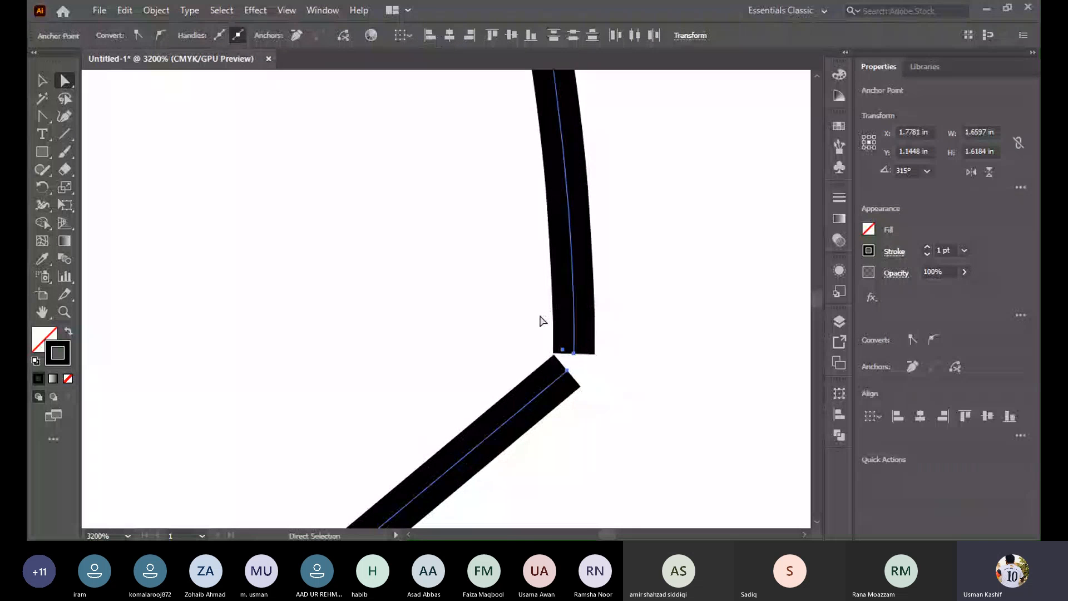
pyautogui.moveTo(565, 355); pyautogui.dragTo(535, 354)
# Move the stray anchor point out to the left of the cut corner and delete it
pyautogui.click(603, 375)
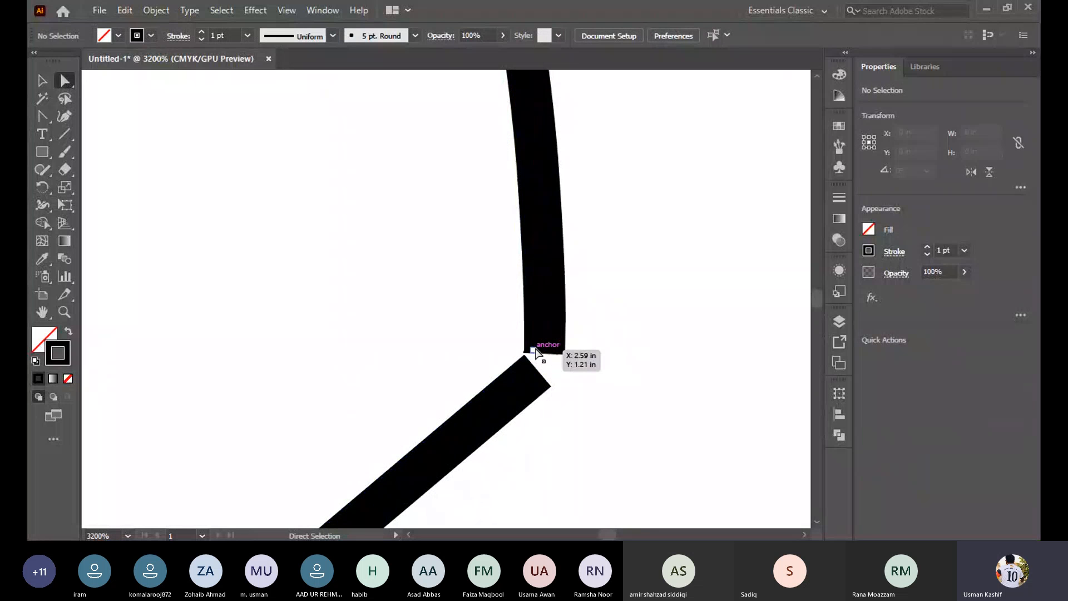
pyautogui.click(452, 349)
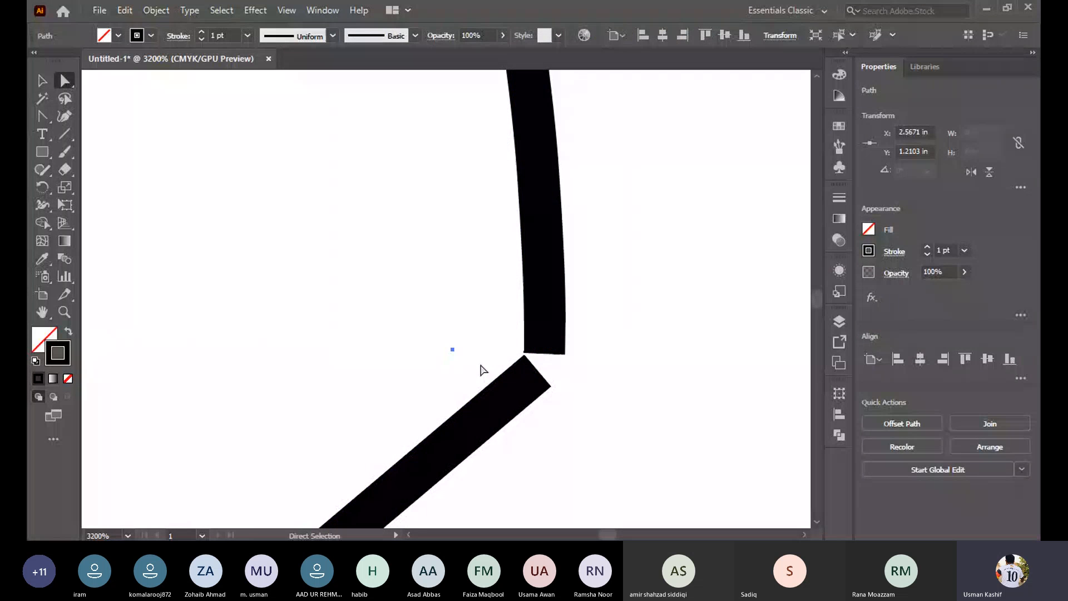
pyautogui.click(488, 365)
# Select the curve's lower endpoint and the straight line's upper endpoint and average them on both axes
pyautogui.moveTo(484, 305); pyautogui.dragTo(546, 366)
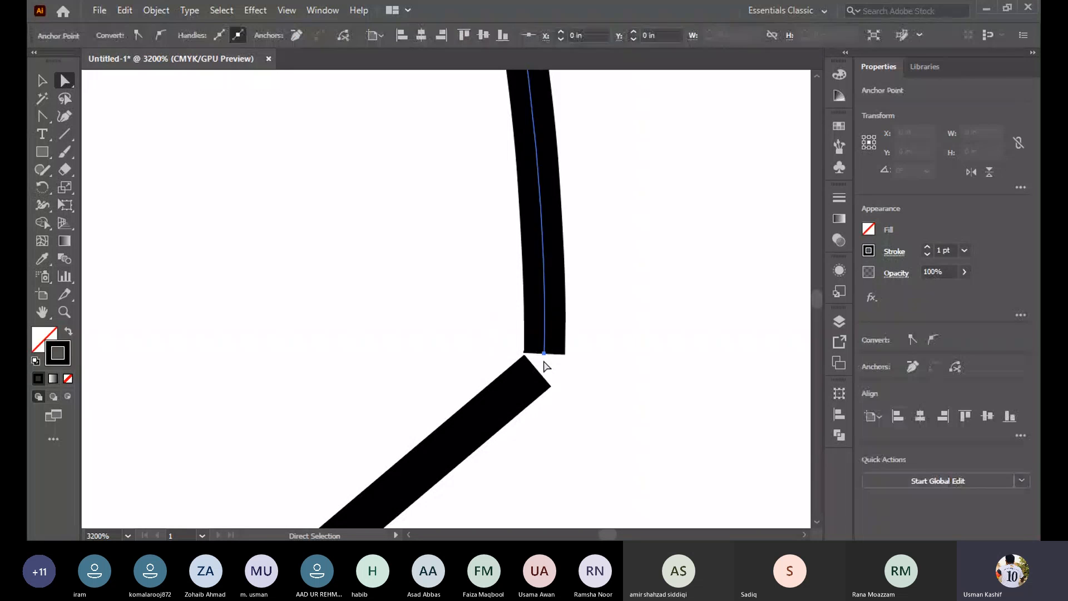
pyautogui.click(568, 405)
pyautogui.moveTo(569, 405); pyautogui.dragTo(484, 317)
pyautogui.click(578, 376)
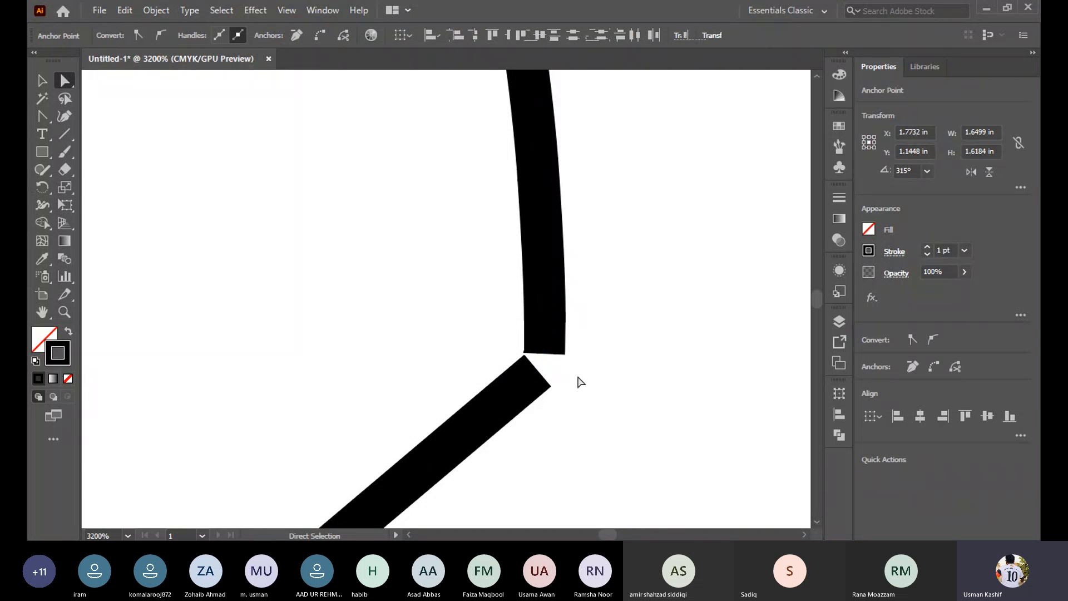
pyautogui.click(545, 356)
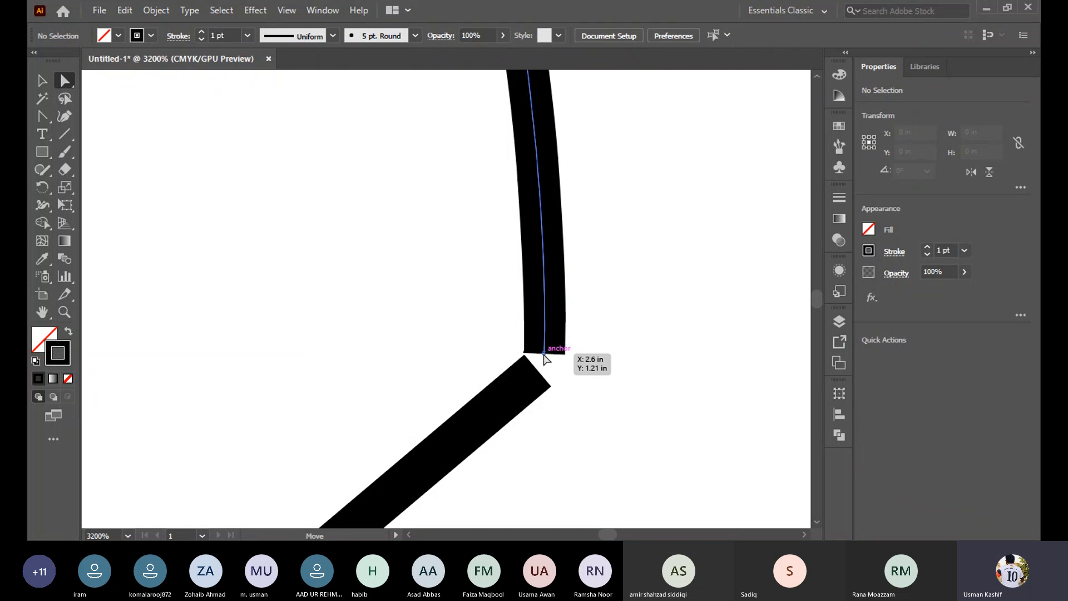
pyautogui.keyDown('shift'); pyautogui.click(538, 371); pyautogui.keyUp('shift')
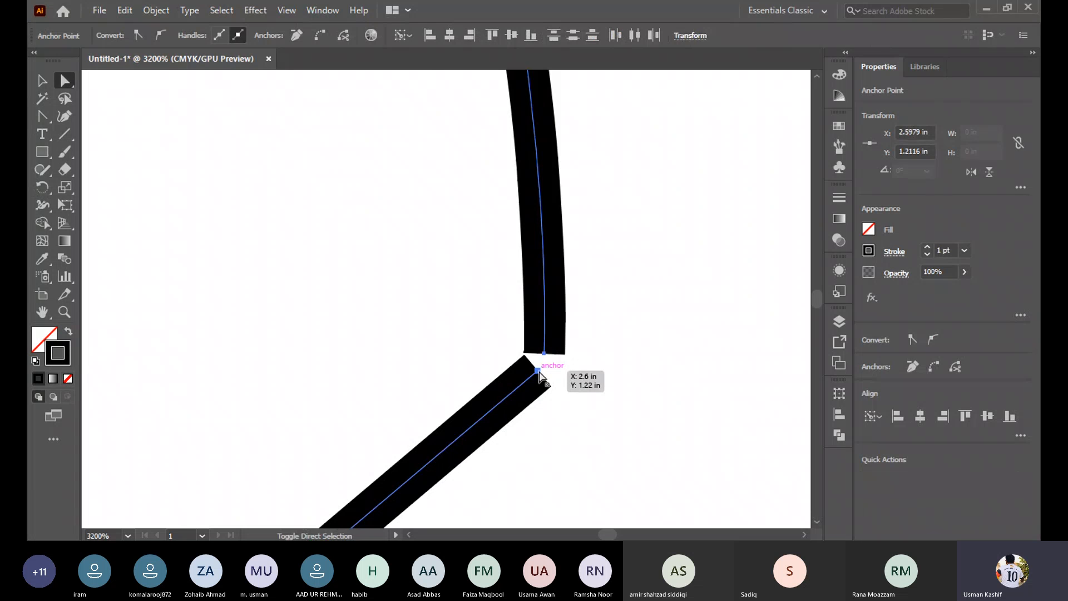
pyautogui.rightClick(539, 369)
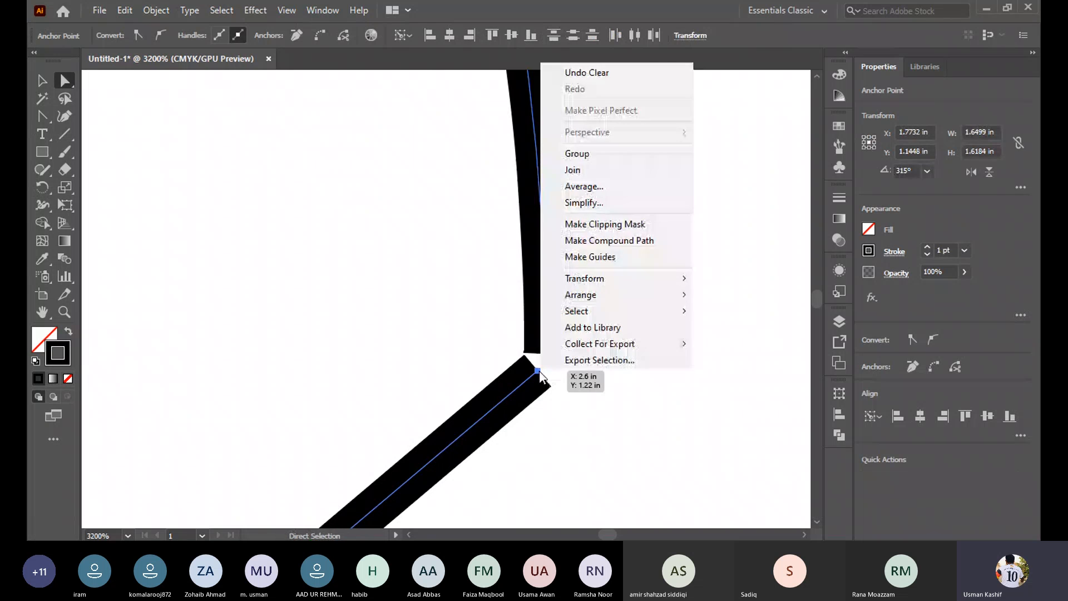
pyautogui.click(594, 189)
pyautogui.click(526, 324)
# Join the two averaged endpoints into one corner, leaving the path deselected
pyautogui.rightClick(541, 363)
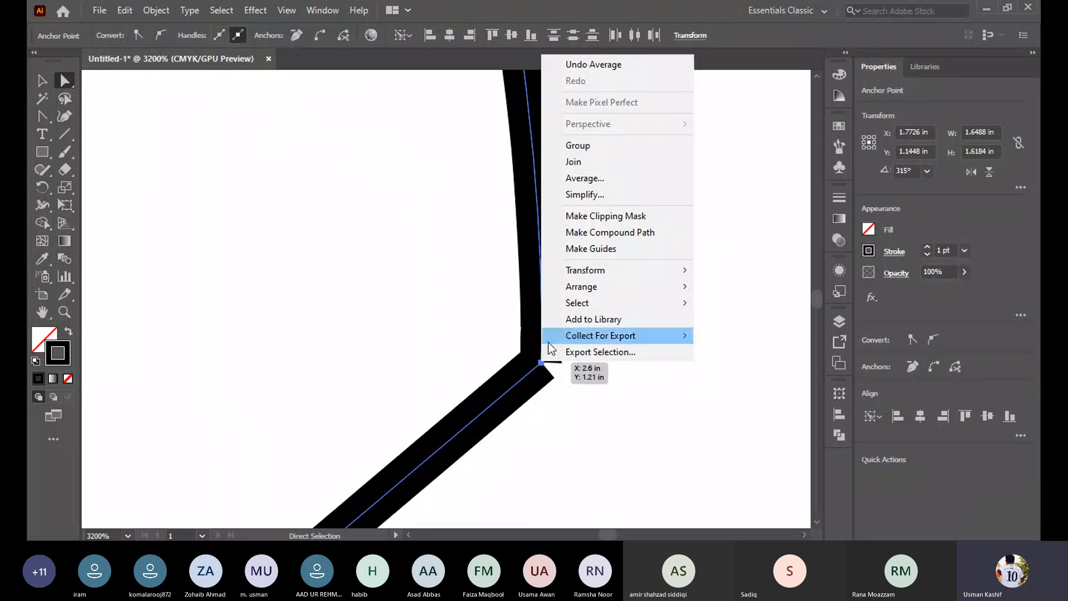
pyautogui.click(596, 165)
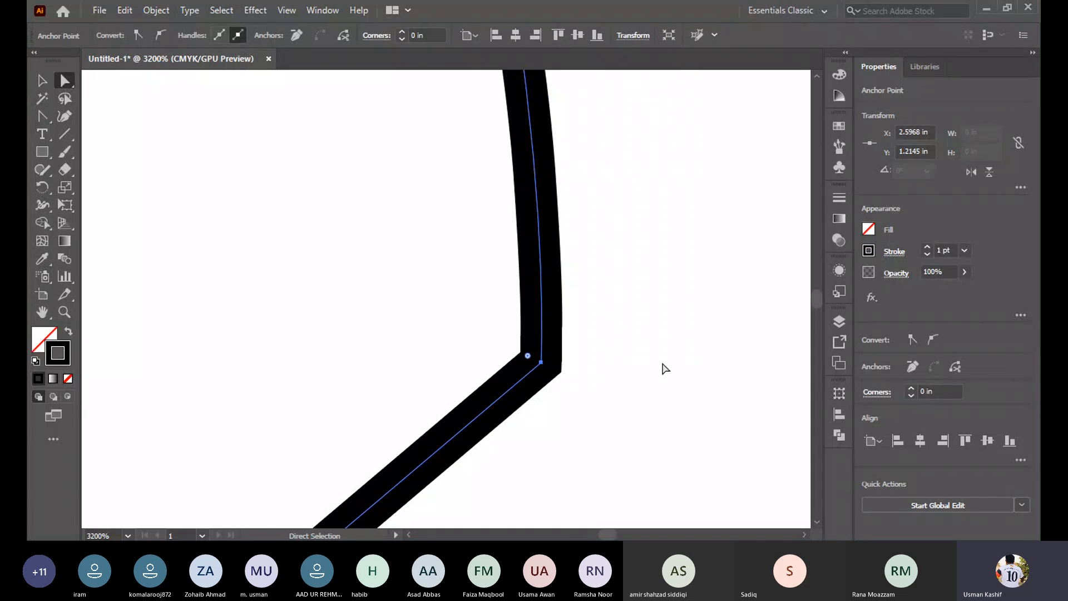
pyautogui.click(566, 367)
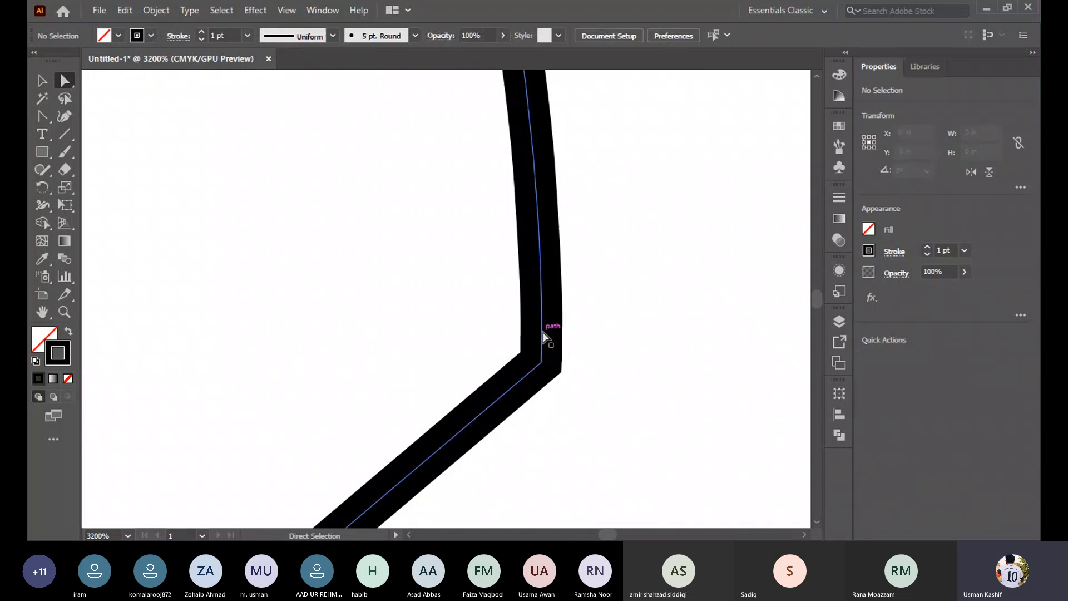
# Pull the two overlapping endpoints at the curve's top apart, one to the right and the other slightly down
pyautogui.scroll(-11, 370, 279)
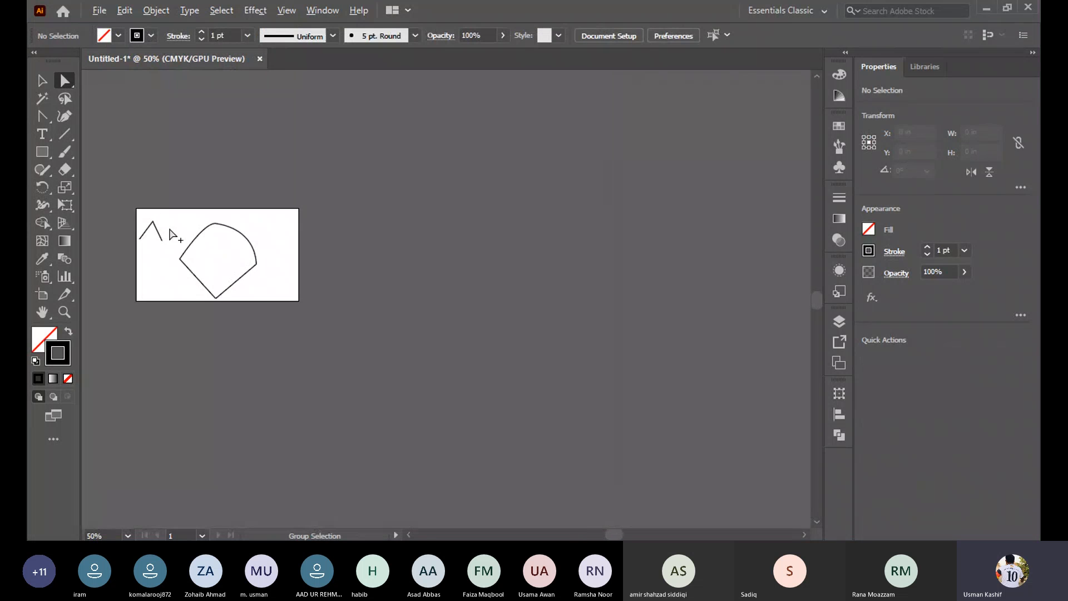
pyautogui.scroll(4, 131, 218)
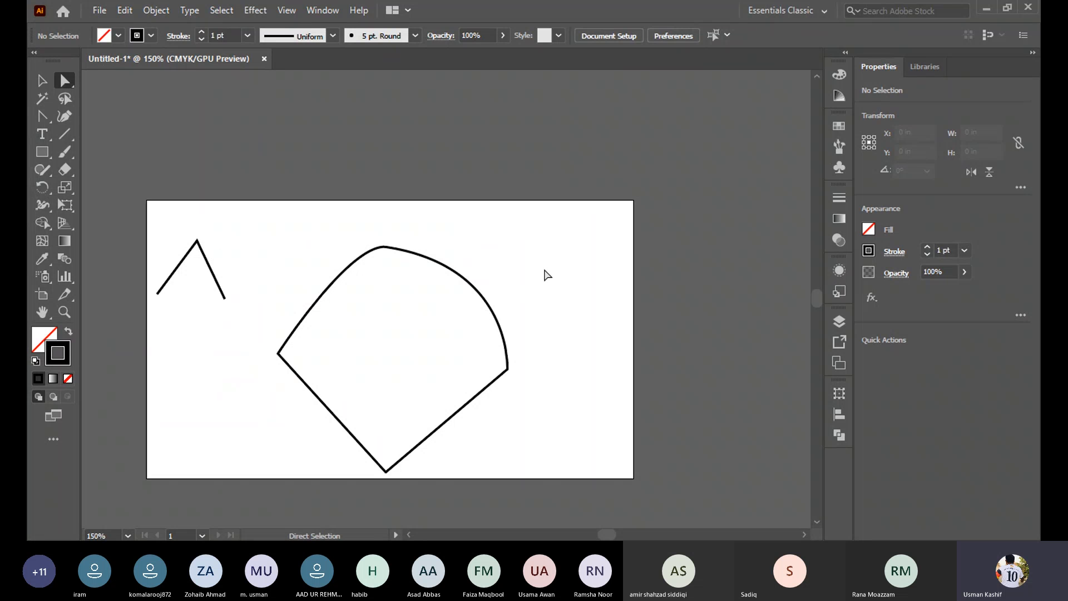
pyautogui.click(379, 247)
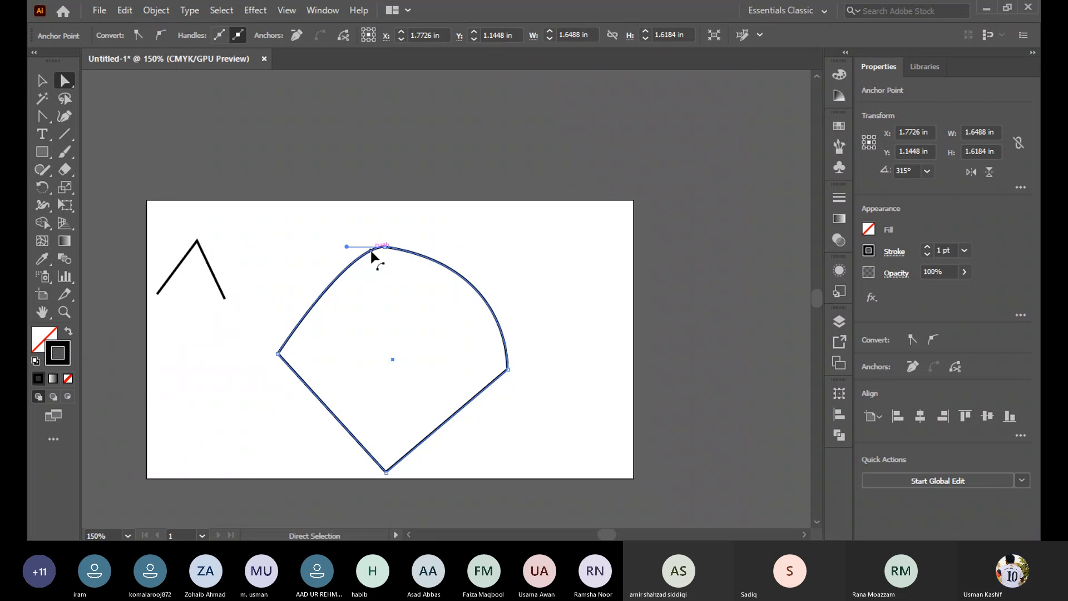
pyautogui.moveTo(388, 248); pyautogui.dragTo(394, 263)
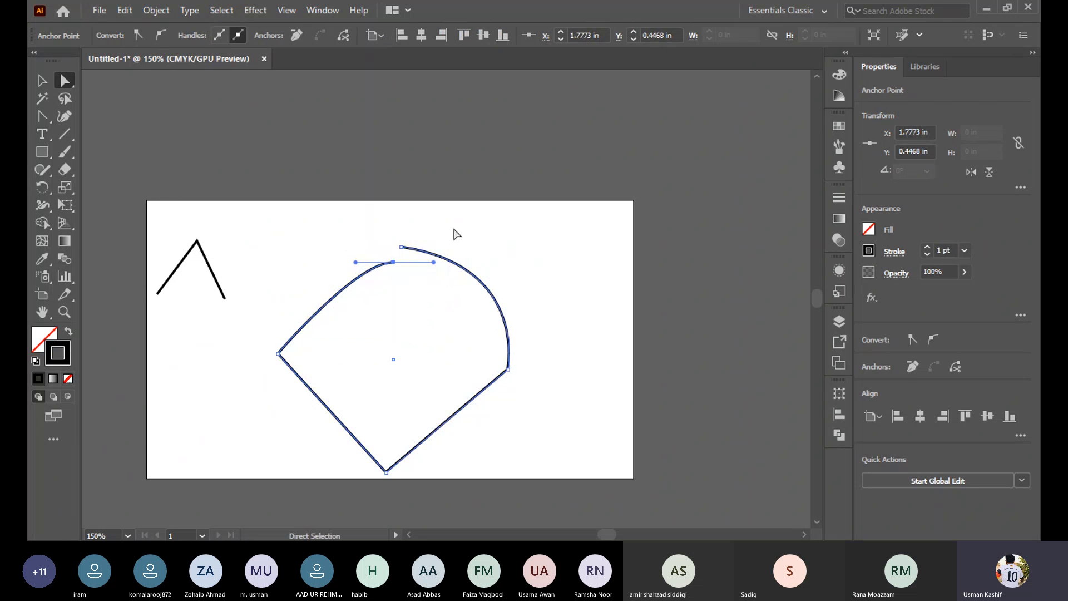
pyautogui.click(451, 230)
# Try to join the two separated top endpoints directly without averaging them
pyautogui.moveTo(353, 219); pyautogui.dragTo(443, 297)
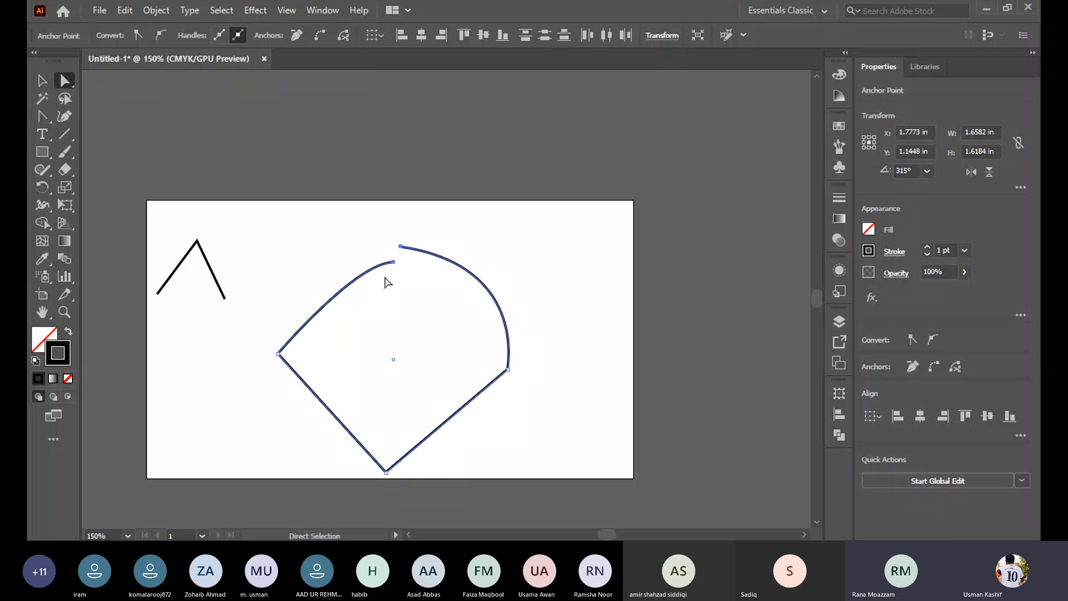
pyautogui.scroll(3, 392, 256)
pyautogui.rightClick(410, 277)
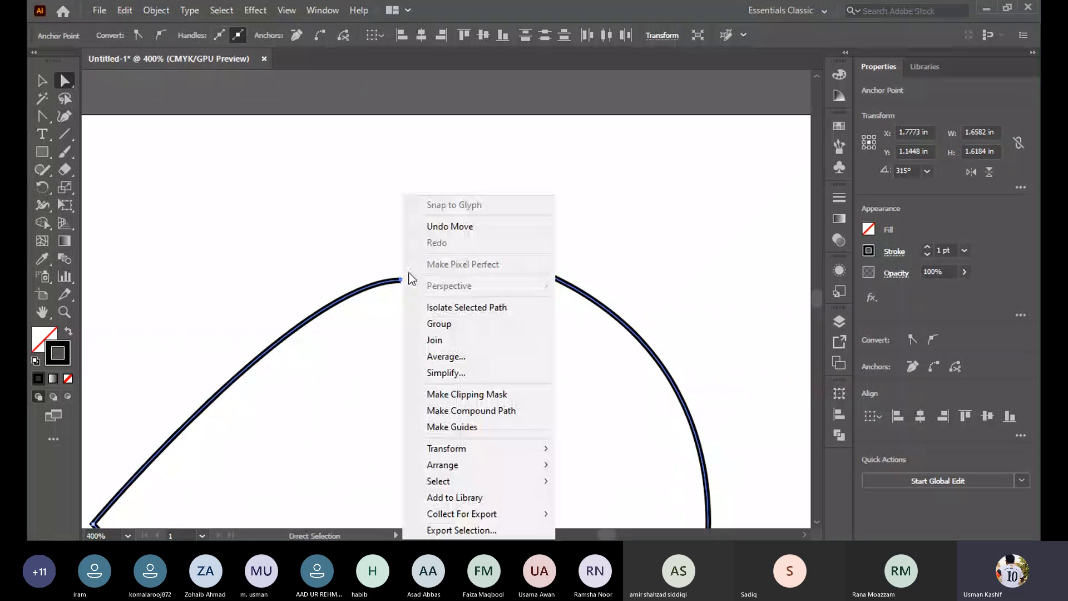
pyautogui.click(452, 339)
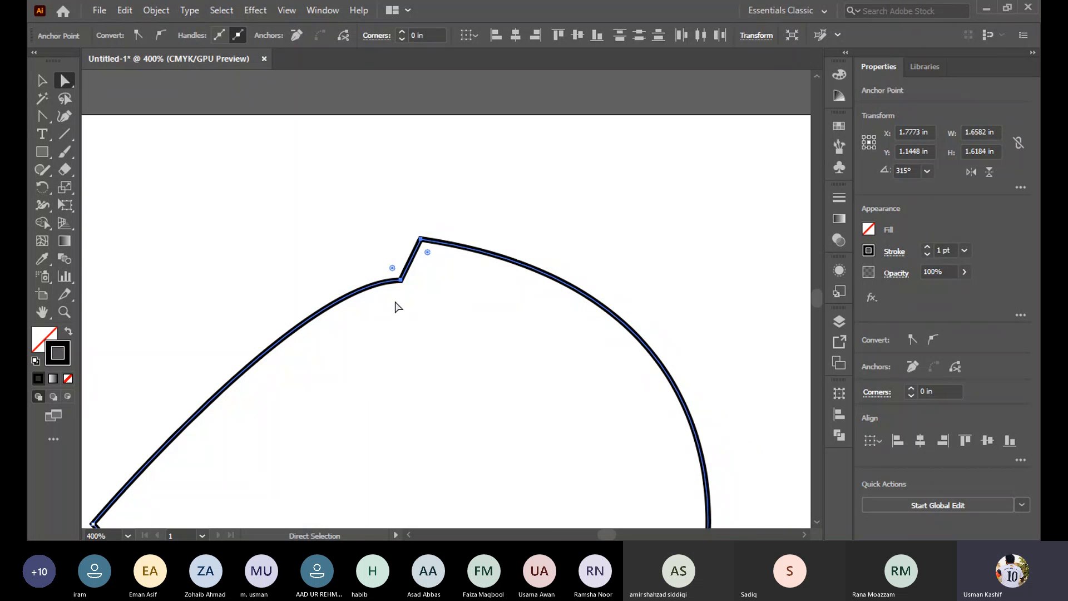
pyautogui.hotkey('ctrl', 'z')
# Try to average the whole open path on both axes
pyautogui.rightClick(402, 286)
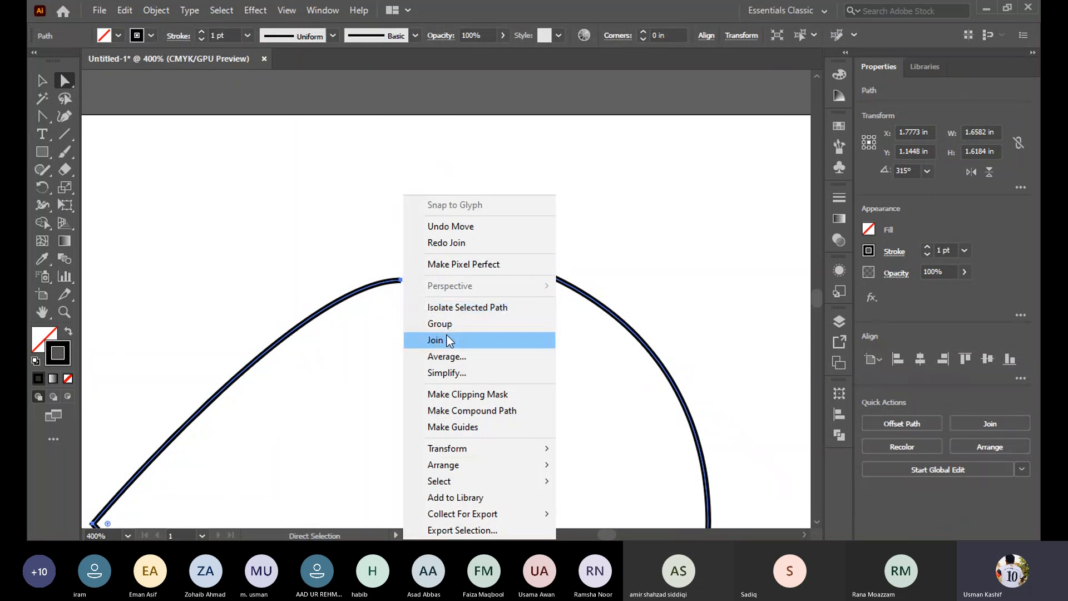
pyautogui.click(455, 359)
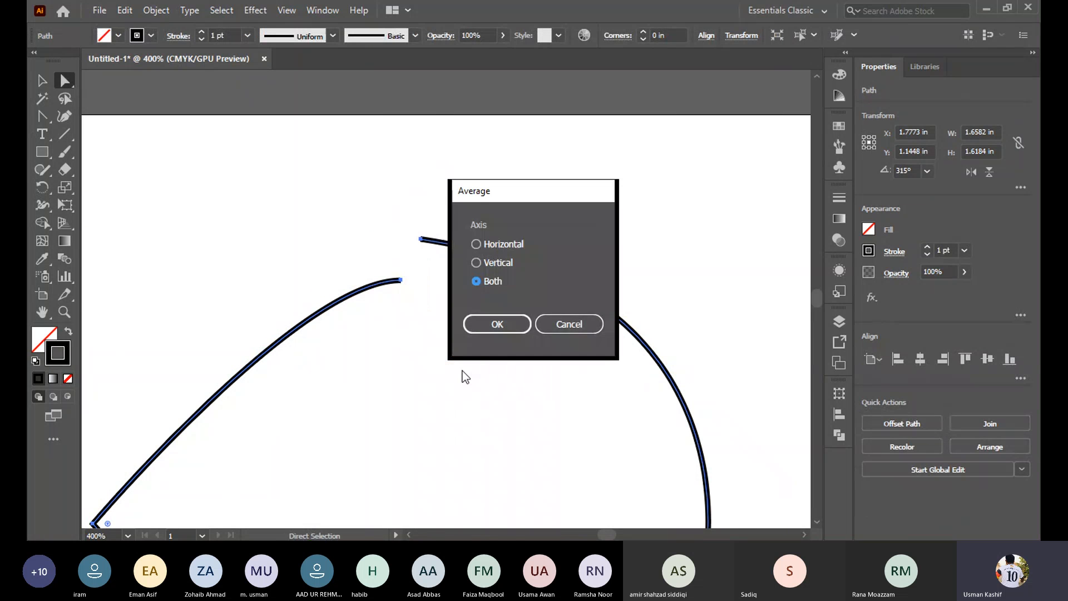
pyautogui.click(497, 333)
pyautogui.scroll(-6, 497, 334)
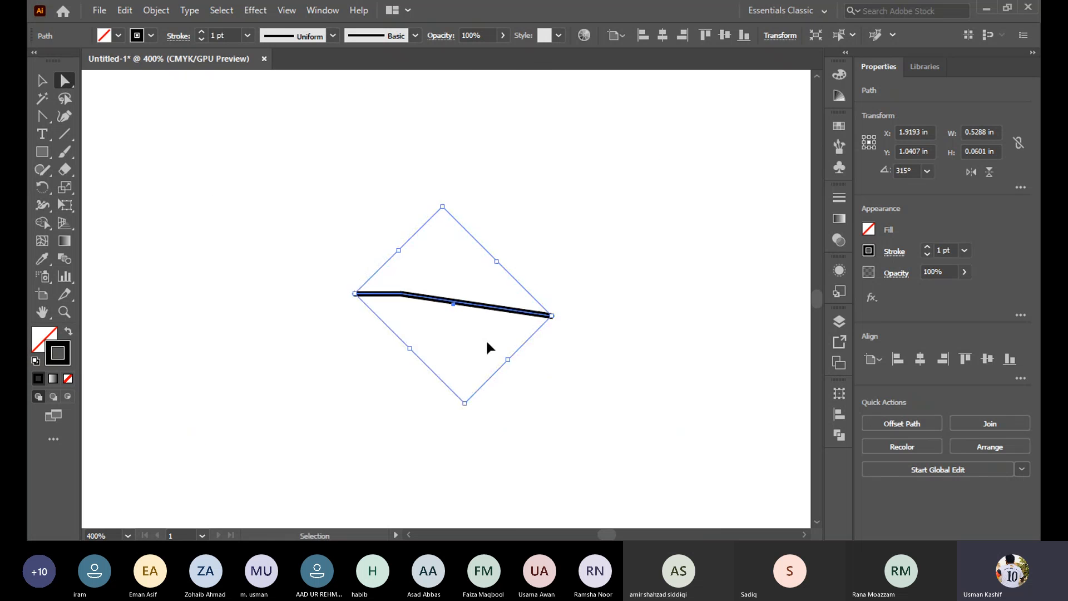
pyautogui.hotkey('ctrl', 'z')
pyautogui.scroll(6, 529, 167)
# Move the left curve's upper endpoint onto the right curve's endpoint at the top
pyautogui.click(483, 192)
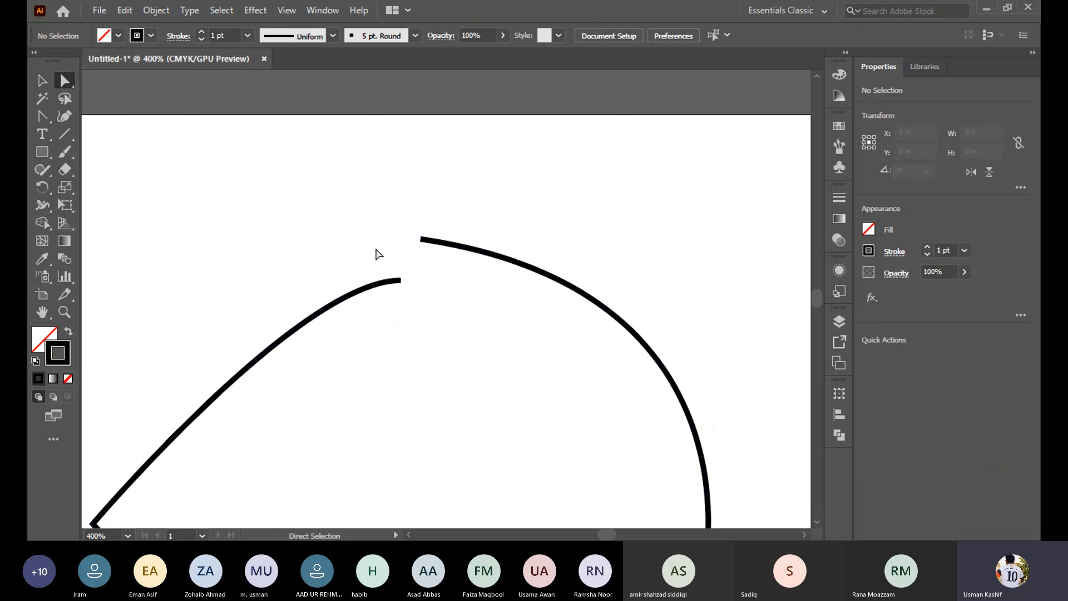
pyautogui.click(401, 279)
pyautogui.moveTo(401, 280); pyautogui.dragTo(421, 239)
pyautogui.click(416, 194)
# Average the two overlapping top endpoints on both axes and join them into one anchor
pyautogui.moveTo(412, 189); pyautogui.dragTo(438, 254)
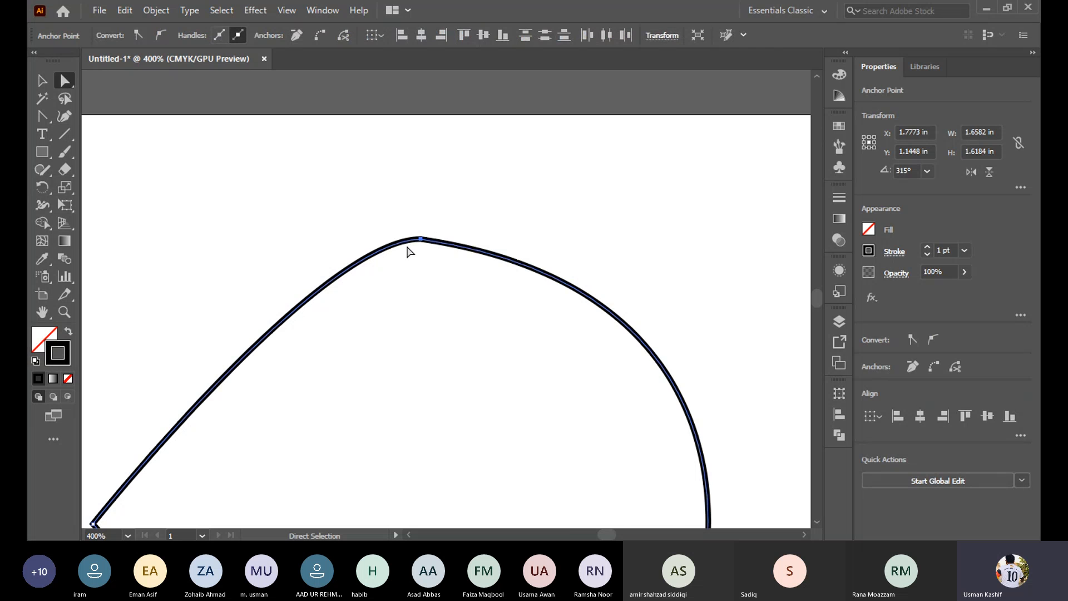
pyautogui.rightClick(419, 239)
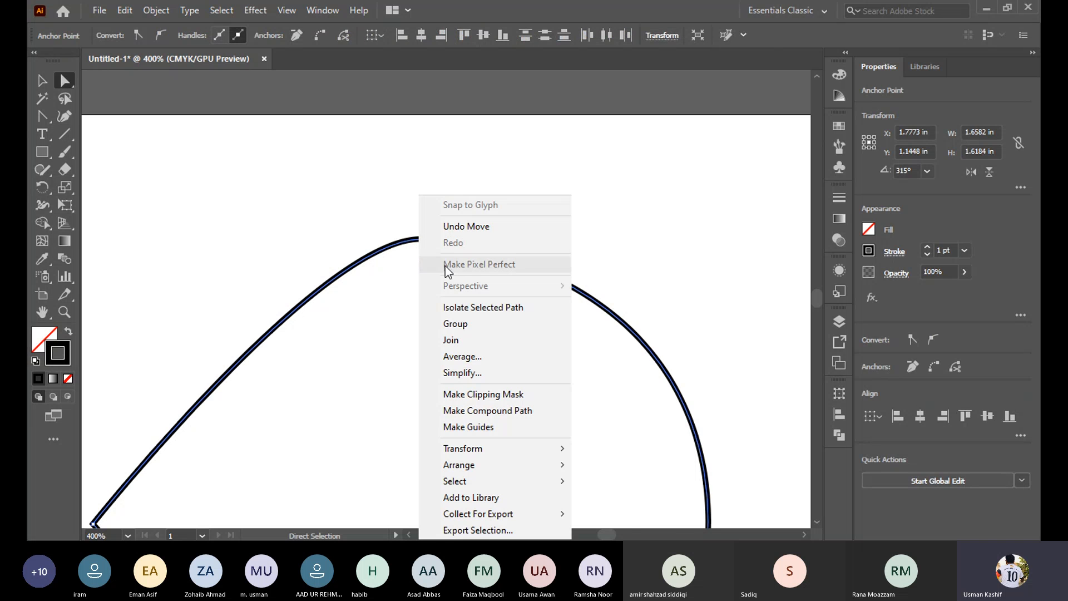
pyautogui.click(478, 361)
pyautogui.click(472, 323)
pyautogui.rightClick(419, 239)
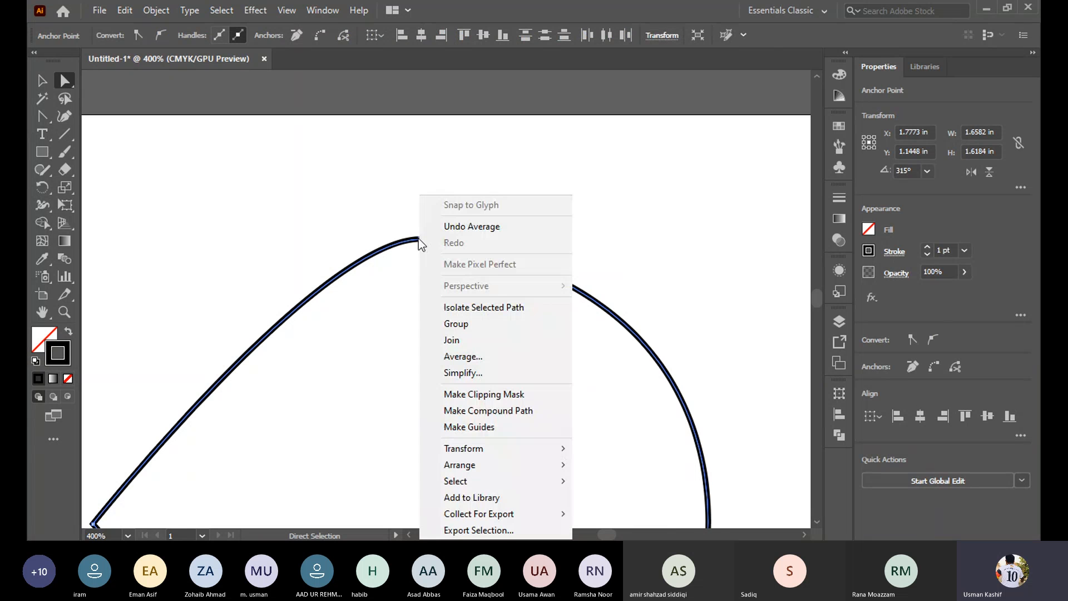
pyautogui.click(465, 336)
pyautogui.click(454, 195)
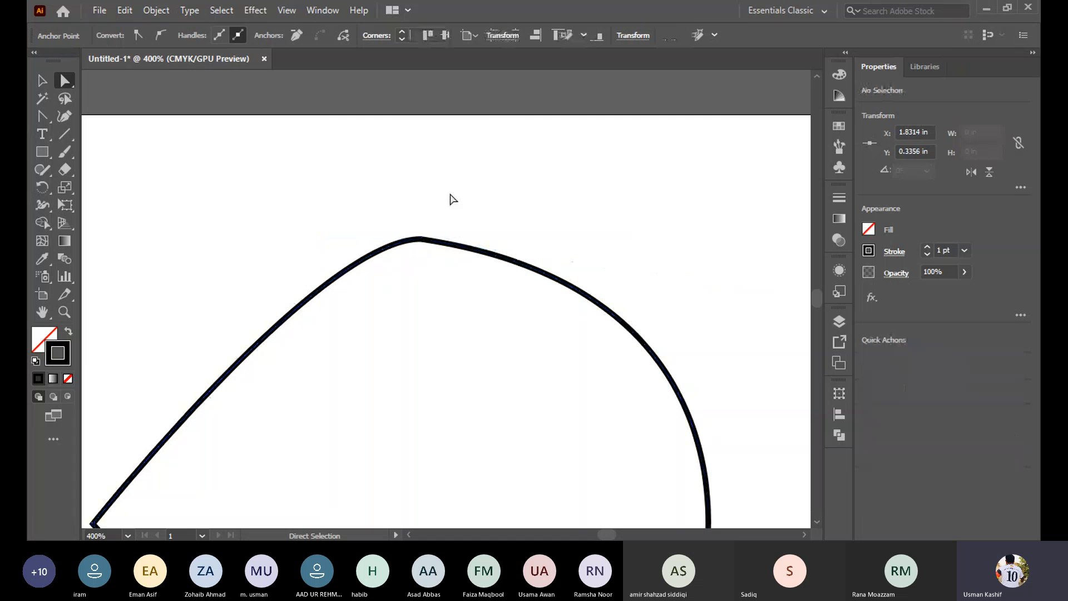
# Smooth the top of the curve by lengthening the top anchor's left handle and shortening its right handle
pyautogui.click(420, 239)
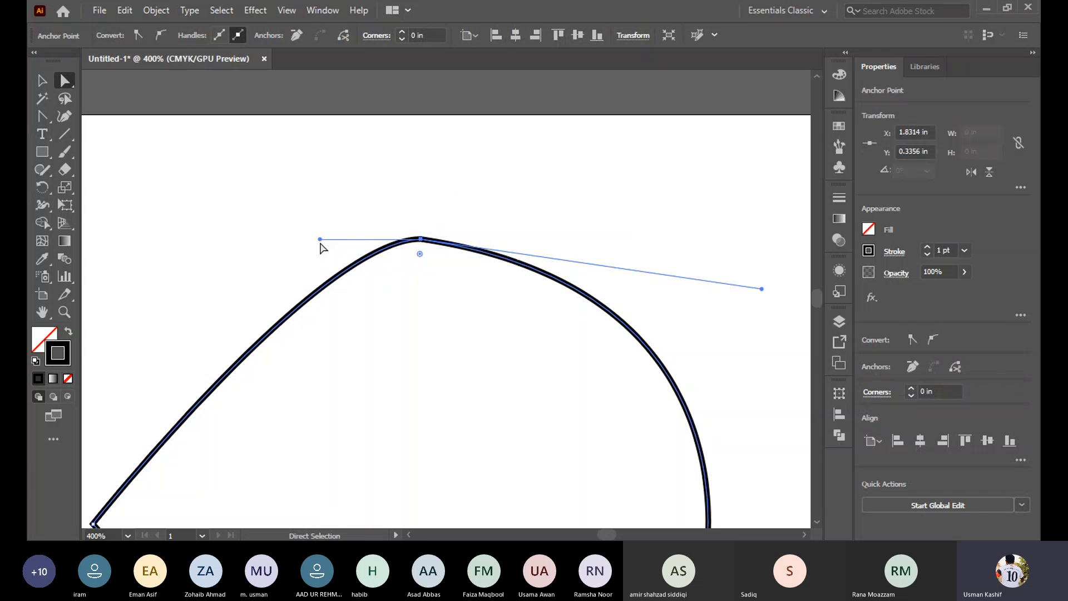
pyautogui.moveTo(320, 239); pyautogui.dragTo(205, 230)
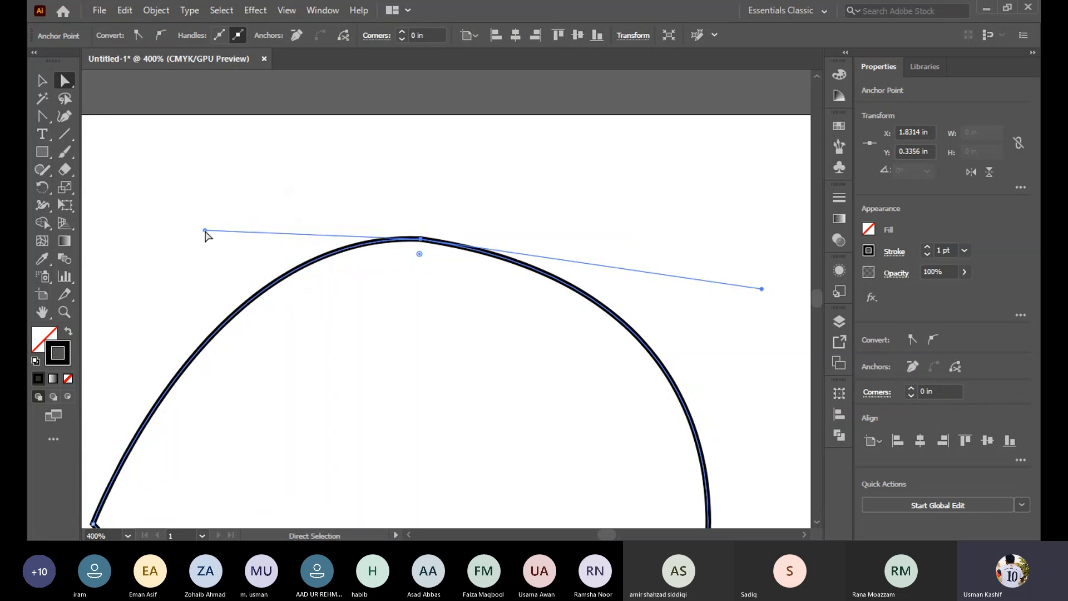
pyautogui.moveTo(760, 288); pyautogui.dragTo(679, 264)
pyautogui.click(503, 229)
pyautogui.click(416, 239)
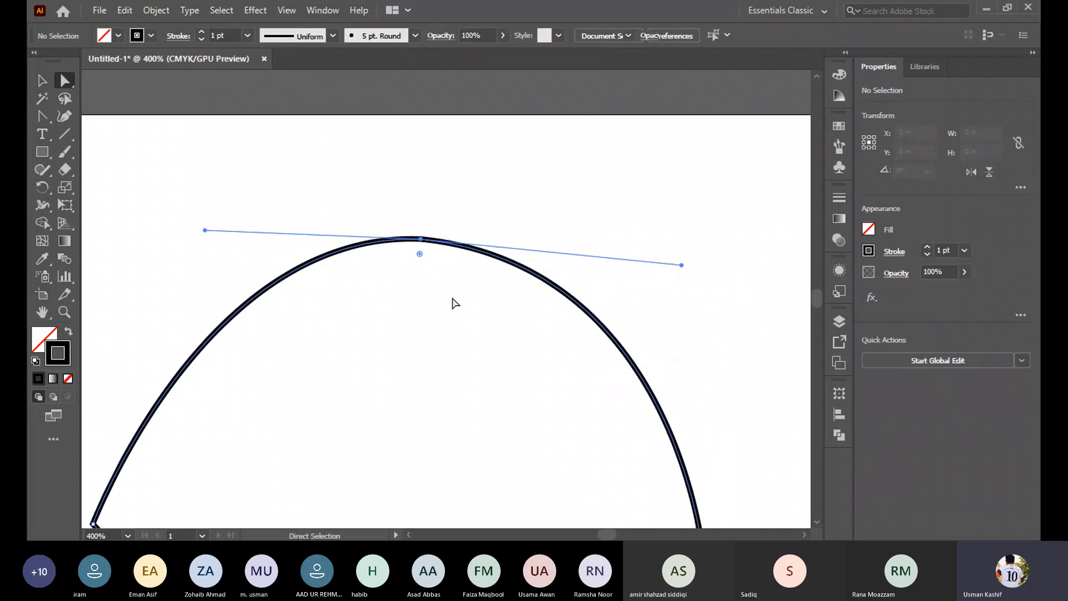
pyautogui.click(685, 252)
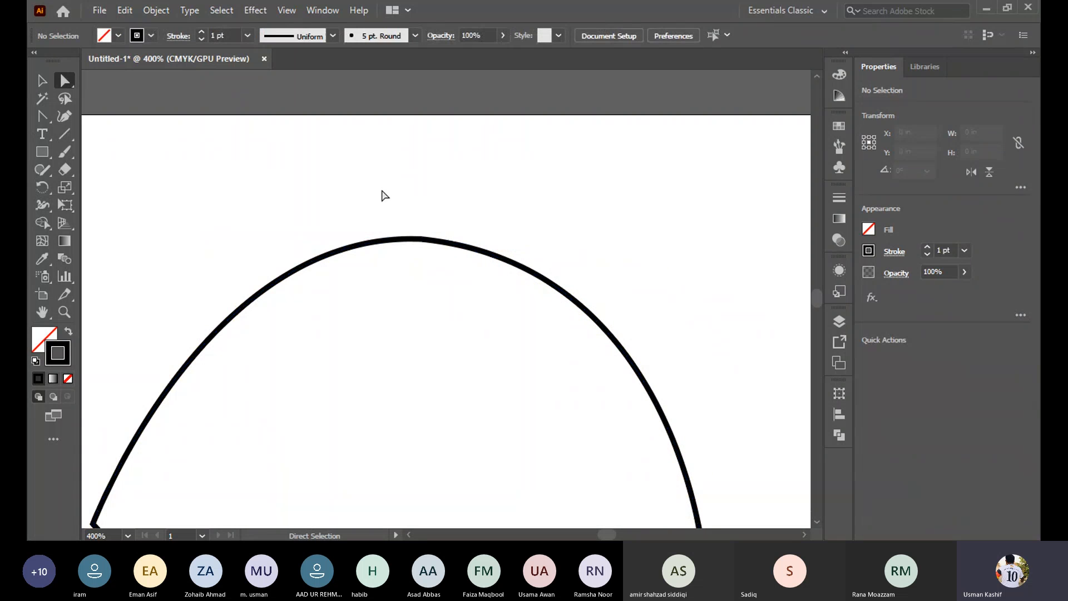
# Extend the top anchor's right handle further outward to round the right side of the curve
pyautogui.moveTo(381, 195); pyautogui.dragTo(529, 319)
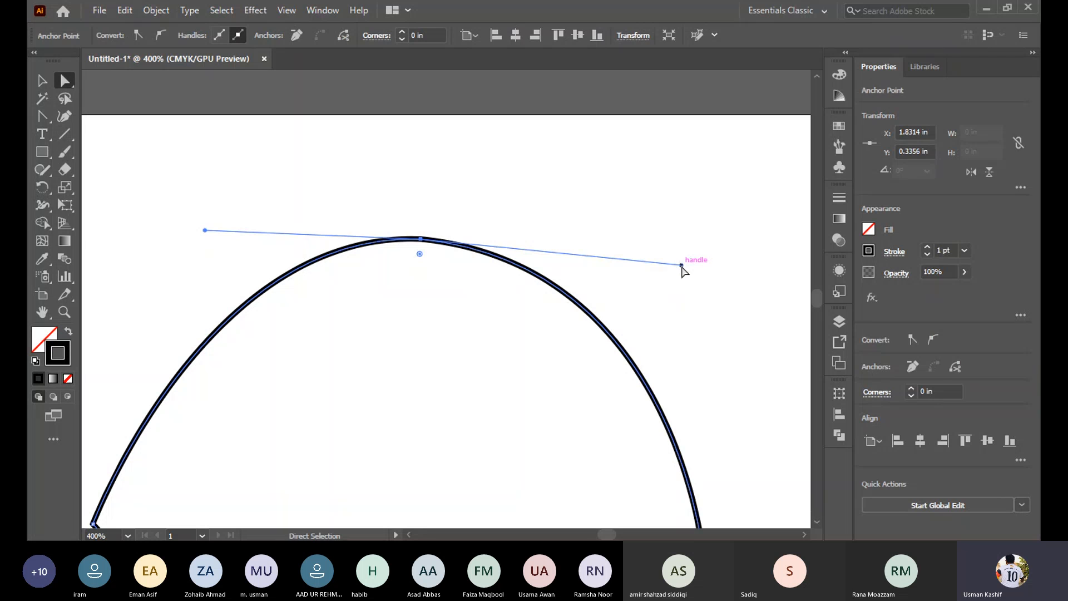
pyautogui.moveTo(682, 266); pyautogui.dragTo(732, 262)
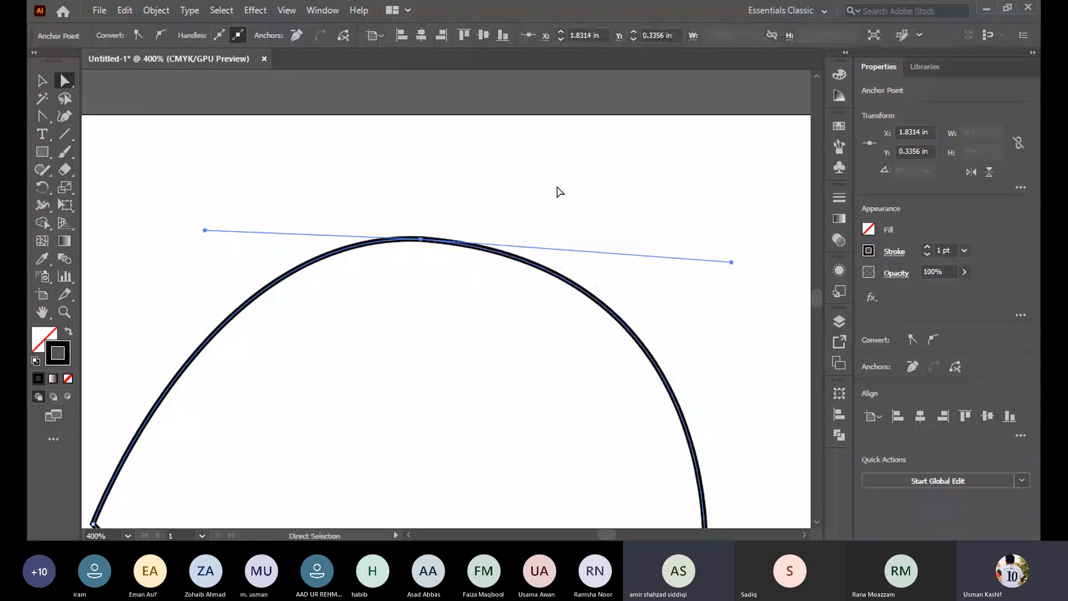
pyautogui.click(451, 220)
# Select the top, right and bottom anchor points of the curved shape
pyautogui.scroll(-5, 454, 217)
pyautogui.scroll(-5, 429, 211)
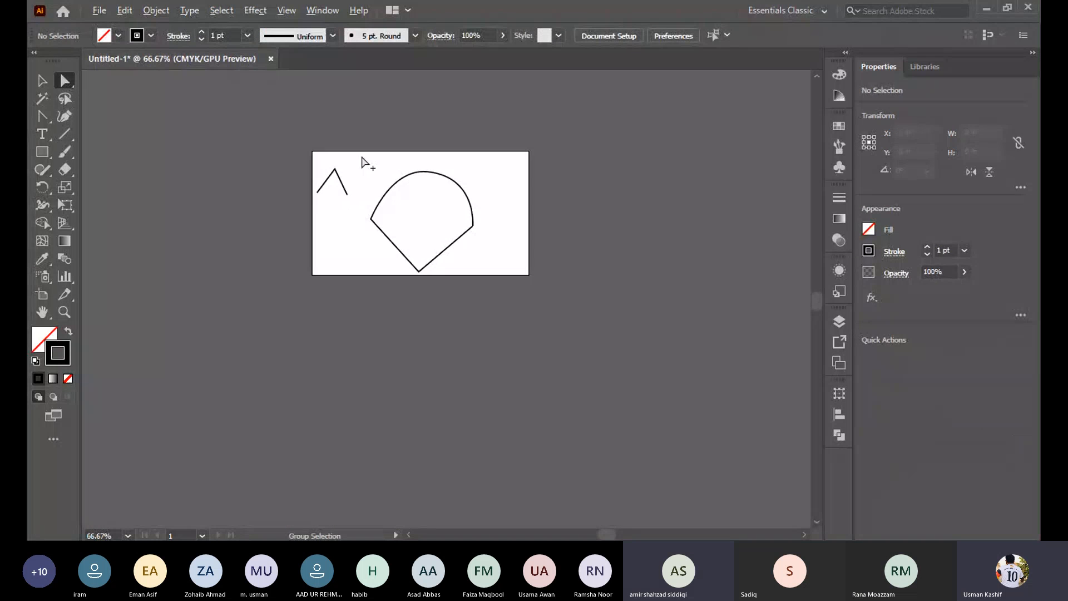
pyautogui.scroll(2, 373, 159)
pyautogui.scroll(1, 479, 181)
pyautogui.moveTo(462, 169); pyautogui.dragTo(548, 228)
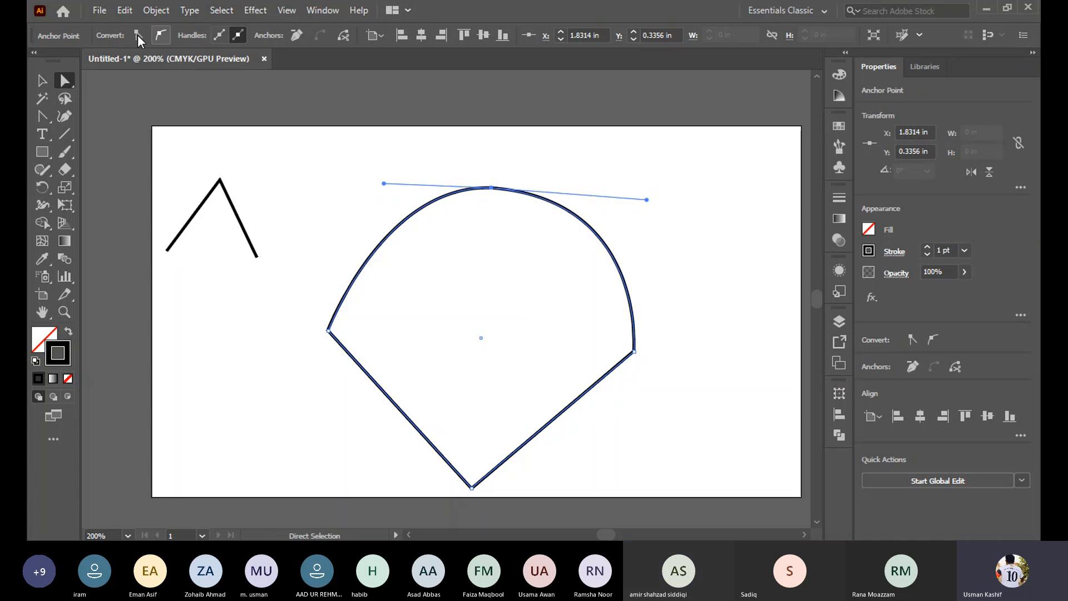
pyautogui.click(153, 12)
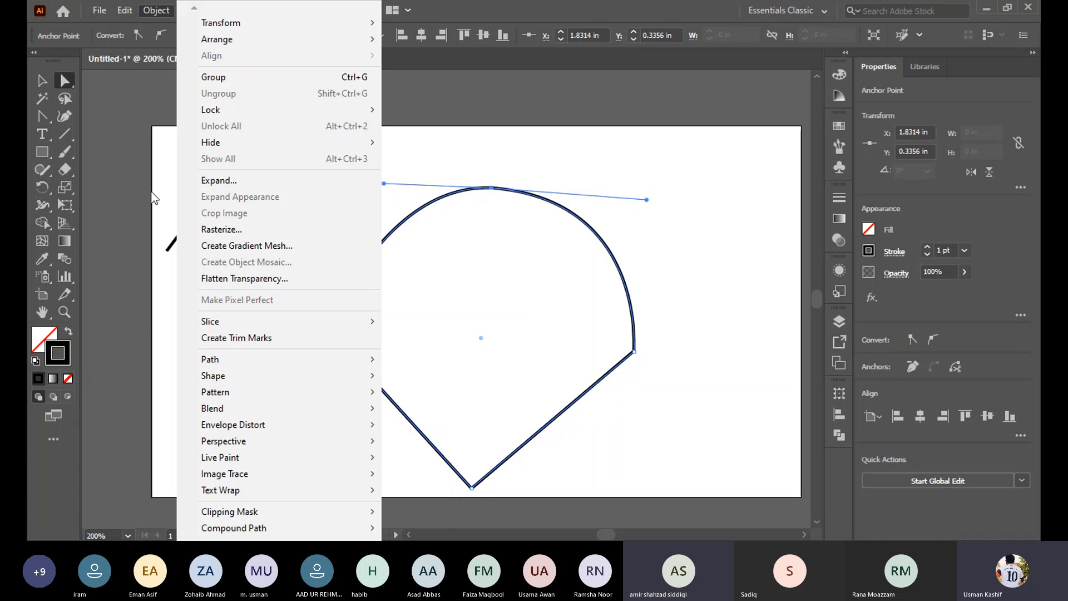
pyautogui.click(461, 276)
pyautogui.click(462, 278)
pyautogui.moveTo(330, 149); pyautogui.dragTo(690, 507)
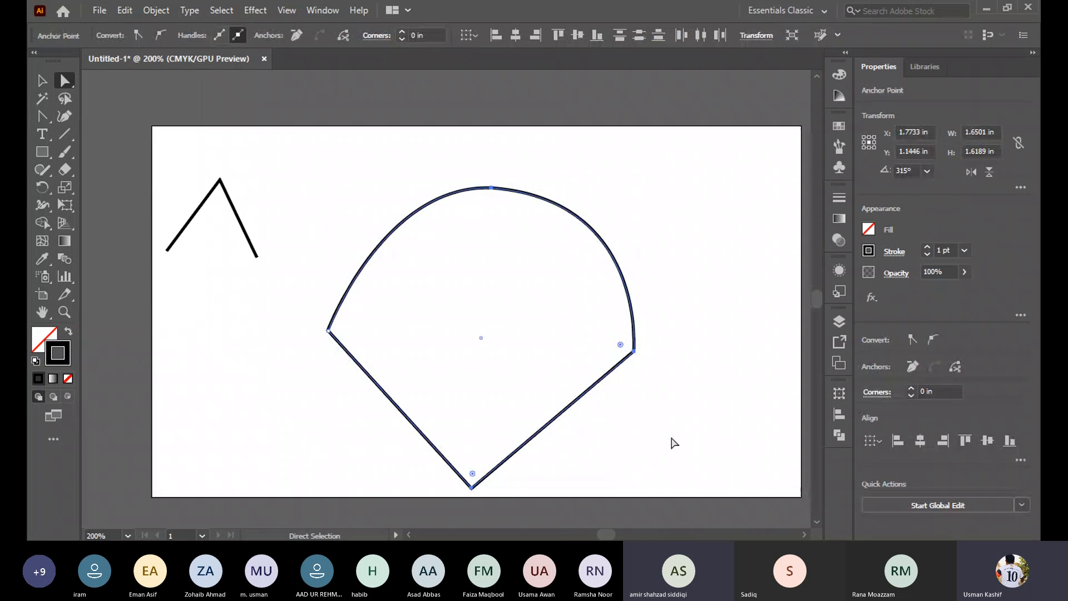
# Delete the curved shape and the open angled path beside it from the artboard
pyautogui.press('Delete')
pyautogui.moveTo(167, 168); pyautogui.dragTo(435, 408)
pyautogui.press('Delete')
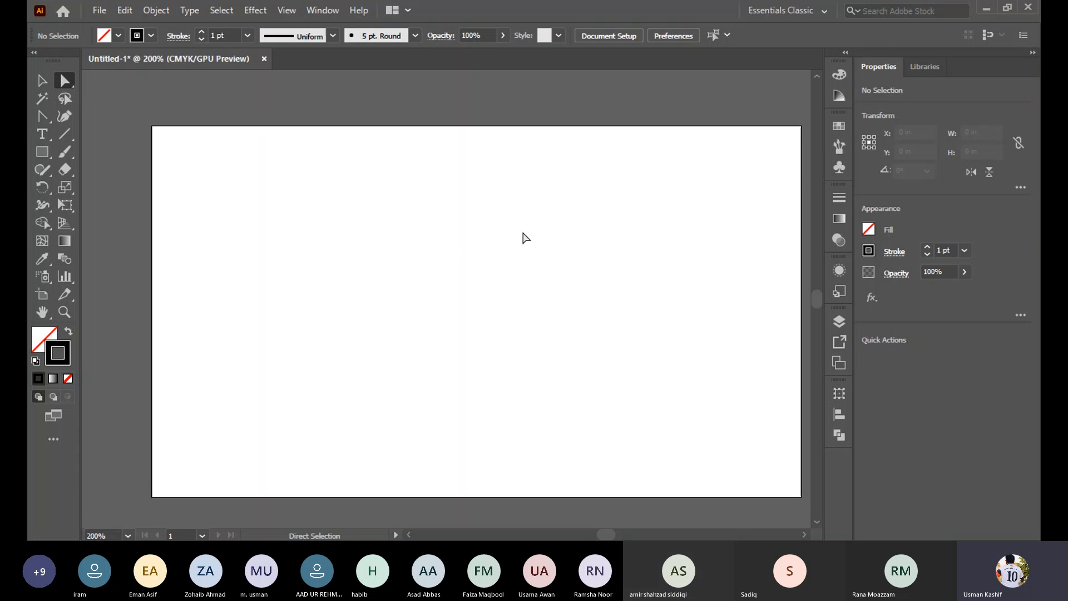
pyautogui.rightClick(367, 226)
pyautogui.click(663, 331)
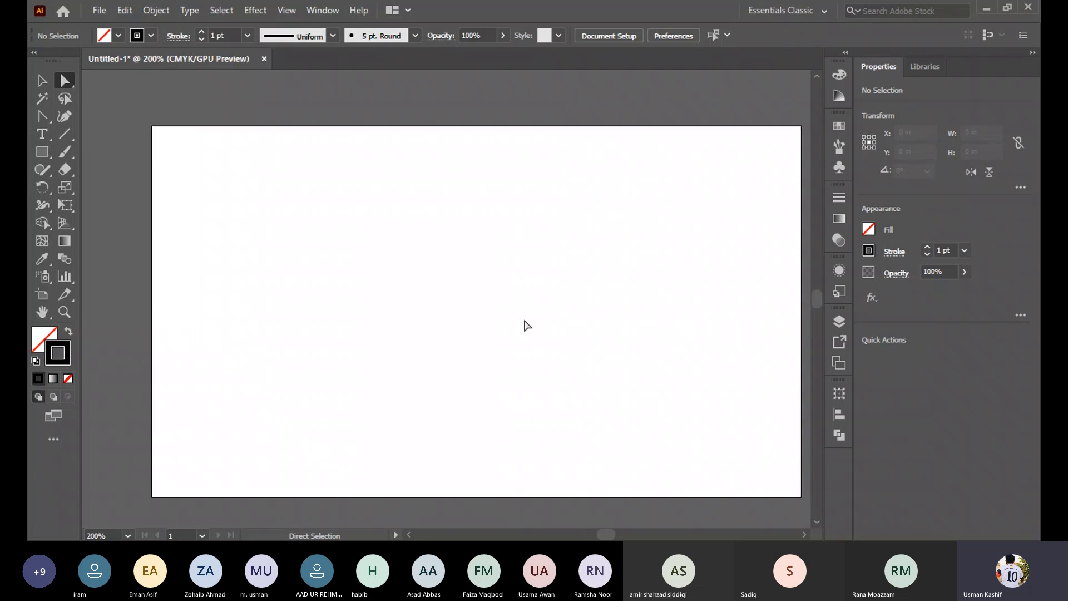
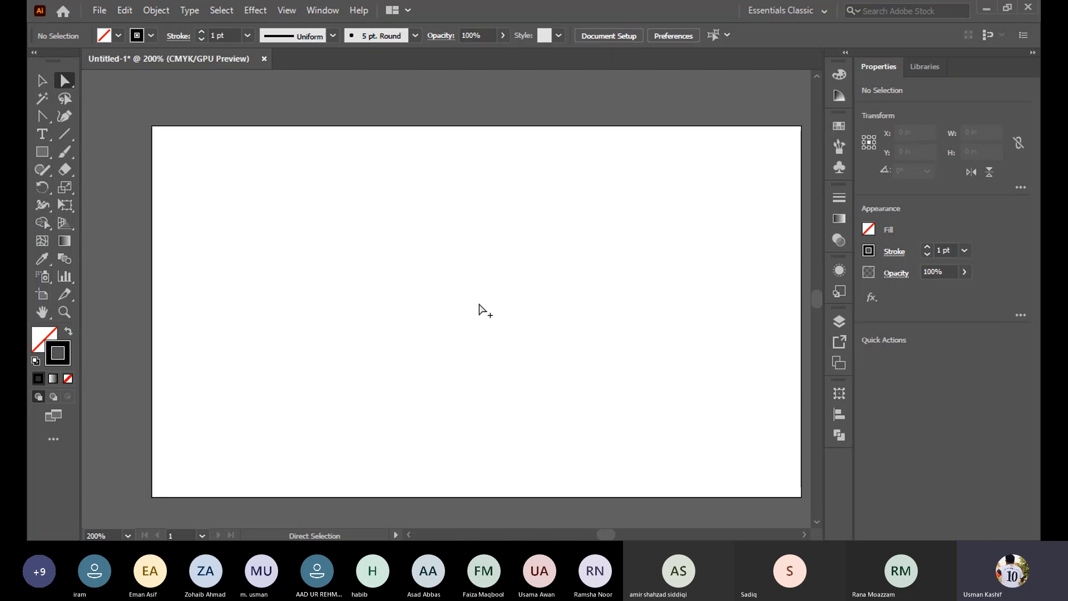
# Draw an unfilled square about 1.51 in wide on the artboard's left half and round all four corners
pyautogui.scroll(-1, 480, 308)
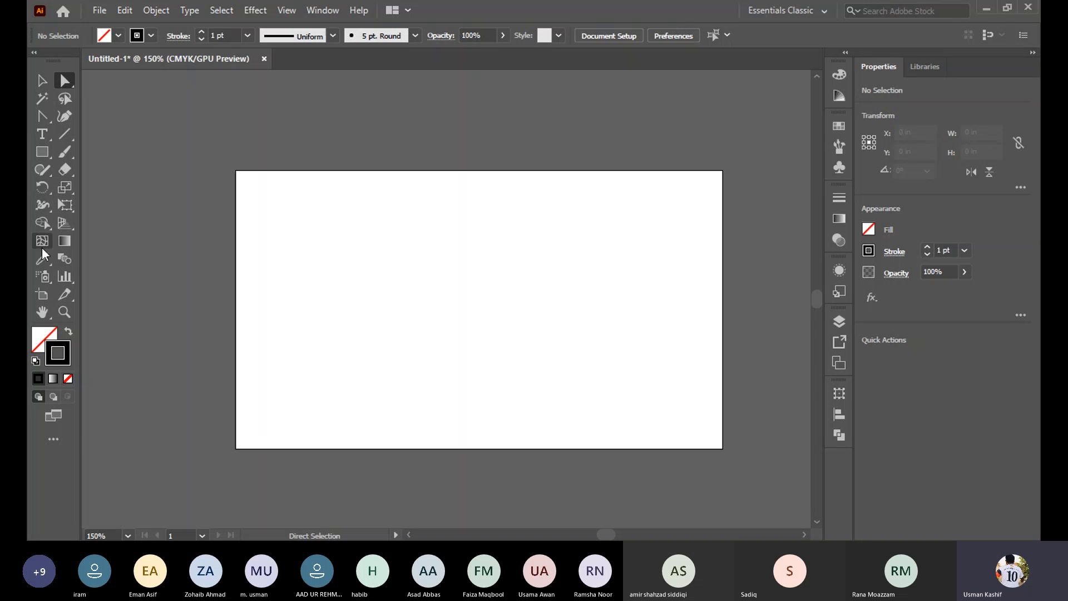
pyautogui.click(41, 152)
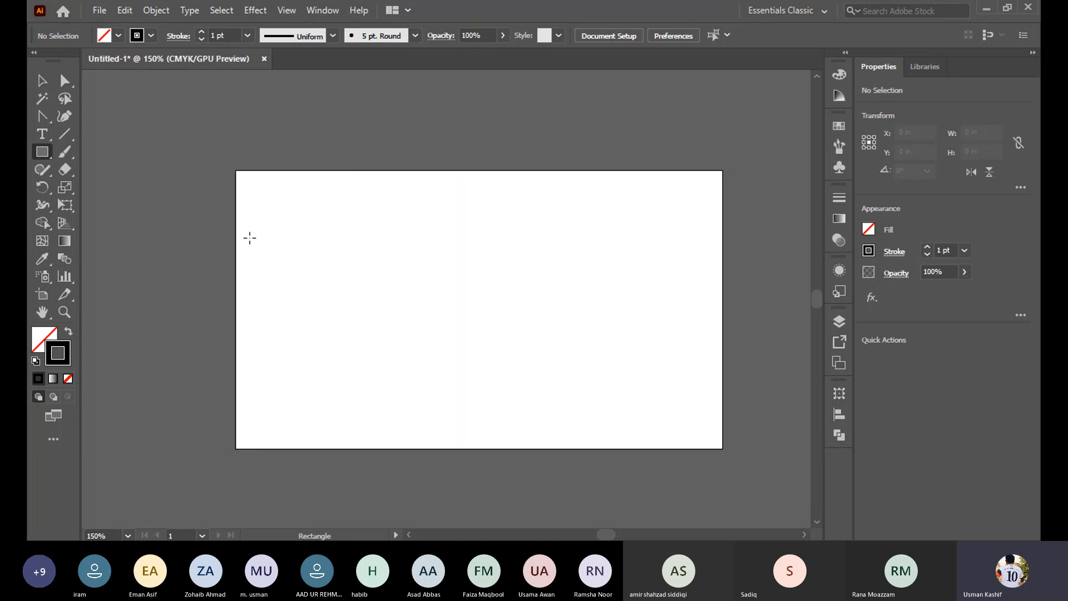
pyautogui.moveTo(278, 213); pyautogui.dragTo(490, 423)
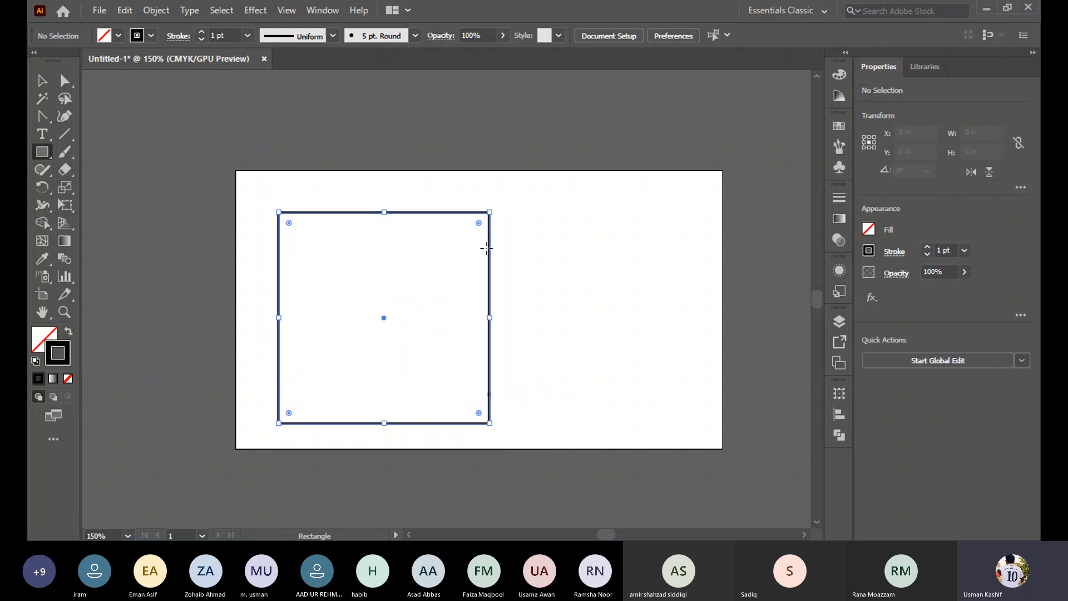
pyautogui.moveTo(478, 224); pyautogui.dragTo(439, 261)
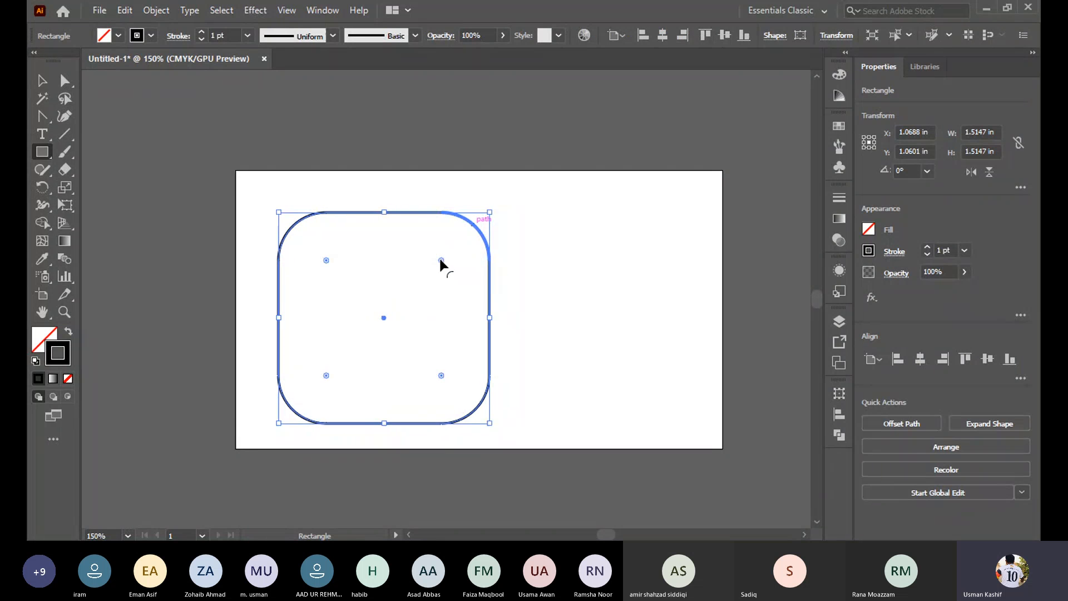
# Rotate the rounded square 45° clockwise so it stands as a diamond, and deselect it
pyautogui.click(65, 81)
pyautogui.click(42, 80)
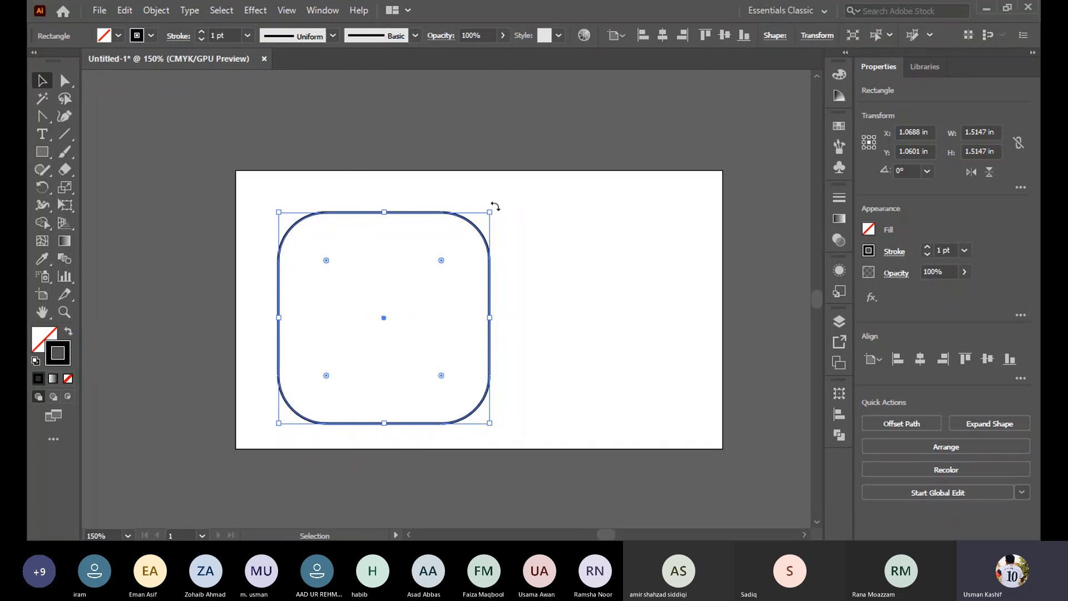
pyautogui.moveTo(494, 207); pyautogui.dragTo(579, 362)
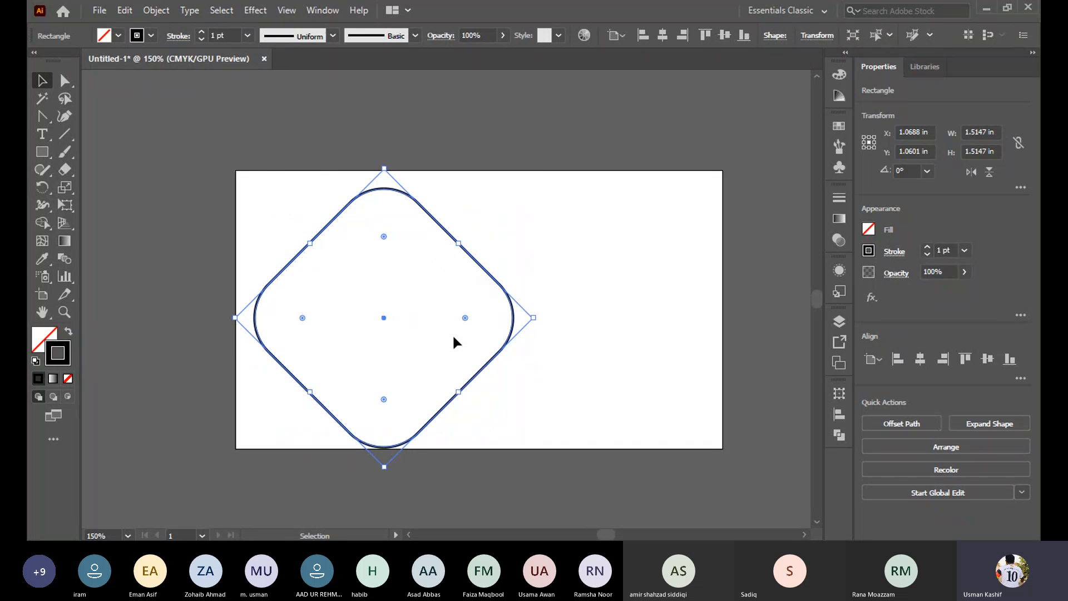
pyautogui.click(307, 339)
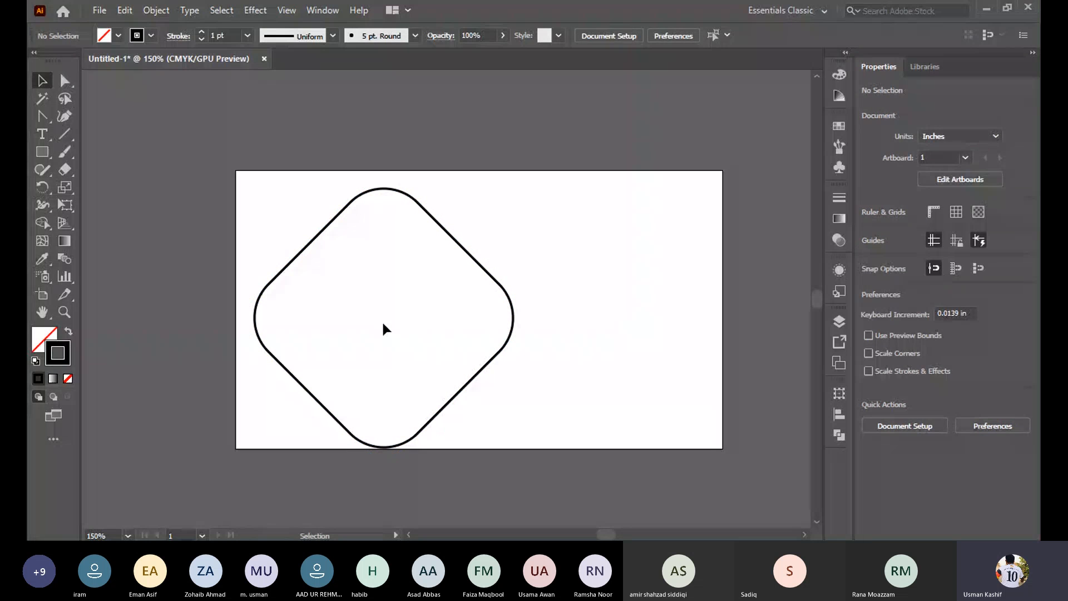
# Move the diamond onto the artboard's left edge and centre it vertically on the artboard
pyautogui.moveTo(382, 320); pyautogui.dragTo(228, 309)
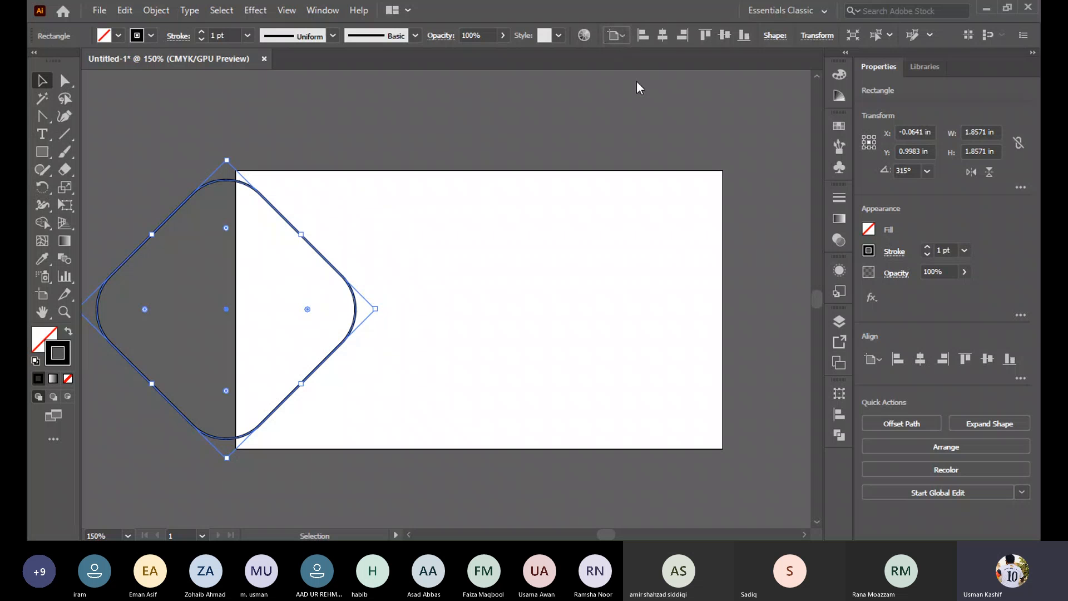
pyautogui.click(725, 40)
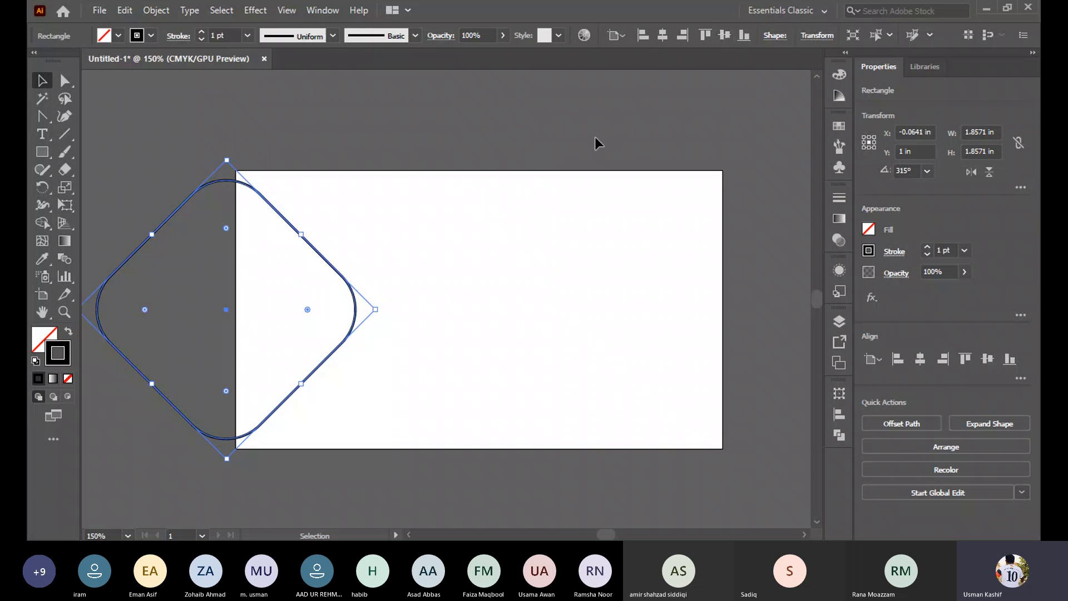
pyautogui.click(573, 204)
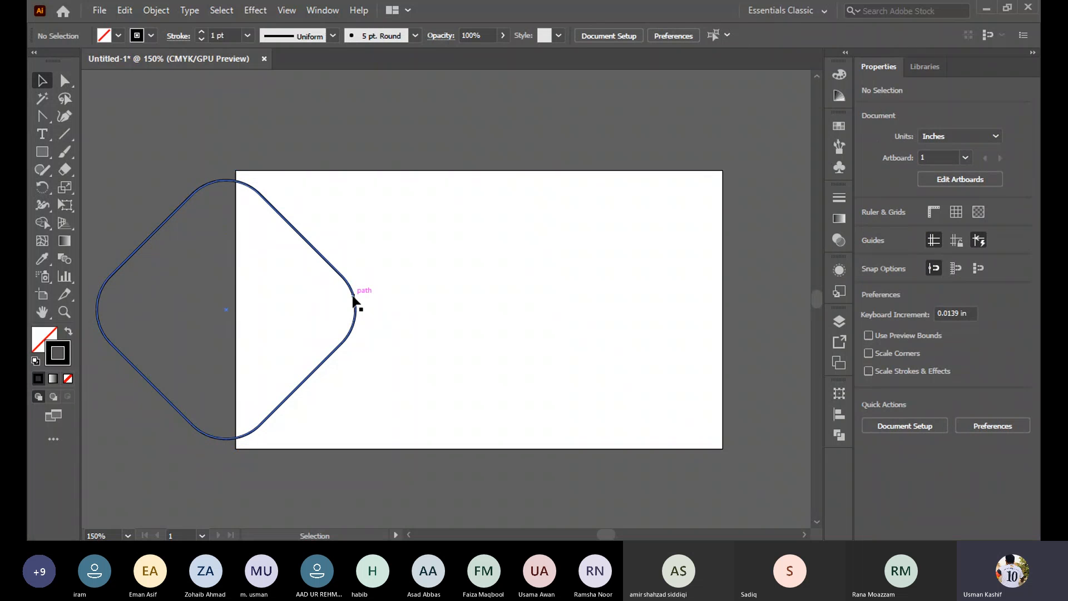
# Scale the diamond up proportionally to about 2.35 in wide and centre it vertically on the artboard again
pyautogui.click(355, 303)
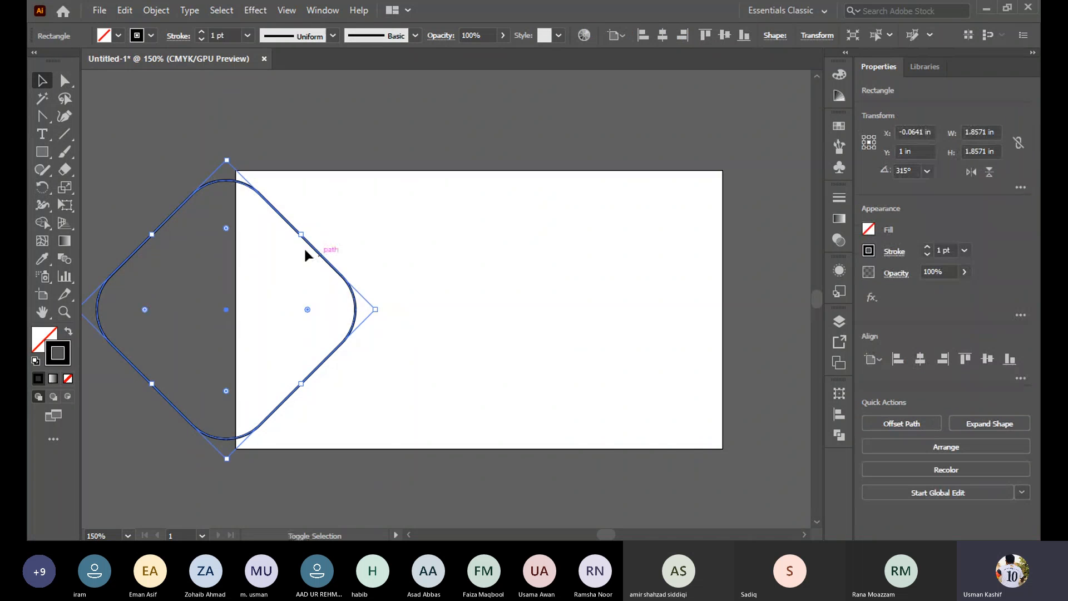
pyautogui.moveTo(302, 236); pyautogui.dragTo(345, 211)
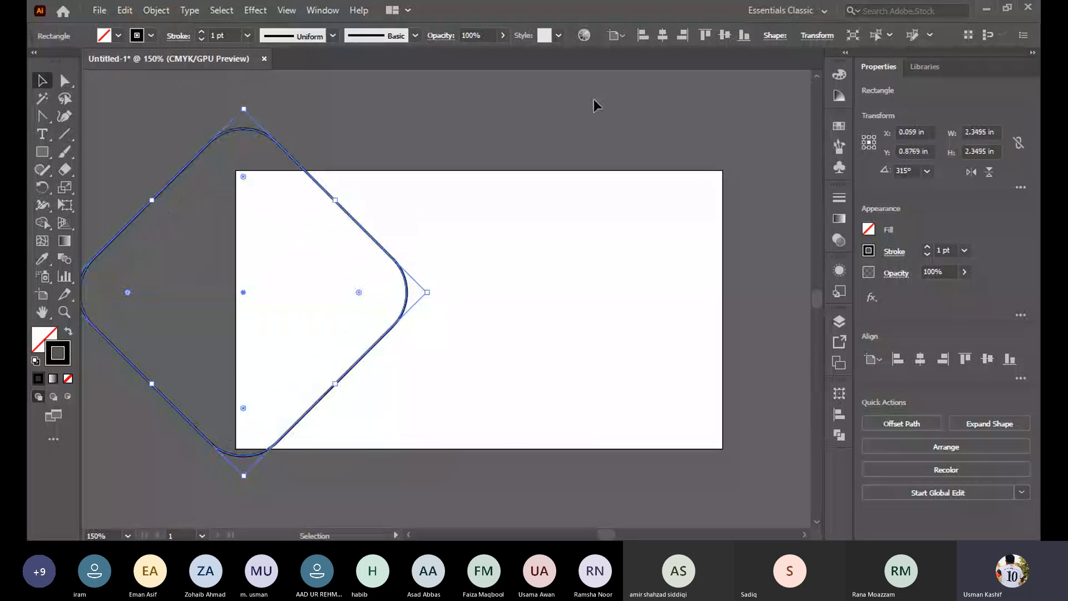
pyautogui.click(720, 39)
pyautogui.click(540, 203)
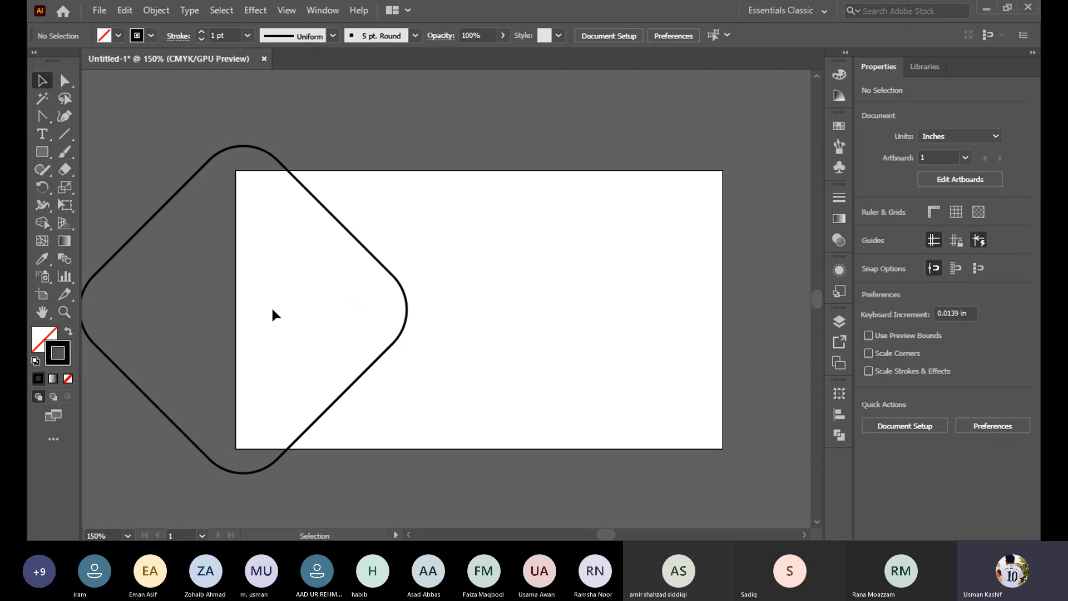
# Fill the diamond with solid black and deselect it
pyautogui.click(388, 352)
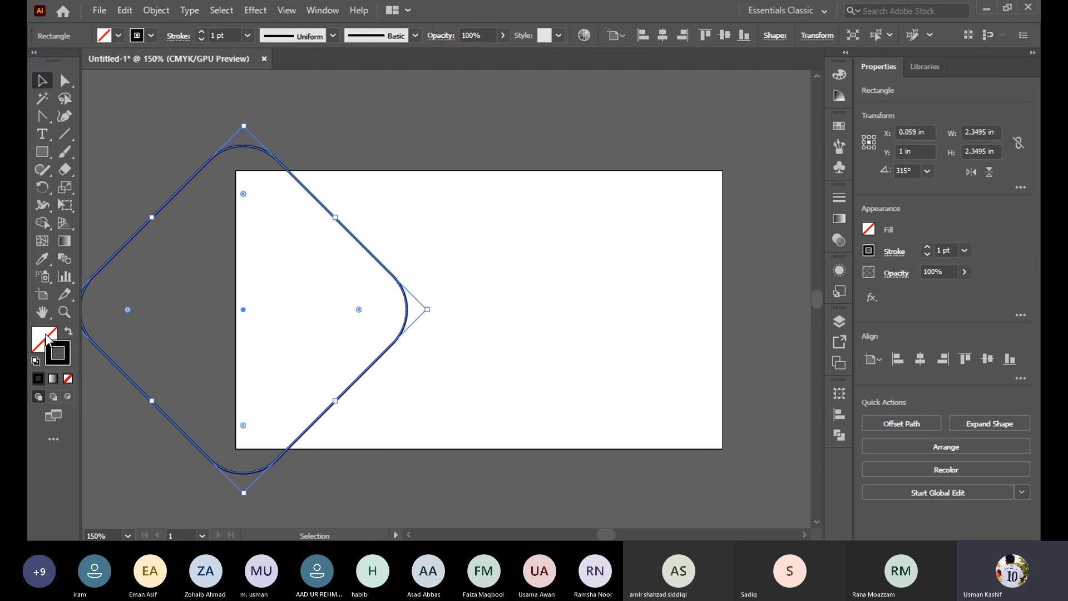
pyautogui.click(50, 350)
pyautogui.click(38, 379)
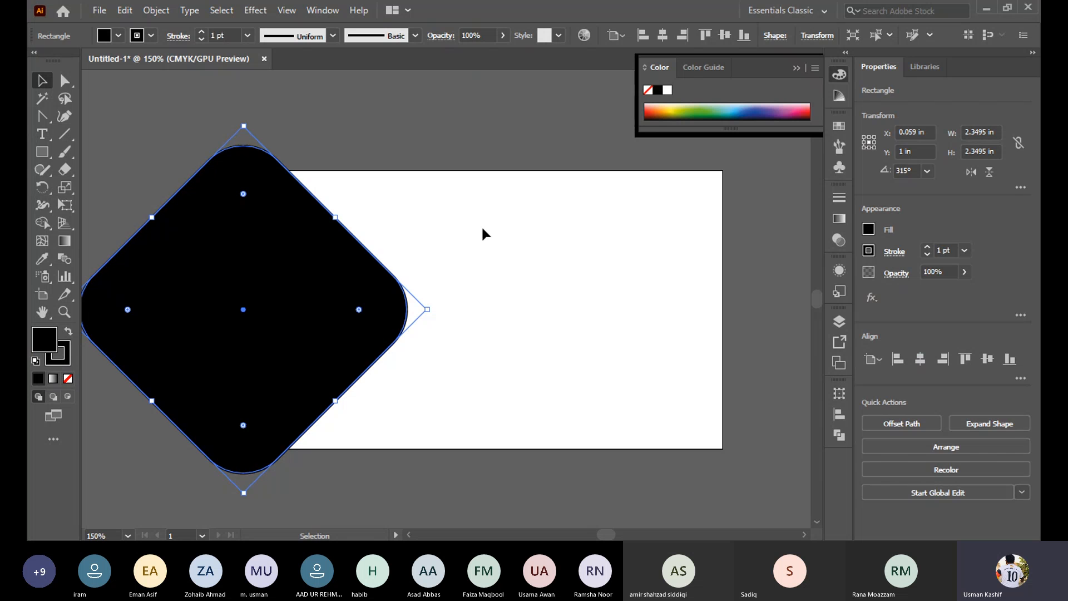
pyautogui.click(453, 233)
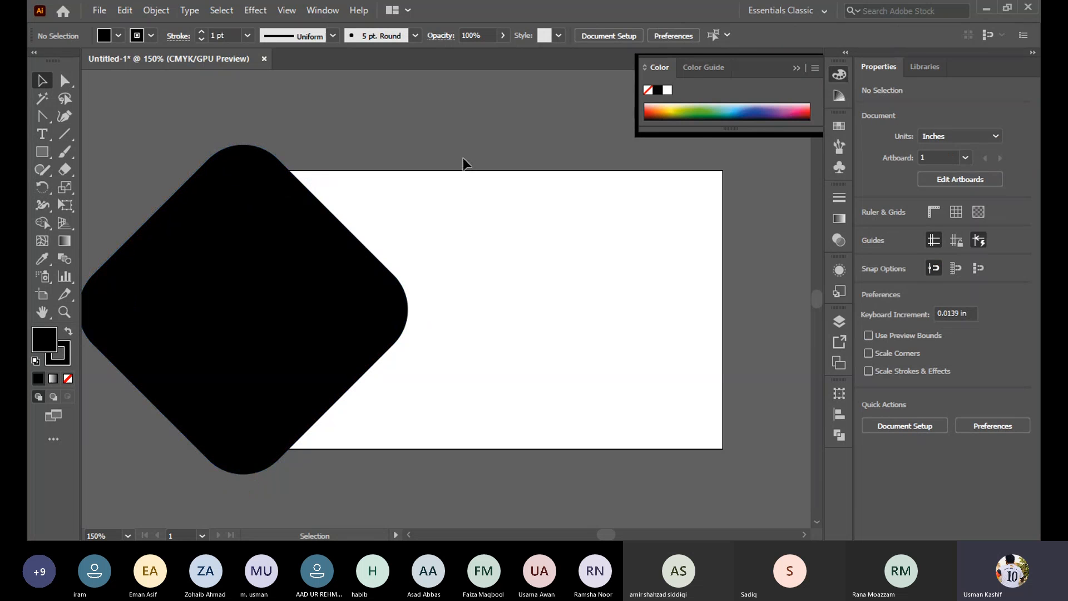
pyautogui.click(838, 73)
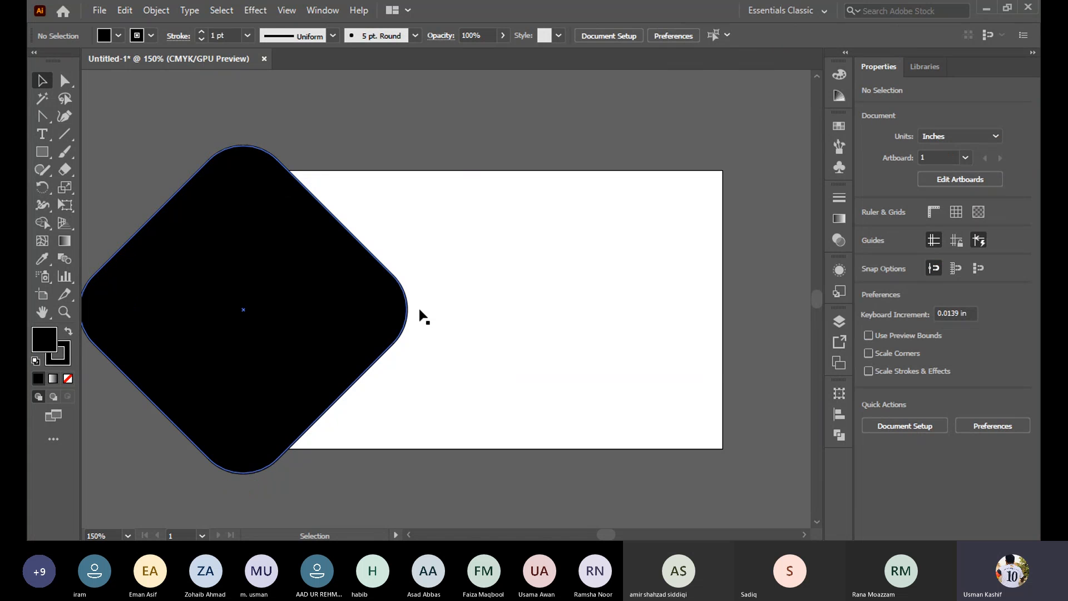
# Duplicate the black diamond straight across to the artboard's right edge
pyautogui.scroll(-1, 473, 315)
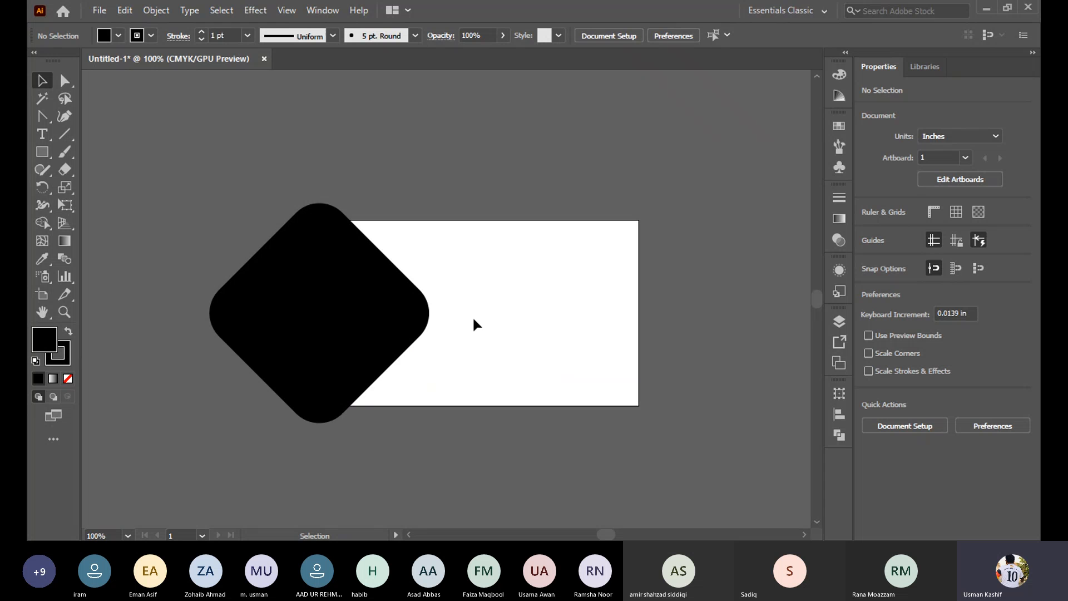
pyautogui.moveTo(309, 375); pyautogui.dragTo(606, 372)
pyautogui.click(729, 416)
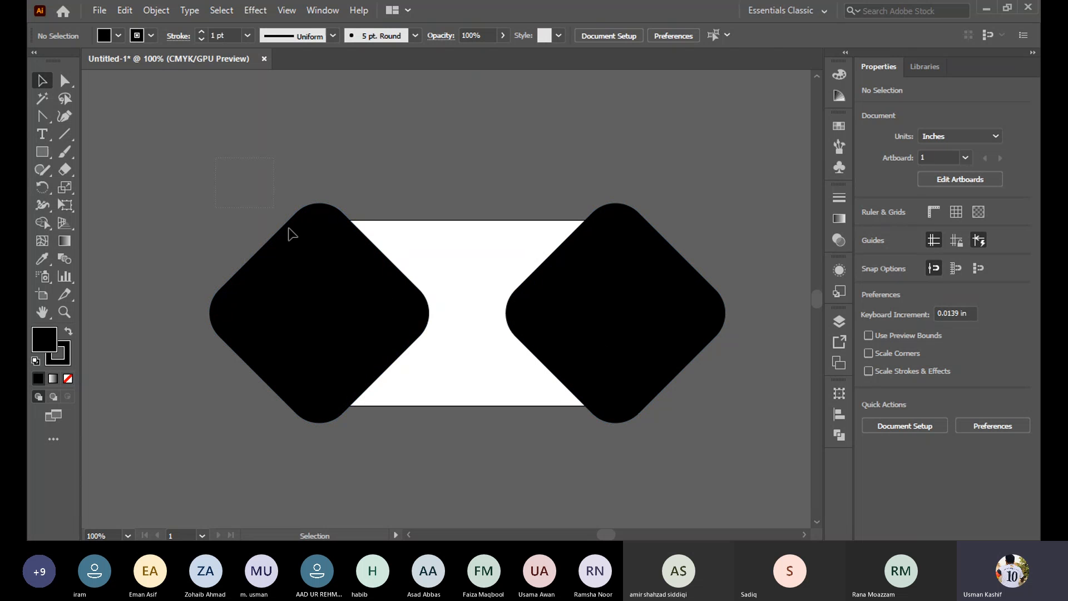
pyautogui.click(361, 348)
pyautogui.click(527, 447)
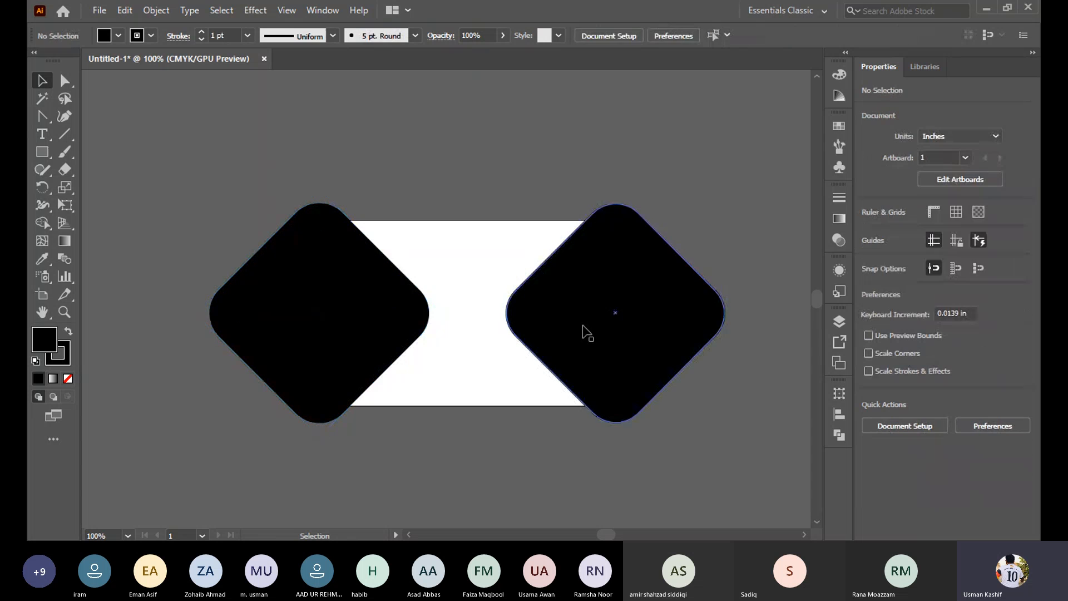
pyautogui.click(588, 332)
pyautogui.click(669, 387)
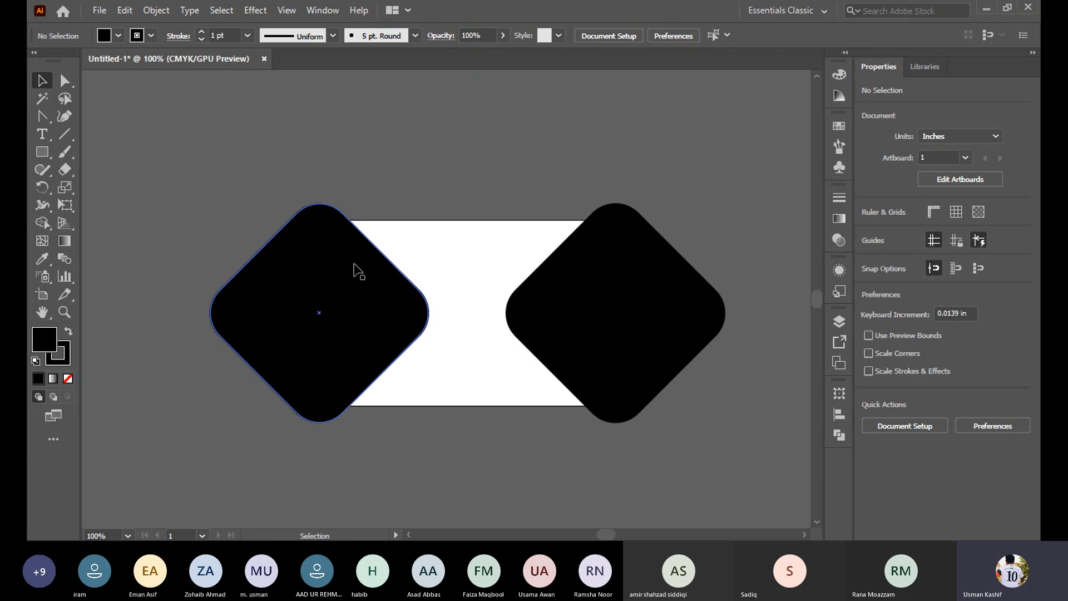
# Expand Layer 1 and hide both of its rectangle objects to clear the artboard view
pyautogui.click(839, 321)
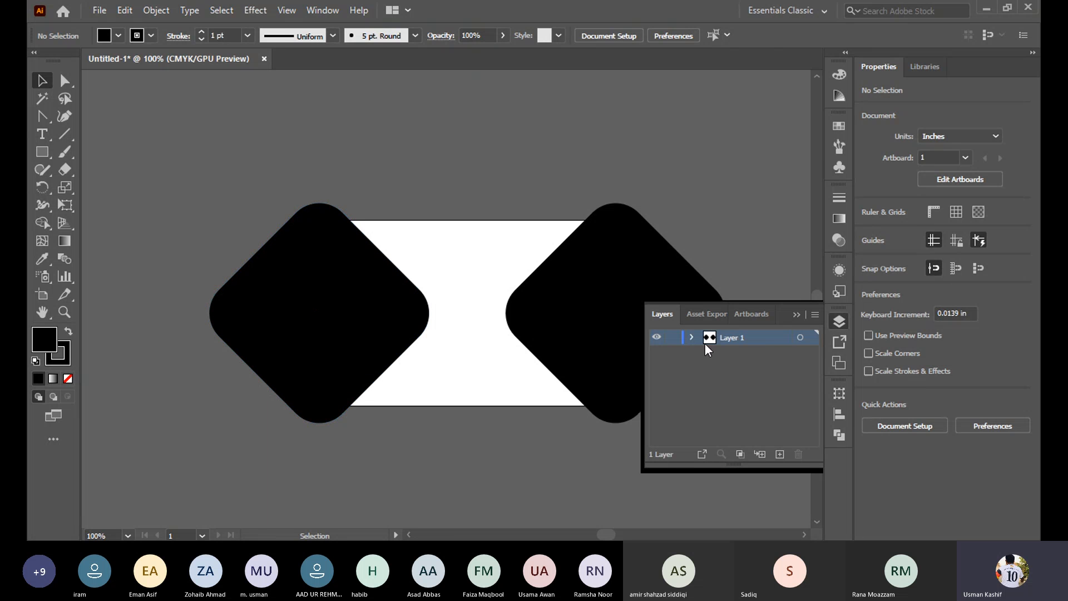
pyautogui.click(658, 337)
pyautogui.click(658, 339)
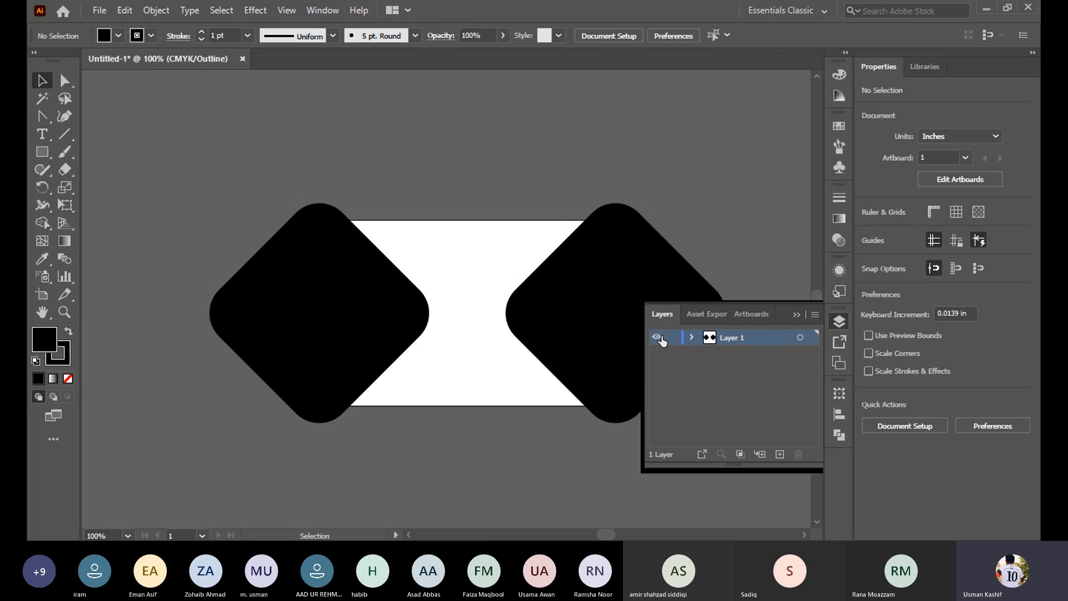
pyautogui.click(692, 338)
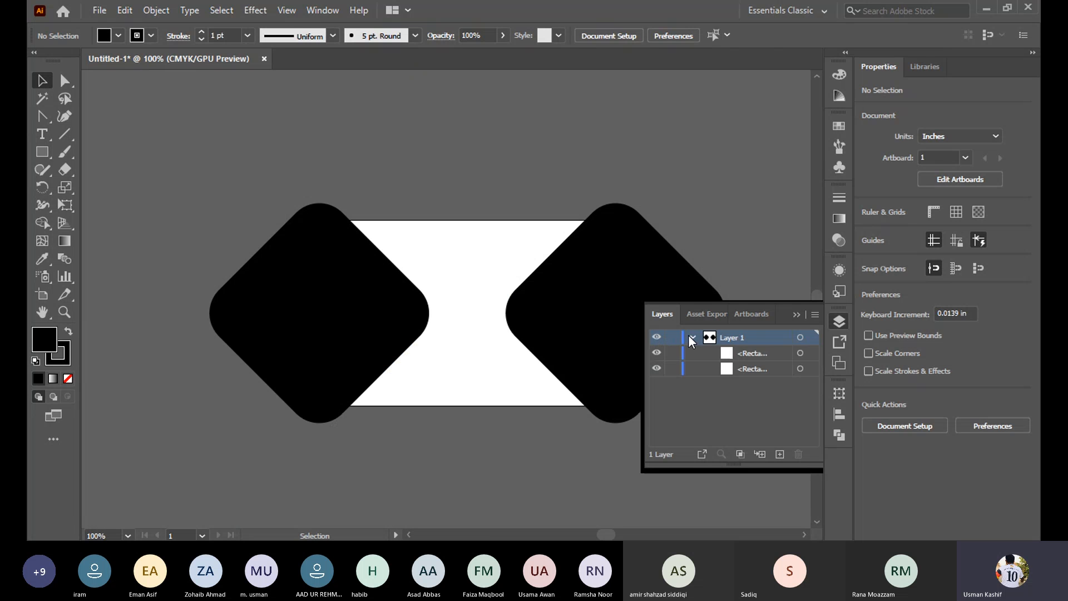
pyautogui.click(657, 353)
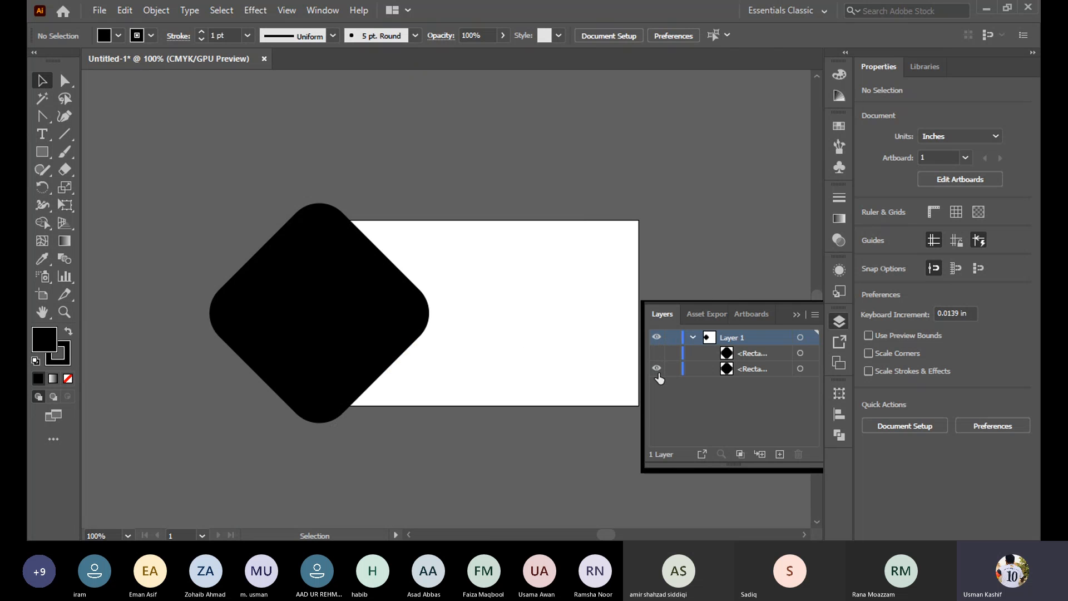
pyautogui.click(657, 369)
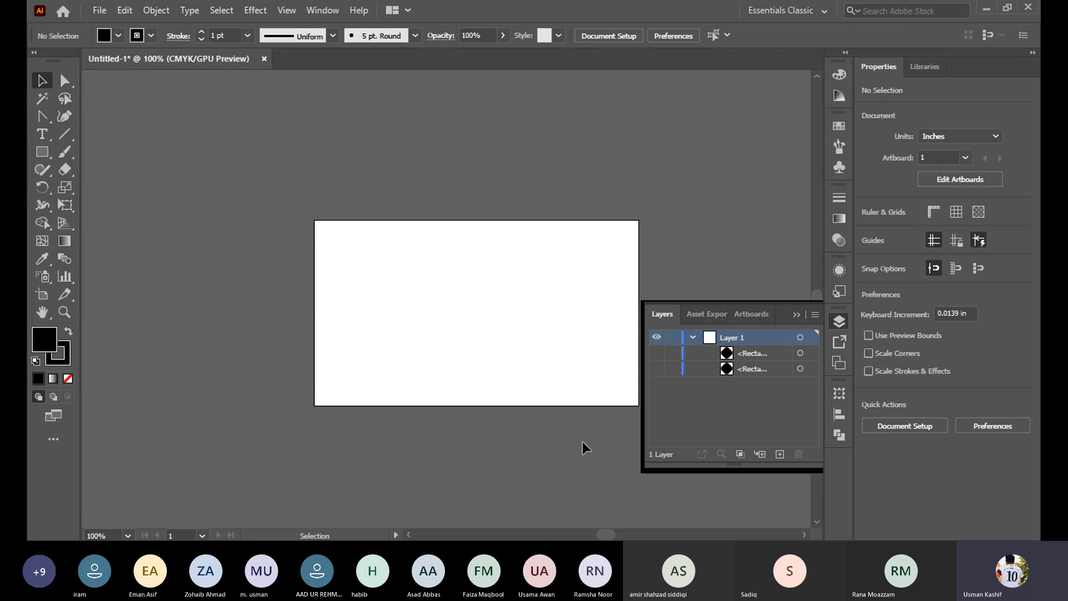
pyautogui.click(795, 314)
# Draw a rectangle about 1.93 by 1.27 in near the middle of the artboard and remove its fill
pyautogui.scroll(2, 555, 338)
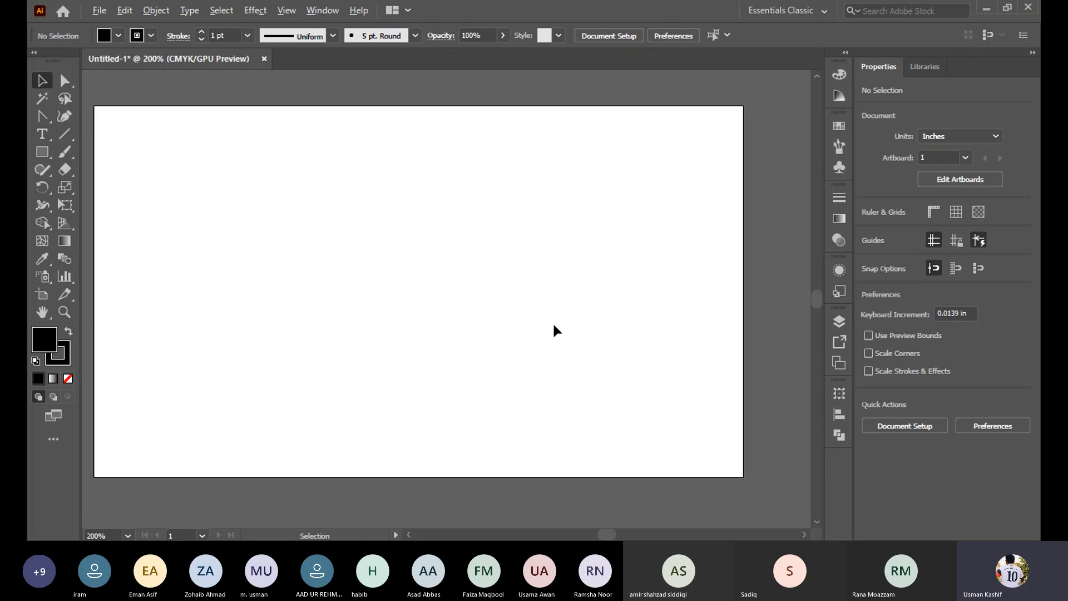
pyautogui.scroll(-1, 553, 329)
pyautogui.click(48, 153)
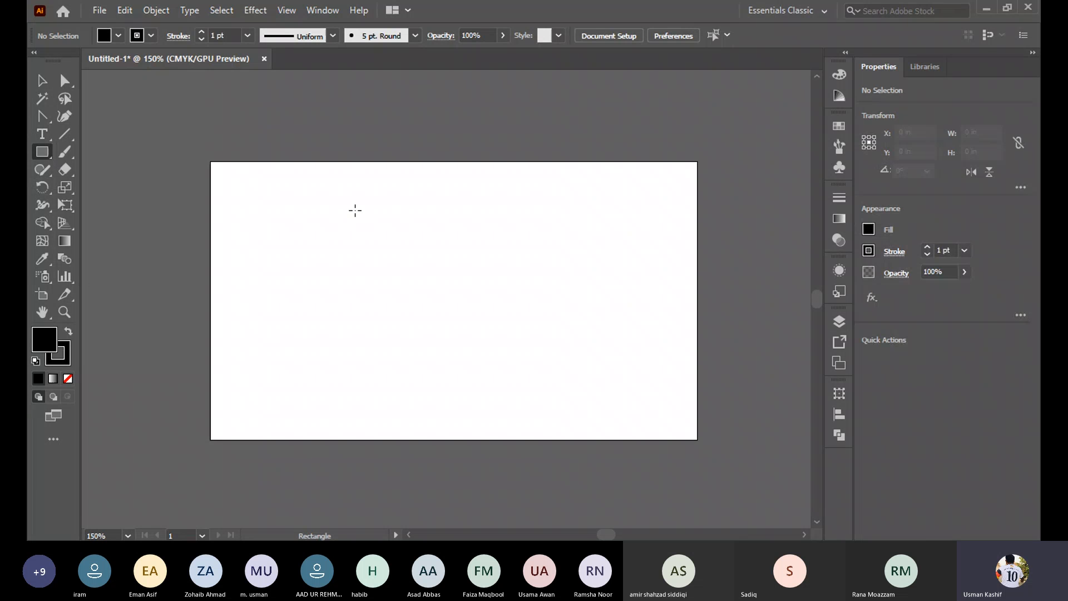
pyautogui.moveTo(319, 198); pyautogui.dragTo(588, 375)
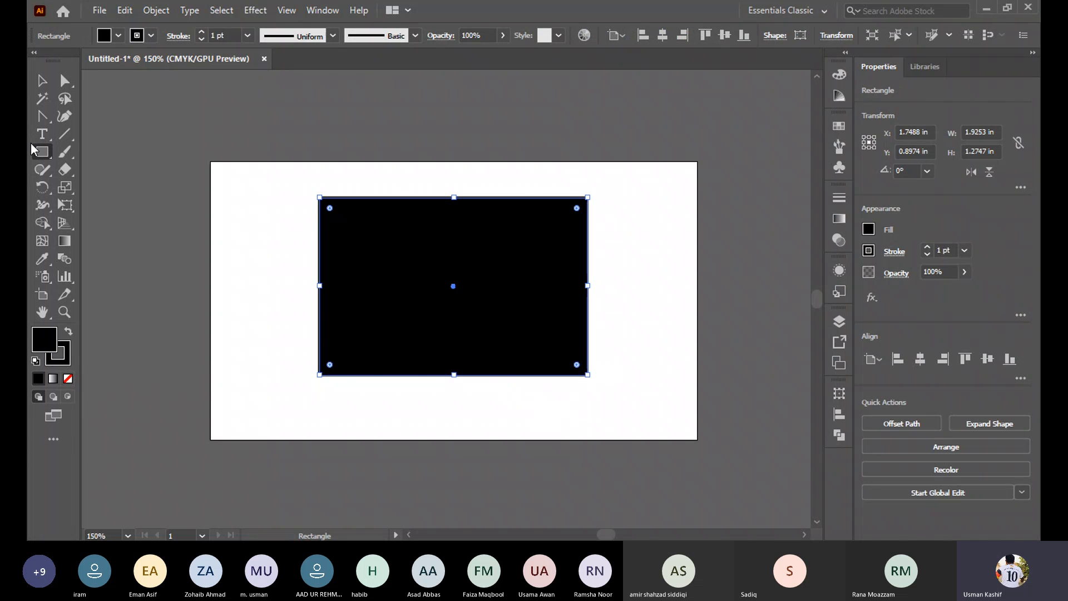
pyautogui.click(68, 379)
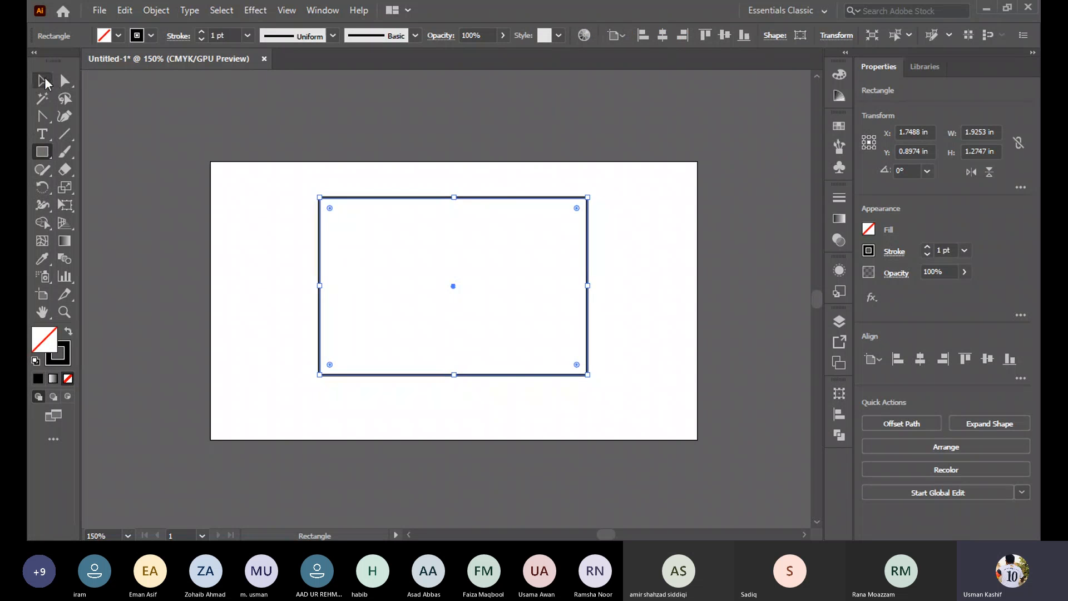
# Move the unfilled rectangle about 0.35 in left and 0.12 in up, and deselect it
pyautogui.click(42, 80)
pyautogui.moveTo(486, 276); pyautogui.dragTo(447, 250)
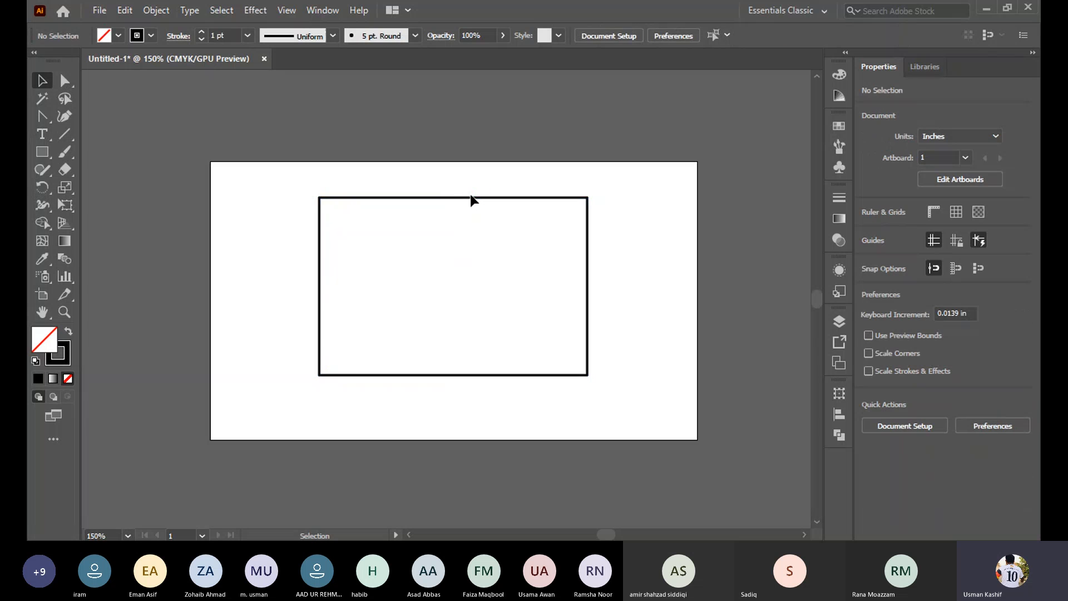
pyautogui.moveTo(455, 196); pyautogui.dragTo(422, 179)
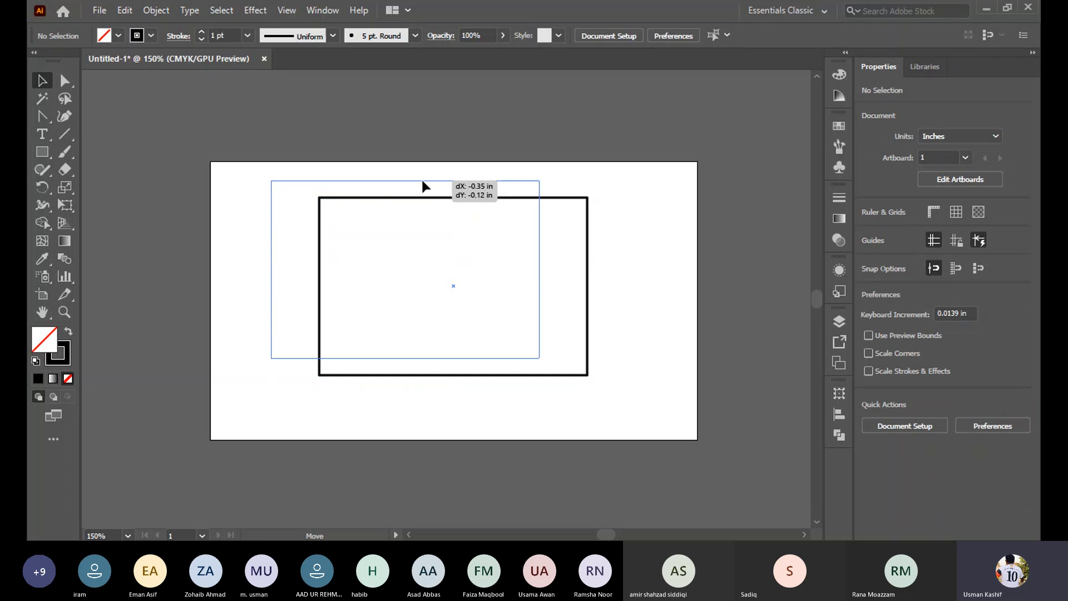
pyautogui.click(610, 358)
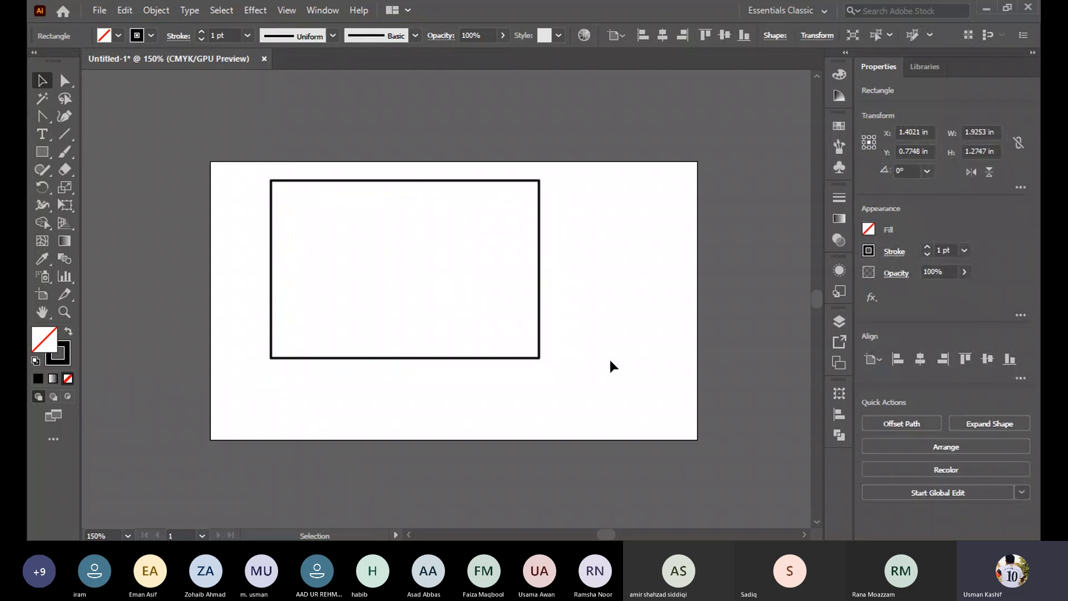
# Draw an unfilled circle about 0.91 in across, centre it on the midpoint of the rectangle's right edge, and deselect it
pyautogui.click(42, 169)
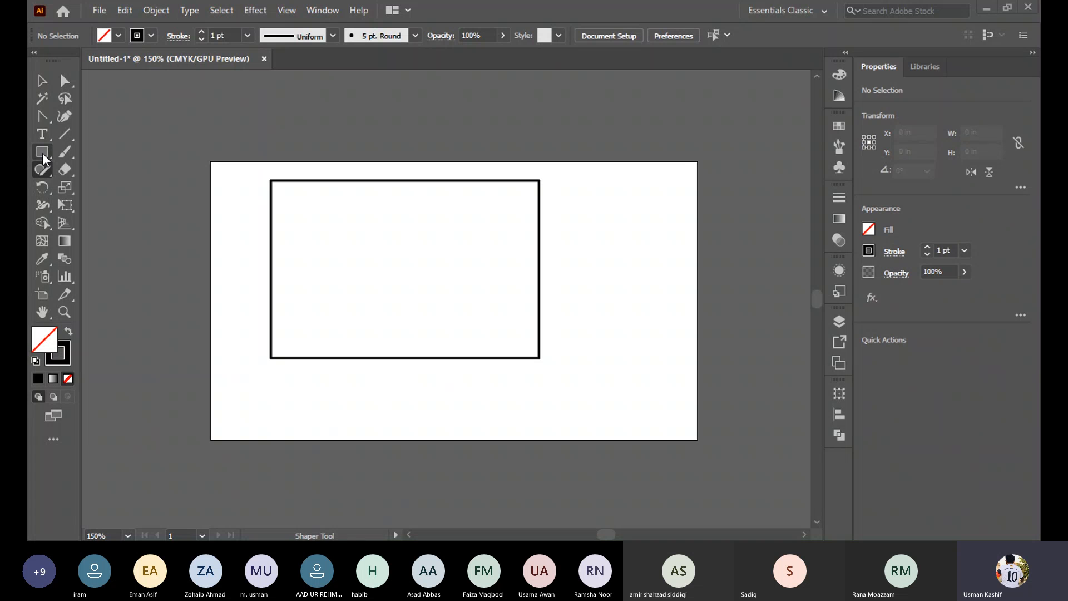
pyautogui.click(42, 154)
pyautogui.press('l')
pyautogui.moveTo(352, 337); pyautogui.dragTo(480, 404)
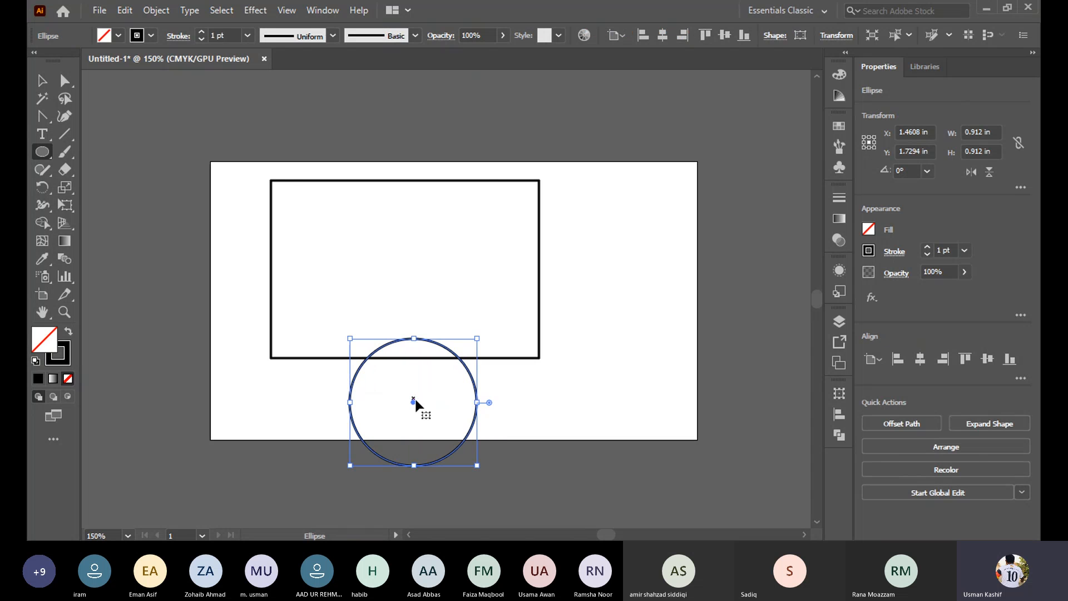
pyautogui.moveTo(413, 401); pyautogui.dragTo(542, 269)
pyautogui.click(41, 80)
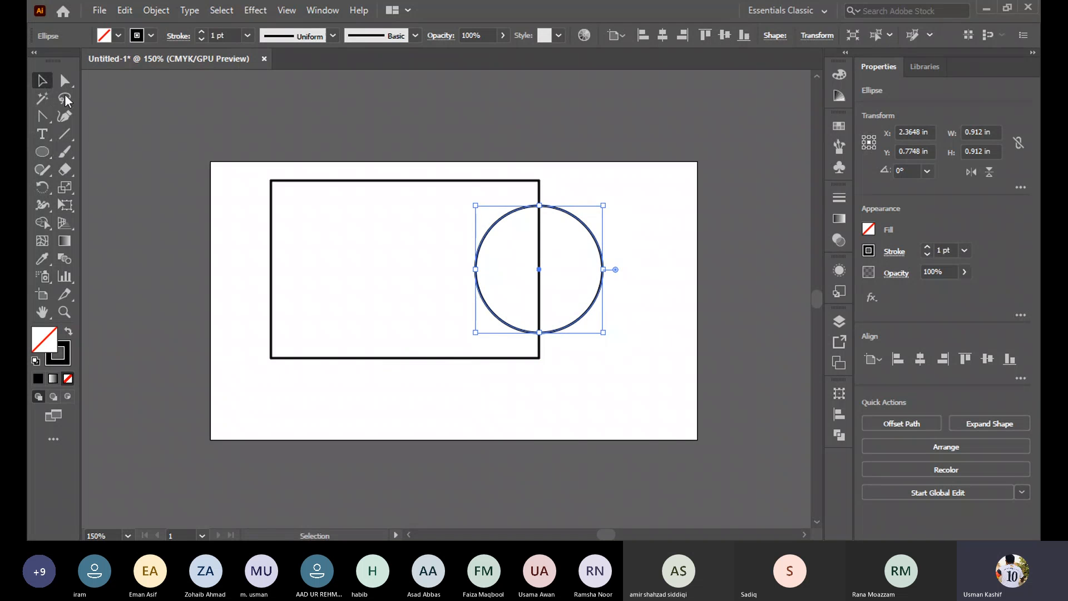
pyautogui.click(656, 362)
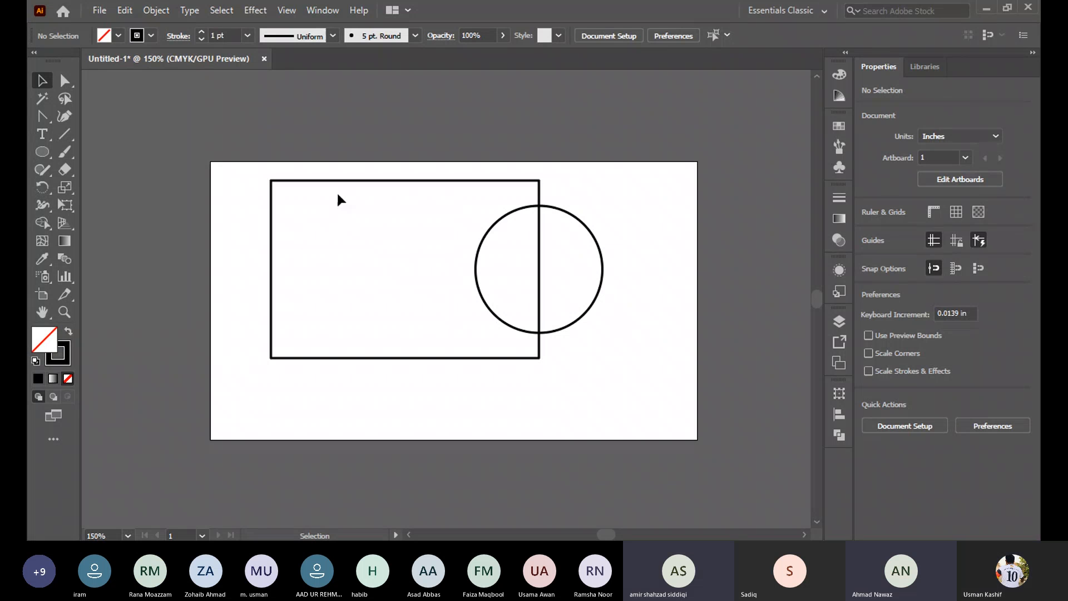
# Select the rectangle and the circle overlapping its right edge and merge them into one outline with Shape Builder
pyautogui.click(349, 180)
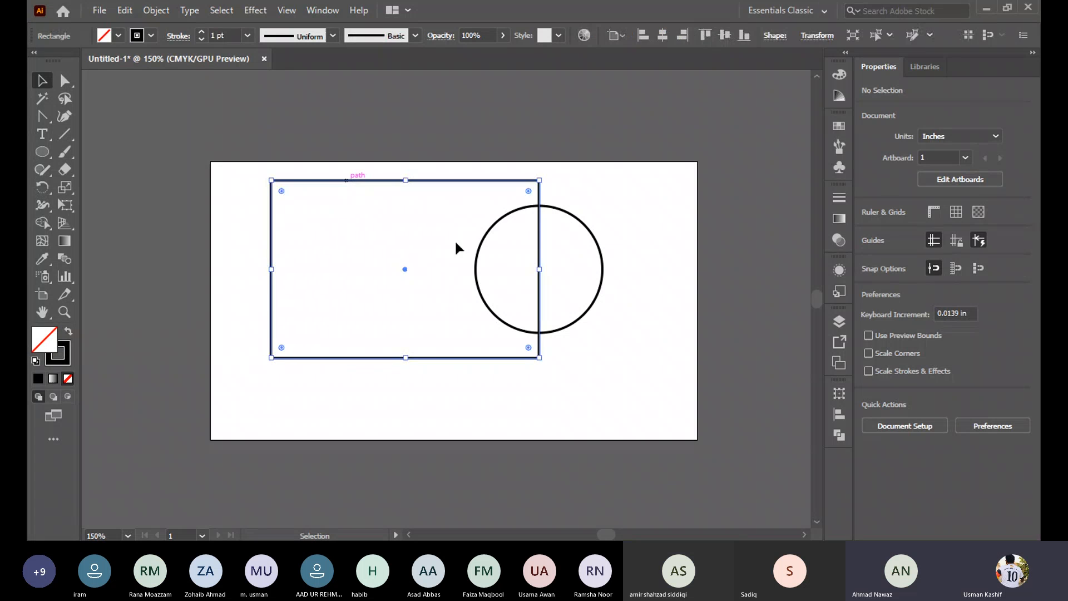
pyautogui.click(604, 268)
pyautogui.click(633, 359)
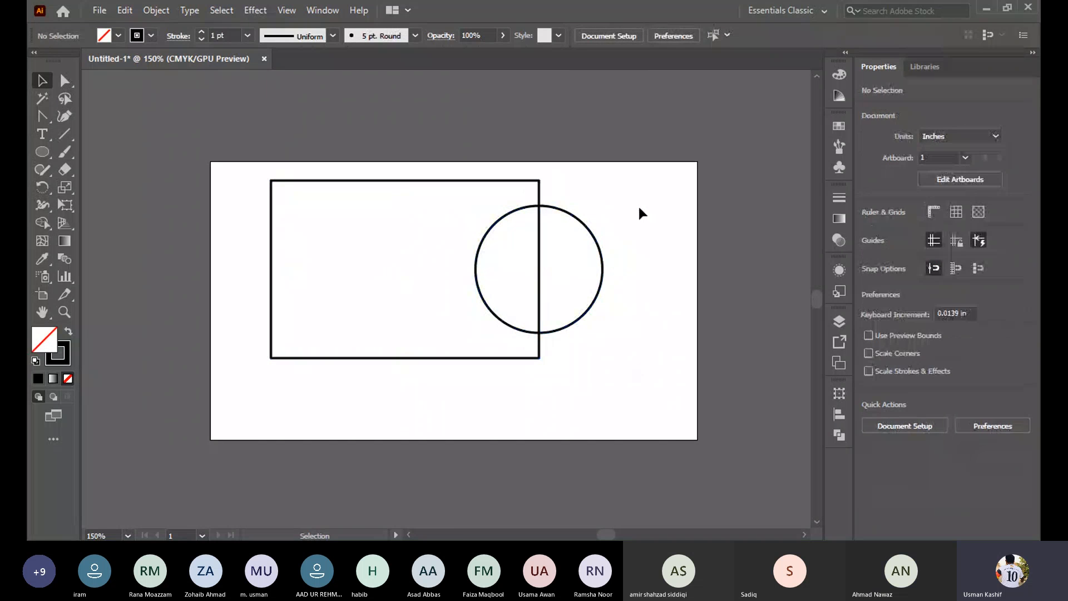
pyautogui.moveTo(639, 210); pyautogui.dragTo(487, 267)
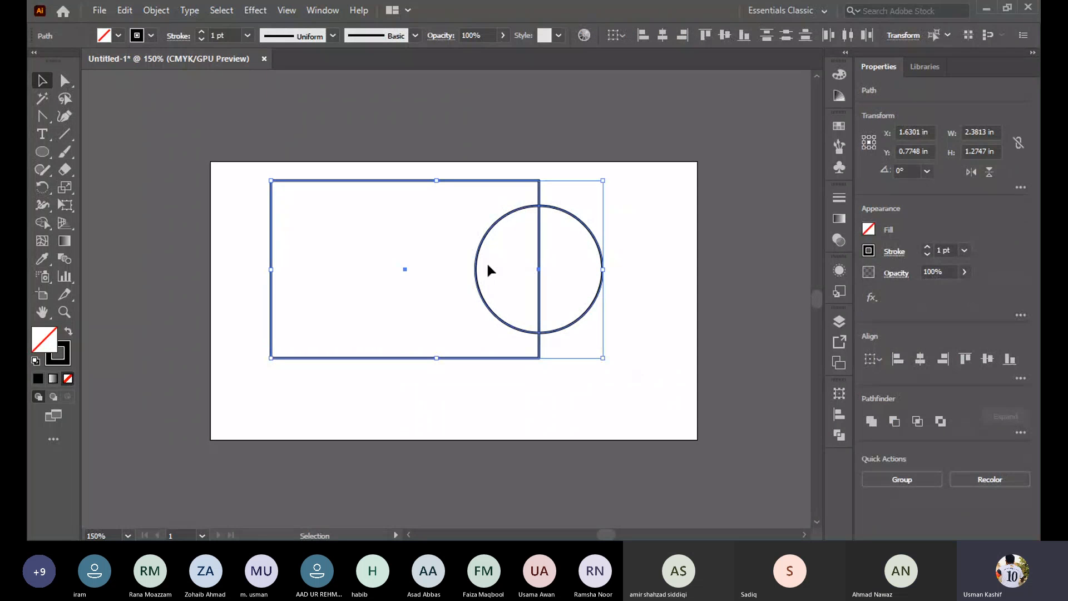
pyautogui.click(38, 220)
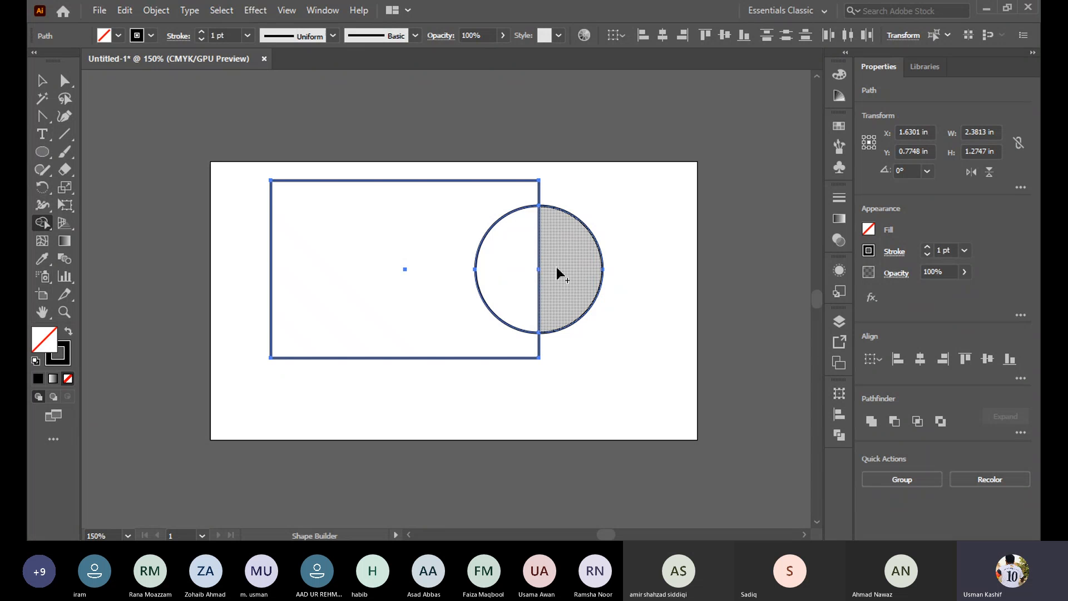
pyautogui.click(435, 274)
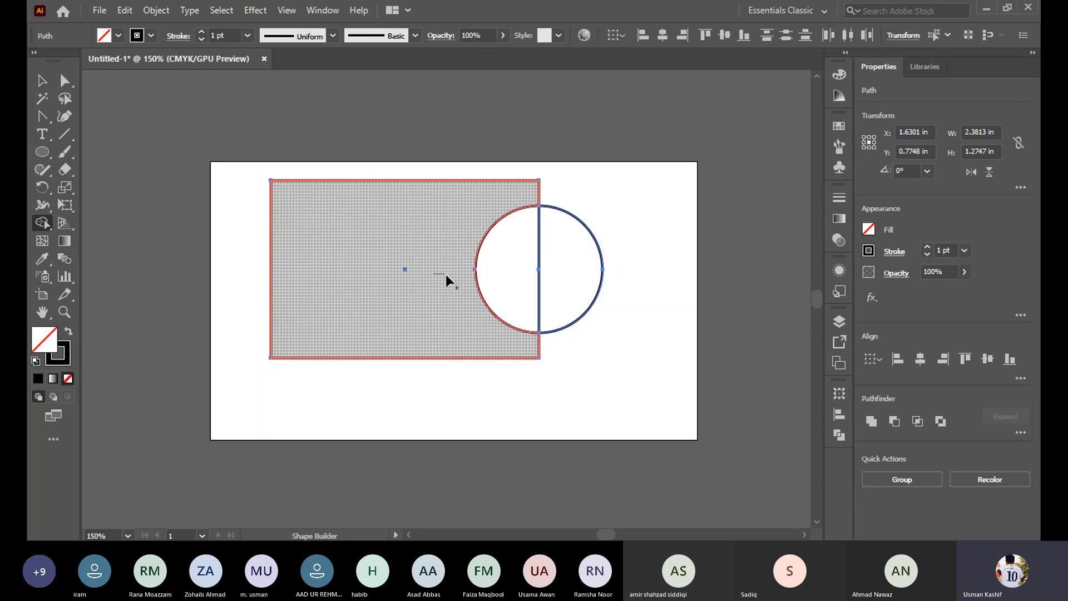
pyautogui.moveTo(445, 275); pyautogui.dragTo(585, 269)
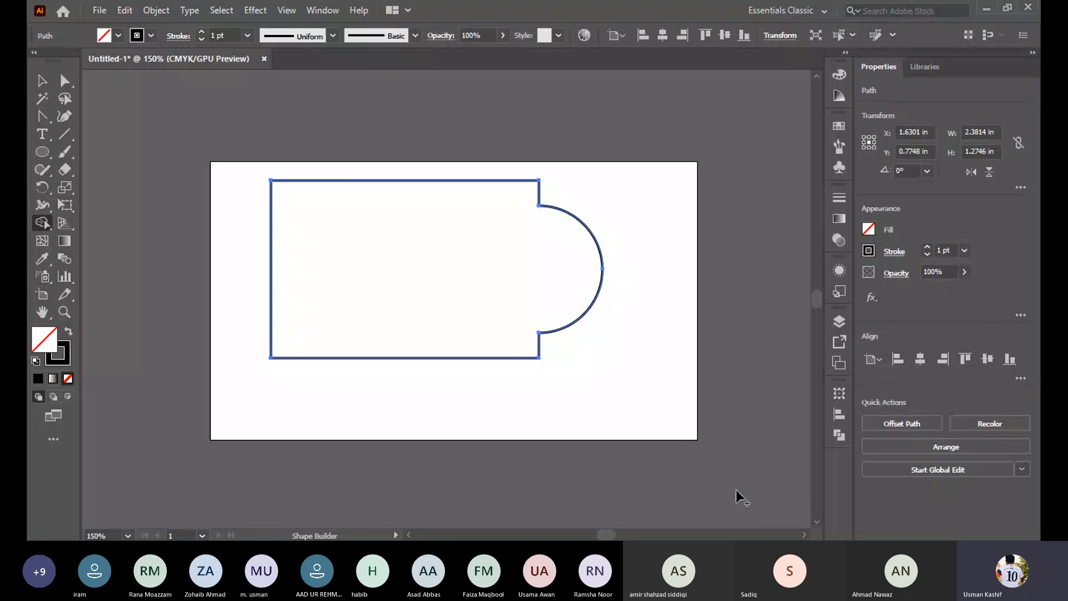
# Undo the merge and the circle's move onto the rectangle's right edge
pyautogui.hotkey('ctrl', 'z')
pyautogui.hotkey('ctrl', 'z')
pyautogui.hotkey('ctrl', 'z')
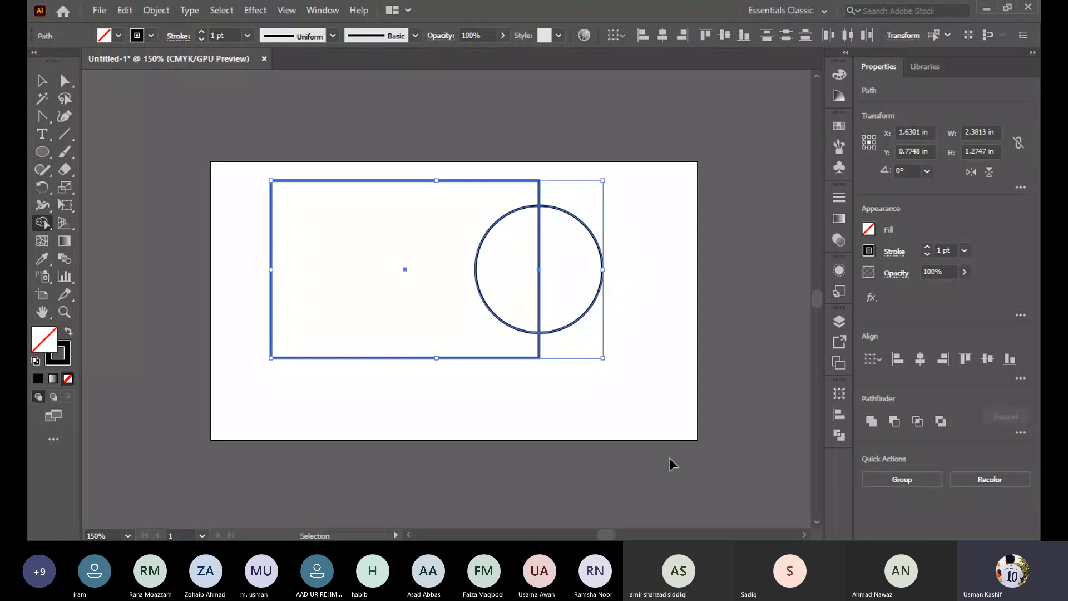
# Select the rectangle and the circle across its bottom edge and unite them with Shape Builder
pyautogui.moveTo(412, 402)
pyautogui.mouseDown()
pyautogui.moveTo(432, 356)
pyautogui.moveTo(426, 315)
pyautogui.mouseUp()
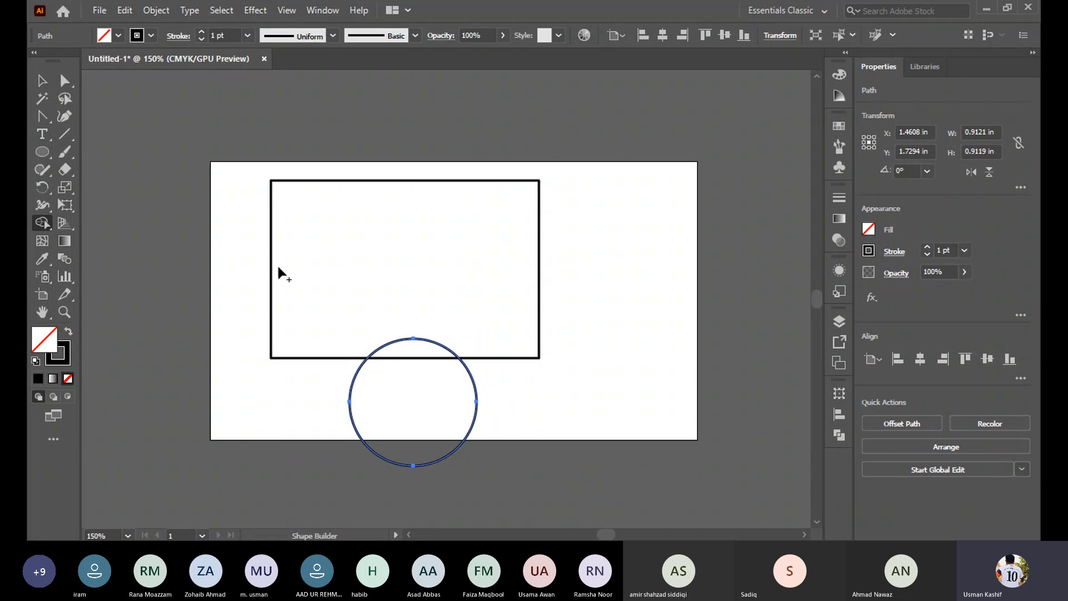
pyautogui.press('v')
pyautogui.moveTo(586, 268); pyautogui.dragTo(417, 411)
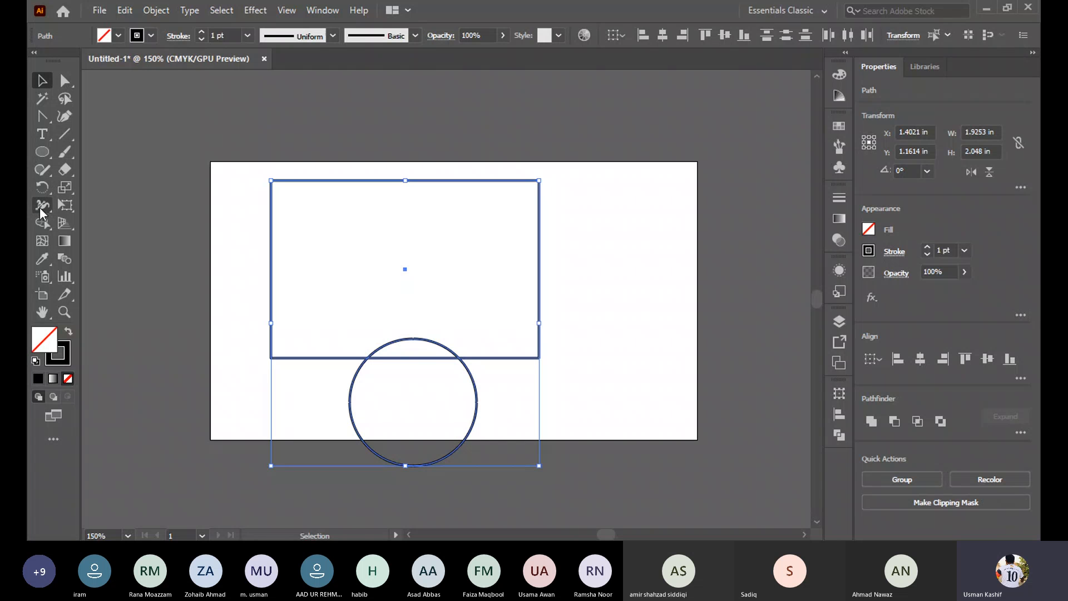
pyautogui.click(42, 222)
pyautogui.moveTo(433, 381); pyautogui.dragTo(441, 336)
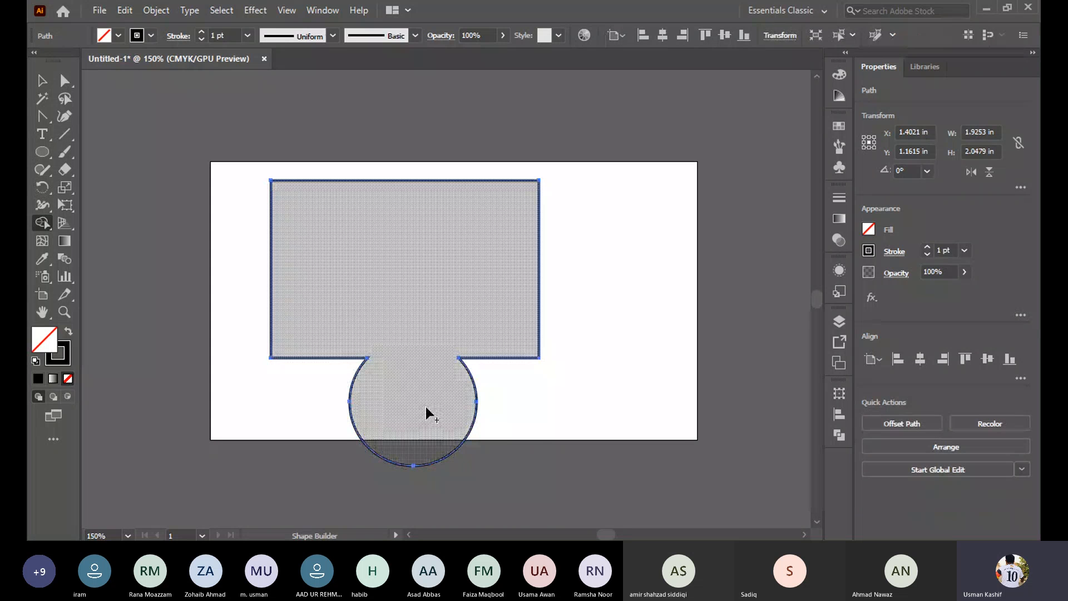
# Undo the bottom-edge merge and move the circle so its centre sits on the midpoint of the rectangle's right edge
pyautogui.hotkey('ctrl', 'z')
pyautogui.hotkey('ctrl', 'z')
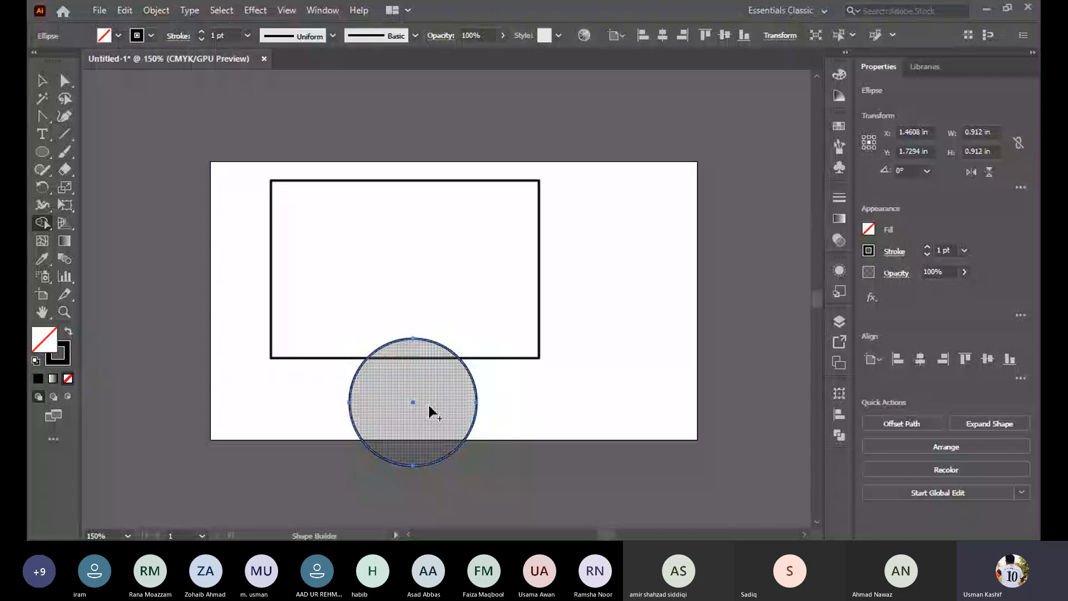
pyautogui.click(42, 82)
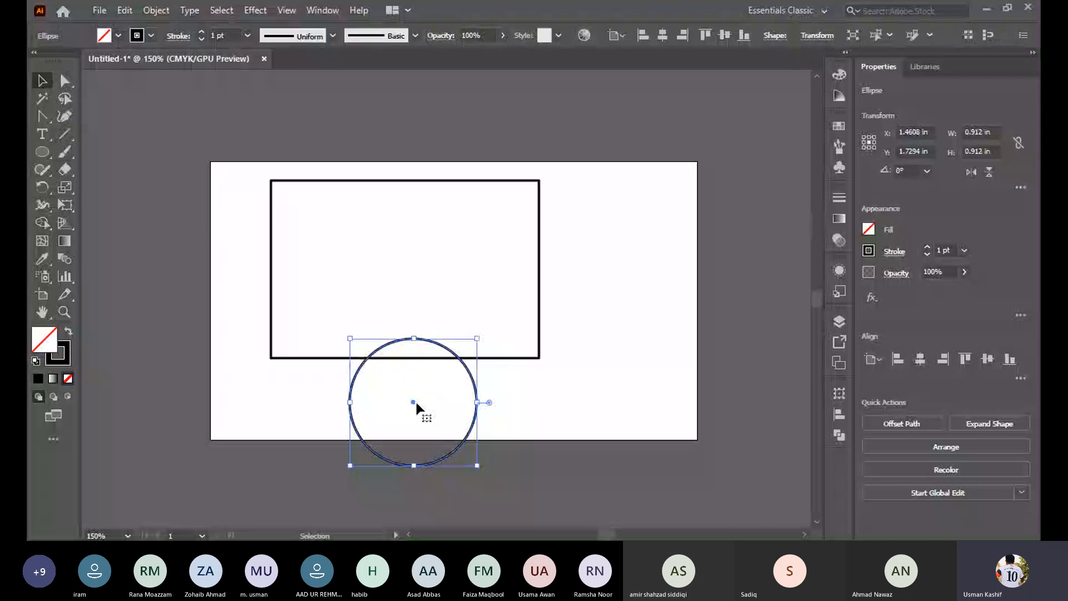
pyautogui.moveTo(416, 402); pyautogui.dragTo(539, 269)
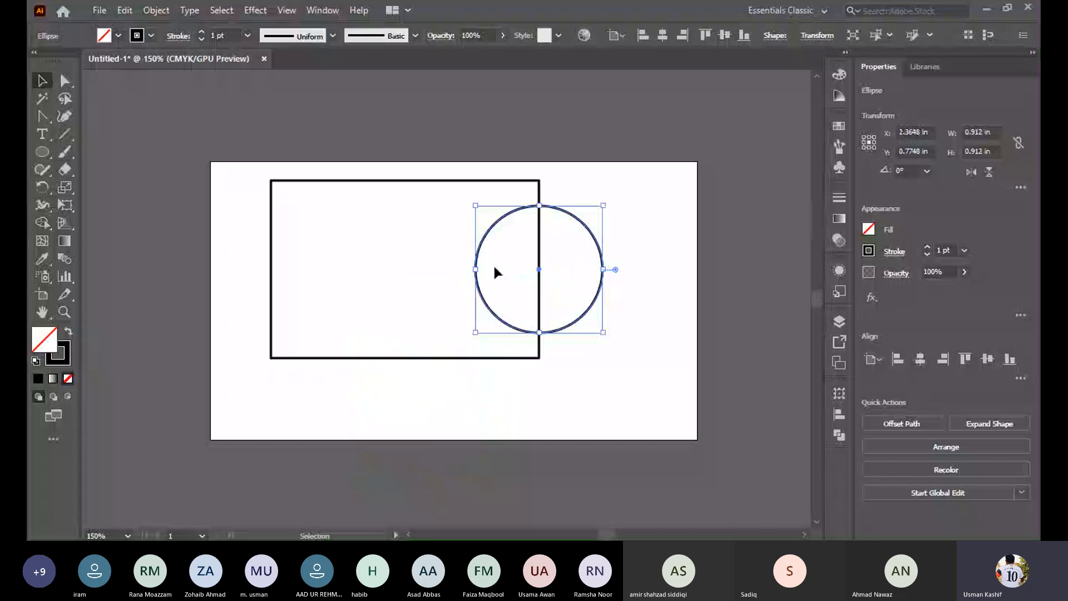
# Try to subtract with Shape Builder while only the circle is selected
pyautogui.click(43, 222)
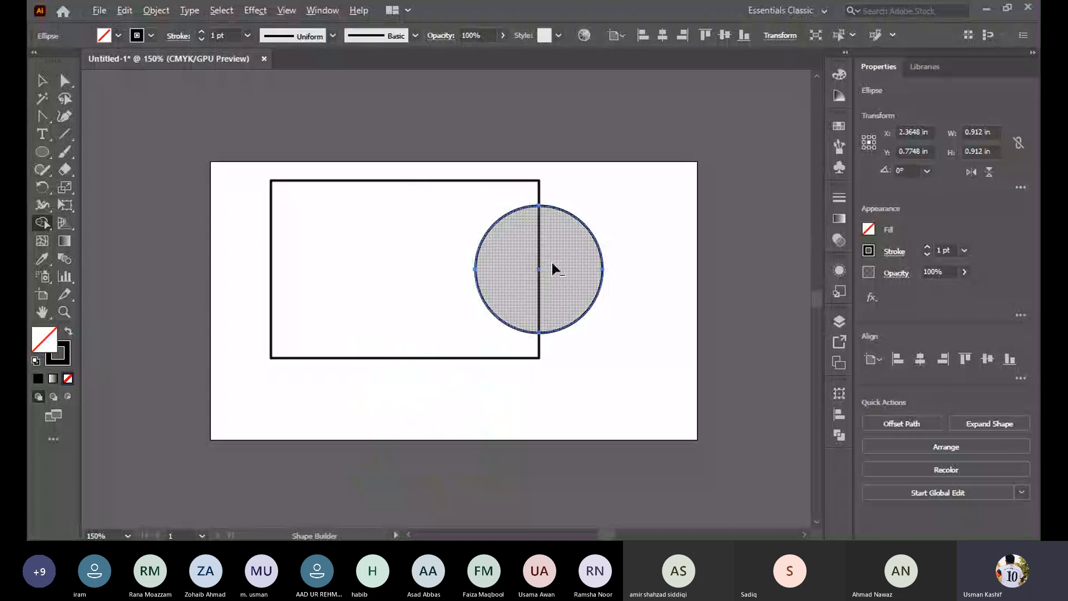
pyautogui.keyDown('alt'); pyautogui.click(532, 283); pyautogui.keyUp('alt')
pyautogui.hotkey('ctrl', 'z')
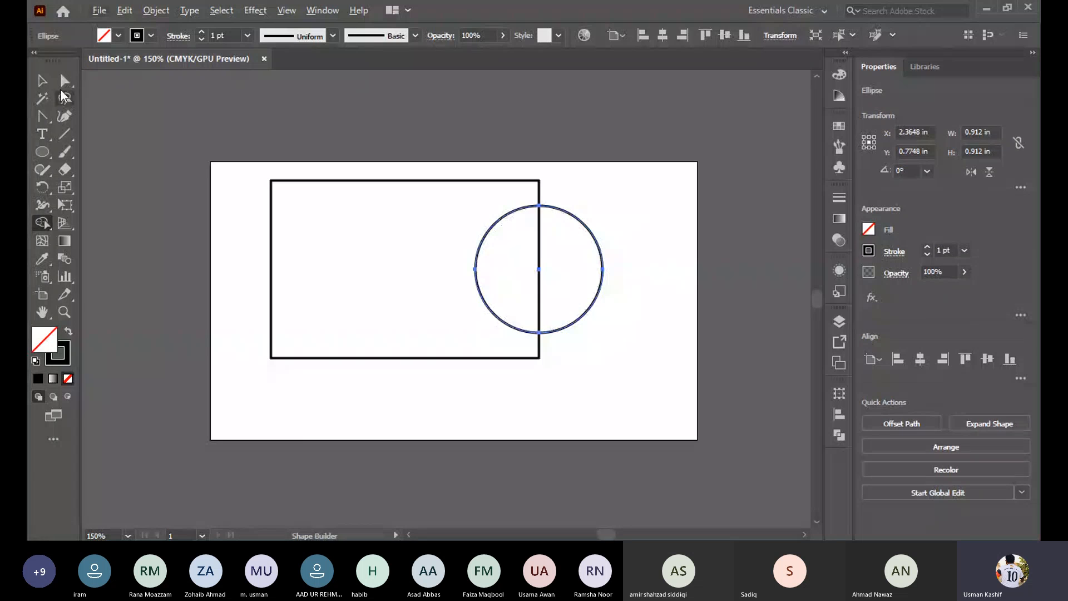
# Select both shapes and subtract the circle with Shape Builder to cut a semicircular notch into the rectangle's right edge
pyautogui.press('v')
pyautogui.click(618, 219)
pyautogui.moveTo(617, 216); pyautogui.dragTo(373, 333)
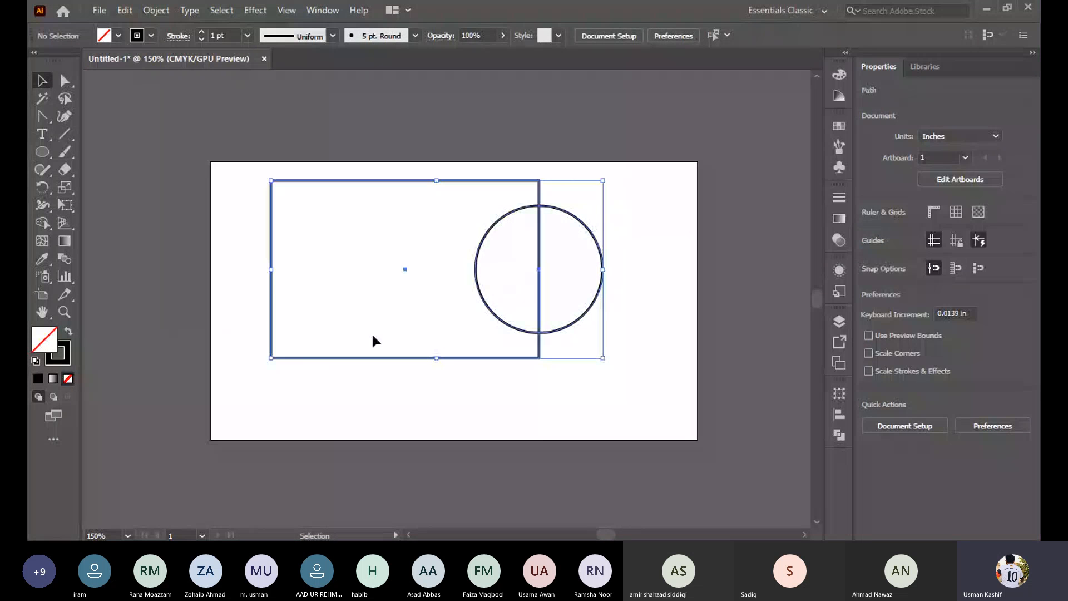
pyautogui.click(44, 226)
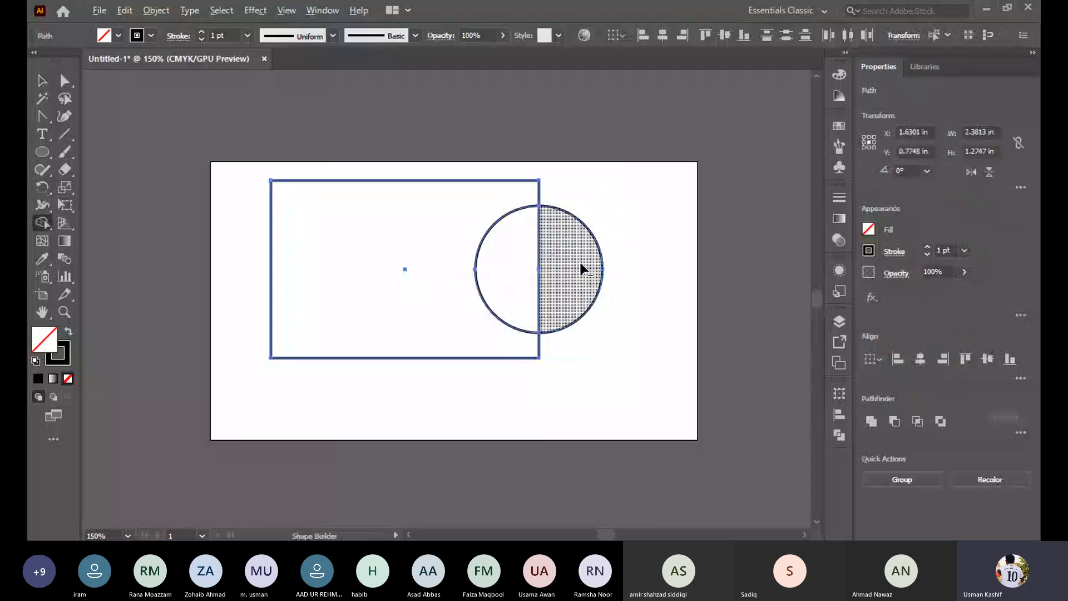
pyautogui.keyDown('alt'); pyautogui.moveTo(582, 270); pyautogui.dragTo(495, 285); pyautogui.keyUp('alt')
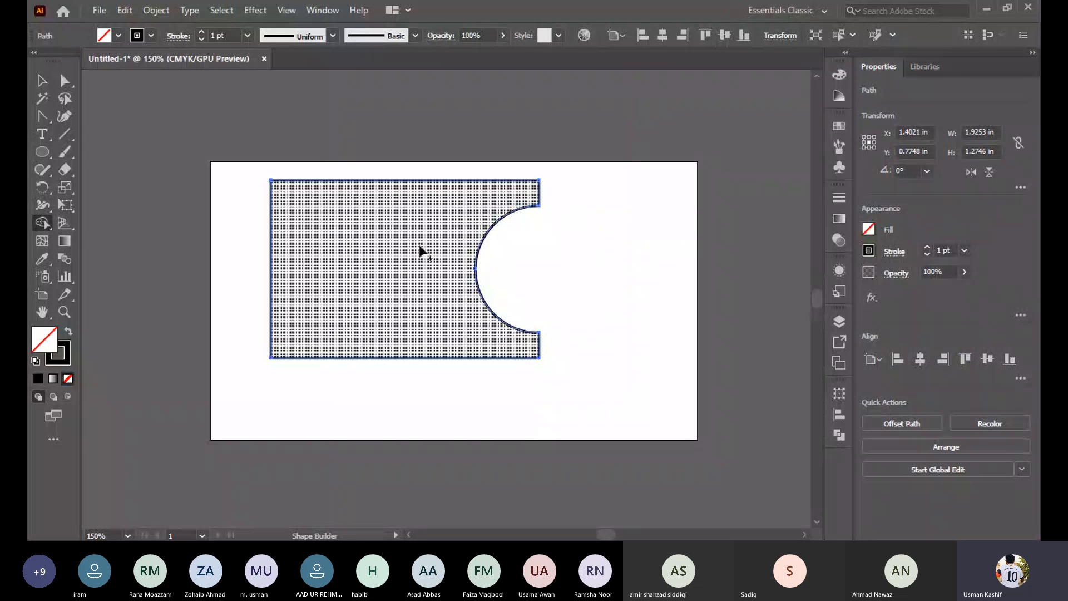
pyautogui.moveTo(426, 259); pyautogui.dragTo(522, 249)
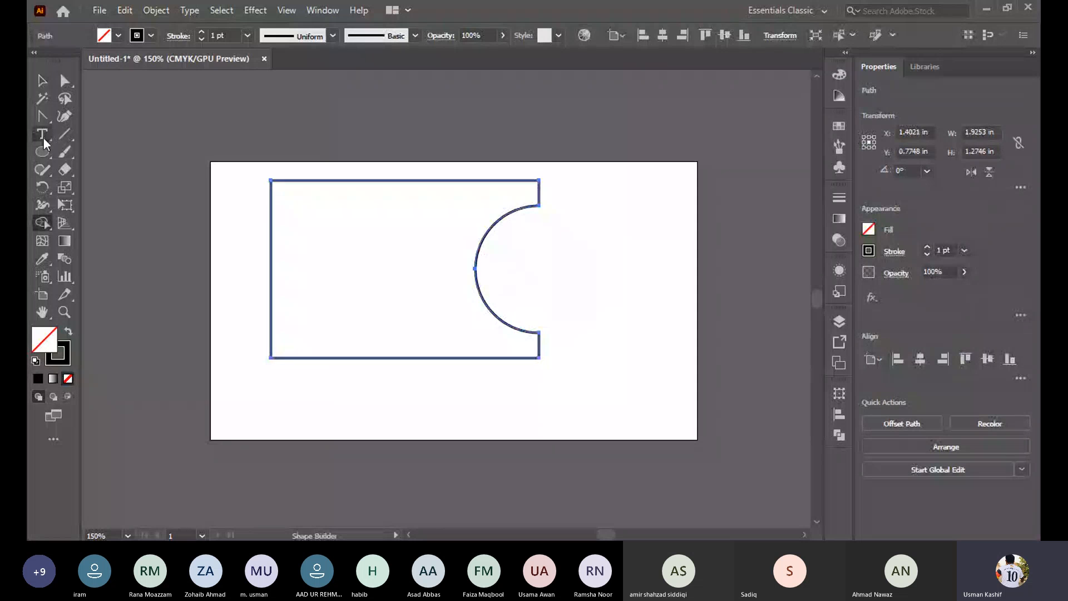
# Draw an unfilled circle overlapping the lower-left corner of the notched rectangle
pyautogui.click(44, 154)
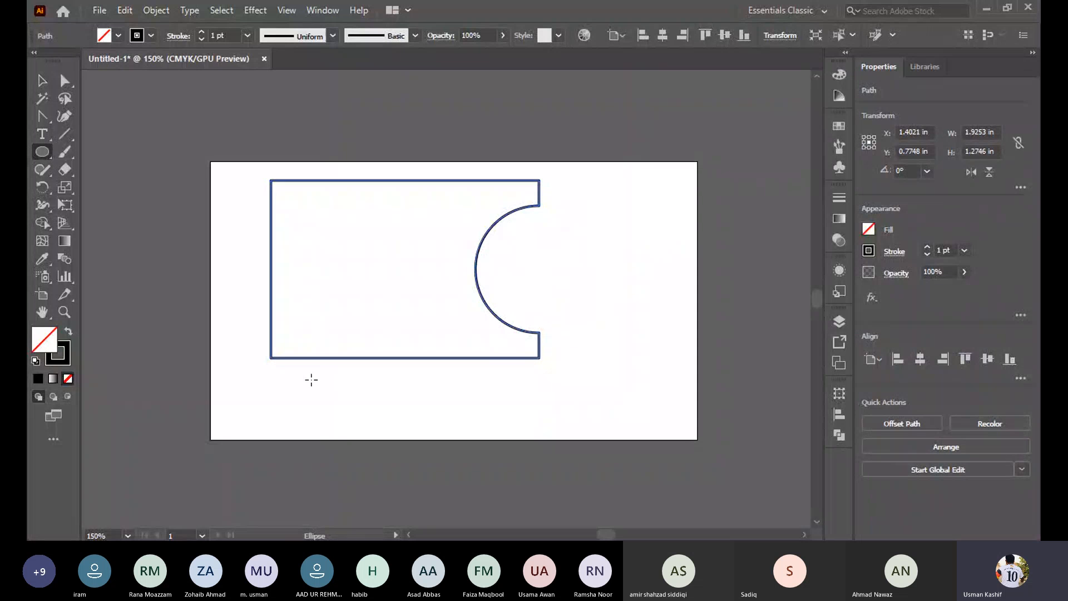
pyautogui.moveTo(240, 278); pyautogui.dragTo(371, 418)
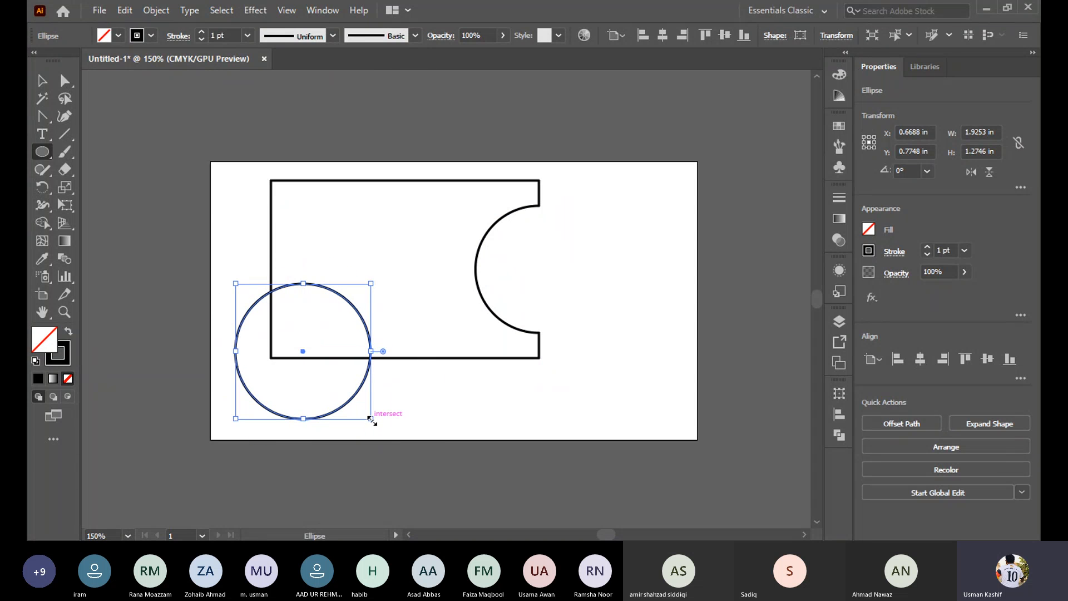
# Select all shapes and merge the lower-left circle with the notched rectangle using Shape Builder
pyautogui.hotkey('ctrl', 'a')
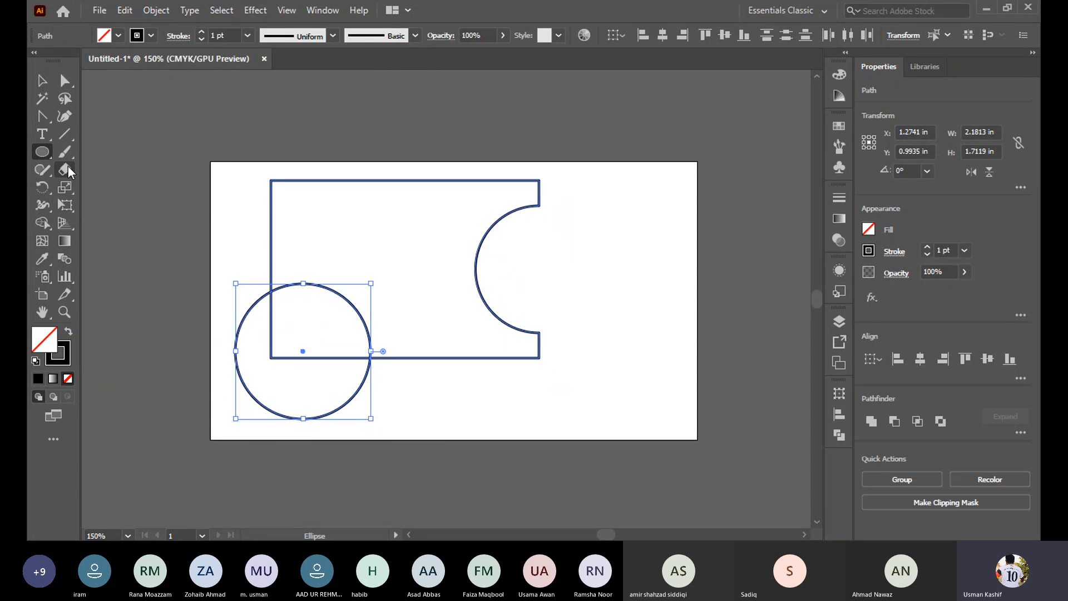
pyautogui.click(42, 223)
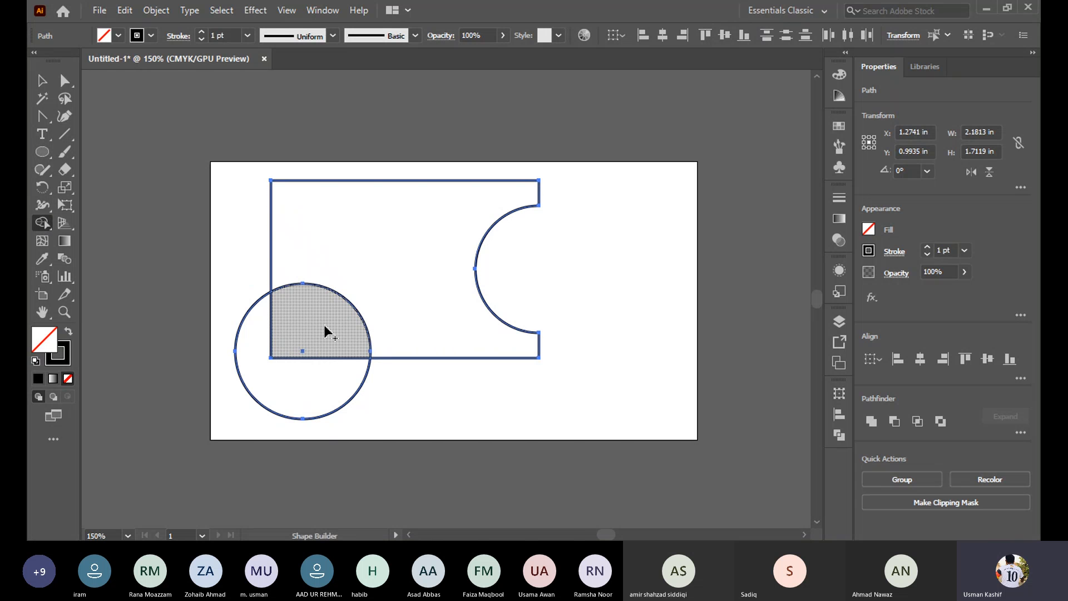
pyautogui.moveTo(328, 332); pyautogui.dragTo(370, 295)
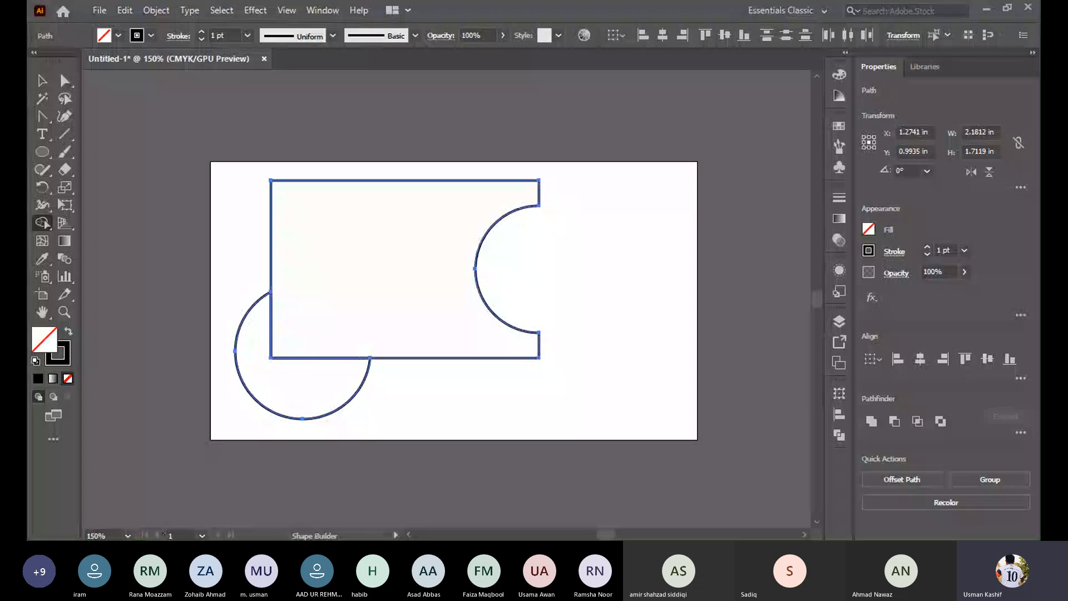
pyautogui.moveTo(332, 330); pyautogui.dragTo(294, 388)
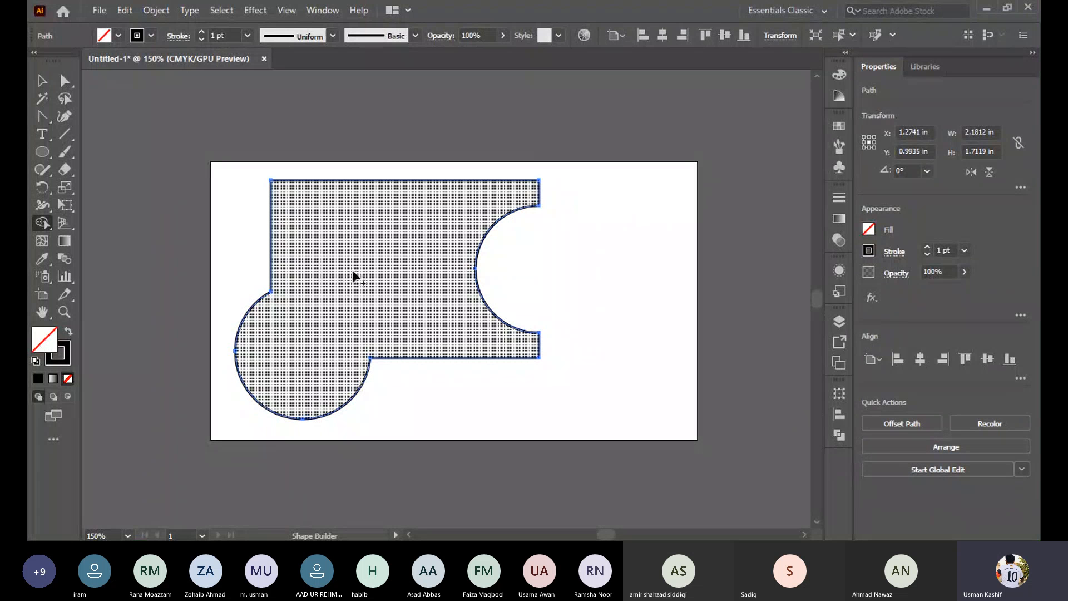
# Undo the lower-left merge and remove the part of the circle outside the rectangle with Shape Builder
pyautogui.hotkey('ctrl', 'z')
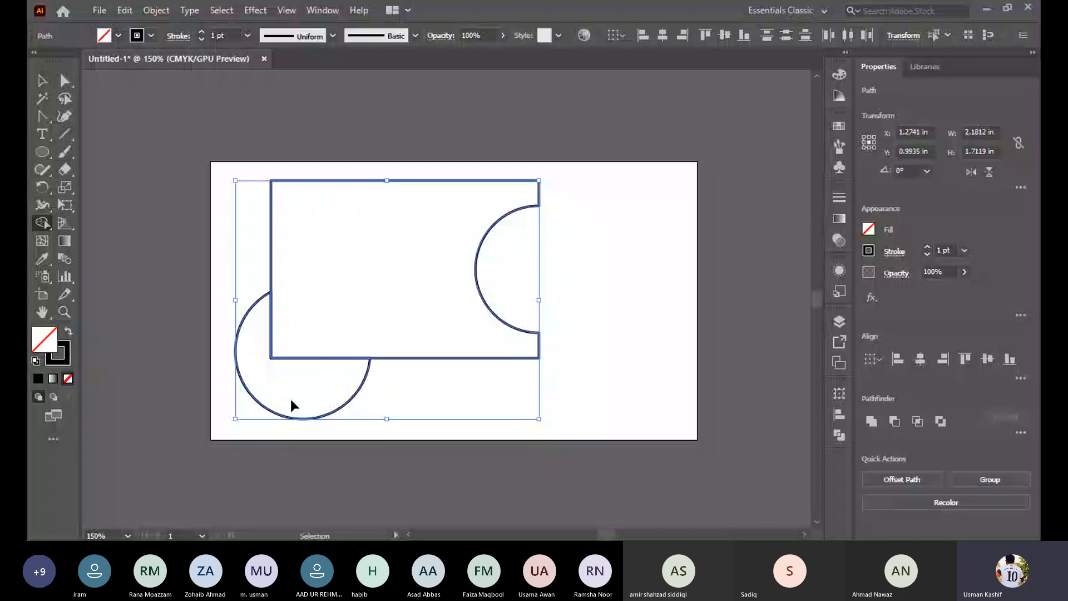
pyautogui.hotkey('ctrl', 'z')
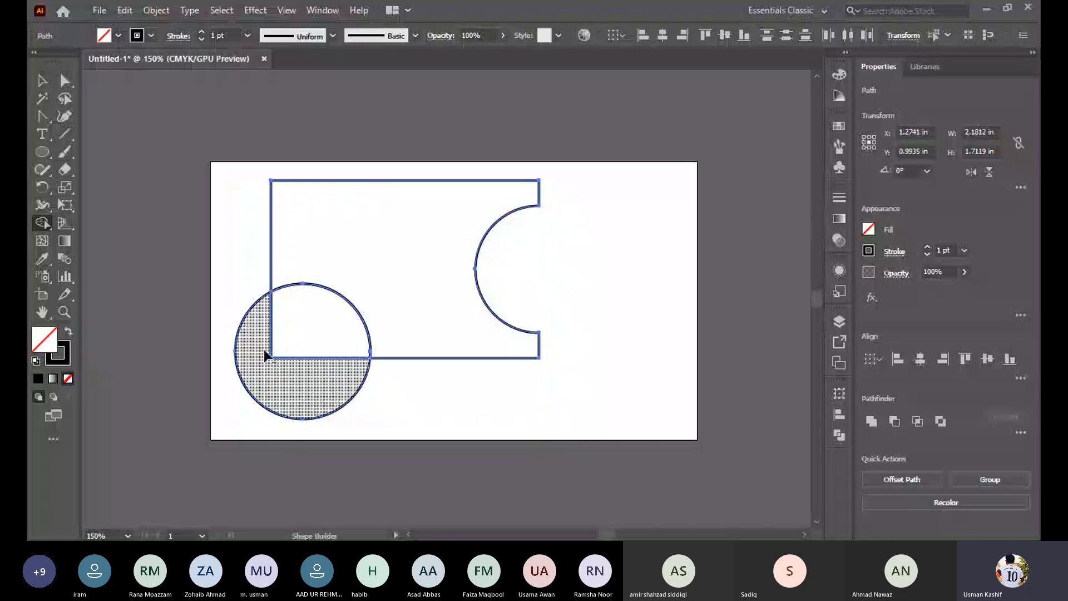
pyautogui.keyDown('alt'); pyautogui.click(290, 404); pyautogui.keyUp('alt')
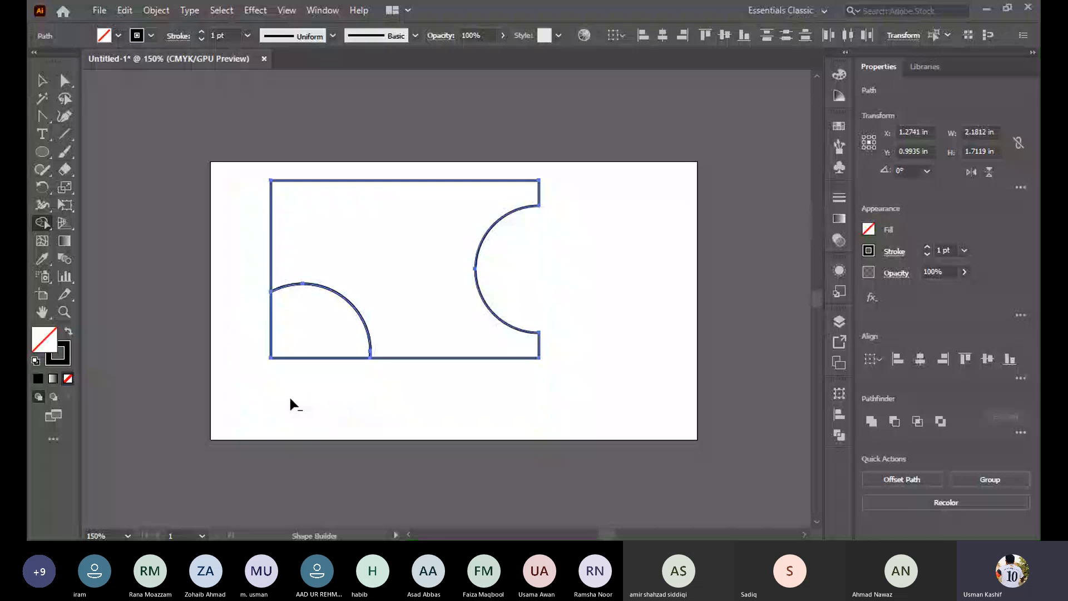
# Delete the notched rectangle together with the quarter-circle piece in its lower-left corner
pyautogui.click(42, 81)
pyautogui.click(382, 399)
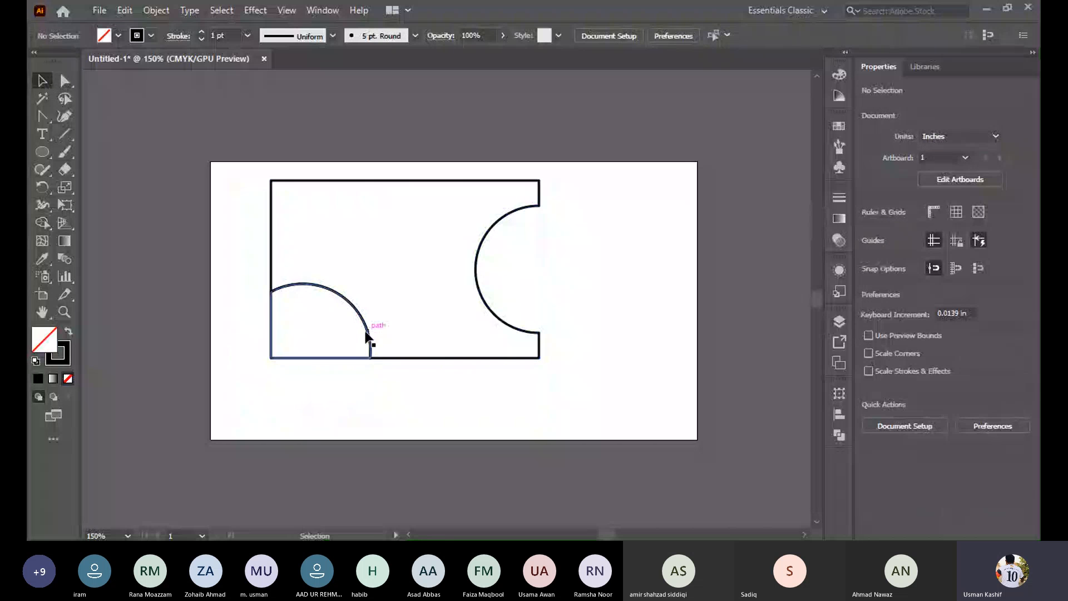
pyautogui.moveTo(366, 322)
pyautogui.mouseDown()
pyautogui.moveTo(382, 303)
pyautogui.moveTo(386, 315)
pyautogui.moveTo(348, 349)
pyautogui.moveTo(366, 347)
pyautogui.moveTo(370, 301)
pyautogui.moveTo(369, 334)
pyautogui.mouseUp()
pyautogui.click(474, 399)
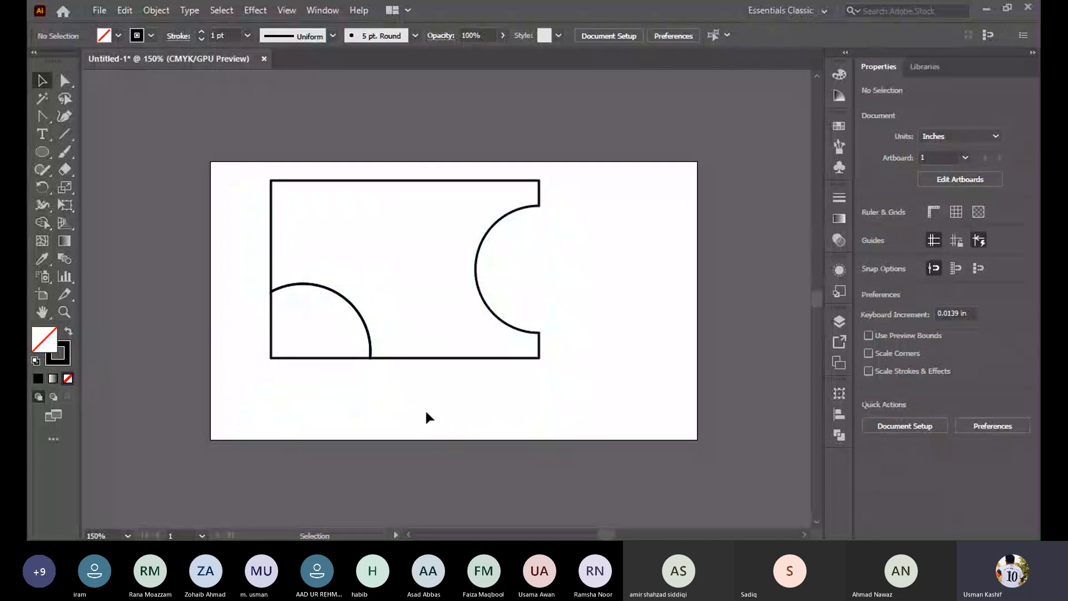
pyautogui.hotkey('ctrl', 'a')
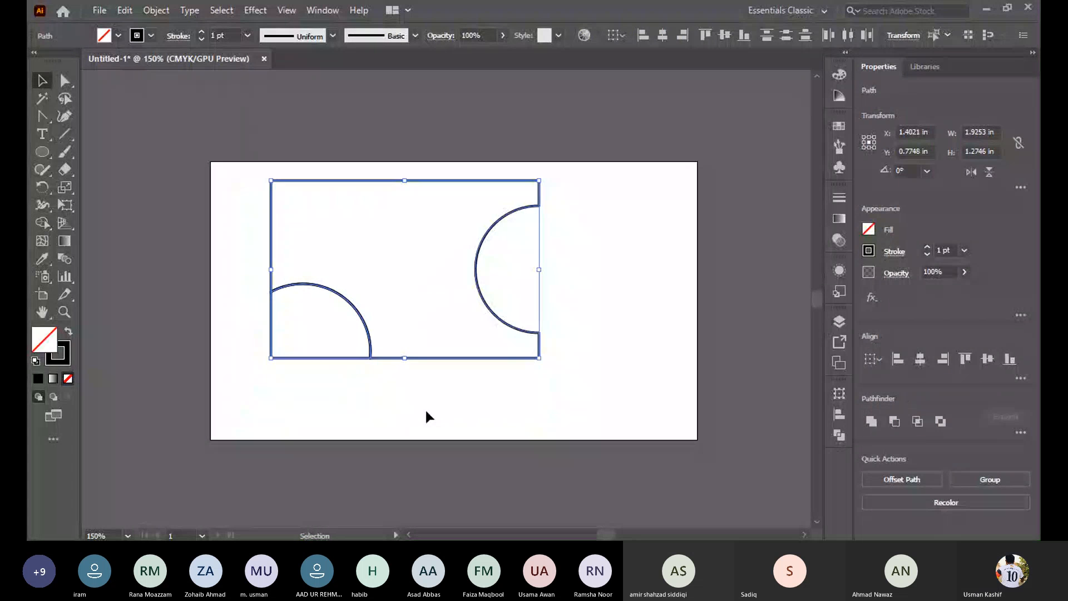
pyautogui.press('Delete')
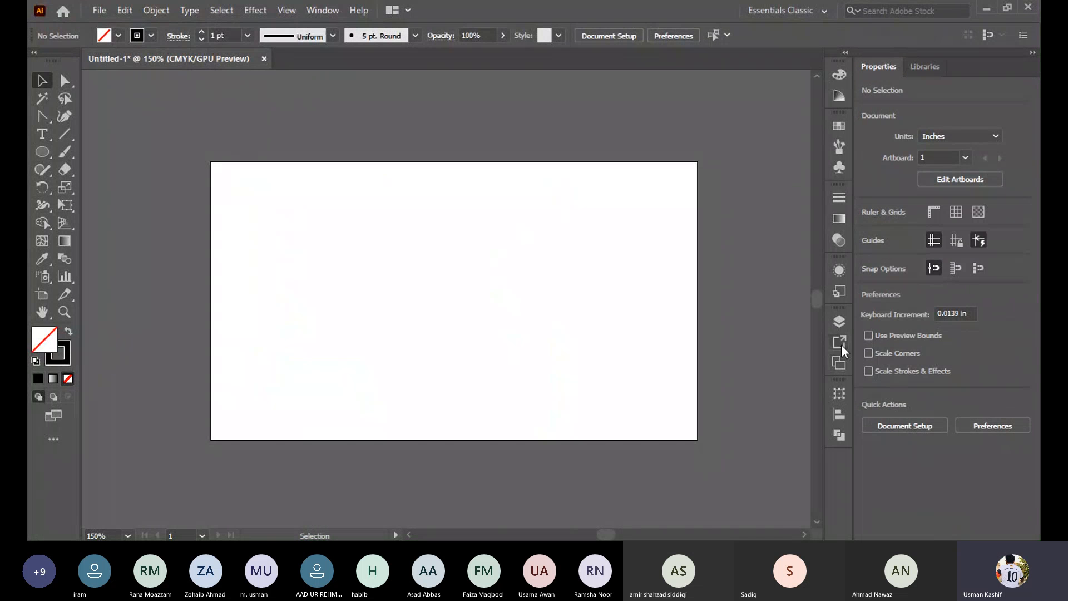
# Show the two hidden rounded rectangles in Layer 1 on the artboard
pyautogui.click(845, 320)
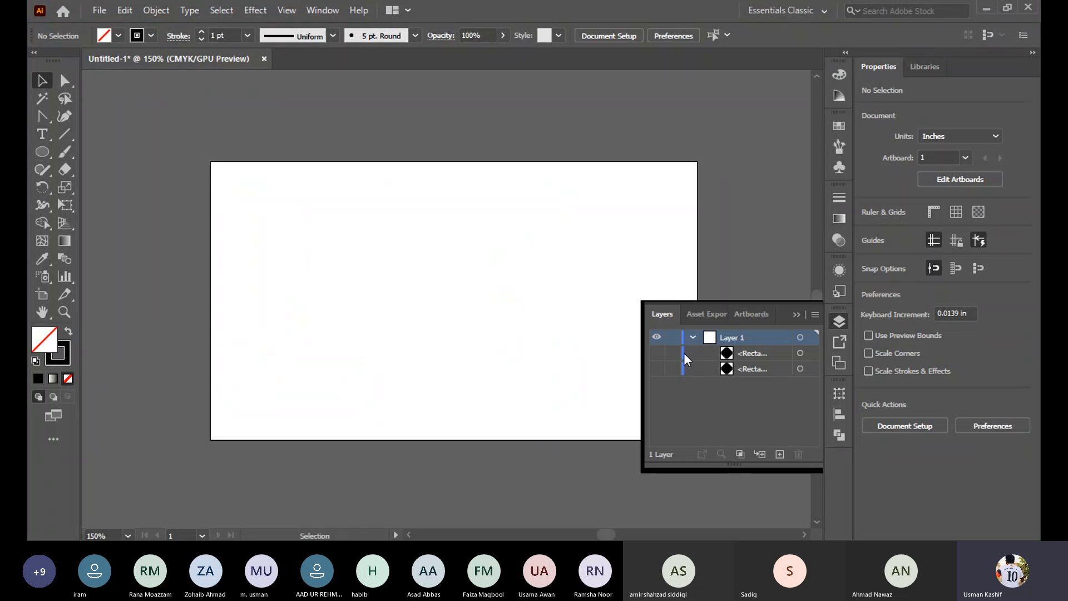
pyautogui.click(660, 354)
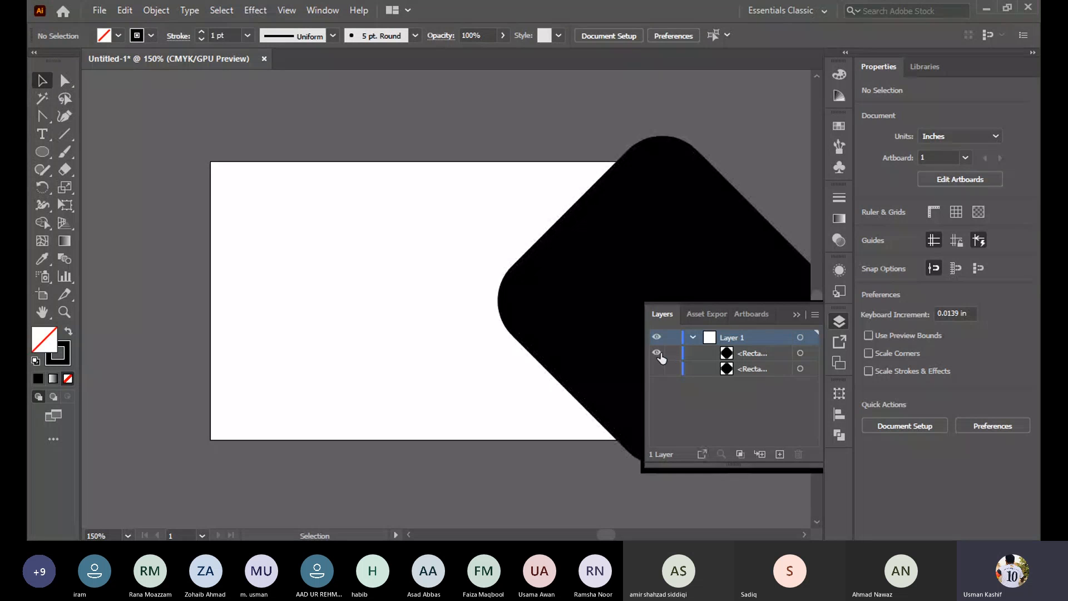
pyautogui.click(658, 370)
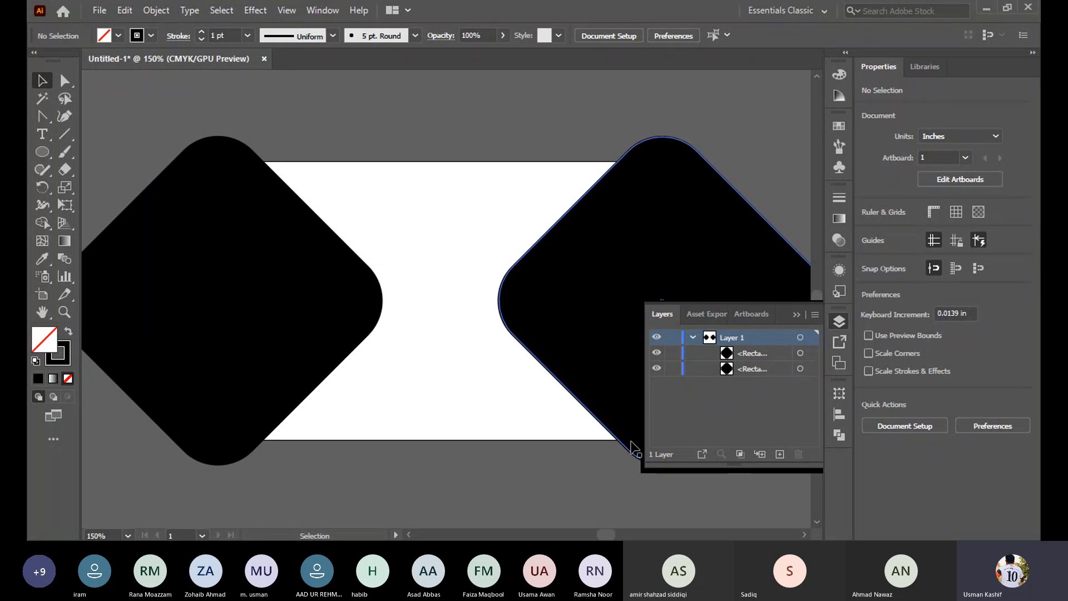
pyautogui.click(794, 317)
# Select both rounded diamonds and set their opacity to 36%
pyautogui.click(239, 376)
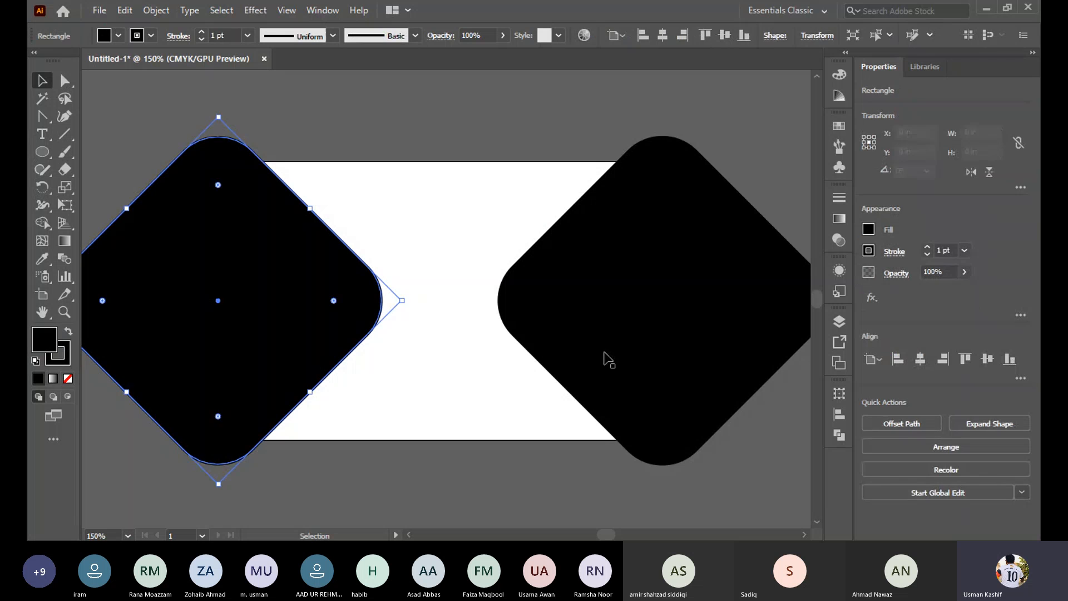
pyautogui.keyDown('shift'); pyautogui.click(612, 361); pyautogui.keyUp('shift')
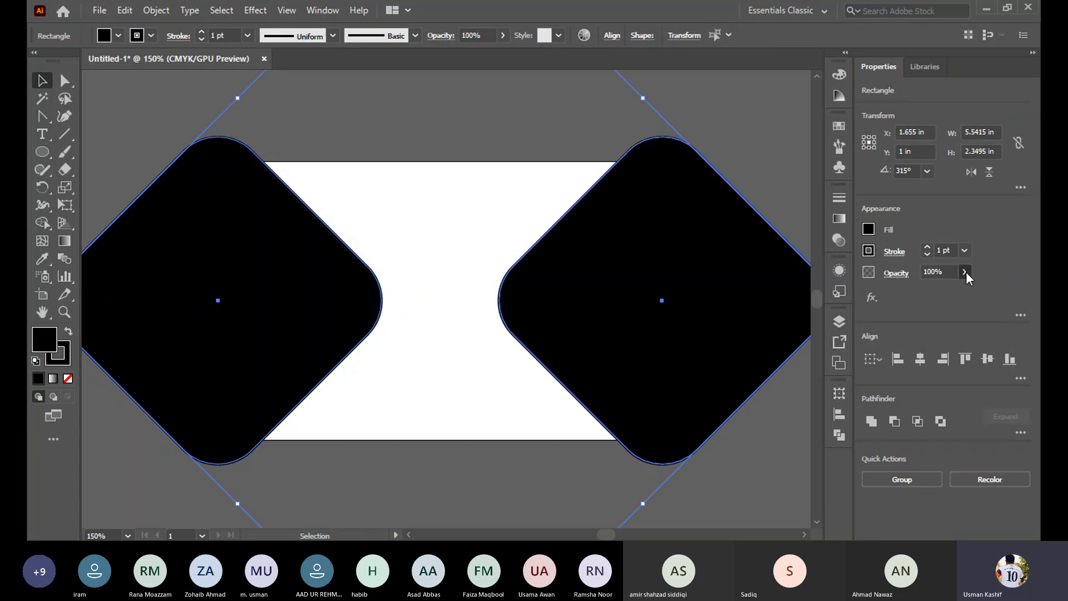
pyautogui.click(927, 290)
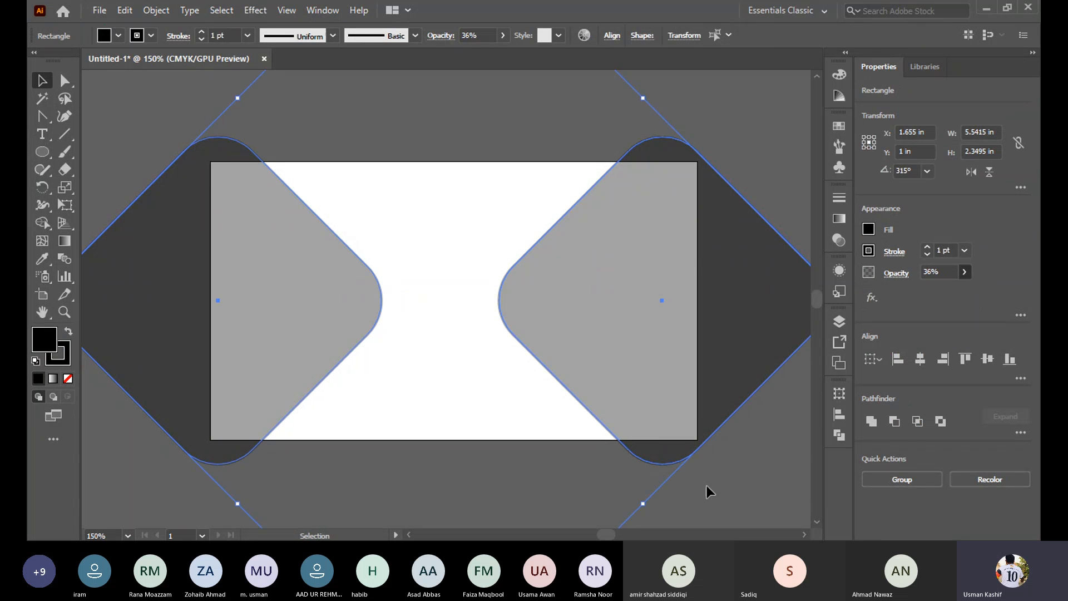
pyautogui.click(729, 500)
# Draw a black 3.5 by 2 in rectangle covering the whole artboard over the two diamonds
pyautogui.keyDown('alt'); pyautogui.scroll(-1, 610, 391); pyautogui.keyUp('alt')
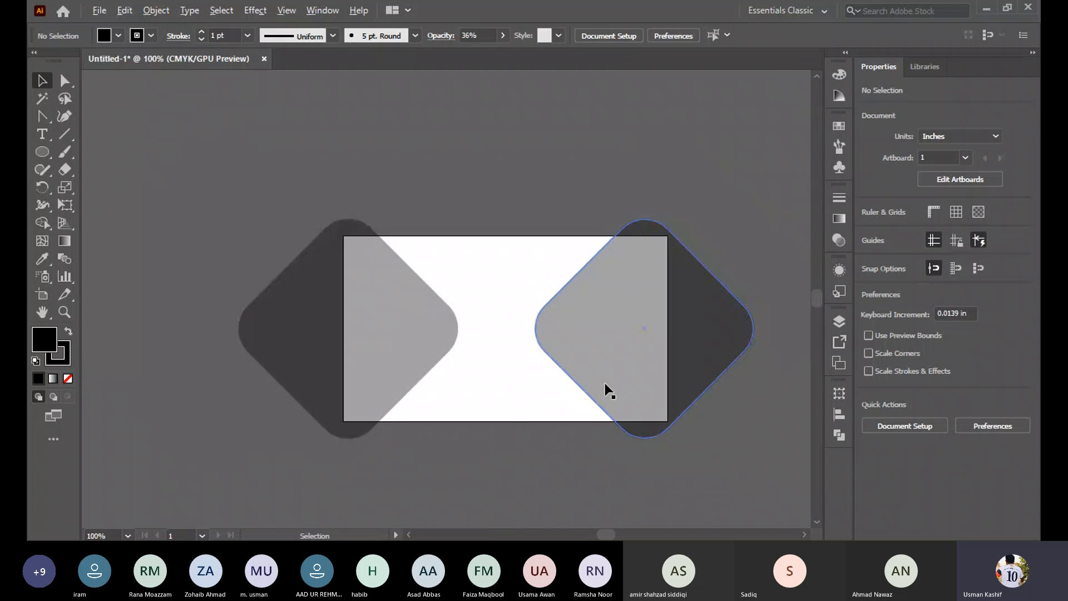
pyautogui.keyDown('alt'); pyautogui.scroll(1, 673, 419); pyautogui.keyUp('alt')
pyautogui.keyDown('alt'); pyautogui.scroll(-1, 675, 419); pyautogui.keyUp('alt')
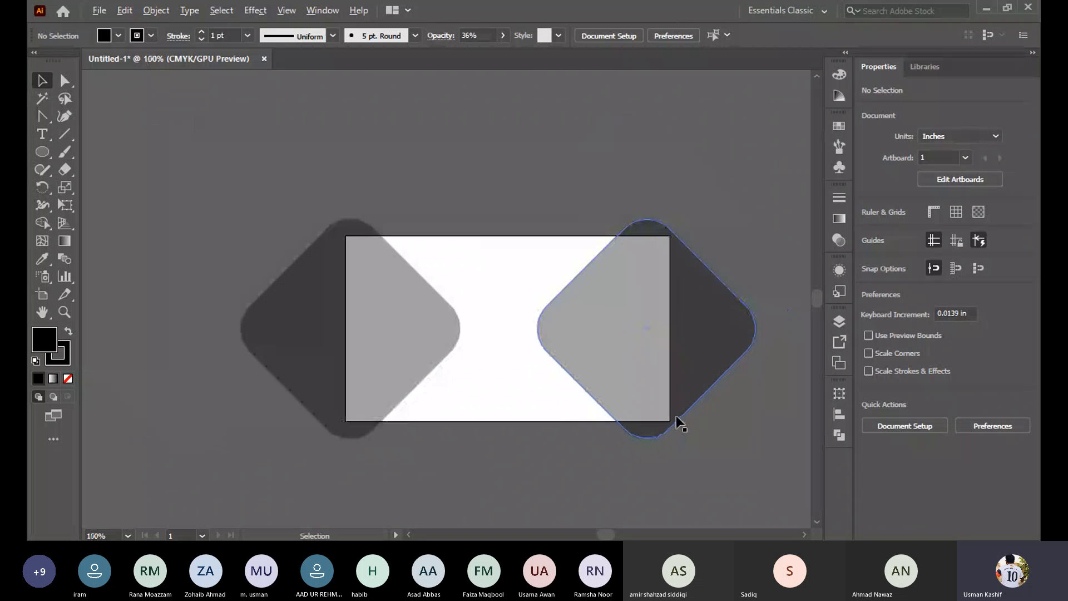
pyautogui.keyDown('alt'); pyautogui.scroll(1, 675, 418); pyautogui.keyUp('alt')
pyautogui.keyDown('alt'); pyautogui.scroll(-1, 676, 416); pyautogui.keyUp('alt')
pyautogui.keyDown('alt'); pyautogui.scroll(1, 653, 432); pyautogui.keyUp('alt')
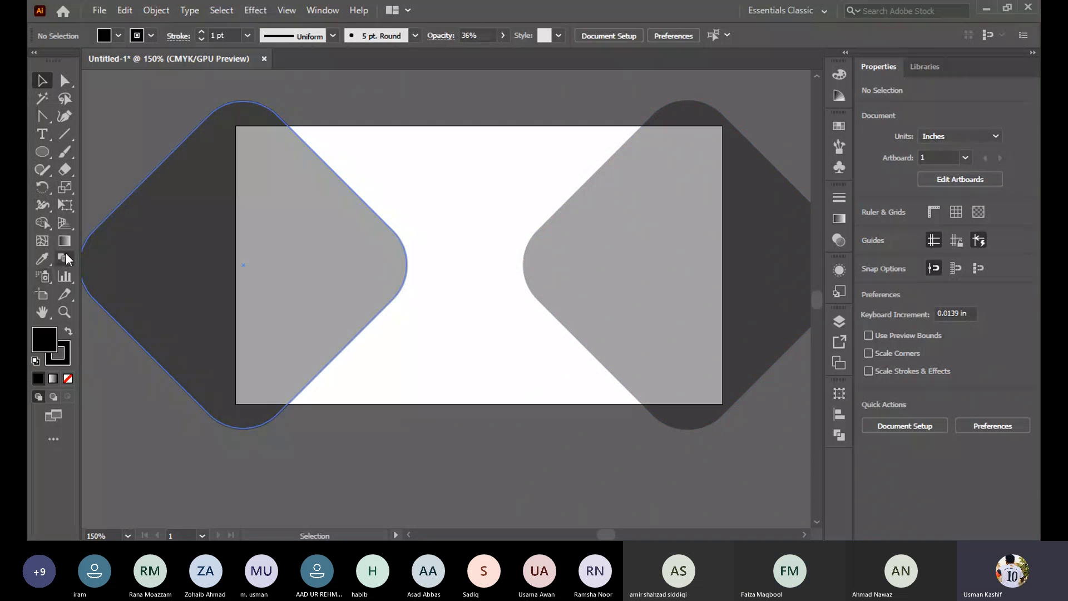
pyautogui.click(48, 154)
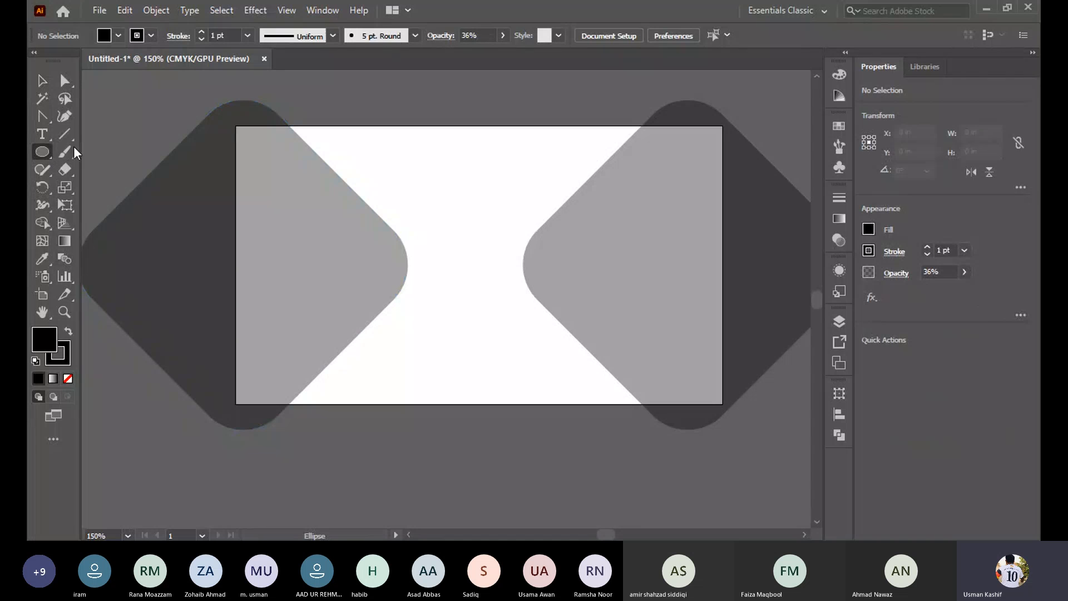
pyautogui.press('m')
pyautogui.moveTo(236, 128); pyautogui.dragTo(725, 403)
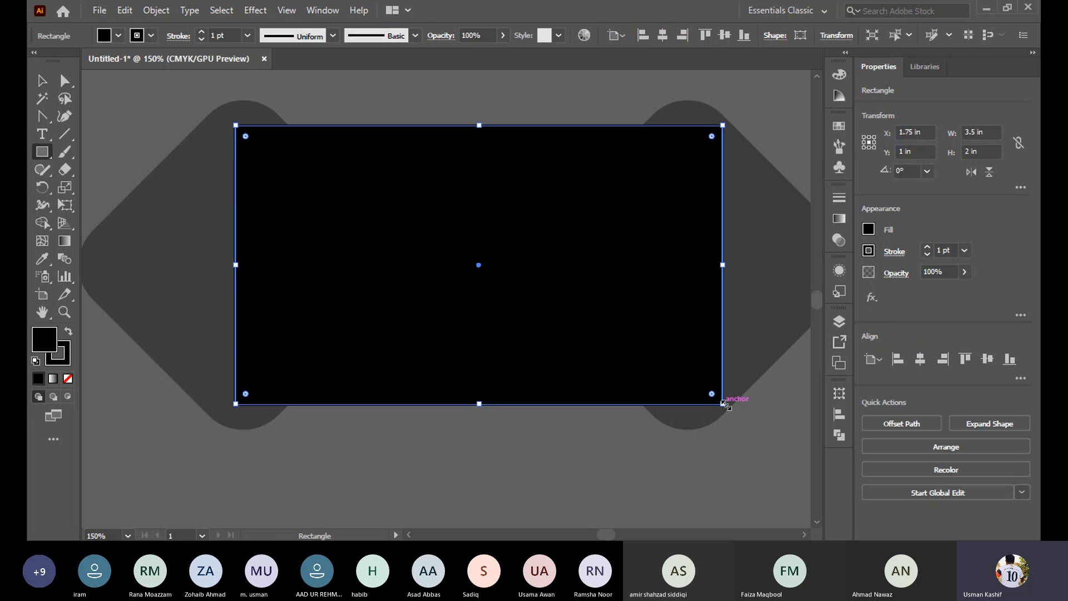
# Select the rectangle and both diamonds, and remove the diamond parts outside the rectangle with Shape Builder
pyautogui.click(49, 83)
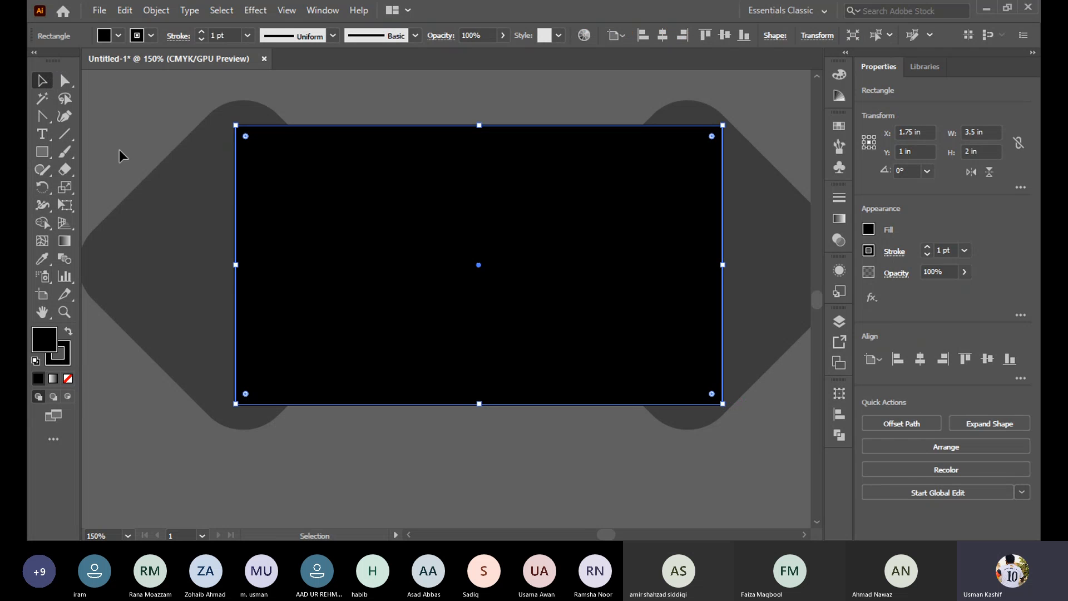
pyautogui.keyDown('shift'); pyautogui.click(173, 246); pyautogui.keyUp('shift')
pyautogui.keyDown('shift'); pyautogui.click(732, 242); pyautogui.keyUp('shift')
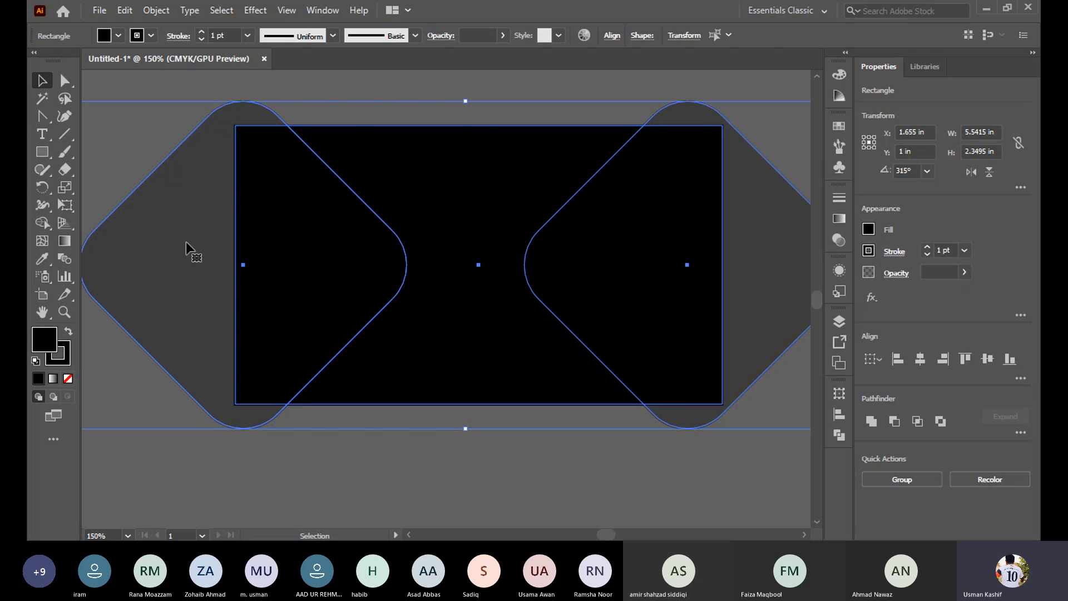
pyautogui.click(42, 223)
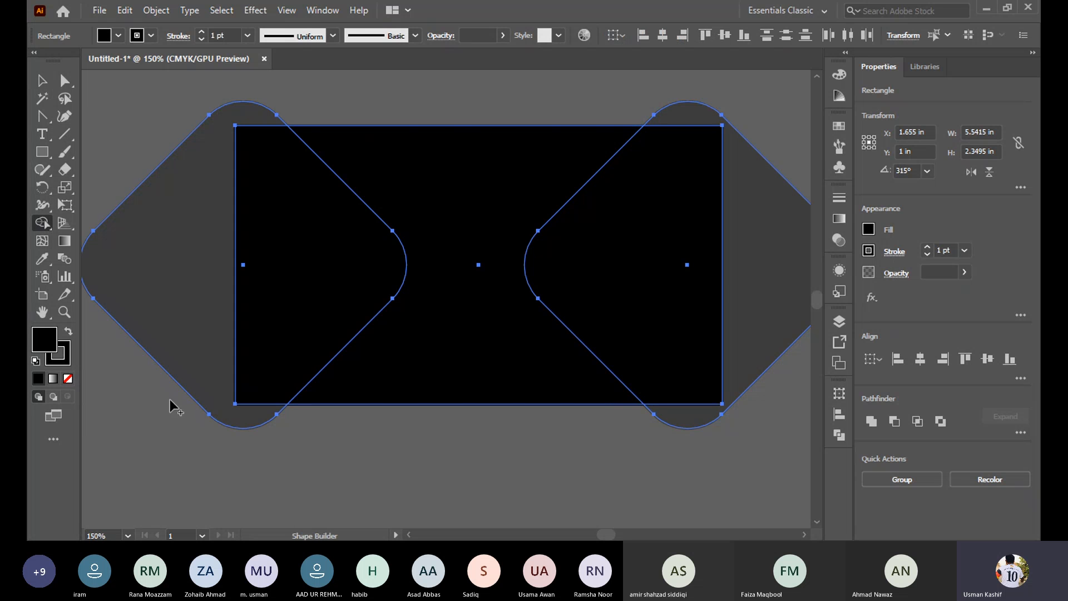
pyautogui.keyDown('alt'); pyautogui.click(195, 365); pyautogui.keyUp('alt')
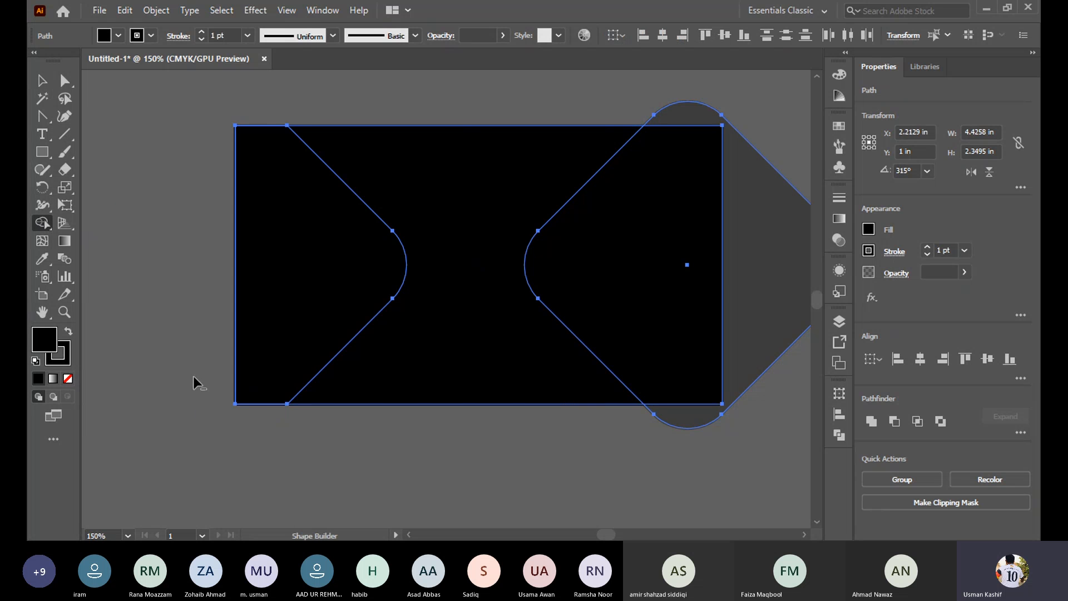
pyautogui.keyDown('alt'); pyautogui.click(770, 299); pyautogui.keyUp('alt')
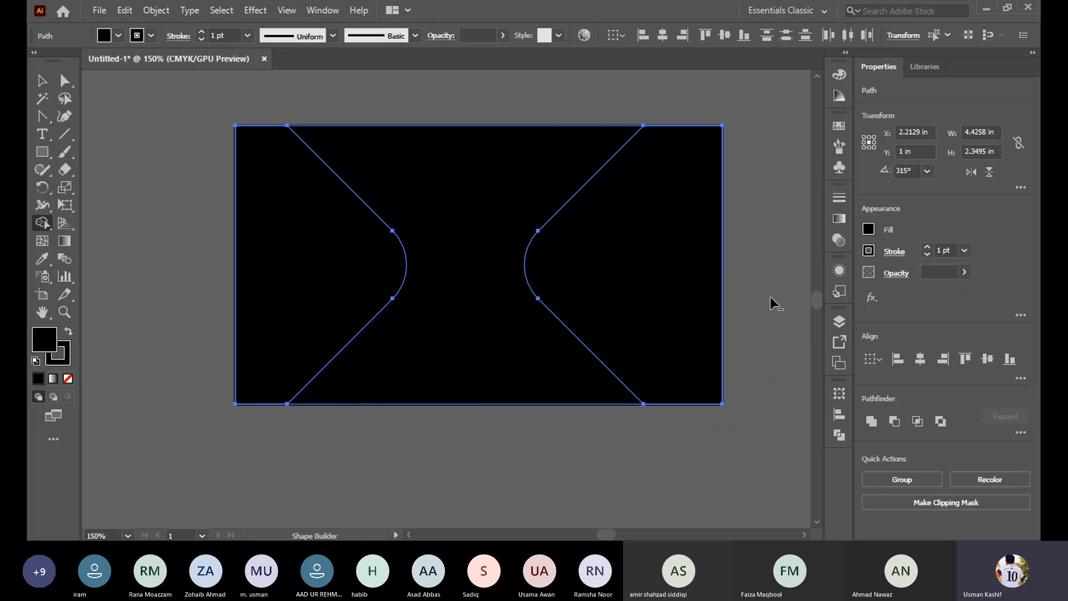
# Delete the black artboard-sized rectangle, keeping the two trimmed diamond shapes
pyautogui.click(42, 81)
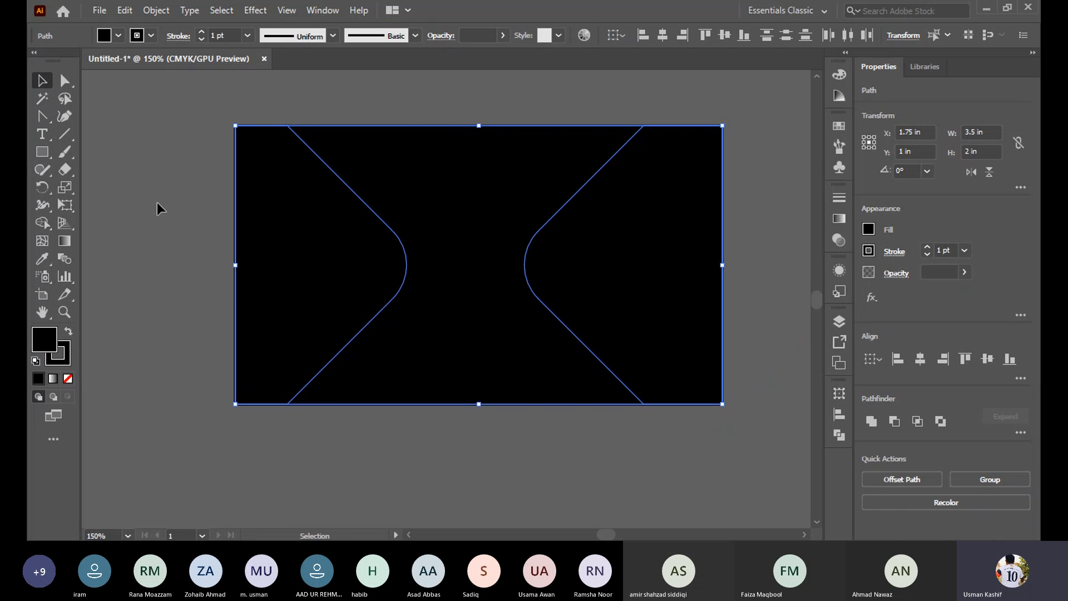
pyautogui.click(496, 443)
pyautogui.click(492, 351)
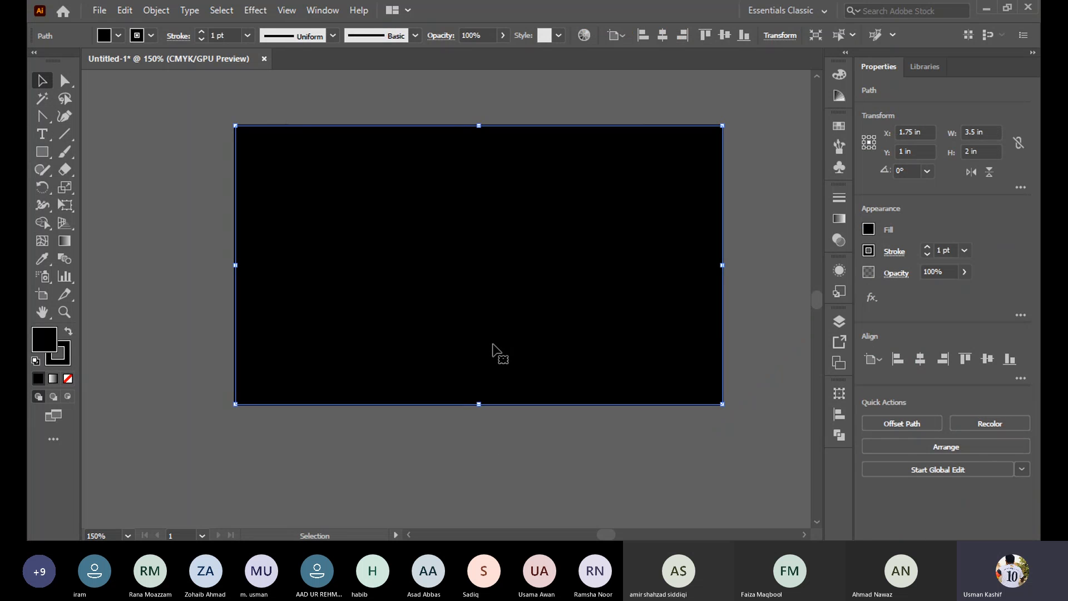
pyautogui.press('Delete')
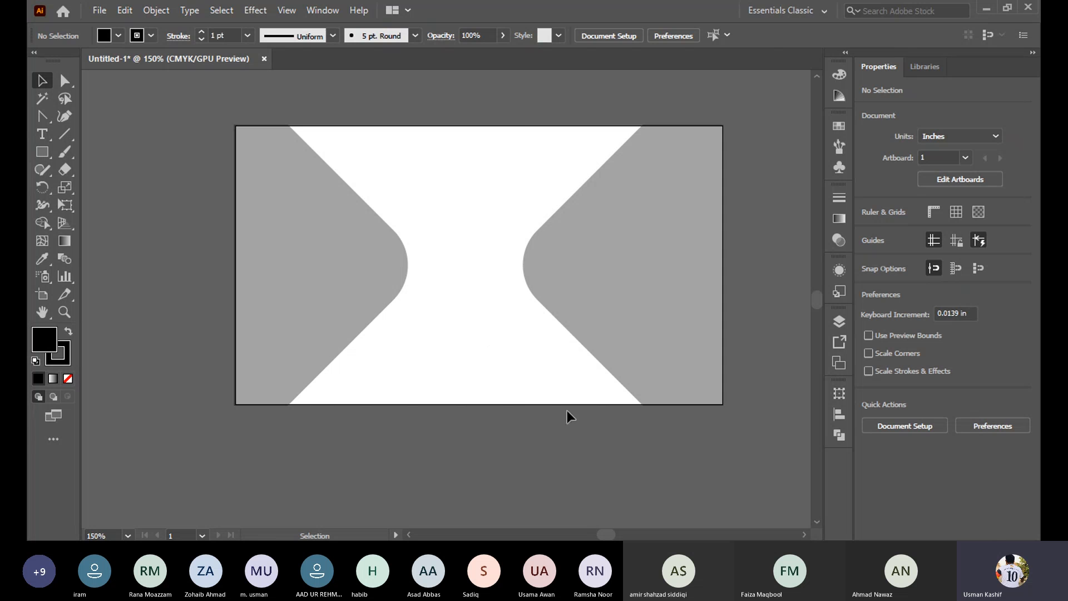
# Select both trimmed diamond shapes, set their opacity to 100%, and deselect them
pyautogui.click(674, 292)
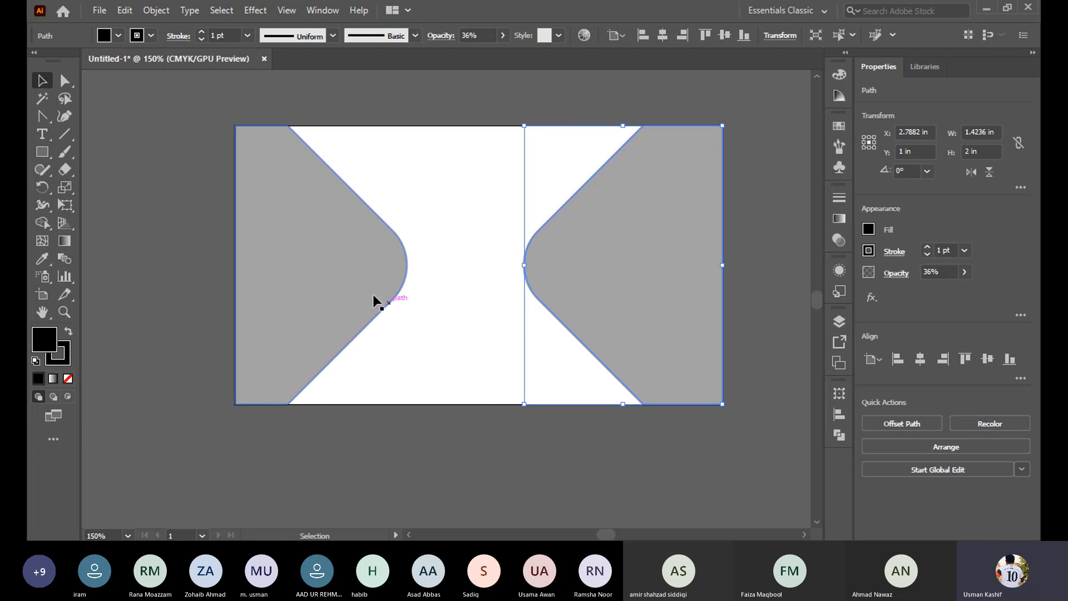
pyautogui.click(373, 295)
pyautogui.keyDown('shift'); pyautogui.click(635, 328); pyautogui.keyUp('shift')
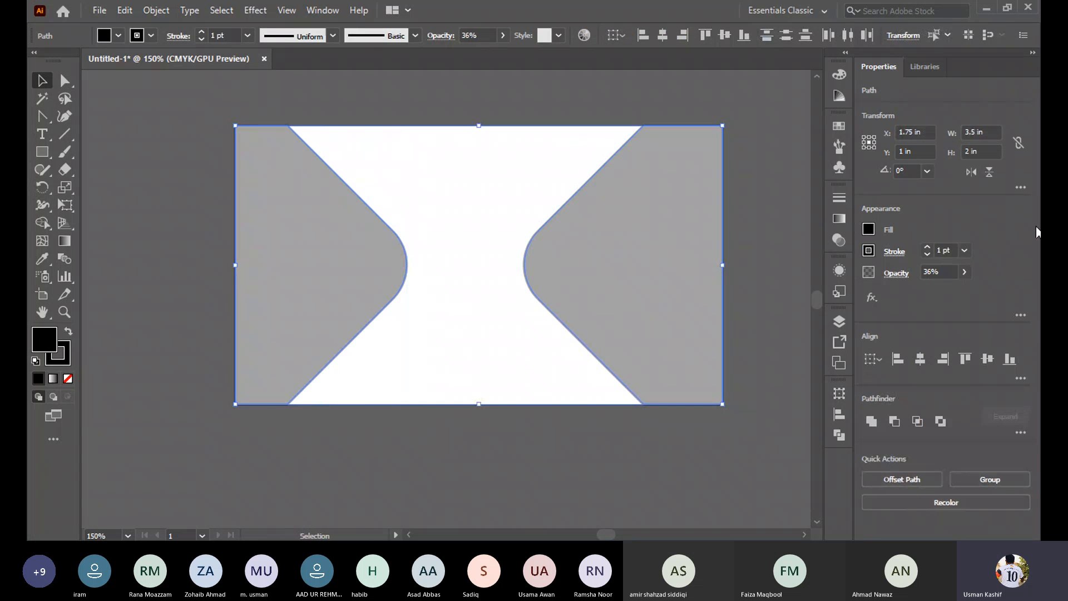
pyautogui.moveTo(928, 290); pyautogui.dragTo(1018, 290)
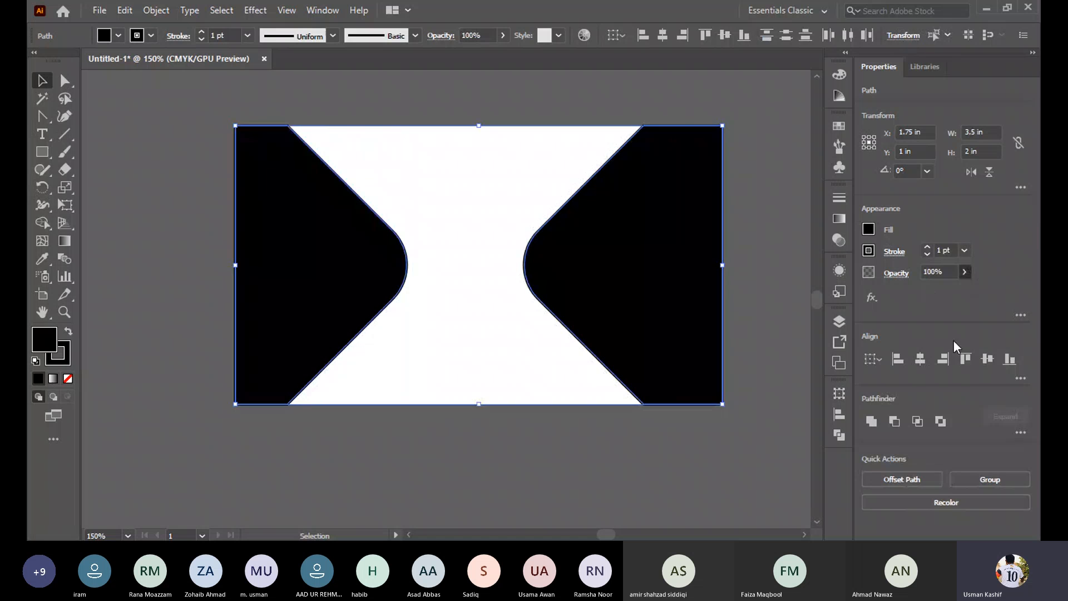
pyautogui.click(713, 449)
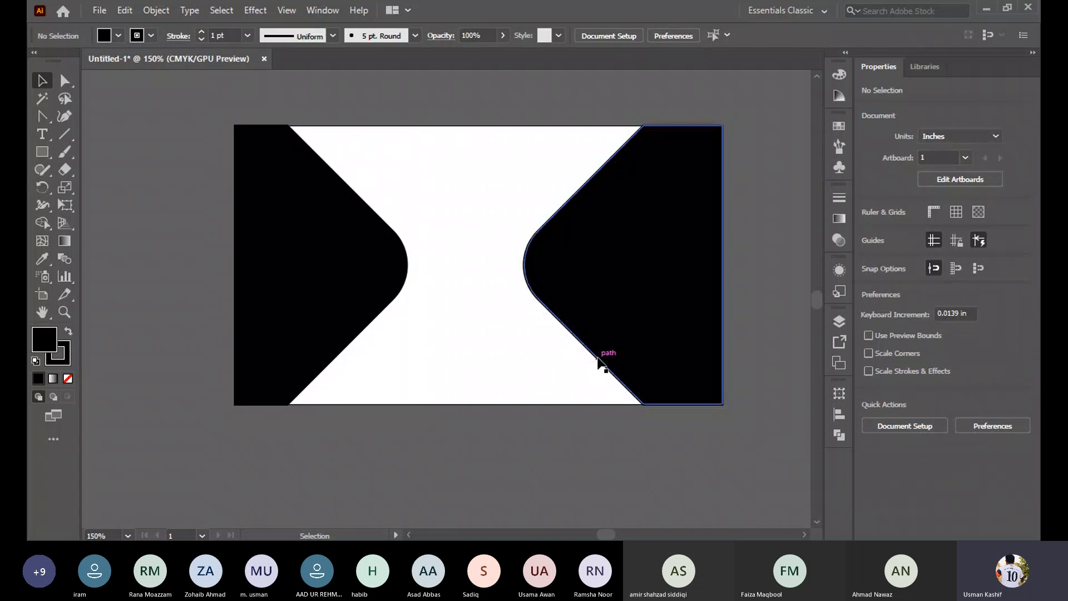
# Delete both trimmed diamond shapes to clear the artboard
pyautogui.click(352, 320)
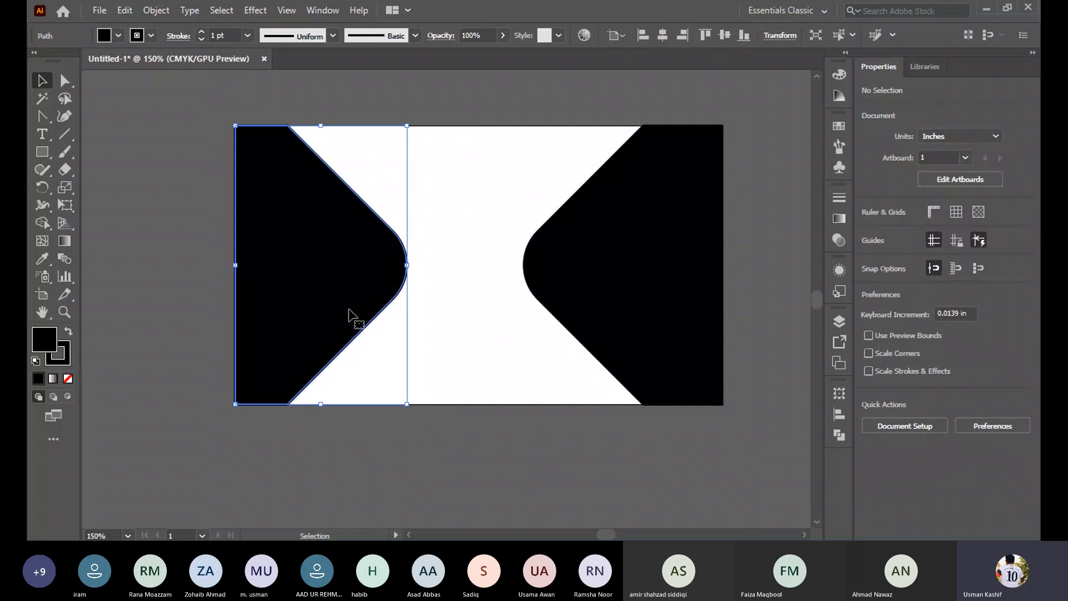
pyautogui.press('Delete')
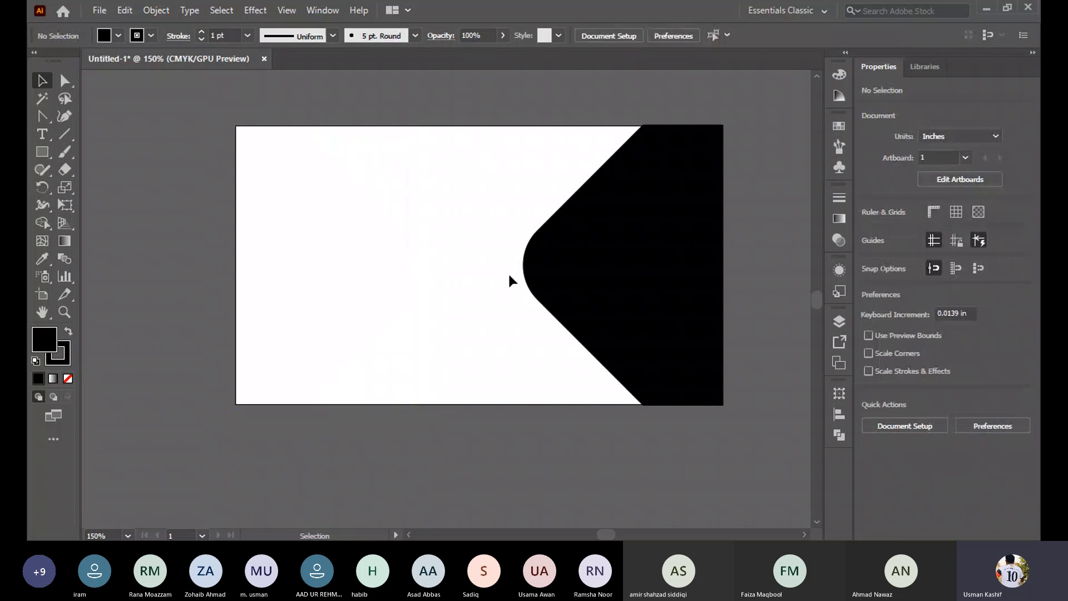
pyautogui.click(635, 262)
pyautogui.press('Delete')
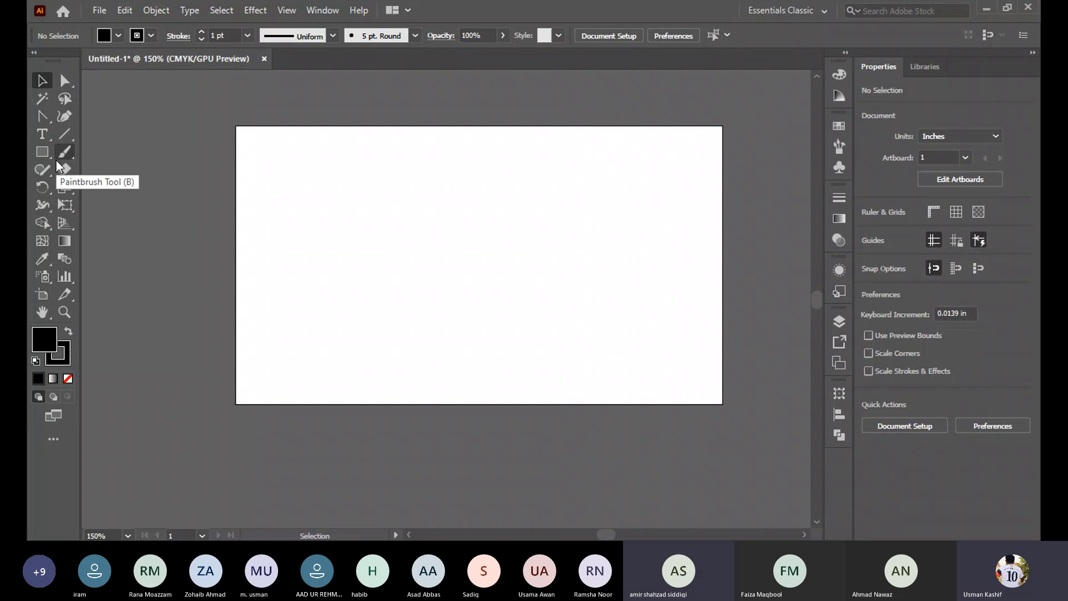
# Draw a closed black shape with a wavy upper edge across the artboard's lower half using the Pen tool, extending past the sides and bottom
pyautogui.click(44, 115)
pyautogui.press('p')
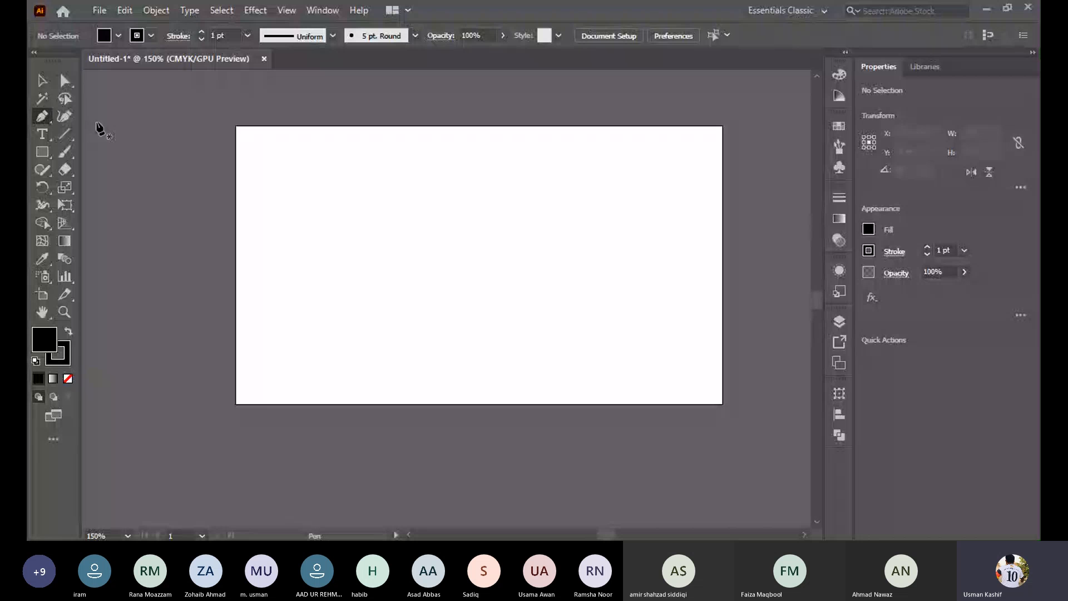
pyautogui.click(197, 385)
pyautogui.moveTo(391, 308); pyautogui.dragTo(564, 340)
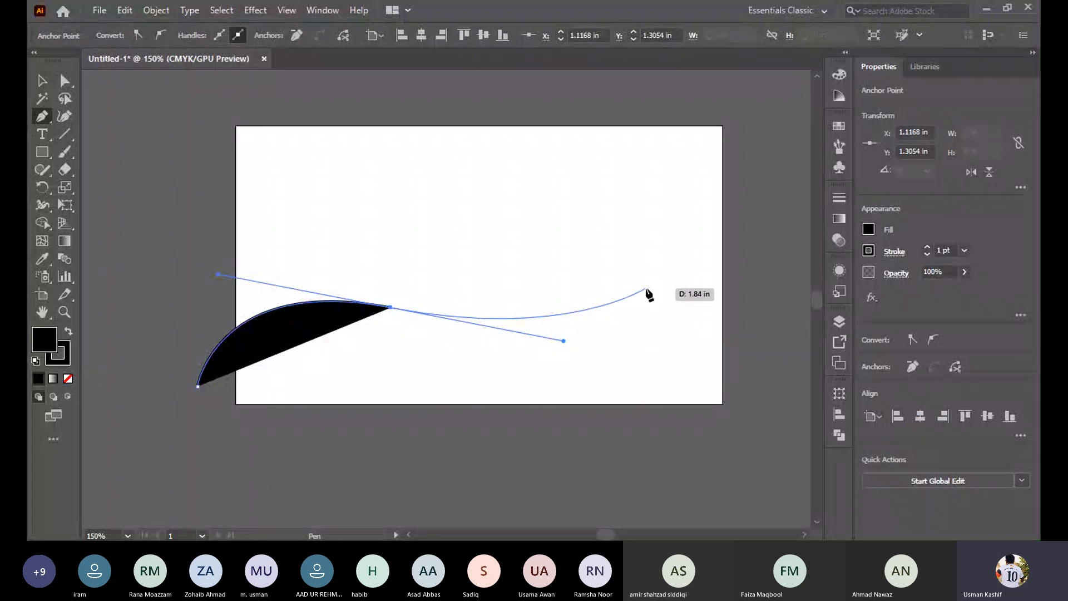
pyautogui.moveTo(646, 288); pyautogui.dragTo(736, 294)
pyautogui.click(767, 362)
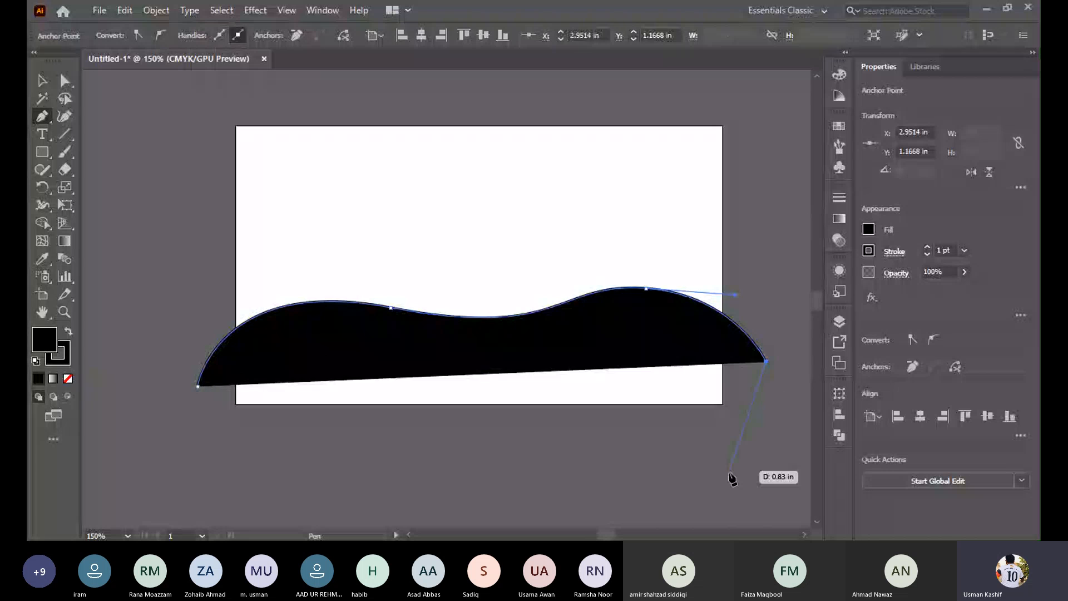
pyautogui.click(732, 466)
pyautogui.click(171, 461)
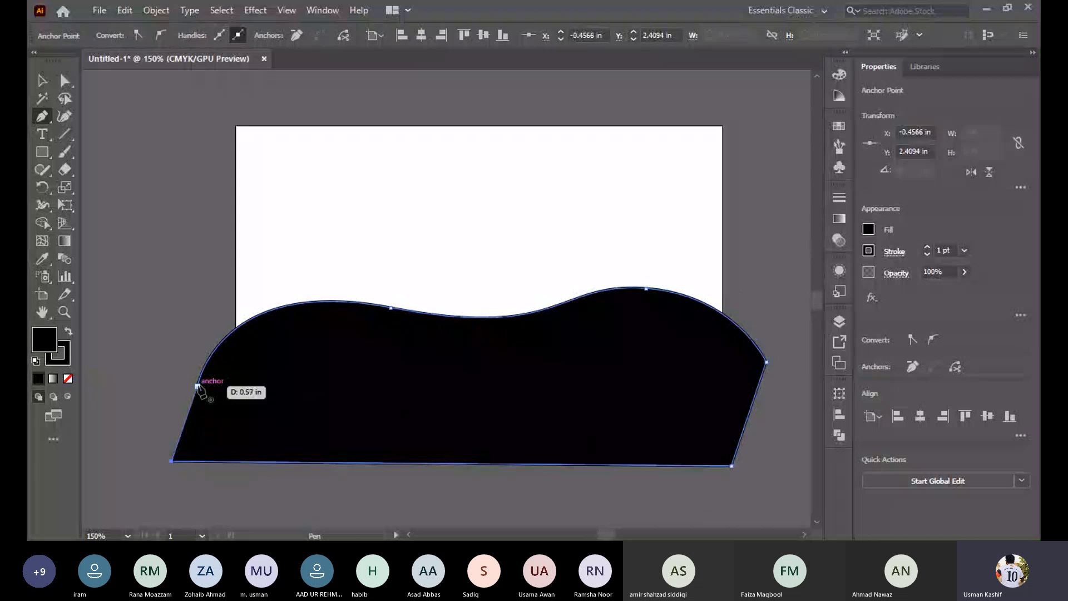
pyautogui.keyDown('ctrl'); pyautogui.click(198, 386); pyautogui.keyUp('ctrl')
pyautogui.click(41, 82)
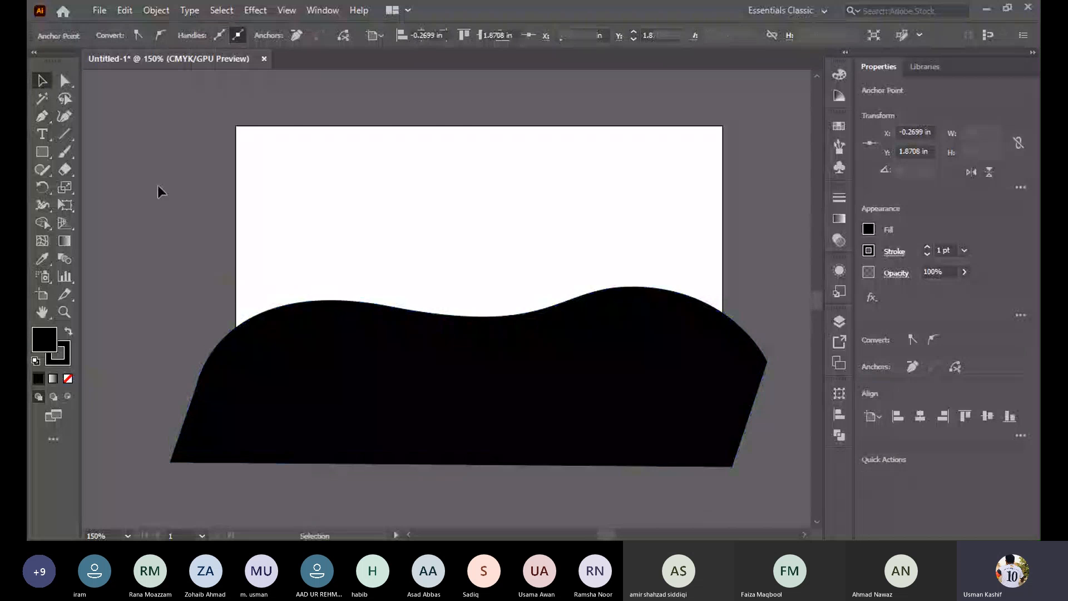
# Set the wavy shape's opacity to 38% and deselect it
pyautogui.click(158, 185)
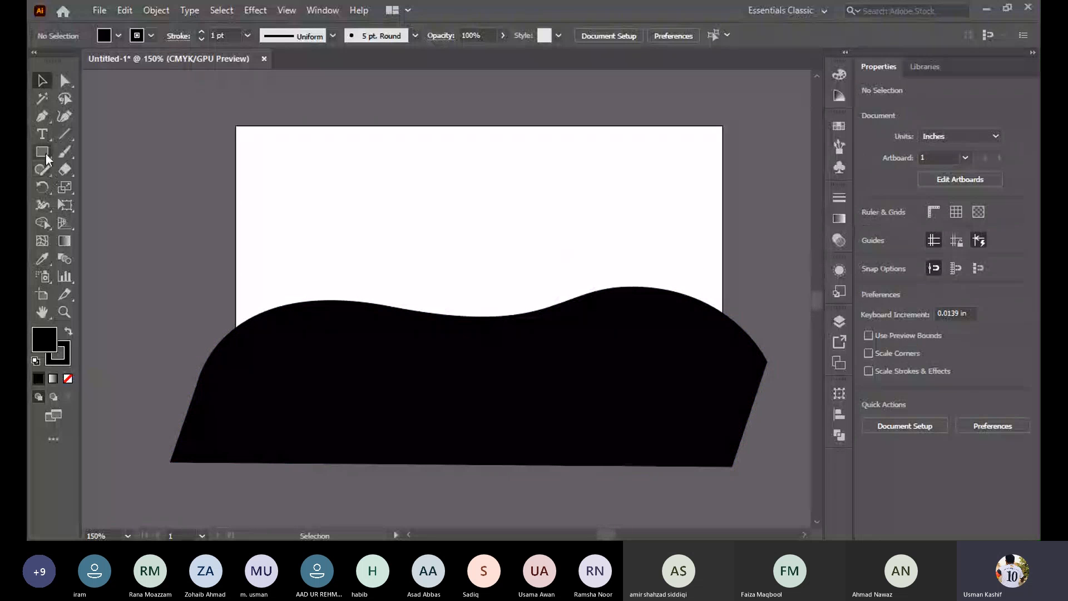
pyautogui.click(602, 423)
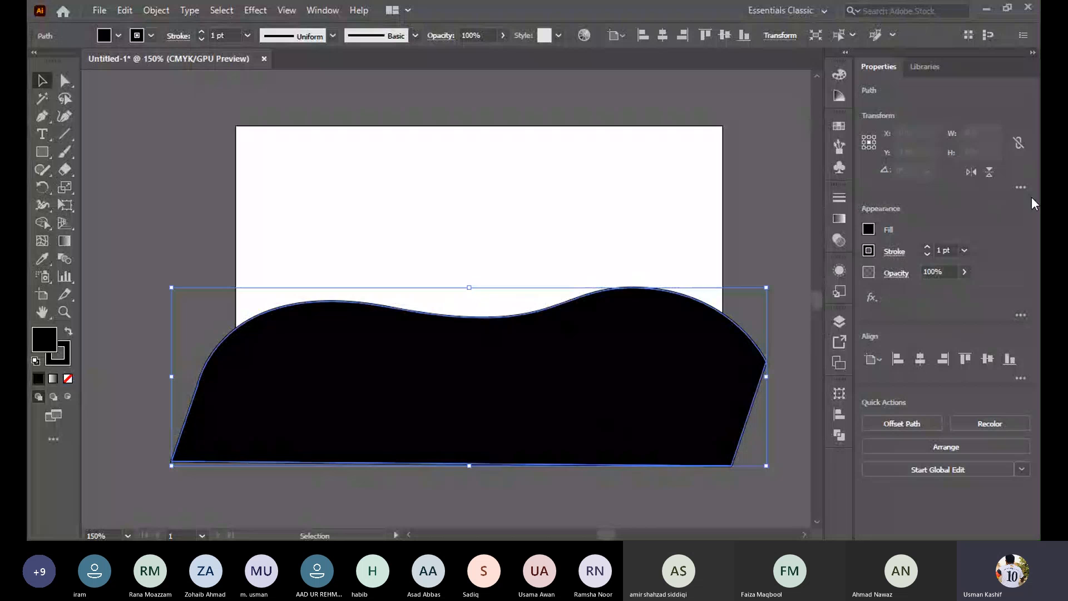
pyautogui.click(961, 276)
pyautogui.click(927, 289)
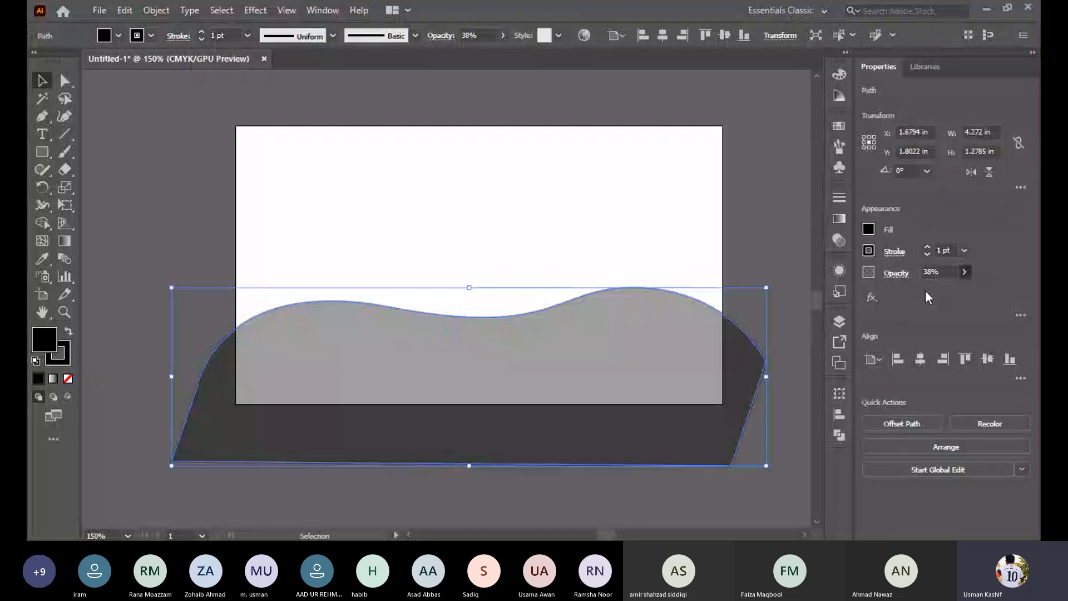
pyautogui.click(783, 263)
# Draw a black 3.5 × 2 in rectangle exactly covering the artboard with the Rectangle tool
pyautogui.click(32, 153)
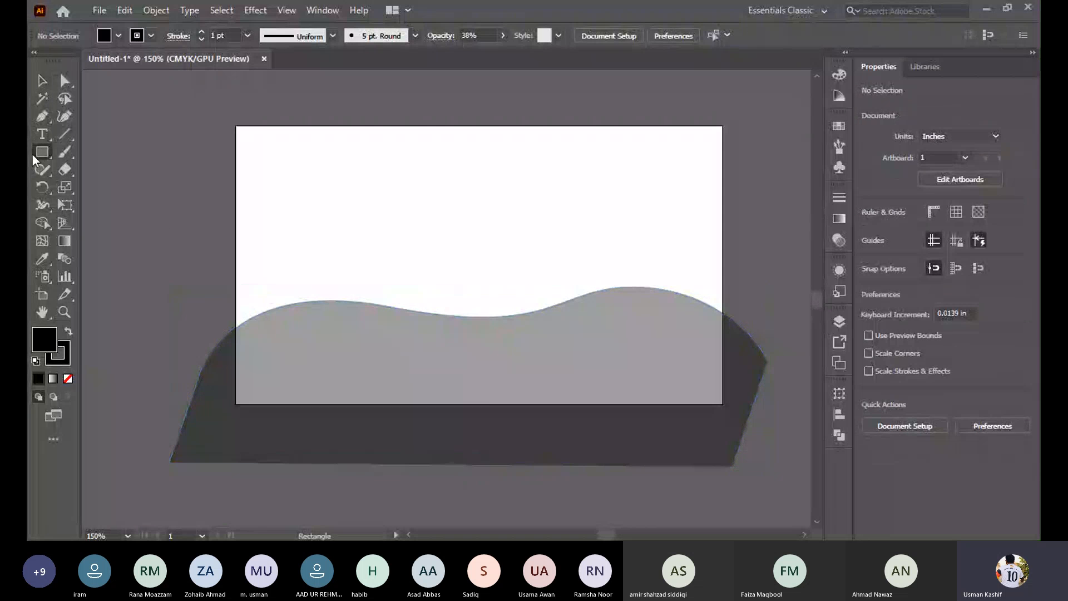
pyautogui.moveTo(237, 127); pyautogui.dragTo(724, 404)
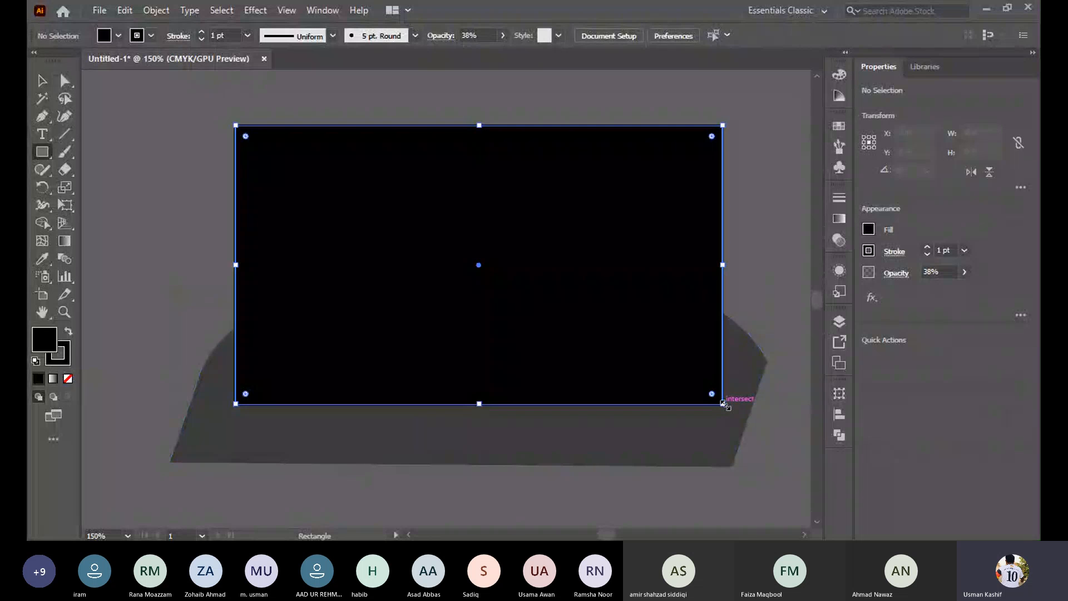
pyautogui.click(42, 81)
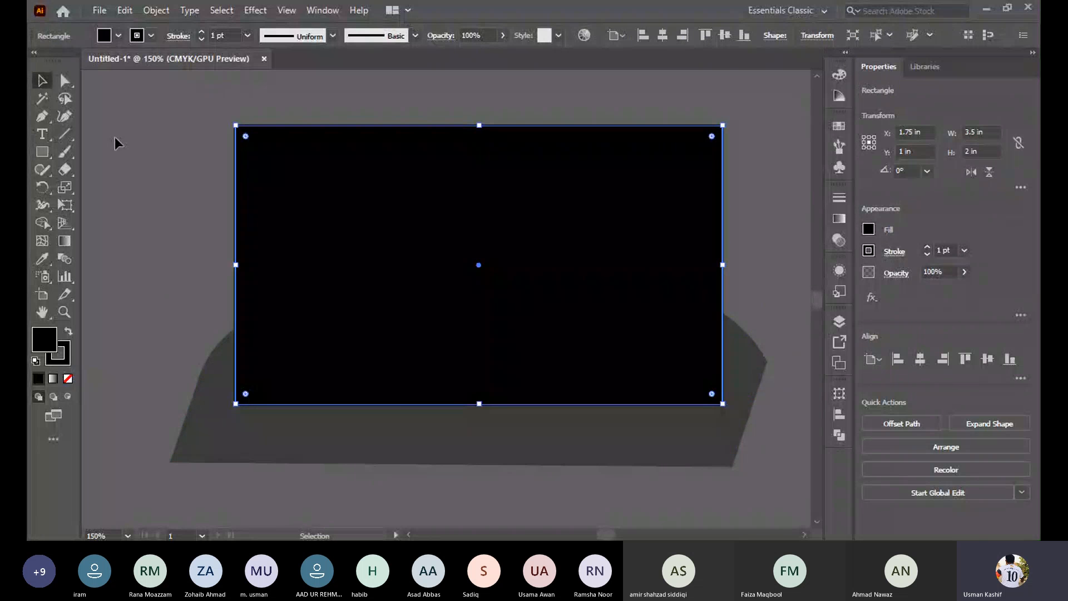
# Select the wavy shape and the rectangle, and remove the part of the wave outside the artboard with Shape Builder
pyautogui.click(389, 421)
pyautogui.keyDown('shift'); pyautogui.click(429, 219); pyautogui.keyUp('shift')
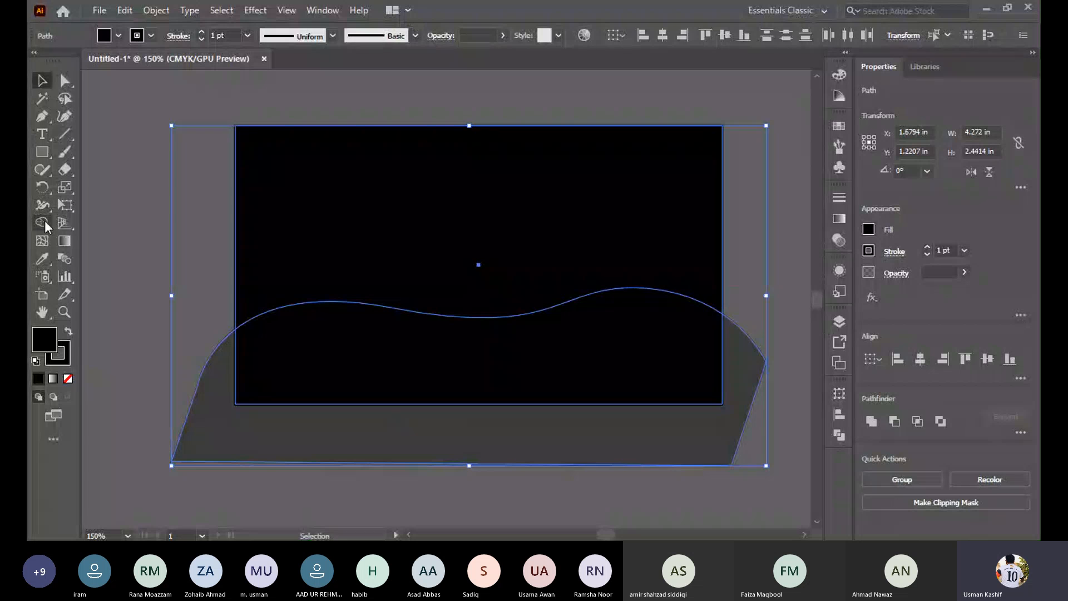
pyautogui.click(42, 223)
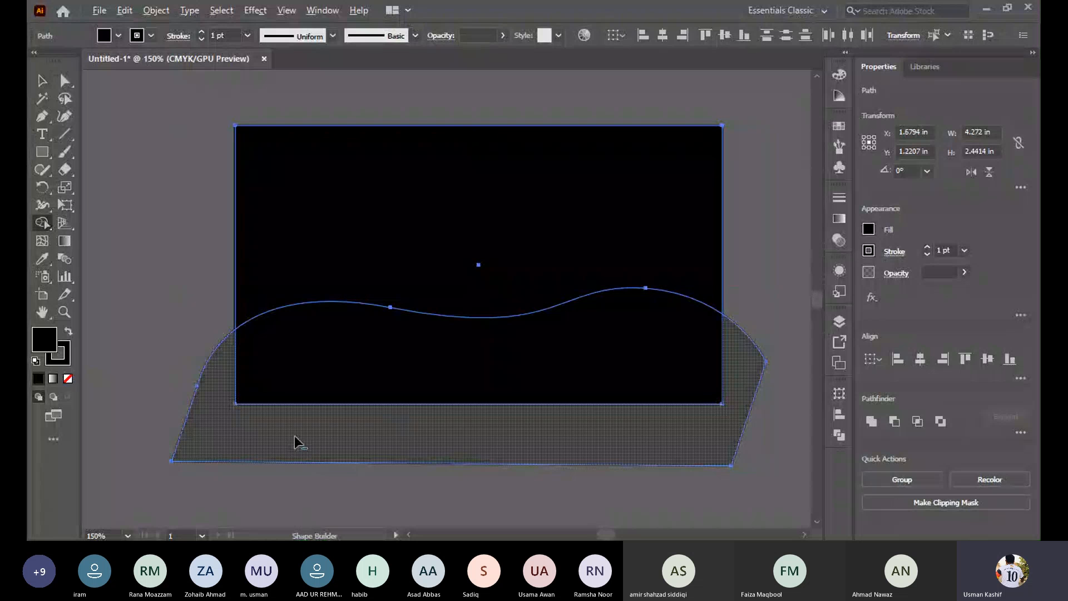
pyautogui.keyDown('alt'); pyautogui.click(297, 436); pyautogui.keyUp('alt')
pyautogui.click(42, 81)
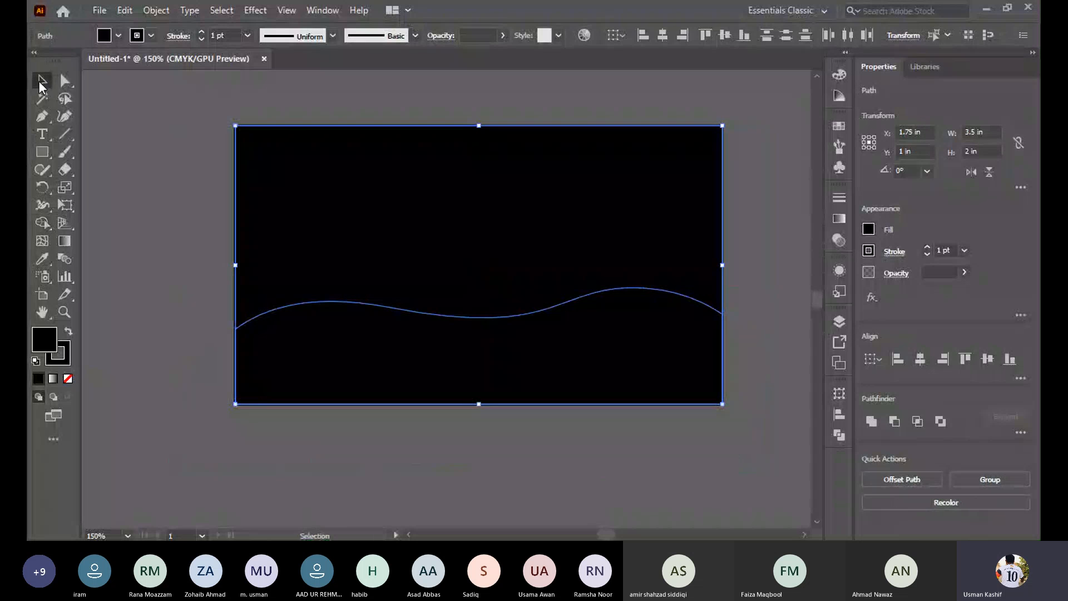
# Delete the artboard-sized black rectangle, set the trimmed wavy shape's opacity to 100%, and deselect it
pyautogui.click(164, 138)
pyautogui.click(305, 172)
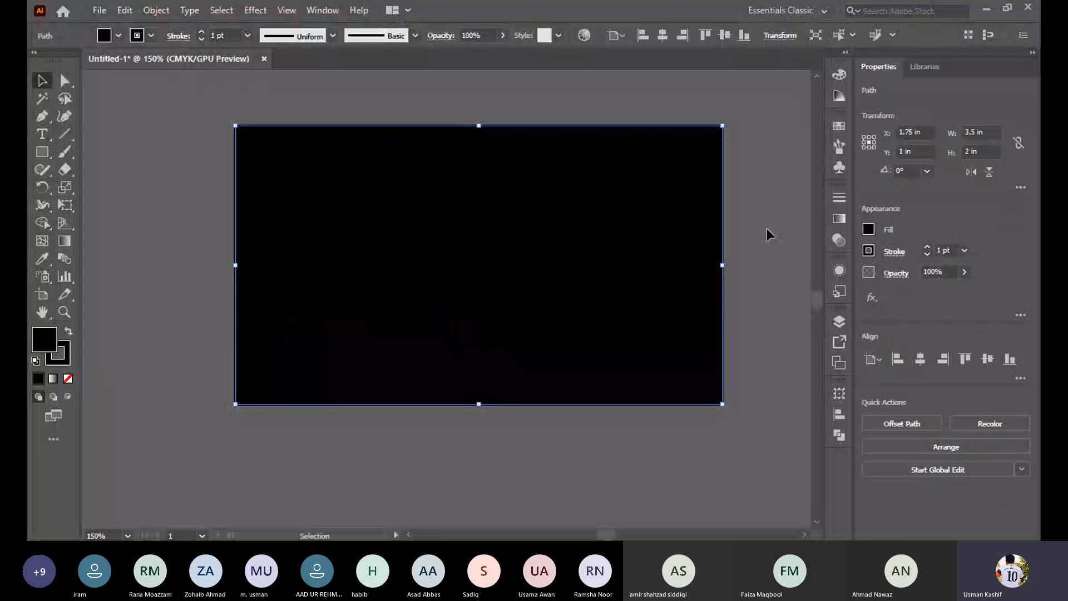
pyautogui.press('Delete')
pyautogui.click(676, 368)
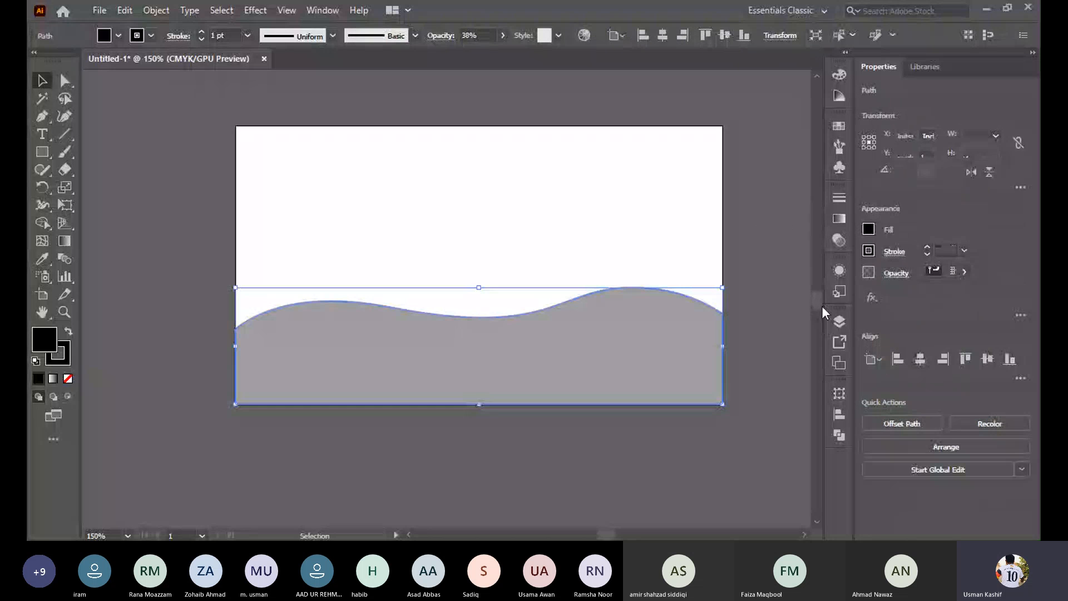
pyautogui.press('Return')
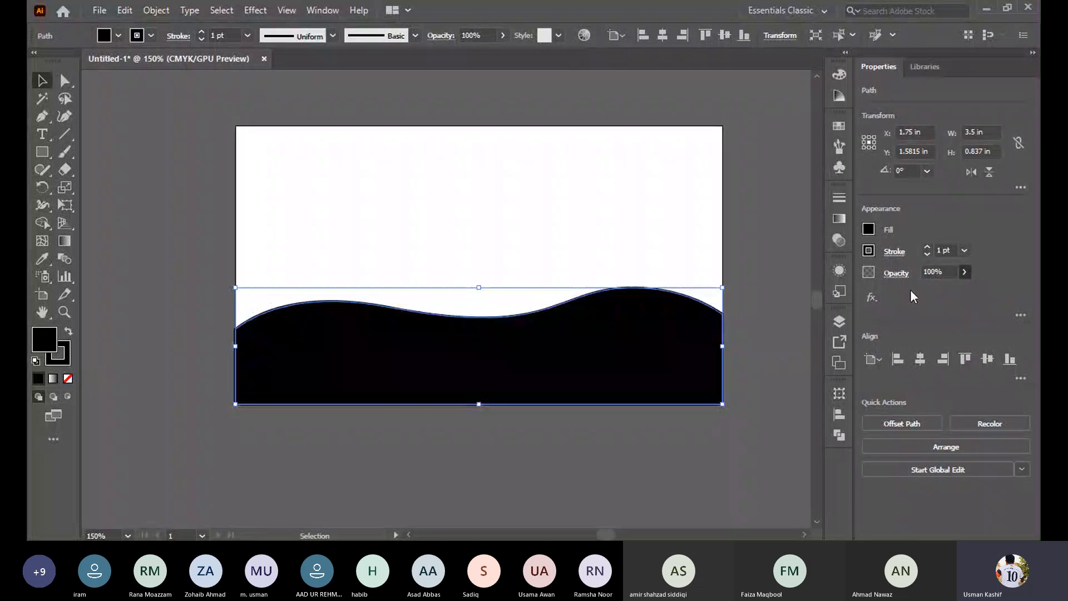
pyautogui.click(762, 206)
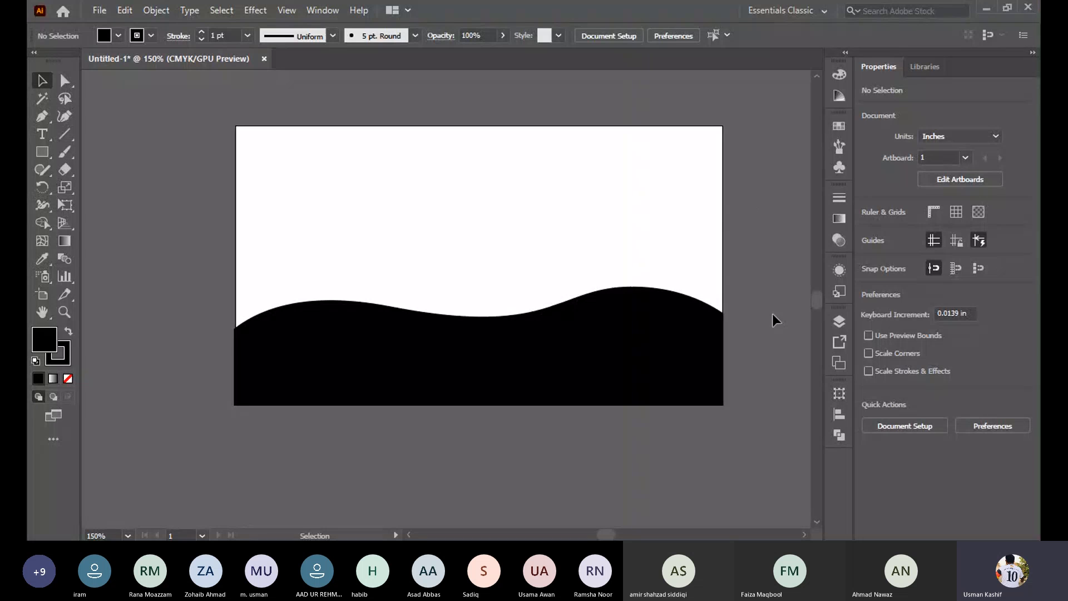
# Delete the trimmed wavy shape to clear the artboard
pyautogui.click(667, 349)
pyautogui.press('Delete')
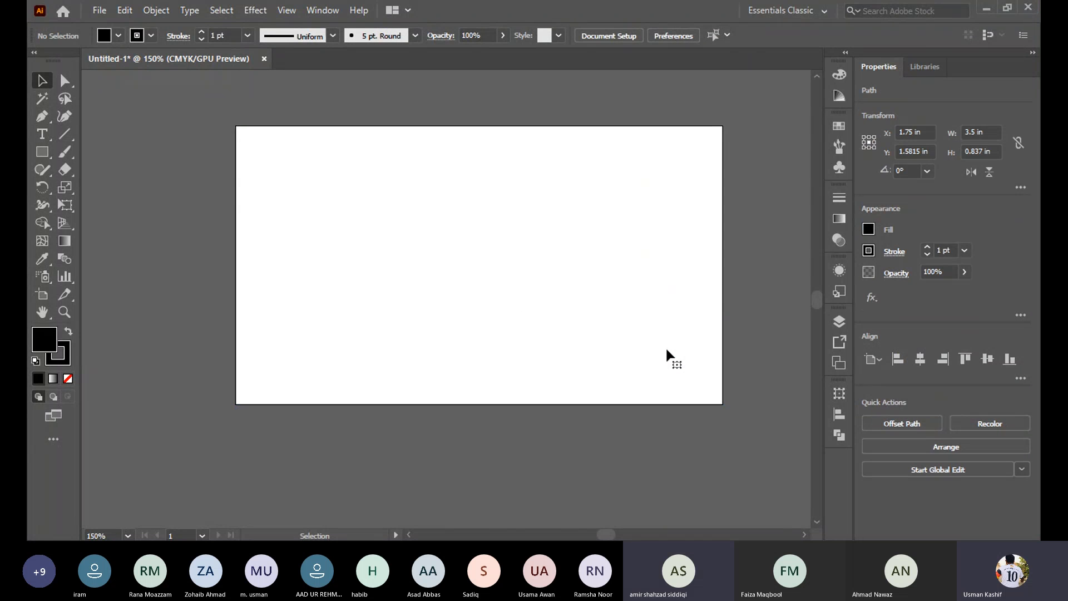
pyautogui.click(42, 151)
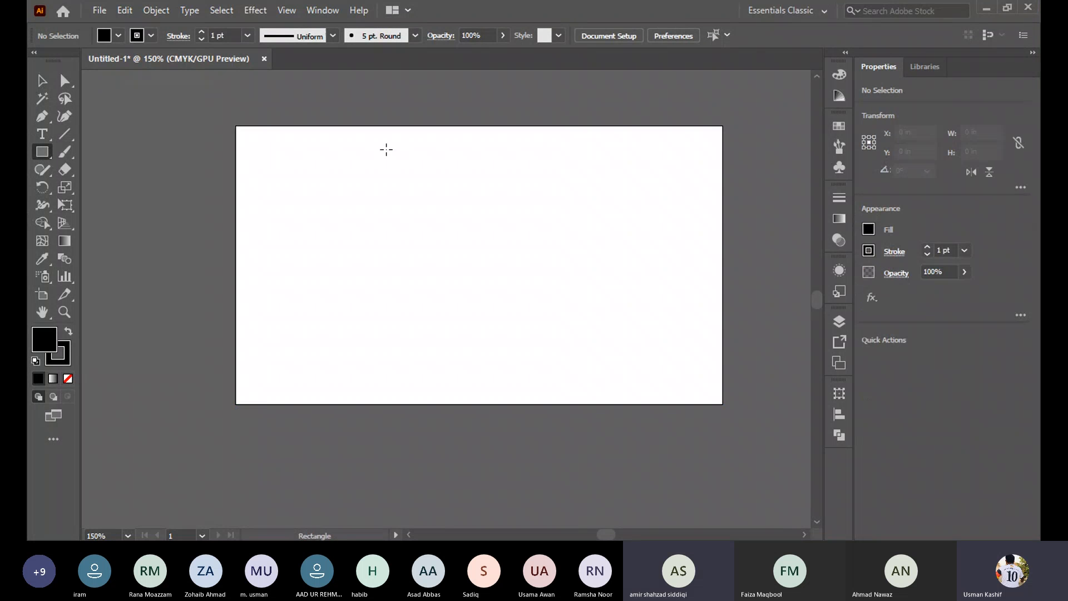
pyautogui.moveTo(323, 174); pyautogui.dragTo(578, 379)
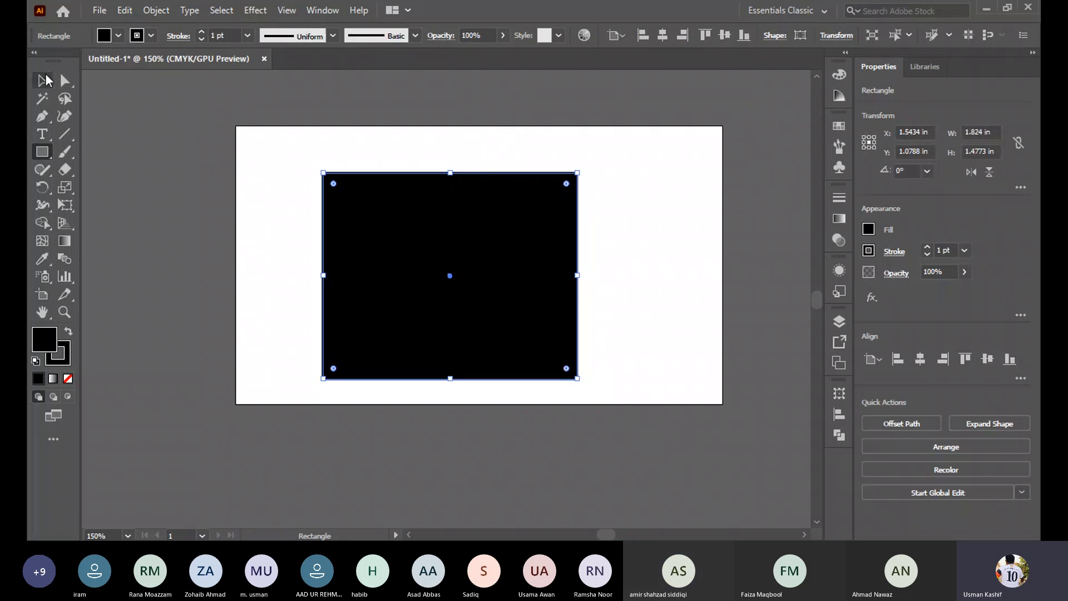
pyautogui.click(42, 81)
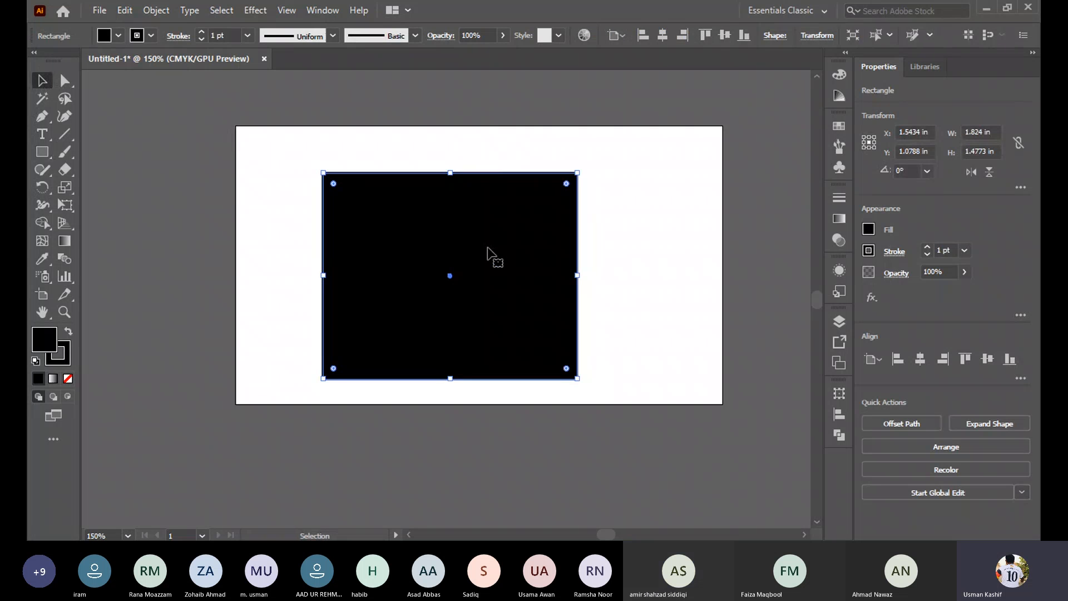
pyautogui.press('Delete')
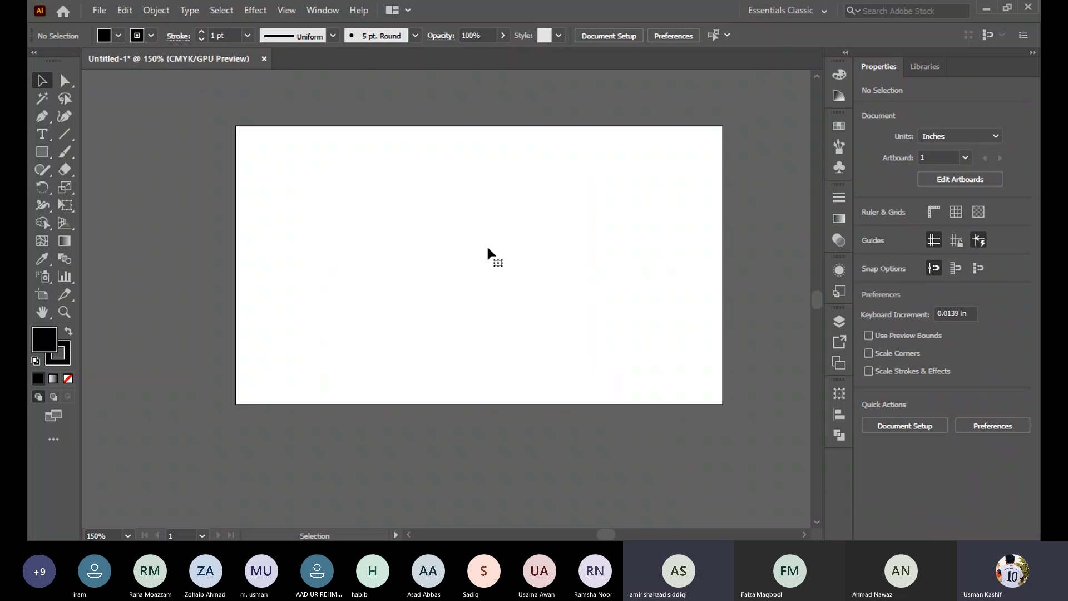
# Draw an open S-shaped path about 2.13 in wide and 1.12 in high, rising across the artboard, with the Pen tool
pyautogui.click(43, 116)
pyautogui.click(345, 315)
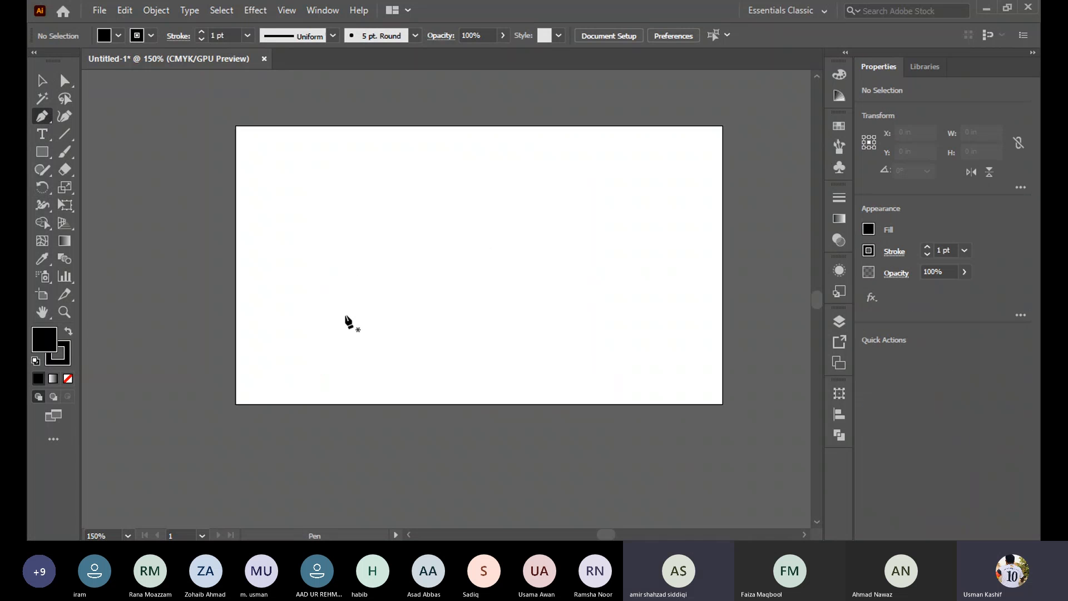
pyautogui.moveTo(486, 237); pyautogui.dragTo(597, 245)
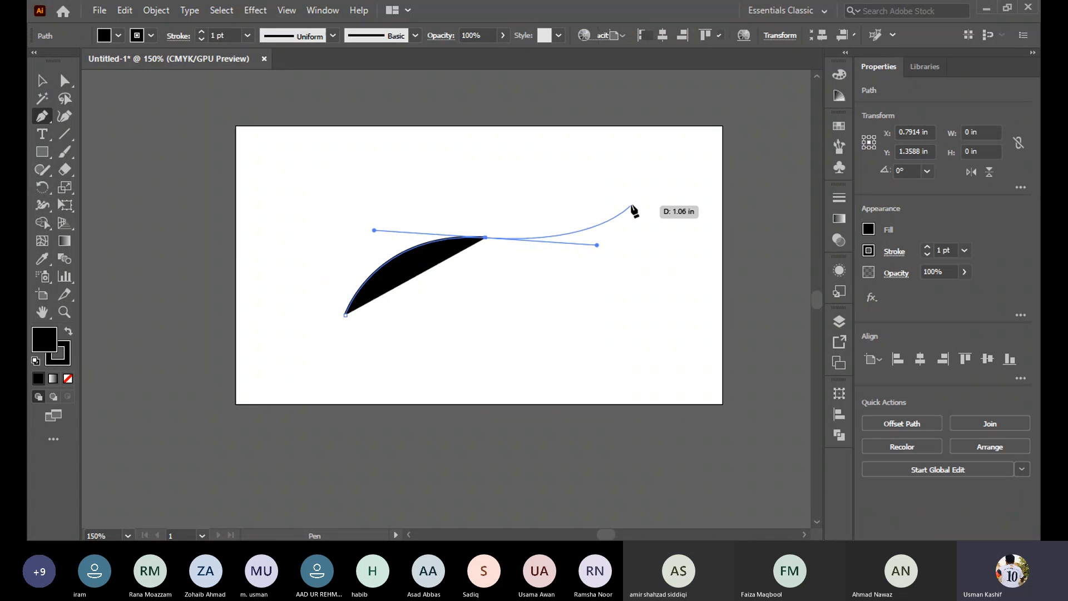
pyautogui.click(642, 160)
pyautogui.click(42, 80)
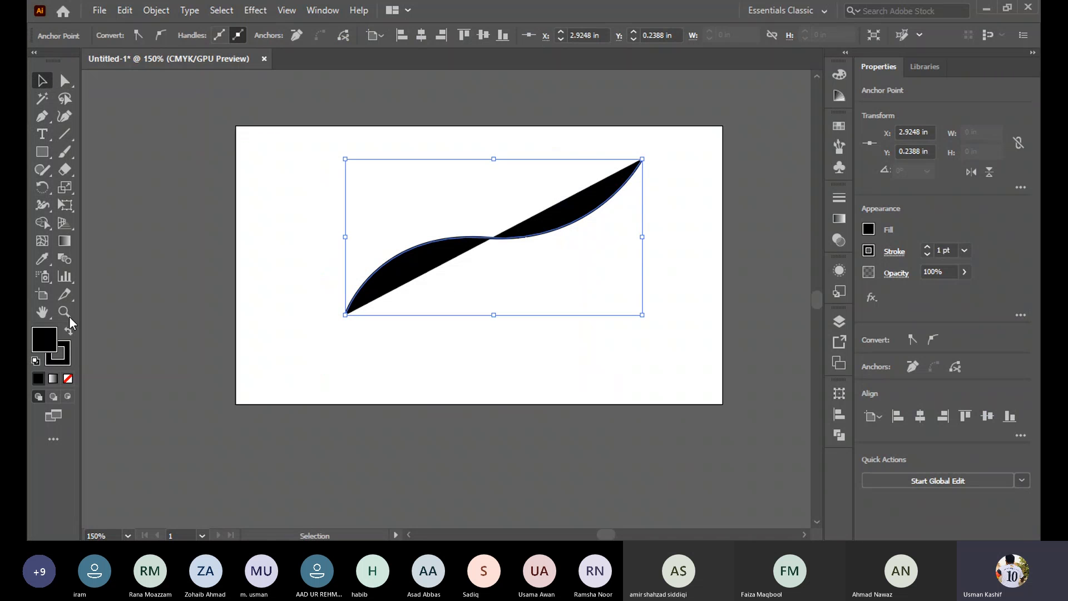
# Remove the fill from the S-shaped path and move the path slightly down and to the left
pyautogui.click(67, 380)
pyautogui.click(439, 357)
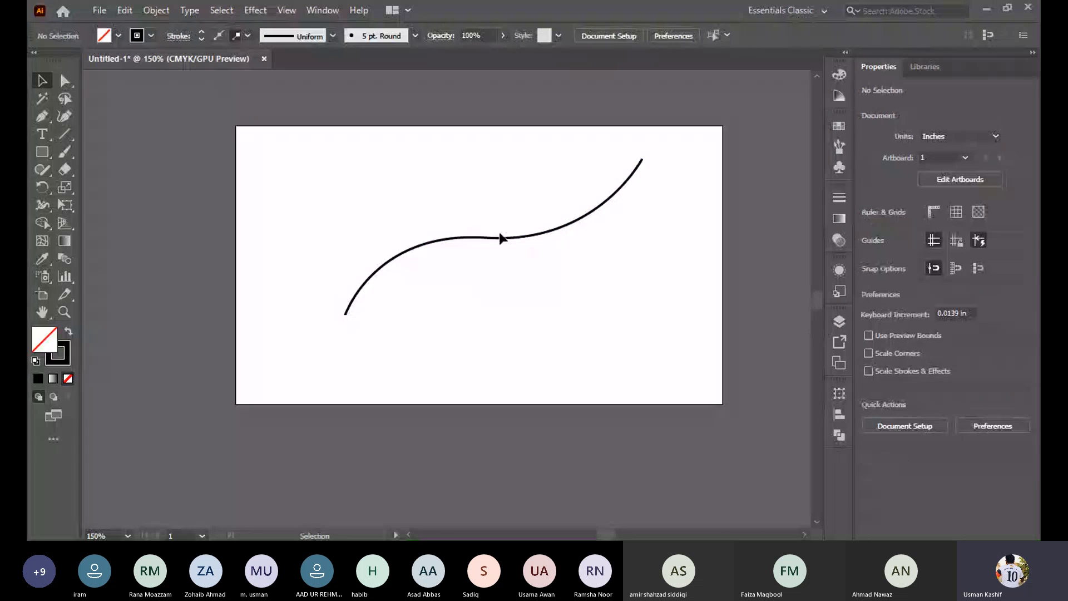
pyautogui.moveTo(494, 238); pyautogui.dragTo(472, 249)
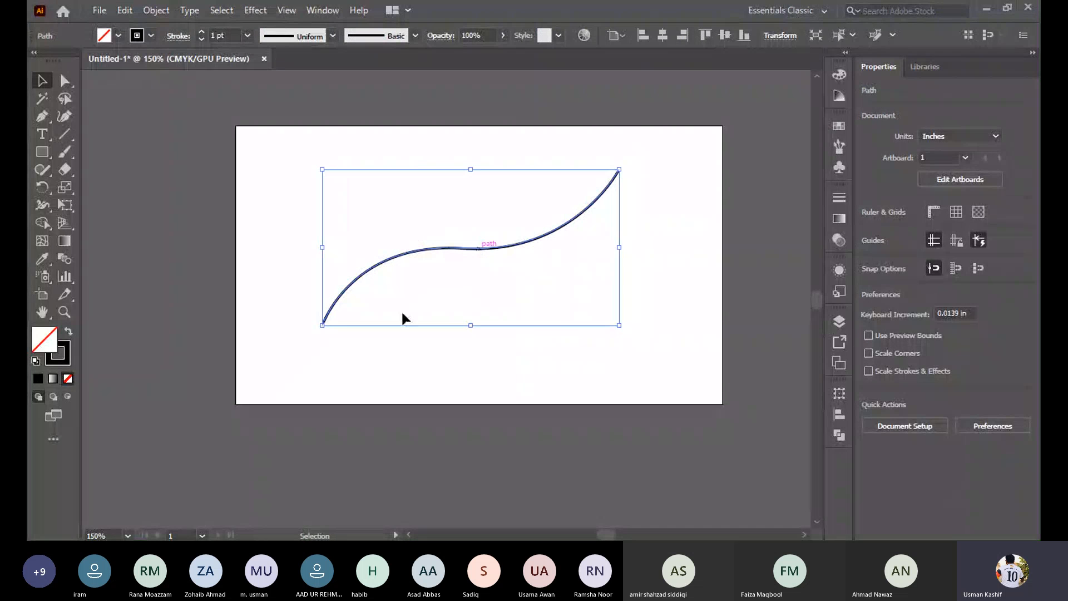
# Colour the S-curve's stroke blue and set its weight to 5 pt
pyautogui.click(67, 355)
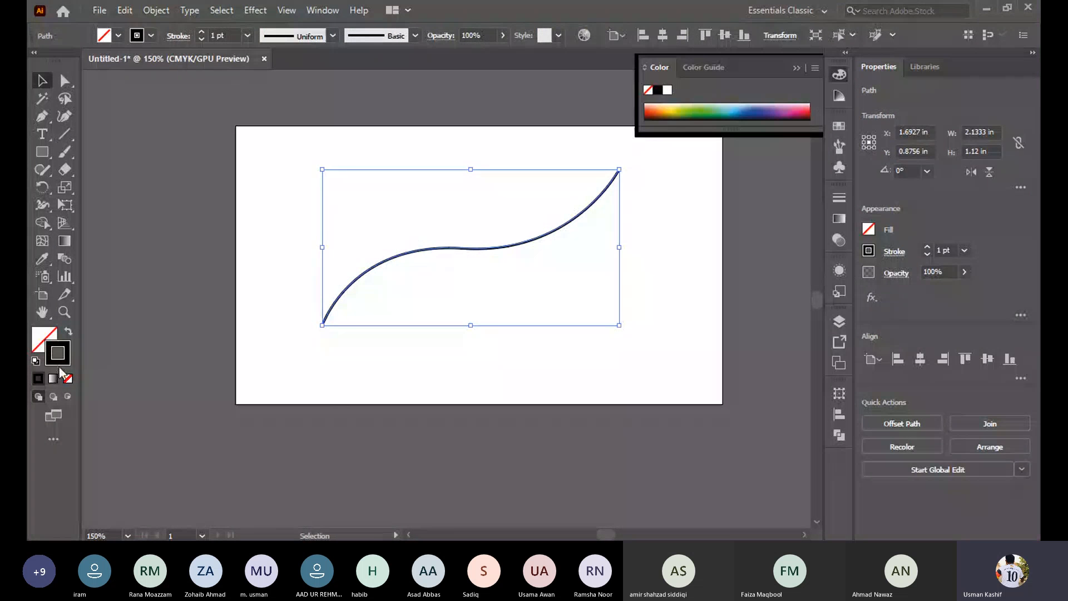
pyautogui.click(735, 105)
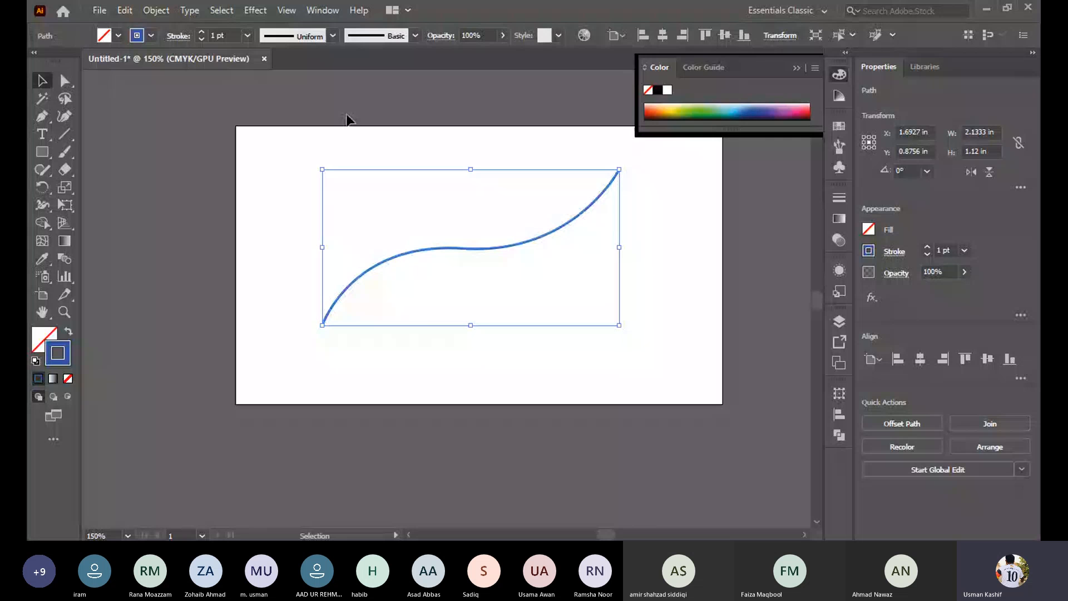
pyautogui.click(263, 162)
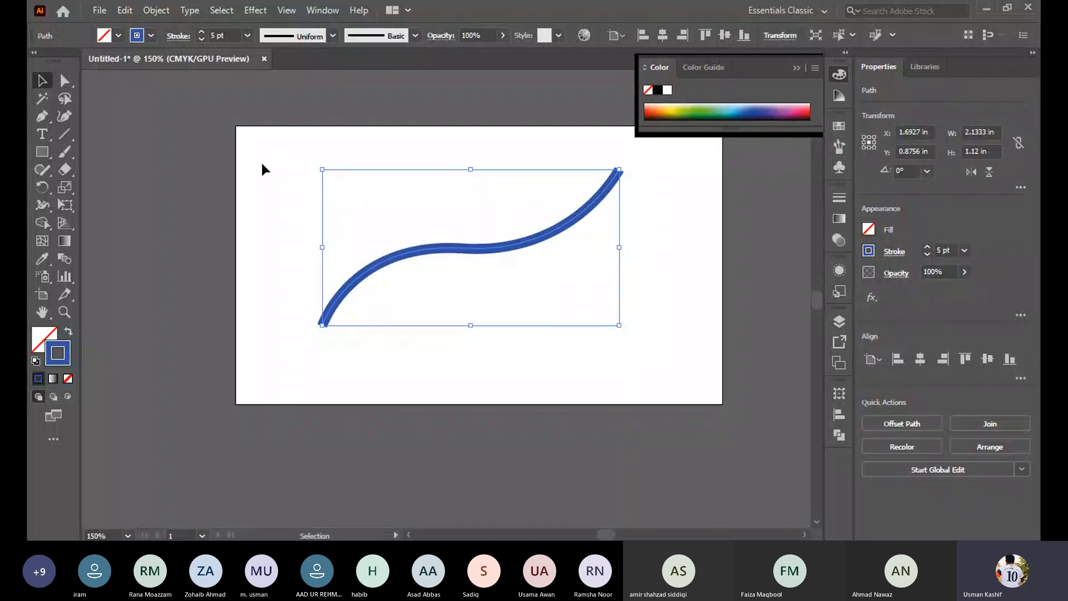
# Change the S-curve's stroke colour to the yellow swatch and collapse the open colour controls
pyautogui.click(151, 35)
pyautogui.click(89, 60)
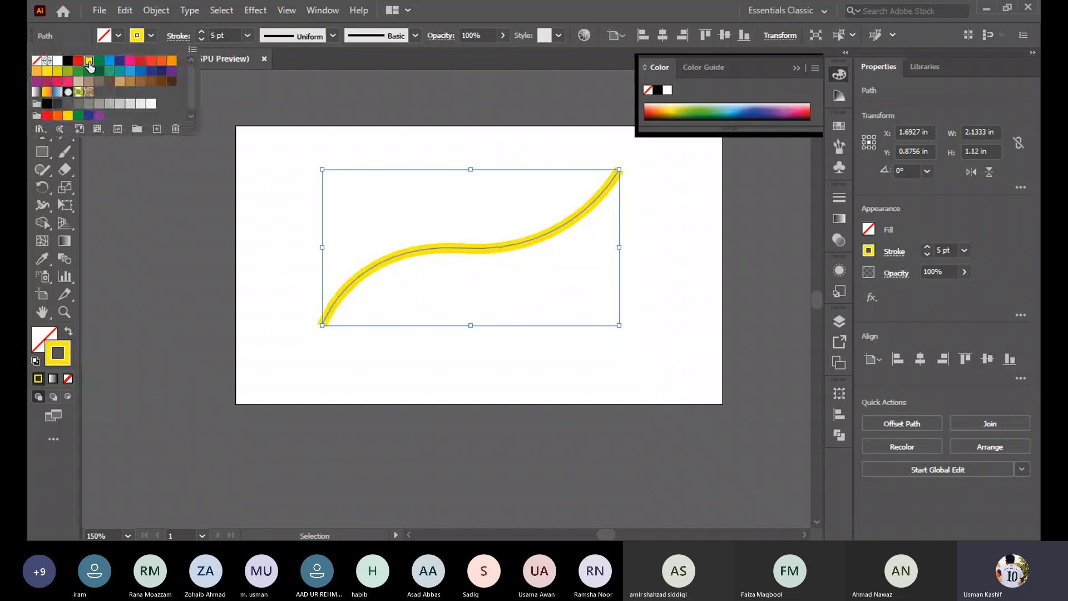
pyautogui.click(800, 64)
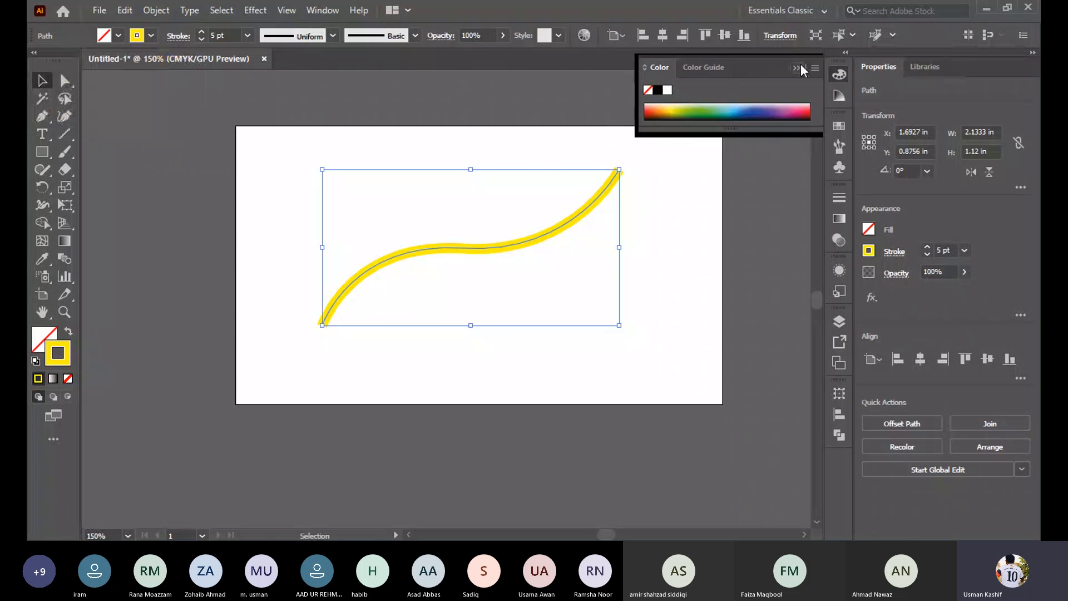
pyautogui.click(800, 66)
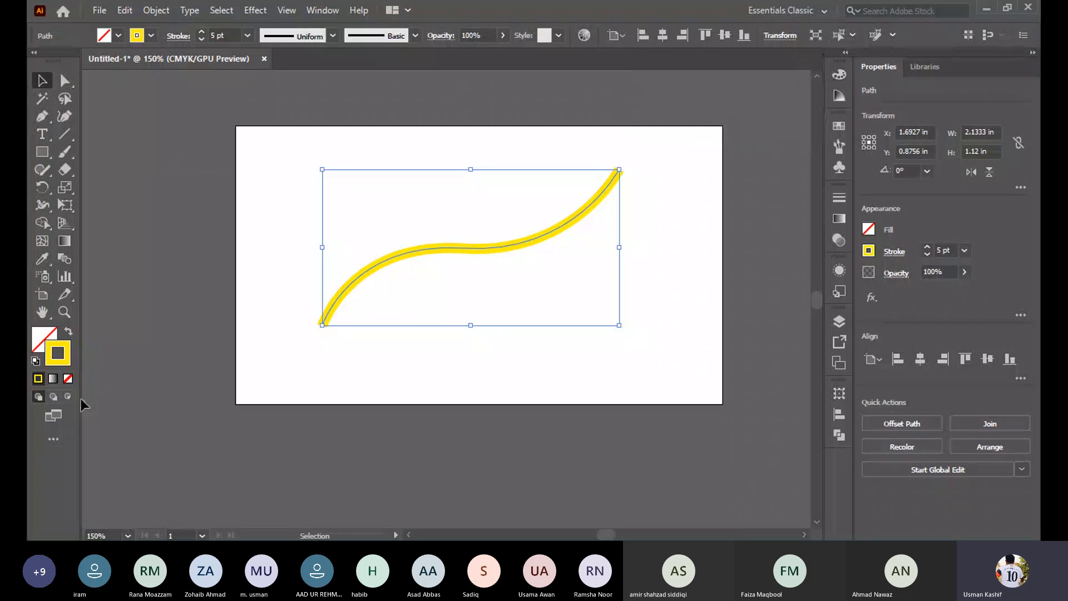
# Apply a linear gradient to the S-curve's stroke, with a red start stop and an orange (C=0 M=50 Y=100 K=0) end stop
pyautogui.click(58, 377)
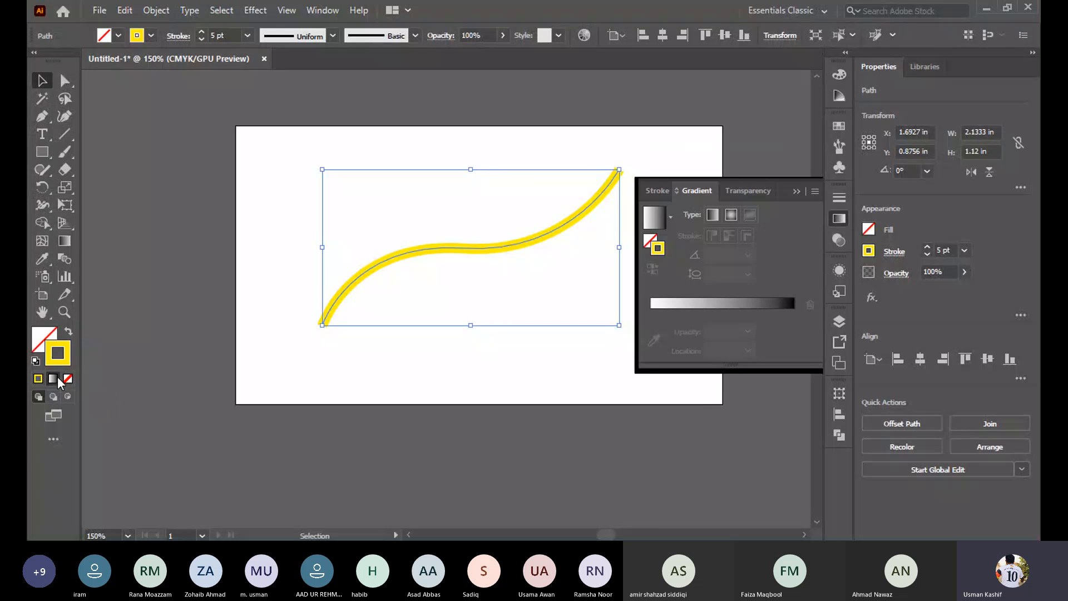
pyautogui.moveTo(652, 331); pyautogui.dragTo(624, 338)
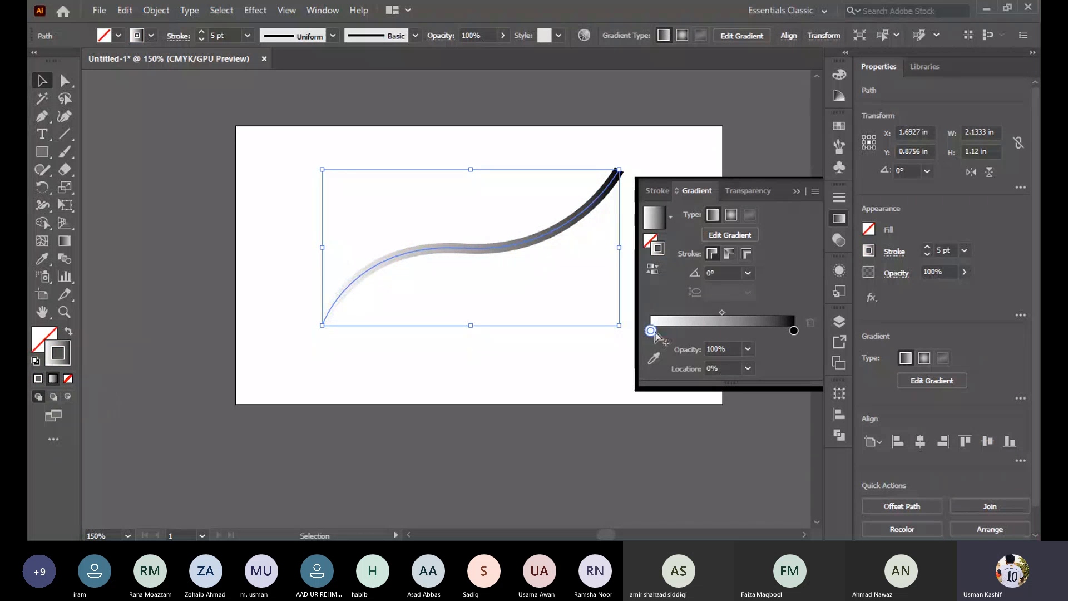
pyautogui.doubleClick(651, 330)
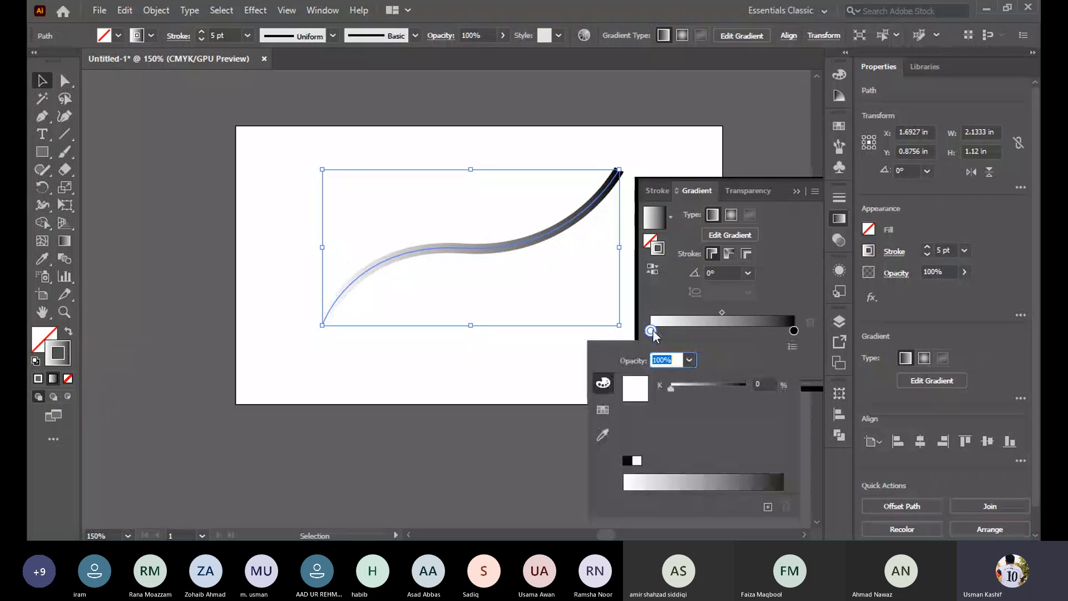
pyautogui.click(602, 409)
pyautogui.click(645, 377)
pyautogui.click(796, 289)
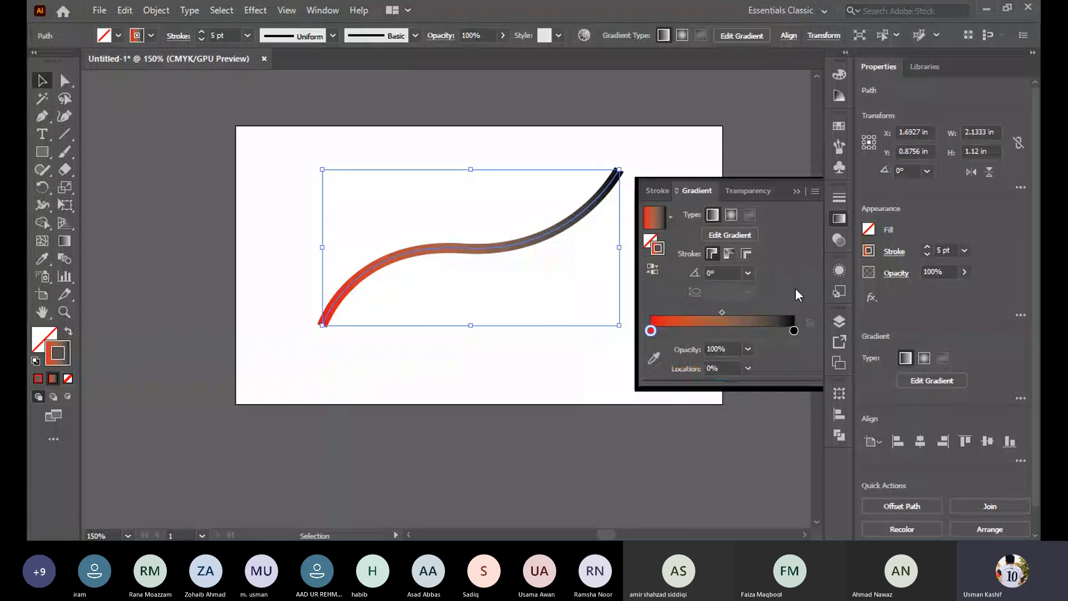
pyautogui.doubleClick(794, 331)
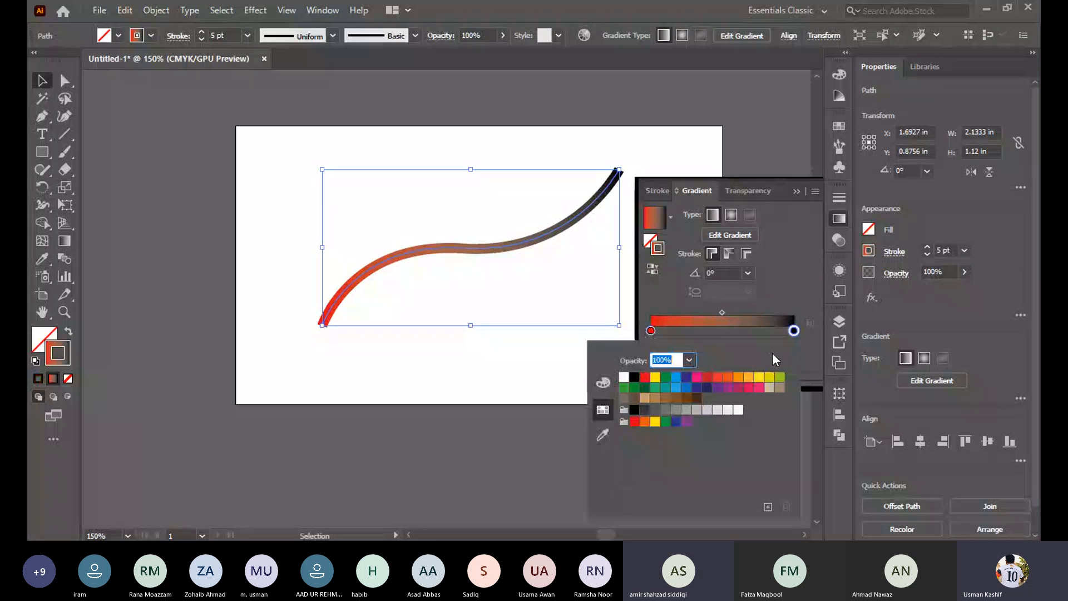
pyautogui.click(742, 372)
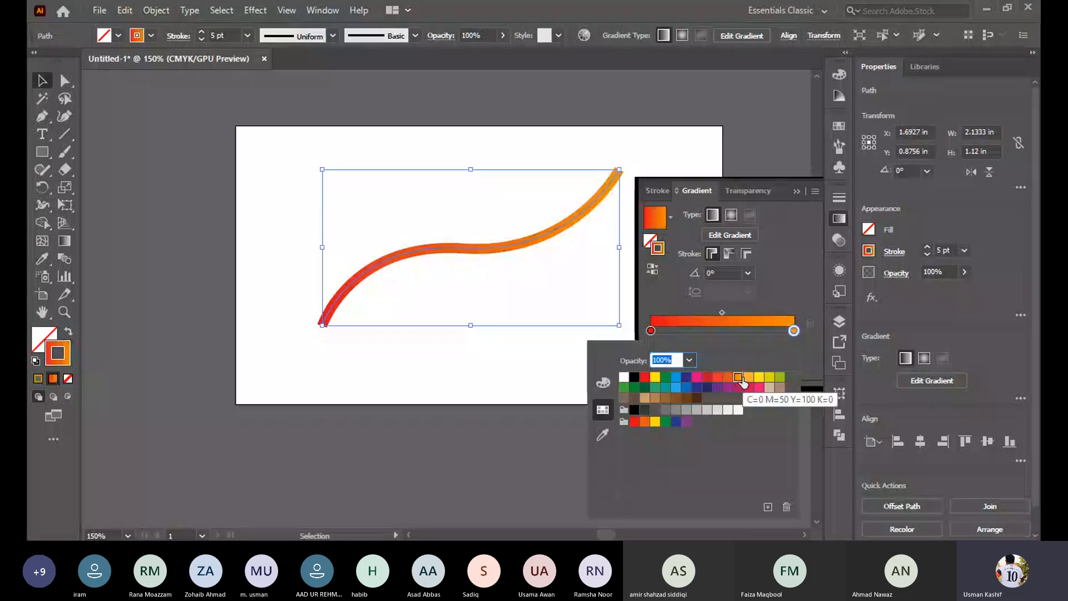
# Close the gradient settings and deselect the S-curve
pyautogui.click(800, 279)
pyautogui.click(797, 191)
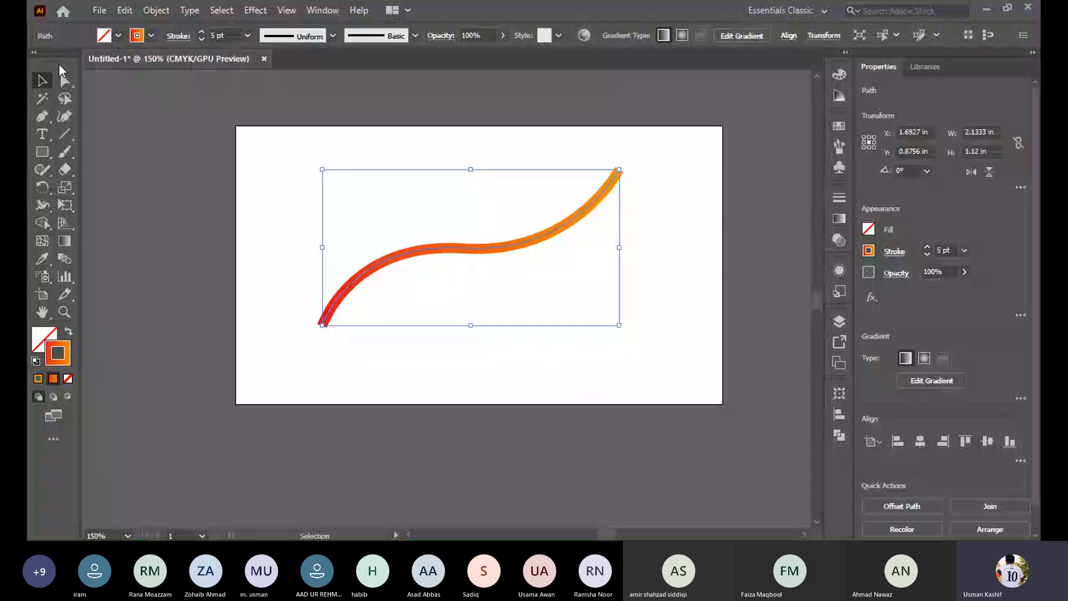
pyautogui.click(171, 171)
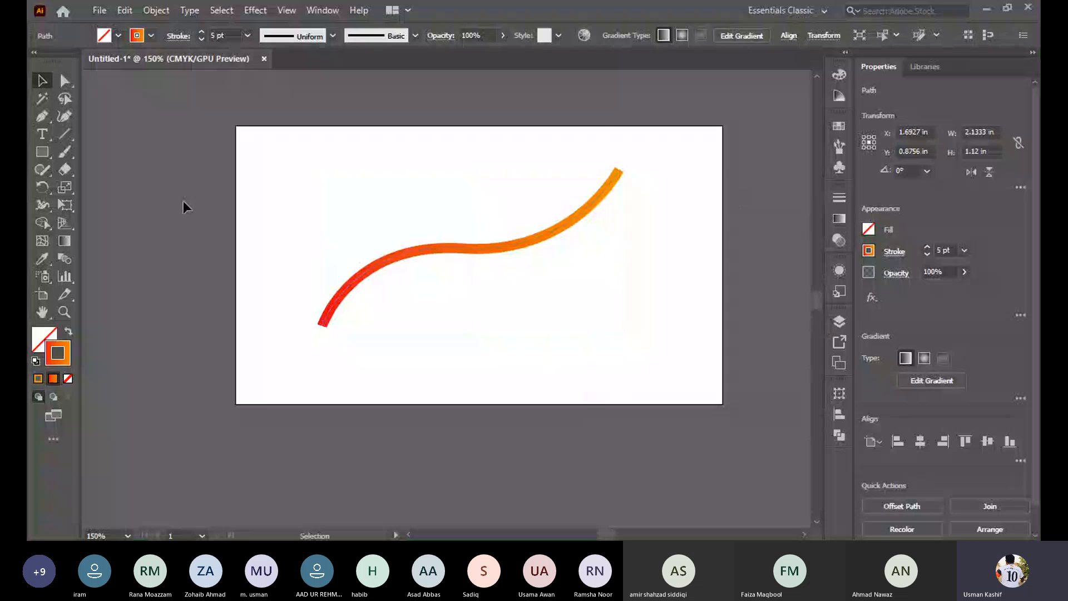
pyautogui.click(531, 246)
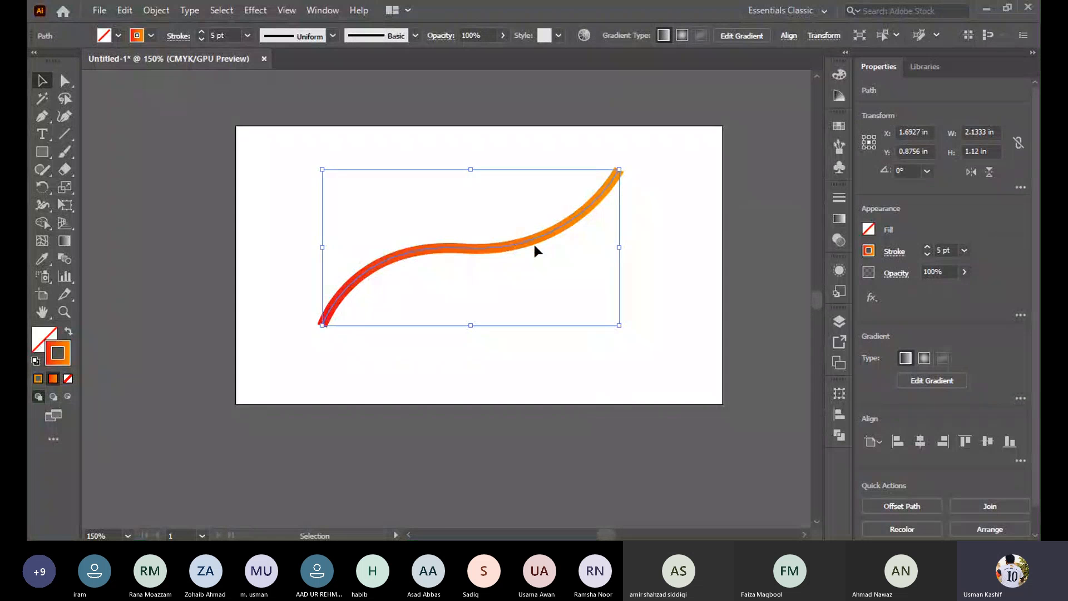
pyautogui.hotkey('ctrl', 'shift', 'a')
# Give the S-curve's stroke round caps and deselect the path
pyautogui.scroll(1, 366, 346)
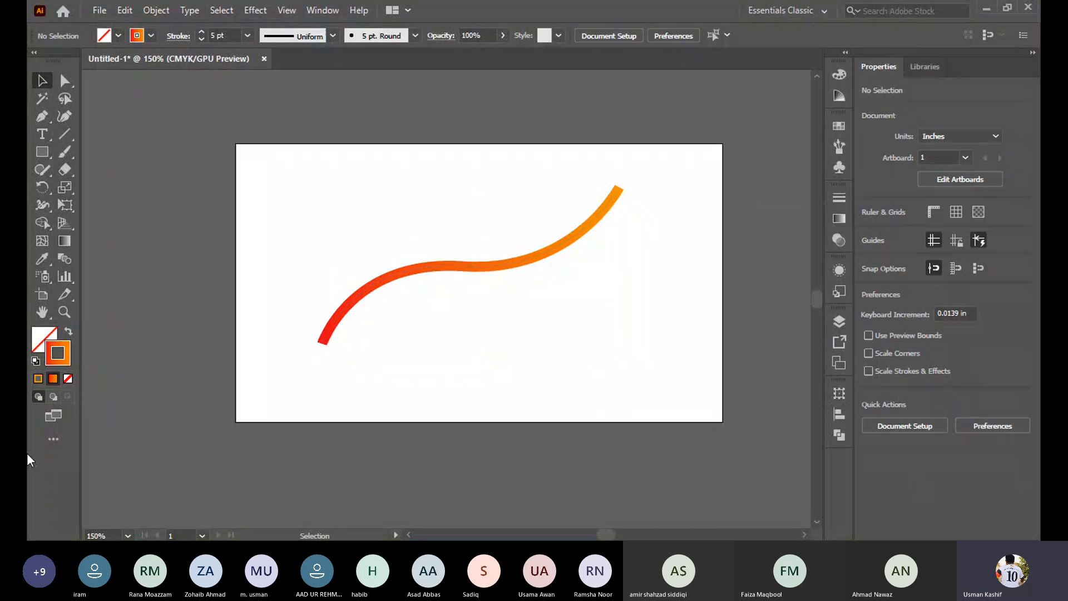
pyautogui.scroll(2, 326, 362)
pyautogui.click(337, 295)
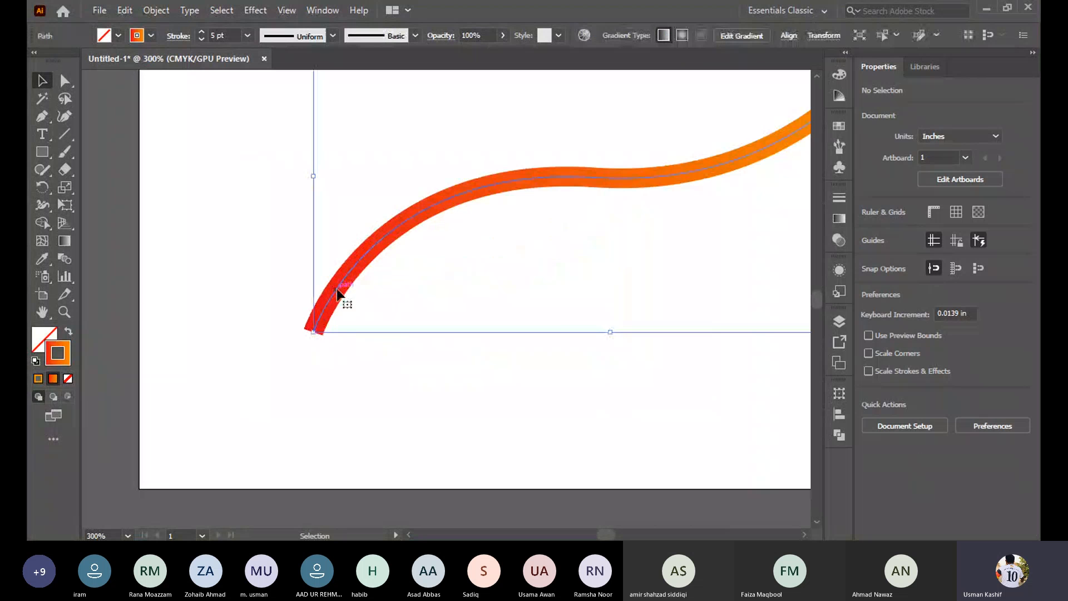
pyautogui.click(178, 36)
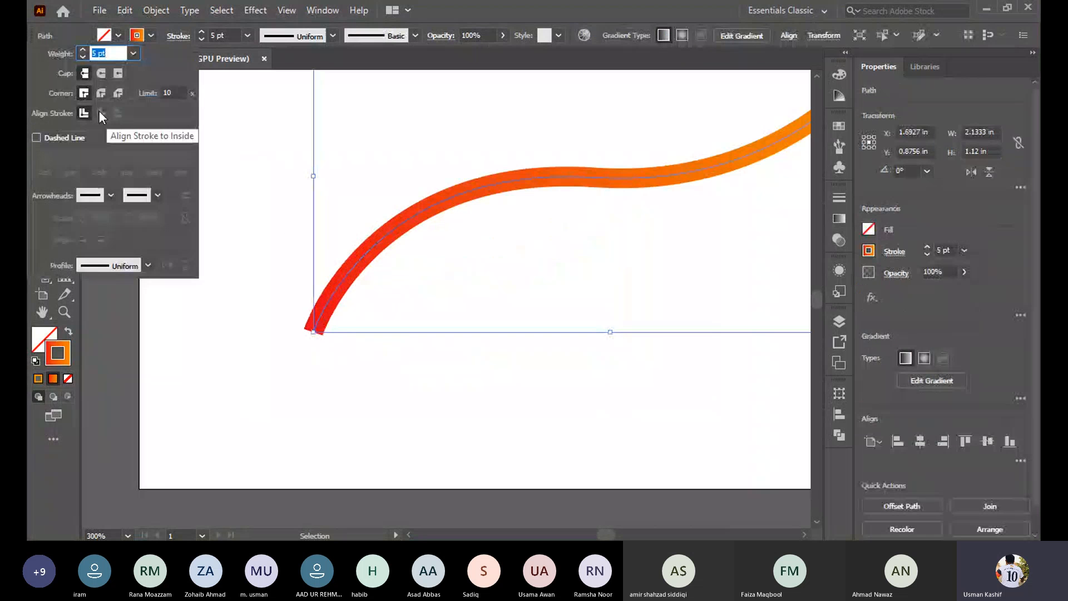
pyautogui.click(102, 76)
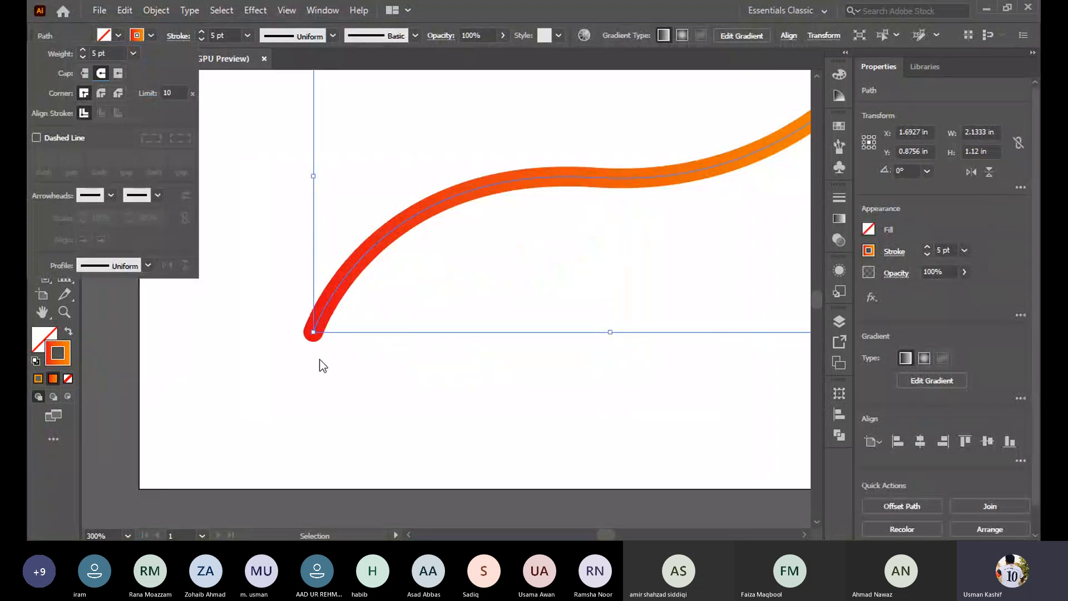
pyautogui.click(367, 362)
pyautogui.click(385, 364)
pyautogui.scroll(-2, 406, 351)
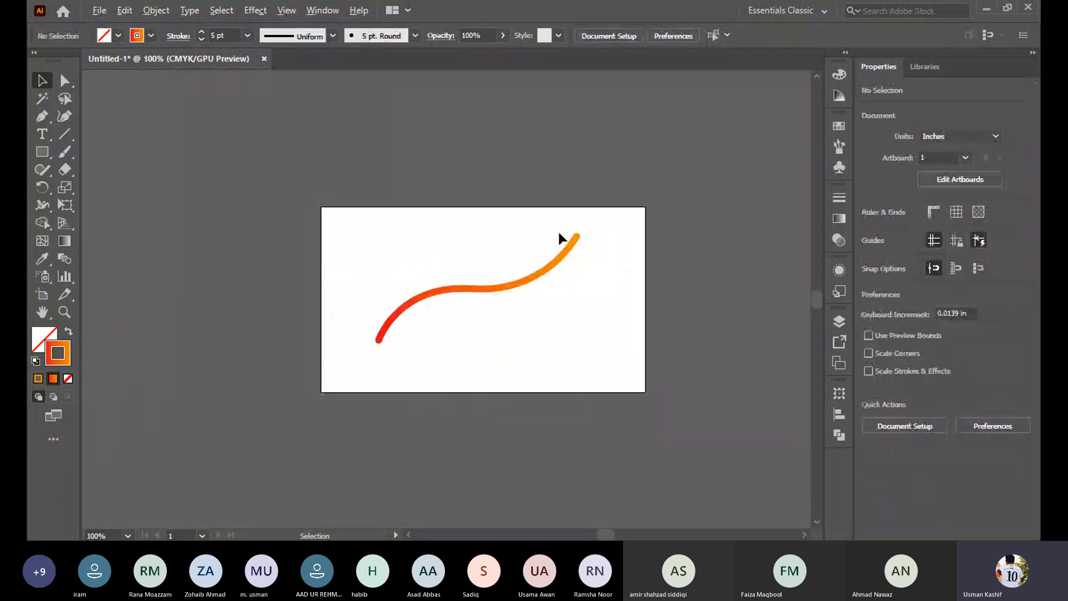
# Try the butt and projecting caps on the S-curve's stroke, restore the round cap, and deselect the path
pyautogui.scroll(3, 573, 261)
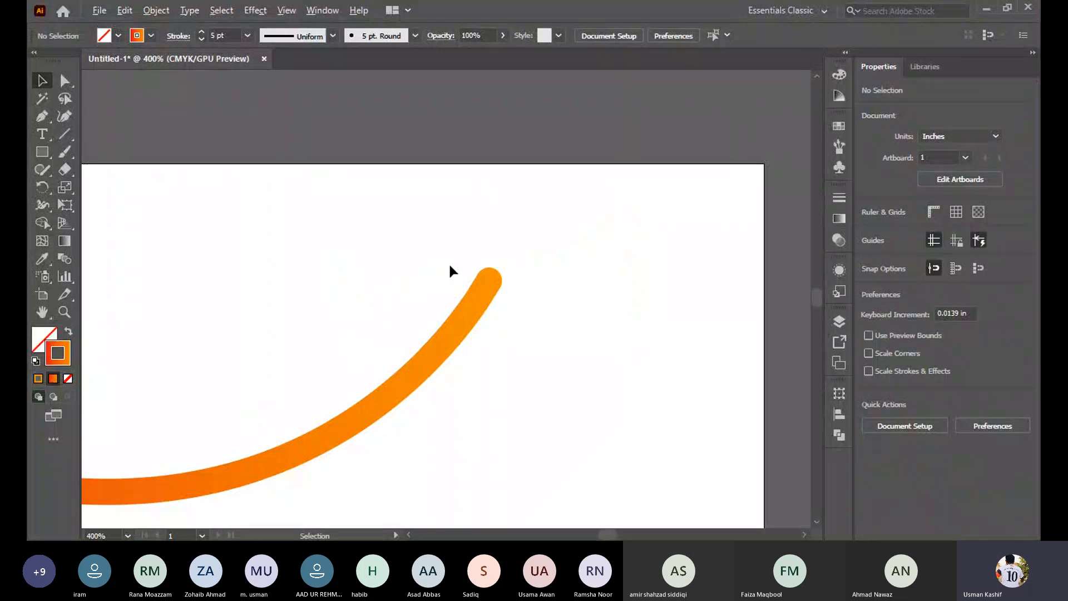
pyautogui.click(489, 287)
pyautogui.click(177, 37)
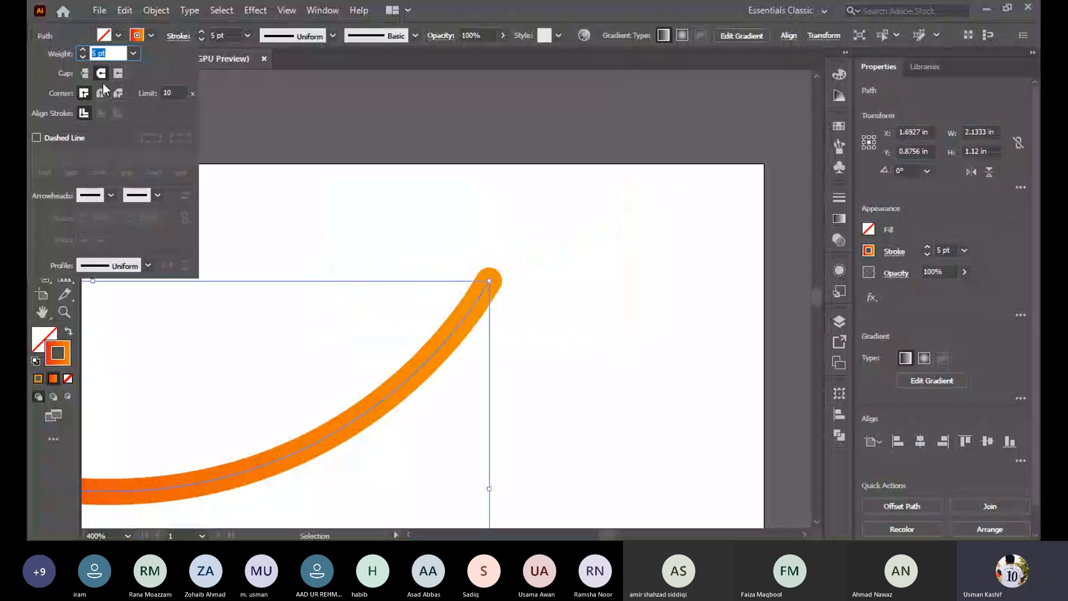
pyautogui.click(87, 74)
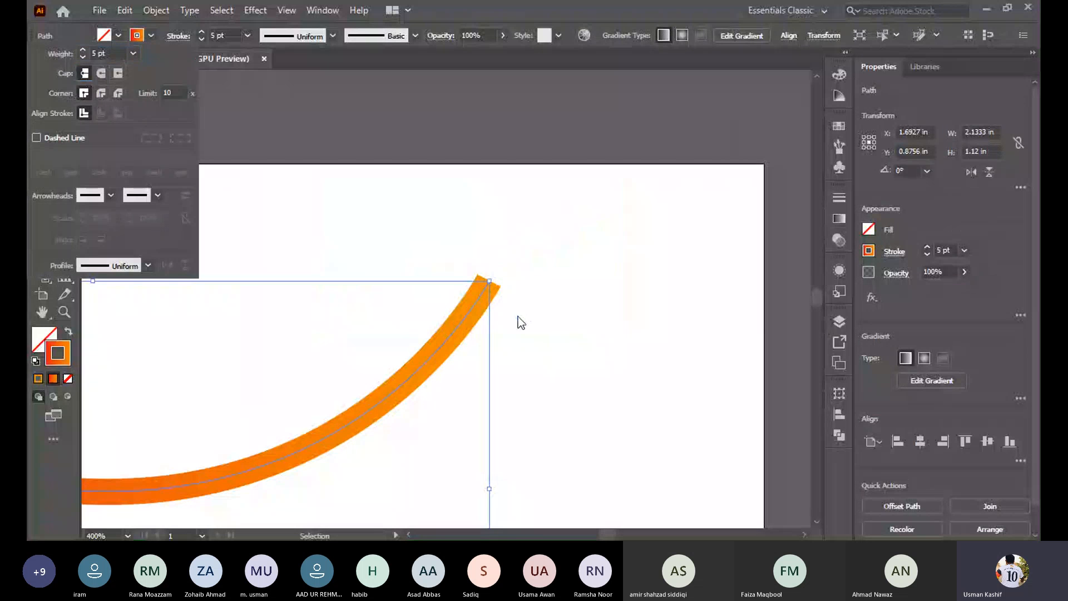
pyautogui.click(119, 75)
pyautogui.click(101, 75)
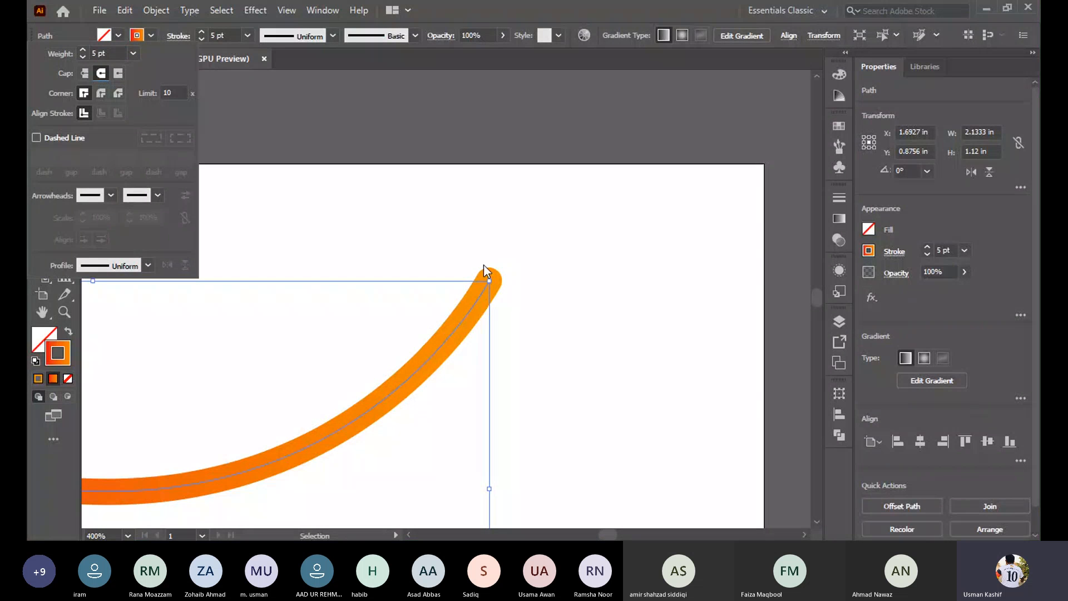
pyautogui.click(105, 91)
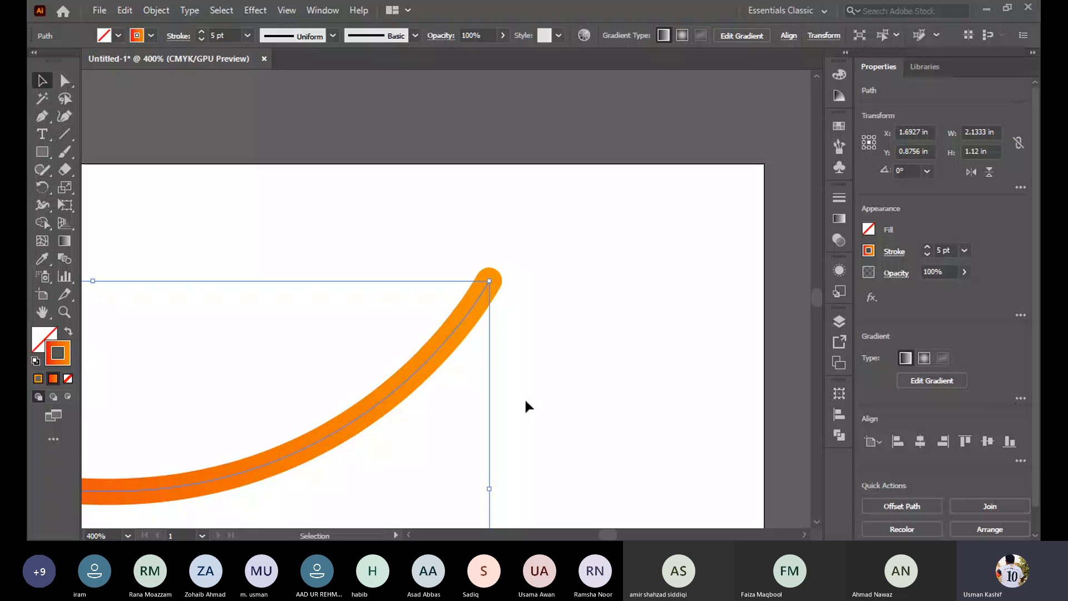
pyautogui.click(556, 327)
pyautogui.scroll(-5, 503, 339)
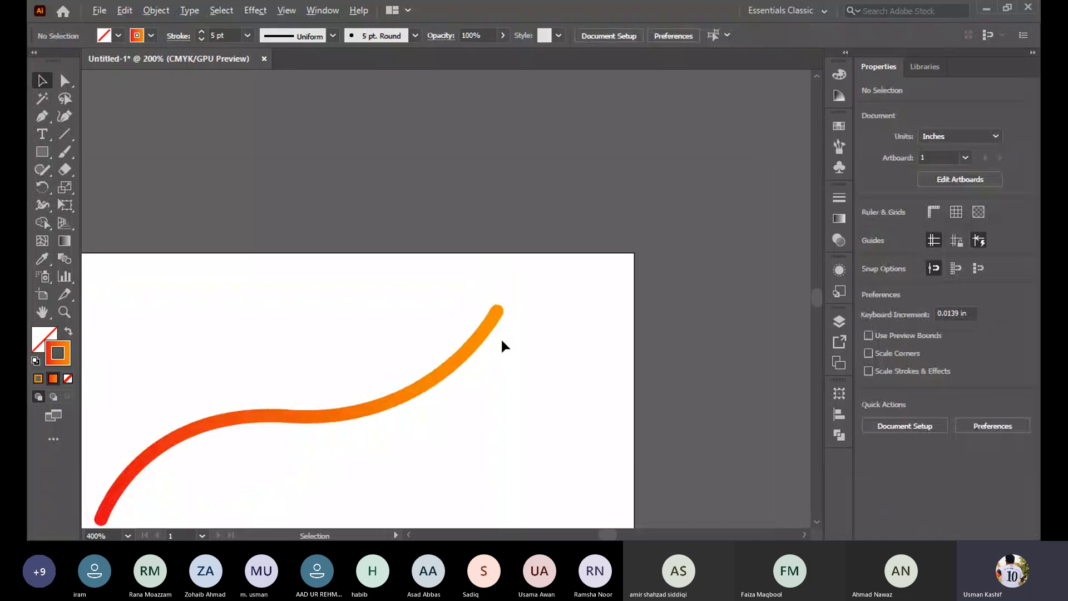
pyautogui.scroll(2, 381, 402)
pyautogui.scroll(2, 380, 411)
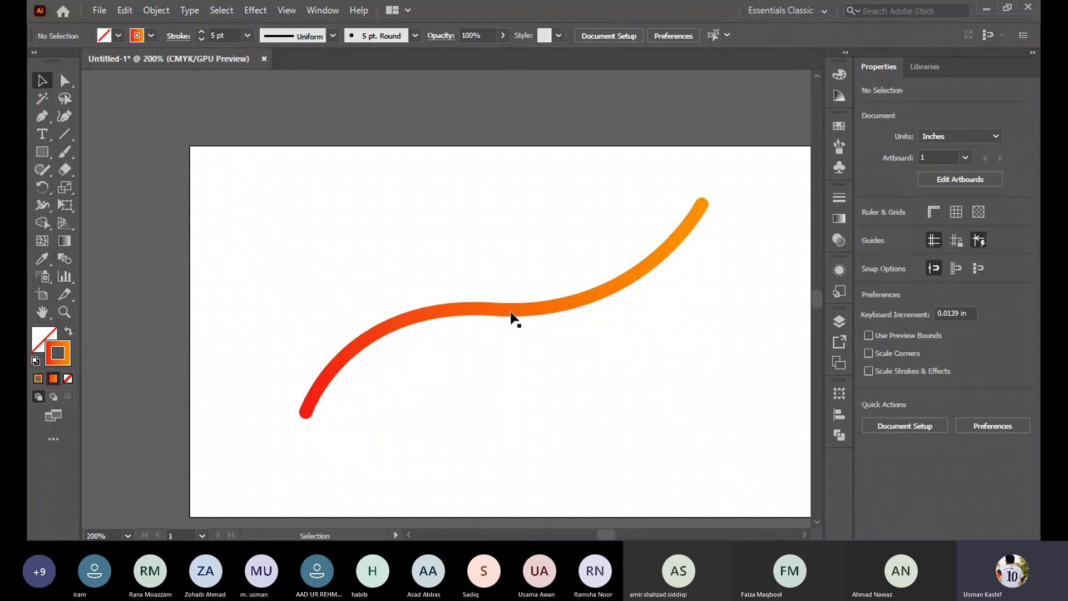
# Move the S-curve slightly up and to the left, and try to convert it to a shape
pyautogui.moveTo(510, 315); pyautogui.dragTo(484, 283)
pyautogui.click(159, 11)
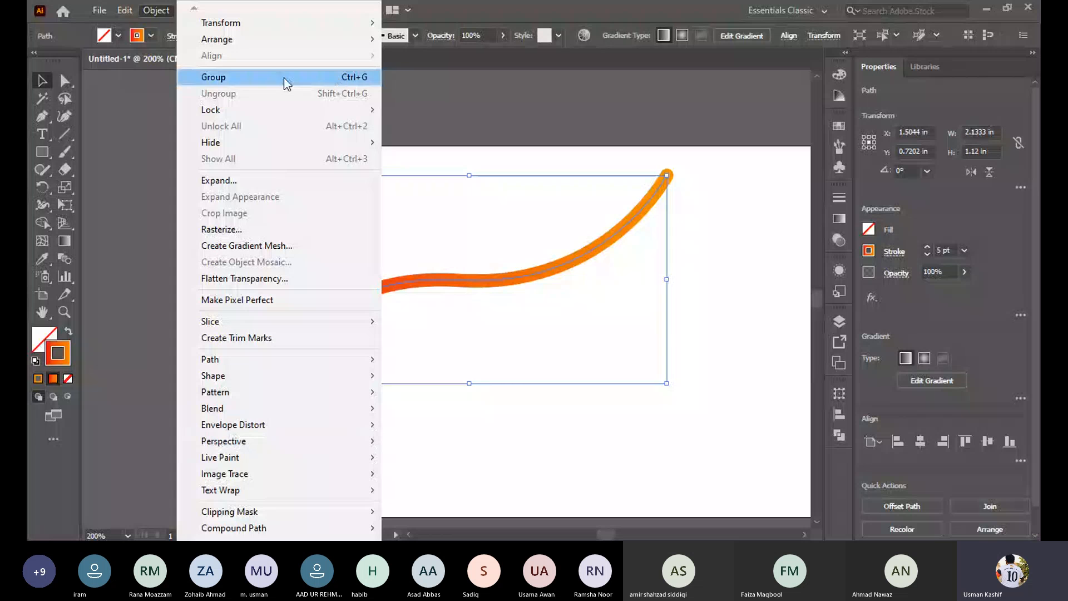
pyautogui.click(126, 18)
pyautogui.moveTo(150, 13)
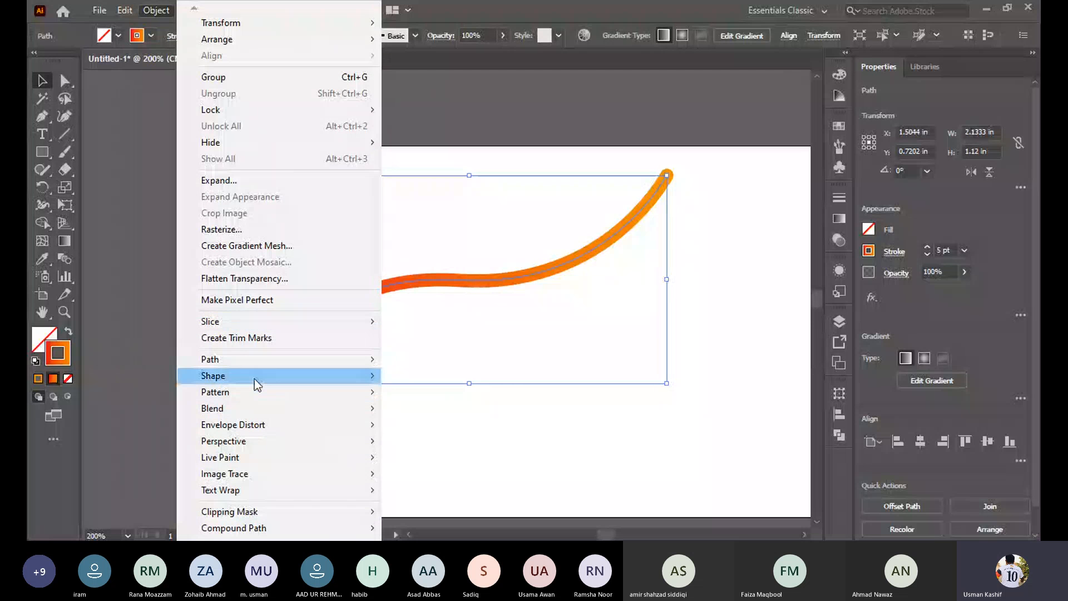
pyautogui.moveTo(254, 377)
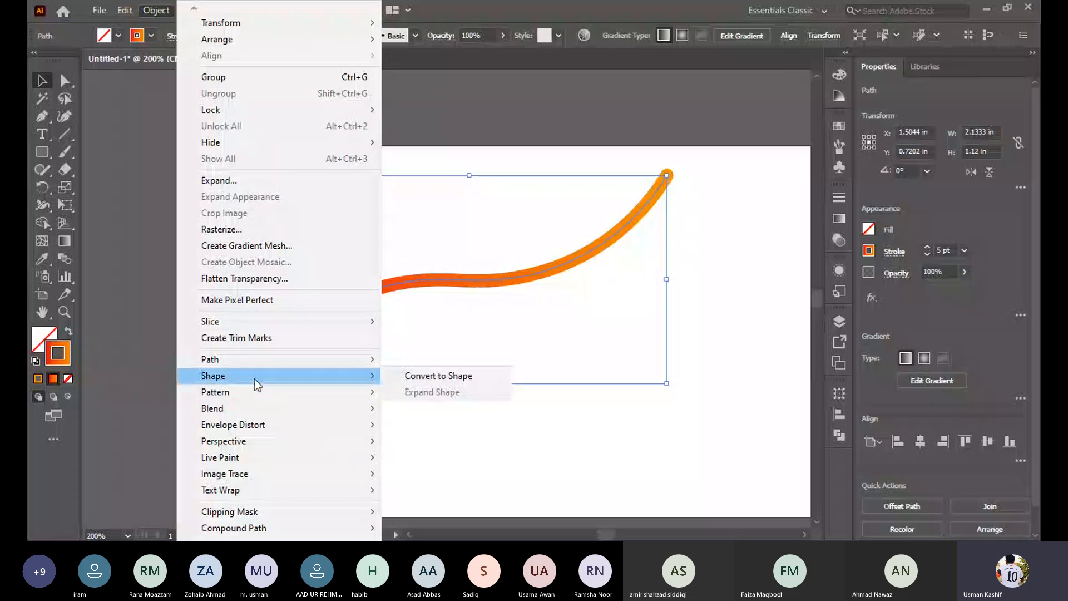
pyautogui.click(461, 382)
pyautogui.click(760, 211)
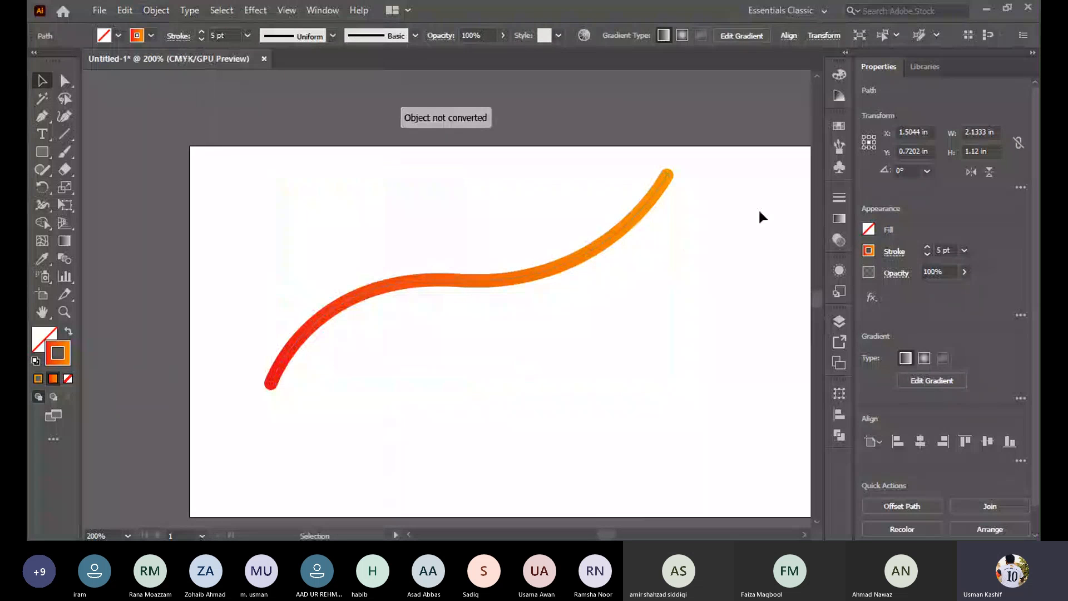
pyautogui.click(576, 263)
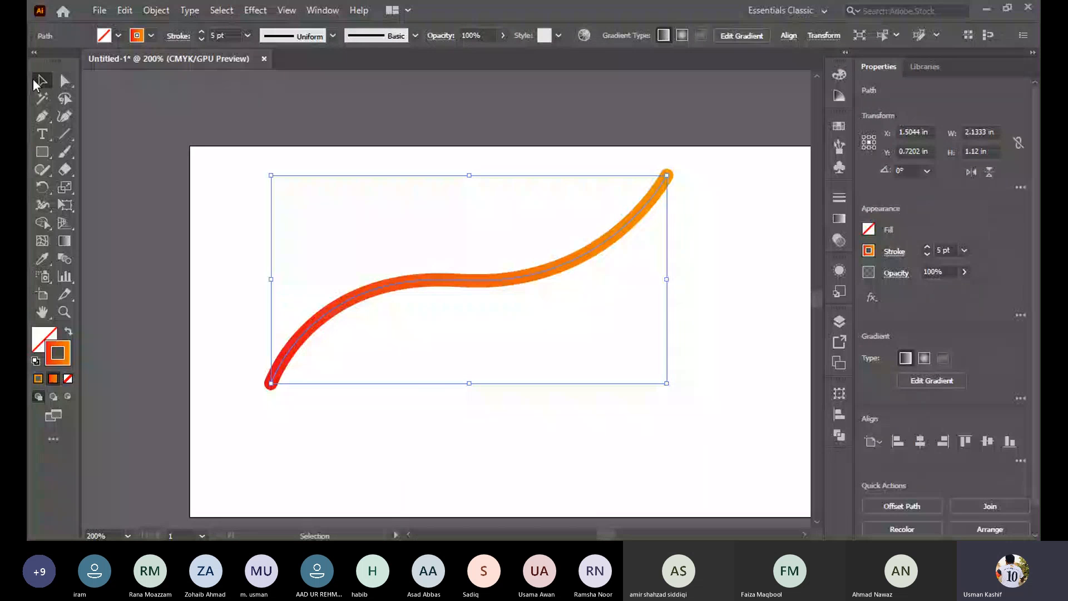
pyautogui.click(156, 10)
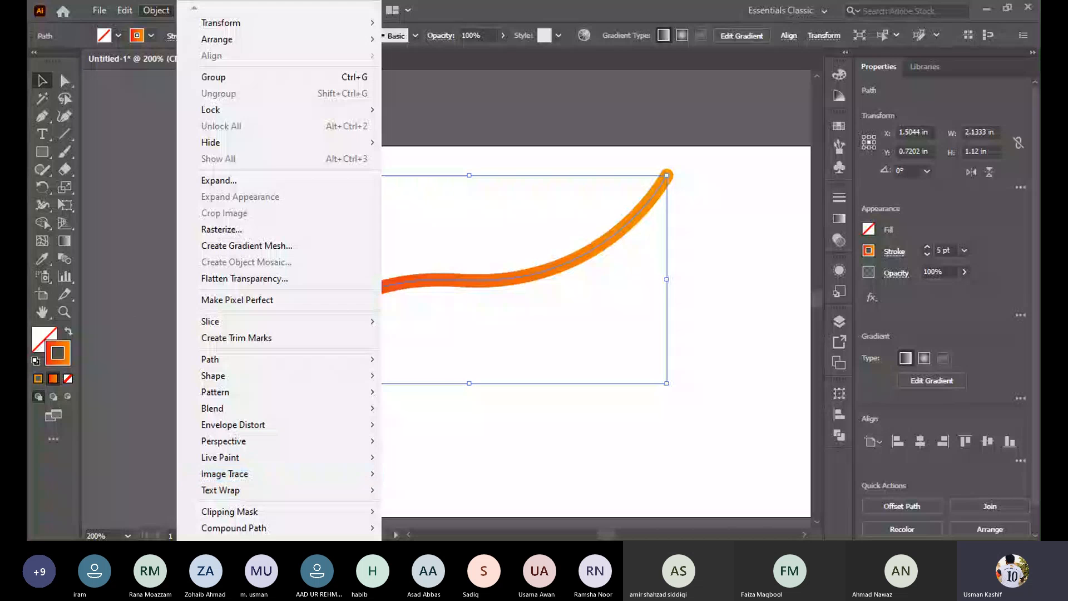
pyautogui.moveTo(279, 548)
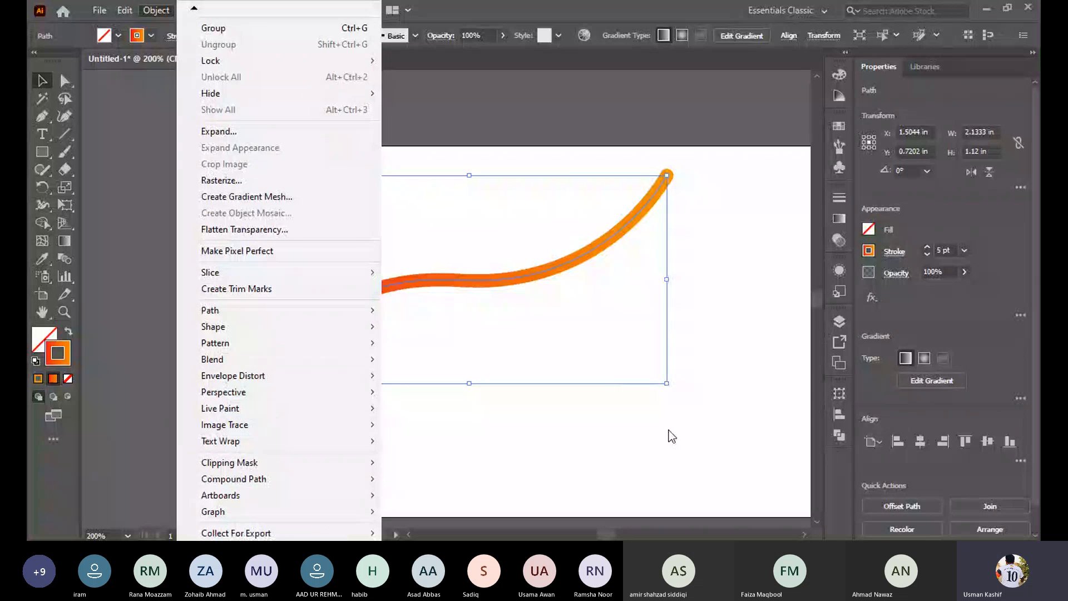
pyautogui.click(656, 436)
# Reposition the S-curve on the artboard at about X 1.40 in, Y 0.79 in
pyautogui.moveTo(365, 218); pyautogui.dragTo(468, 348)
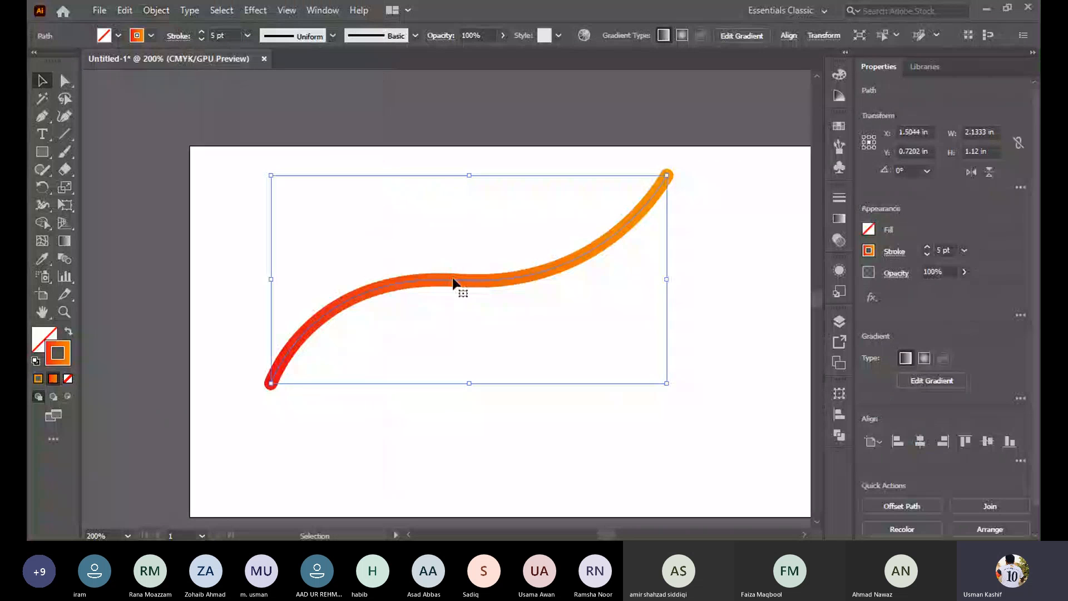
pyautogui.moveTo(453, 280); pyautogui.dragTo(401, 279)
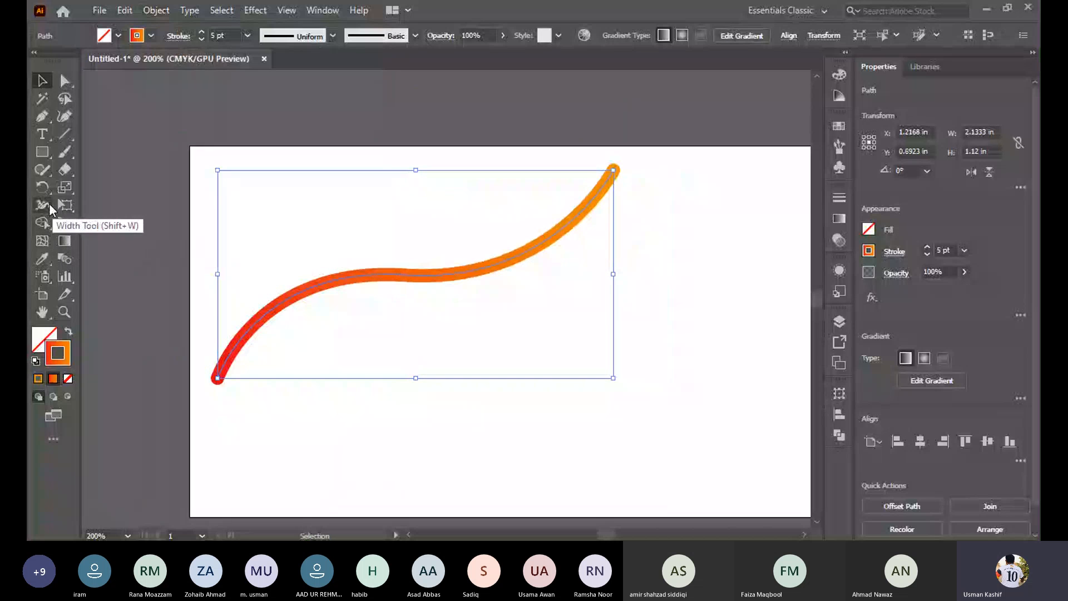
pyautogui.click(49, 203)
pyautogui.click(43, 222)
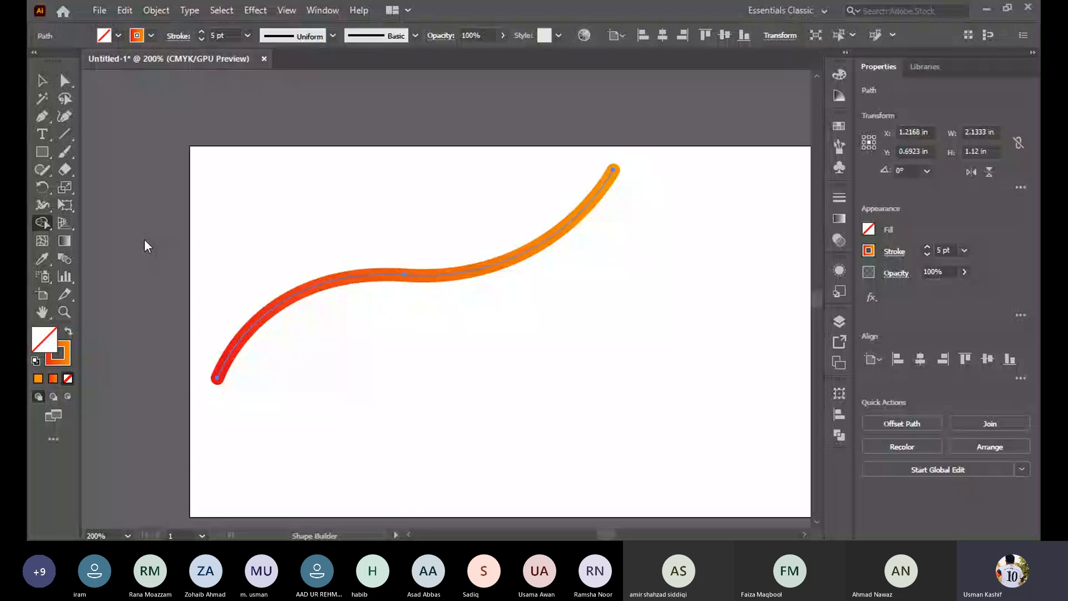
pyautogui.click(40, 82)
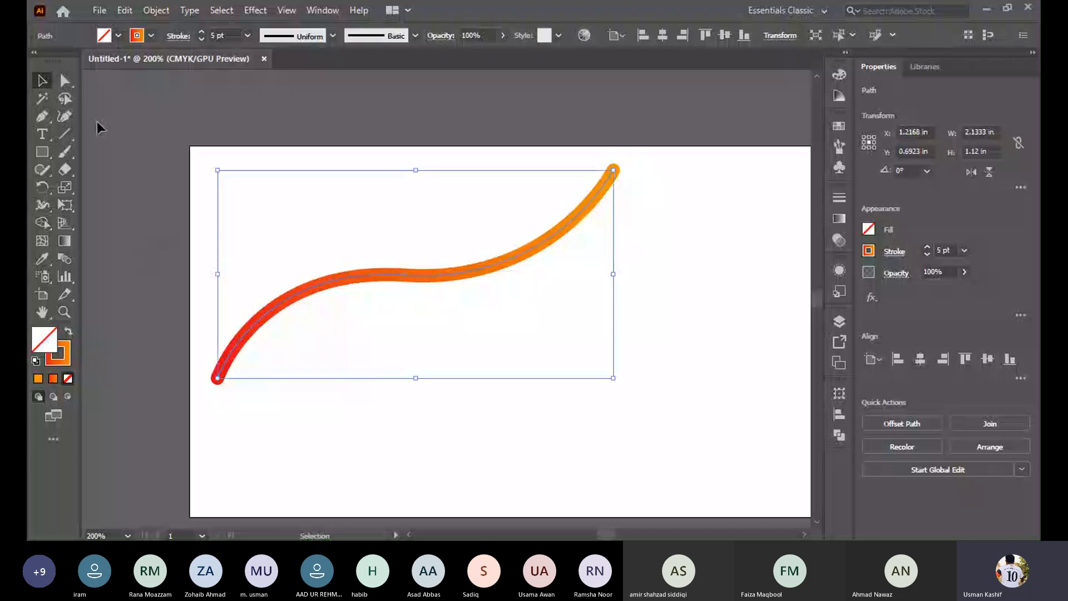
pyautogui.click(583, 391)
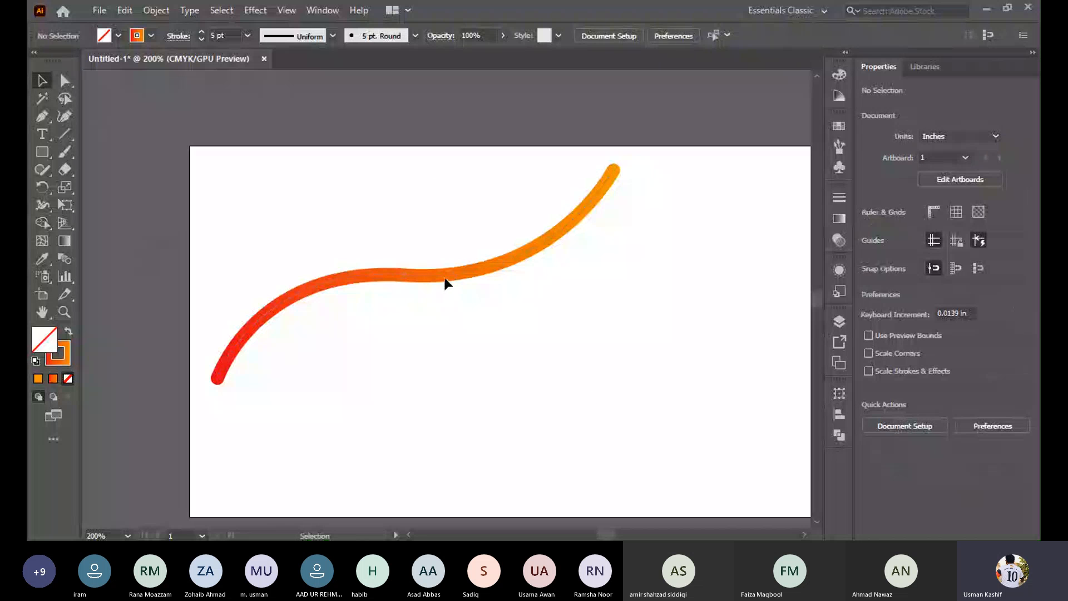
pyautogui.moveTo(325, 241); pyautogui.dragTo(408, 350)
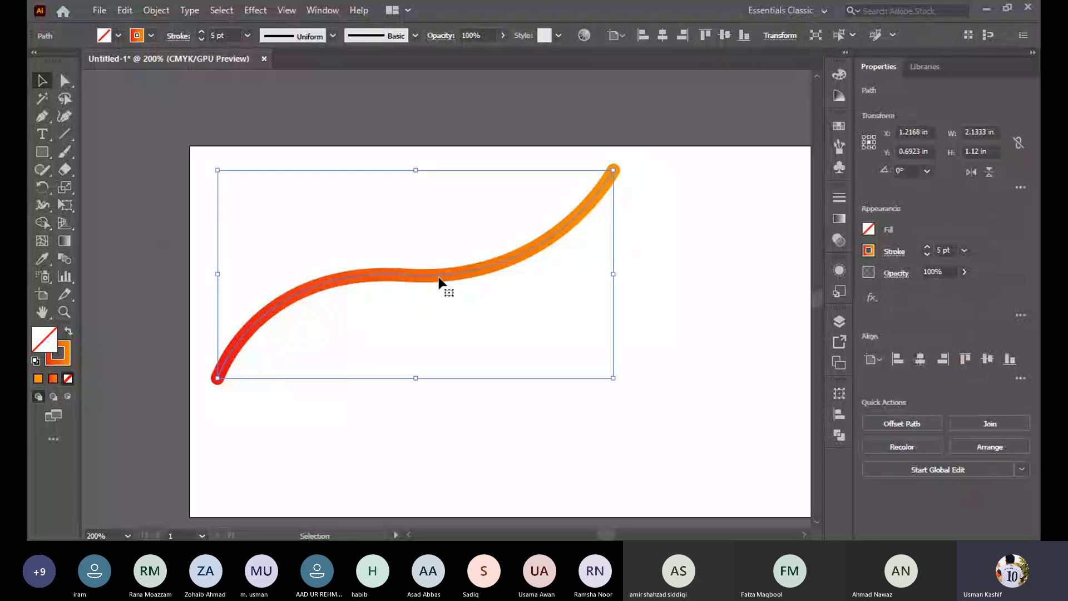
pyautogui.moveTo(441, 279); pyautogui.dragTo(473, 295)
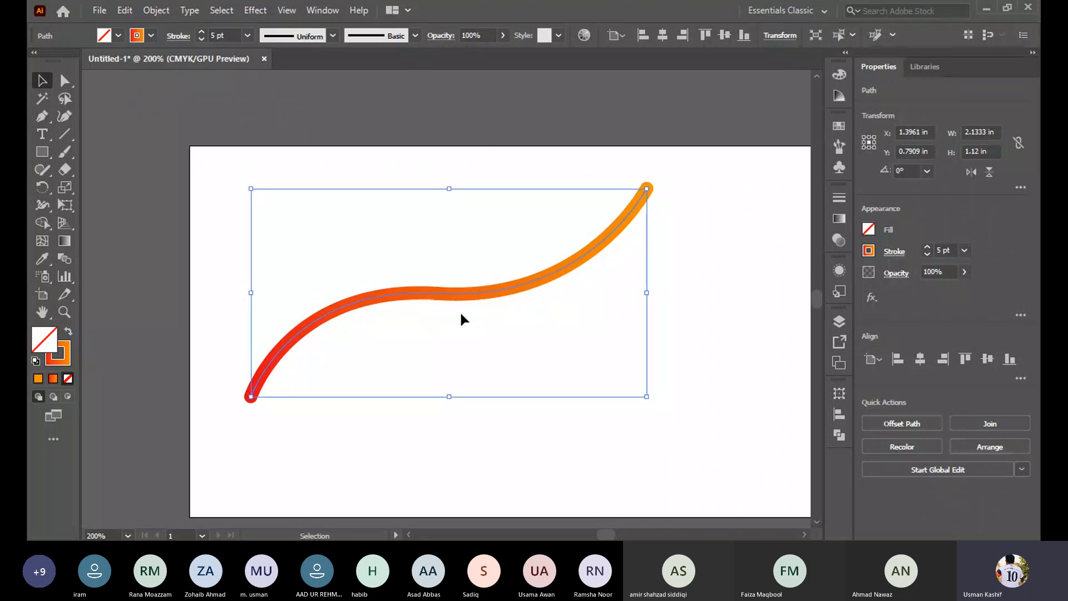
# Delete the S-curve from the artboard
pyautogui.click(623, 442)
pyautogui.hotkey('ctrl', '-')
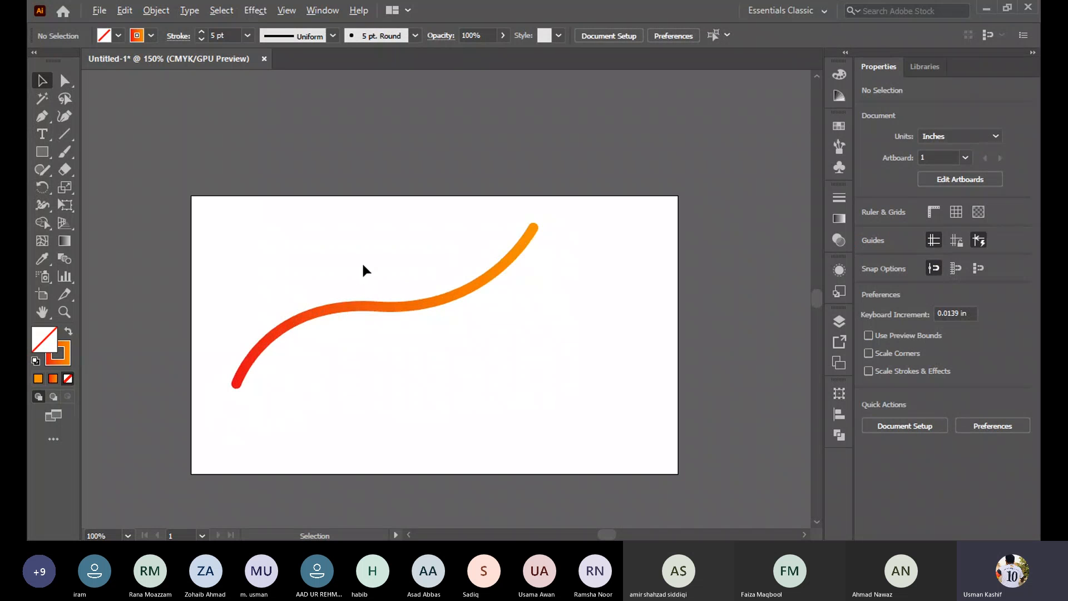
pyautogui.moveTo(317, 224); pyautogui.dragTo(531, 392)
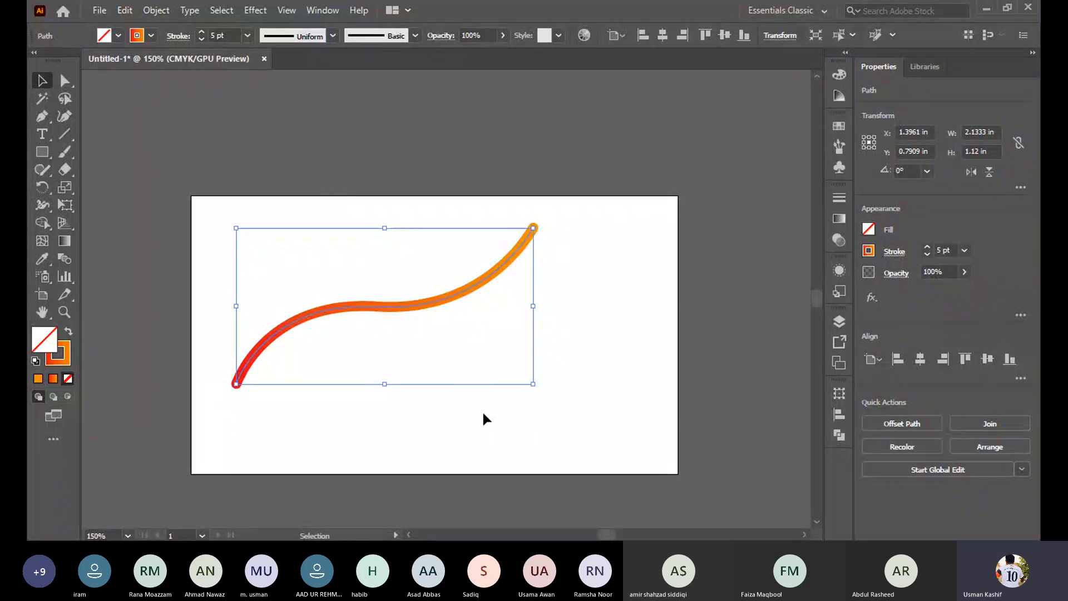
pyautogui.press('Delete')
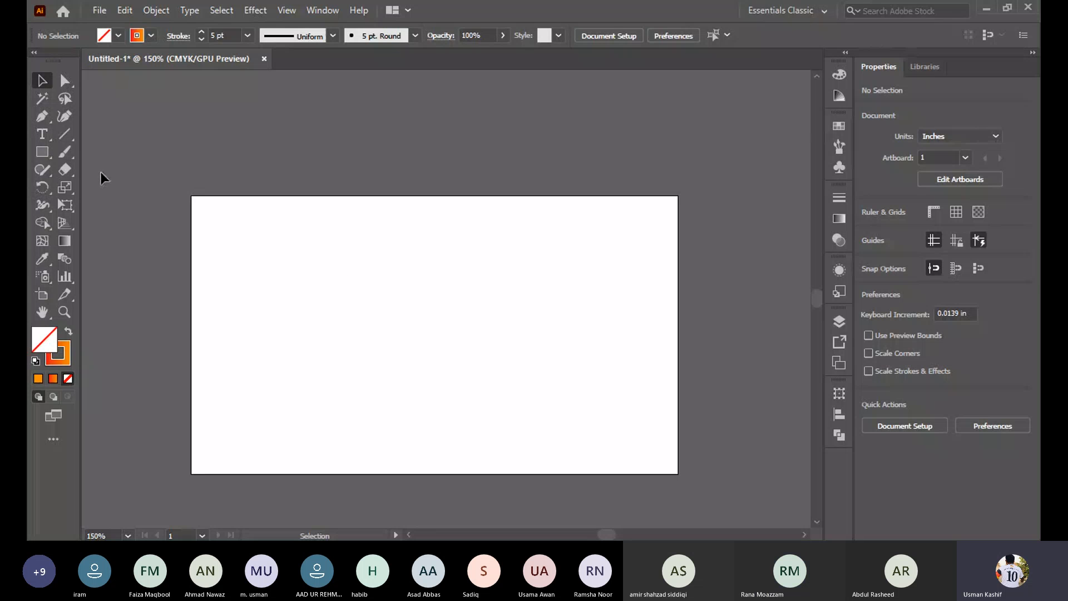
pyautogui.click(71, 169)
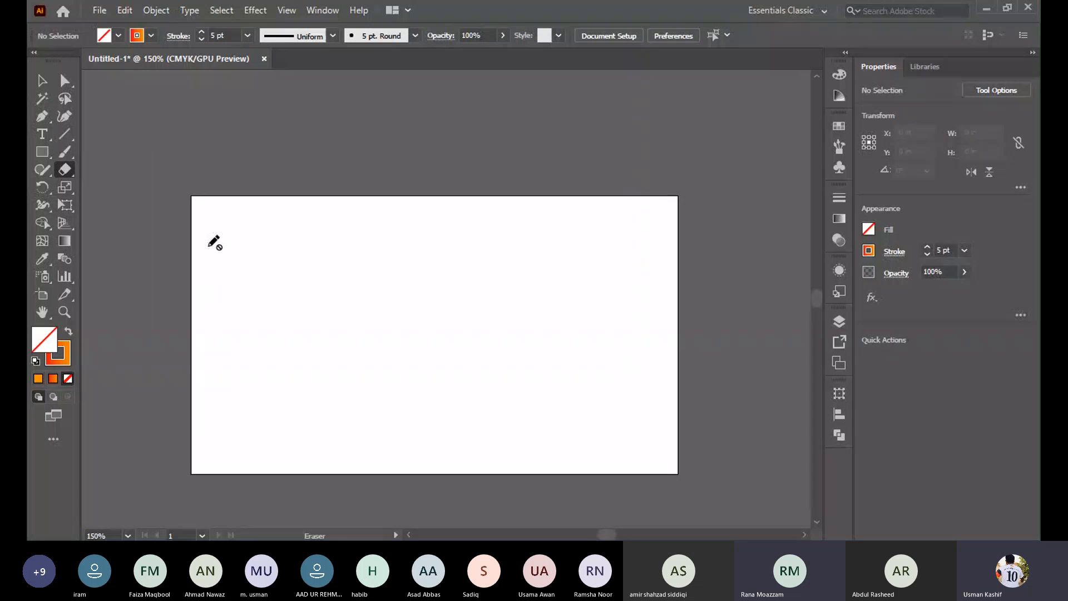
pyautogui.click(51, 83)
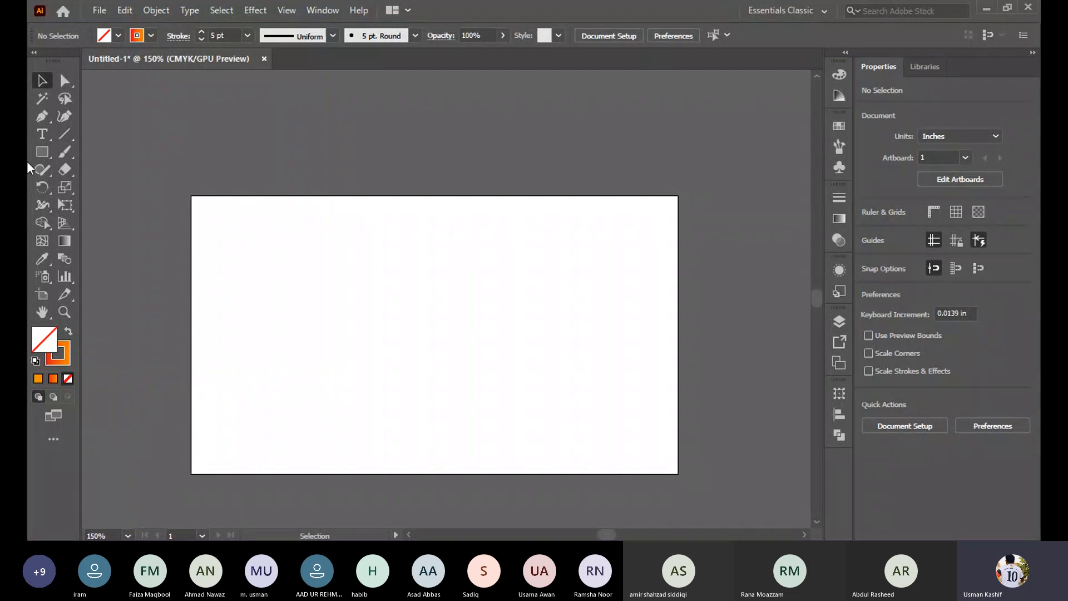
pyautogui.click(70, 133)
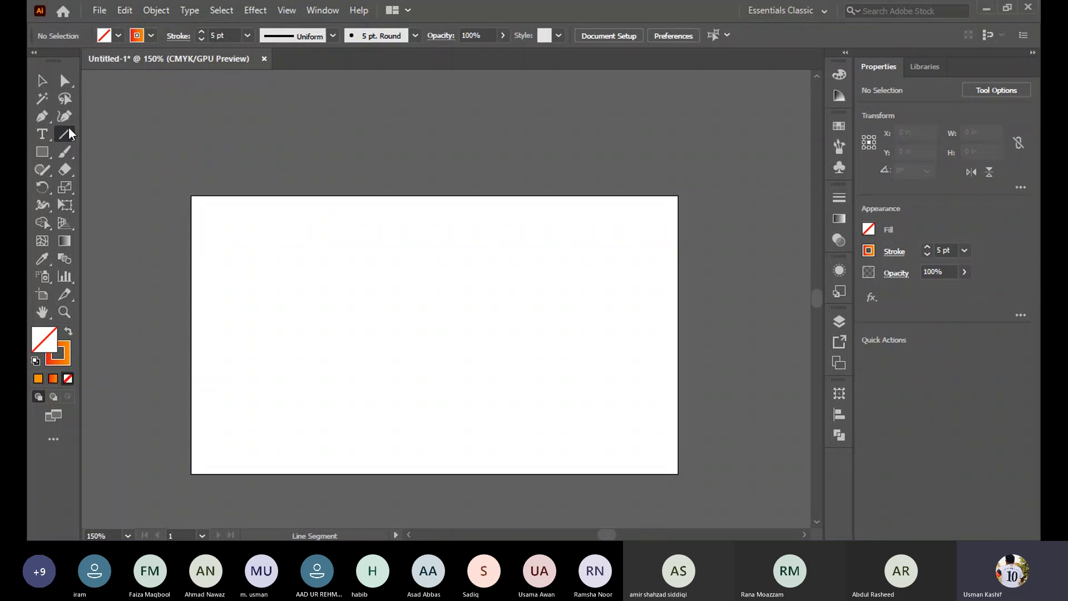
pyautogui.click(42, 116)
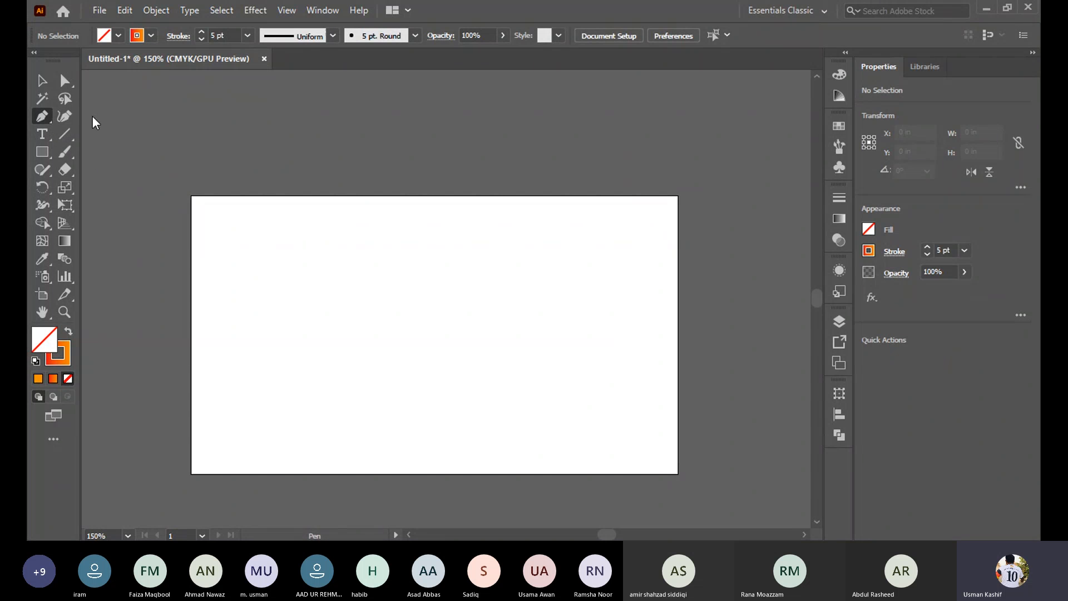
pyautogui.click(42, 221)
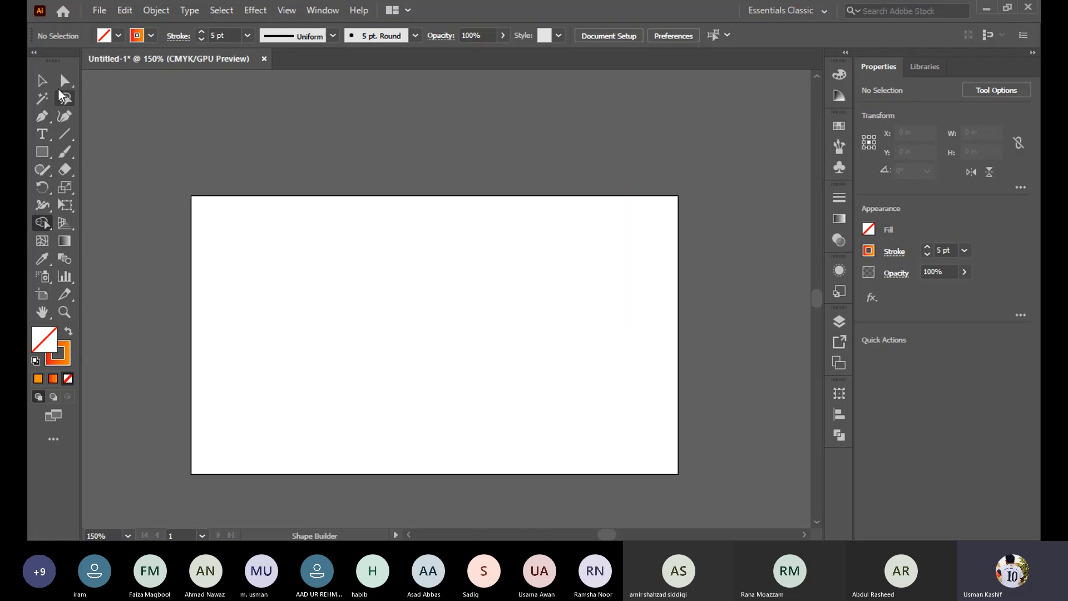
pyautogui.click(41, 80)
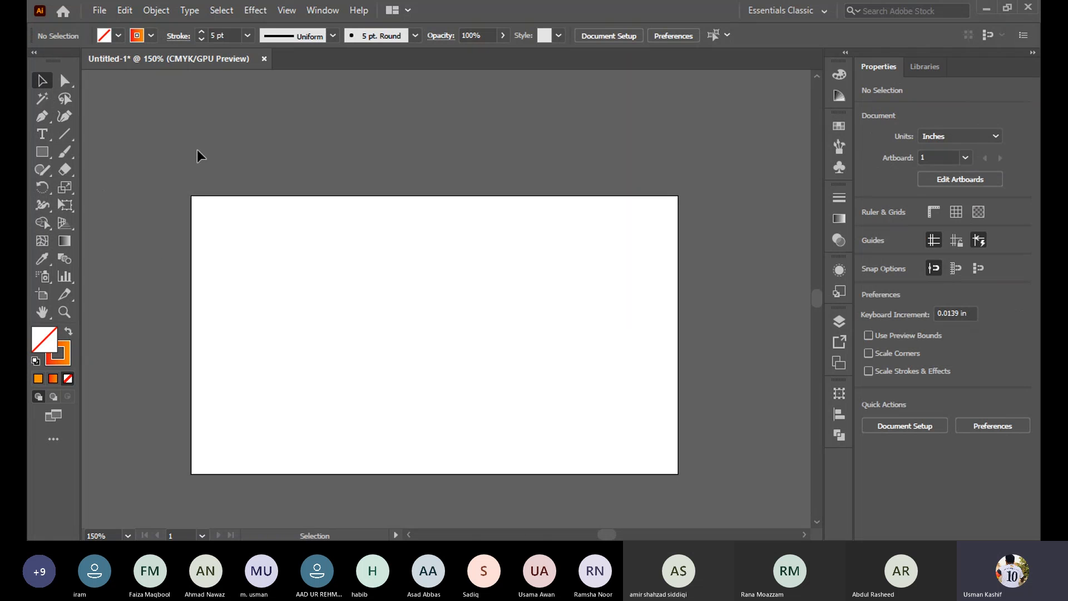